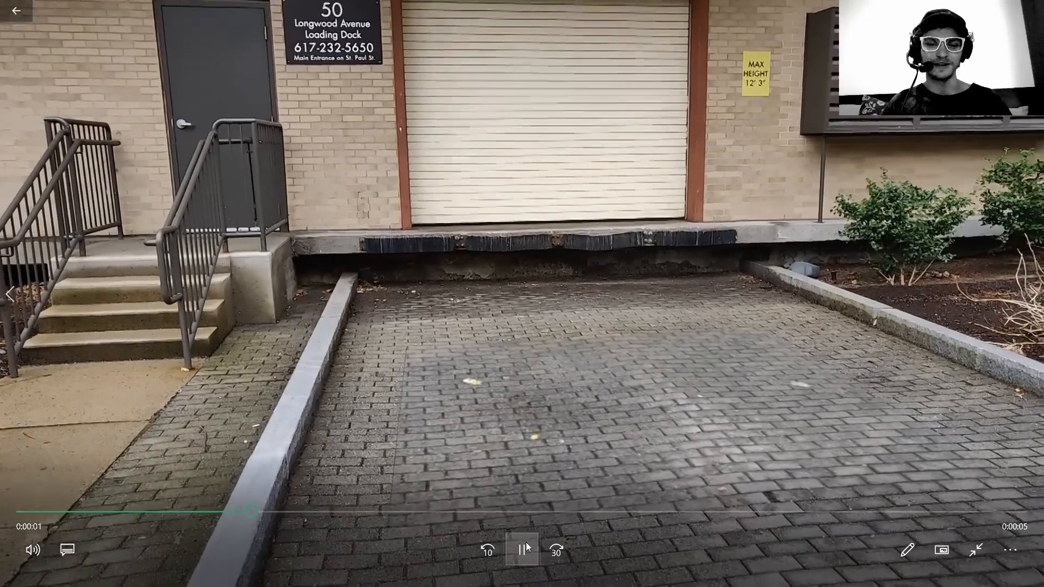
- Play the finished groundspin0001-0200 video, pausing and scrubbing back to examine the rotating ground effect
{"action": "left_click", "coordinate": [524, 543]}
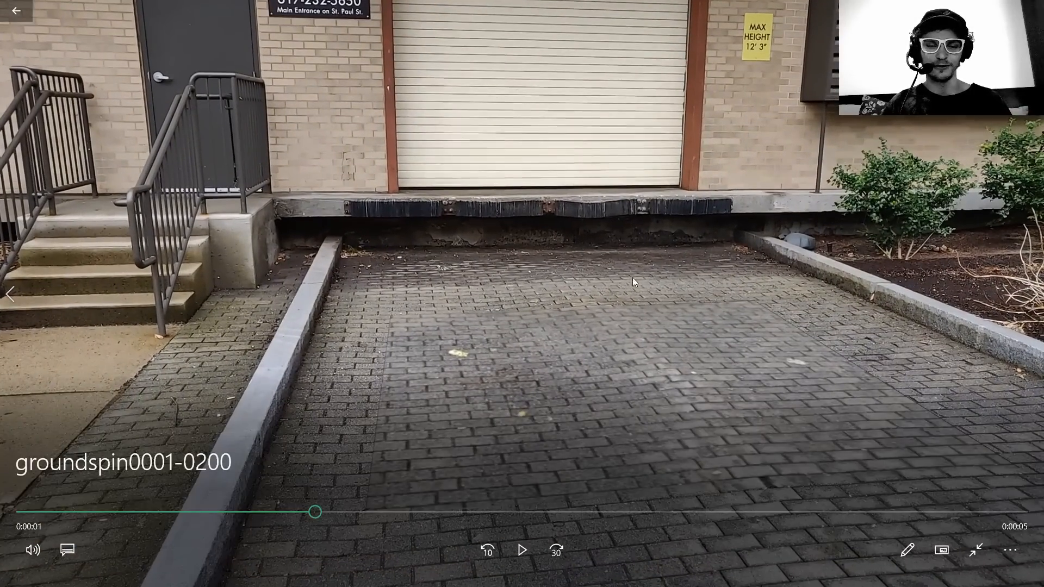
{"action": "left_click", "coordinate": [534, 546]}
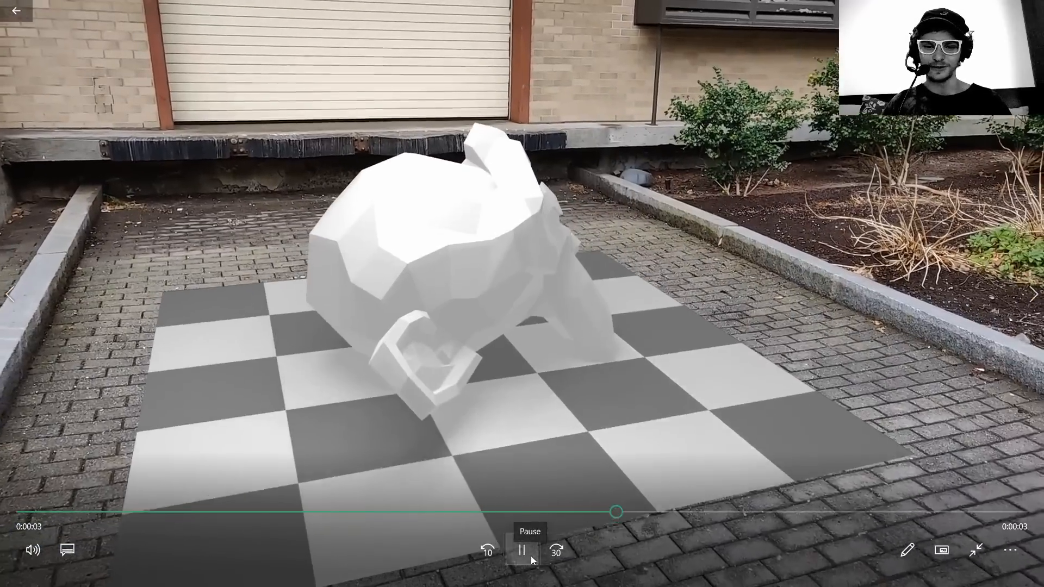
{"action": "left_click", "coordinate": [530, 556]}
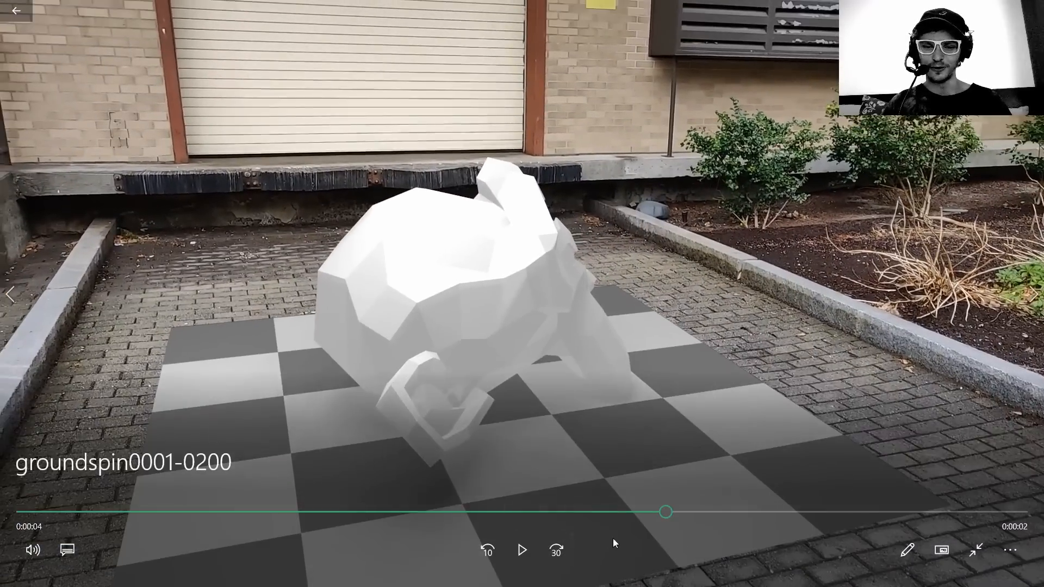
{"action": "mouse_move", "coordinate": [666, 512]}
{"action": "left_mouse_down"}
{"action": "mouse_move", "coordinate": [527, 511]}
{"action": "mouse_move", "coordinate": [370, 530]}
{"action": "mouse_move", "coordinate": [776, 514]}
{"action": "mouse_move", "coordinate": [319, 518]}
{"action": "mouse_move", "coordinate": [654, 499]}
{"action": "mouse_move", "coordinate": [222, 514]}
{"action": "mouse_move", "coordinate": [370, 491]}
{"action": "mouse_move", "coordinate": [163, 505]}
{"action": "mouse_move", "coordinate": [383, 492]}
{"action": "mouse_move", "coordinate": [427, 504]}
{"action": "mouse_move", "coordinate": [678, 495]}
{"action": "mouse_move", "coordinate": [503, 492]}
{"action": "mouse_move", "coordinate": [569, 514]}
{"action": "mouse_move", "coordinate": [743, 508]}
{"action": "mouse_move", "coordinate": [521, 514]}
{"action": "mouse_move", "coordinate": [664, 511]}
{"action": "left_mouse_up"}
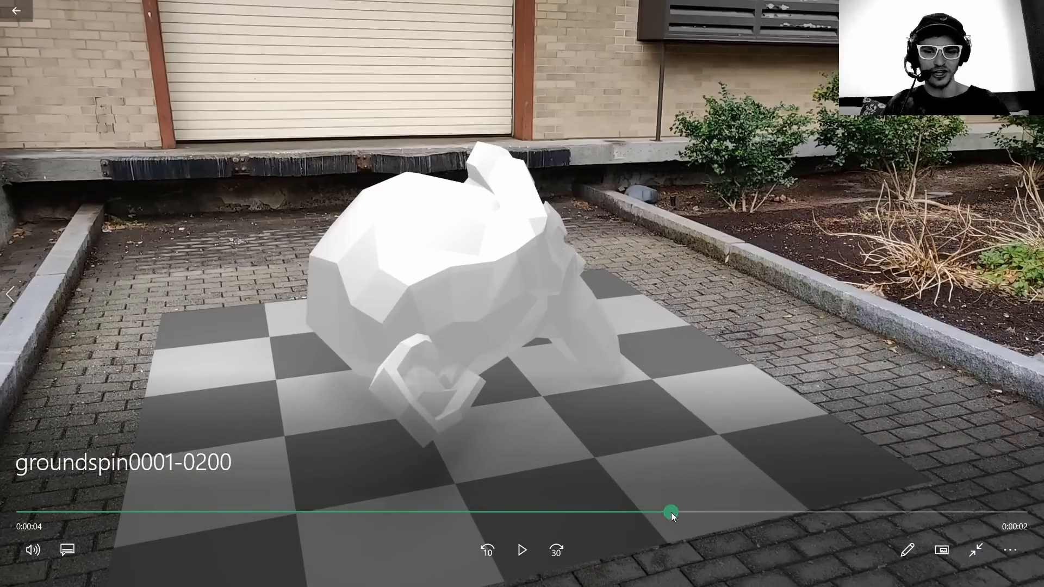
{"action": "left_click_drag", "start_coordinate": [672, 513], "coordinate": [192, 512]}
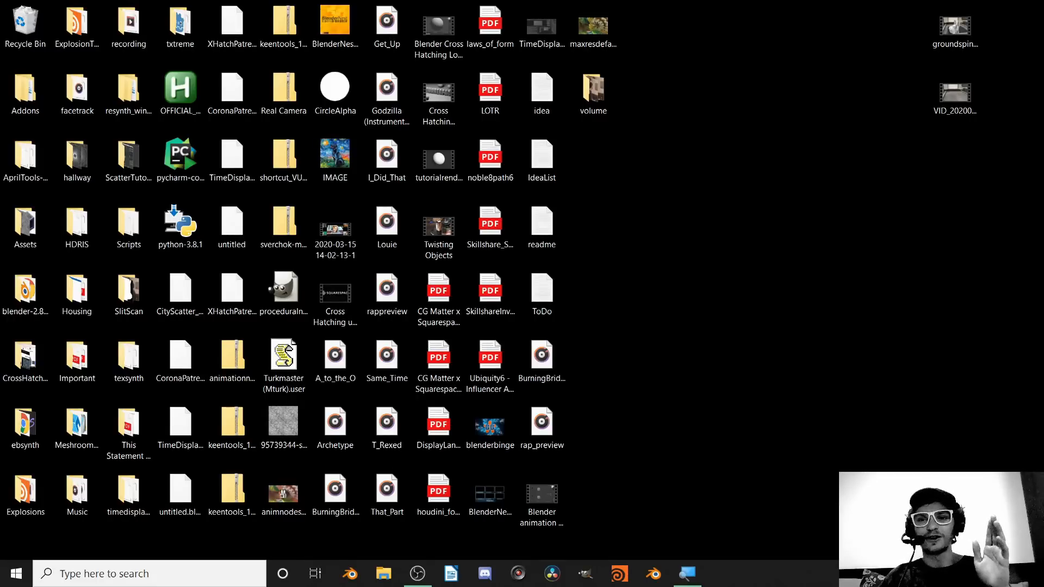
- Open the original clip VID_20200320_143622 from the desktop, mute it and play the raw footage
{"action": "double_click", "coordinate": [953, 104]}
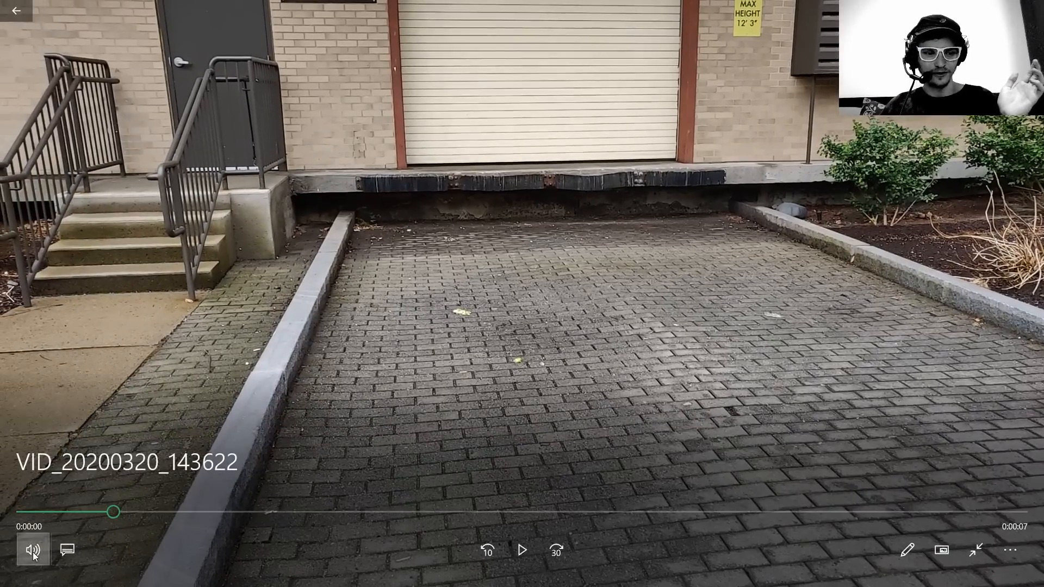
{"action": "left_click", "coordinate": [33, 551]}
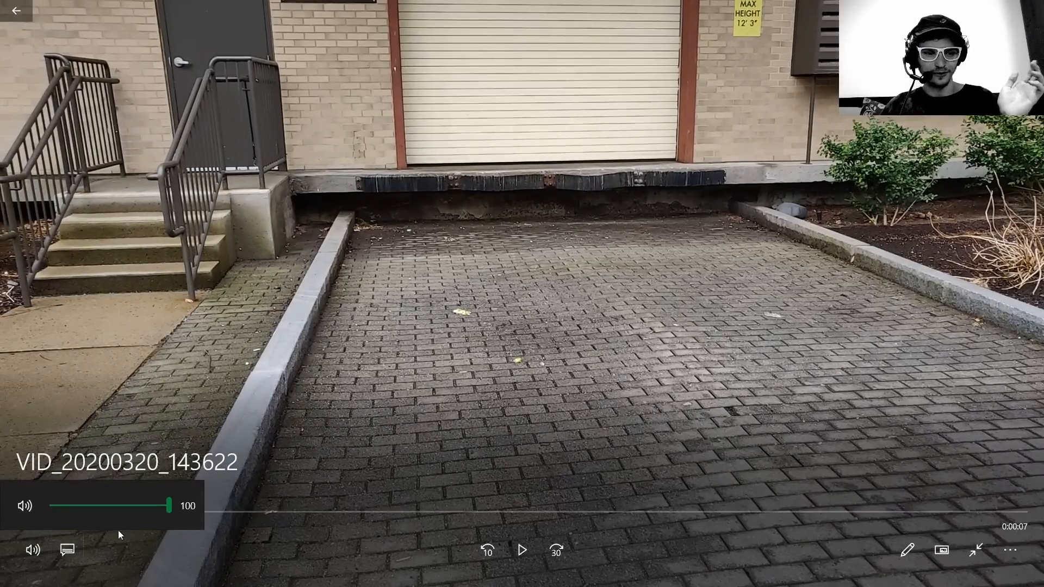
{"action": "left_click", "coordinate": [522, 551]}
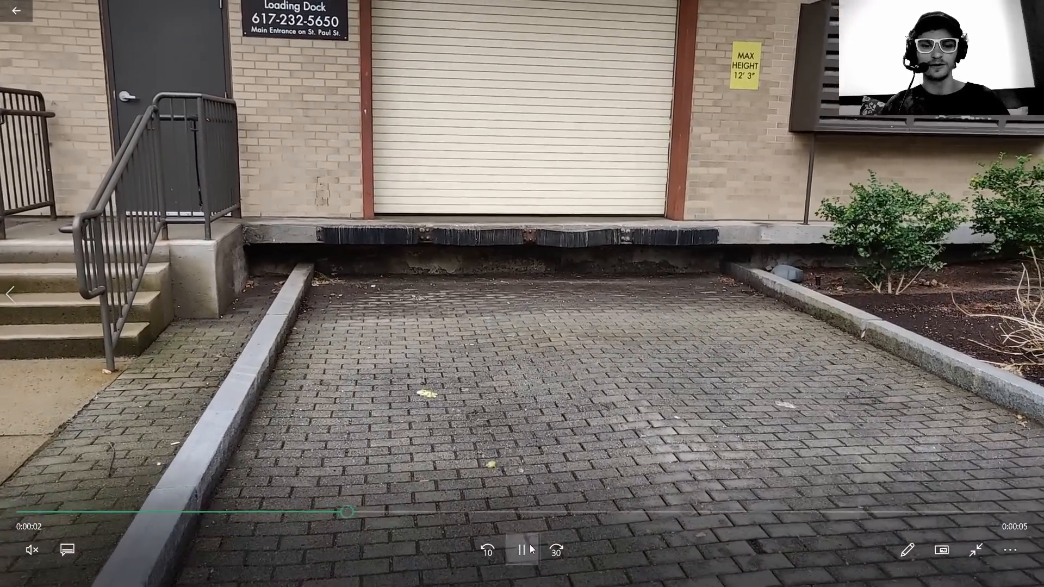
{"action": "left_click", "coordinate": [530, 544]}
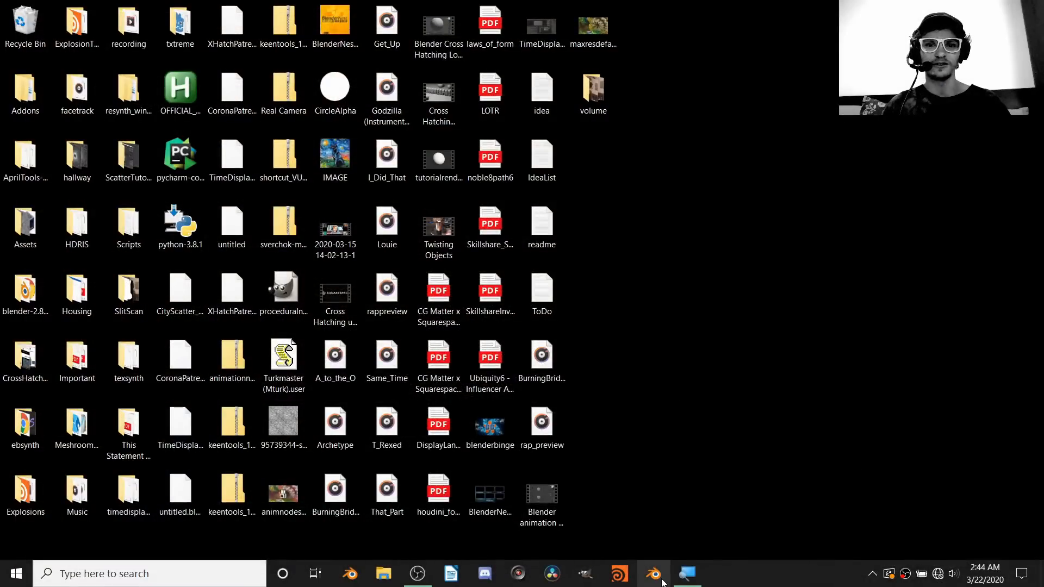
- Switch to Blender and create a new file from the Video Editing template
{"action": "left_click", "coordinate": [662, 581]}
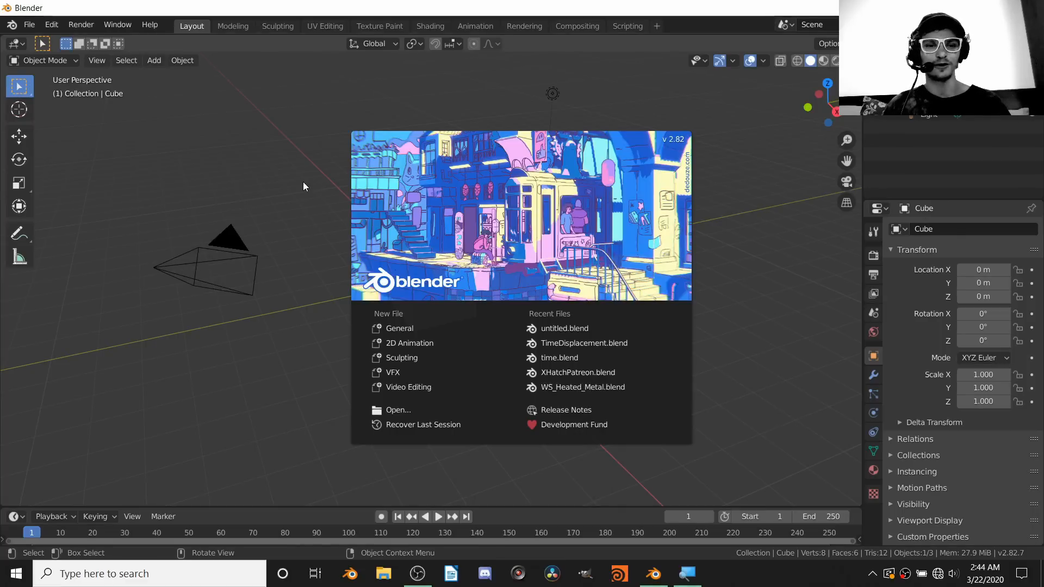
{"action": "left_click", "coordinate": [314, 172]}
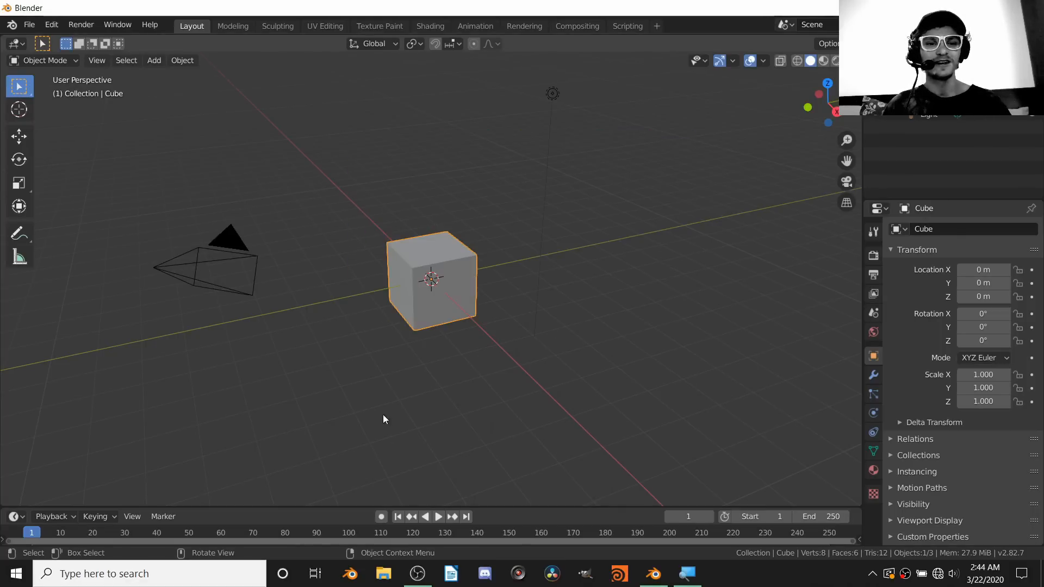
{"action": "key", "text": "q"}
{"action": "left_click", "coordinate": [445, 171]}
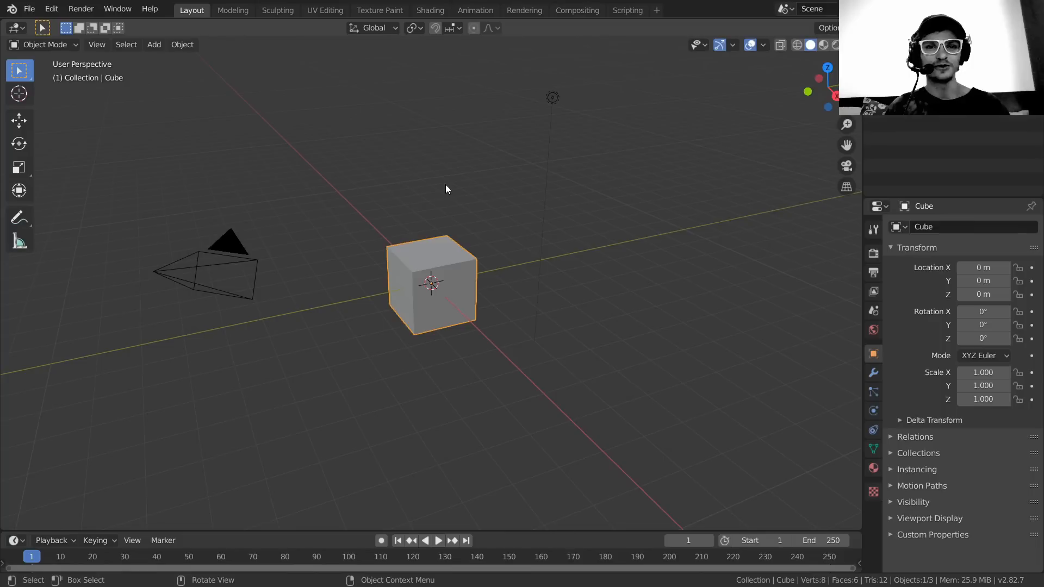
{"action": "key", "text": "ctrl+n"}
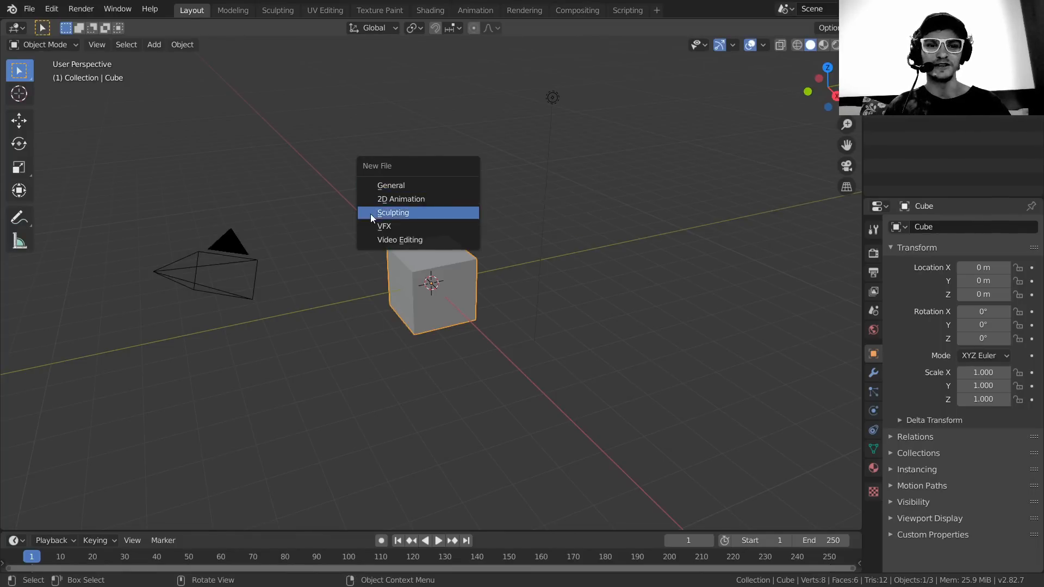
{"action": "left_click", "coordinate": [384, 241]}
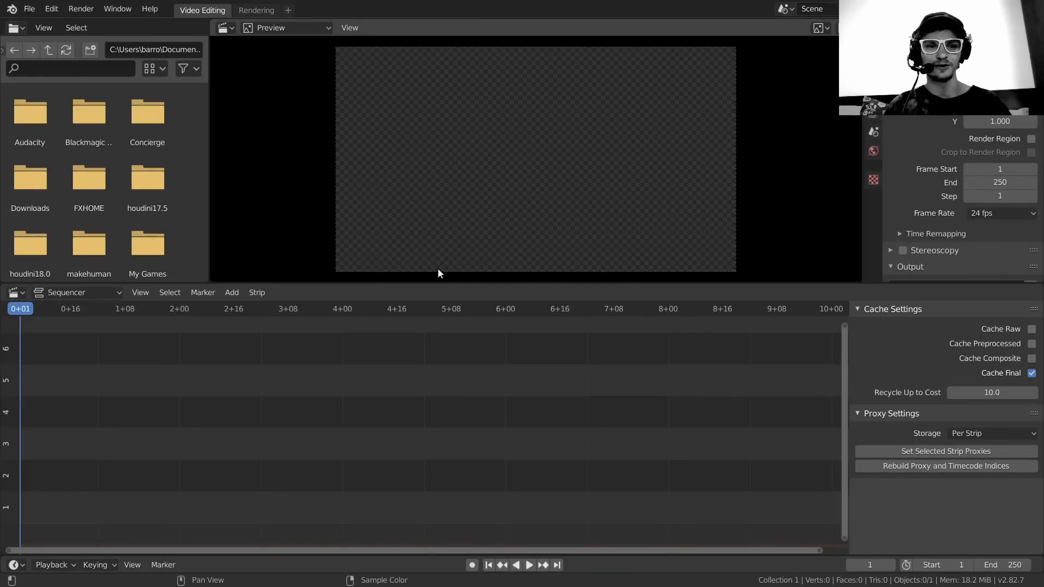
- Add the movie strip VID_20200320_143622.mp4 from the Desktop folder to the sequencer
{"action": "left_click", "coordinate": [232, 293]}
{"action": "left_click", "coordinate": [255, 355]}
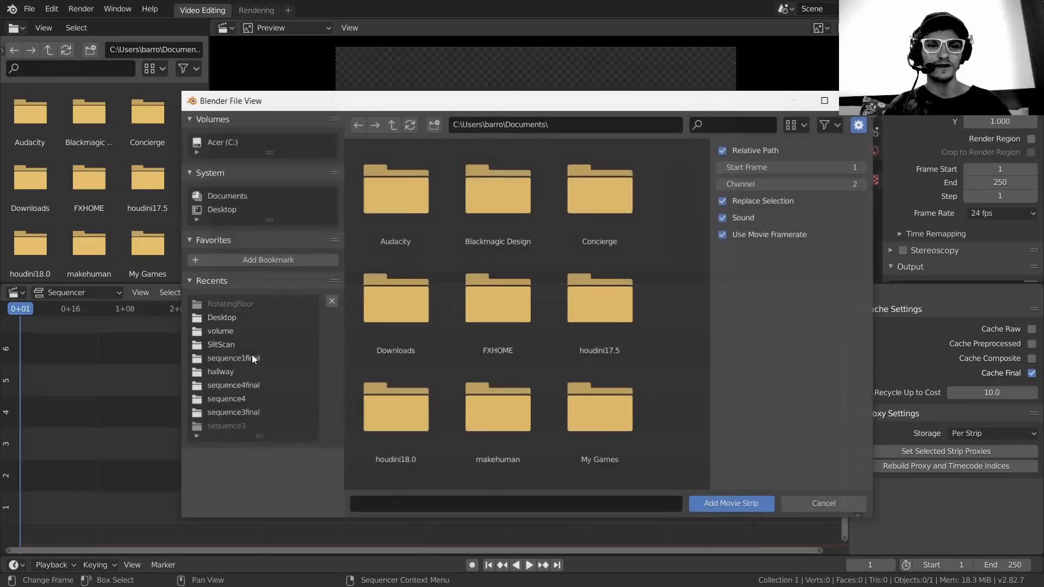
{"action": "left_click", "coordinate": [210, 319]}
{"action": "scroll", "coordinate": [490, 313], "scroll_direction": "down", "scroll_amount": 10}
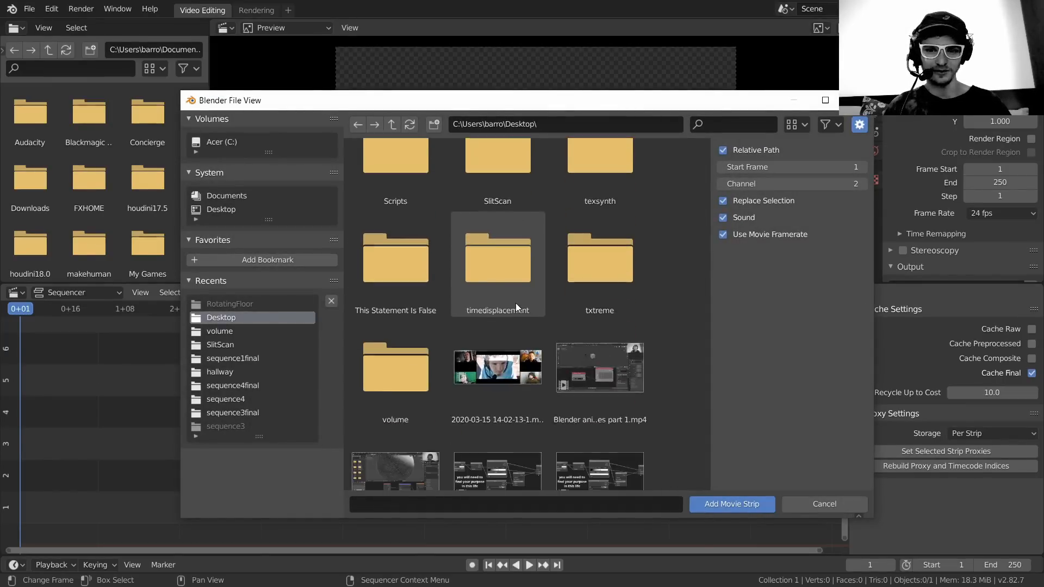
{"action": "scroll", "coordinate": [518, 308], "scroll_direction": "down", "scroll_amount": 9}
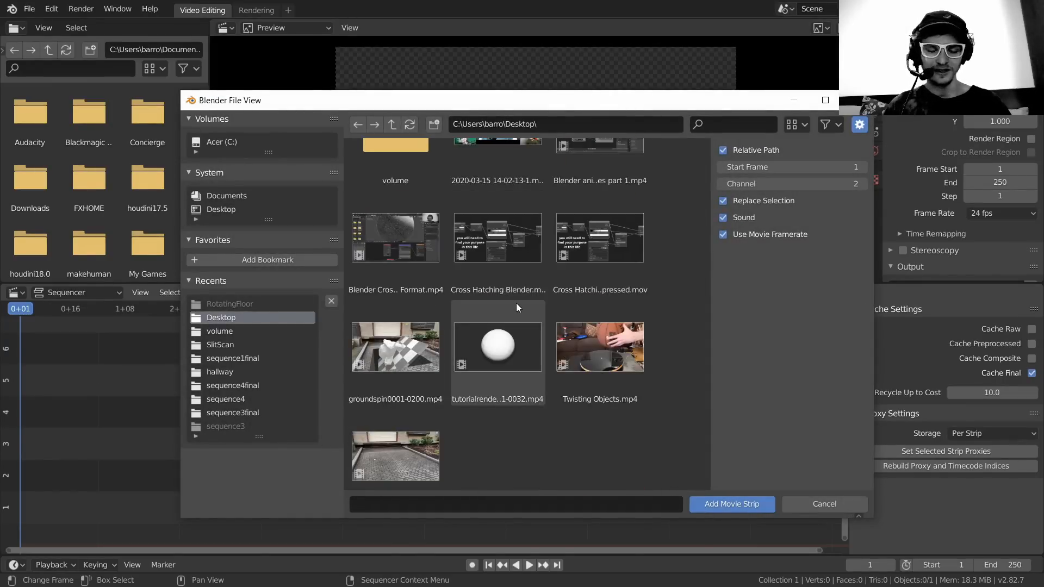
{"action": "double_click", "coordinate": [380, 437]}
- Delete the clip's audio strip from channel 1, leaving only the movie strip in the sequencer
{"action": "left_click", "coordinate": [285, 506]}
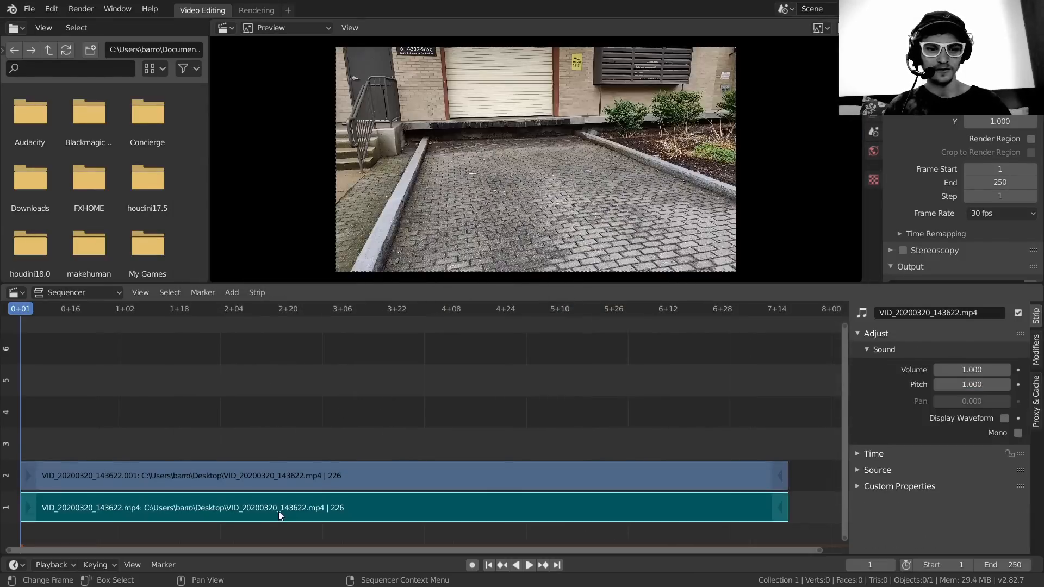
{"action": "key", "text": "x"}
{"action": "left_click", "coordinate": [281, 520]}
{"action": "middle_click_drag", "start_coordinate": [255, 466], "coordinate": [361, 468]}
{"action": "scroll", "coordinate": [361, 468], "scroll_direction": "down", "scroll_amount": 6}
{"action": "middle_click_drag", "start_coordinate": [483, 450], "coordinate": [429, 457]}
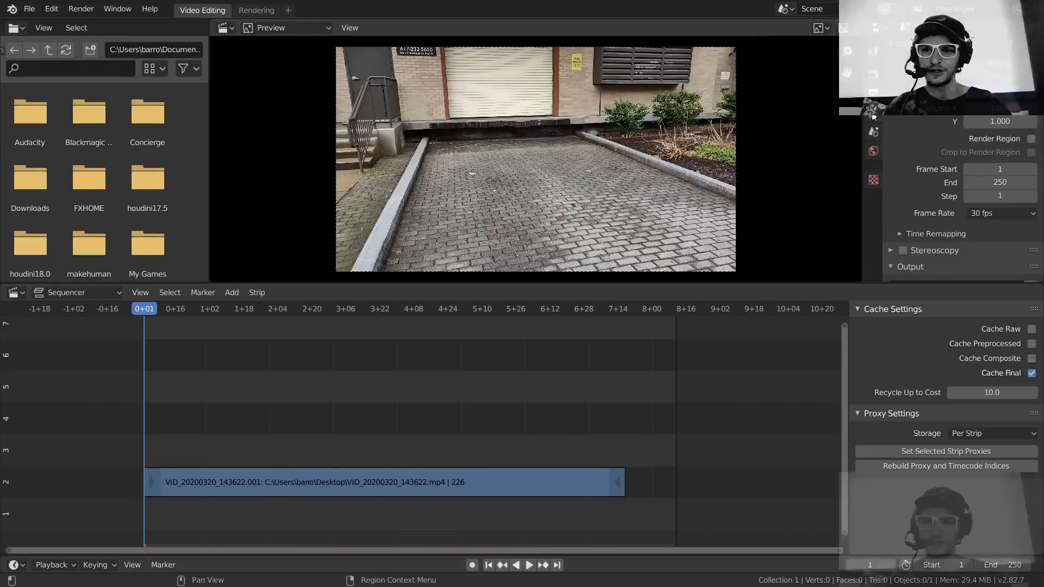
- Expand Color Management in the render properties and make sure the View Transform is Standard
{"action": "left_click", "coordinate": [872, 76]}
{"action": "scroll", "coordinate": [915, 153], "scroll_direction": "down", "scroll_amount": 10}
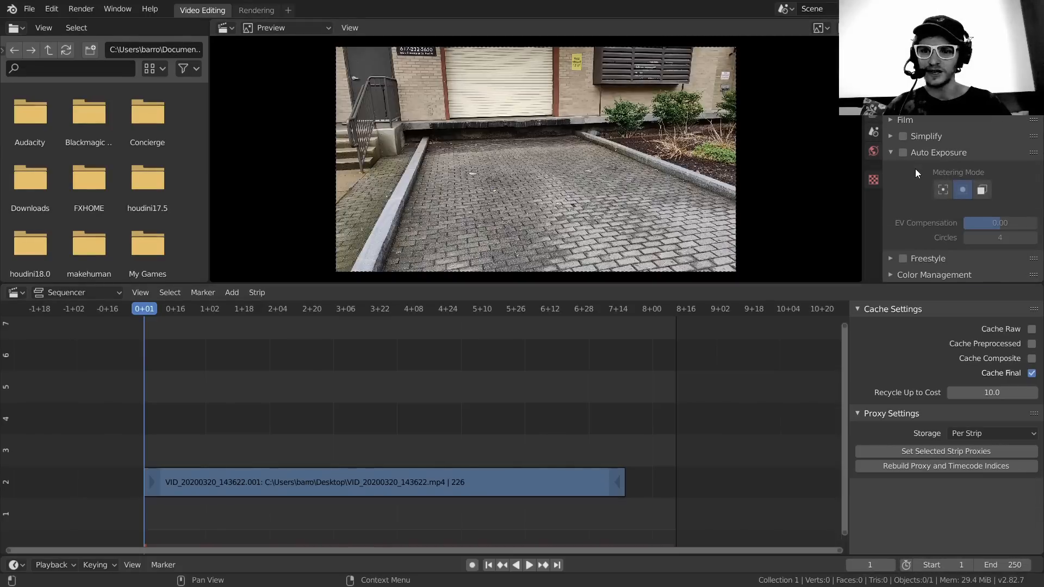
{"action": "left_click", "coordinate": [949, 275]}
{"action": "scroll", "coordinate": [979, 207], "scroll_direction": "down", "scroll_amount": 5}
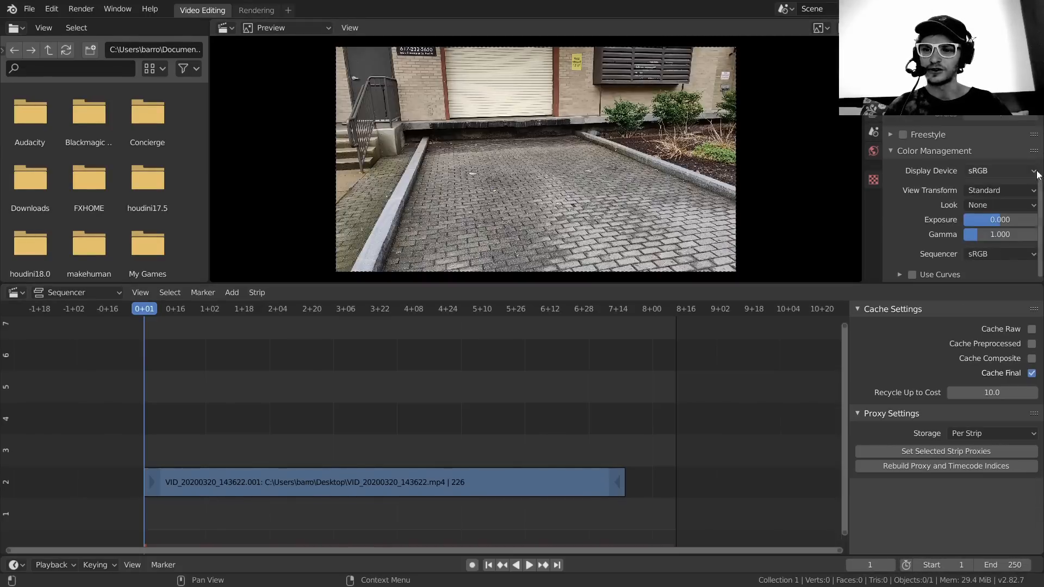
{"action": "left_click", "coordinate": [1001, 185]}
{"action": "left_click", "coordinate": [987, 193]}
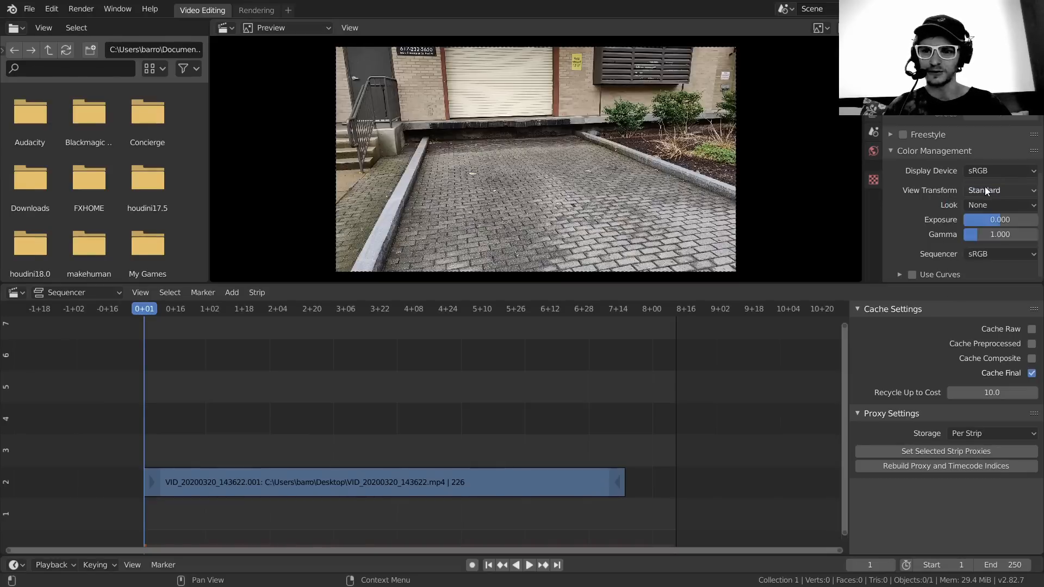
- Preview the footage with the Filmic view transform and switch back to Standard
{"action": "left_click", "coordinate": [984, 187]}
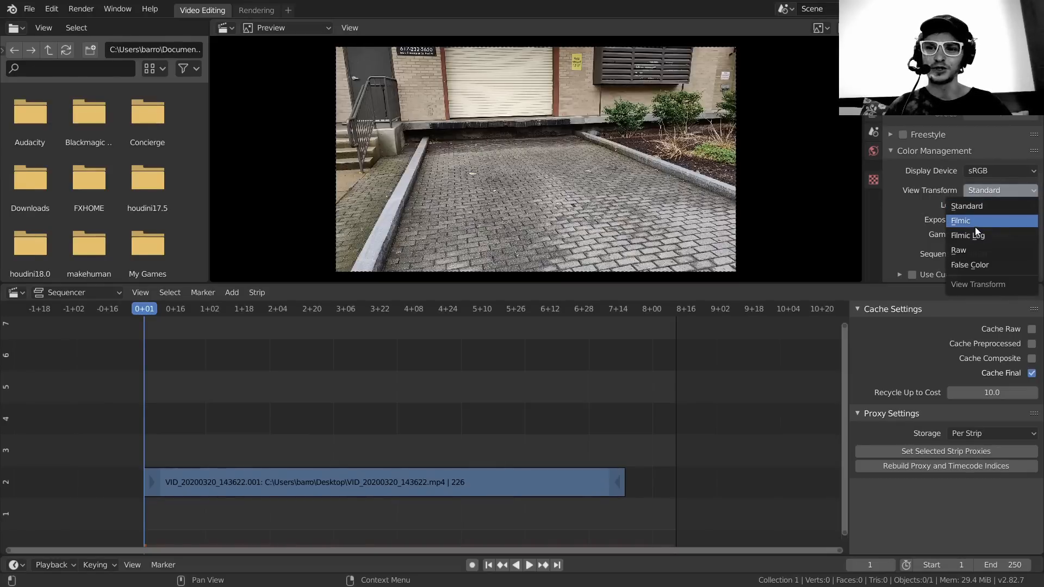
{"action": "left_click", "coordinate": [975, 226]}
{"action": "left_click", "coordinate": [976, 191]}
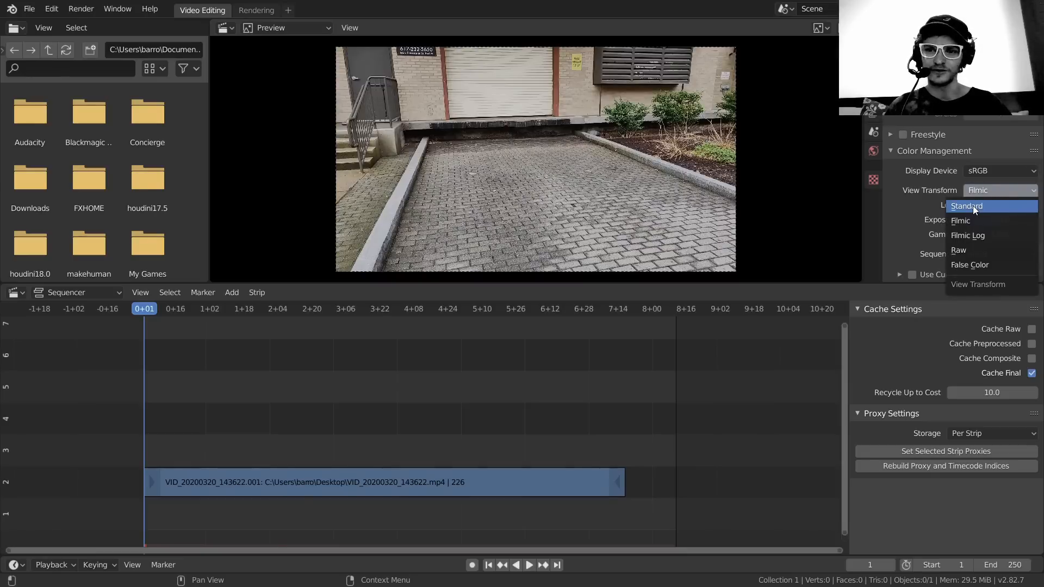
{"action": "left_click", "coordinate": [975, 209]}
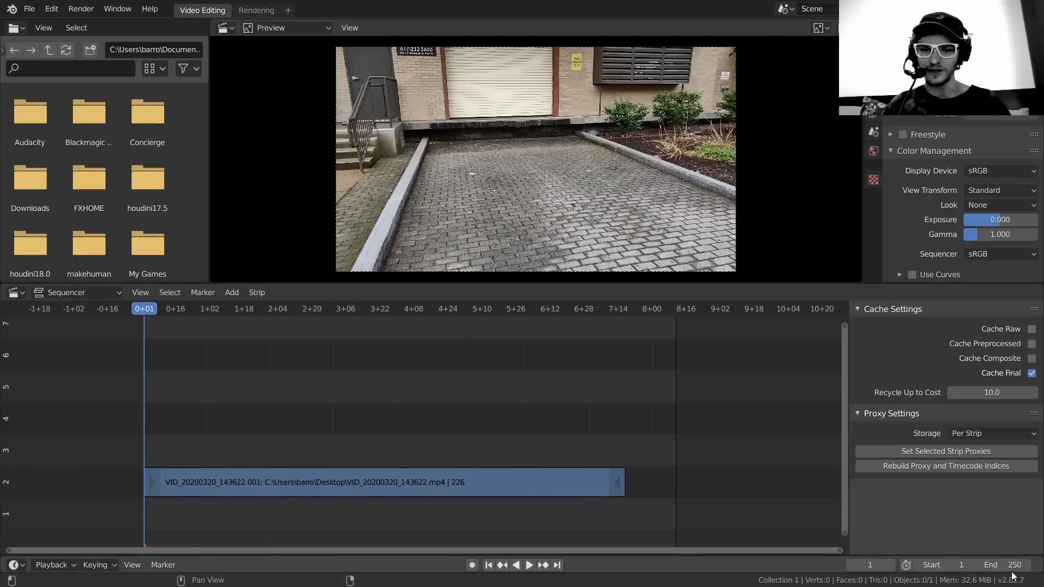
- Set the scene's end frame to 200
{"action": "left_click_drag", "start_coordinate": [1015, 564], "coordinate": [991, 564]}
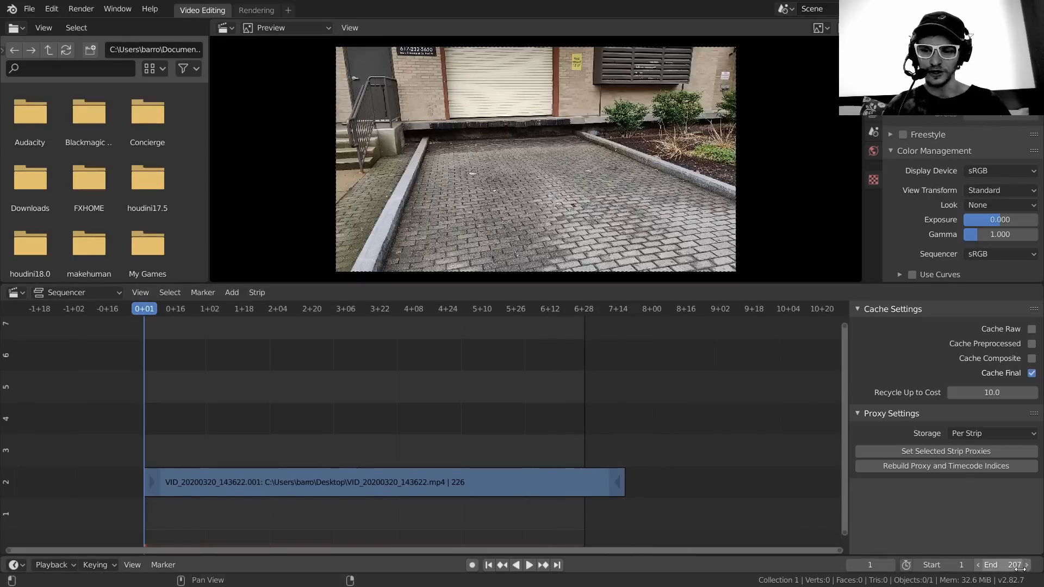
{"action": "left_click", "coordinate": [990, 565]}
{"action": "key", "text": "BackSpace"}
{"action": "type", "text": "0"}
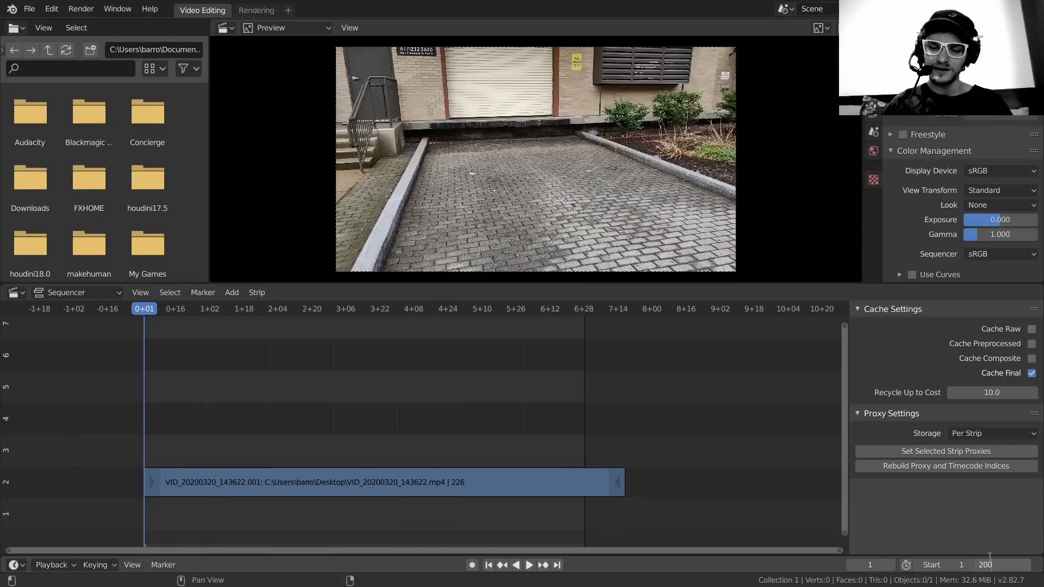
{"action": "key", "text": "Return"}
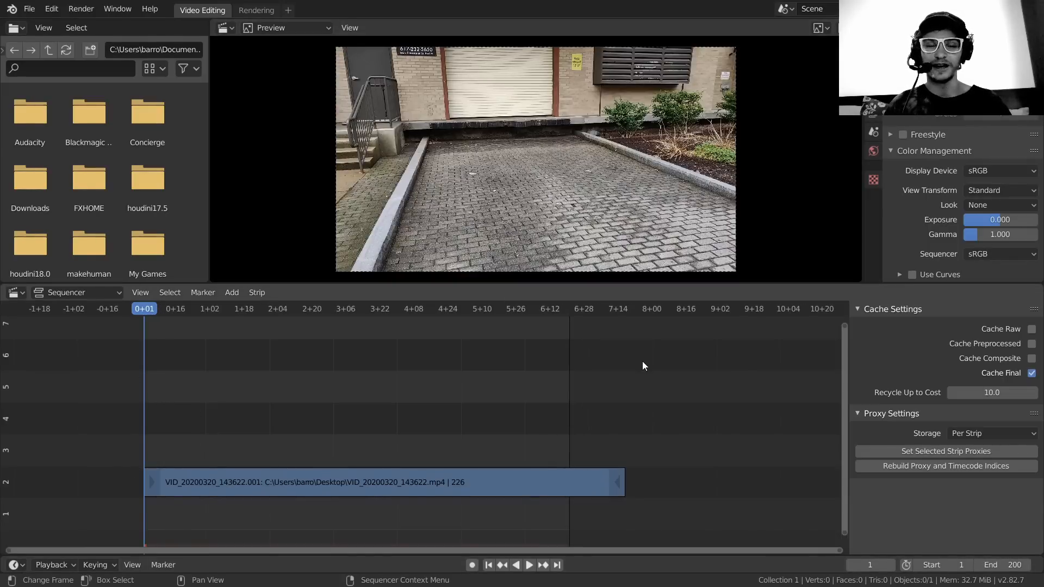
- Configure the render output as PNG with RGB color and 0% compression
{"action": "left_click", "coordinate": [876, 94]}
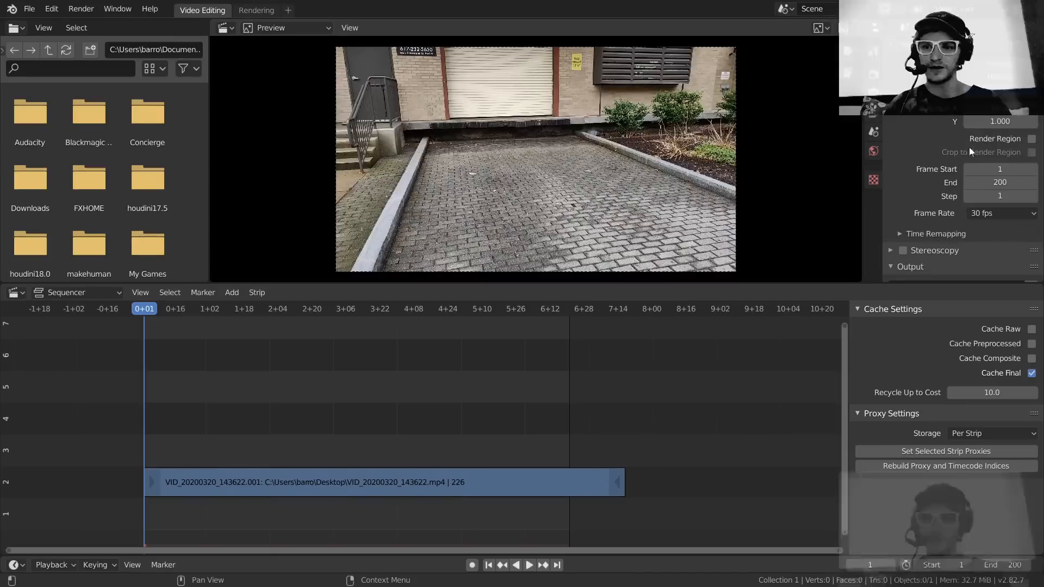
{"action": "scroll", "coordinate": [968, 146], "scroll_direction": "down", "scroll_amount": 5}
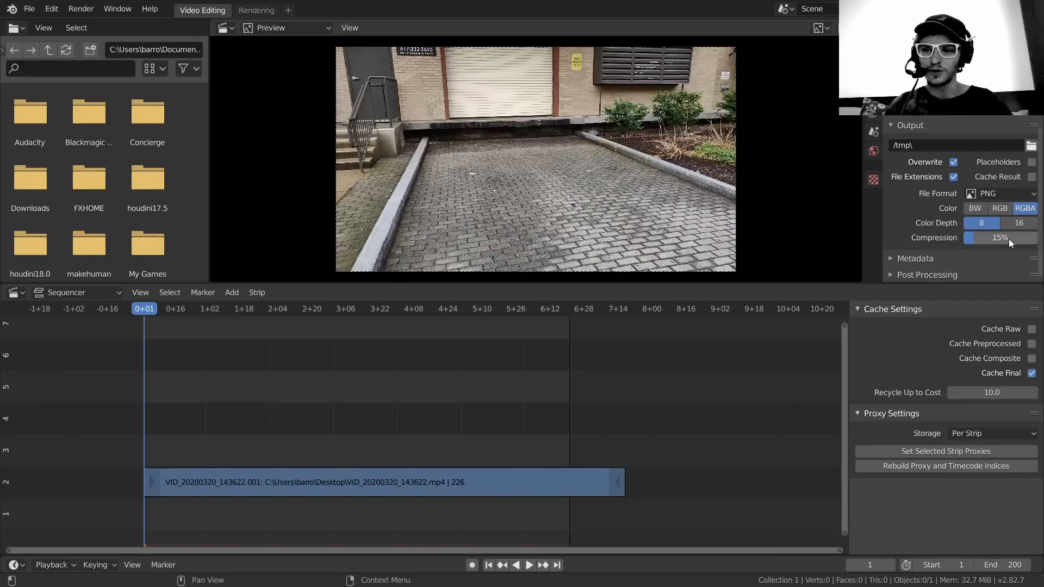
{"action": "left_click_drag", "start_coordinate": [976, 237], "coordinate": [965, 238]}
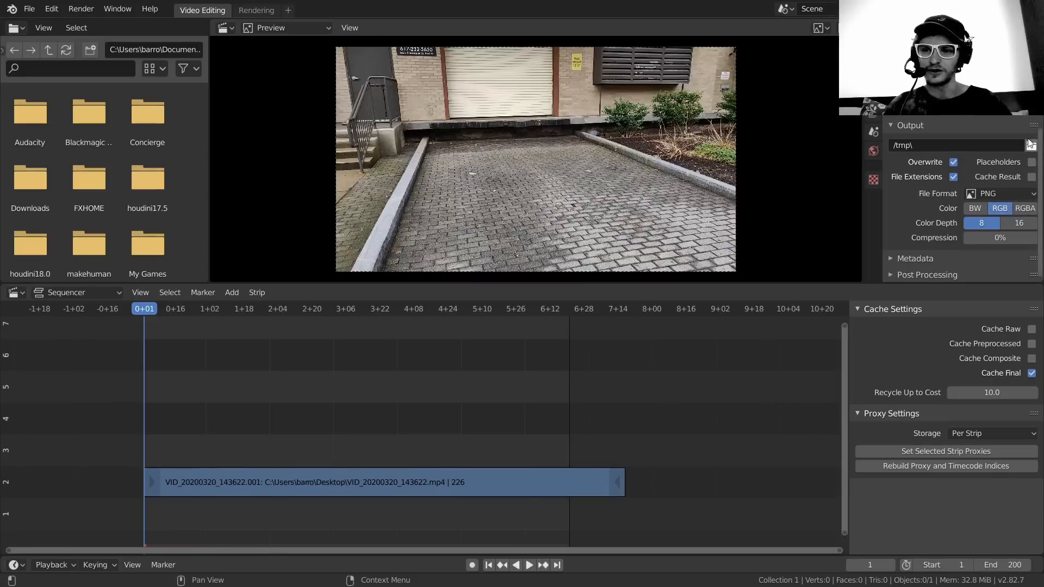
- Browse for the render output location and create a new folder named rollingfloor on the Desktop
{"action": "left_click", "coordinate": [1031, 145]}
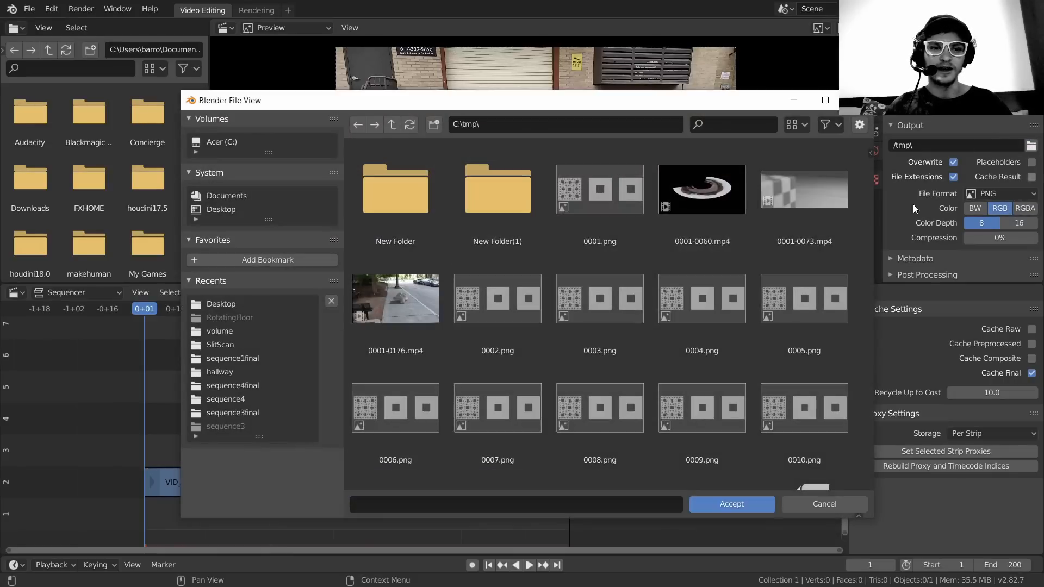
{"action": "left_click", "coordinate": [216, 308]}
{"action": "scroll", "coordinate": [574, 294], "scroll_direction": "down", "scroll_amount": 5}
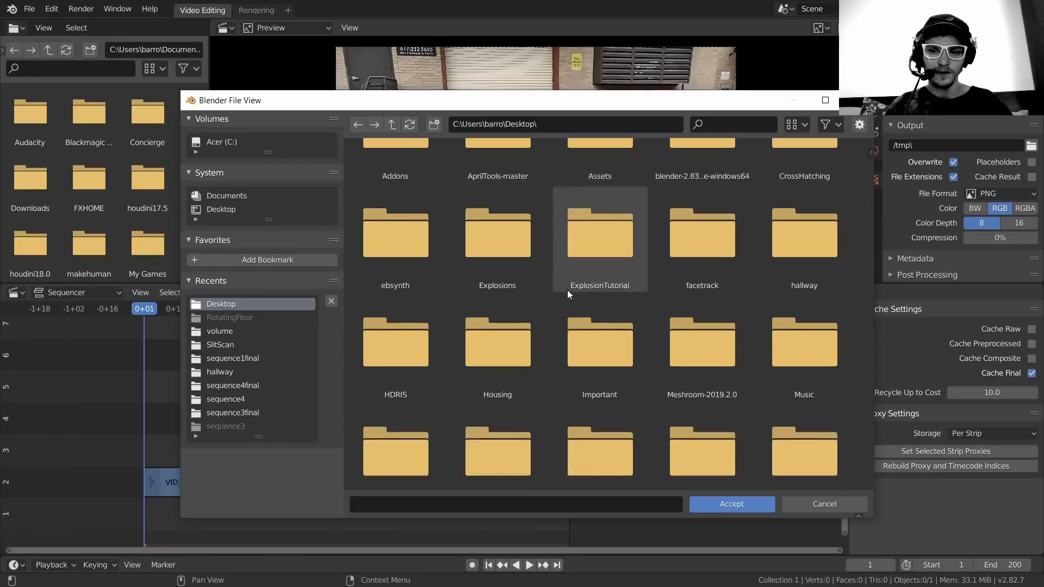
{"action": "scroll", "coordinate": [571, 297], "scroll_direction": "down", "scroll_amount": 2}
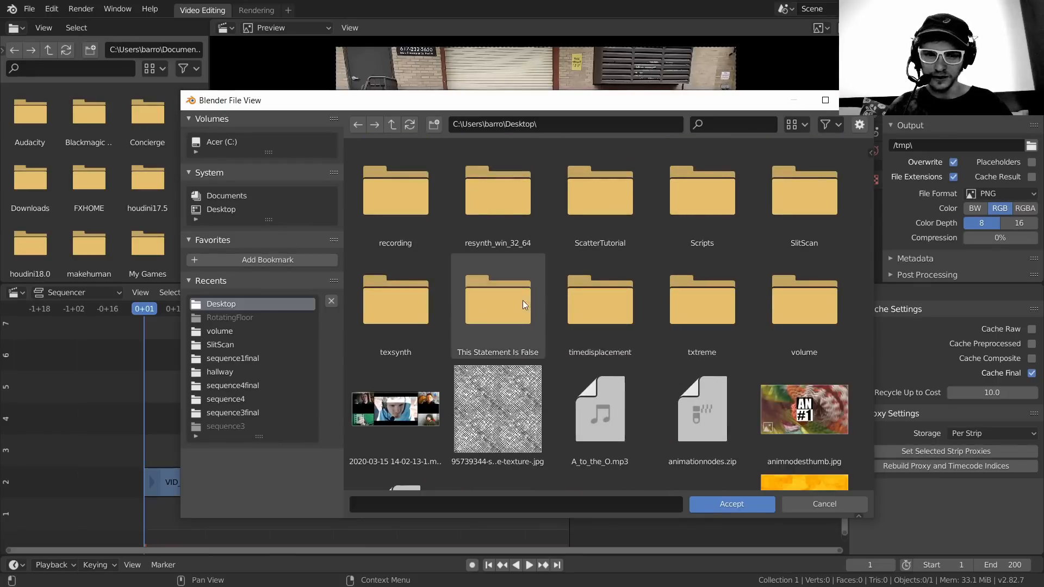
{"action": "scroll", "coordinate": [522, 218], "scroll_direction": "up", "scroll_amount": 1}
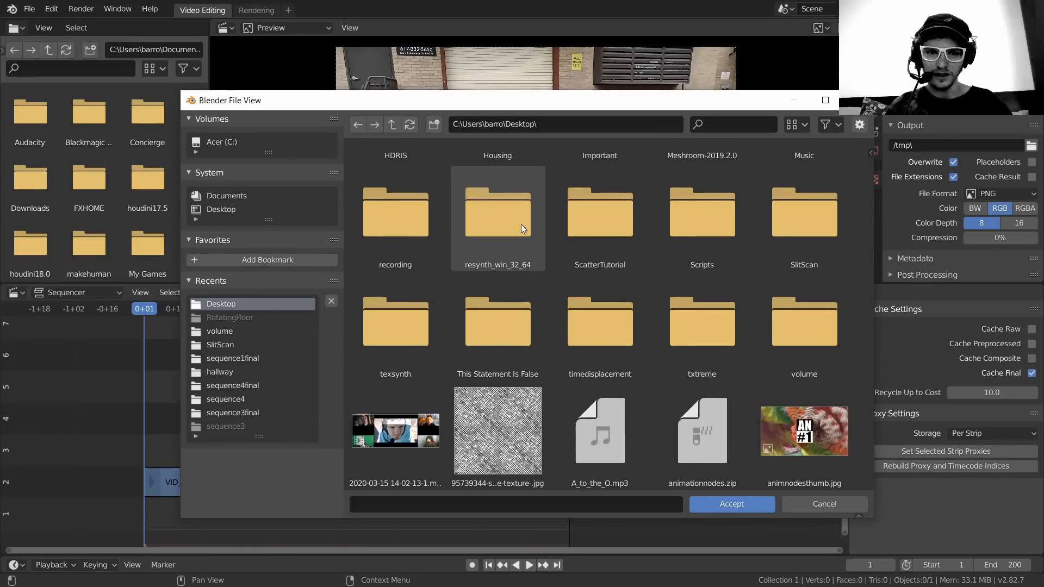
{"action": "left_click", "coordinate": [434, 125]}
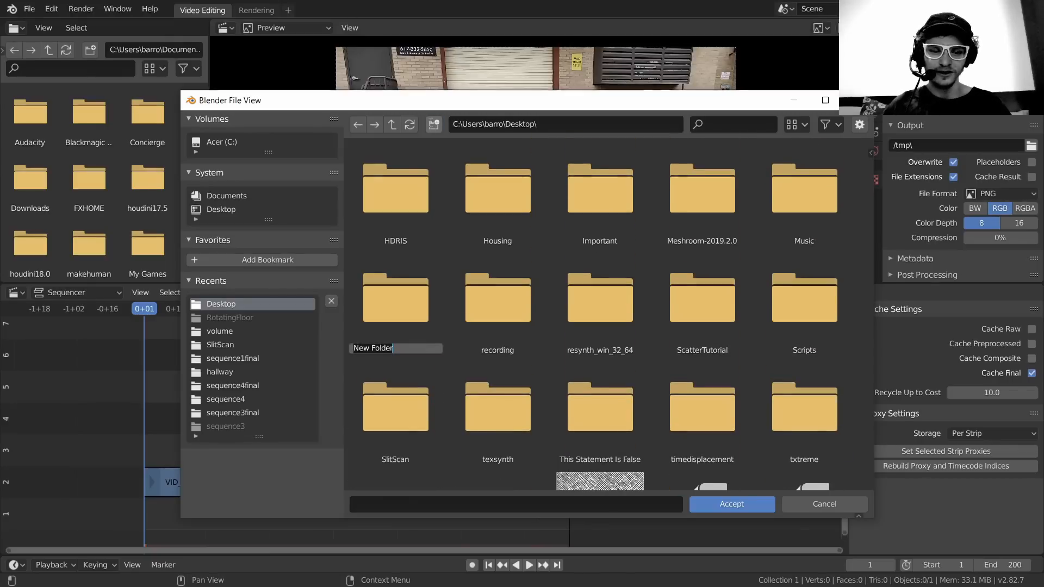
{"action": "type", "text": "rollingfloor"}
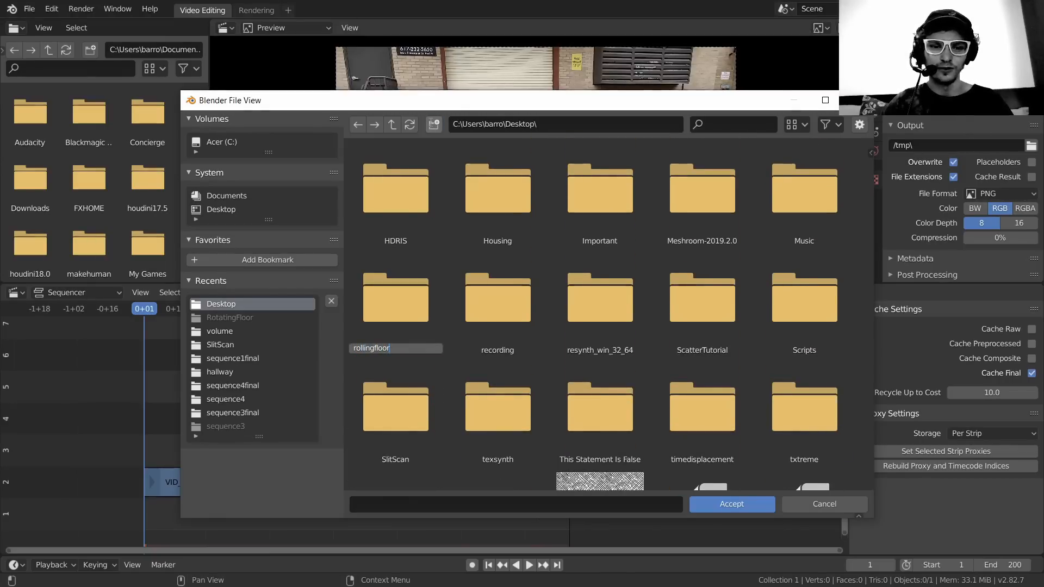
{"action": "key", "text": "Return"}
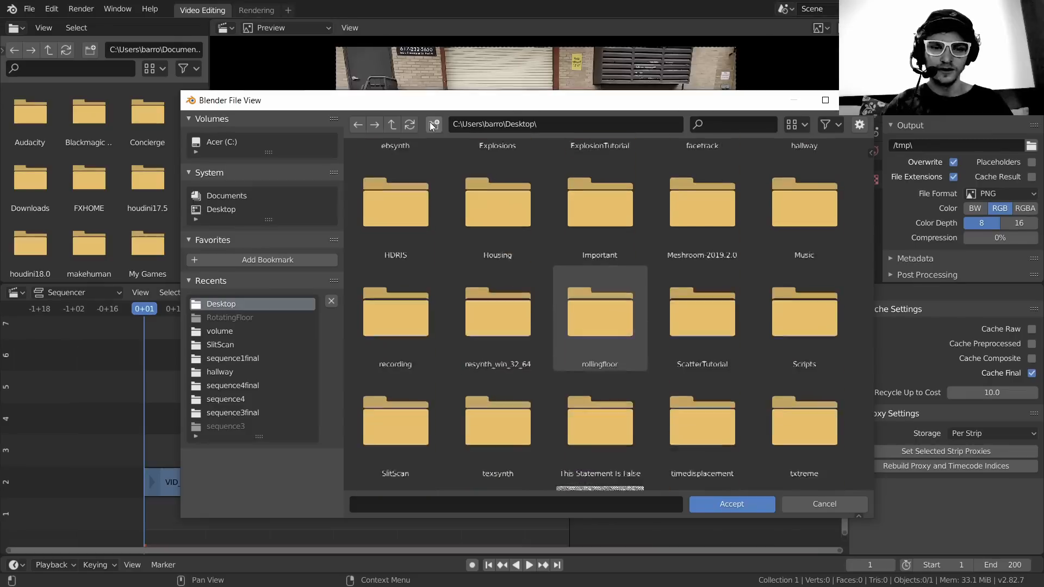
- Set the render output to the rollingfloor folder with the file name prefix sequence_
{"action": "double_click", "coordinate": [599, 323]}
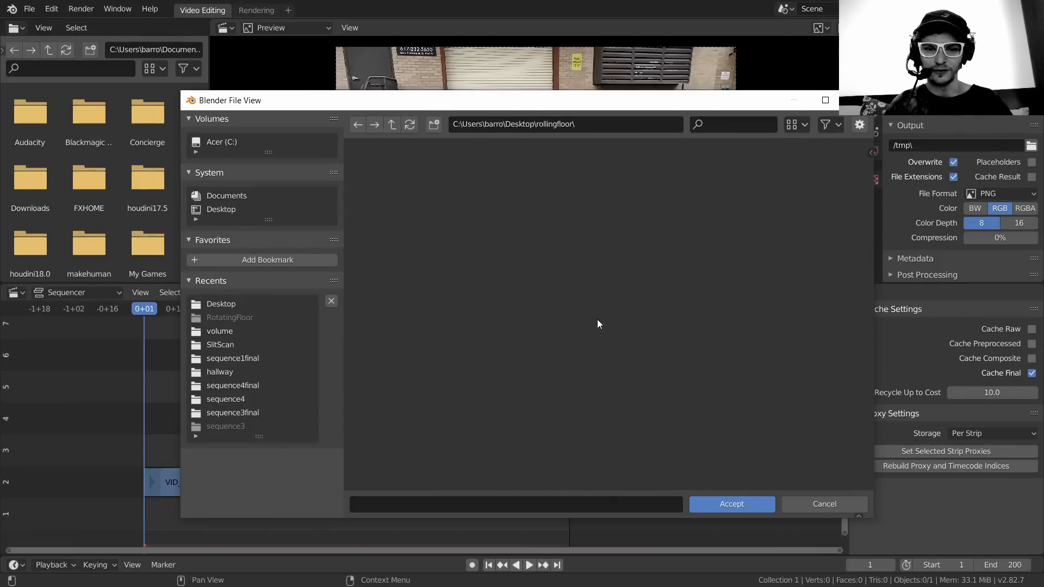
{"action": "left_click", "coordinate": [506, 501]}
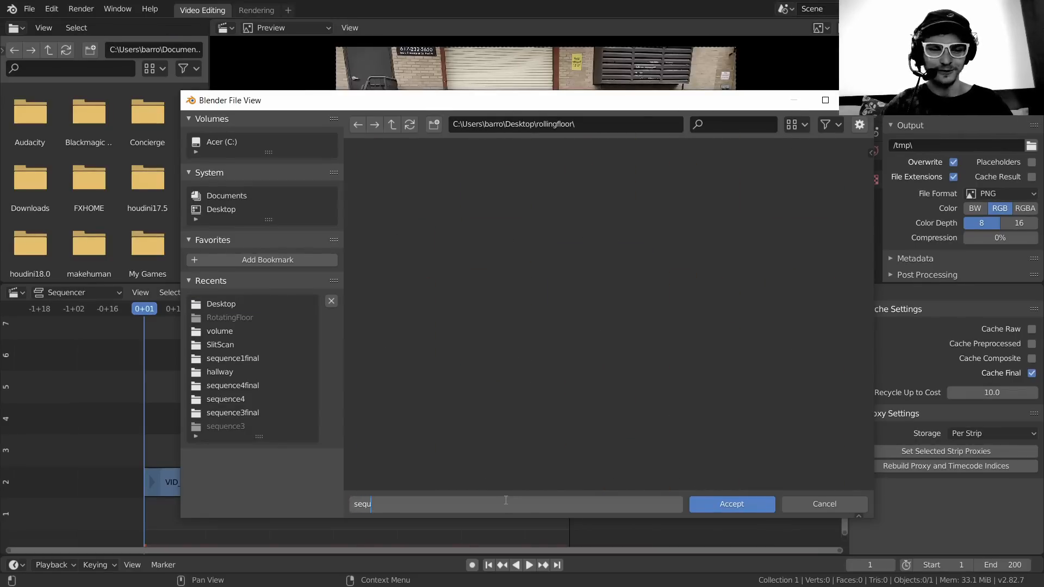
{"action": "type", "text": "sequence_"}
{"action": "key", "text": "Return"}
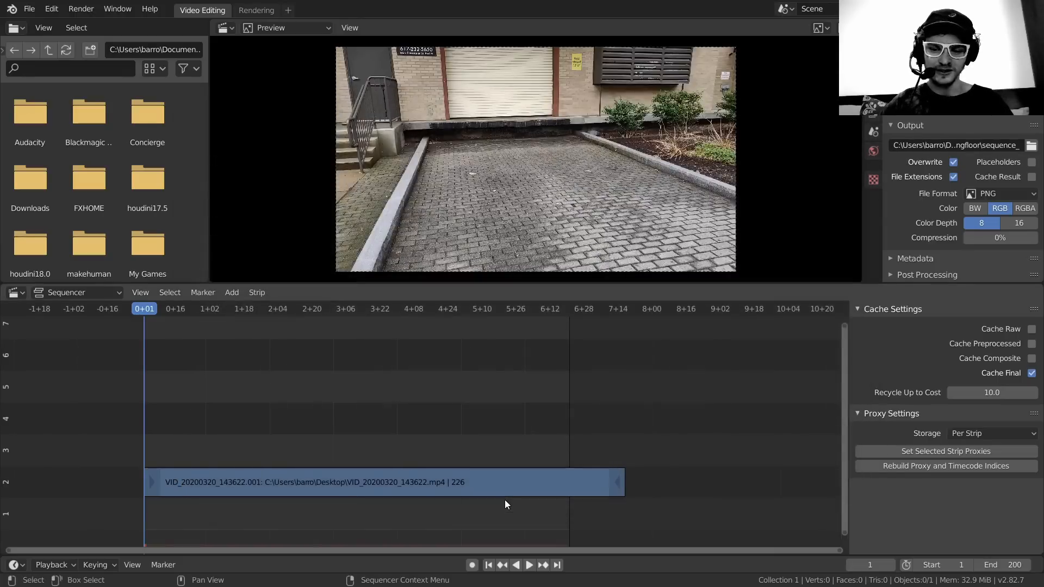
- Render the full animation as an image sequence and check the PNG frames in the desktop's rollingfloor folder
{"action": "key", "text": "ctrl+F12"}
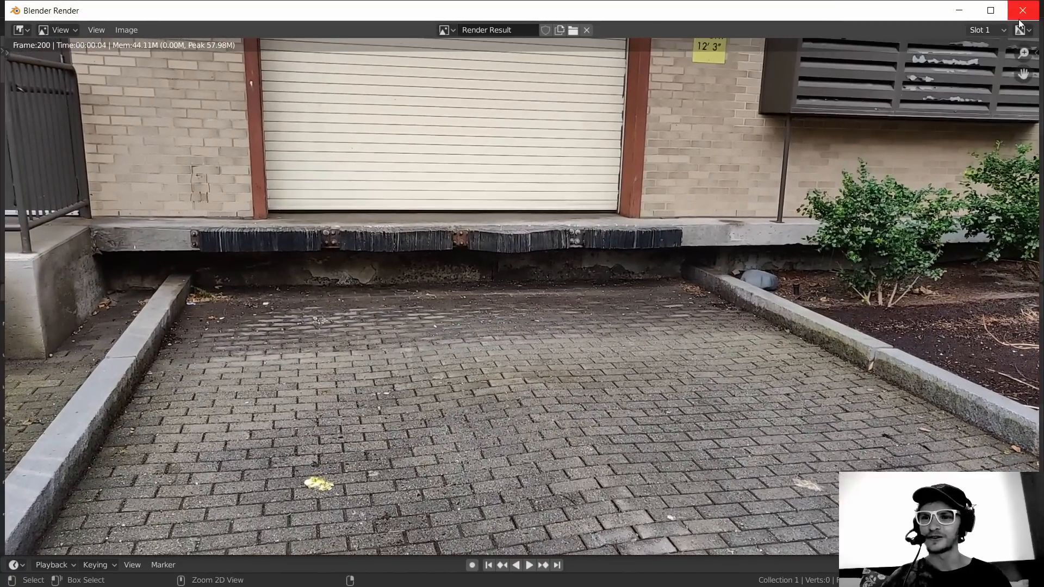
{"action": "left_click", "coordinate": [1020, 20]}
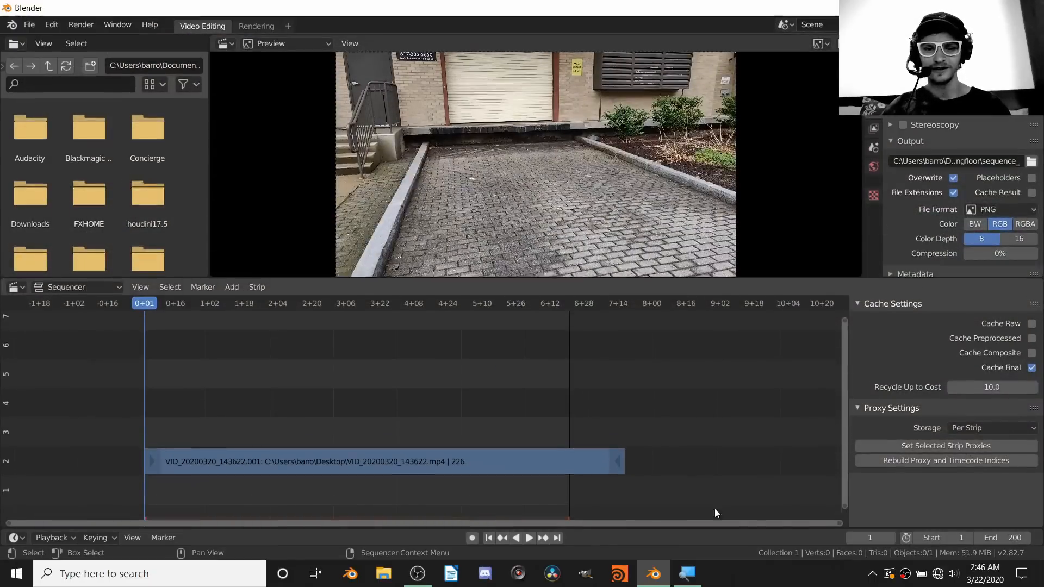
{"action": "key", "text": "super+d"}
{"action": "double_click", "coordinate": [598, 162]}
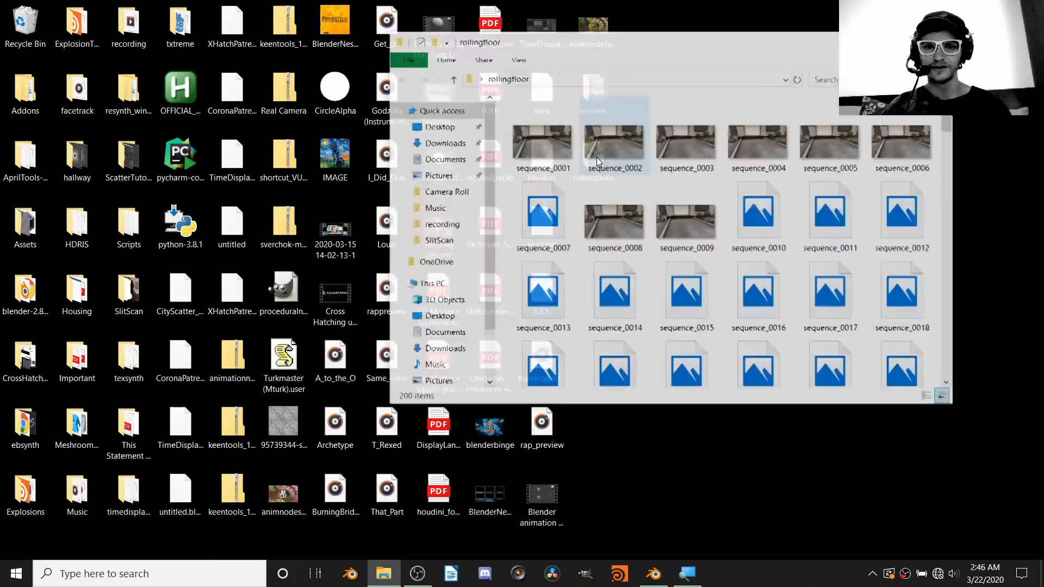
{"action": "scroll", "coordinate": [648, 142], "scroll_direction": "down", "scroll_amount": 10}
{"action": "scroll", "coordinate": [648, 142], "scroll_direction": "up", "scroll_amount": 10}
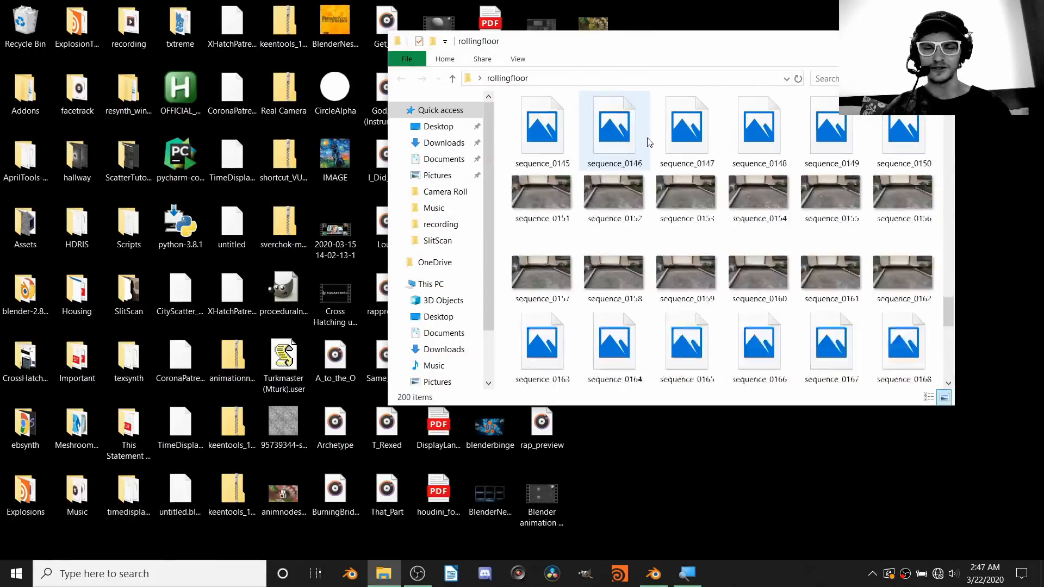
{"action": "scroll", "coordinate": [562, 151], "scroll_direction": "down", "scroll_amount": 12}
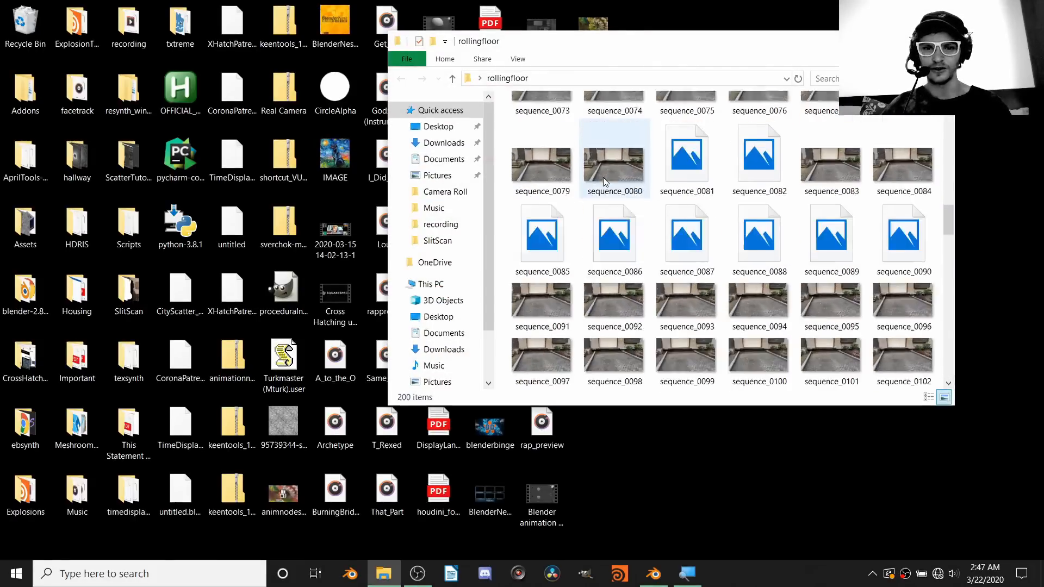
- Switch back to Blender and start a new file from the General template
{"action": "left_click", "coordinate": [653, 574]}
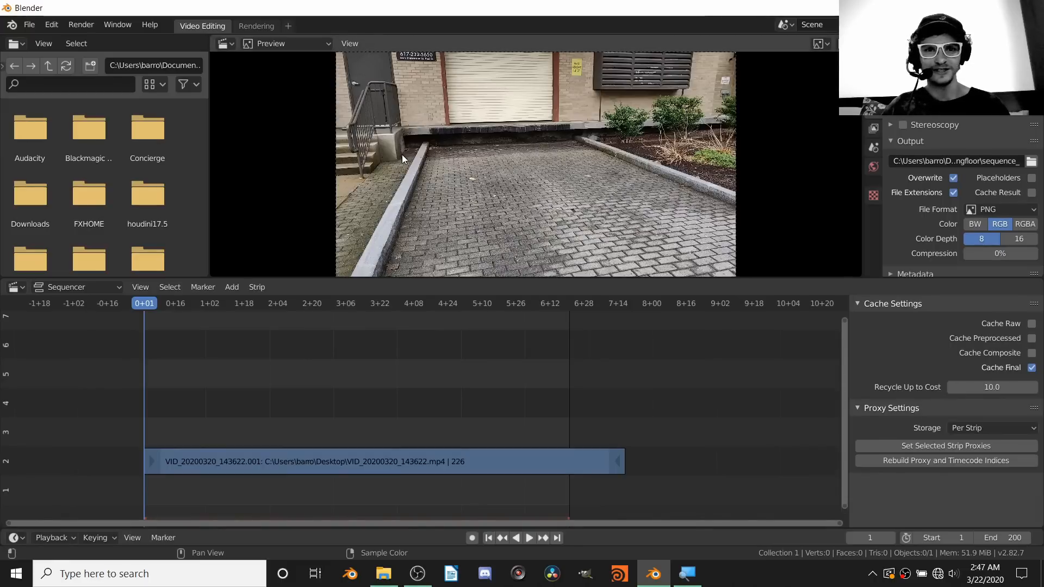
{"action": "key", "text": "ctrl+n"}
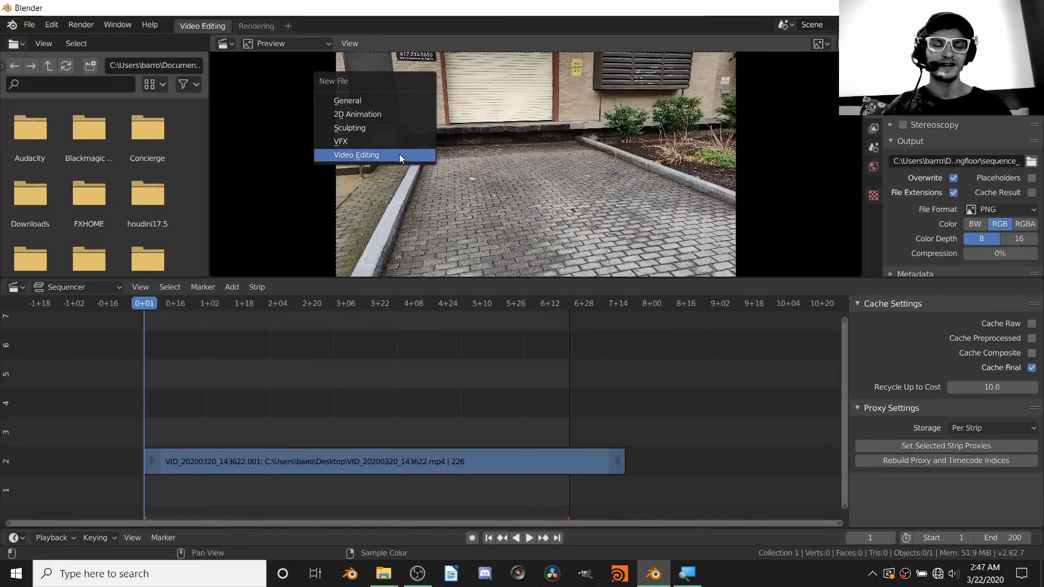
{"action": "left_click", "coordinate": [348, 102]}
{"action": "left_click", "coordinate": [540, 303]}
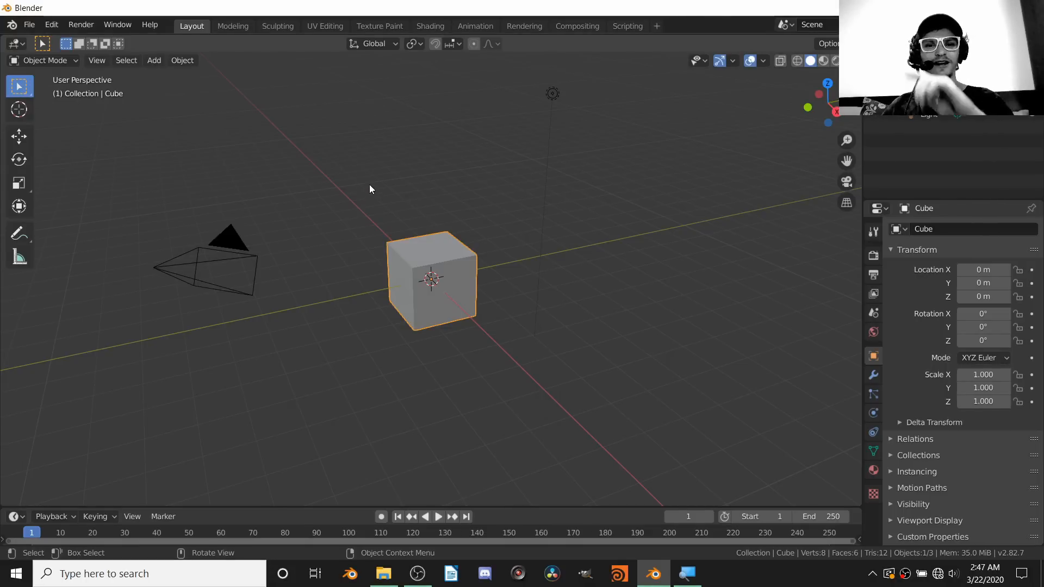
- Change the 3D viewport to the Movie Clip Editor and open all PNG frames from the rollingfloor folder as a clip
{"action": "left_click", "coordinate": [17, 44]}
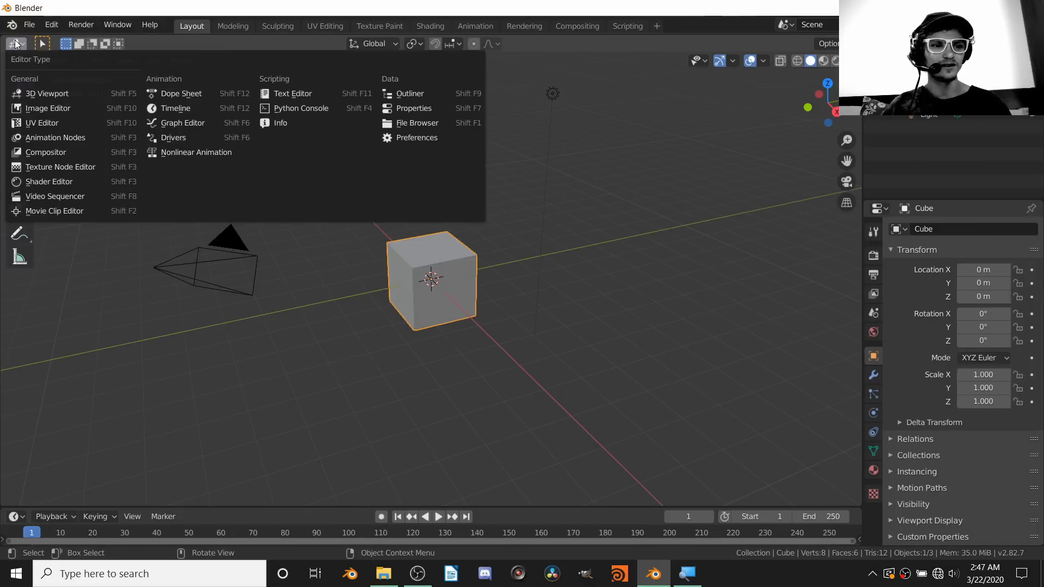
{"action": "left_click", "coordinate": [37, 213]}
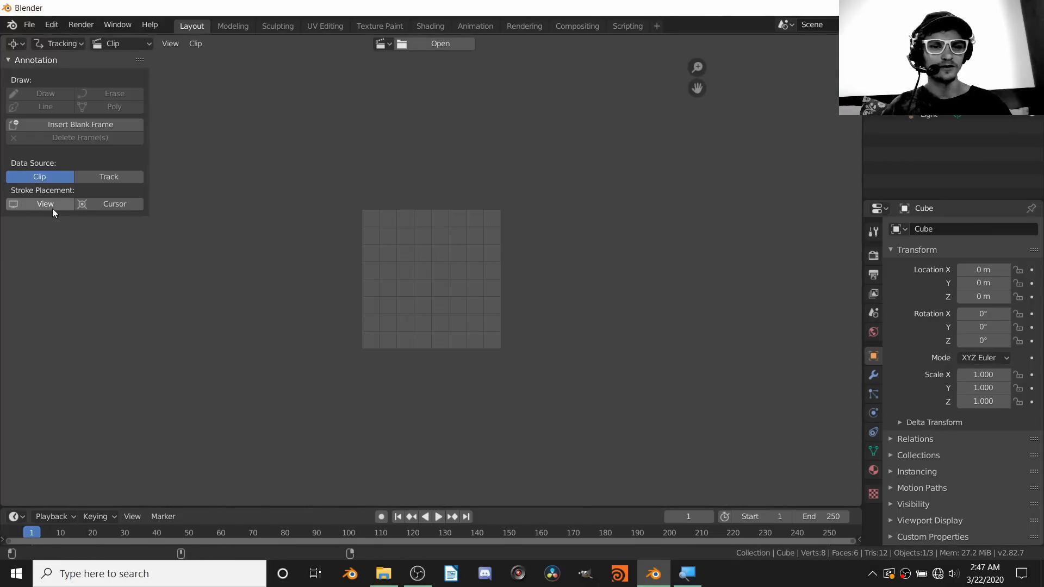
{"action": "left_click", "coordinate": [439, 46]}
{"action": "left_click", "coordinate": [232, 301]}
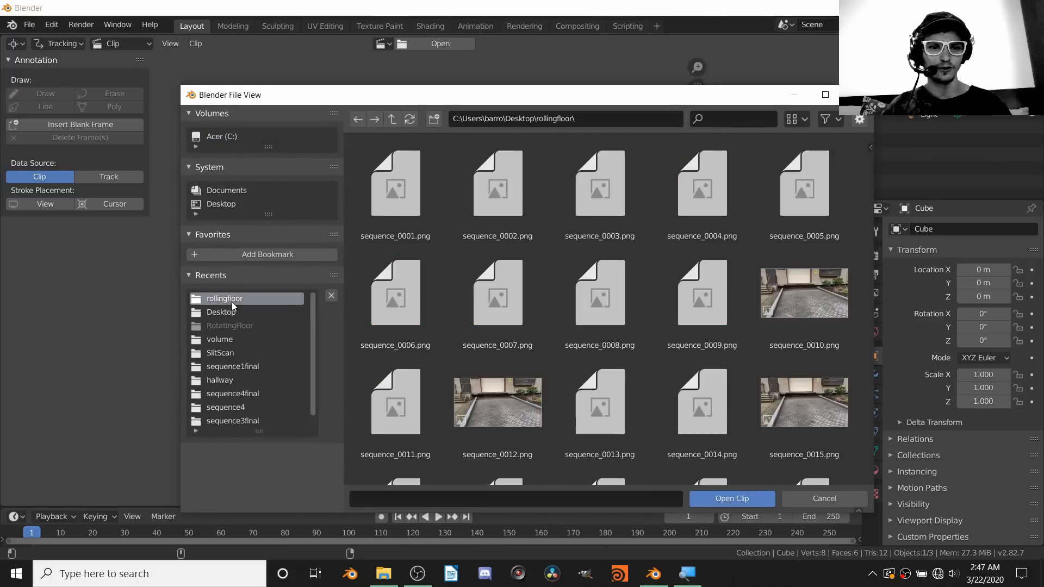
{"action": "left_click", "coordinate": [412, 199]}
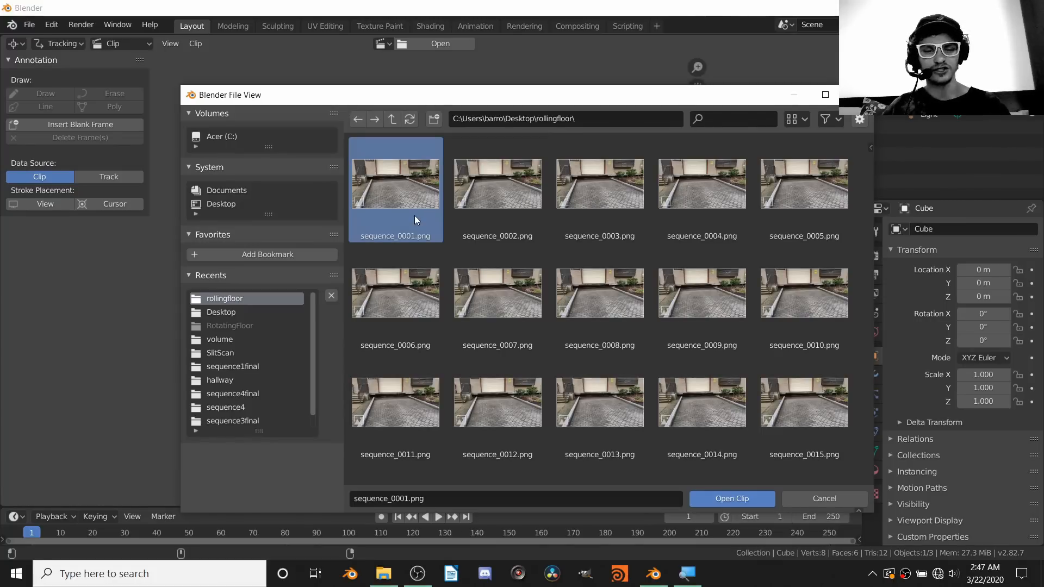
{"action": "key", "text": "a"}
{"action": "scroll", "coordinate": [534, 295], "scroll_direction": "down", "scroll_amount": 5}
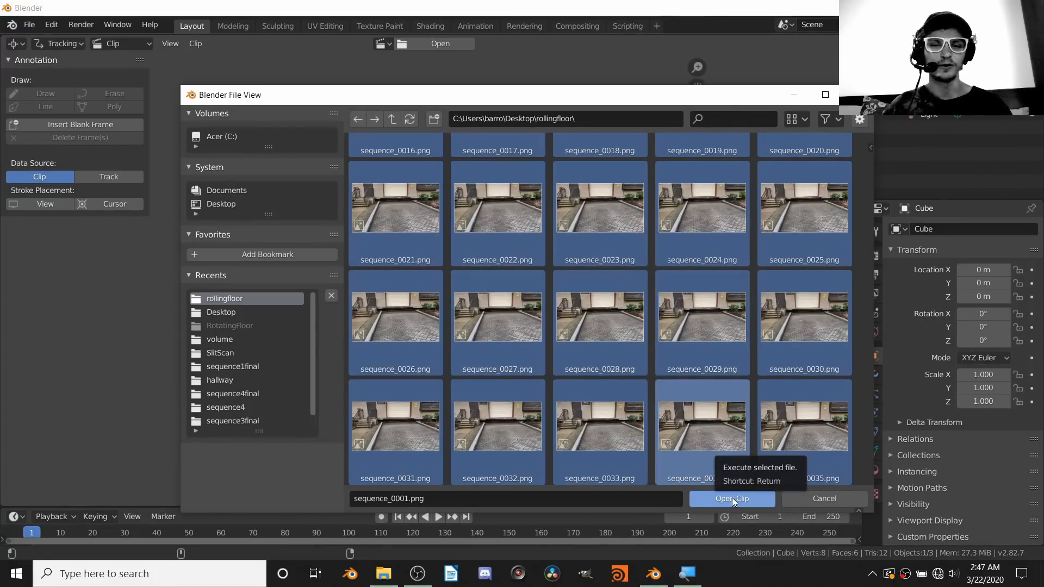
{"action": "left_click", "coordinate": [733, 499]}
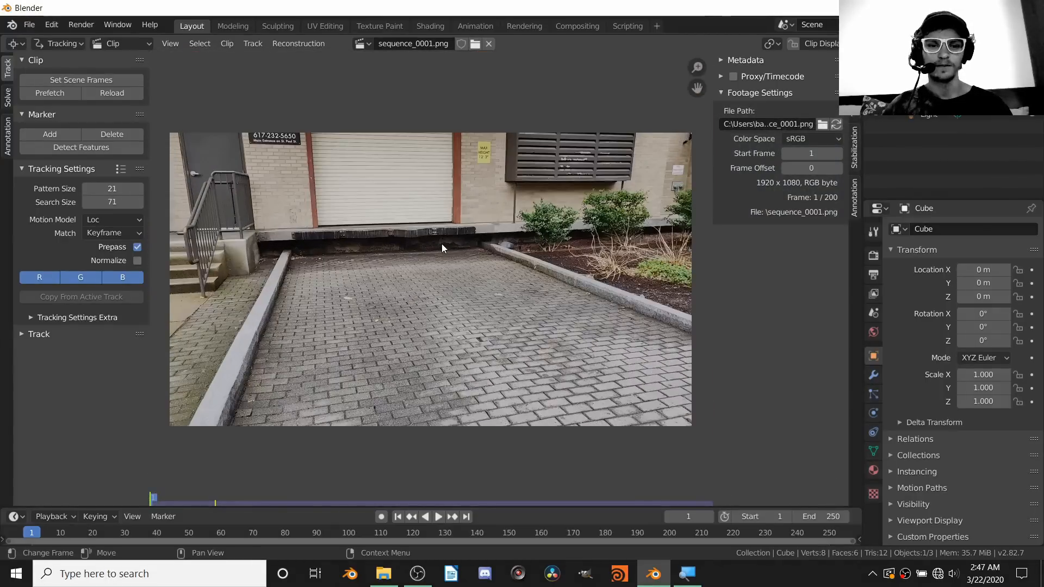
- Expand Color Management in the render properties and set the View Transform to Standard
{"action": "middle_click_drag", "start_coordinate": [492, 246], "coordinate": [514, 234]}
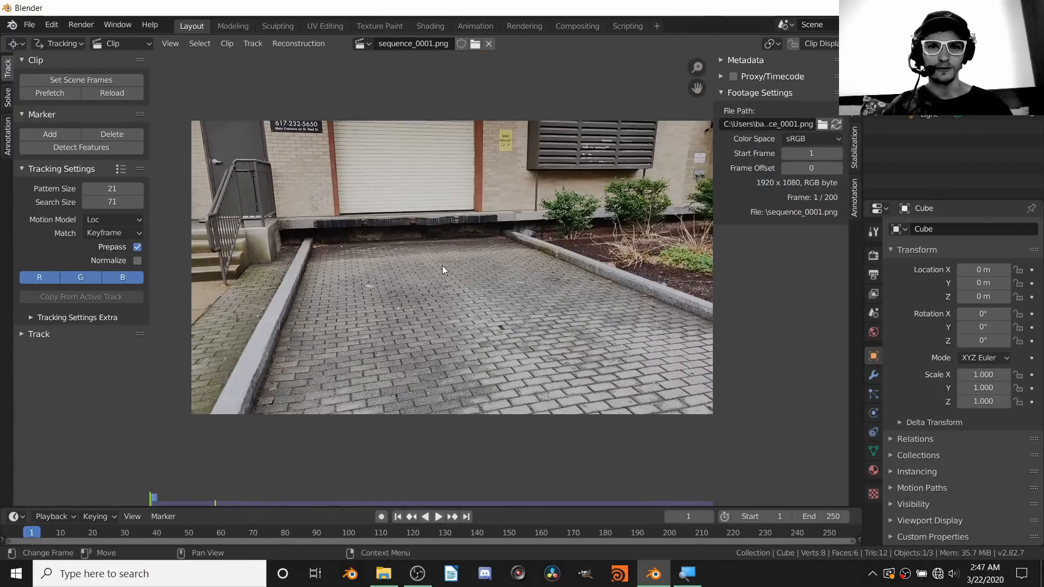
{"action": "scroll", "coordinate": [386, 279], "scroll_direction": "up", "scroll_amount": 2}
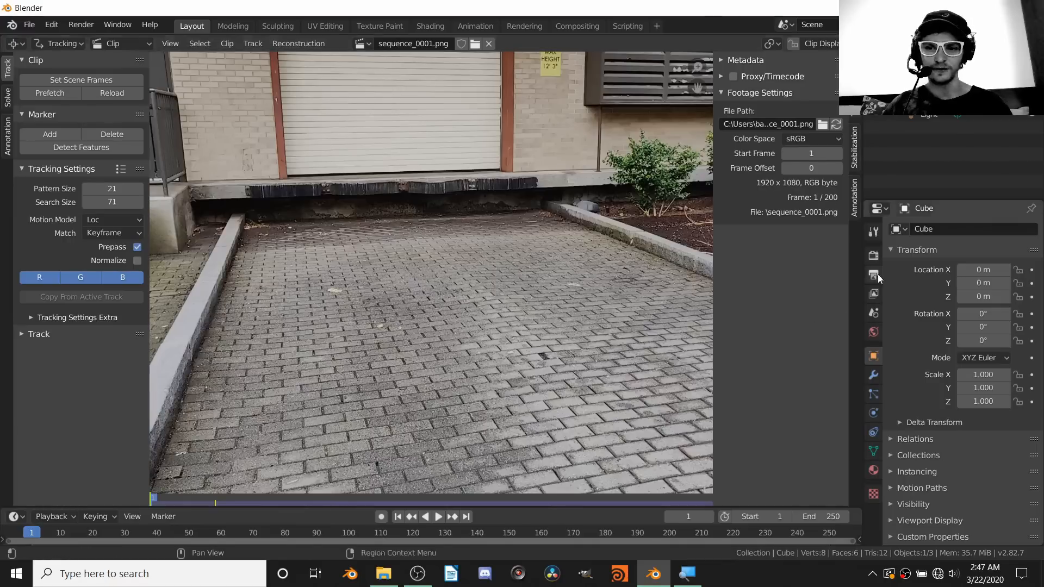
{"action": "left_click", "coordinate": [872, 256]}
{"action": "scroll", "coordinate": [979, 359], "scroll_direction": "down", "scroll_amount": 8}
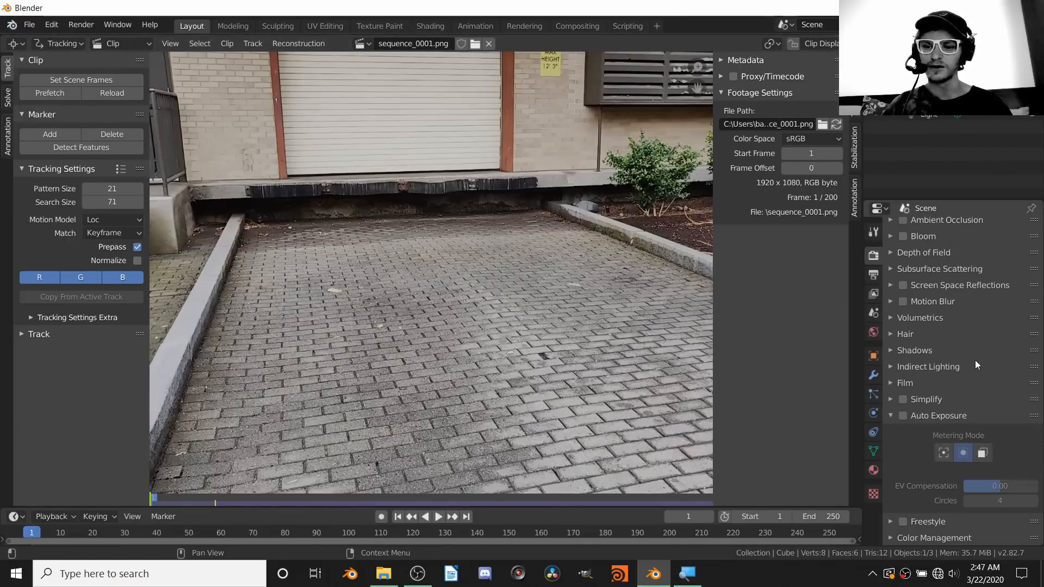
{"action": "left_click", "coordinate": [940, 539]}
{"action": "scroll", "coordinate": [944, 462], "scroll_direction": "down", "scroll_amount": 5}
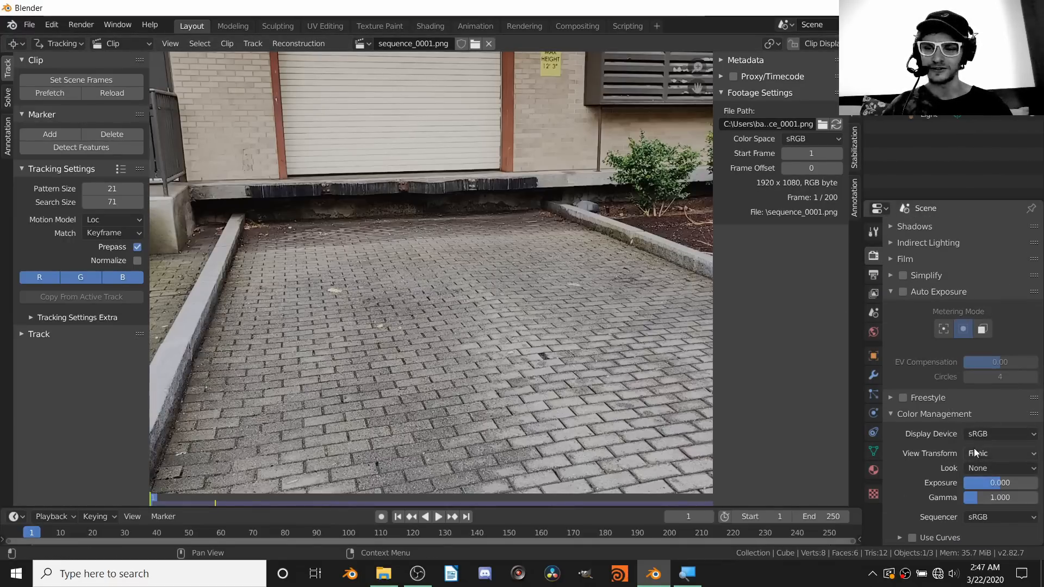
{"action": "left_click", "coordinate": [1010, 454]}
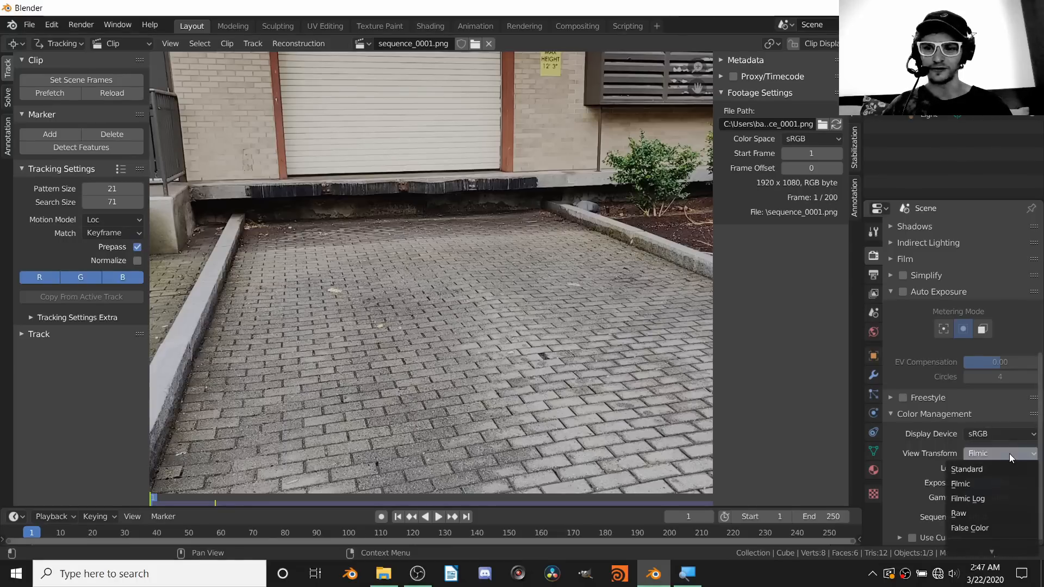
{"action": "left_click", "coordinate": [974, 470]}
- Compare the close-up brick pavement under the Filmic view transform, ending back on Standard
{"action": "scroll", "coordinate": [413, 276], "scroll_direction": "up", "scroll_amount": 6}
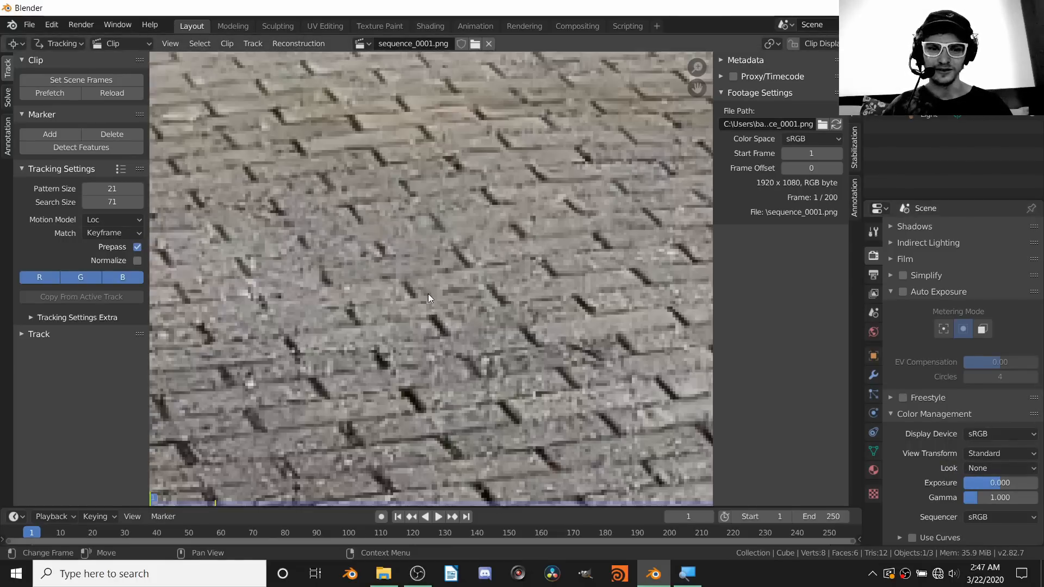
{"action": "left_click", "coordinate": [987, 456]}
{"action": "left_click", "coordinate": [982, 480]}
{"action": "left_click", "coordinate": [981, 454]}
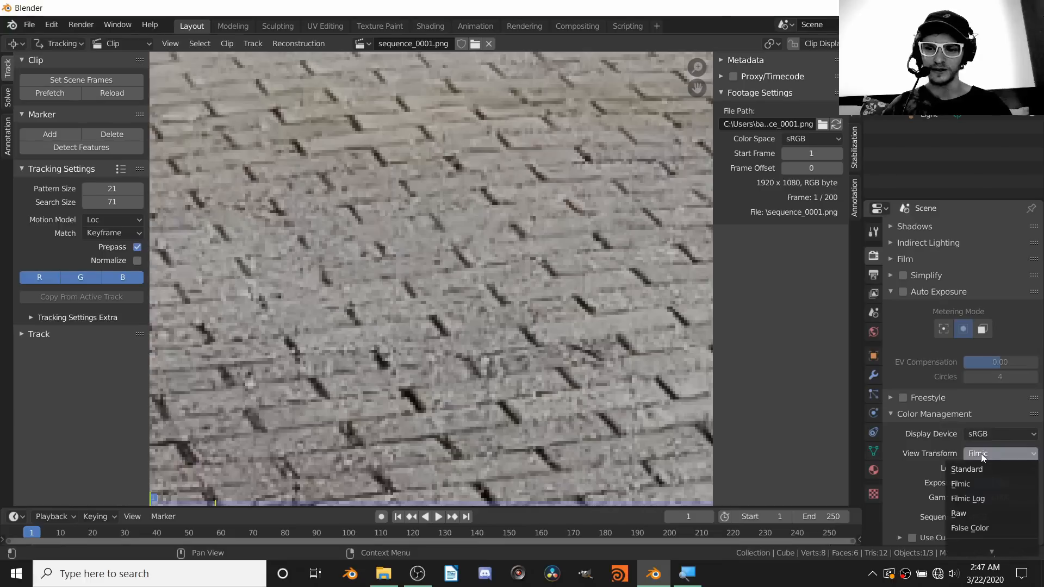
{"action": "left_click", "coordinate": [964, 469]}
{"action": "scroll", "coordinate": [505, 289], "scroll_direction": "down", "scroll_amount": 6}
{"action": "scroll", "coordinate": [505, 288], "scroll_direction": "down", "scroll_amount": 3}
{"action": "scroll", "coordinate": [519, 339], "scroll_direction": "up", "scroll_amount": 5}
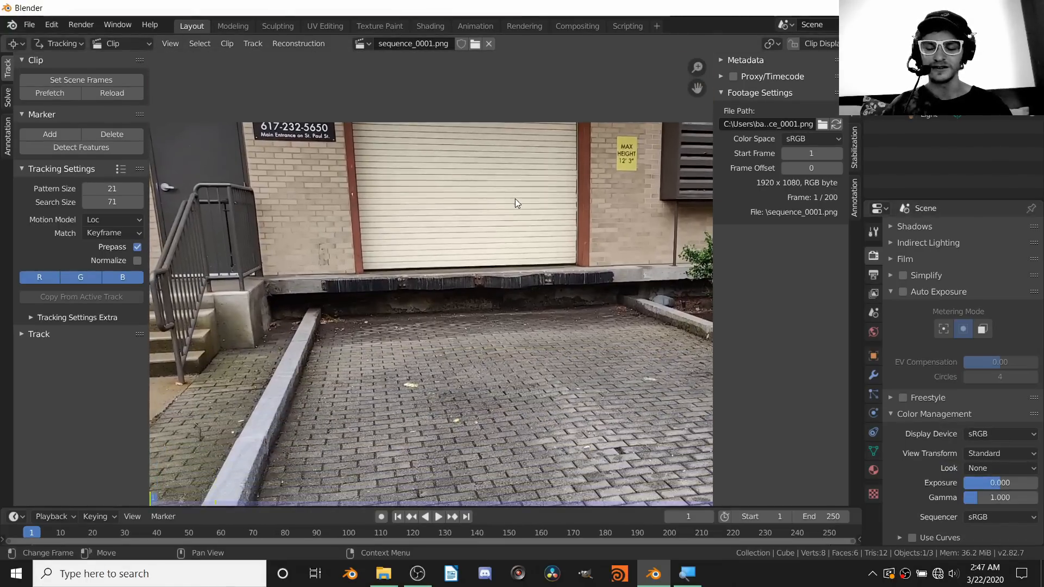
- Set the scene's frame rate to 30 fps in the output properties
{"action": "left_click", "coordinate": [879, 270]}
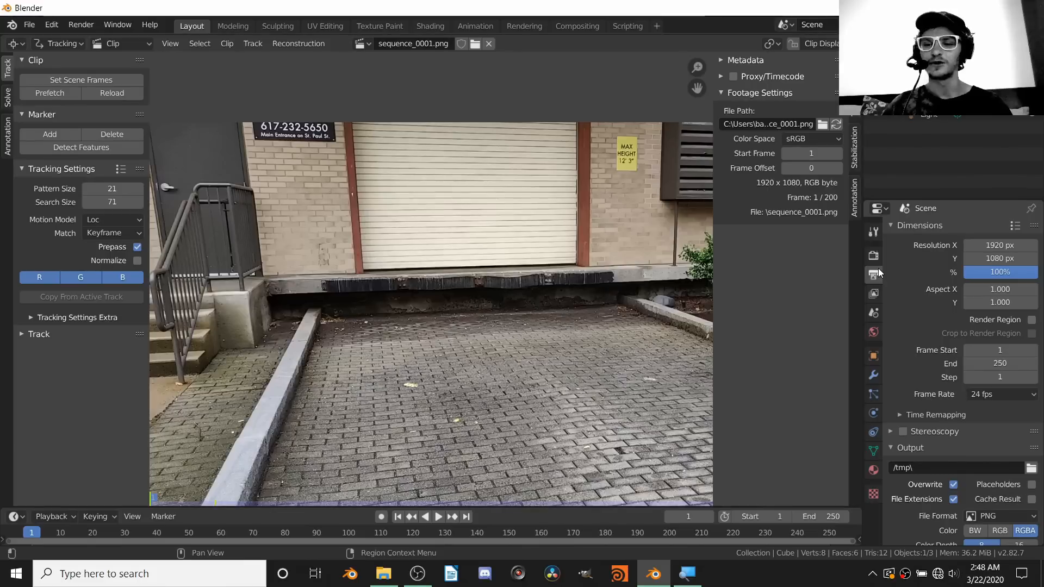
{"action": "left_click", "coordinate": [989, 396]}
{"action": "left_click", "coordinate": [991, 465]}
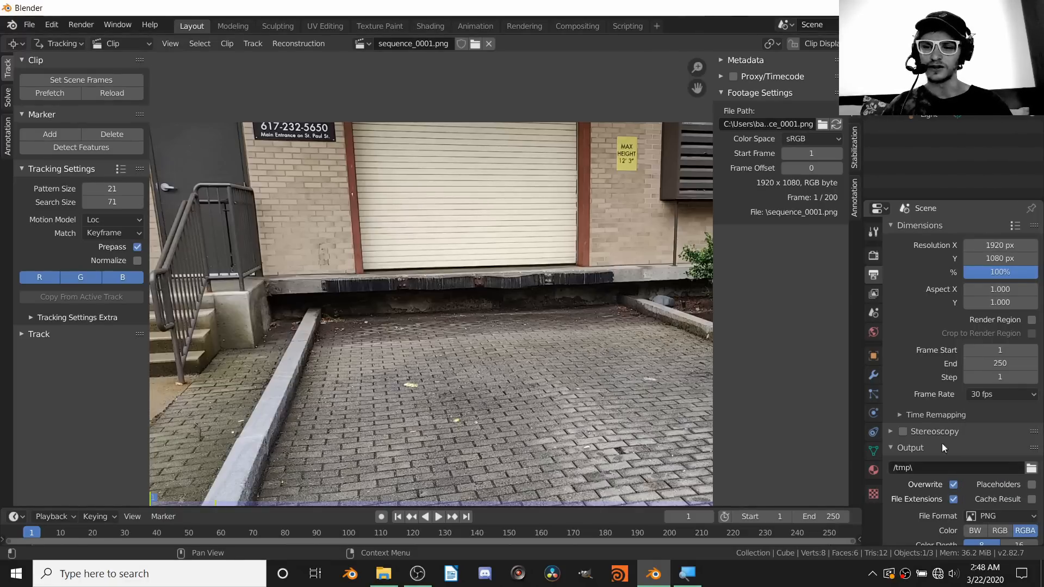
{"action": "scroll", "coordinate": [635, 268], "scroll_direction": "down", "scroll_amount": 3}
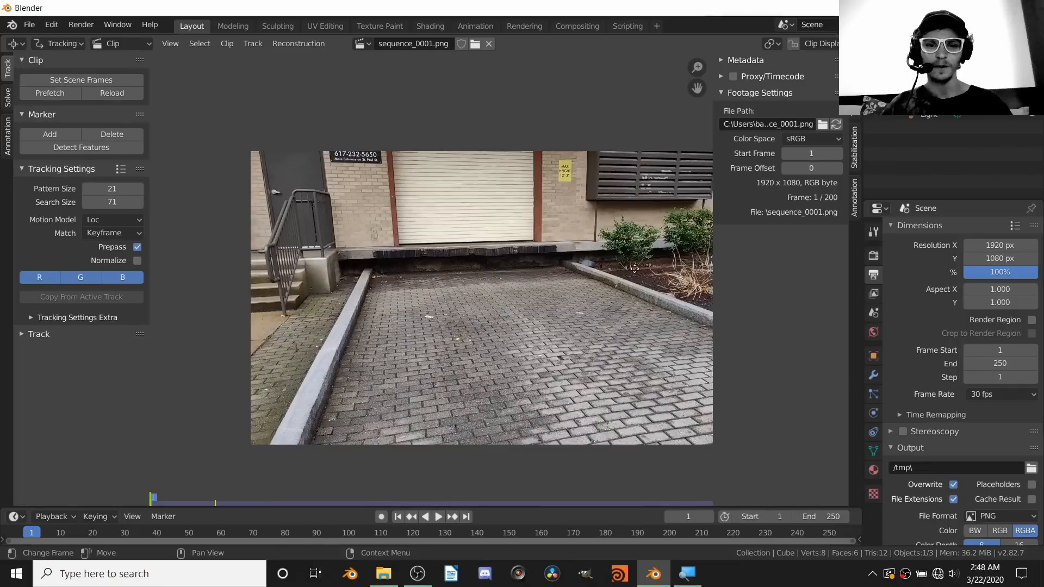
- Save the project as untitled.blend in the Desktop folder
{"action": "key", "text": "ctrl+s"}
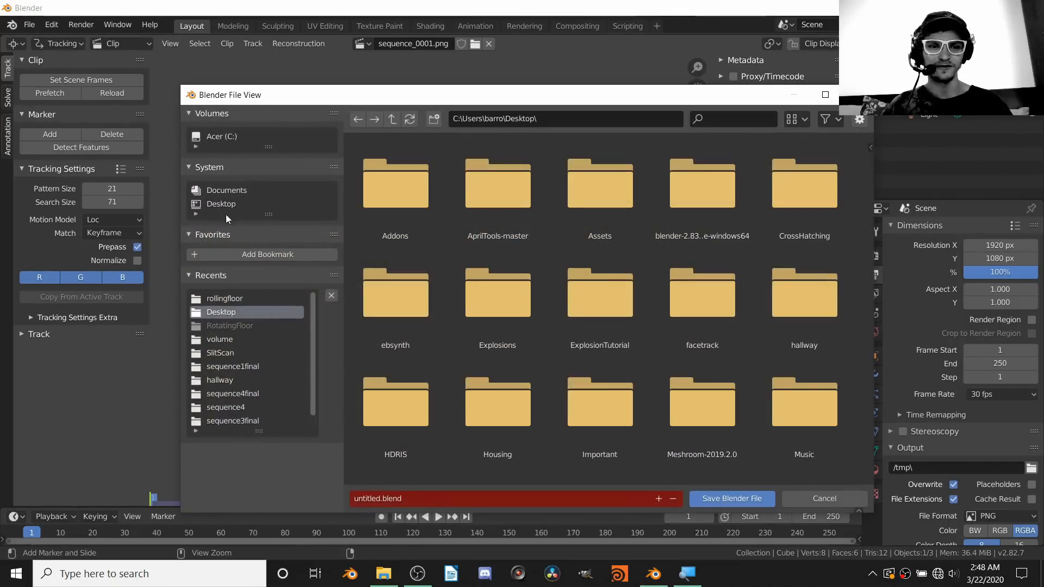
{"action": "left_click", "coordinate": [720, 499]}
{"action": "middle_click_drag", "start_coordinate": [335, 243], "coordinate": [314, 206]}
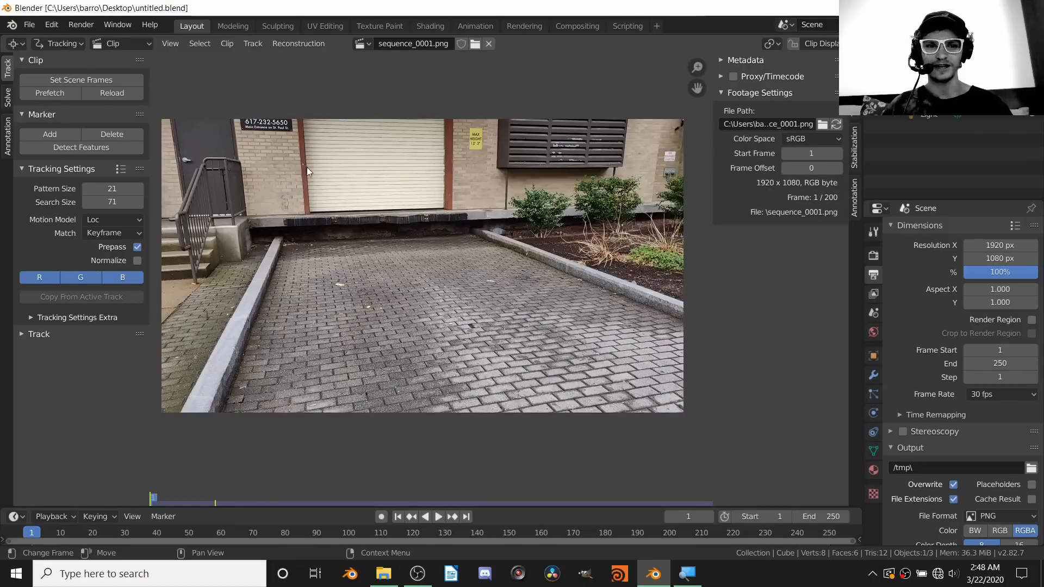
{"action": "right_click", "coordinate": [296, 139]}
{"action": "left_click", "coordinate": [296, 139]}
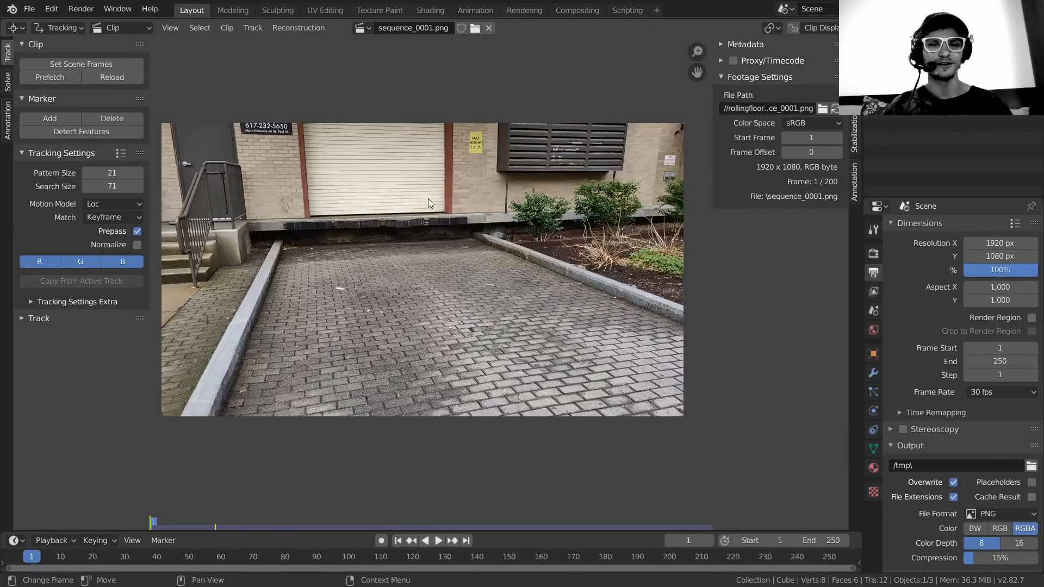
- Briefly play the clip, return to its first frame, and prefetch its frames into the cache
{"action": "scroll", "coordinate": [429, 198], "scroll_direction": "up", "scroll_amount": 1}
{"action": "middle_click_drag", "start_coordinate": [417, 233], "coordinate": [446, 252]}
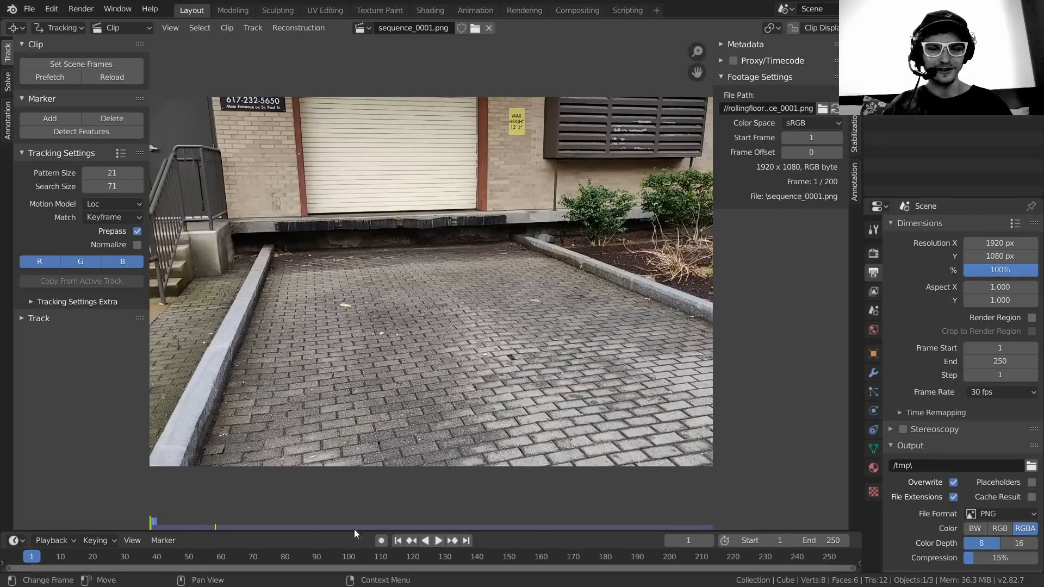
{"action": "key", "text": "space"}
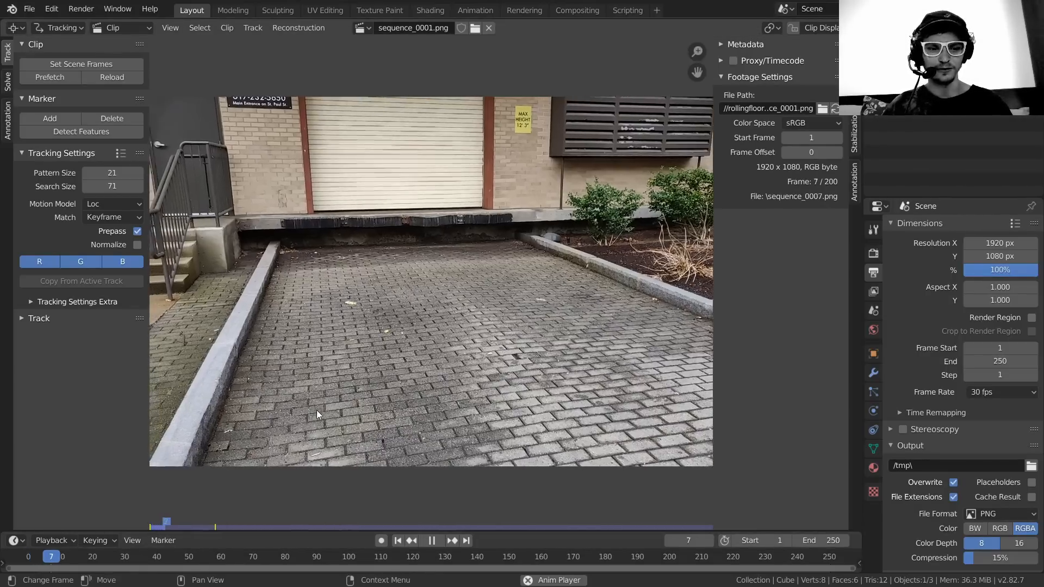
{"action": "key", "text": "Escape"}
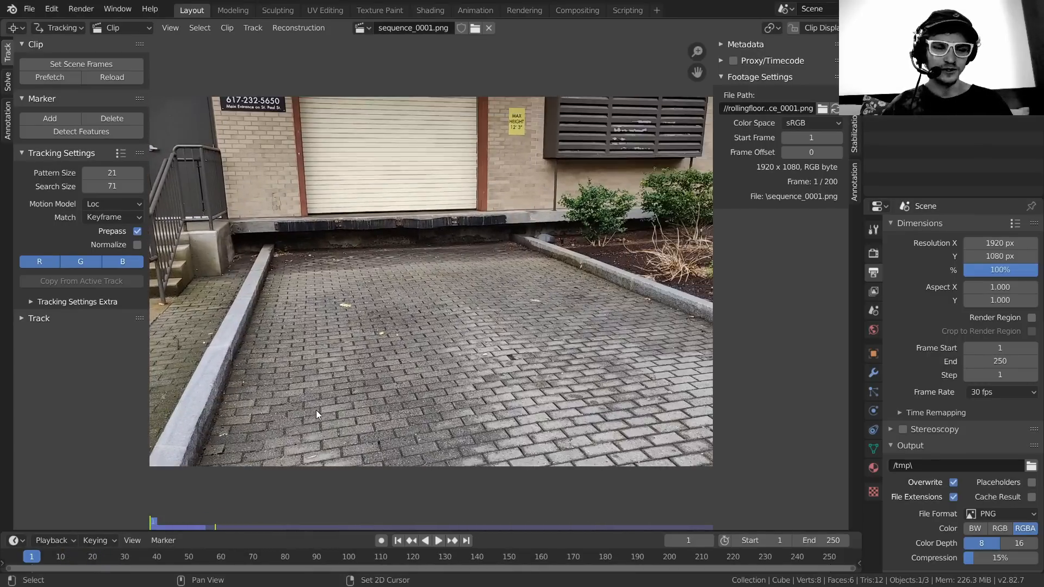
{"action": "left_click", "coordinate": [53, 76]}
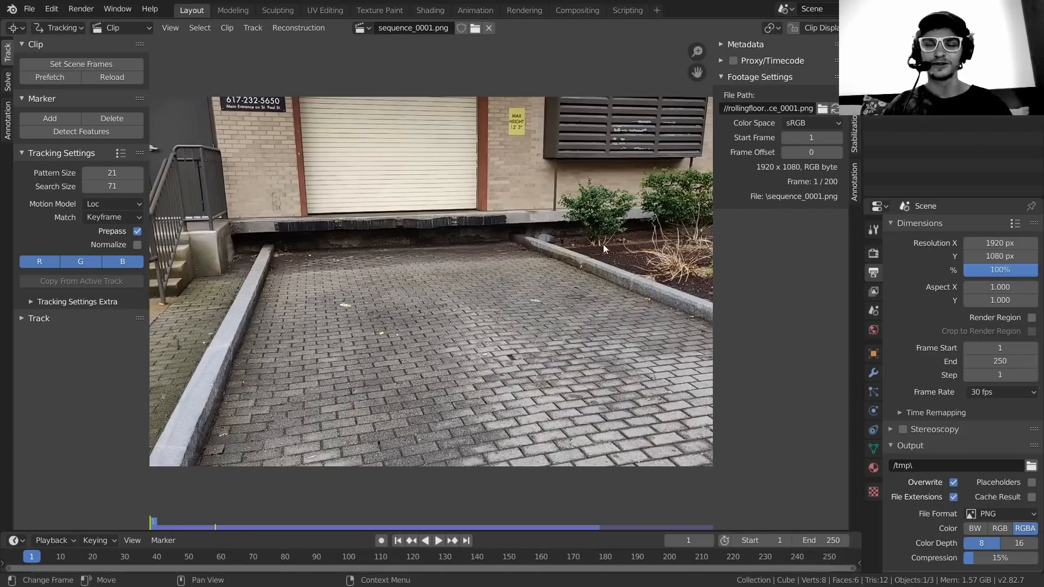
- Set the scene's end frame to 200 in the timeline
{"action": "left_click", "coordinate": [822, 538]}
{"action": "type", "text": "200"}
{"action": "key", "text": "Return"}
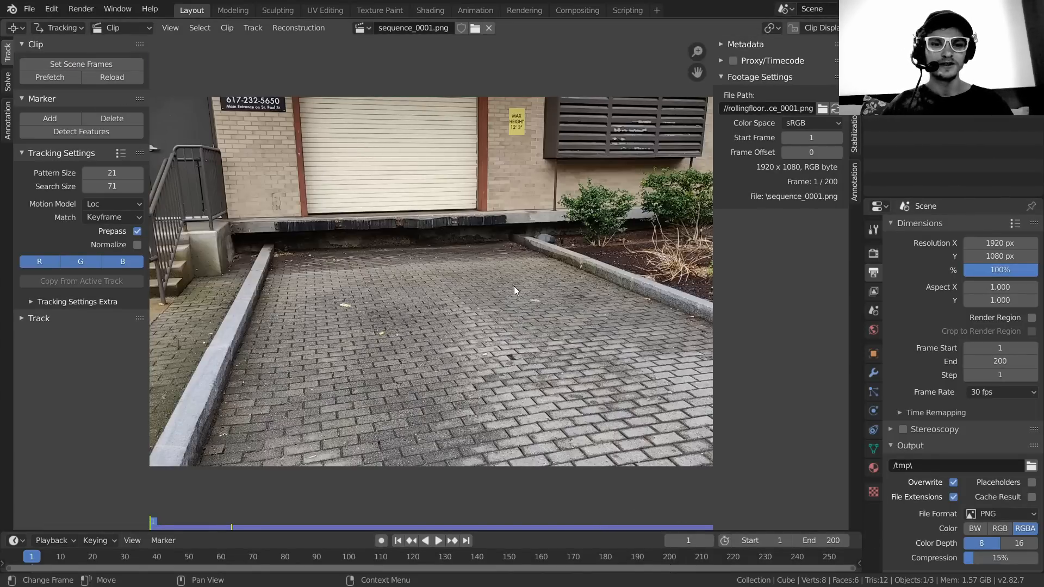
- Play back the cached clip to review the camera movement and return to frame 1
{"action": "key", "text": "space"}
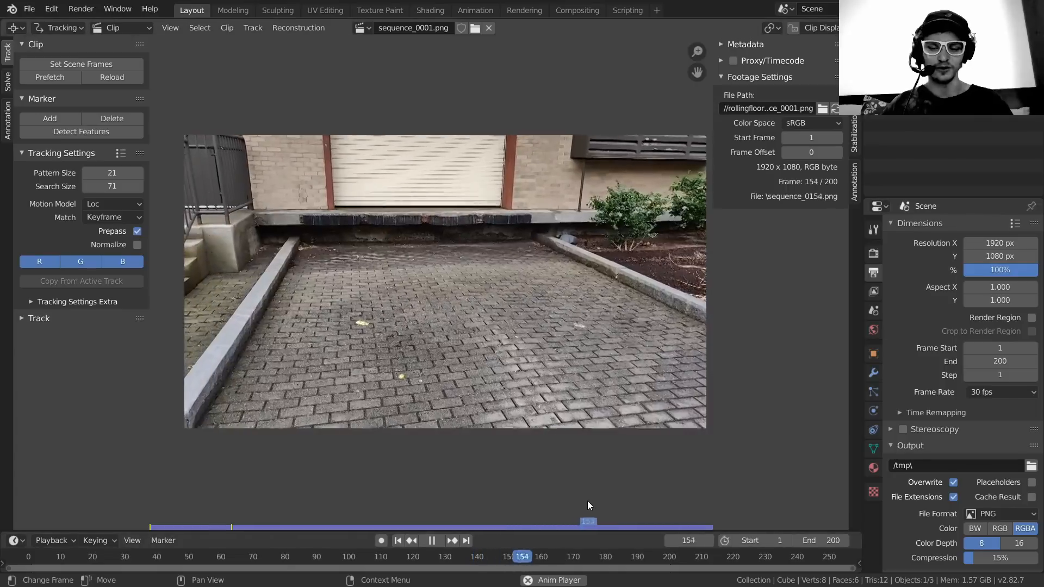
{"action": "key", "text": "space"}
{"action": "key", "text": "shift+Left"}
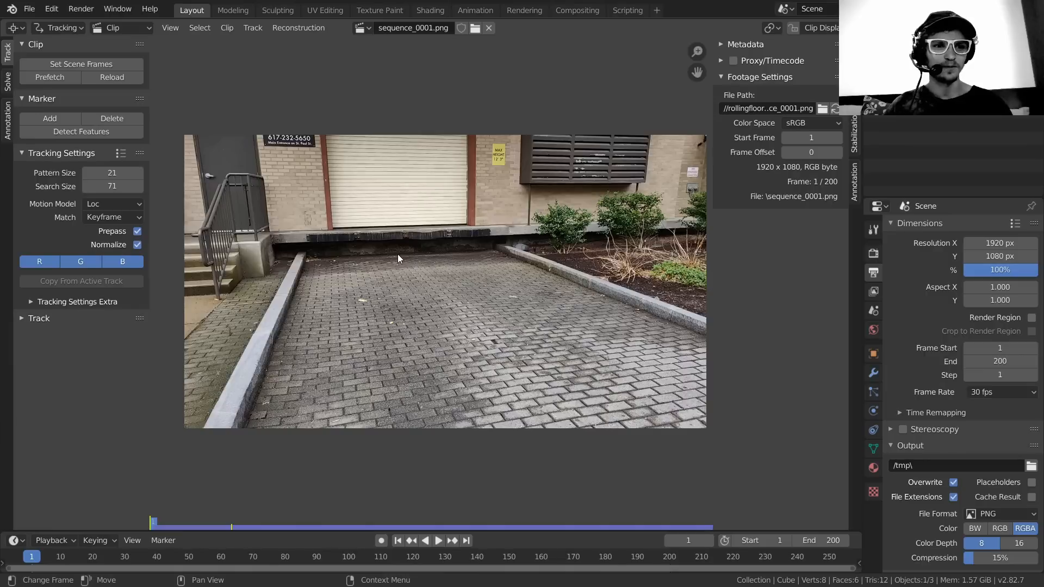
- Set the tracking Motion Model to Perspective and the Correlation in the extra tracking settings to 0.9
{"action": "left_click", "coordinate": [120, 200]}
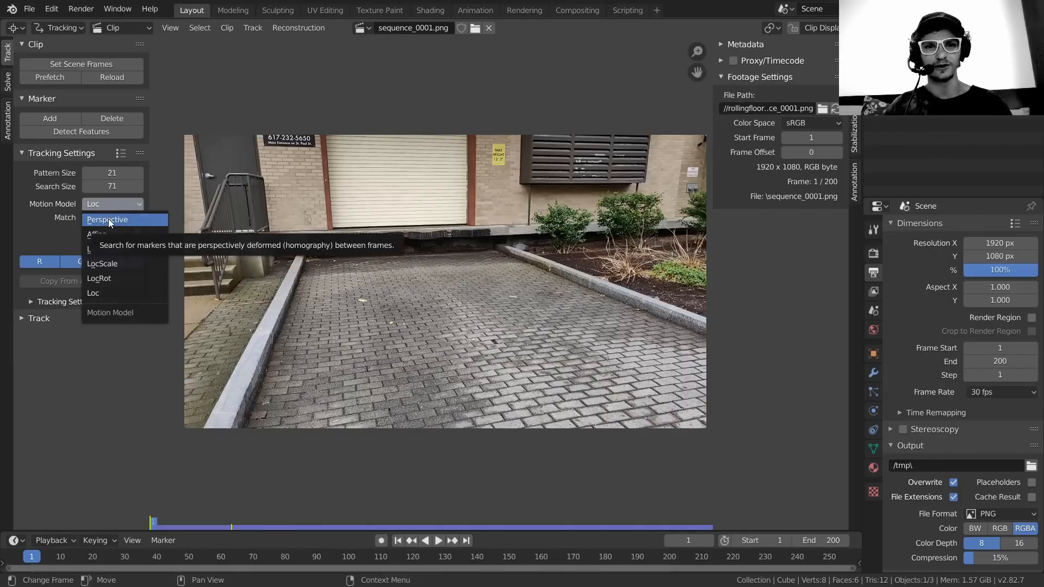
{"action": "left_click", "coordinate": [108, 219]}
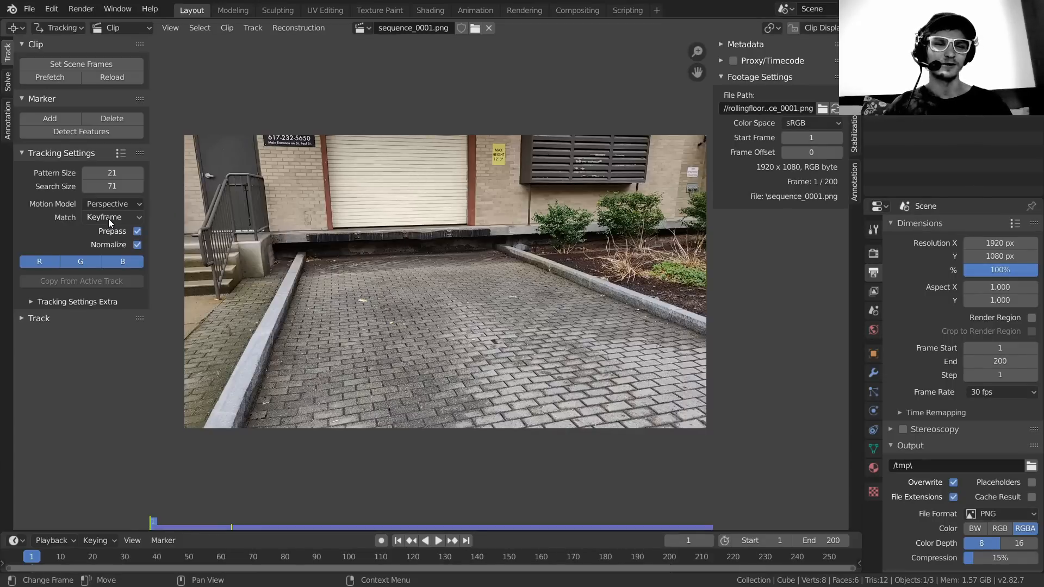
{"action": "scroll", "coordinate": [461, 349], "scroll_direction": "up", "scroll_amount": 1}
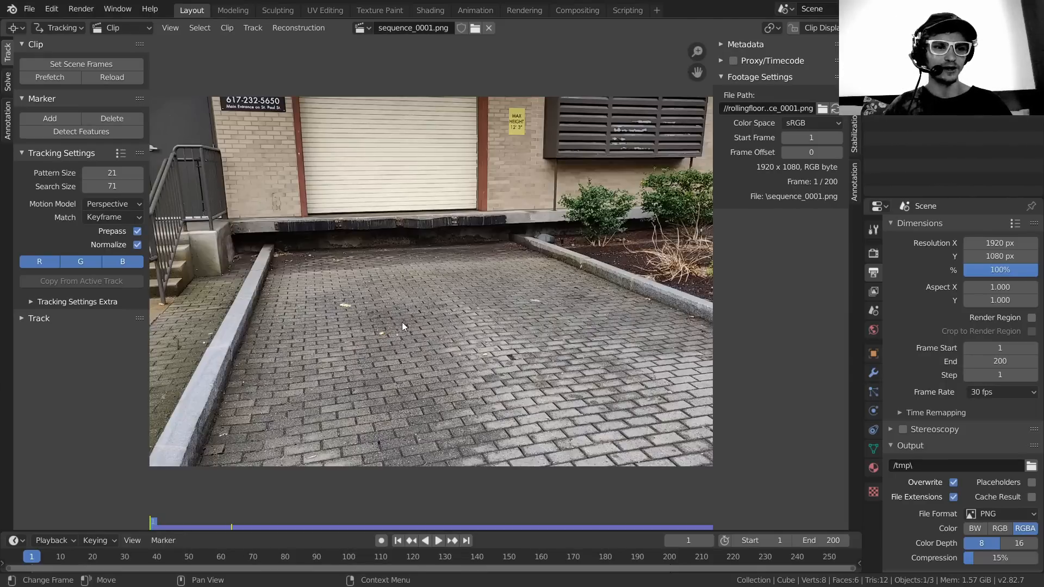
{"action": "left_click", "coordinate": [43, 320]}
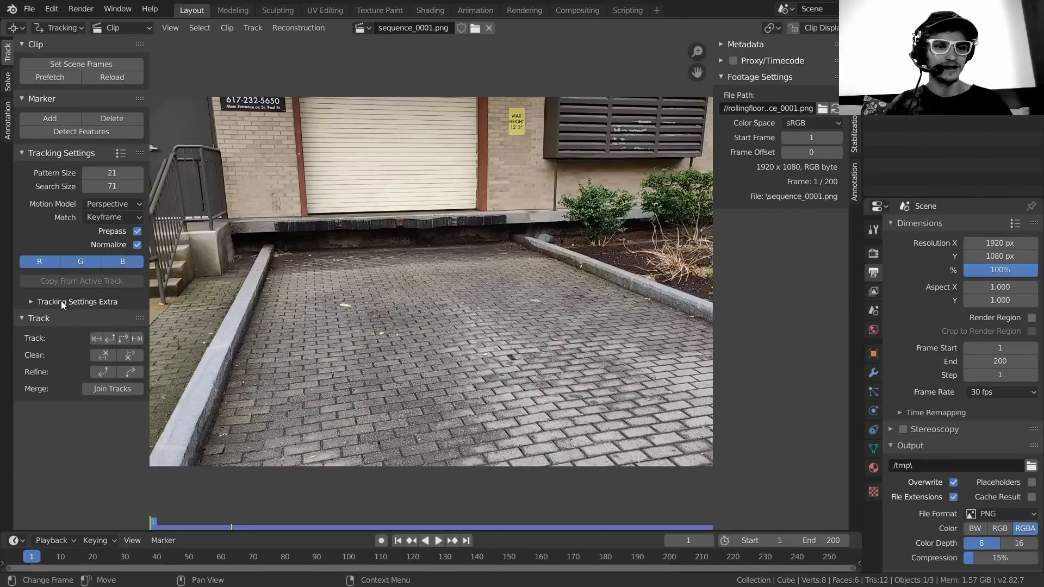
{"action": "left_click", "coordinate": [63, 302]}
{"action": "left_click", "coordinate": [110, 337]}
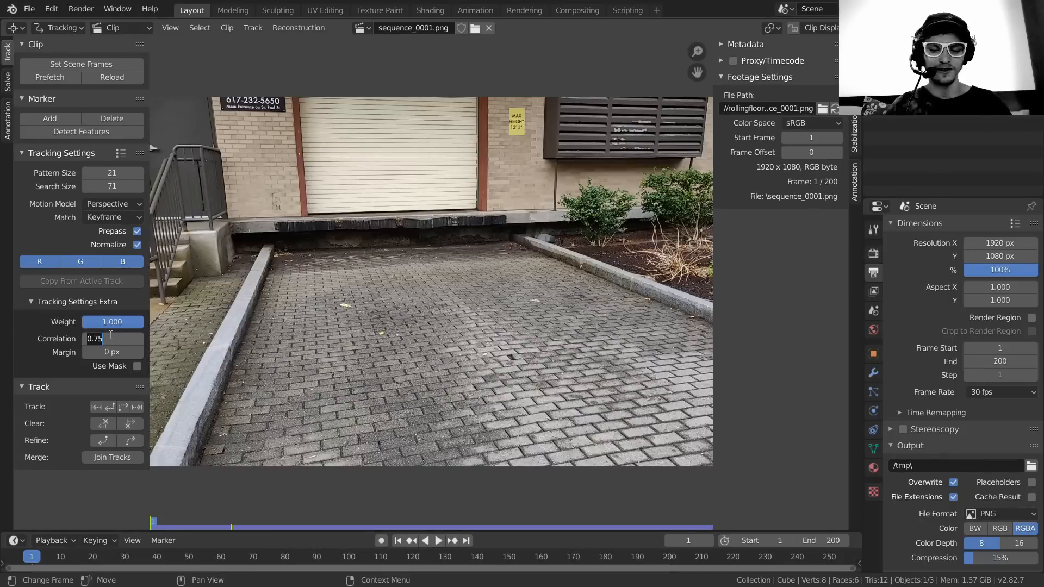
{"action": "key", "text": "BackSpace"}
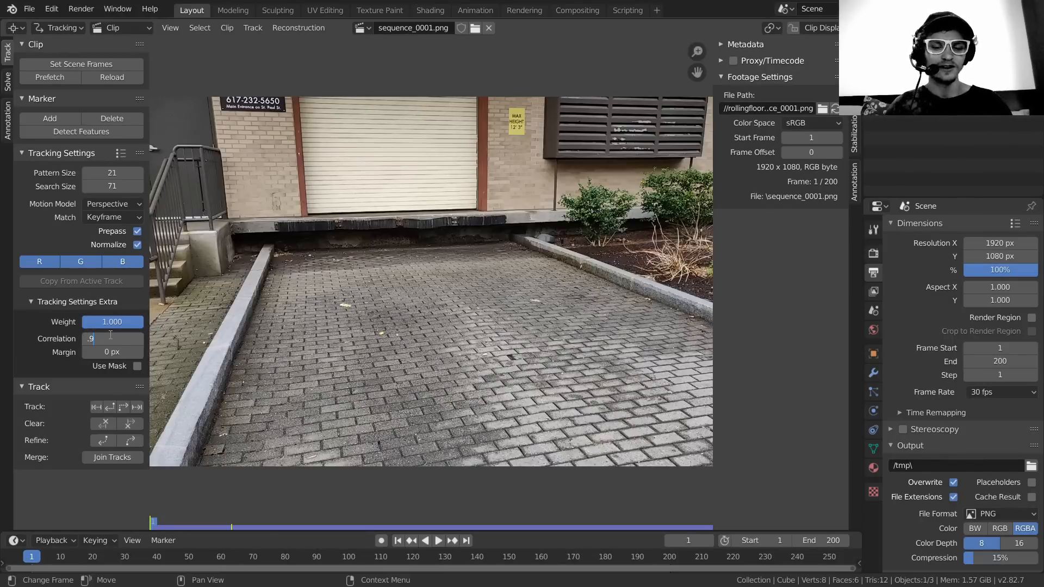
{"action": "key", "text": "Return"}
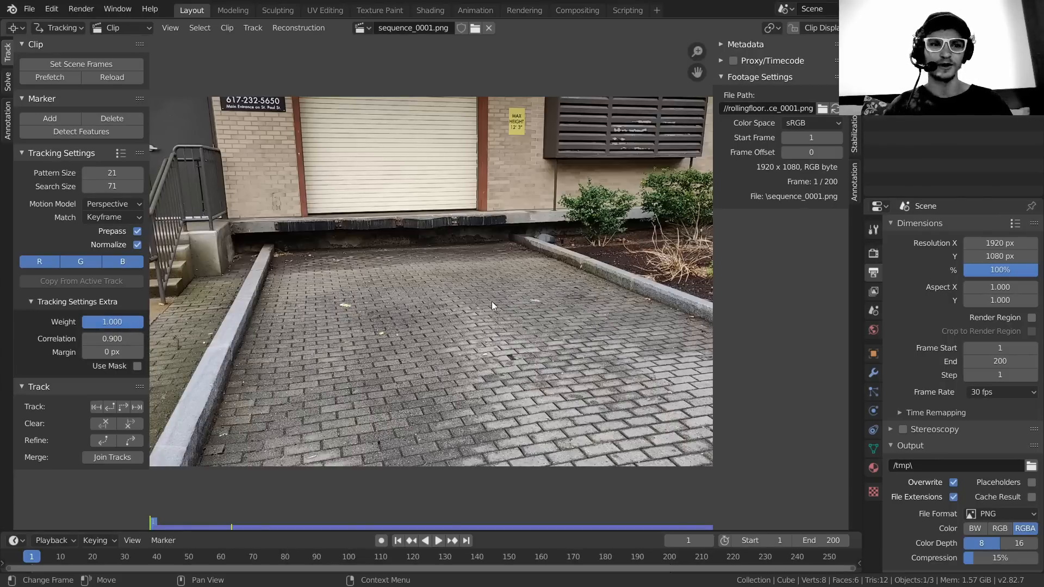
- Add a tracking marker on the small yellow leaf in the brick pavement at frame 1 and scale it up
{"action": "scroll", "coordinate": [492, 301], "scroll_direction": "up", "scroll_amount": 6}
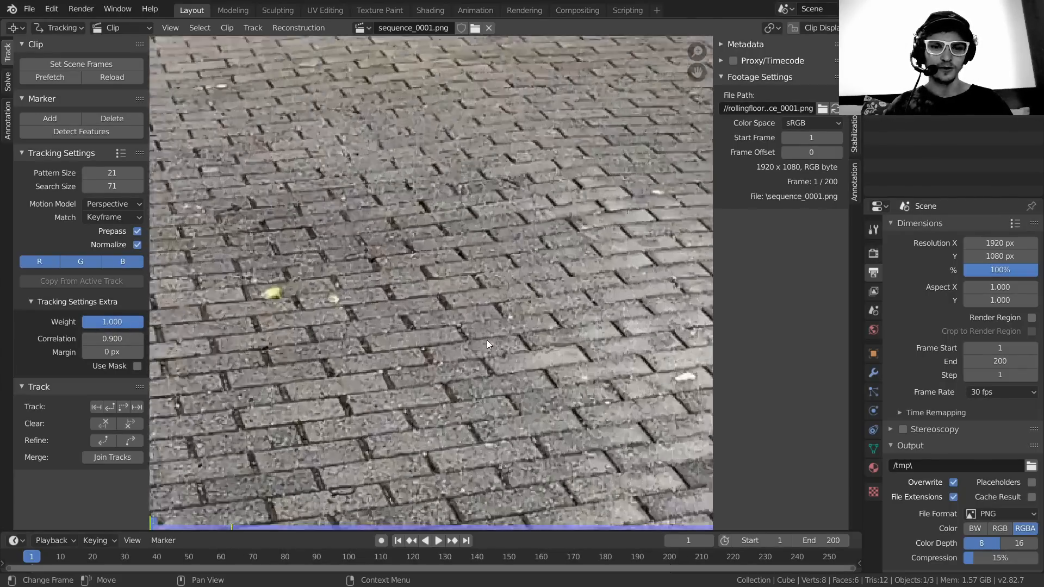
{"action": "scroll", "coordinate": [487, 345], "scroll_direction": "up", "scroll_amount": 2}
{"action": "scroll", "coordinate": [463, 272], "scroll_direction": "down", "scroll_amount": 4}
{"action": "middle_click_drag", "start_coordinate": [435, 308], "coordinate": [402, 203]}
{"action": "scroll", "coordinate": [402, 203], "scroll_direction": "up", "scroll_amount": 3}
{"action": "middle_click_drag", "start_coordinate": [279, 55], "coordinate": [440, 297]}
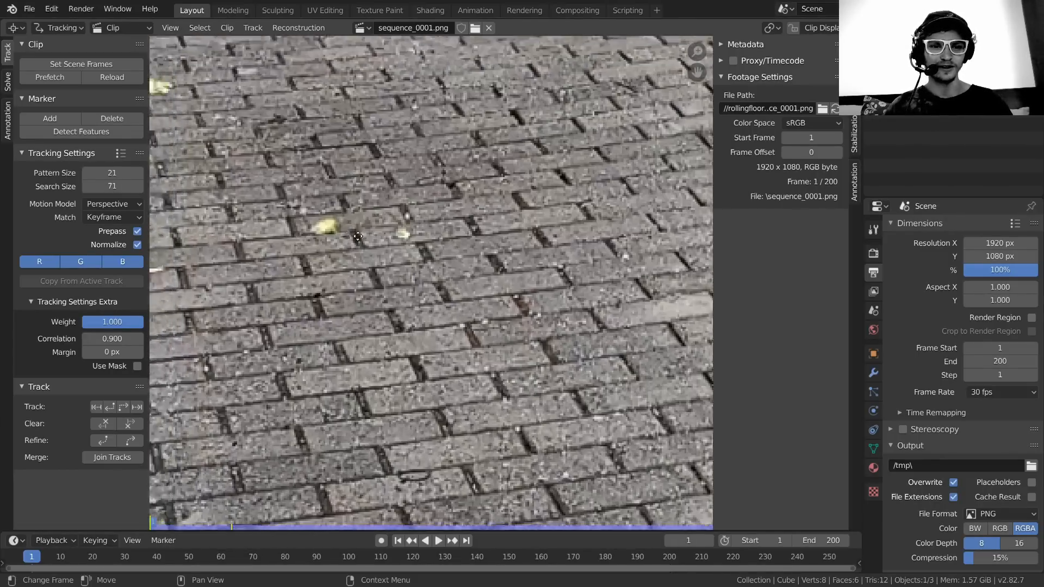
{"action": "key", "text": "s"}
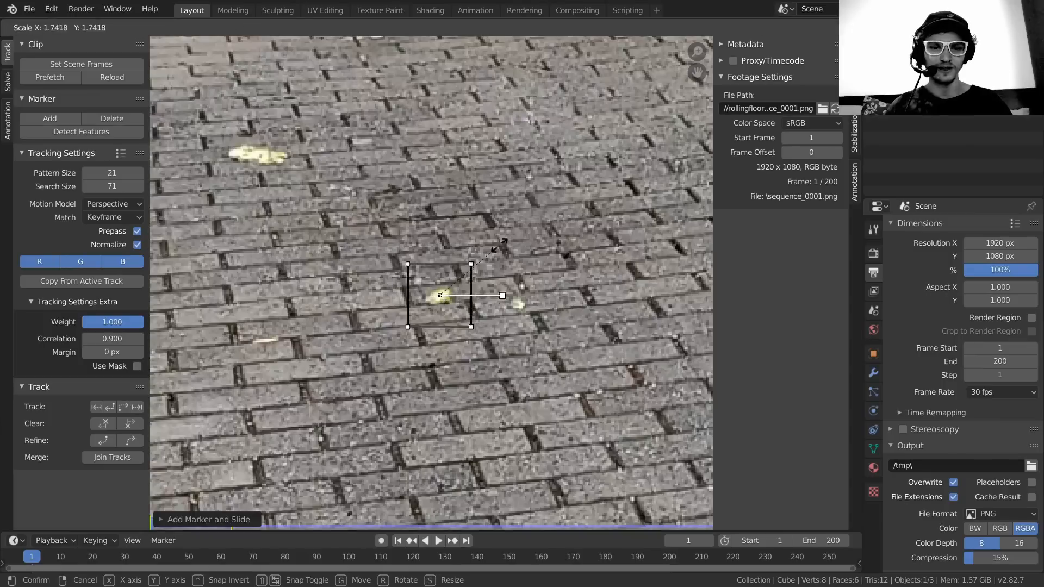
{"action": "left_click", "coordinate": [524, 236]}
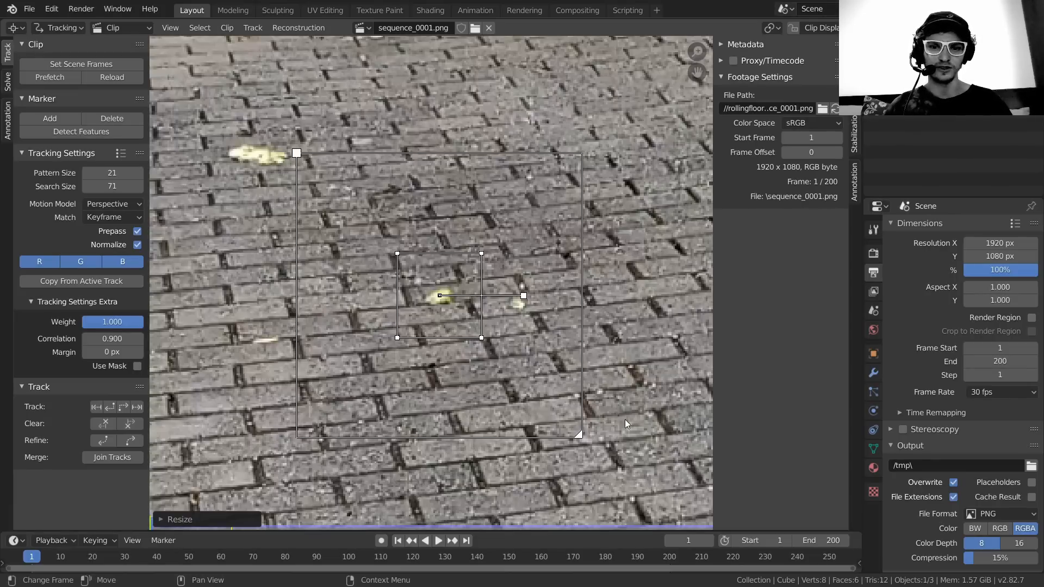
- Track the yellow leaf marker forward through the clip from frame 1
{"action": "scroll", "coordinate": [487, 252], "scroll_direction": "down", "scroll_amount": 4}
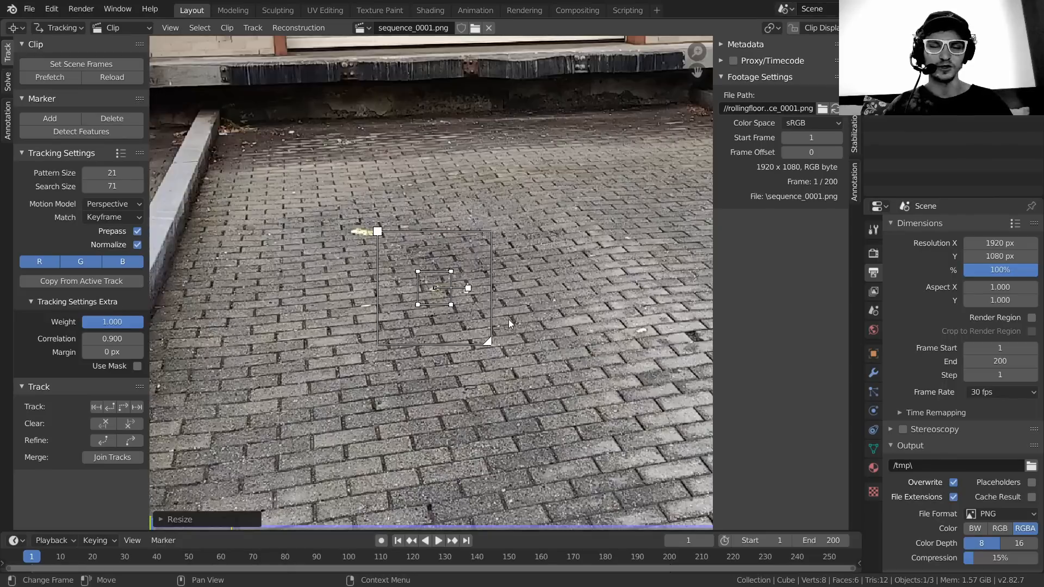
{"action": "scroll", "coordinate": [505, 311], "scroll_direction": "up", "scroll_amount": 3}
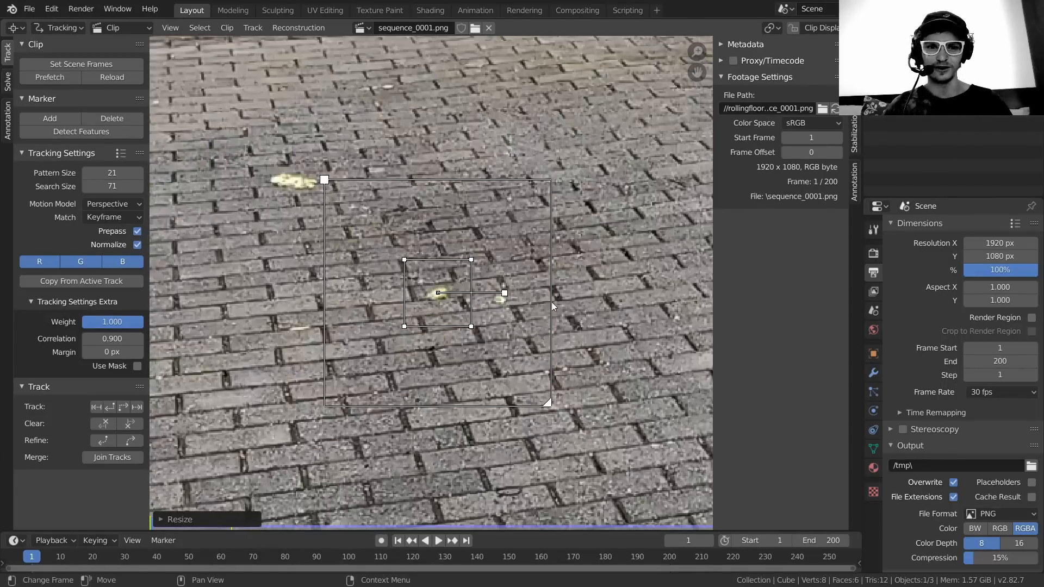
{"action": "scroll", "coordinate": [391, 321], "scroll_direction": "down", "scroll_amount": 5}
{"action": "scroll", "coordinate": [408, 265], "scroll_direction": "up", "scroll_amount": 2}
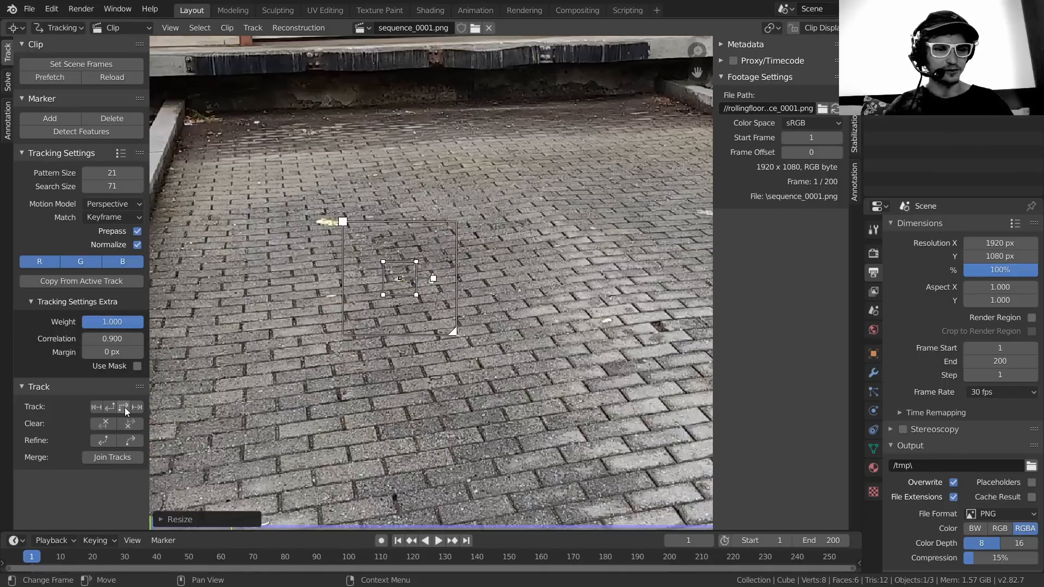
{"action": "scroll", "coordinate": [413, 315], "scroll_direction": "down", "scroll_amount": 3}
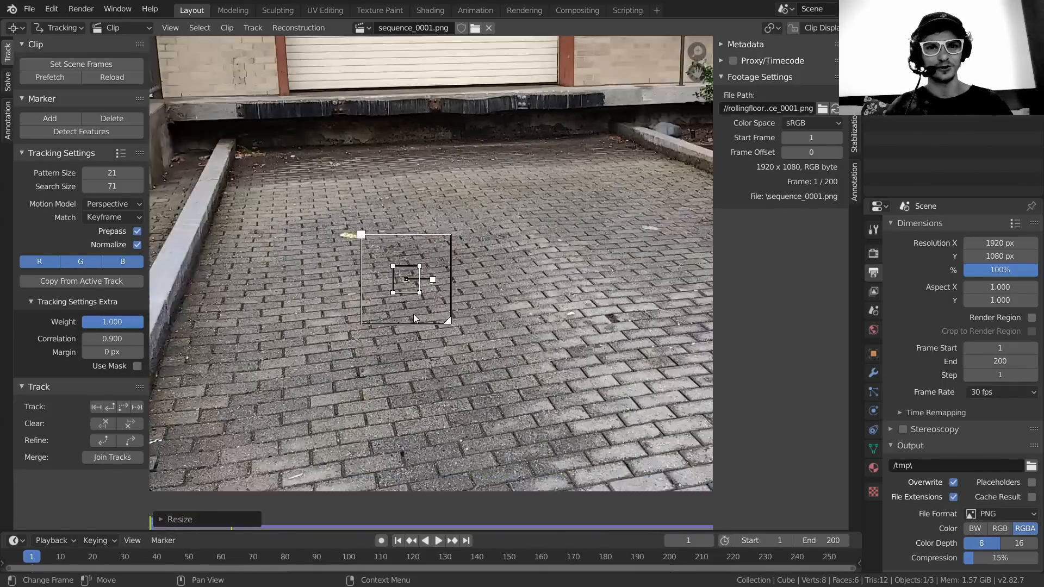
{"action": "key", "text": "ctrl+t"}
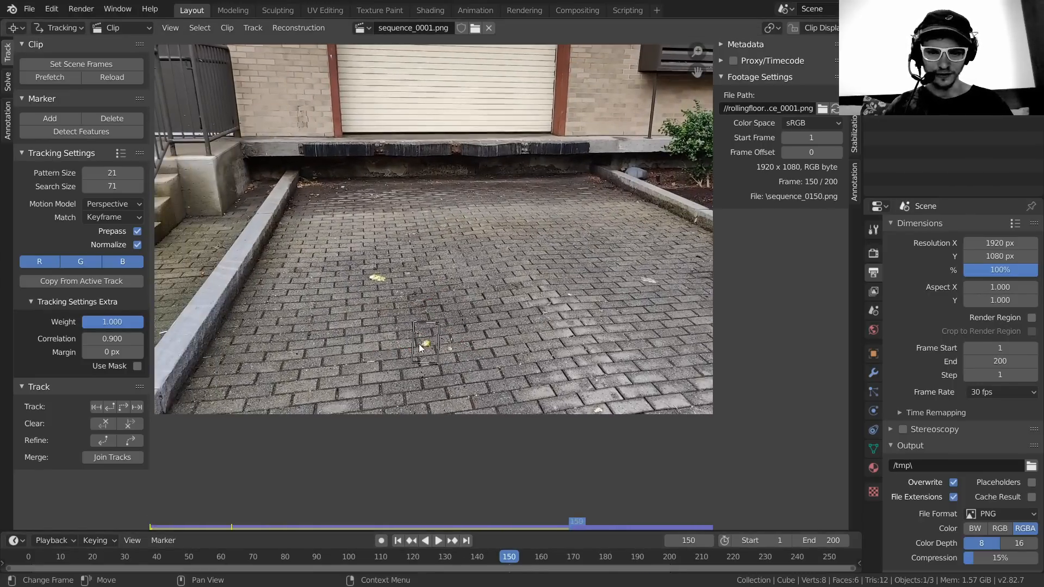
- Select the leaf marker, step back to frame 149, enlarge its search area, and continue tracking it forward
{"action": "scroll", "coordinate": [495, 329], "scroll_direction": "up", "scroll_amount": 4}
{"action": "scroll", "coordinate": [494, 330], "scroll_direction": "up", "scroll_amount": 1}
{"action": "middle_click_drag", "start_coordinate": [515, 346], "coordinate": [417, 298]}
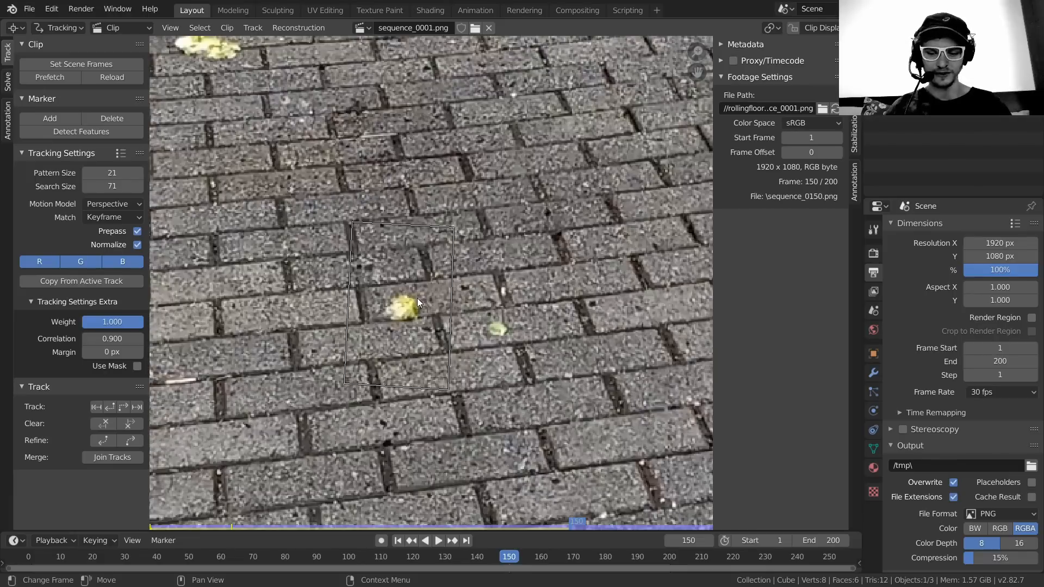
{"action": "left_click", "coordinate": [418, 303]}
{"action": "key", "text": "Left"}
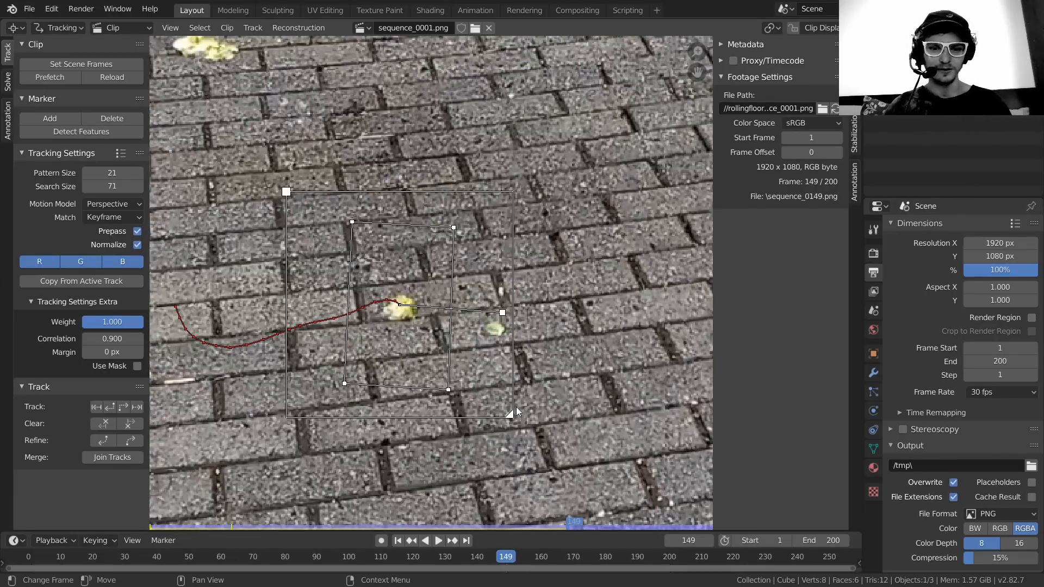
{"action": "left_click_drag", "start_coordinate": [513, 416], "coordinate": [554, 459]}
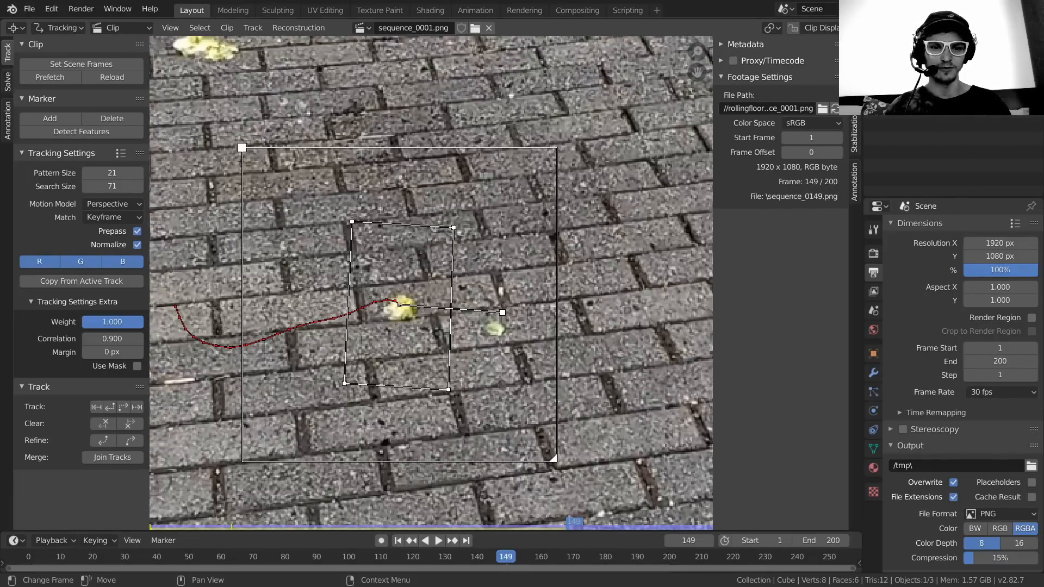
{"action": "key", "text": "ctrl+t"}
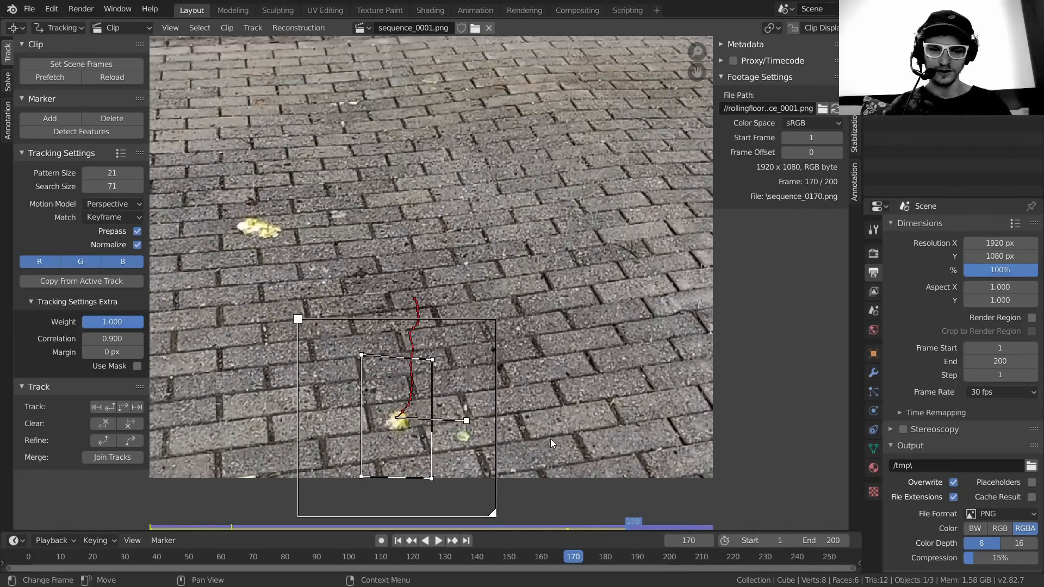
- Shrink the leaf marker's pattern area to fit inside the image at frame 170 and continue tracking it forward
{"action": "scroll", "coordinate": [485, 440], "scroll_direction": "up", "scroll_amount": 1}
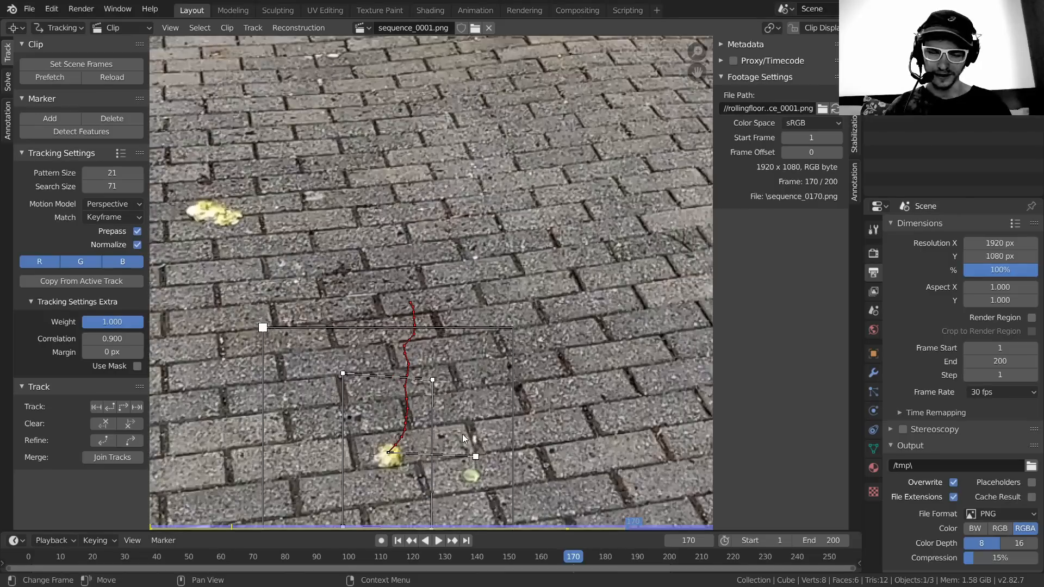
{"action": "middle_click_drag", "start_coordinate": [462, 434], "coordinate": [478, 327]}
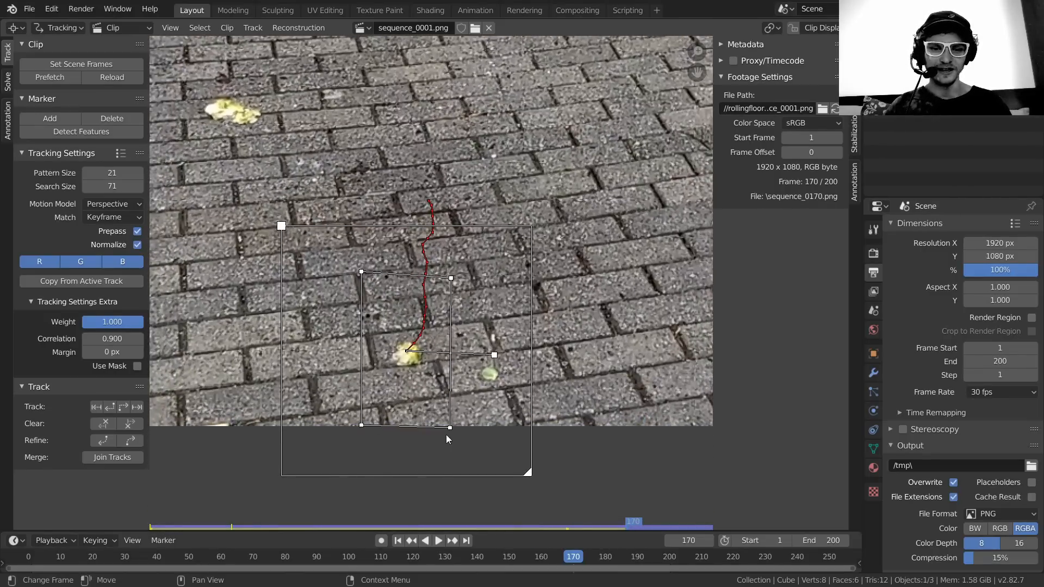
{"action": "left_click_drag", "start_coordinate": [450, 429], "coordinate": [452, 402]}
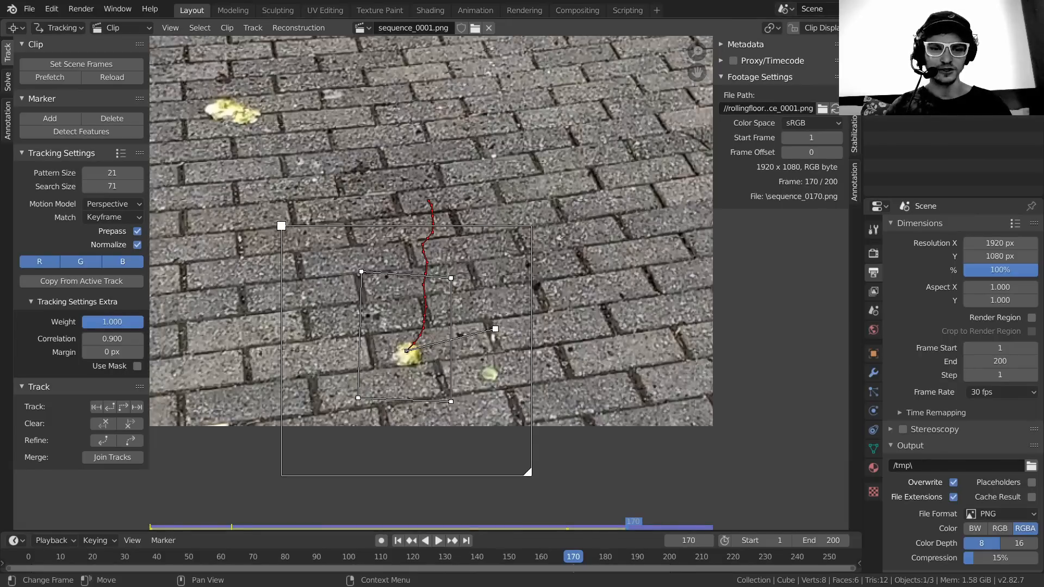
{"action": "left_click_drag", "start_coordinate": [363, 269], "coordinate": [363, 279]}
{"action": "left_click_drag", "start_coordinate": [449, 278], "coordinate": [451, 284]}
{"action": "key", "text": "ctrl+t"}
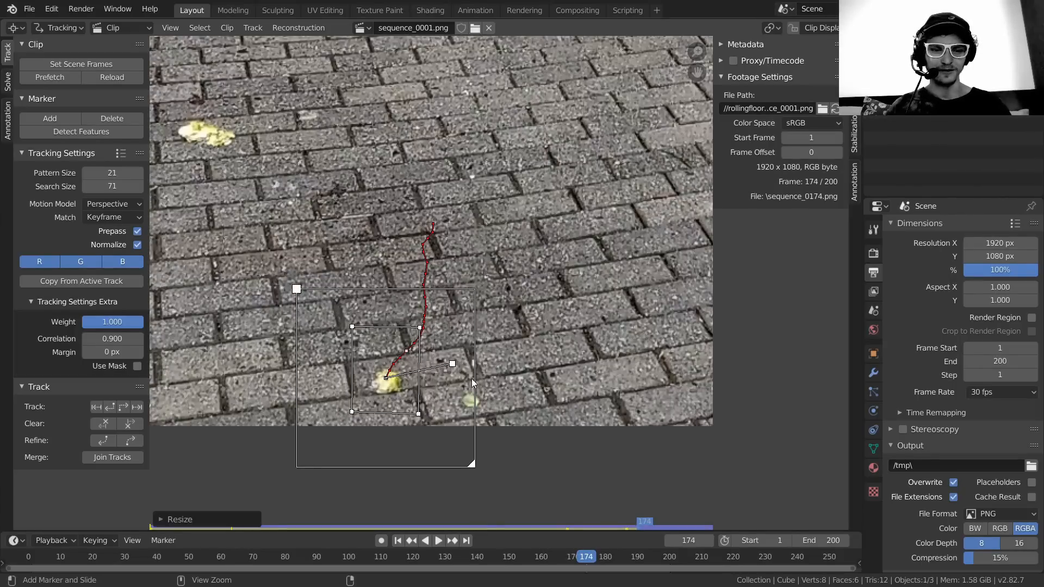
{"action": "key", "text": "Left"}
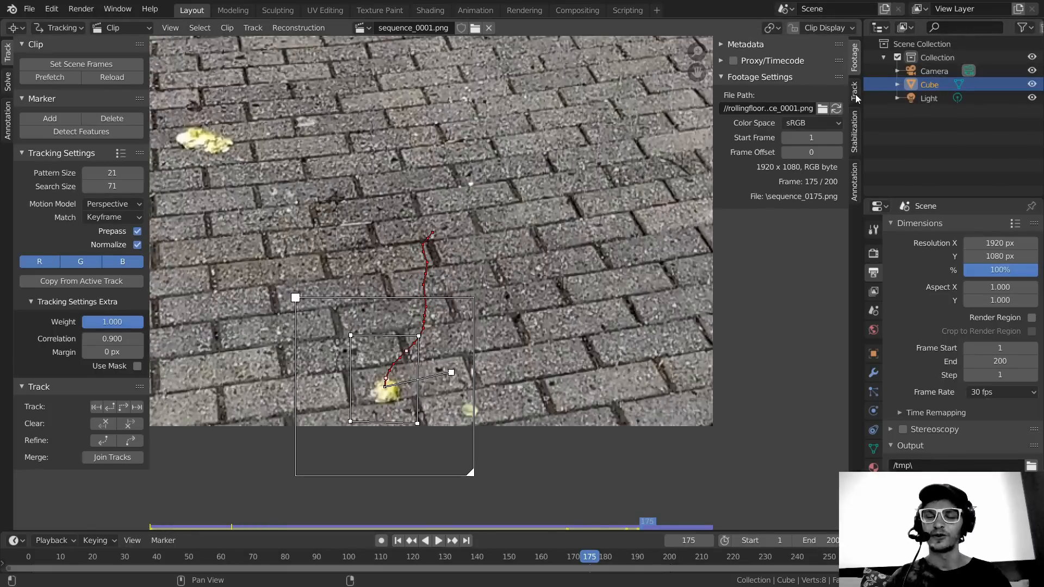
- Lock the small yellow leaf's finished track and return to frame 1
{"action": "left_click", "coordinate": [855, 52]}
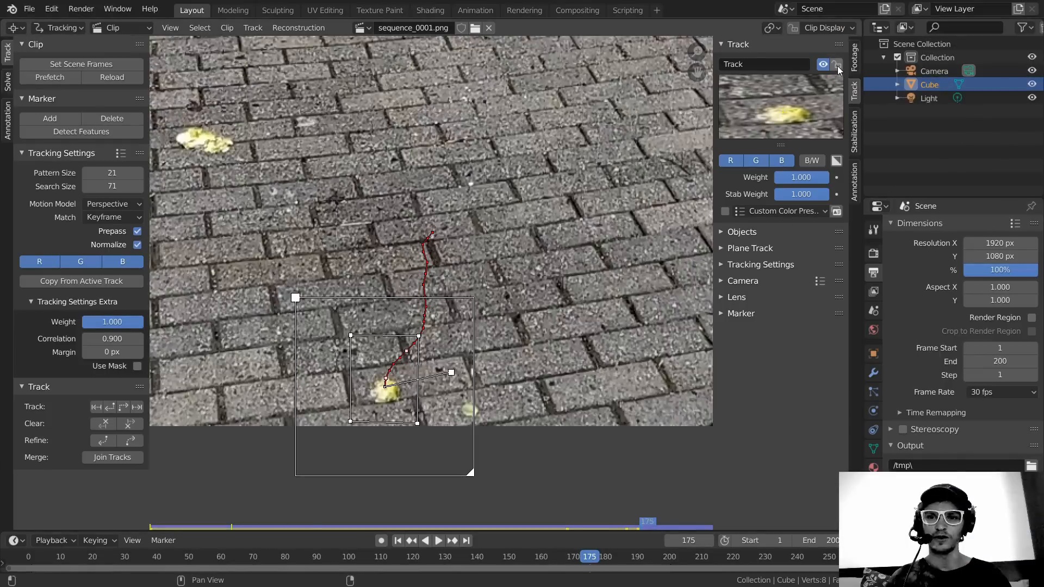
{"action": "scroll", "coordinate": [363, 239], "scroll_direction": "down", "scroll_amount": 5}
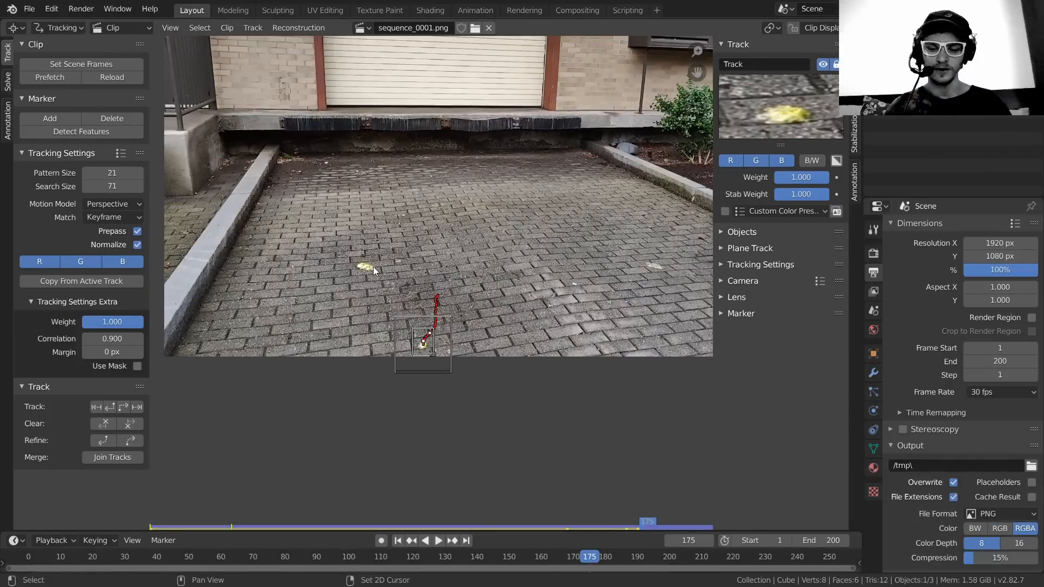
{"action": "key", "text": "shift+Left"}
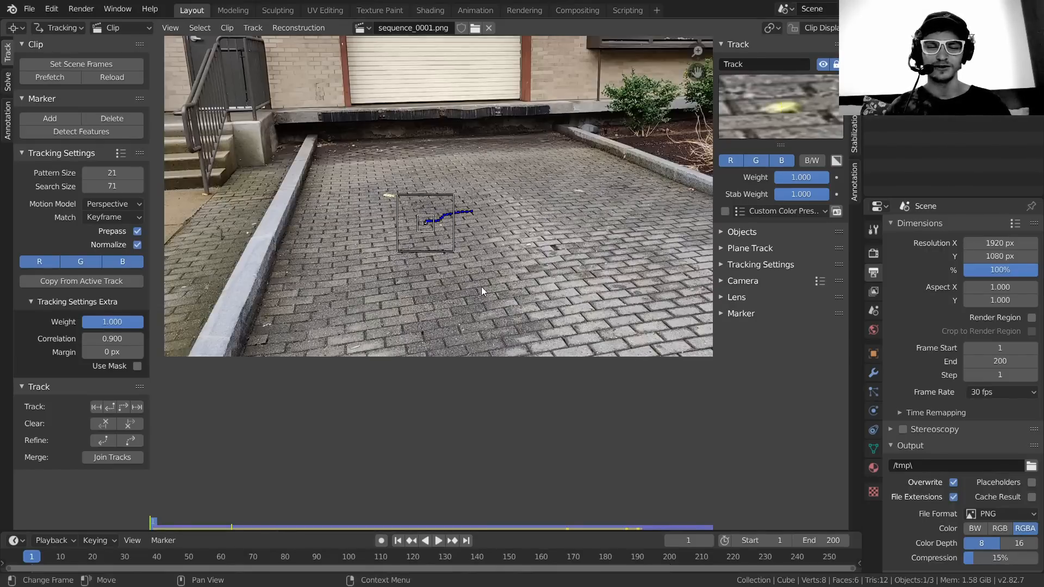
- Add a tracking marker on the larger yellow leaf in the brick pavement at frame 1 and scale it up
{"action": "scroll", "coordinate": [433, 283], "scroll_direction": "up", "scroll_amount": 4}
{"action": "middle_click_drag", "start_coordinate": [503, 107], "coordinate": [457, 292]}
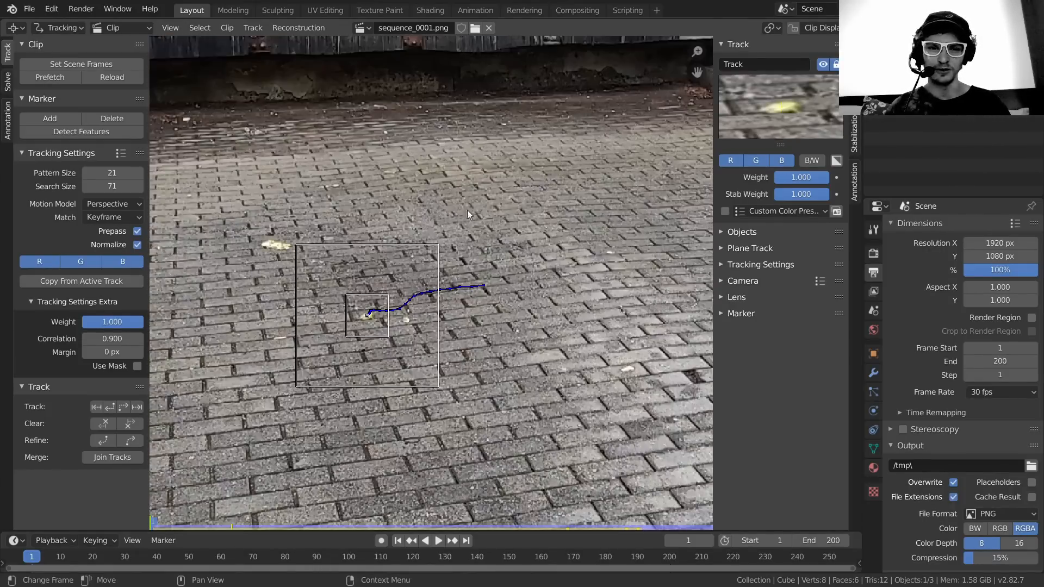
{"action": "middle_click_drag", "start_coordinate": [490, 201], "coordinate": [478, 255]}
{"action": "scroll", "coordinate": [478, 254], "scroll_direction": "up", "scroll_amount": 4}
{"action": "middle_click_drag", "start_coordinate": [602, 244], "coordinate": [468, 260]}
{"action": "middle_click_drag", "start_coordinate": [399, 198], "coordinate": [567, 298]}
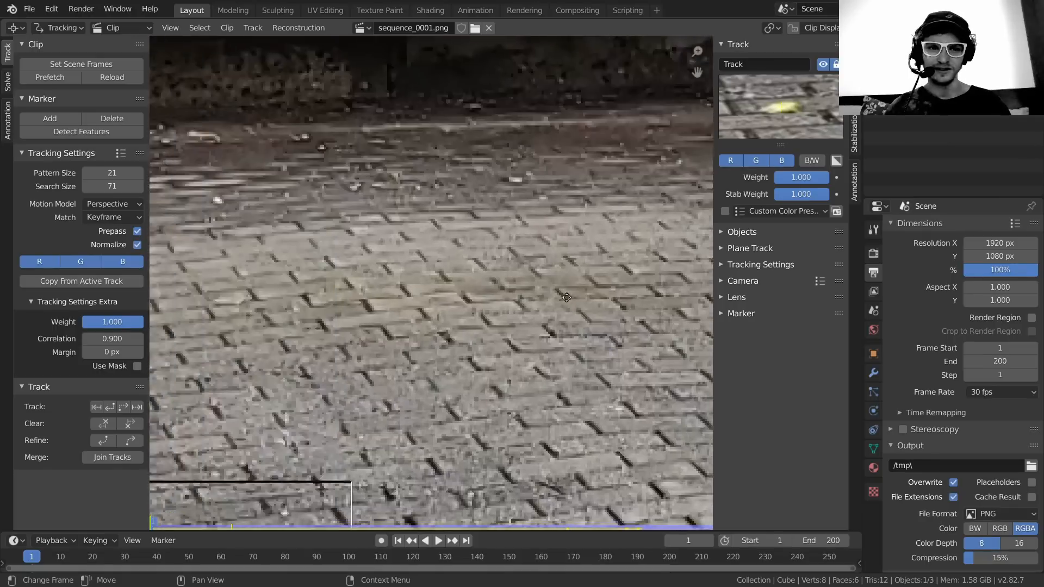
{"action": "scroll", "coordinate": [567, 298], "scroll_direction": "down", "scroll_amount": 4}
{"action": "scroll", "coordinate": [423, 338], "scroll_direction": "up", "scroll_amount": 4}
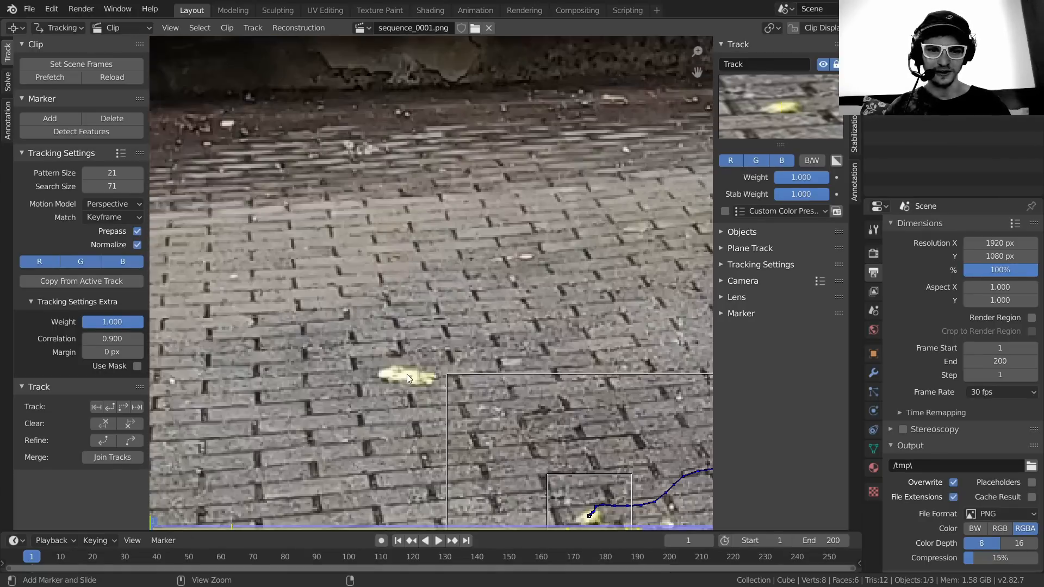
{"action": "left_click", "coordinate": [407, 375], "text": "ctrl"}
{"action": "key", "text": "s"}
{"action": "left_click", "coordinate": [537, 322]}
{"action": "scroll", "coordinate": [538, 322], "scroll_direction": "down", "scroll_amount": 3}
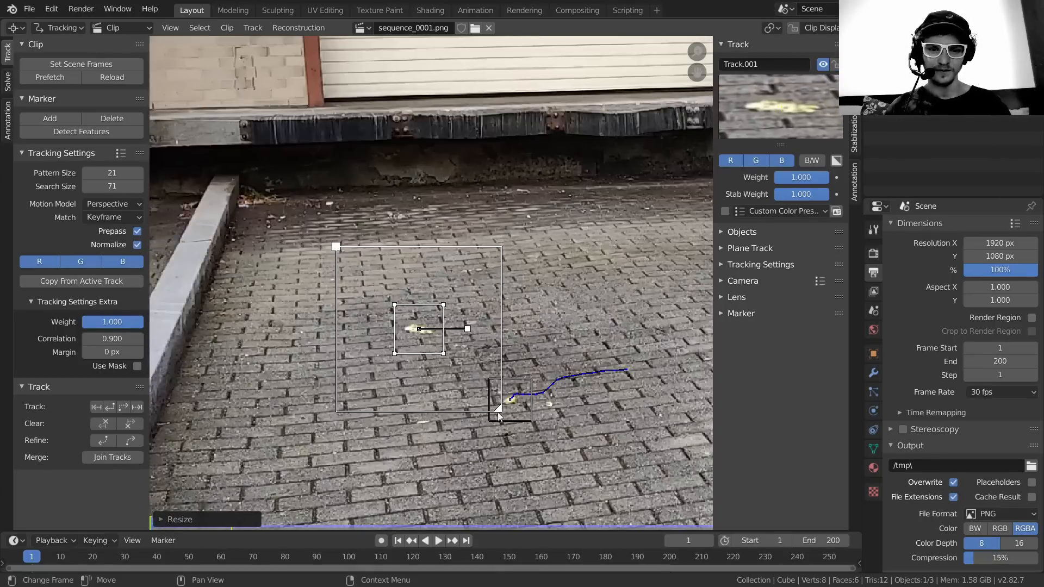
- Track the larger leaf marker forward with the view locked to the selection, enlarging its search area at frame 172 to continue
{"action": "key", "text": "ctrl+t"}
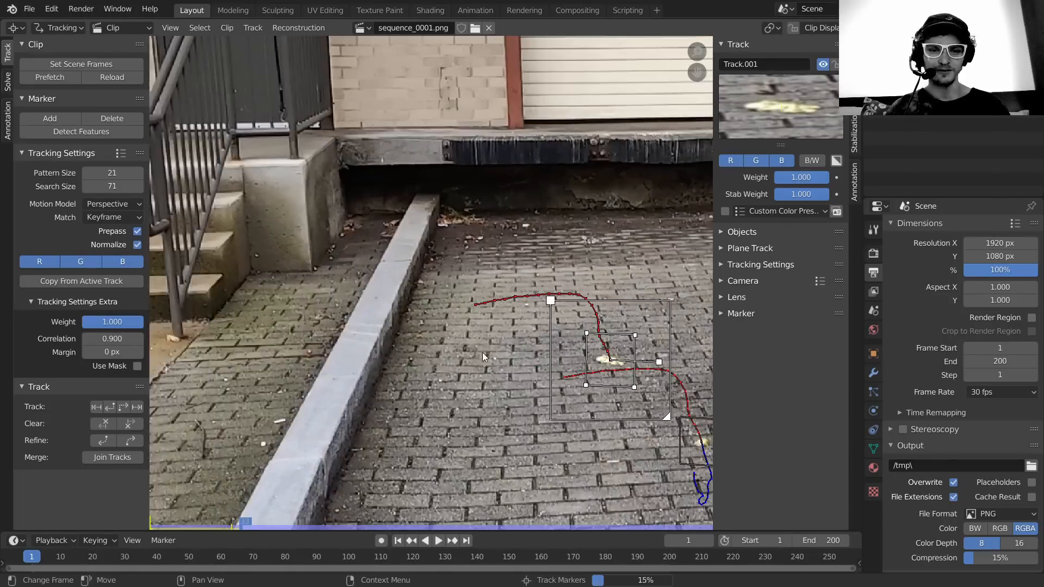
{"action": "key", "text": "l"}
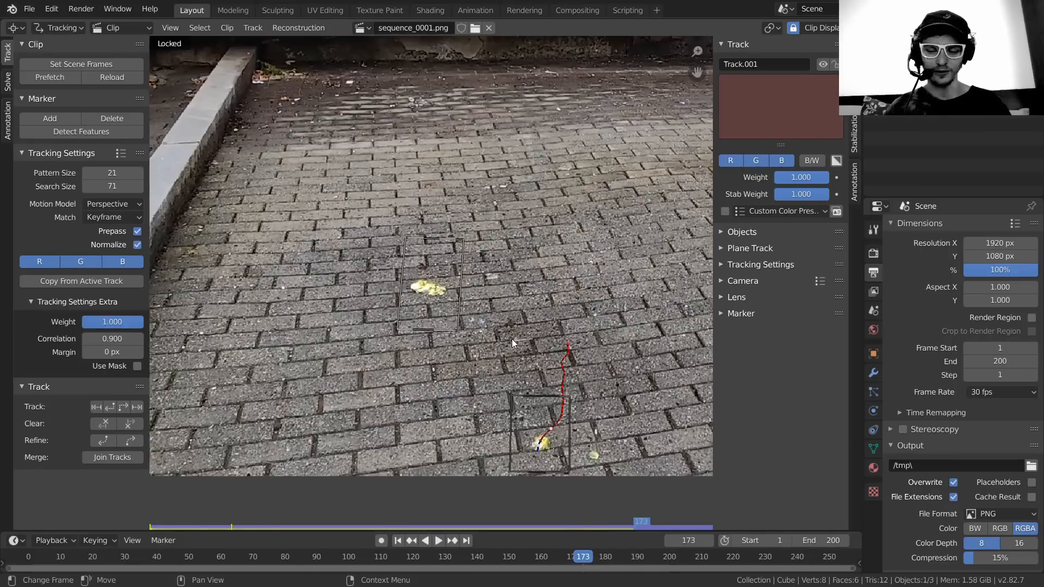
{"action": "key", "text": "Left"}
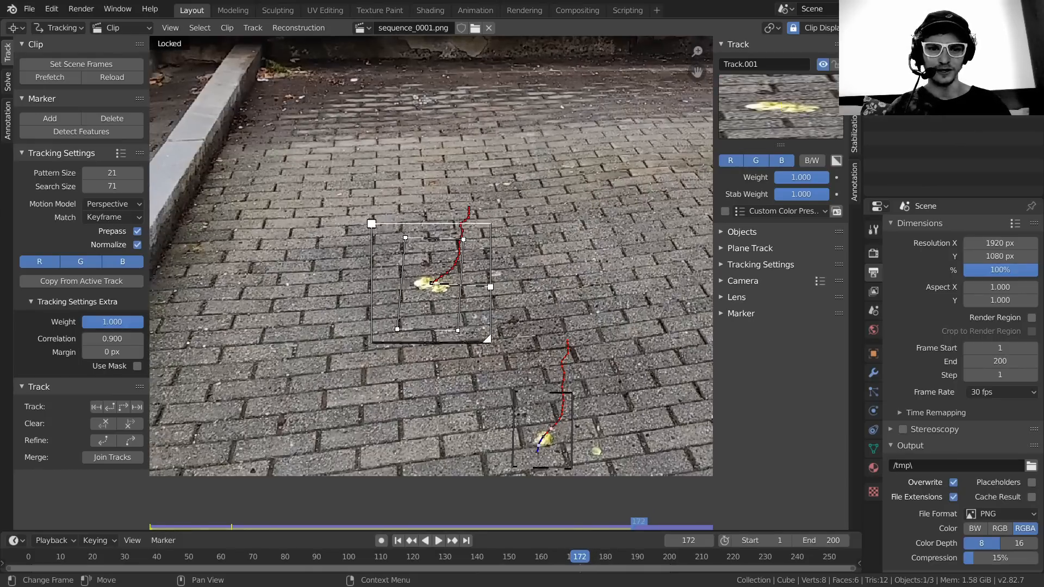
{"action": "left_click_drag", "start_coordinate": [488, 339], "coordinate": [505, 357]}
{"action": "key", "text": "ctrl+t"}
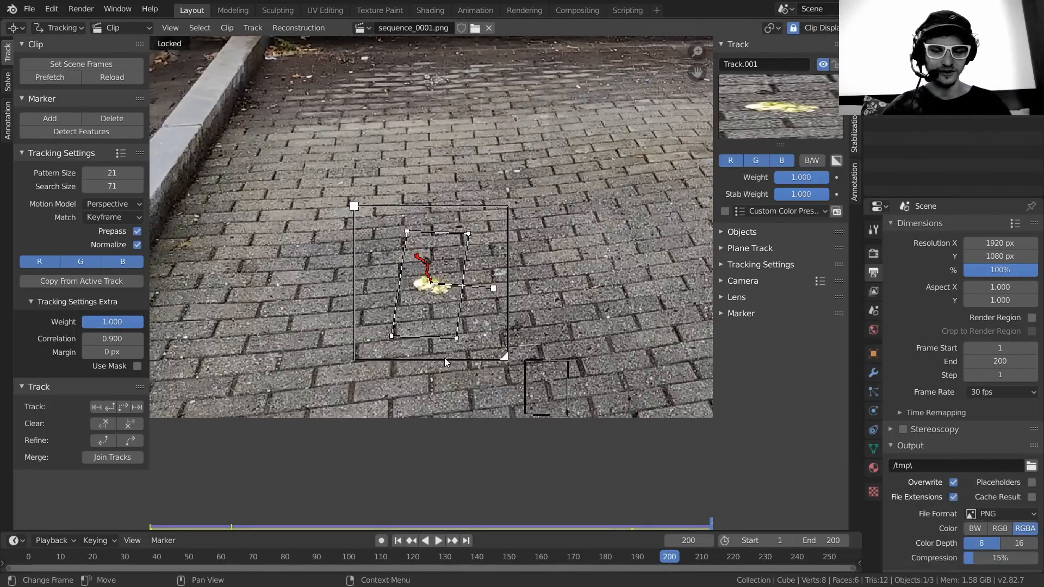
- Lock the larger leaf's finished track and return to frame 1
{"action": "key", "text": "ctrl+l"}
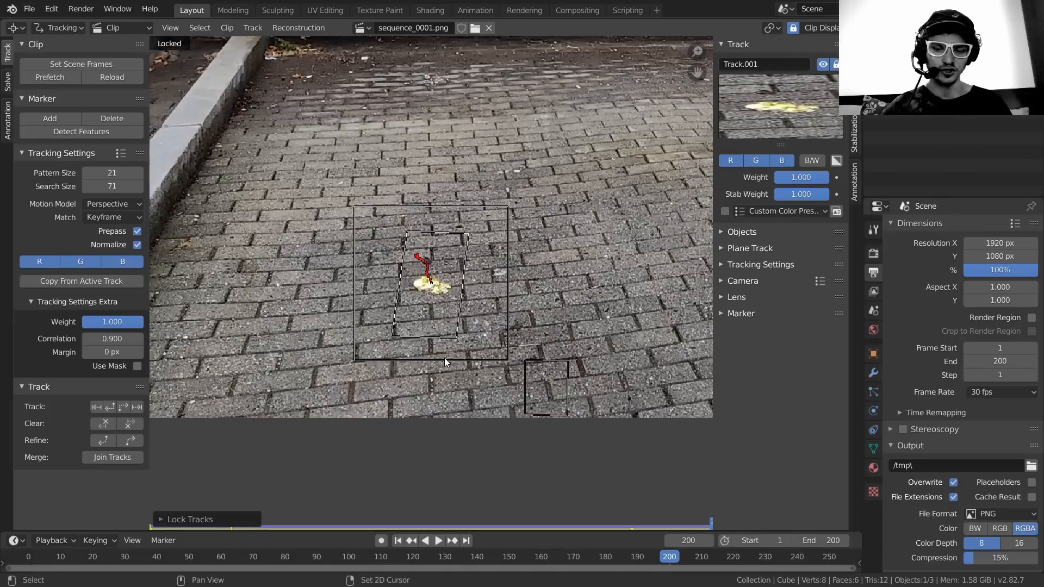
{"action": "key", "text": "shift+Left"}
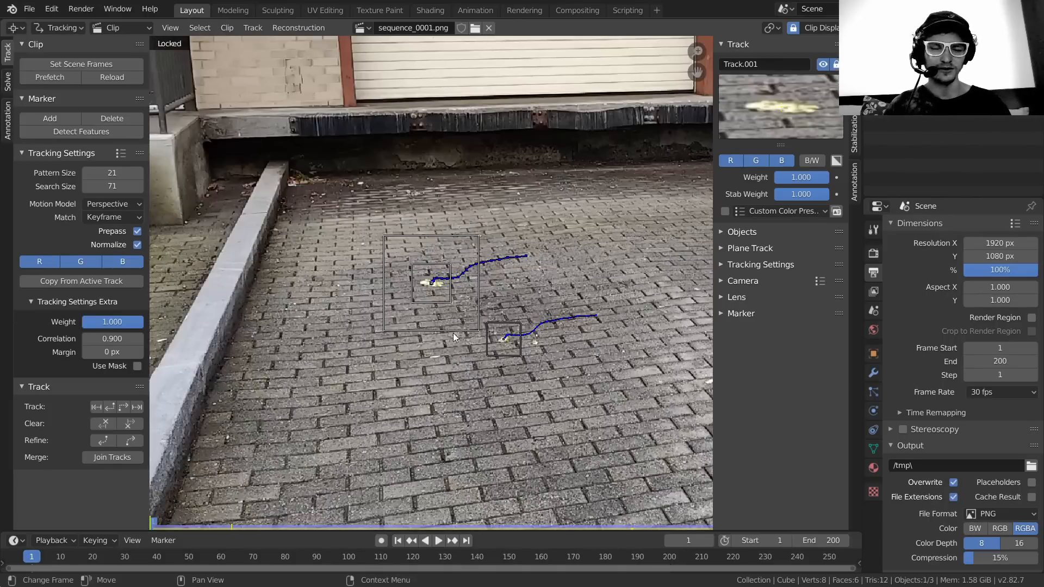
- Examine the building wall, height sign and loading dock at frame 1 for another feature to track
{"action": "scroll", "coordinate": [484, 321], "scroll_direction": "down", "scroll_amount": 2}
{"action": "middle_click_drag", "start_coordinate": [484, 322], "coordinate": [420, 407]}
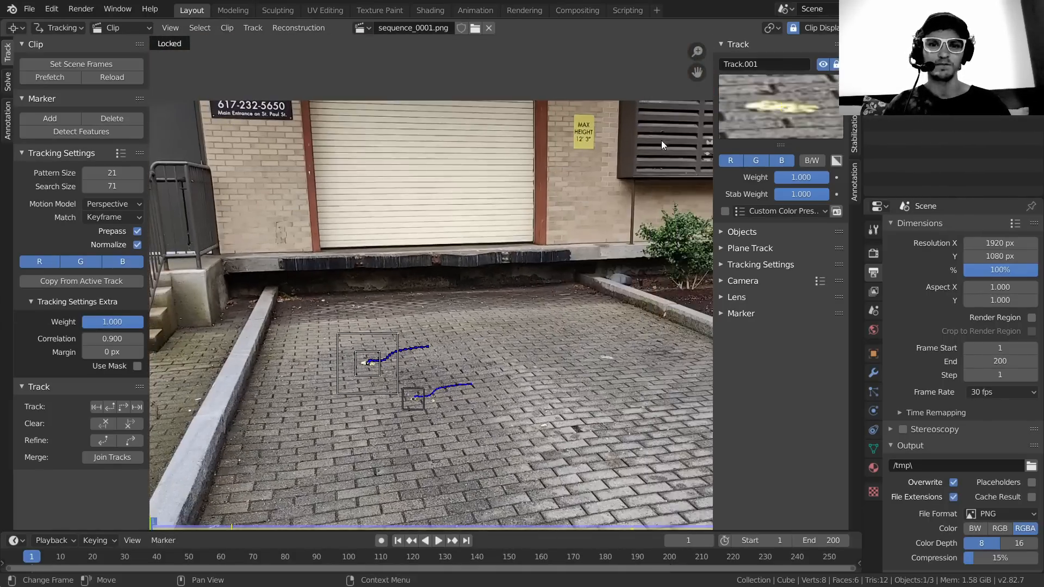
{"action": "middle_click_drag", "start_coordinate": [626, 133], "coordinate": [511, 246]}
{"action": "scroll", "coordinate": [513, 240], "scroll_direction": "up", "scroll_amount": 7}
{"action": "middle_click_drag", "start_coordinate": [607, 131], "coordinate": [520, 229]}
{"action": "scroll", "coordinate": [520, 228], "scroll_direction": "down", "scroll_amount": 6}
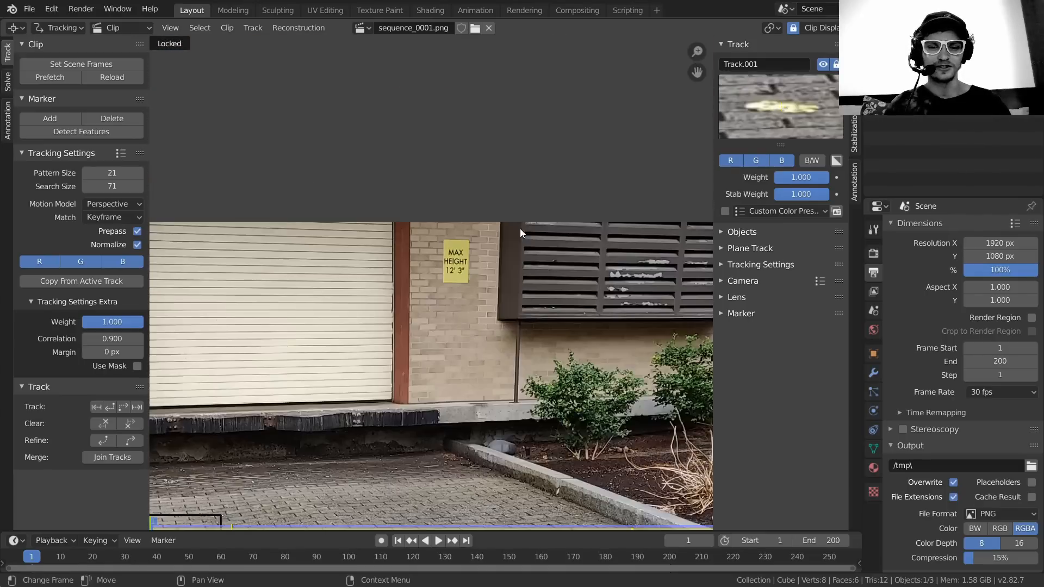
{"action": "middle_click_drag", "start_coordinate": [413, 371], "coordinate": [525, 258]}
{"action": "scroll", "coordinate": [525, 257], "scroll_direction": "down", "scroll_amount": 1}
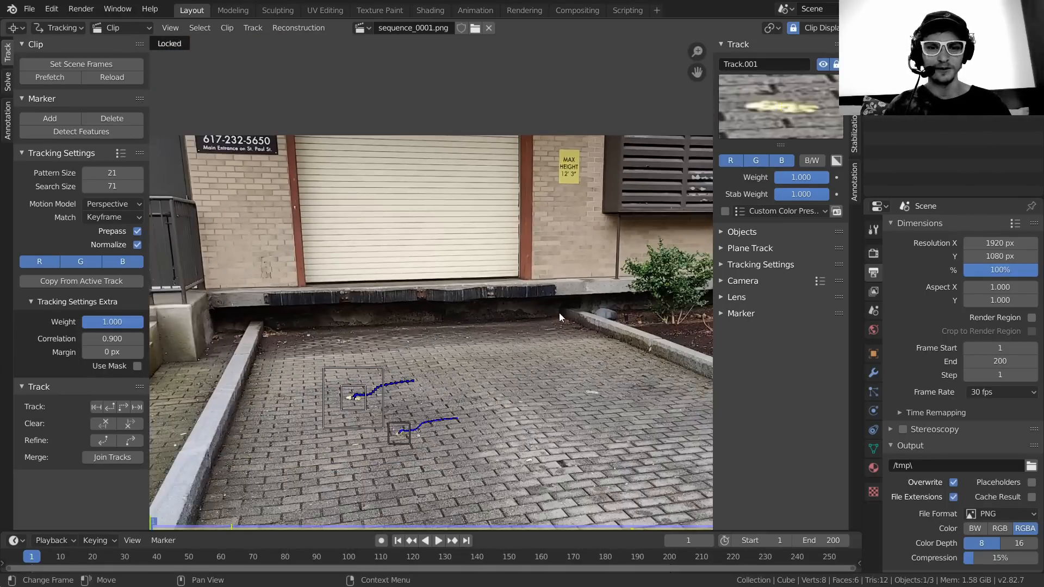
{"action": "scroll", "coordinate": [546, 185], "scroll_direction": "down", "scroll_amount": 2}
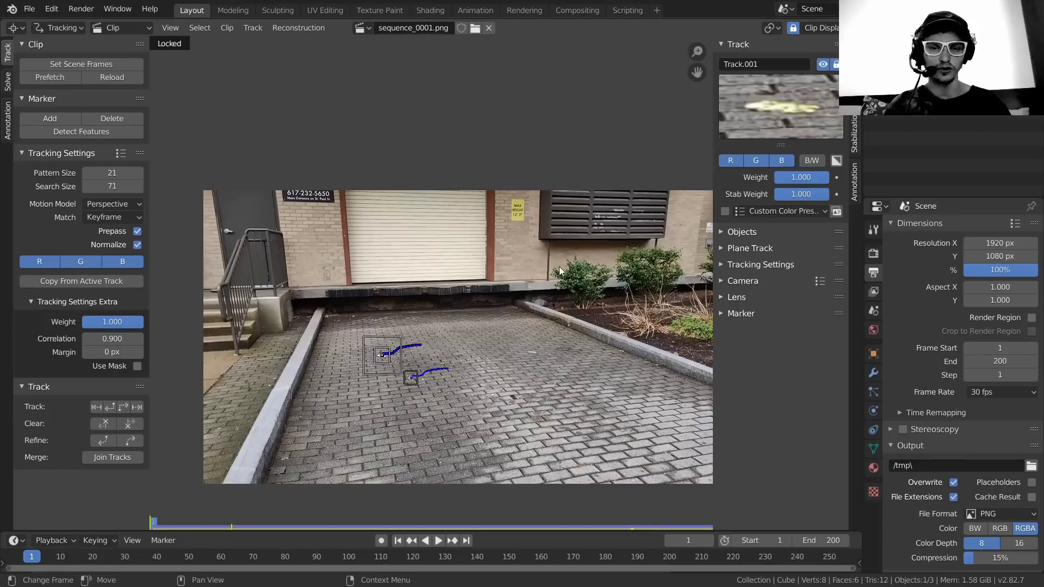
{"action": "middle_click_drag", "start_coordinate": [559, 267], "coordinate": [556, 223]}
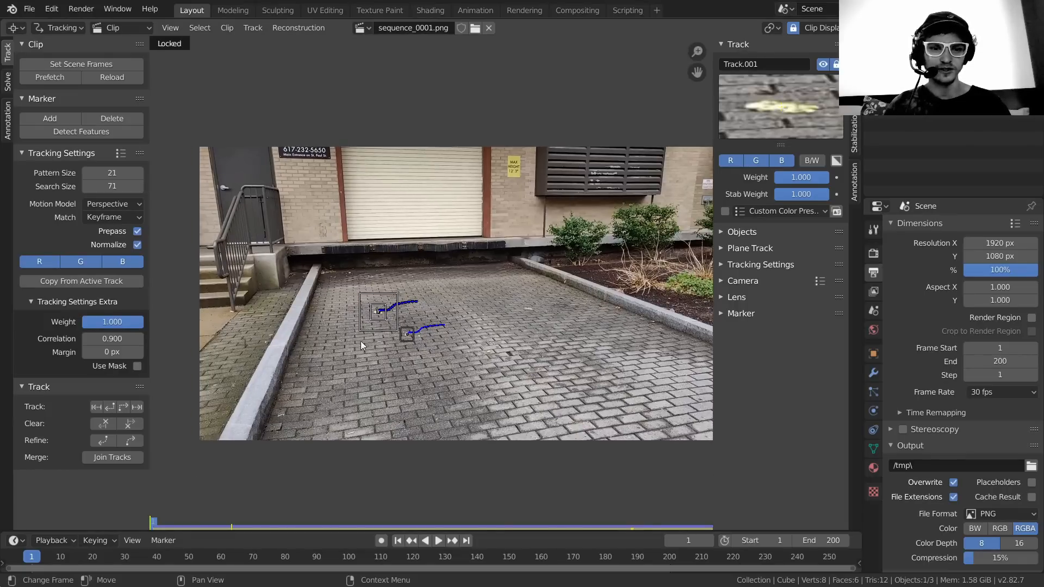
{"action": "middle_click_drag", "start_coordinate": [529, 191], "coordinate": [557, 202]}
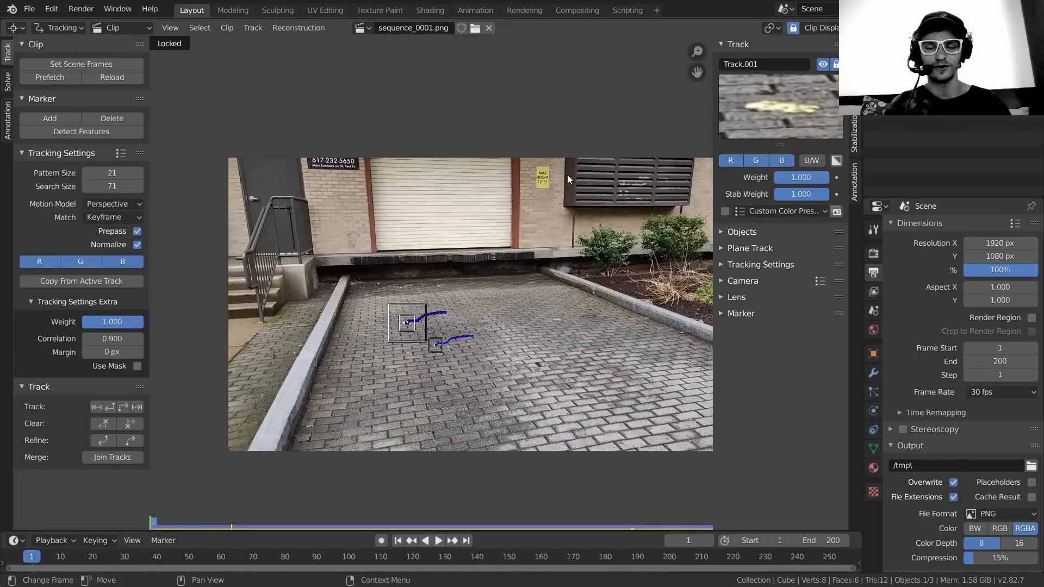
{"action": "middle_click_drag", "start_coordinate": [570, 189], "coordinate": [479, 226]}
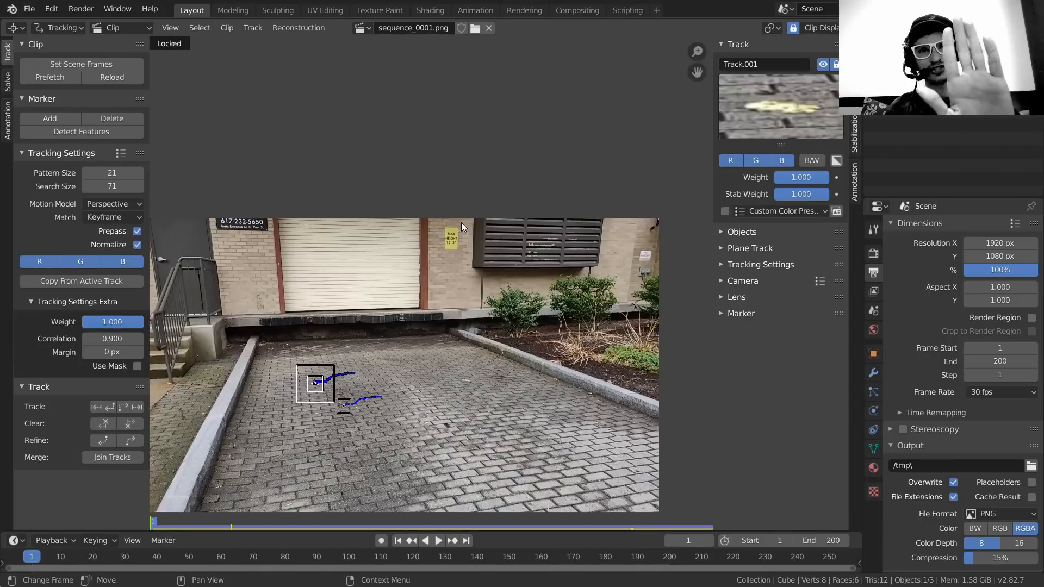
- Place a scaled-up marker on the yellow MAX HEIGHT sign's lettering at frame 1 and try tracking it forward
{"action": "scroll", "coordinate": [455, 214], "scroll_direction": "up", "scroll_amount": 10}
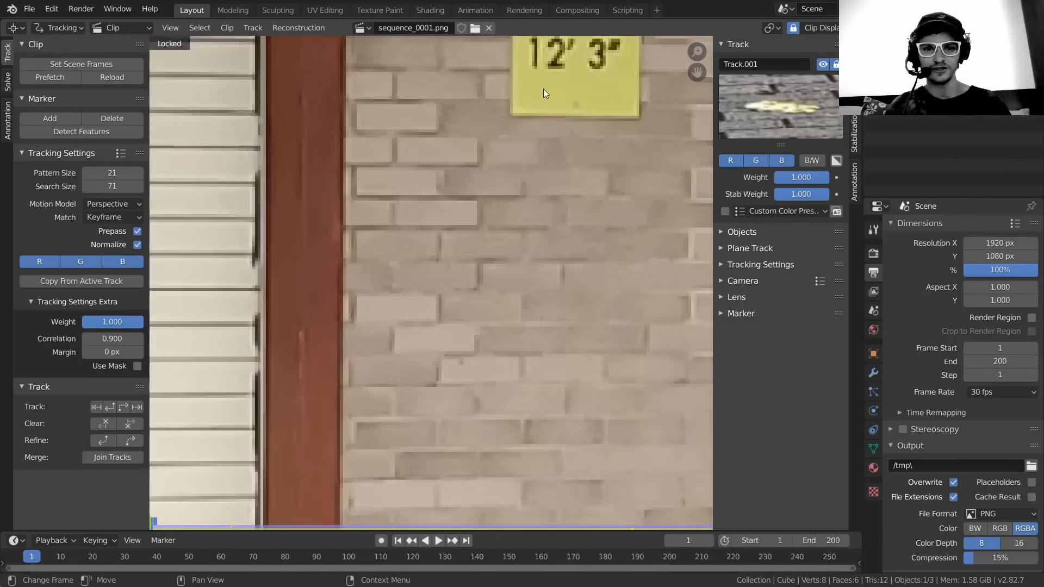
{"action": "middle_click_drag", "start_coordinate": [543, 90], "coordinate": [485, 159]}
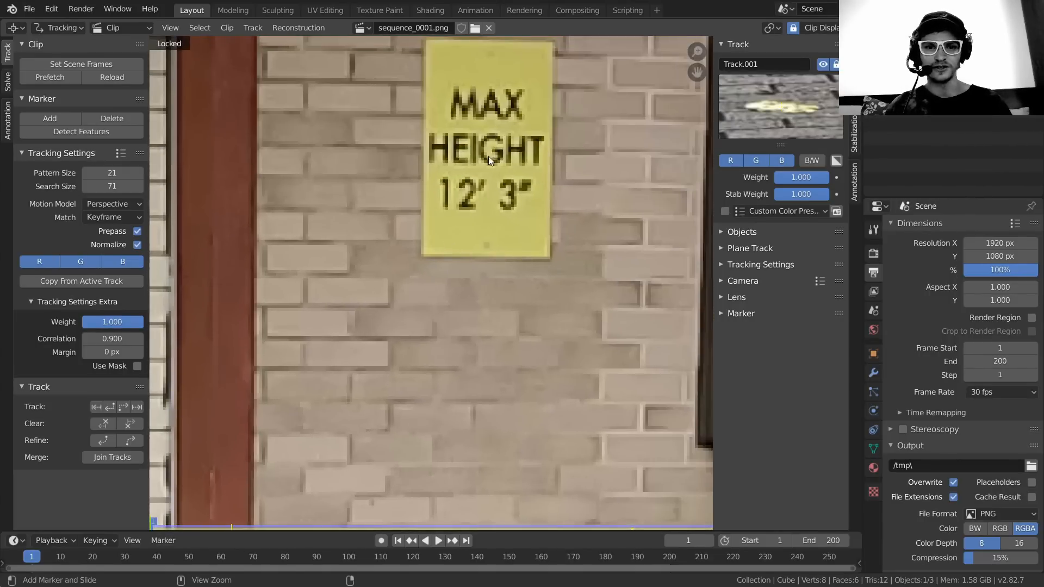
{"action": "left_click", "coordinate": [488, 157], "text": "ctrl"}
{"action": "key", "text": "s"}
{"action": "left_click", "coordinate": [541, 177]}
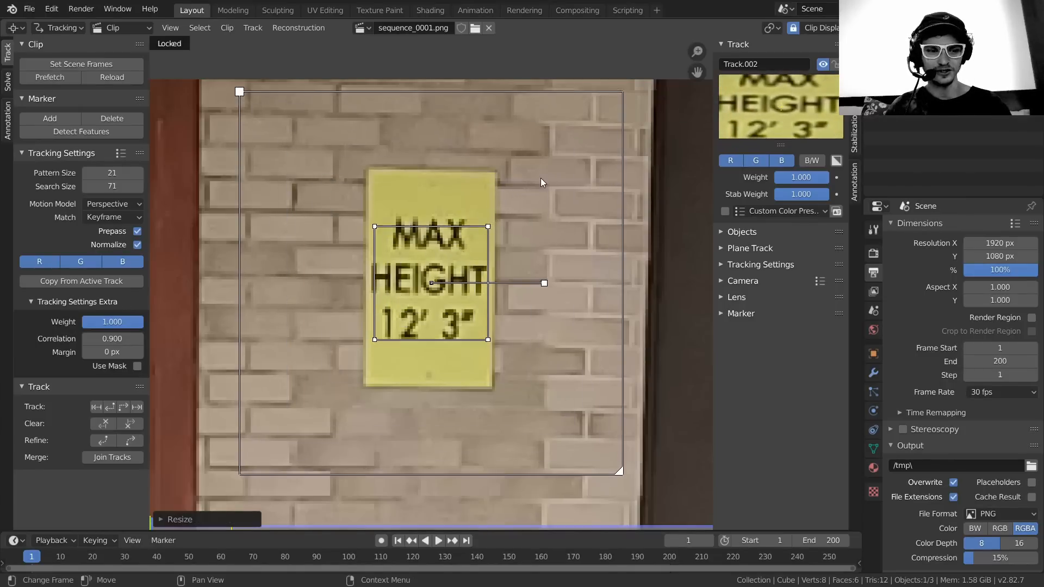
{"action": "key", "text": "ctrl+t"}
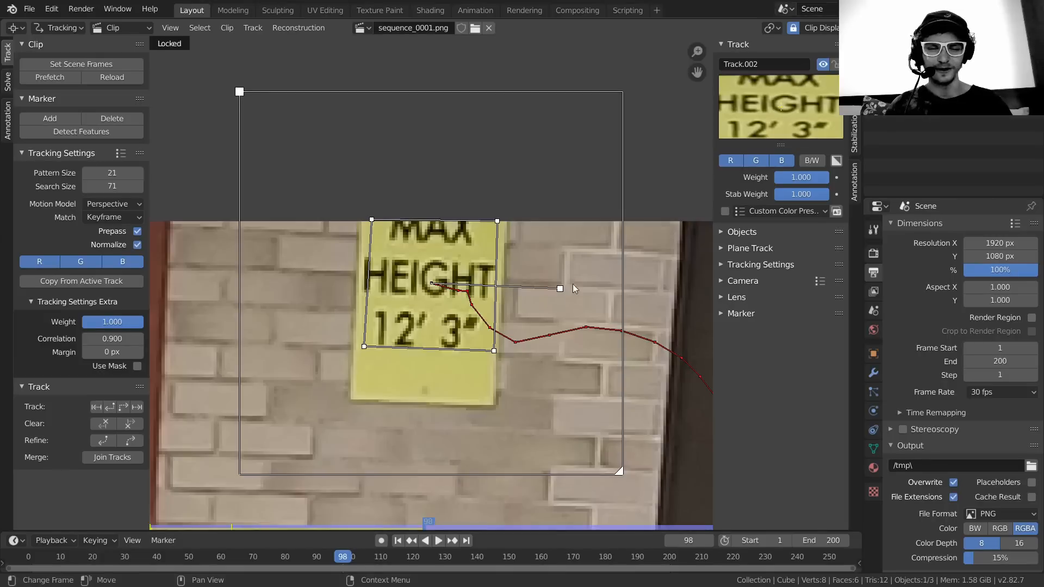
- Shrink the sign marker at frames 98 and 100 to fit inside the image and try to continue tracking
{"action": "key", "text": "s"}
{"action": "left_click", "coordinate": [546, 269]}
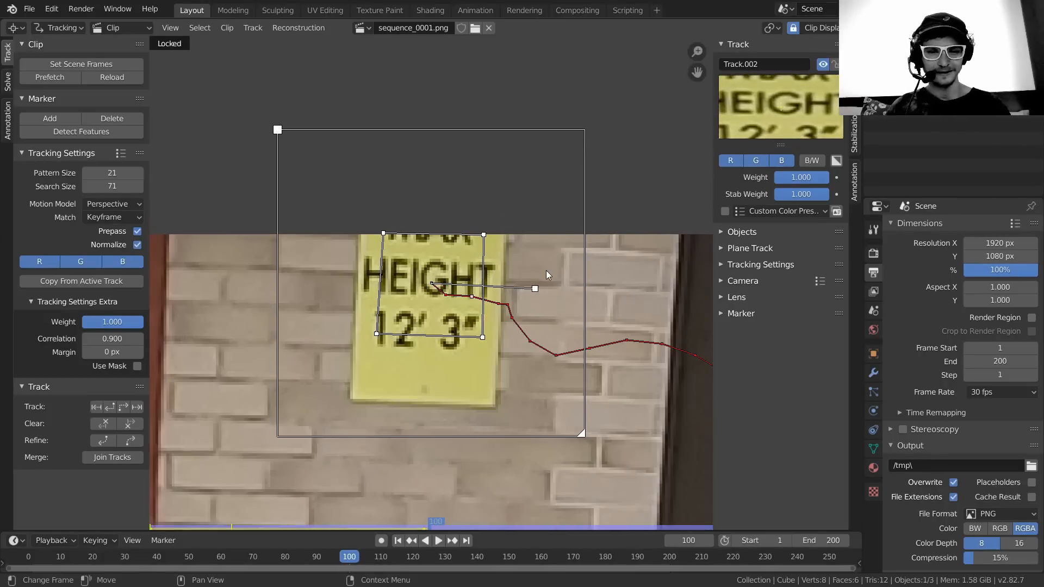
{"action": "key", "text": "s"}
{"action": "left_click", "coordinate": [530, 260]}
{"action": "key", "text": "ctrl+t"}
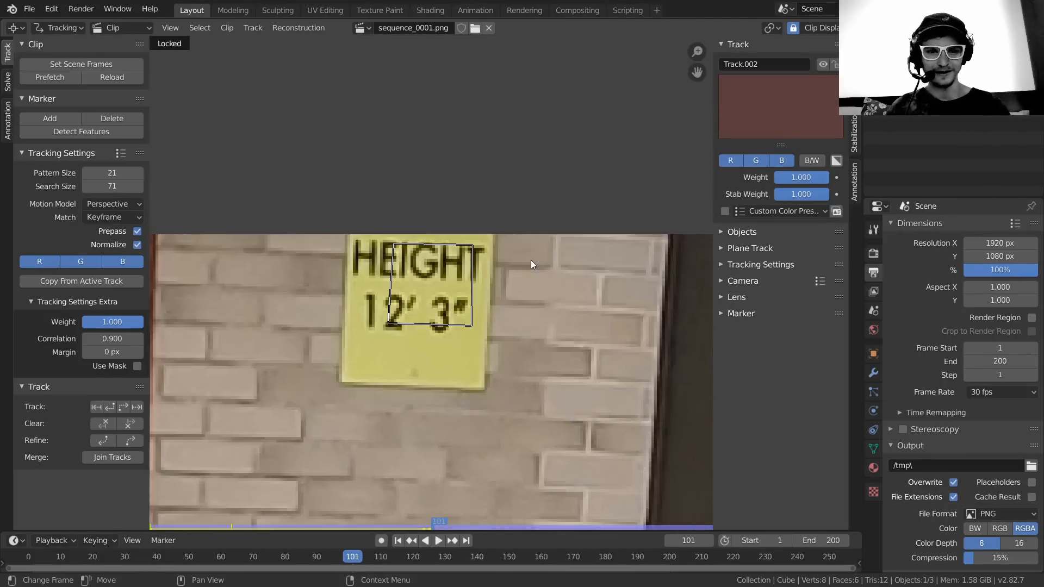
- Step back one frame and delete the MAX HEIGHT sign's track
{"action": "key", "text": "Left"}
{"action": "key", "text": "x"}
{"action": "left_click", "coordinate": [531, 260]}
- Add a new tracking marker over the 12' 3" lettering on the yellow sign at frame 1 and scale it up
{"action": "key", "text": "shift+Left"}
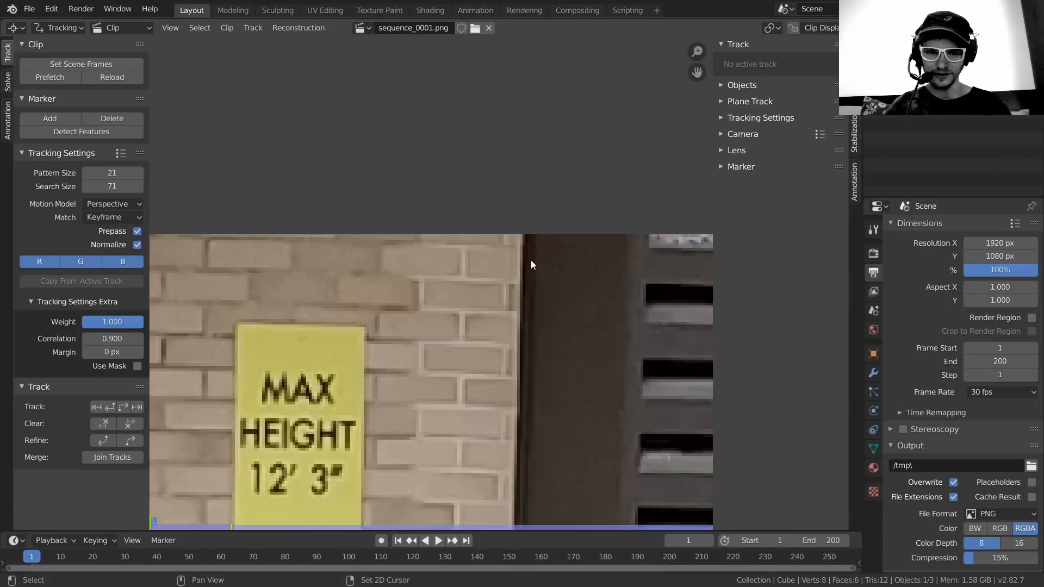
{"action": "scroll", "coordinate": [394, 372], "scroll_direction": "up", "scroll_amount": 3}
{"action": "middle_click_drag", "start_coordinate": [394, 372], "coordinate": [430, 285]}
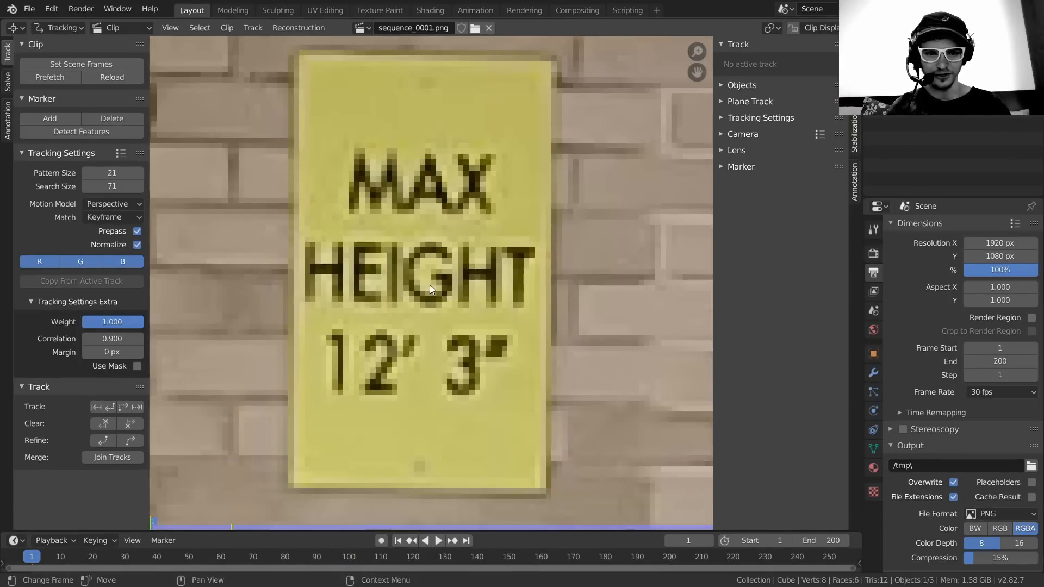
{"action": "left_click", "coordinate": [401, 371], "text": "ctrl"}
{"action": "key", "text": "s"}
{"action": "left_click", "coordinate": [497, 320]}
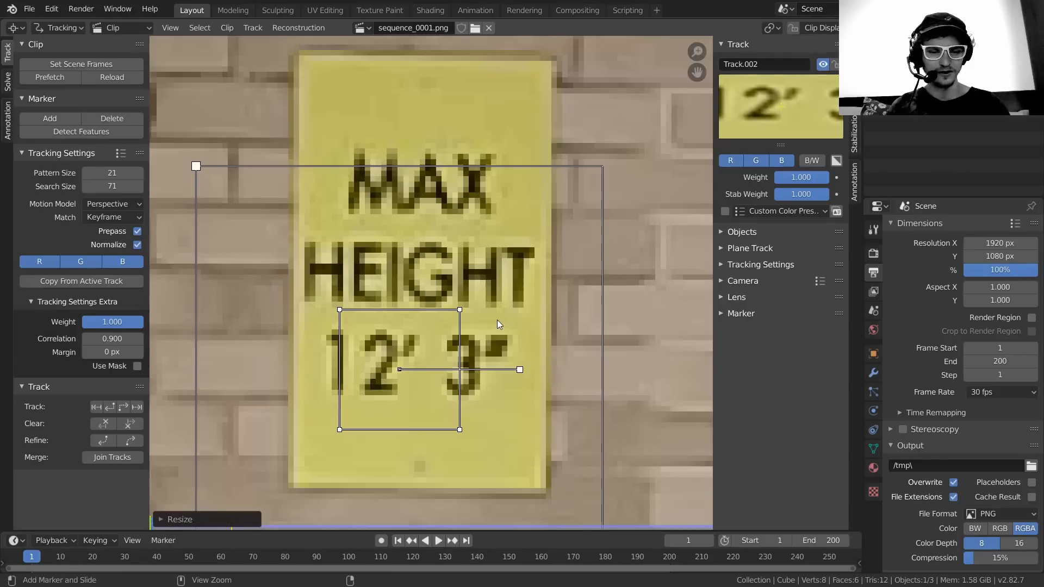
- Track the 12' 3" marker forward with the view locked to the selection, lock the finished track and return to frame 1
{"action": "key", "text": "ctrl+t"}
{"action": "key", "text": "l"}
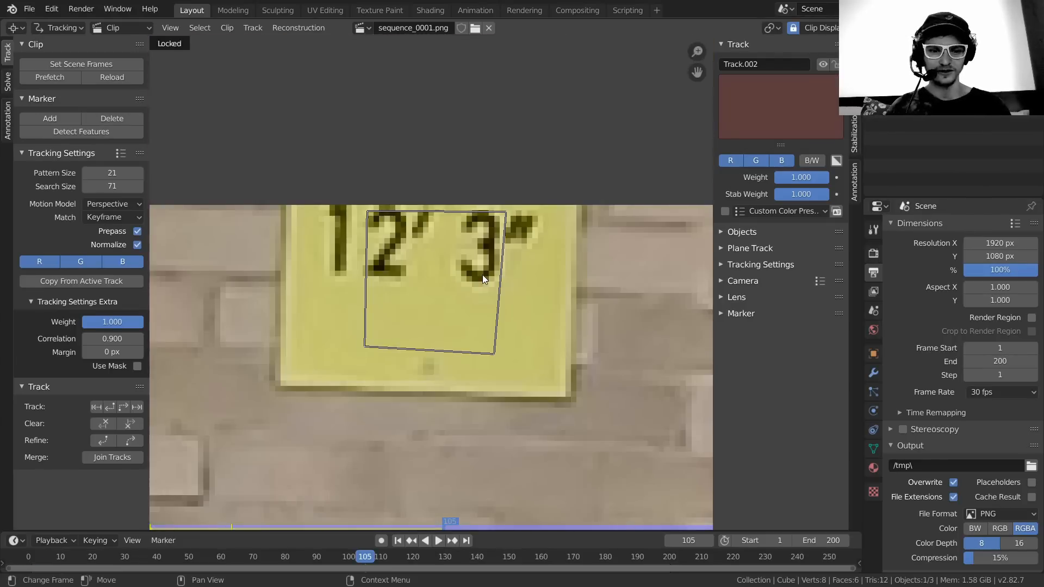
{"action": "key", "text": "Right"}
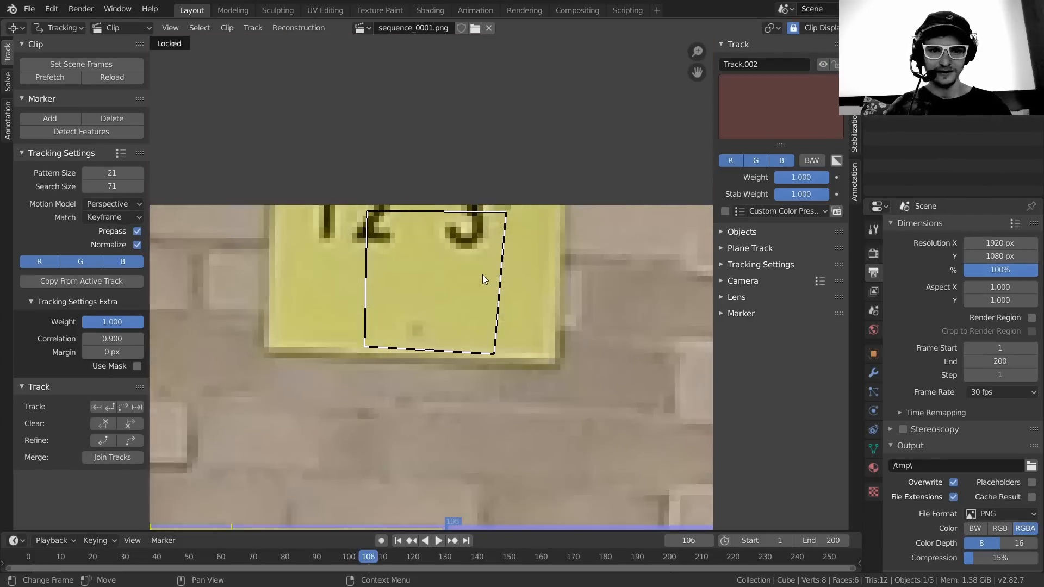
{"action": "key", "text": "Left"}
{"action": "key", "text": "Left"}
{"action": "key", "text": "Left"}
{"action": "key", "text": "Left"}
{"action": "key", "text": "Left"}
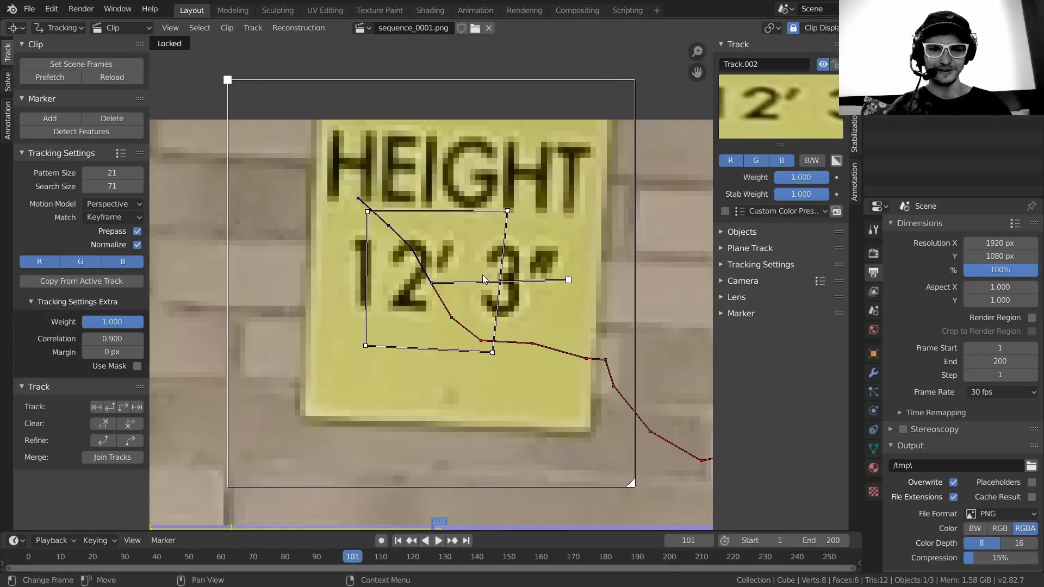
{"action": "key", "text": "ctrl+l"}
{"action": "key", "text": "shift+Left"}
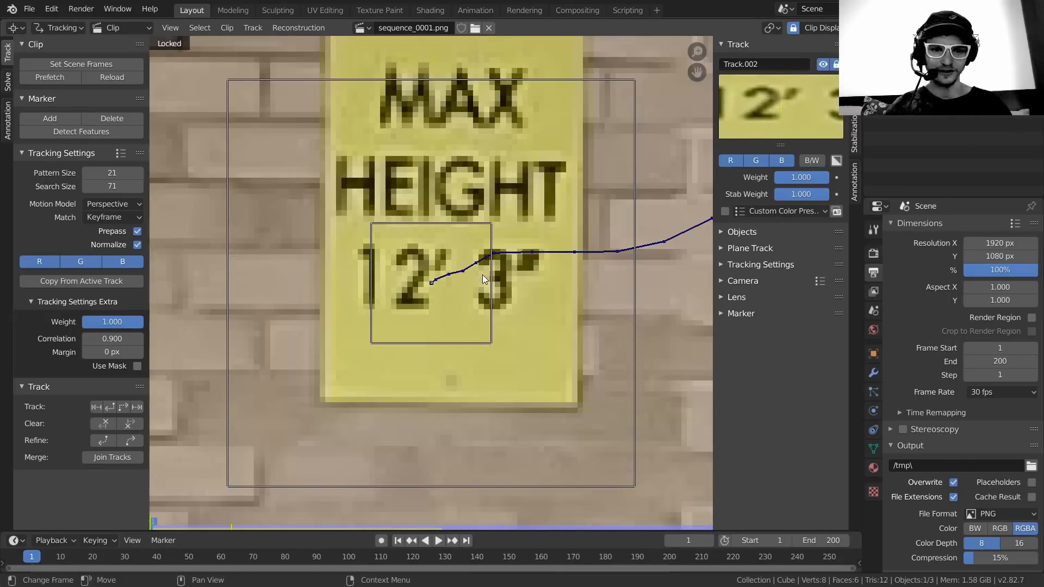
- Add a tracking marker on the brick wall below the yellow sign, scale it up and shrink its search area to the bricks
{"action": "scroll", "coordinate": [482, 276], "scroll_direction": "down", "scroll_amount": 5}
{"action": "scroll", "coordinate": [571, 342], "scroll_direction": "up", "scroll_amount": 6}
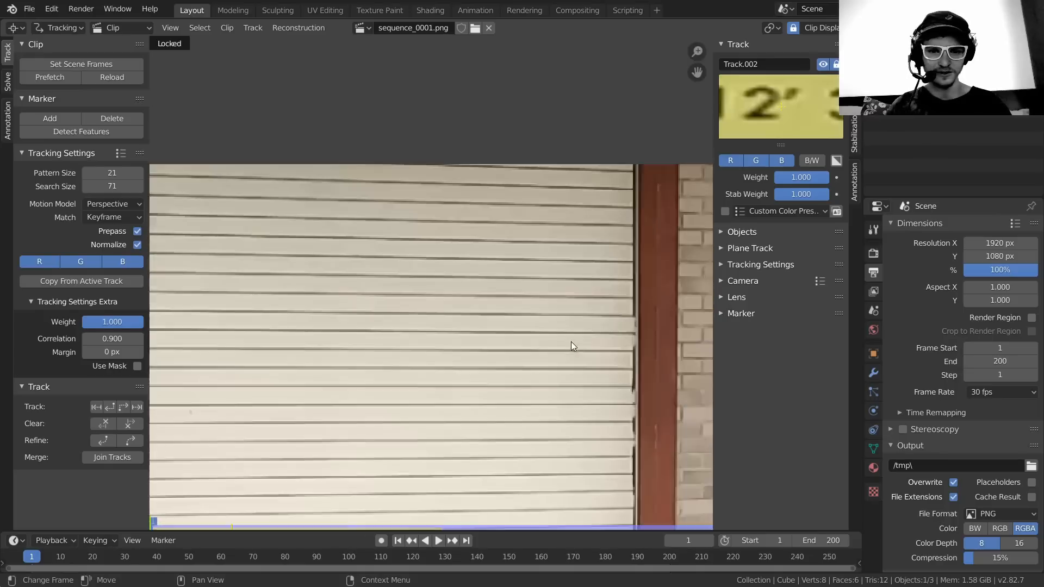
{"action": "scroll", "coordinate": [571, 346], "scroll_direction": "up", "scroll_amount": 2}
{"action": "scroll", "coordinate": [620, 373], "scroll_direction": "right", "scroll_amount": 10}
{"action": "scroll", "coordinate": [416, 217], "scroll_direction": "down", "scroll_amount": 1}
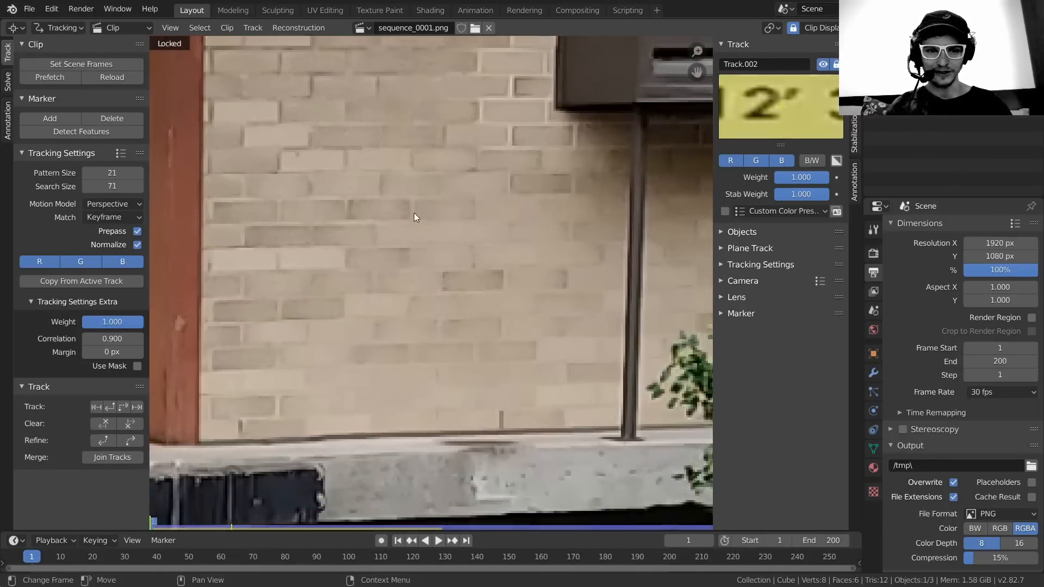
{"action": "left_click", "coordinate": [413, 207], "text": "ctrl"}
{"action": "key", "text": "s"}
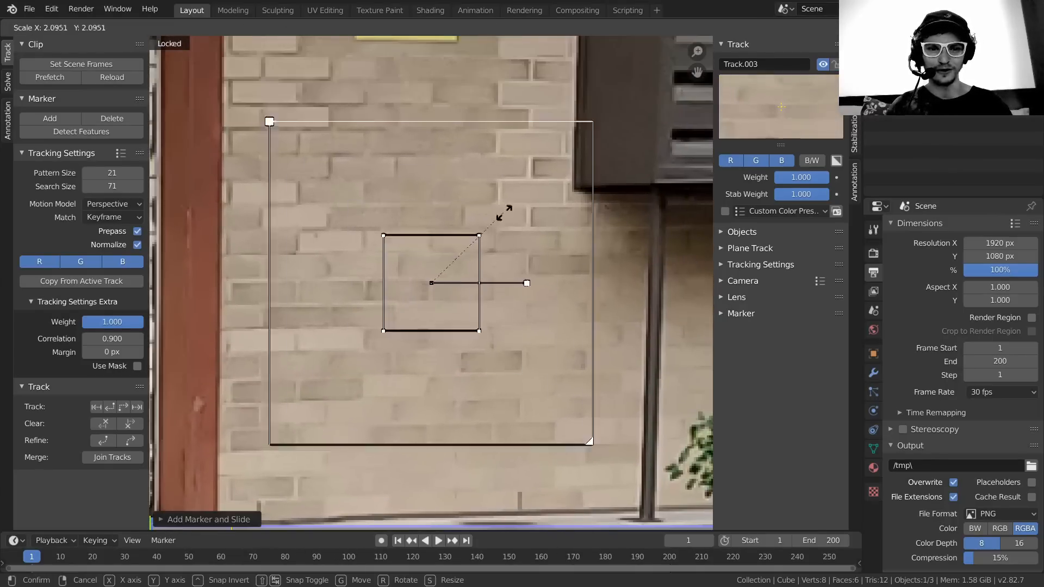
{"action": "left_click", "coordinate": [626, 477]}
{"action": "left_click_drag", "start_coordinate": [625, 477], "coordinate": [575, 429]}
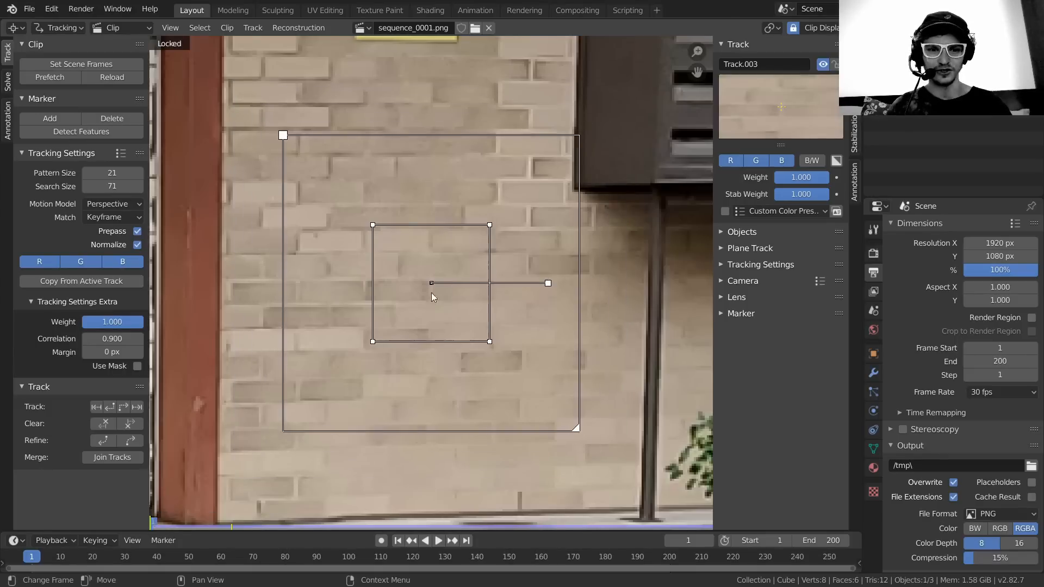
- Track the brick marker below the sign forward to frame 200, lock the track and return to frame 1
{"action": "key", "text": "ctrl+t"}
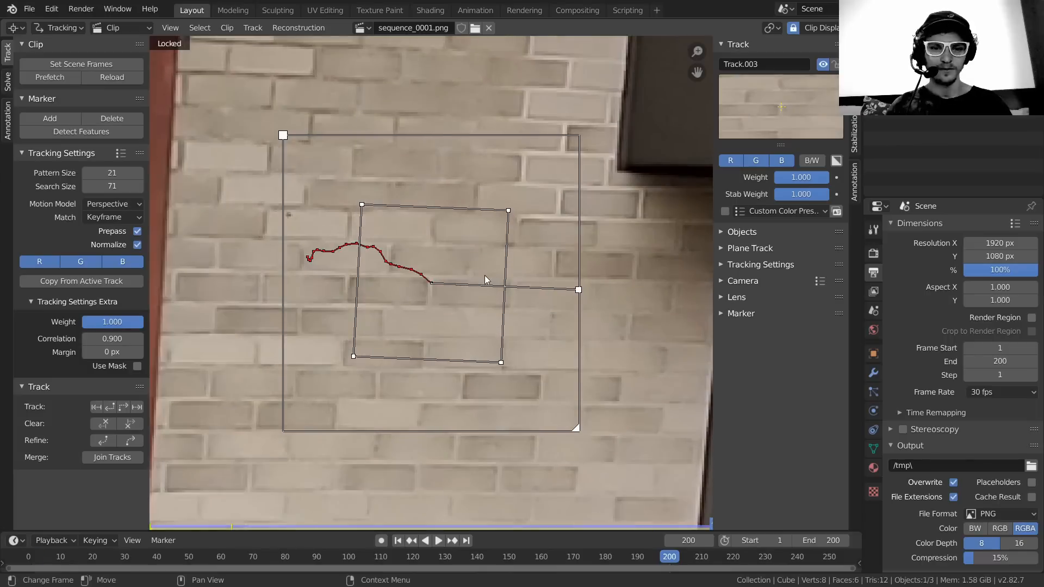
{"action": "key", "text": "shift+Left"}
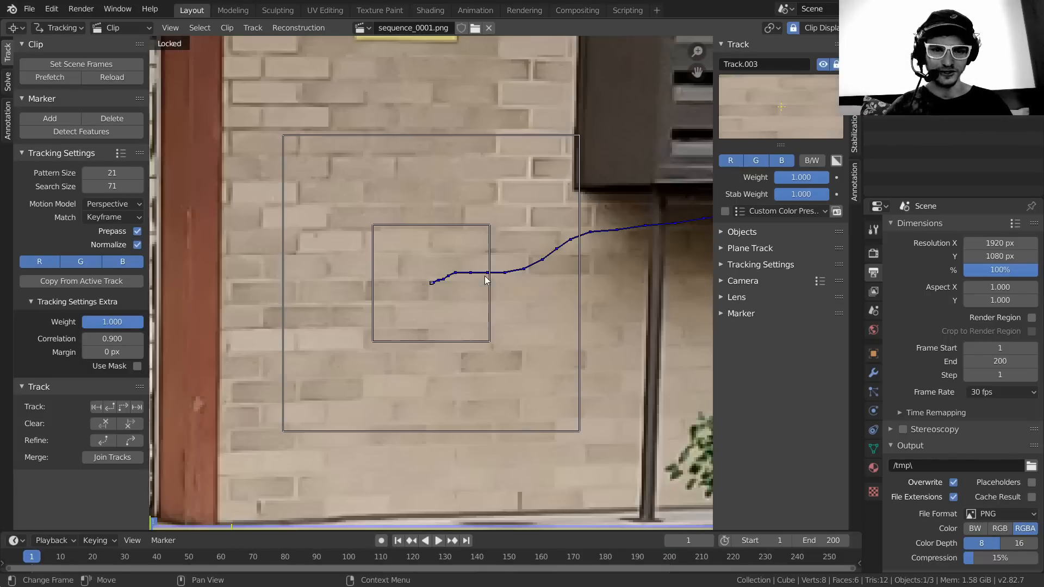
{"action": "scroll", "coordinate": [487, 274], "scroll_direction": "down", "scroll_amount": 8}
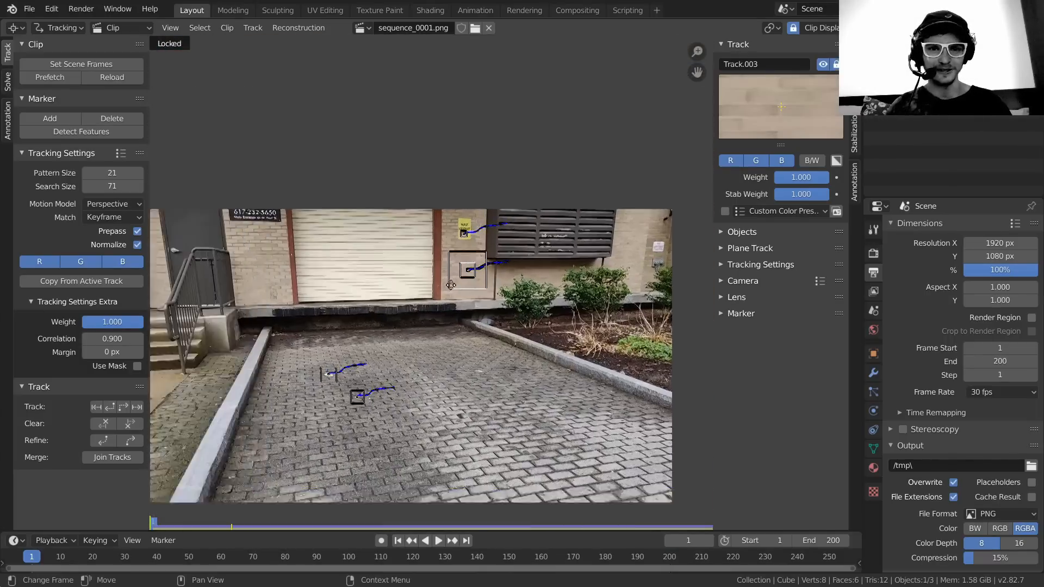
- Add a tracking marker on the white spot of the red door post beside the phone-number sign and scale it up
{"action": "scroll", "coordinate": [395, 270], "scroll_direction": "up", "scroll_amount": 5}
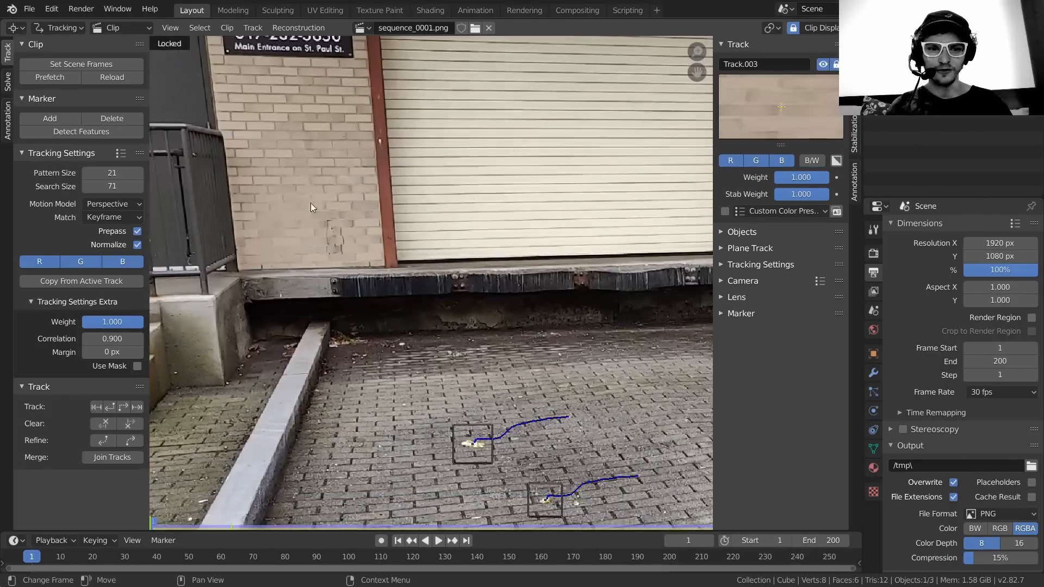
{"action": "middle_click_drag", "start_coordinate": [311, 207], "coordinate": [365, 285]}
{"action": "scroll", "coordinate": [445, 74], "scroll_direction": "up", "scroll_amount": 3}
{"action": "scroll", "coordinate": [459, 182], "scroll_direction": "up", "scroll_amount": 2}
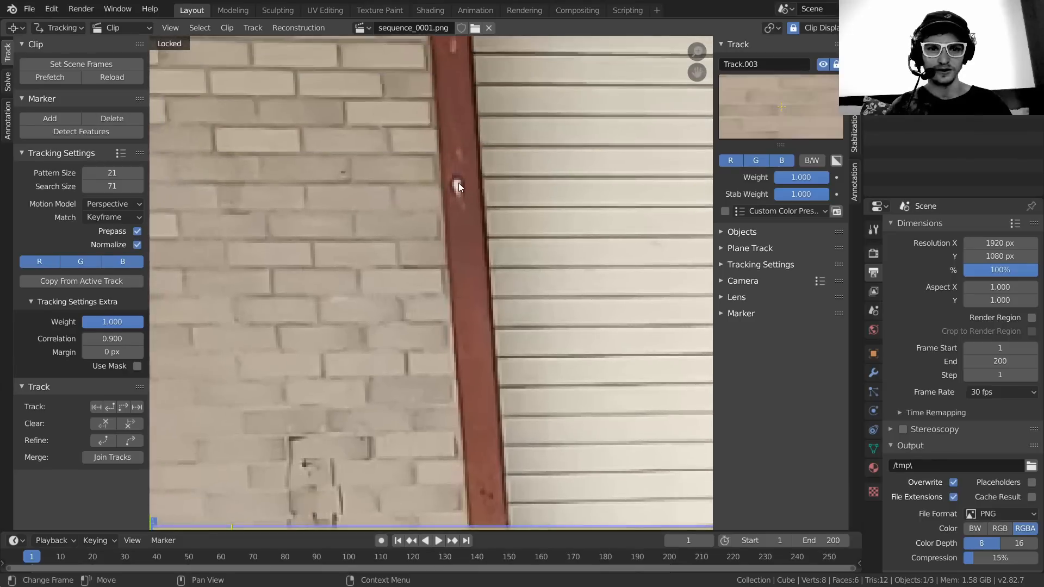
{"action": "left_click", "coordinate": [458, 184], "text": "ctrl"}
{"action": "key", "text": "s"}
{"action": "left_click", "coordinate": [567, 130]}
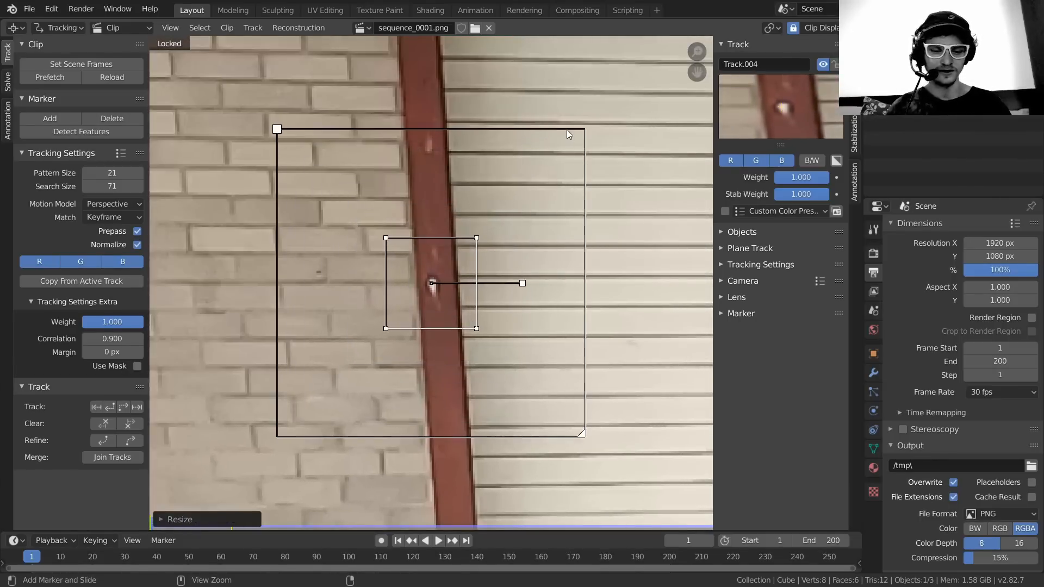
- Try to track the door post marker forward, delete its track and return to frame 1
{"action": "key", "text": "ctrl+t"}
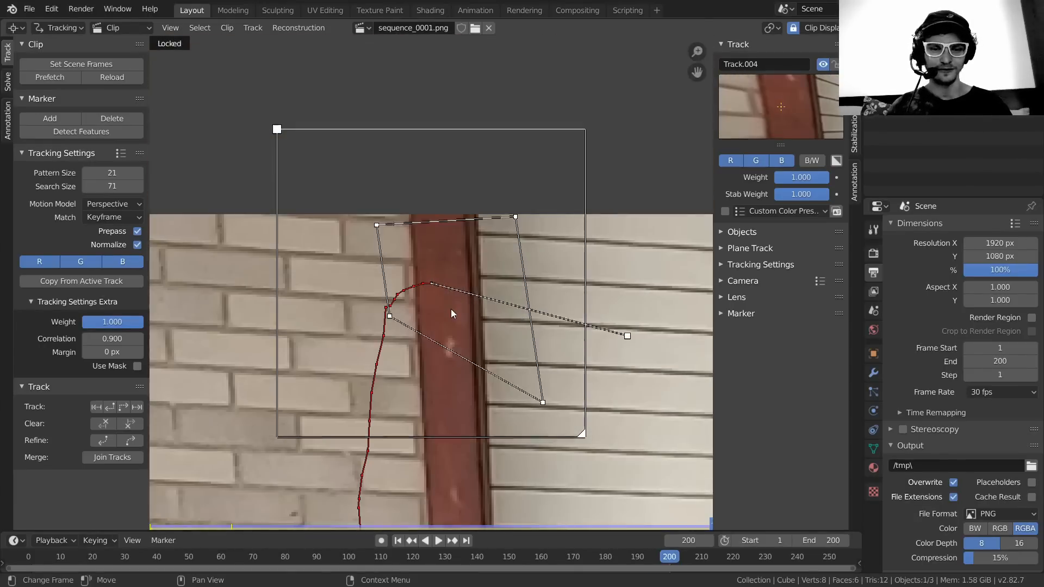
{"action": "left_click", "coordinate": [449, 309]}
{"action": "key", "text": "shift+Left"}
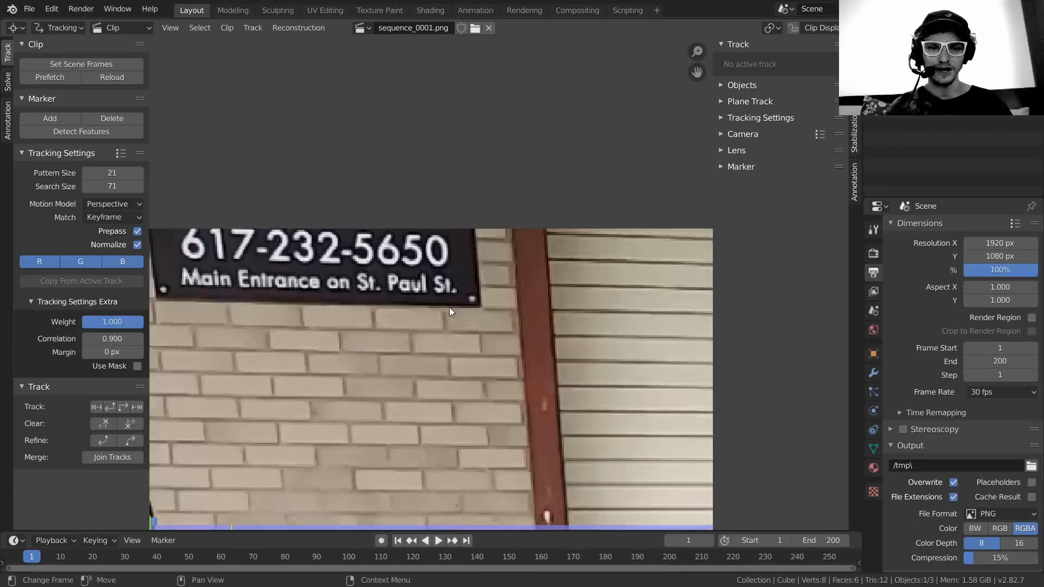
- Add a marker on the cracked mortar corner left of the garage door, scale it up and shrink its search area to the wall
{"action": "scroll", "coordinate": [517, 419], "scroll_direction": "down", "scroll_amount": 3}
{"action": "scroll", "coordinate": [434, 288], "scroll_direction": "up", "scroll_amount": 5}
{"action": "middle_click_drag", "start_coordinate": [441, 375], "coordinate": [439, 289]}
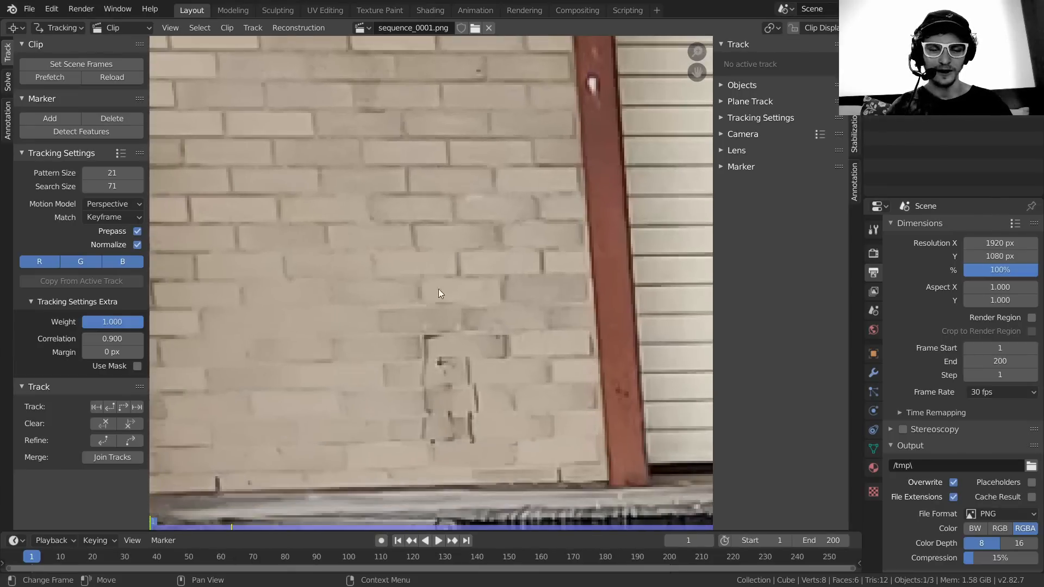
{"action": "left_click", "coordinate": [427, 336], "text": "ctrl"}
{"action": "key", "text": "s"}
{"action": "left_click", "coordinate": [573, 252]}
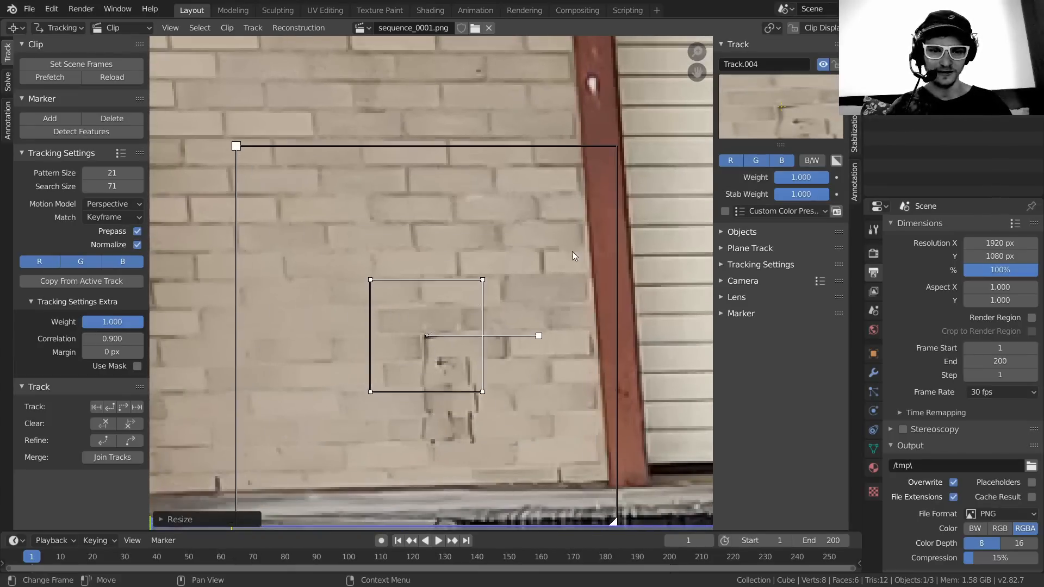
{"action": "scroll", "coordinate": [472, 311], "scroll_direction": "down", "scroll_amount": 3}
{"action": "left_click_drag", "start_coordinate": [520, 405], "coordinate": [499, 380]}
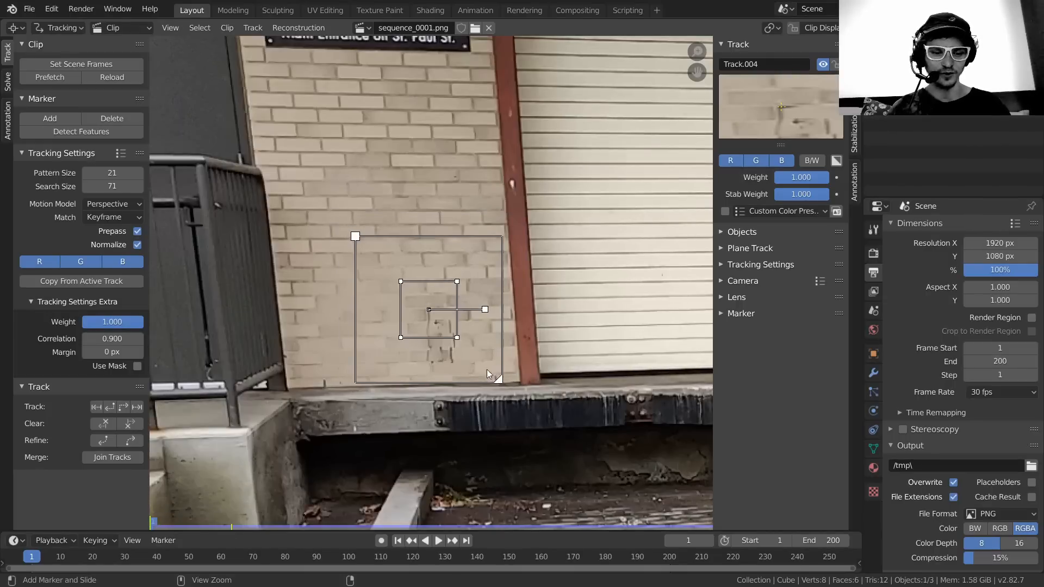
- Track the cracked-mortar marker forward with the view locked to the selection, lock the finished track and return to frame 1
{"action": "key", "text": "l"}
{"action": "key", "text": "ctrl+t"}
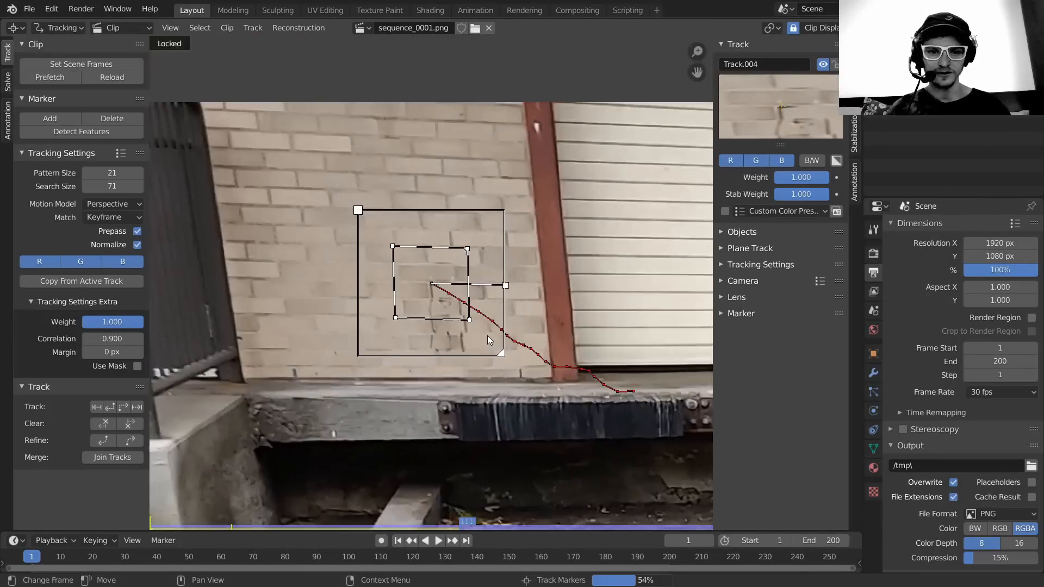
{"action": "scroll", "coordinate": [439, 298], "scroll_direction": "up", "scroll_amount": 2}
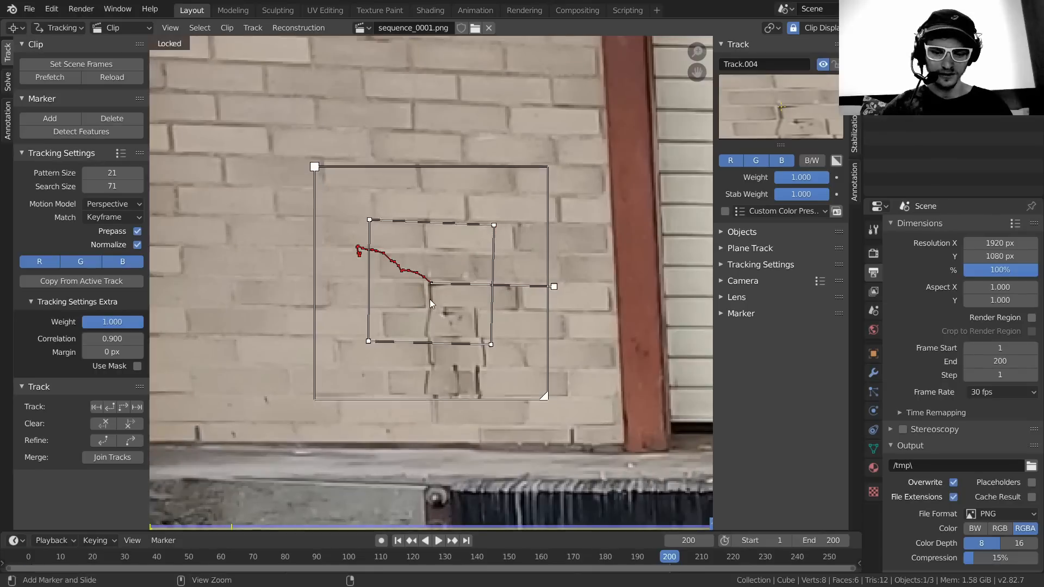
{"action": "key", "text": "shift+Left"}
{"action": "scroll", "coordinate": [432, 297], "scroll_direction": "down", "scroll_amount": 5}
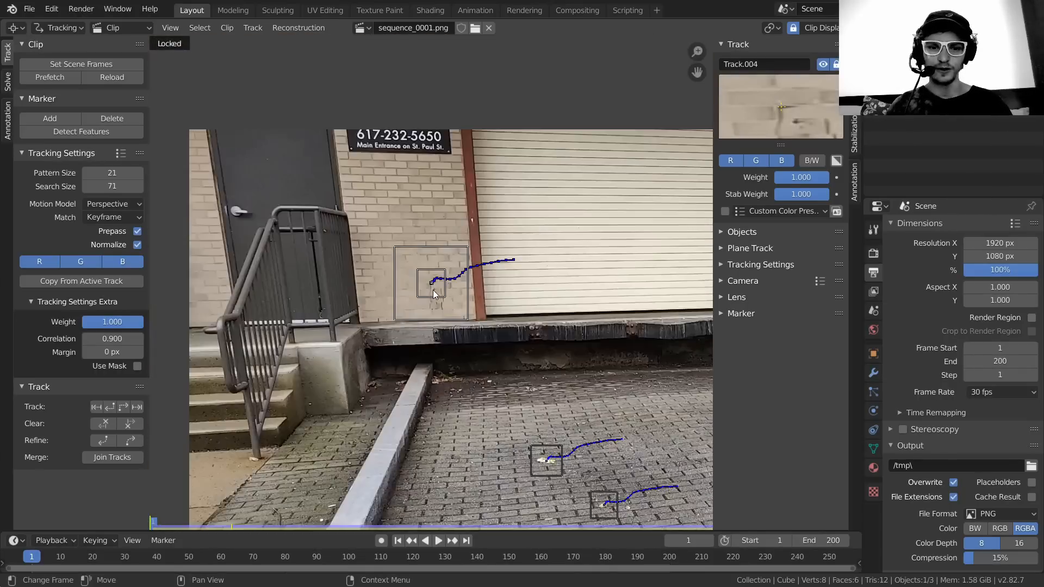
- Add a tracking marker on the rusty bolted plate at the middle of the loading dock's edge
{"action": "scroll", "coordinate": [434, 295], "scroll_direction": "down", "scroll_amount": 2}
{"action": "middle_click_drag", "start_coordinate": [434, 295], "coordinate": [297, 258]}
{"action": "scroll", "coordinate": [429, 263], "scroll_direction": "up", "scroll_amount": 4}
{"action": "scroll", "coordinate": [416, 292], "scroll_direction": "up", "scroll_amount": 2}
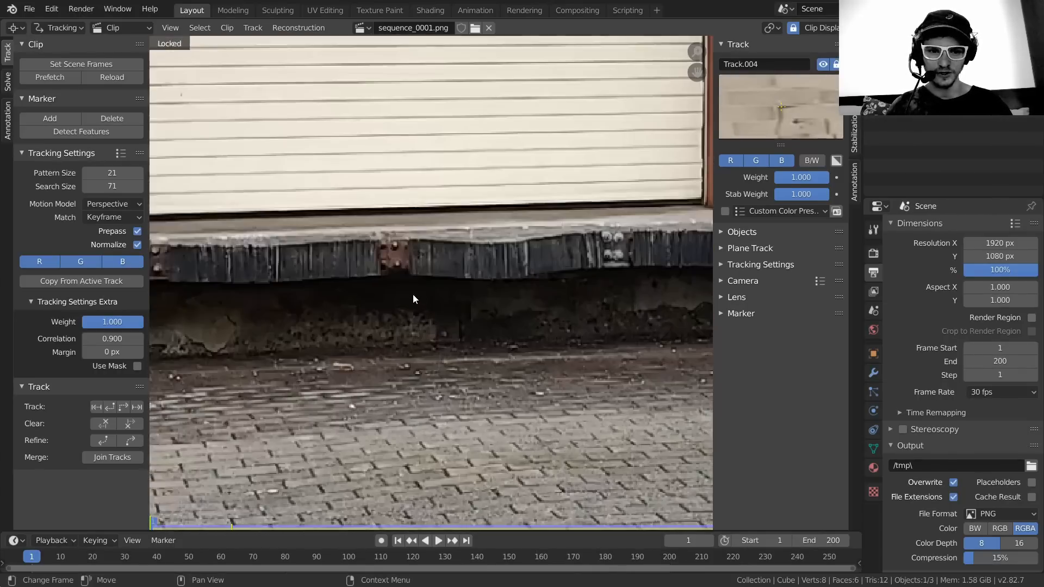
{"action": "scroll", "coordinate": [413, 298], "scroll_direction": "down", "scroll_amount": 2}
{"action": "scroll", "coordinate": [381, 305], "scroll_direction": "up", "scroll_amount": 2}
{"action": "mouse_move", "coordinate": [357, 309]}
{"action": "middle_mouse_down", "text": "ctrl"}
{"action": "mouse_move", "coordinate": [477, 288]}
{"action": "mouse_move", "coordinate": [426, 322]}
{"action": "middle_mouse_up", "text": "ctrl"}
{"action": "left_click", "coordinate": [431, 283], "text": "ctrl"}
- Track the rusty plate marker forward to frame 200, lock the track and return to frame 1
{"action": "key", "text": "ctrl+t"}
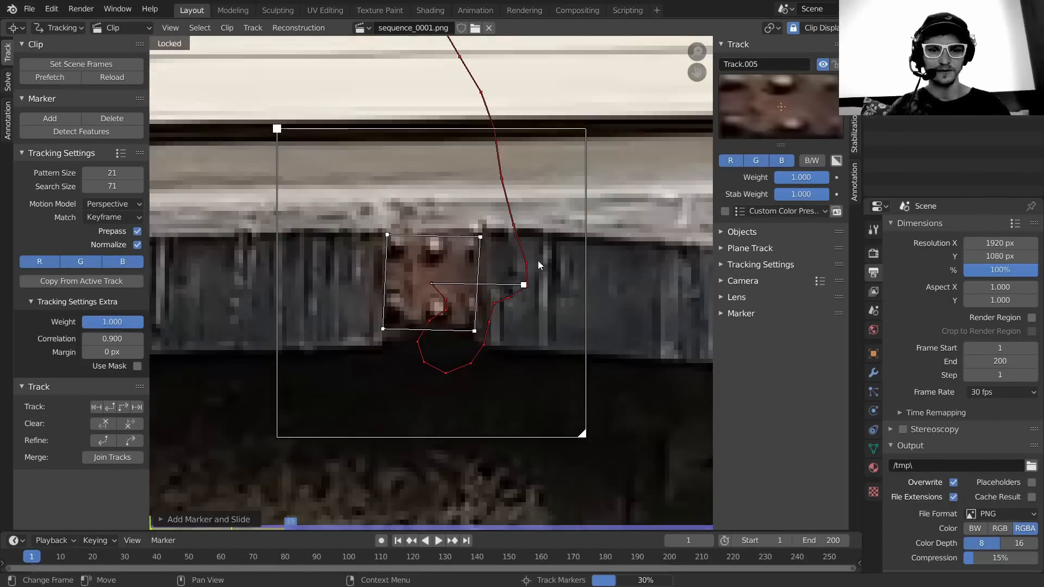
{"action": "key", "text": "ctrl+l"}
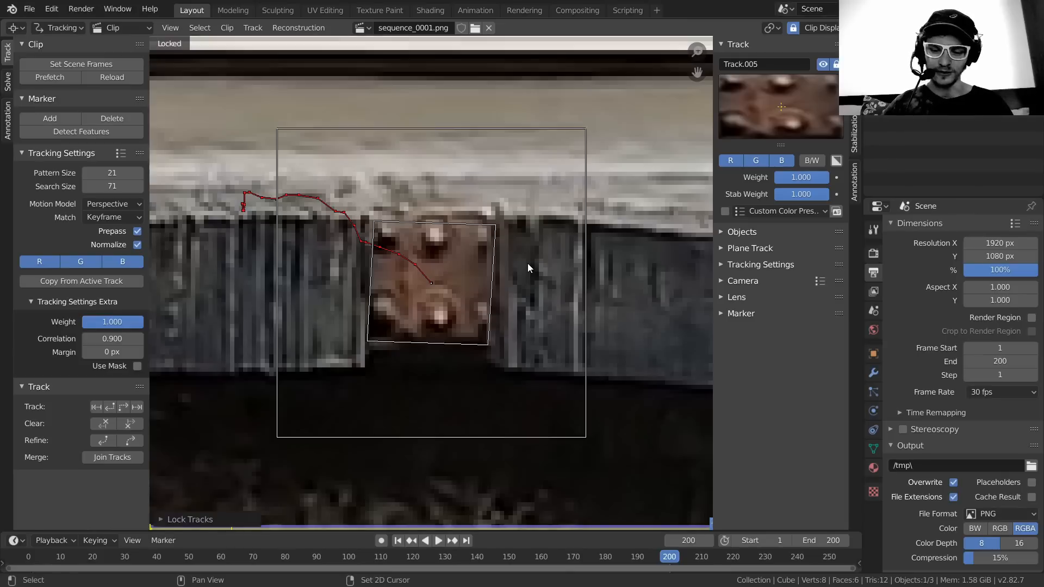
{"action": "key", "text": "shift+Left"}
- Add a marker on the white patch in the paving near the right curb, scale it up and tighten its search area
{"action": "scroll", "coordinate": [528, 267], "scroll_direction": "down", "scroll_amount": 9}
{"action": "middle_click_drag", "start_coordinate": [685, 384], "coordinate": [450, 287]}
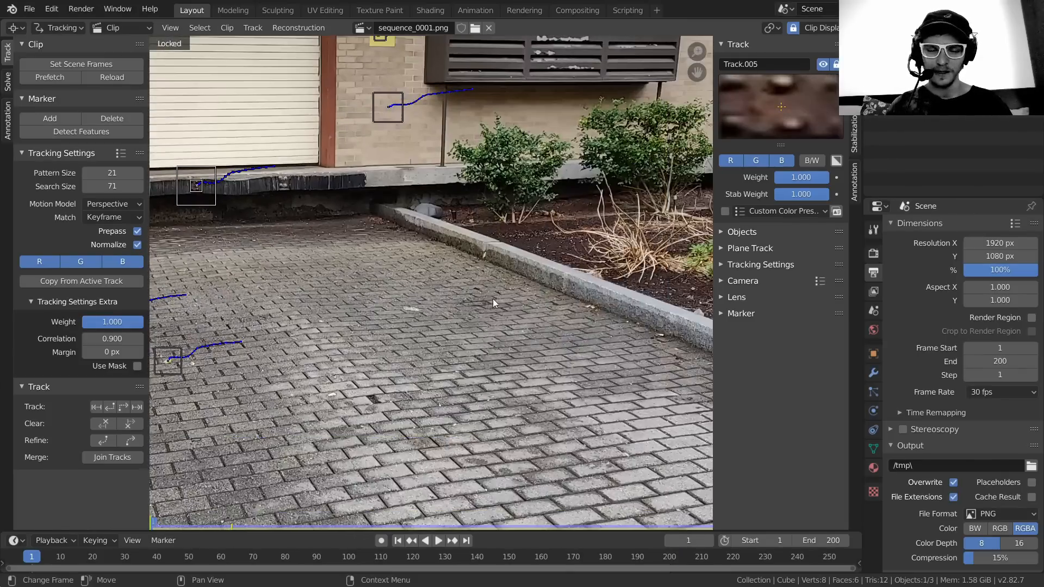
{"action": "scroll", "coordinate": [493, 299], "scroll_direction": "up", "scroll_amount": 4}
{"action": "middle_click_drag", "start_coordinate": [535, 254], "coordinate": [525, 303]}
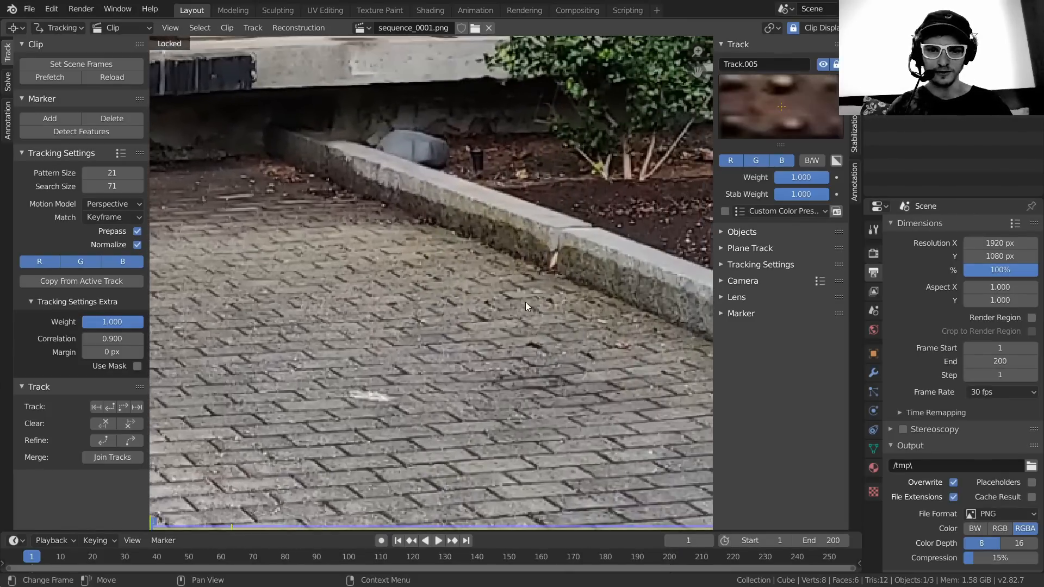
{"action": "middle_click_drag", "start_coordinate": [388, 256], "coordinate": [376, 349]}
{"action": "scroll", "coordinate": [426, 258], "scroll_direction": "down", "scroll_amount": 3}
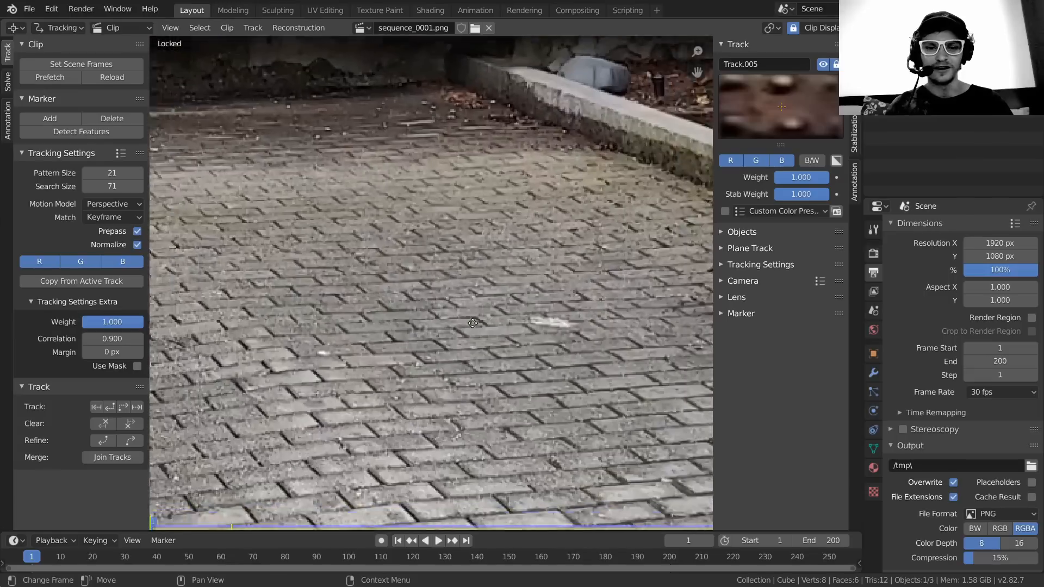
{"action": "left_click", "coordinate": [459, 282], "text": "ctrl"}
{"action": "key", "text": "s"}
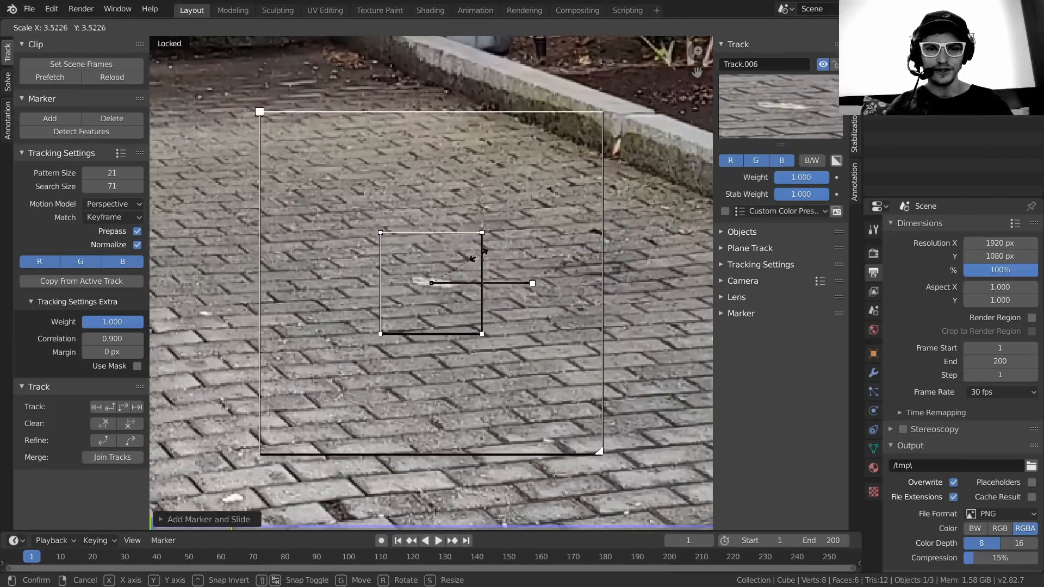
{"action": "left_click", "coordinate": [572, 459]}
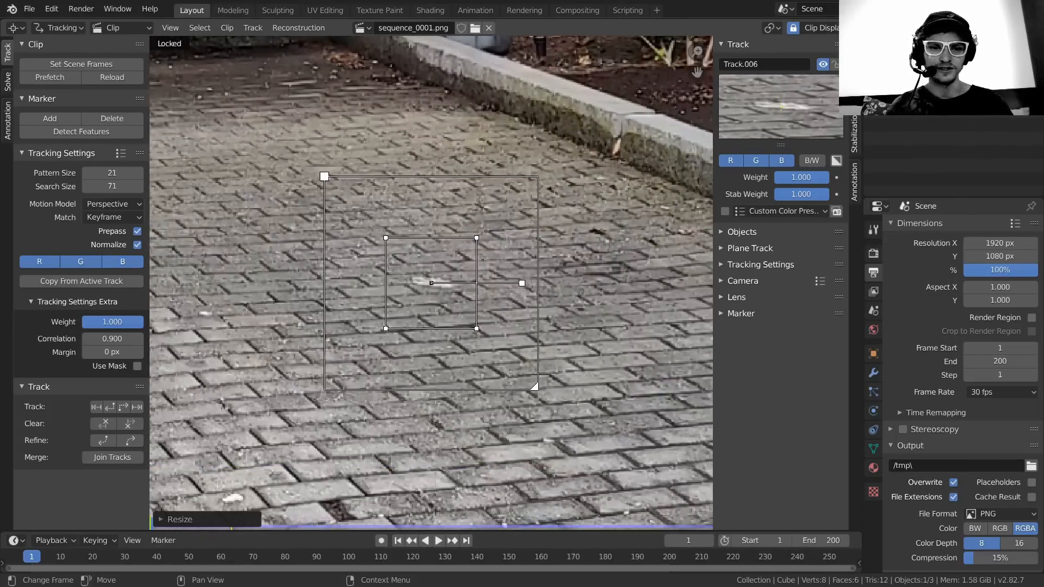
- Track the white patch marker forward, then at frame 142 scale the marker down and enlarge its search area
{"action": "key", "text": "ctrl+t"}
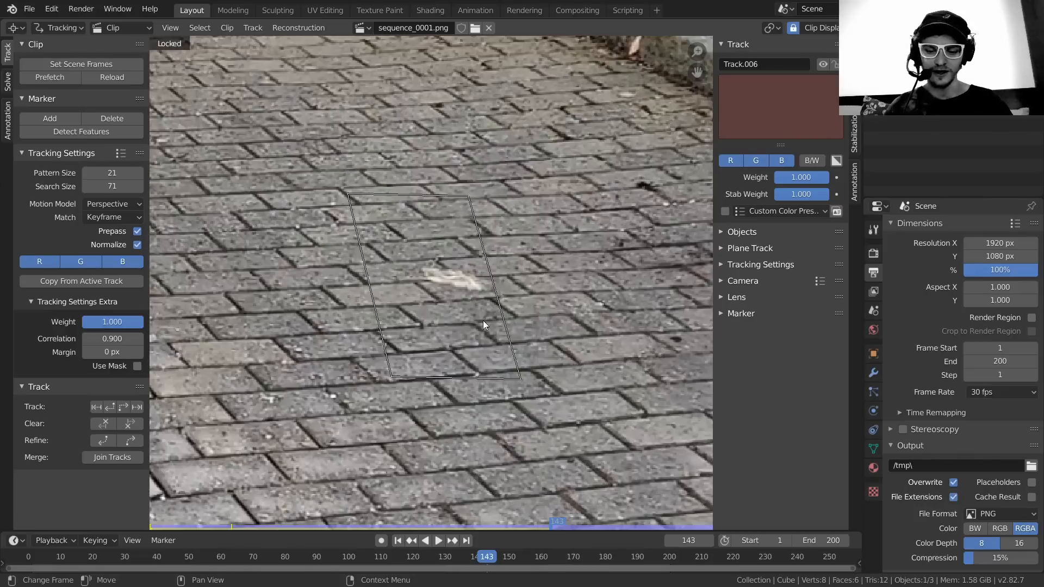
{"action": "key", "text": "Left"}
{"action": "key", "text": "s"}
{"action": "left_click", "coordinate": [544, 302]}
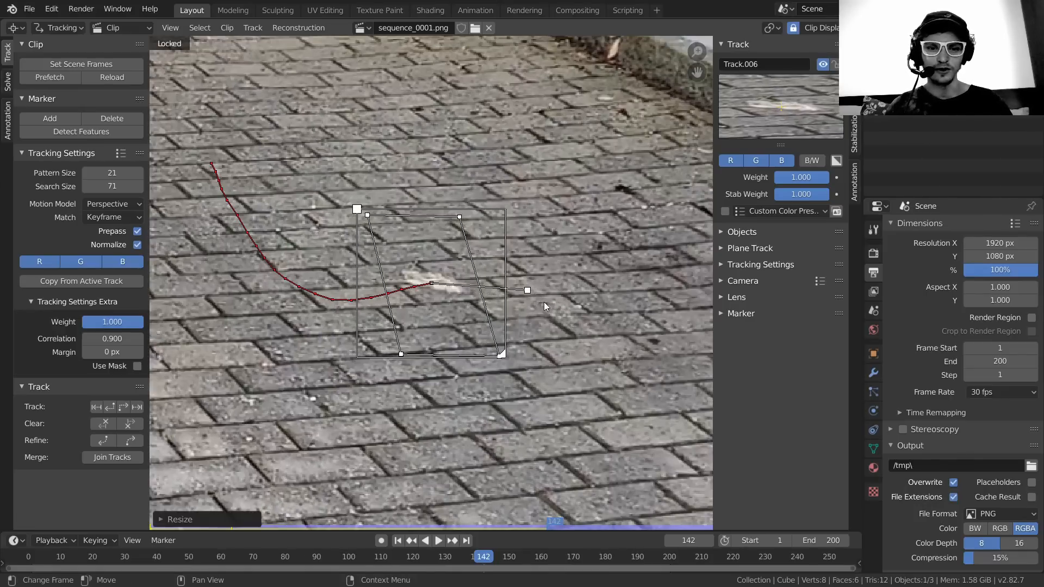
{"action": "left_click_drag", "start_coordinate": [506, 354], "coordinate": [553, 369]}
- Continue tracking the white patch marker to frame 200, lock the track and return to frame 1
{"action": "key", "text": "ctrl+t"}
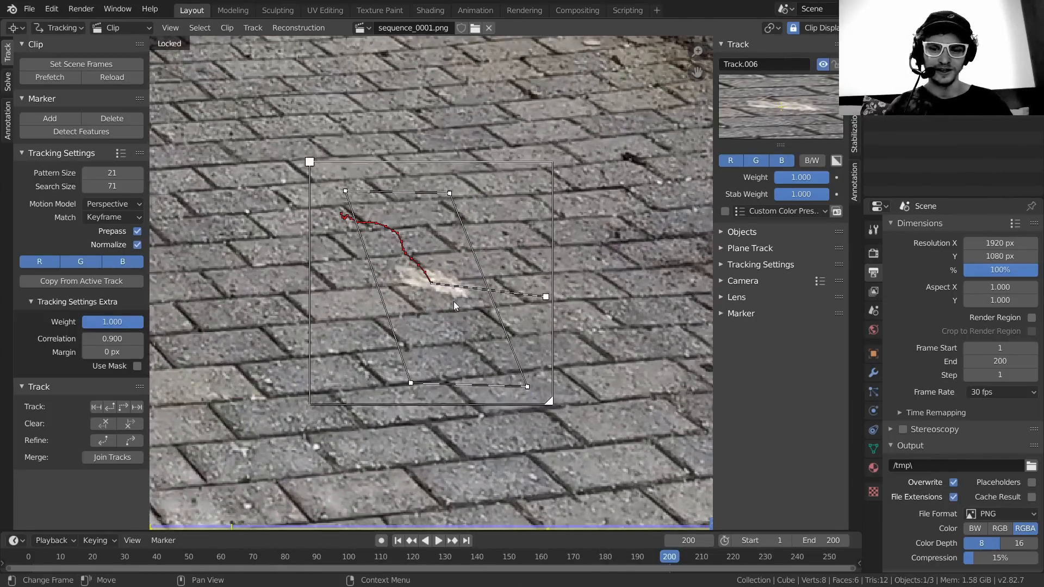
{"action": "key", "text": "shift+Left"}
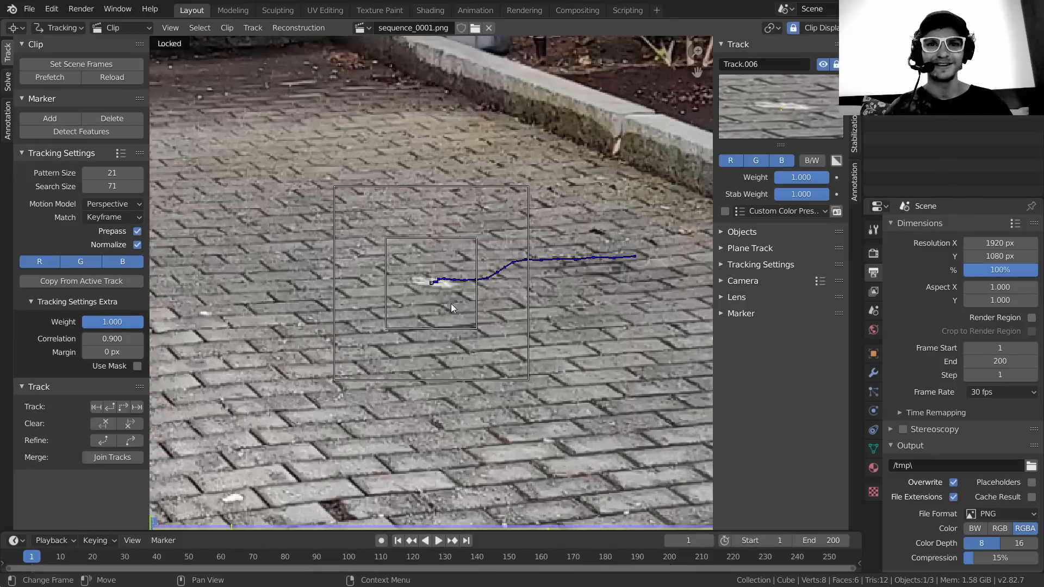
{"action": "scroll", "coordinate": [451, 303], "scroll_direction": "down", "scroll_amount": 8}
{"action": "scroll", "coordinate": [490, 272], "scroll_direction": "up", "scroll_amount": 1}
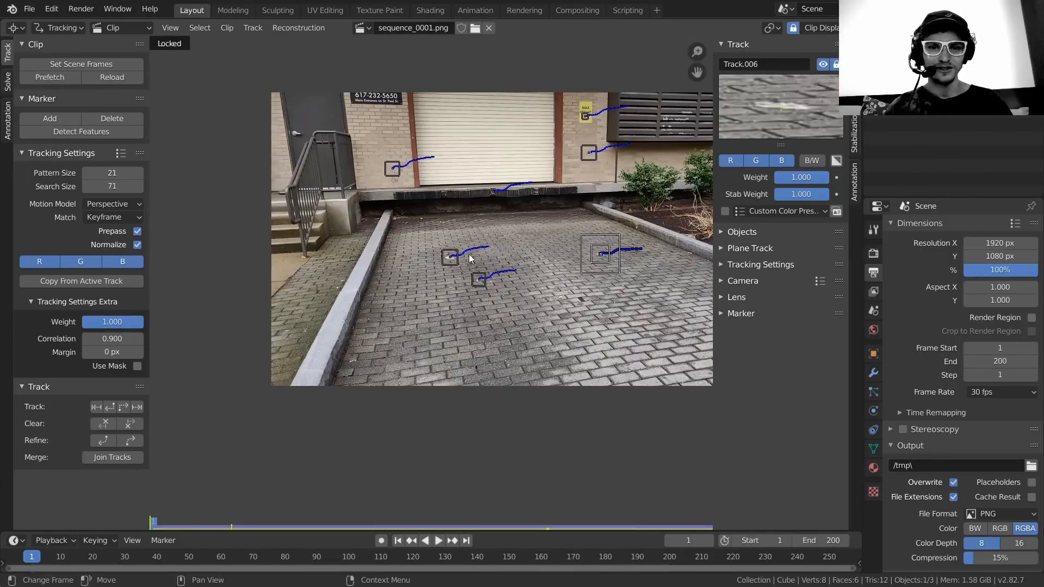
- Add a tracking marker on the white scrap in the paving outside the left curb and resize it
{"action": "middle_click_drag", "start_coordinate": [565, 233], "coordinate": [386, 205]}
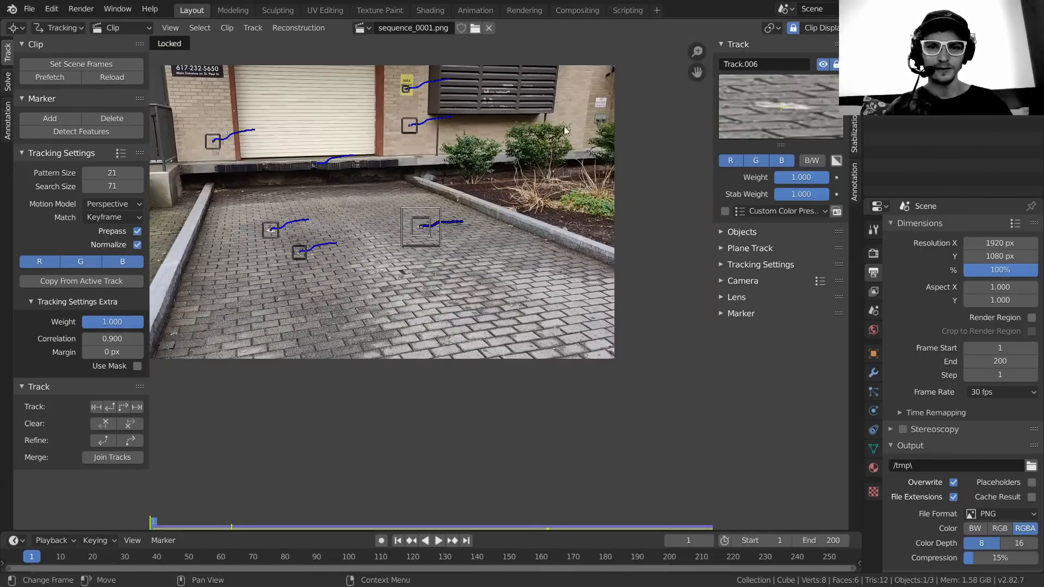
{"action": "middle_click_drag", "start_coordinate": [491, 284], "coordinate": [648, 305]}
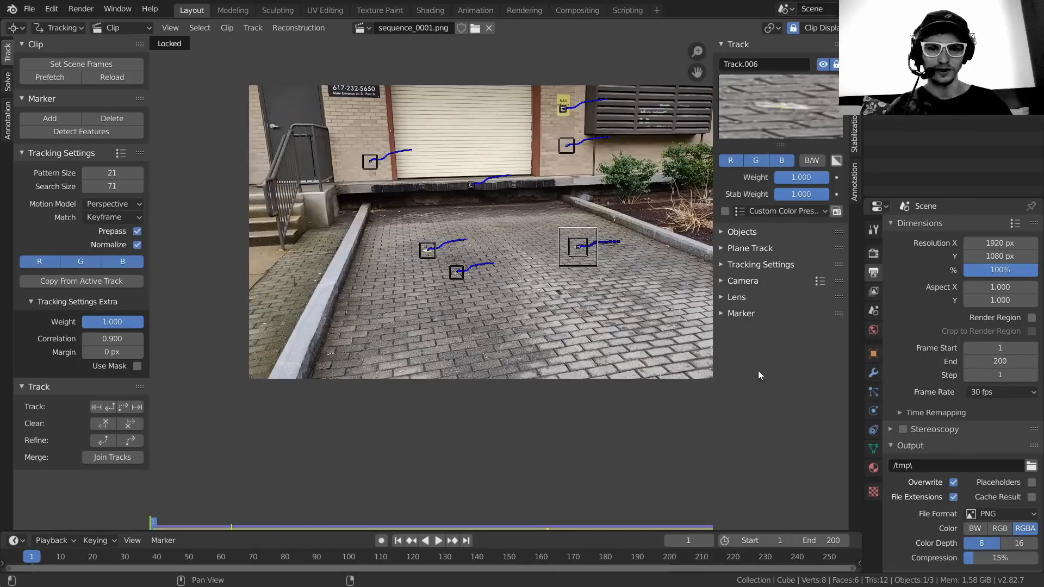
{"action": "middle_click_drag", "start_coordinate": [358, 359], "coordinate": [460, 317]}
{"action": "left_click", "coordinate": [460, 318], "text": "ctrl"}
{"action": "key", "text": "s"}
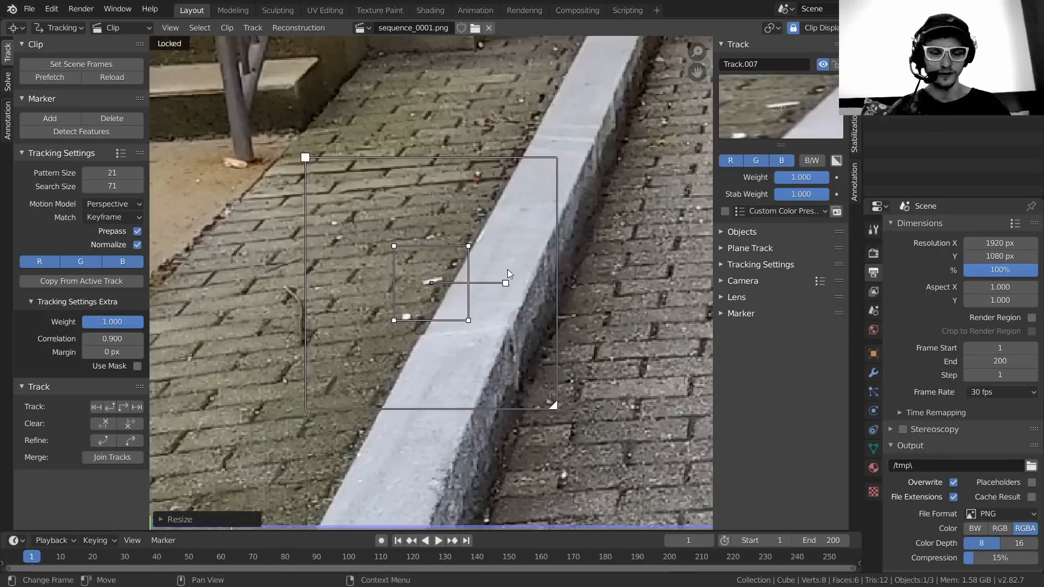
{"action": "left_click", "coordinate": [506, 269]}
- Try tracking the white scrap marker outside the left curb forward, delete its track and return to frame 1
{"action": "key", "text": "ctrl+t"}
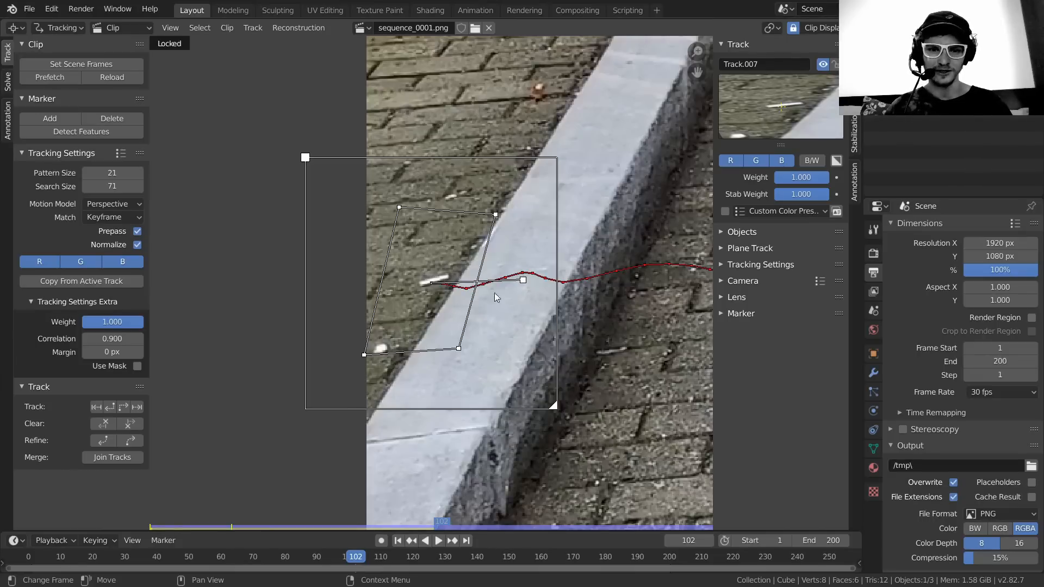
{"action": "key", "text": "shift+ctrl+space"}
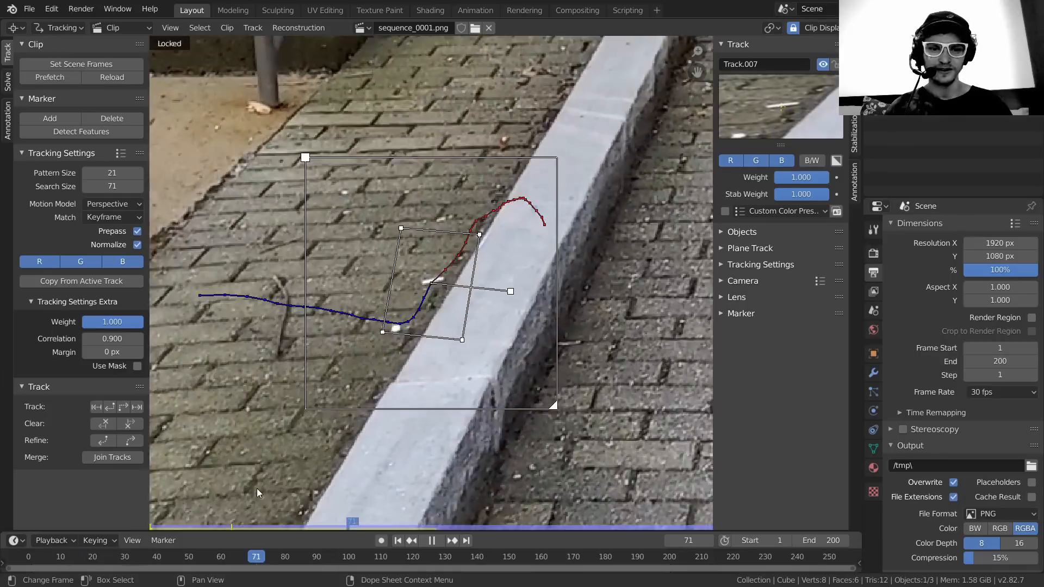
{"action": "key", "text": "space"}
{"action": "left_click", "coordinate": [443, 257]}
{"action": "key", "text": "shift+Left"}
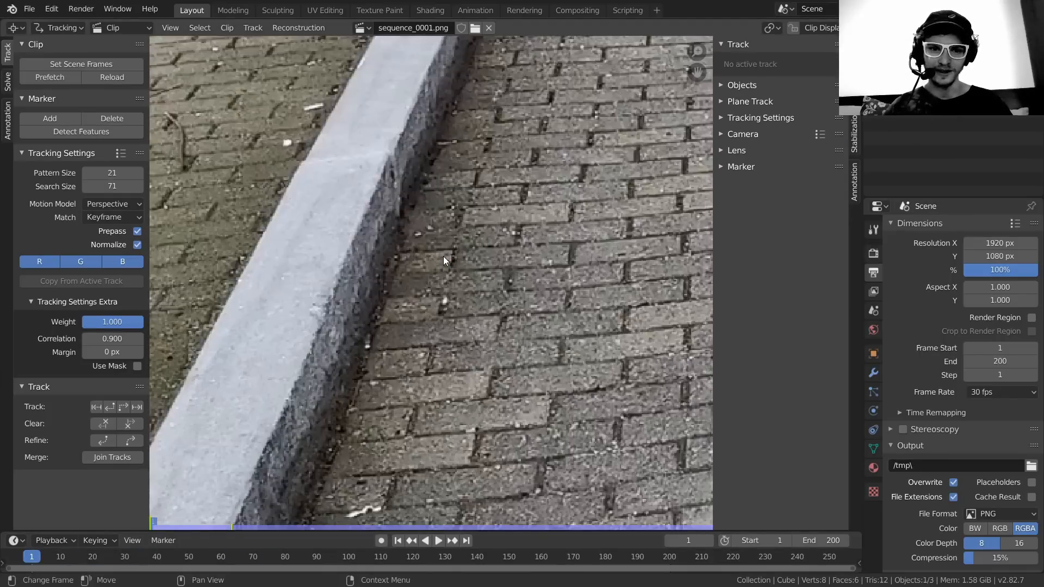
- Add a marker beside the small white speck in the paving between the stair railing and the left curb, and scale it up
{"action": "scroll", "coordinate": [439, 246], "scroll_direction": "down", "scroll_amount": 3}
{"action": "scroll", "coordinate": [486, 234], "scroll_direction": "up", "scroll_amount": 2}
{"action": "scroll", "coordinate": [486, 234], "scroll_direction": "up", "scroll_amount": 4}
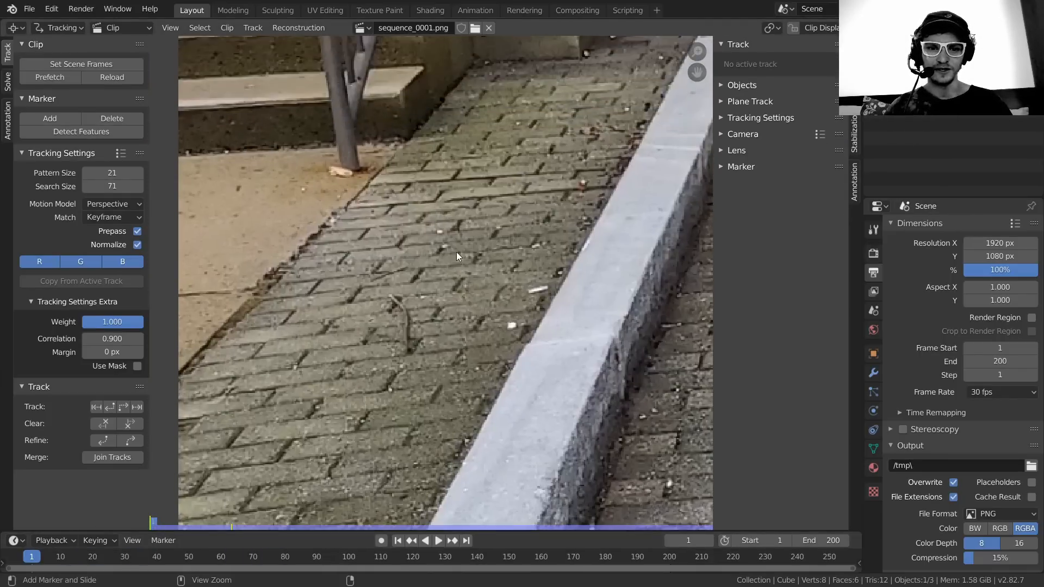
{"action": "left_click", "coordinate": [456, 237], "text": "ctrl"}
{"action": "key", "text": "s"}
{"action": "left_click", "coordinate": [552, 312]}
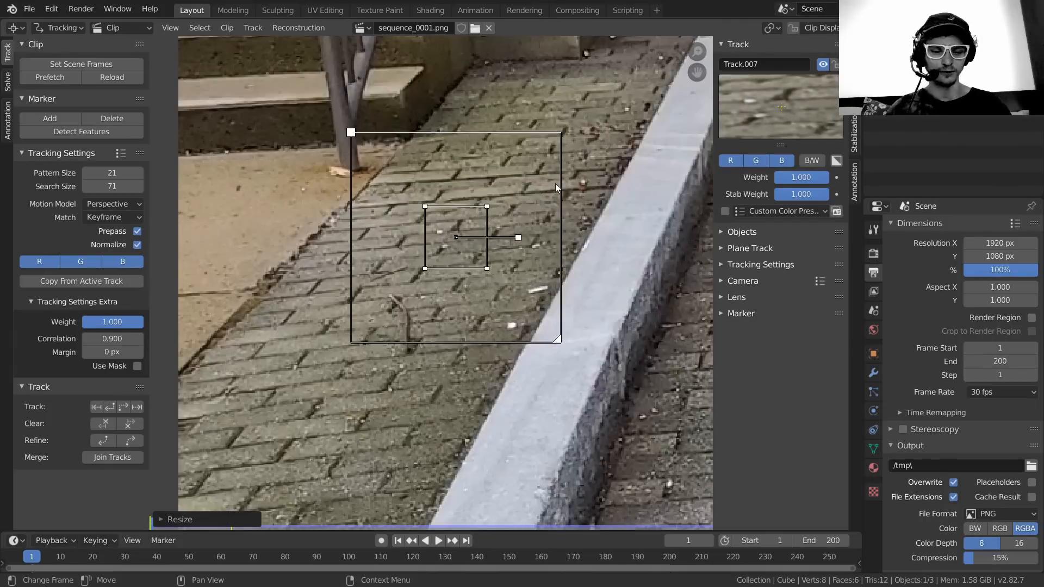
- Track the marker outside the left curb forward to frame 97, lock the track and return to frame 1
{"action": "key", "text": "l"}
{"action": "key", "text": "ctrl+t"}
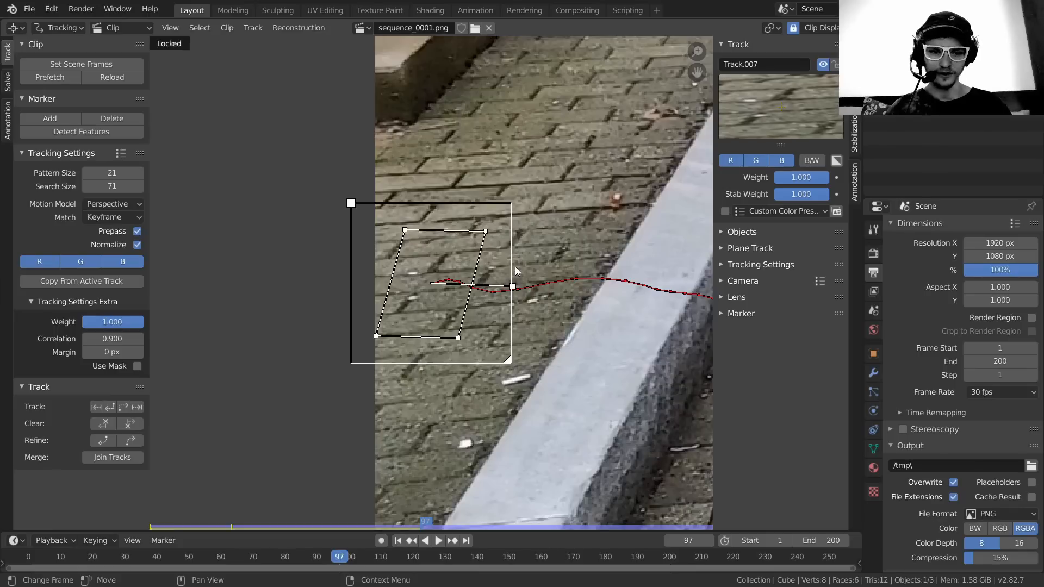
{"action": "key", "text": "ctrl+l"}
{"action": "key", "text": "shift+Left"}
{"action": "scroll", "coordinate": [515, 267], "scroll_direction": "down", "scroll_amount": 4}
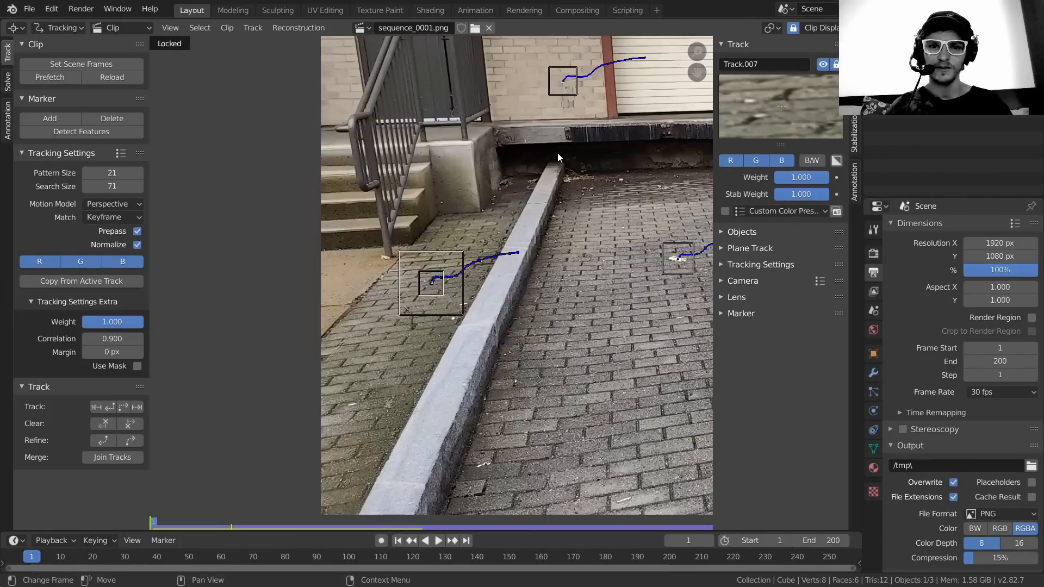
- Add a marker on the paving between the yellow patch and the white patch, scale it up and tighten its search area
{"action": "middle_click_drag", "start_coordinate": [606, 93], "coordinate": [452, 250]}
{"action": "scroll", "coordinate": [430, 275], "scroll_direction": "up", "scroll_amount": 3}
{"action": "middle_click_drag", "start_coordinate": [402, 145], "coordinate": [430, 311]}
{"action": "scroll", "coordinate": [430, 311], "scroll_direction": "down", "scroll_amount": 1}
{"action": "middle_click_drag", "start_coordinate": [487, 348], "coordinate": [330, 222]}
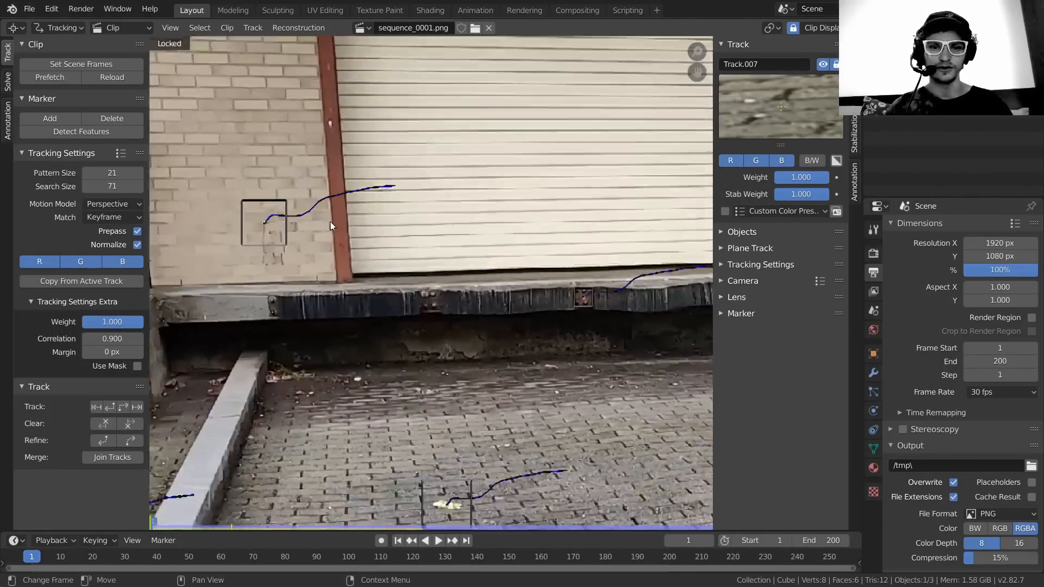
{"action": "scroll", "coordinate": [330, 220], "scroll_direction": "down", "scroll_amount": 3}
{"action": "middle_click_drag", "start_coordinate": [506, 317], "coordinate": [406, 324]}
{"action": "scroll", "coordinate": [319, 212], "scroll_direction": "up", "scroll_amount": 5}
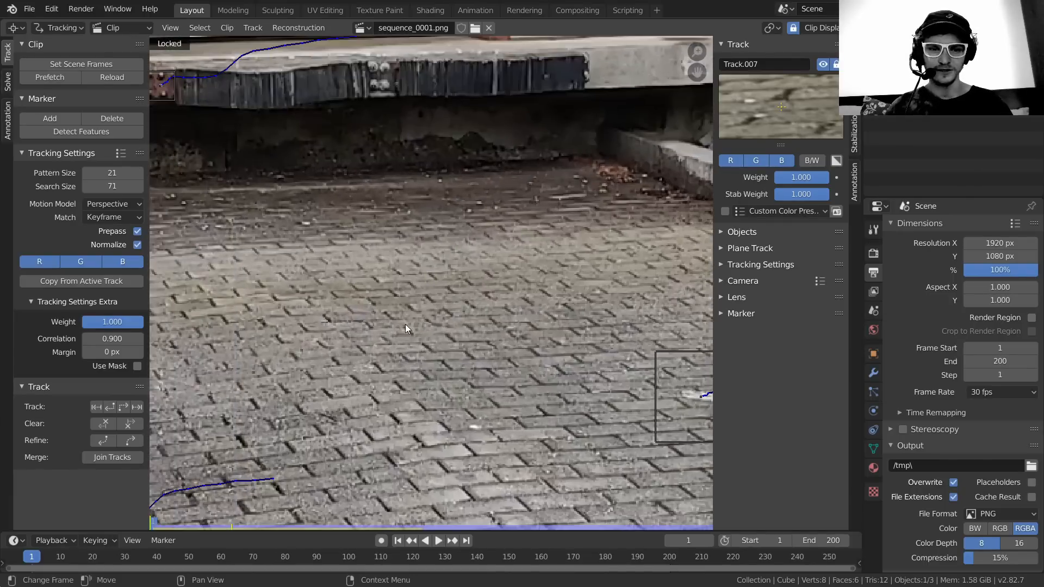
{"action": "left_click", "coordinate": [422, 344], "text": "ctrl"}
{"action": "key", "text": "s"}
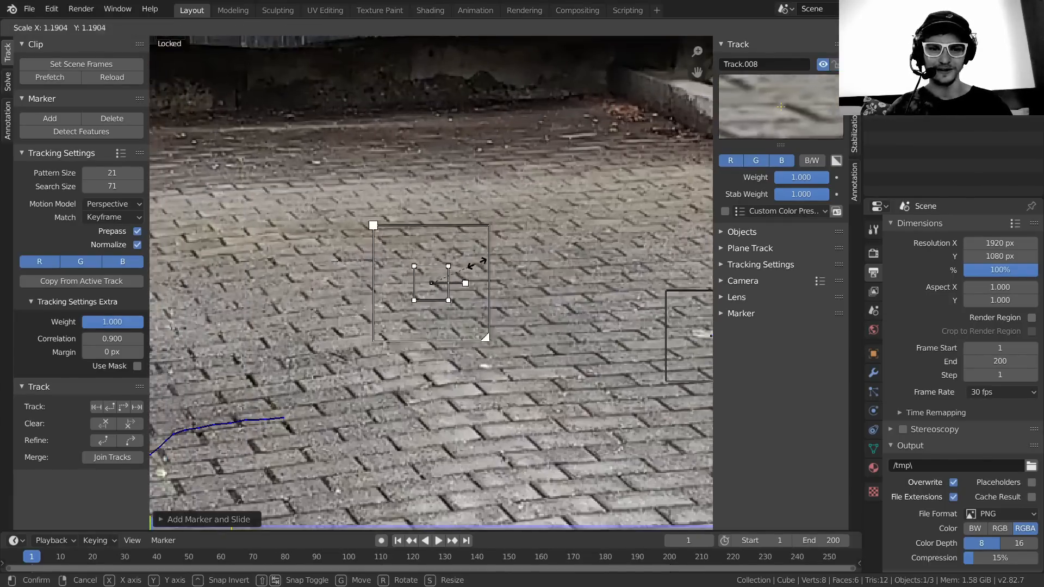
{"action": "left_click", "coordinate": [567, 401]}
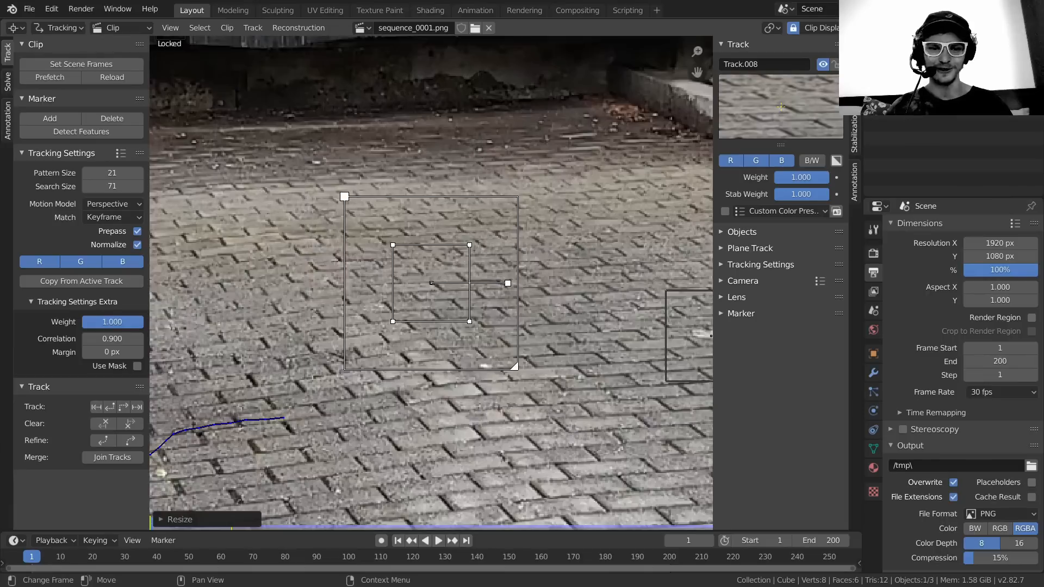
- Track the central paving marker forward, enlarge its search area at frame 144 and continue tracking to frame 199
{"action": "key", "text": "ctrl+t"}
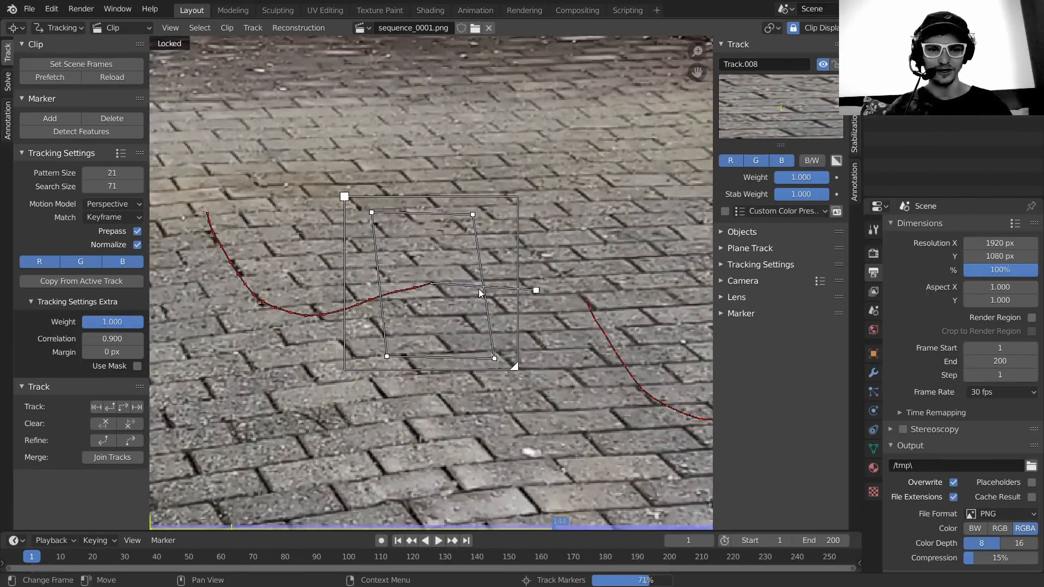
{"action": "key", "text": "Left"}
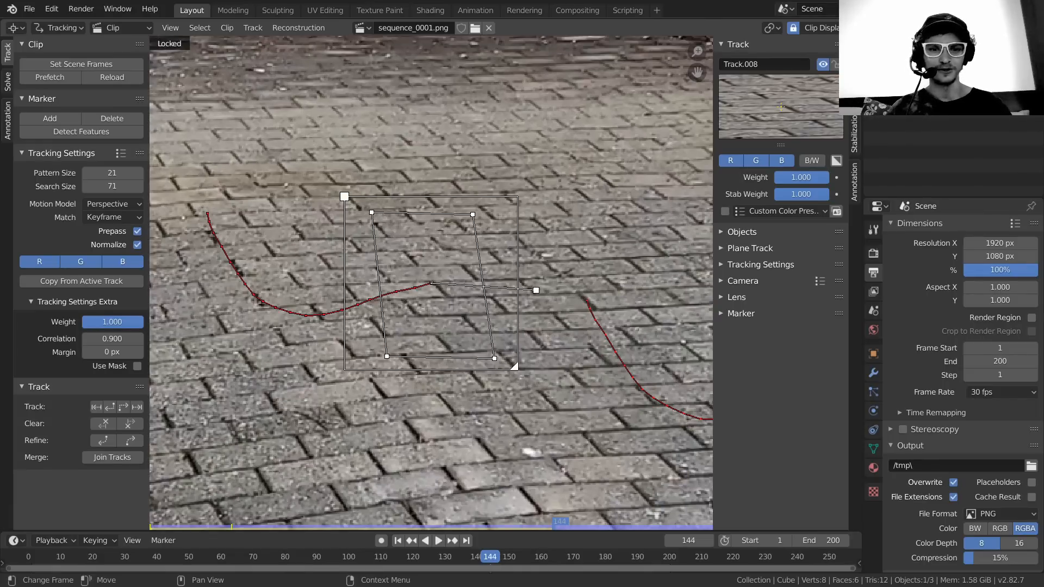
{"action": "key", "text": "ctrl+t"}
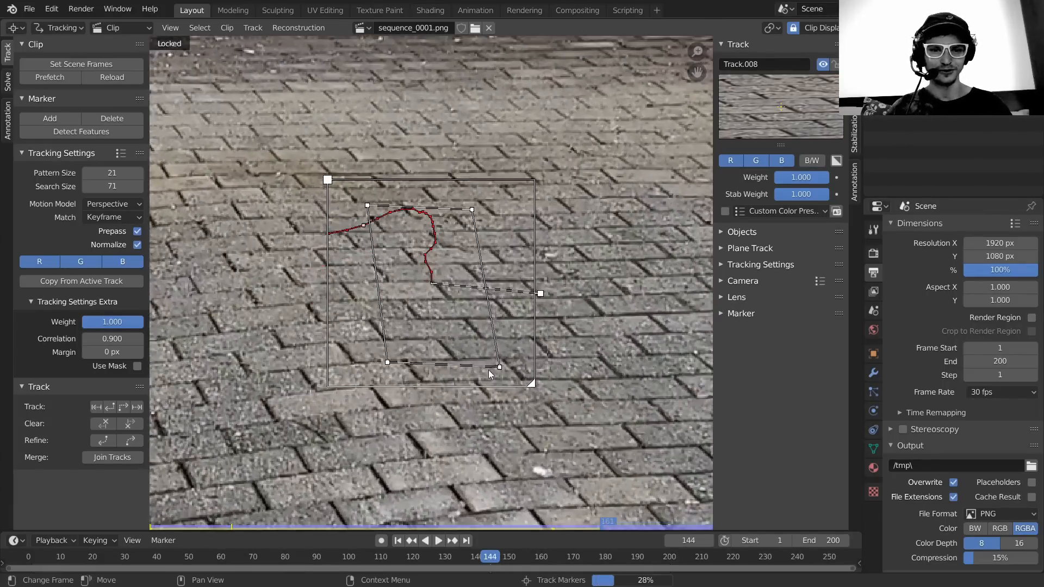
{"action": "key", "text": "Caps_Lock"}
{"action": "key", "text": "Caps_Lock"}
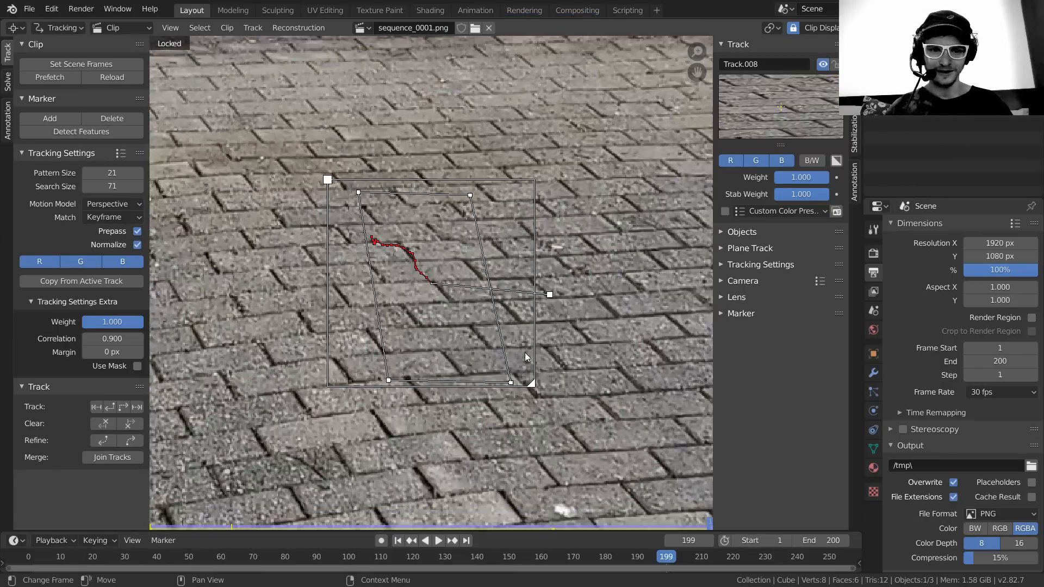
- Scale the marker down at frame 199, enlarge its search area at frame 200, lock the track and return to frame 1
{"action": "key", "text": "s"}
{"action": "left_click", "coordinate": [514, 321]}
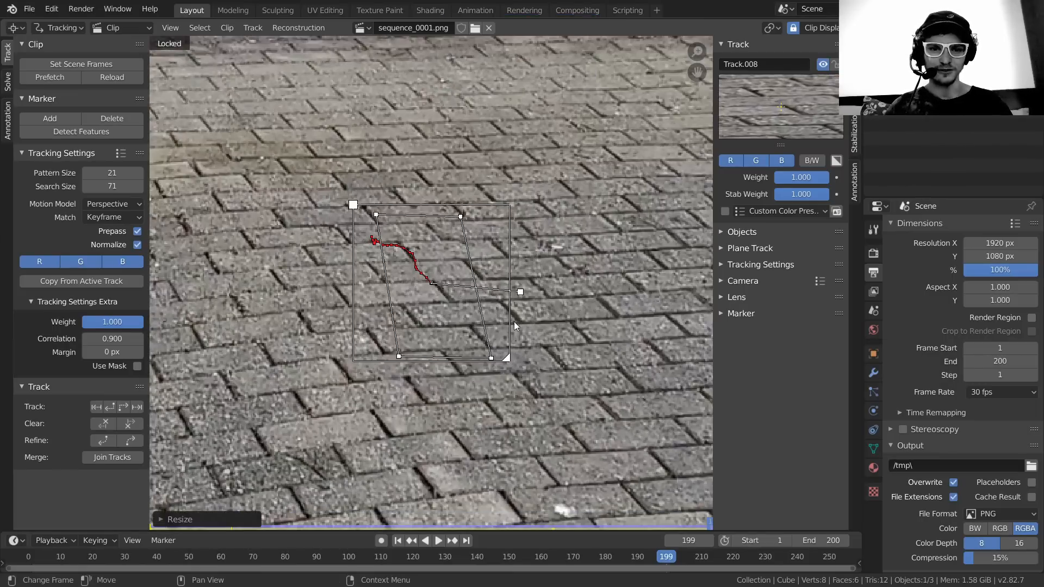
{"action": "key", "text": "Right"}
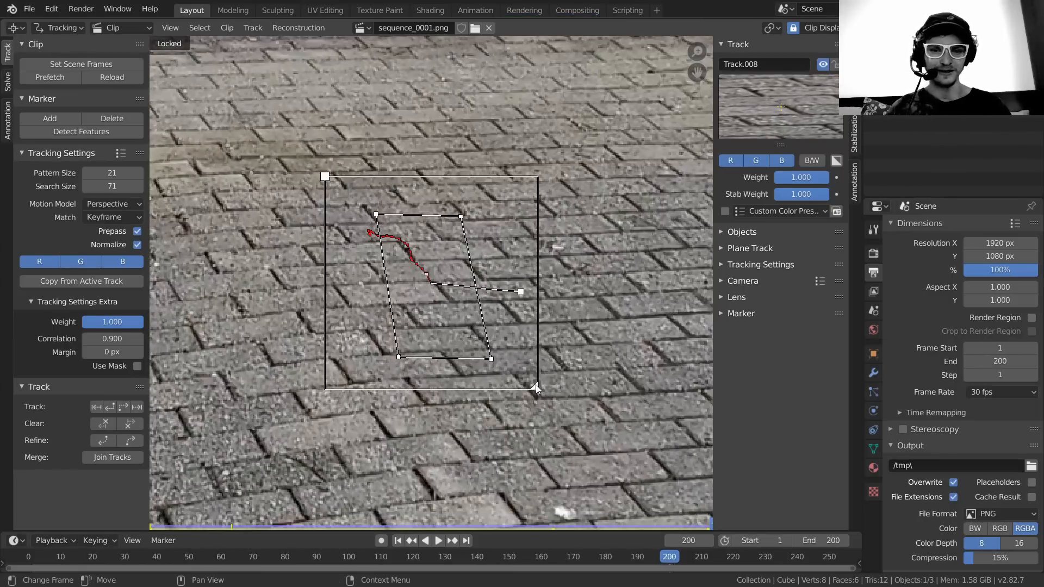
{"action": "key", "text": "shift+Left"}
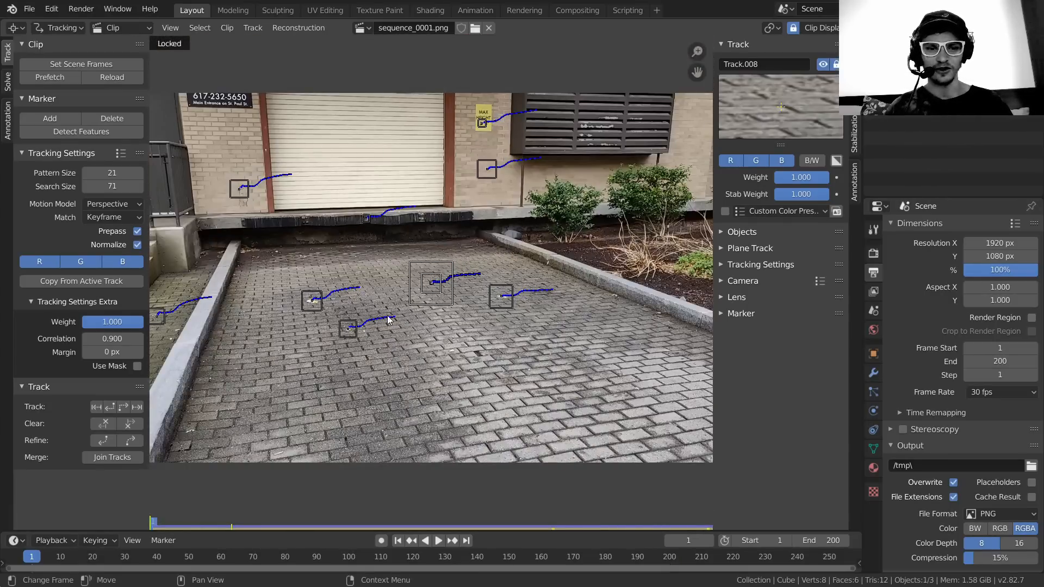
- Add a marker on the brick joints between the left curb and the yellow patch, and scale it up
{"action": "scroll", "coordinate": [389, 320], "scroll_direction": "up", "scroll_amount": 5}
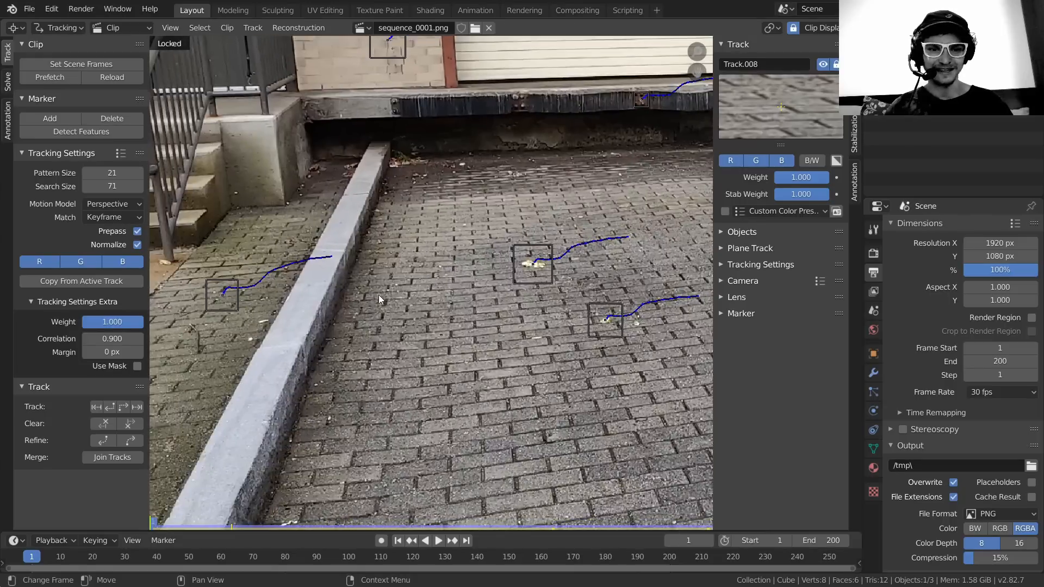
{"action": "scroll", "coordinate": [421, 332], "scroll_direction": "up", "scroll_amount": 4}
{"action": "left_click", "coordinate": [425, 353], "text": "ctrl"}
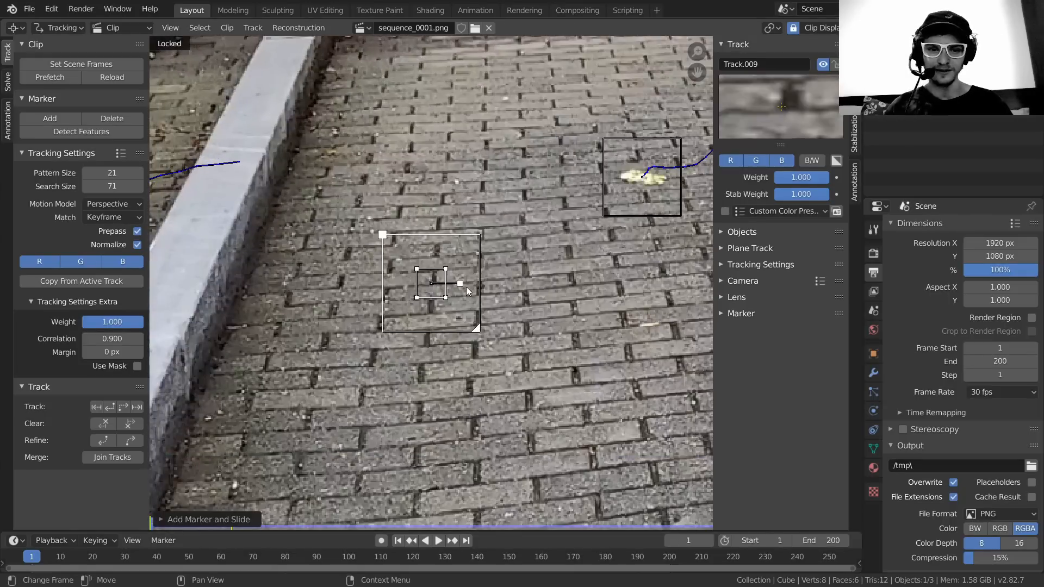
{"action": "key", "text": "s"}
{"action": "left_click", "coordinate": [573, 286]}
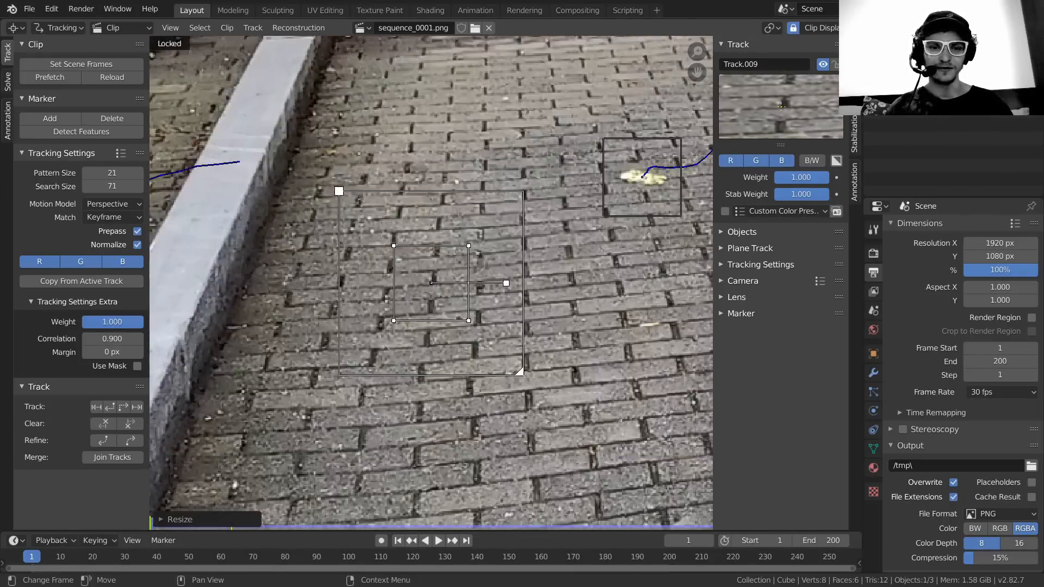
- Track the brick joint marker forward with a larger search area at frame 112, lock the track at frame 170 and return to frame 1
{"action": "key", "text": "ctrl+t"}
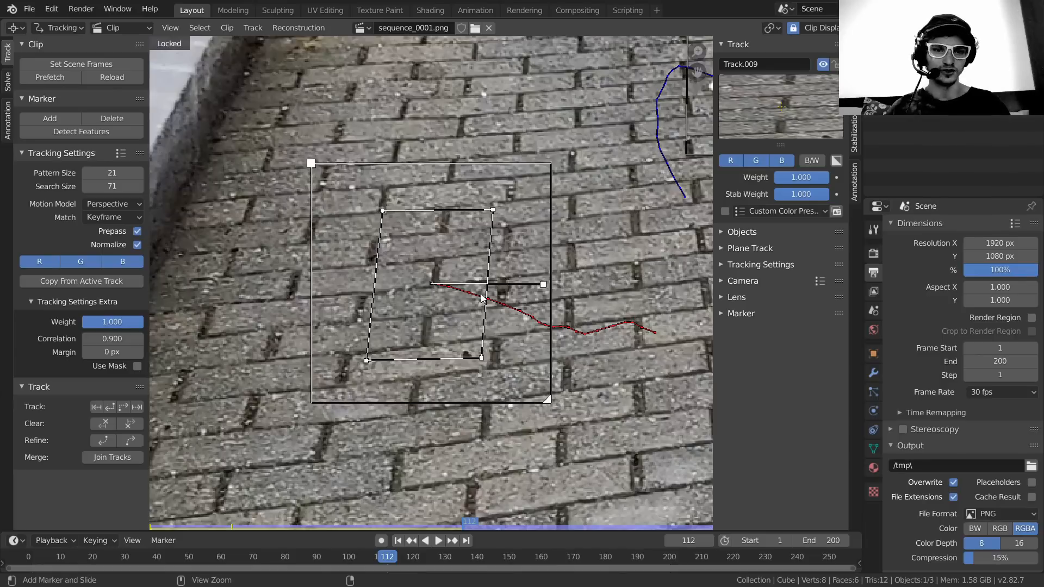
{"action": "key", "text": "ctrl+t"}
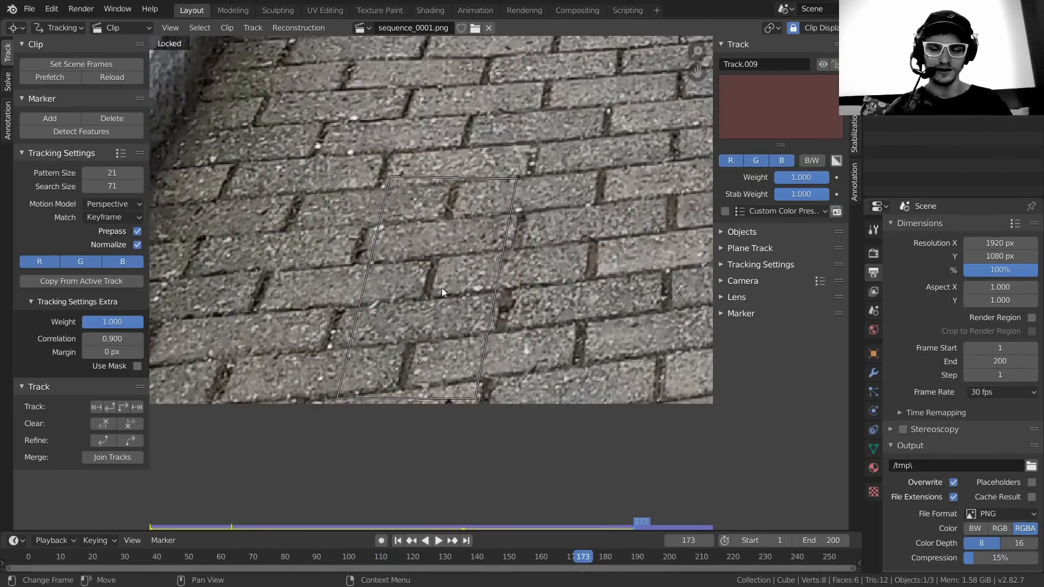
{"action": "key", "text": "Left"}
{"action": "key", "text": "Left"}
{"action": "key", "text": "Left"}
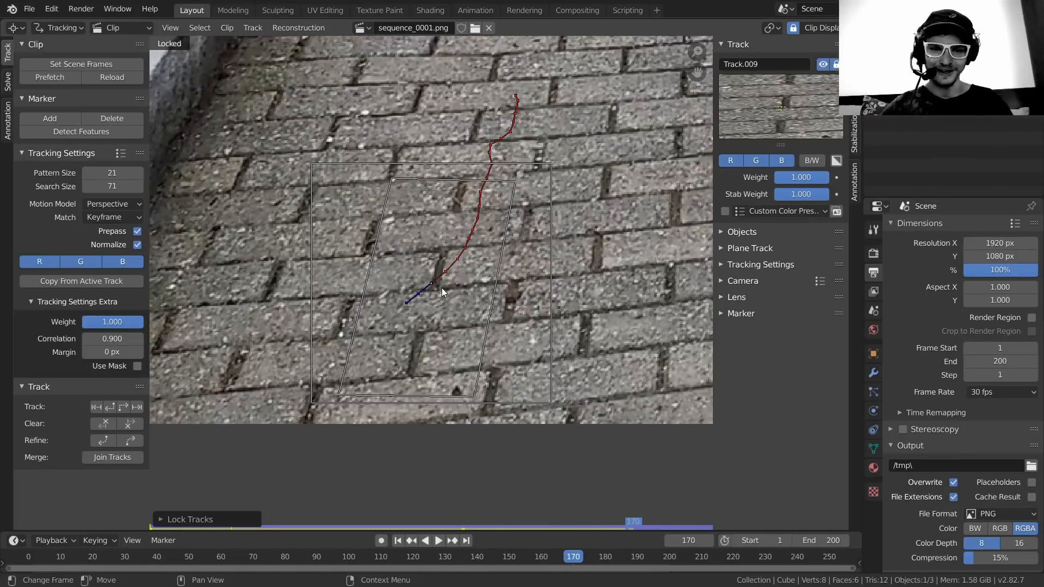
{"action": "key", "text": "shift+Left"}
- Add a scaled-up marker on the dark gap in the right foreground paving, track it forward to frame 74, lock it and return to frame 1
{"action": "key", "text": "f"}
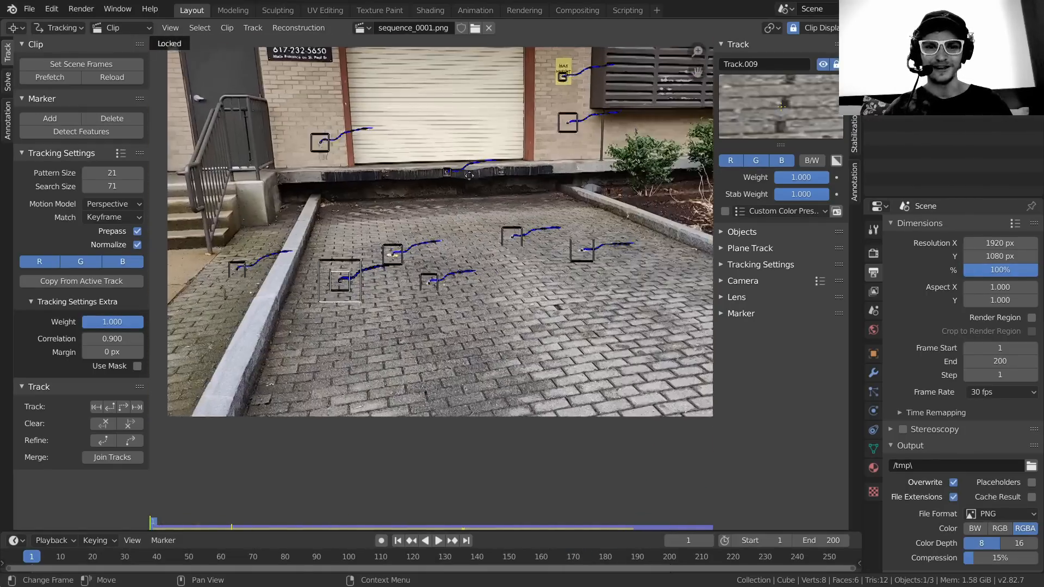
{"action": "scroll", "coordinate": [470, 176], "scroll_direction": "up", "scroll_amount": 5}
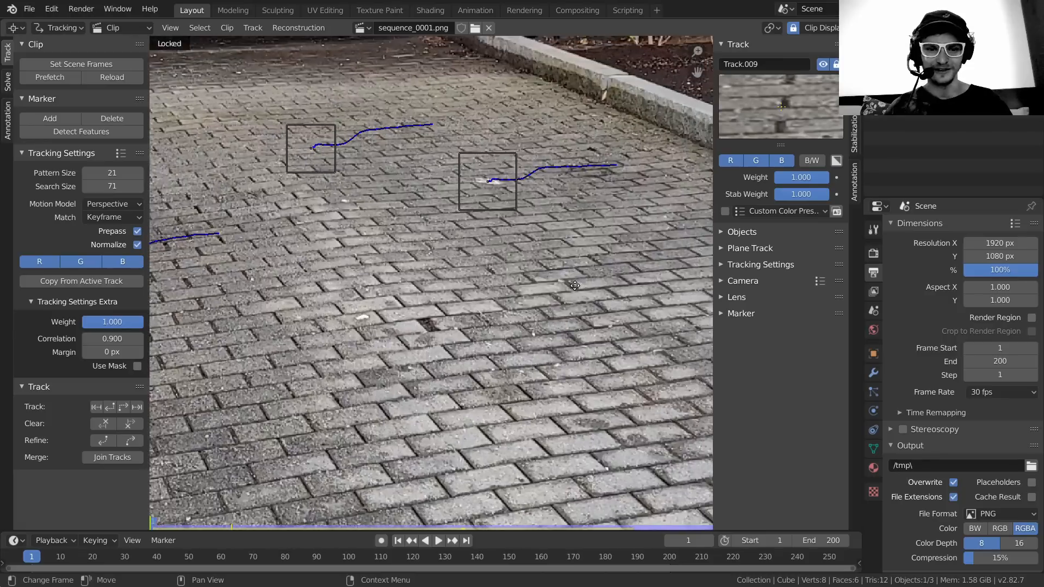
{"action": "left_click", "coordinate": [427, 326], "text": "ctrl"}
{"action": "key", "text": "s"}
{"action": "left_click", "coordinate": [502, 266]}
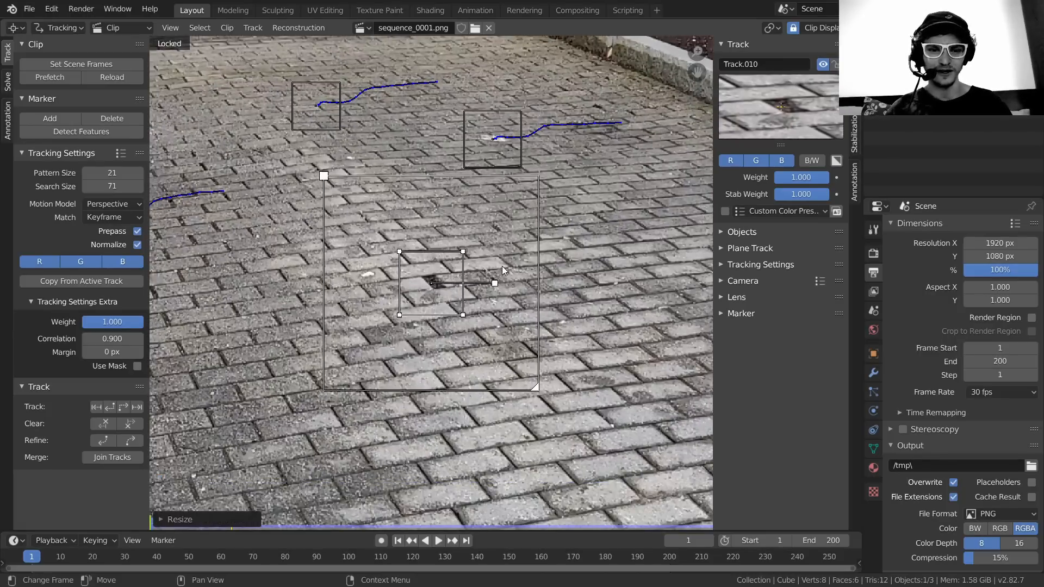
{"action": "key", "text": "ctrl+t"}
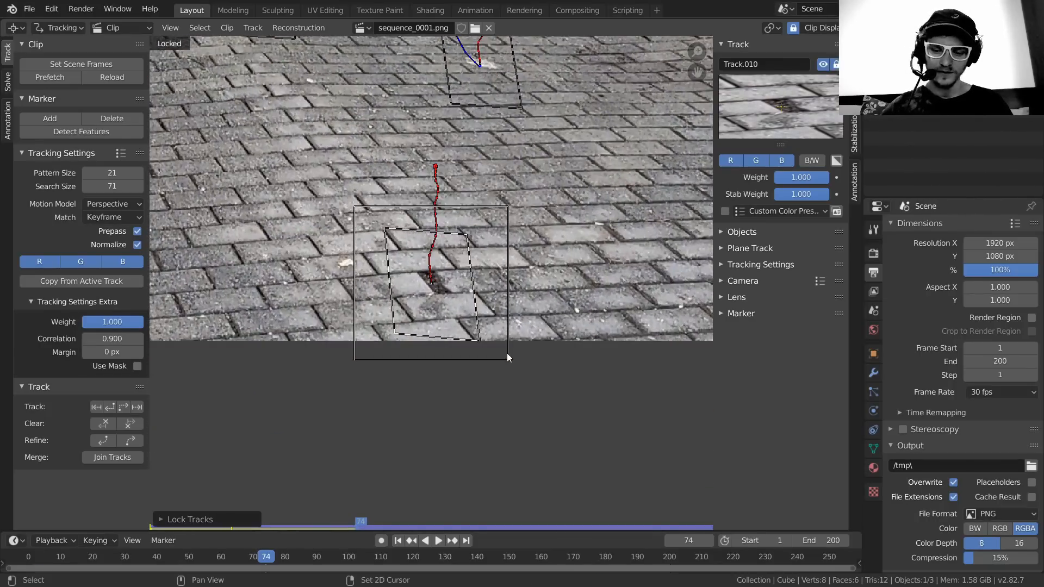
{"action": "key", "text": "shift+Left"}
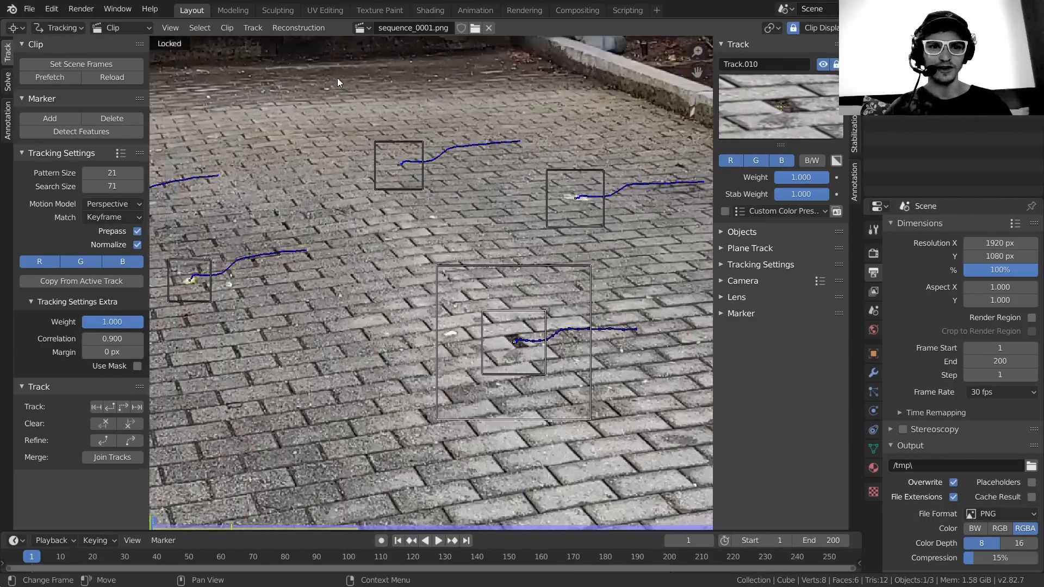
- Add a marker on the right four-bolt bracket of the dock bumper and scale it to fit the bolts
{"action": "middle_click_drag", "start_coordinate": [337, 78], "coordinate": [426, 237]}
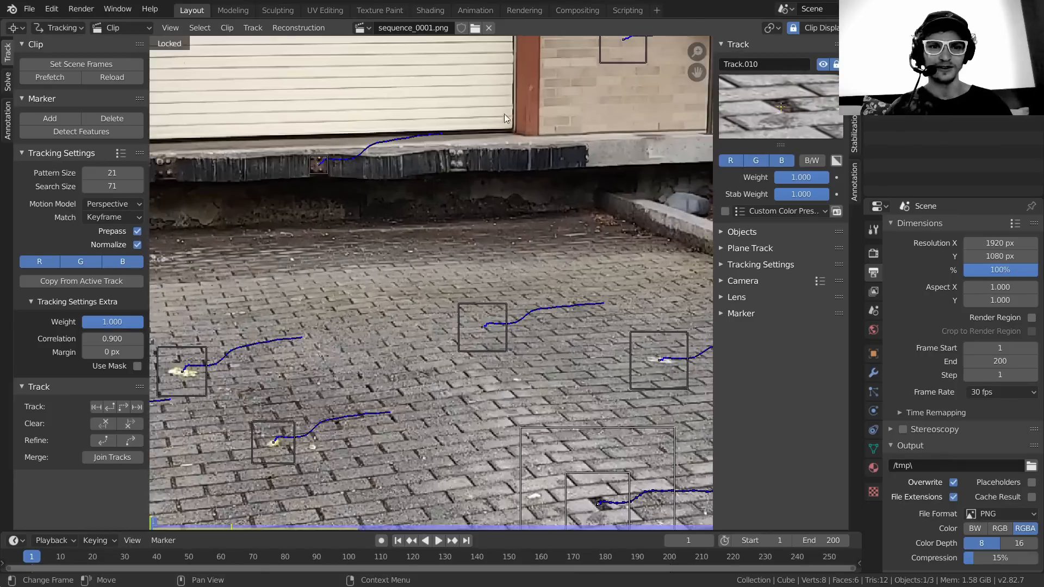
{"action": "middle_click_drag", "start_coordinate": [552, 149], "coordinate": [485, 234]}
{"action": "scroll", "coordinate": [481, 237], "scroll_direction": "up", "scroll_amount": 4}
{"action": "middle_click_drag", "start_coordinate": [366, 208], "coordinate": [489, 302]}
{"action": "scroll", "coordinate": [479, 304], "scroll_direction": "up", "scroll_amount": 2}
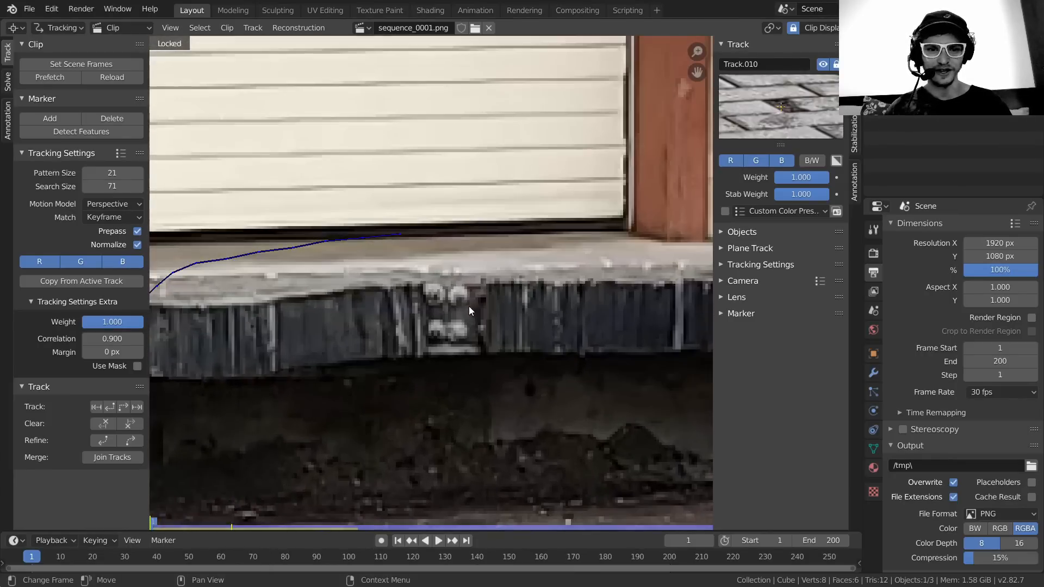
{"action": "left_click", "coordinate": [453, 309], "text": "ctrl"}
{"action": "key", "text": "s"}
{"action": "left_click", "coordinate": [507, 273]}
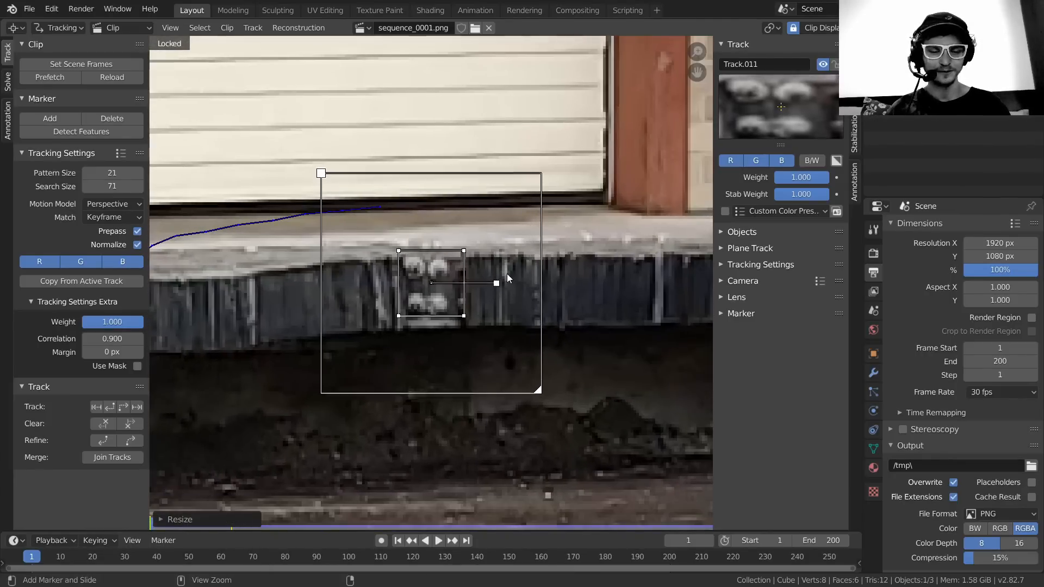
- Track the bumper bracket marker forward to frame 200, lock the track and return to frame 1
{"action": "key", "text": "ctrl+t"}
{"action": "key", "text": "ctrl+l"}
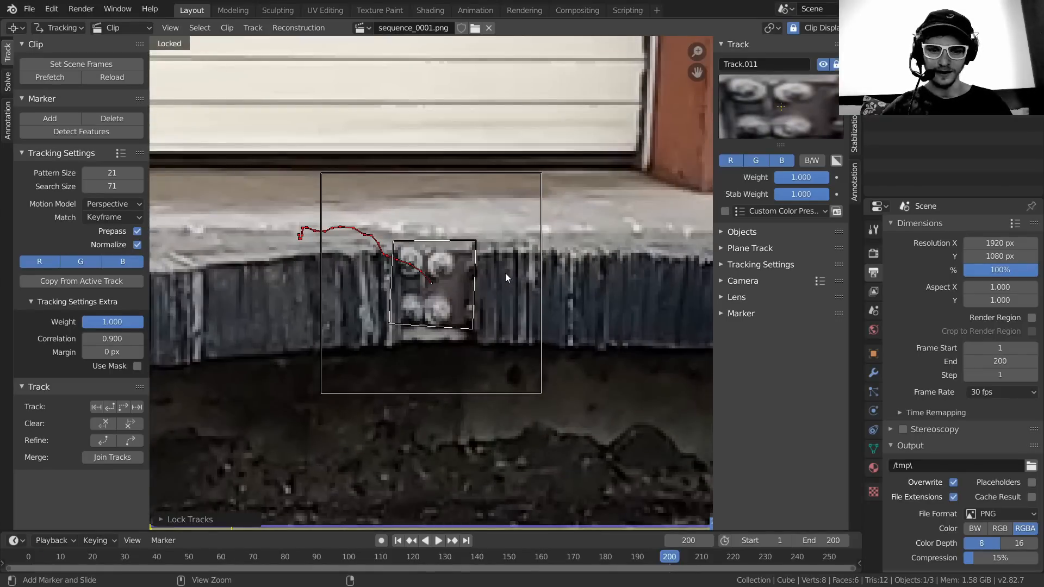
{"action": "key", "text": "shift+Left"}
{"action": "scroll", "coordinate": [496, 271], "scroll_direction": "down", "scroll_amount": 5}
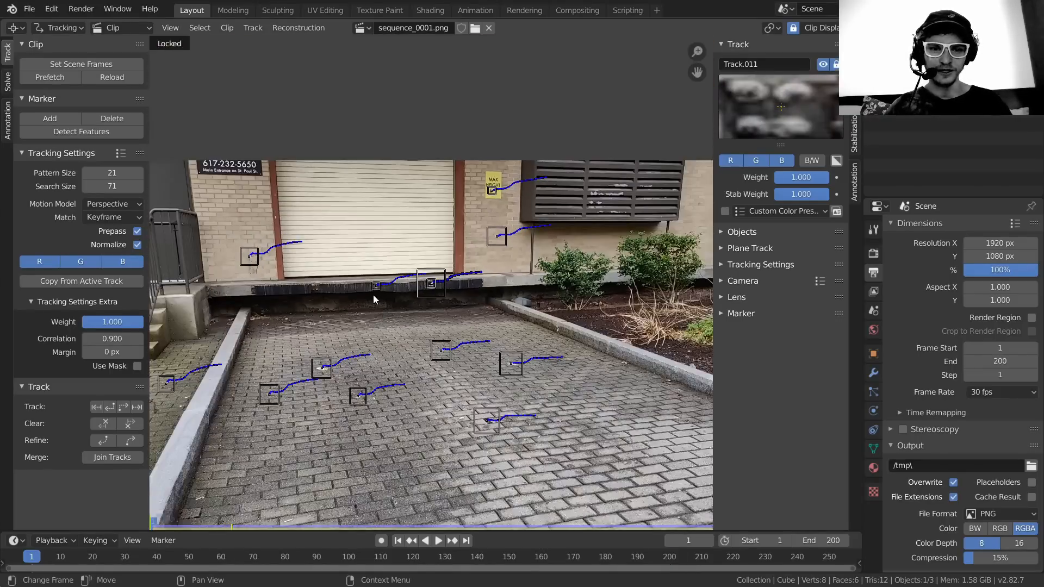
{"action": "scroll", "coordinate": [523, 269], "scroll_direction": "up", "scroll_amount": 8}
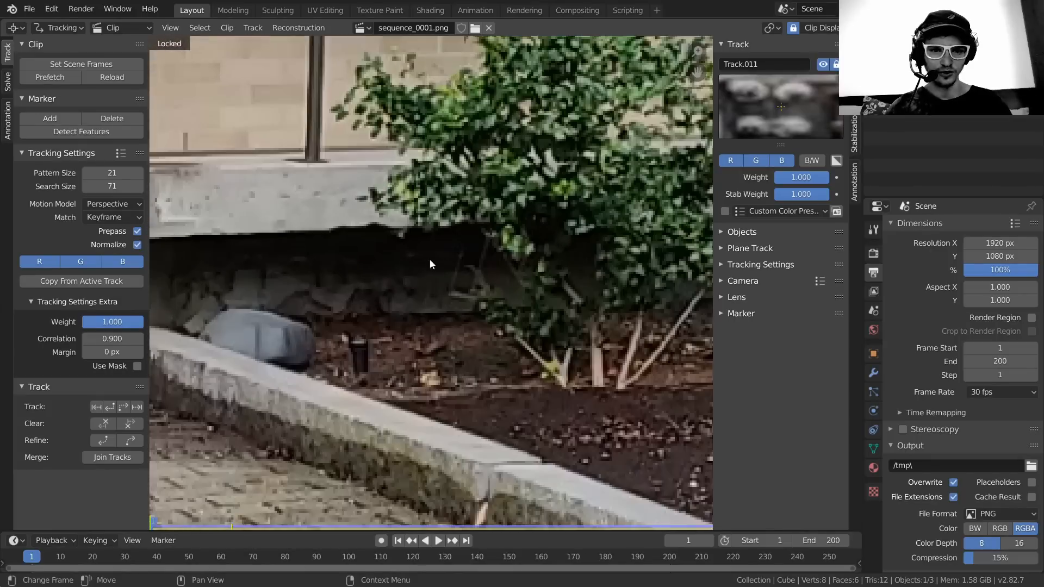
- Add a marker on the small white paint patch on the wall vent louvres and scale it up around the patch
{"action": "middle_click_drag", "start_coordinate": [411, 131], "coordinate": [456, 341]}
{"action": "scroll", "coordinate": [548, 199], "scroll_direction": "down", "scroll_amount": 3}
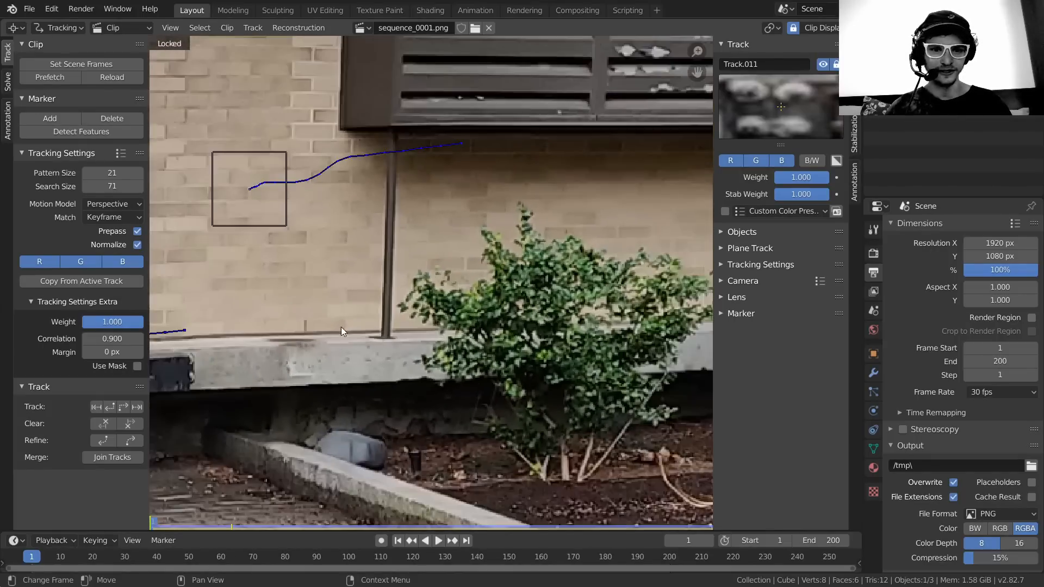
{"action": "scroll", "coordinate": [428, 276], "scroll_direction": "up", "scroll_amount": 8}
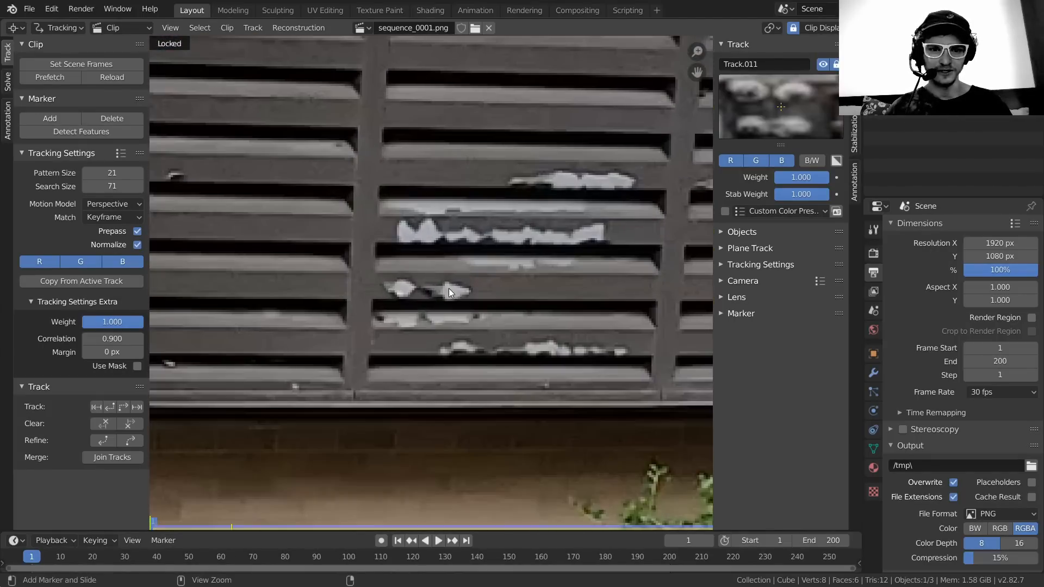
{"action": "left_click", "coordinate": [449, 288], "text": "ctrl"}
{"action": "key", "text": "s"}
{"action": "left_click", "coordinate": [495, 214]}
- Track the vent paint marker forward, step back to frame 109, lock the track and return to frame 1
{"action": "key", "text": "ctrl+t"}
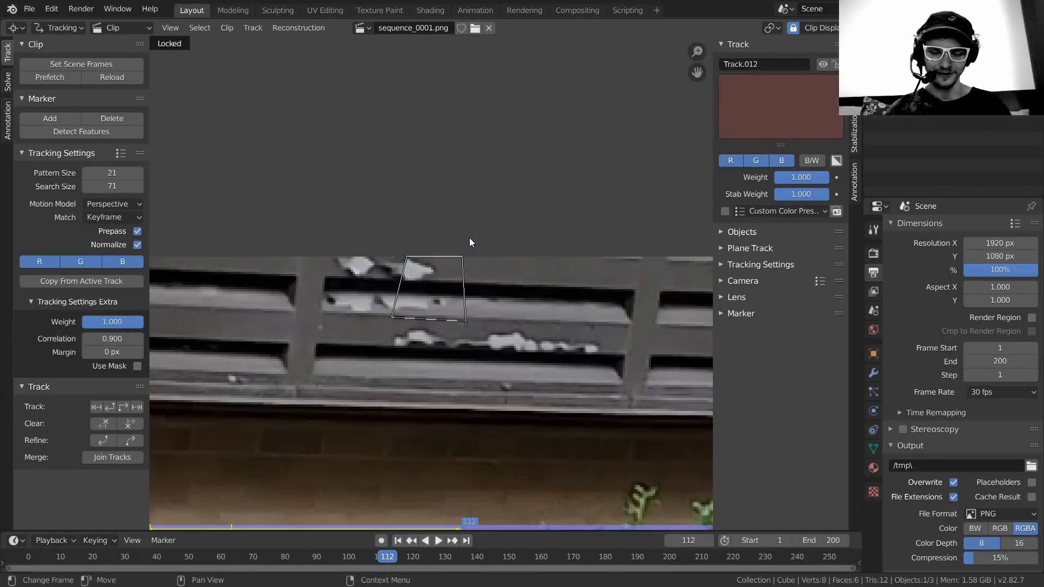
{"action": "key", "text": "Left"}
{"action": "key", "text": "Left"}
{"action": "key", "text": "Left"}
{"action": "key", "text": "ctrl+l"}
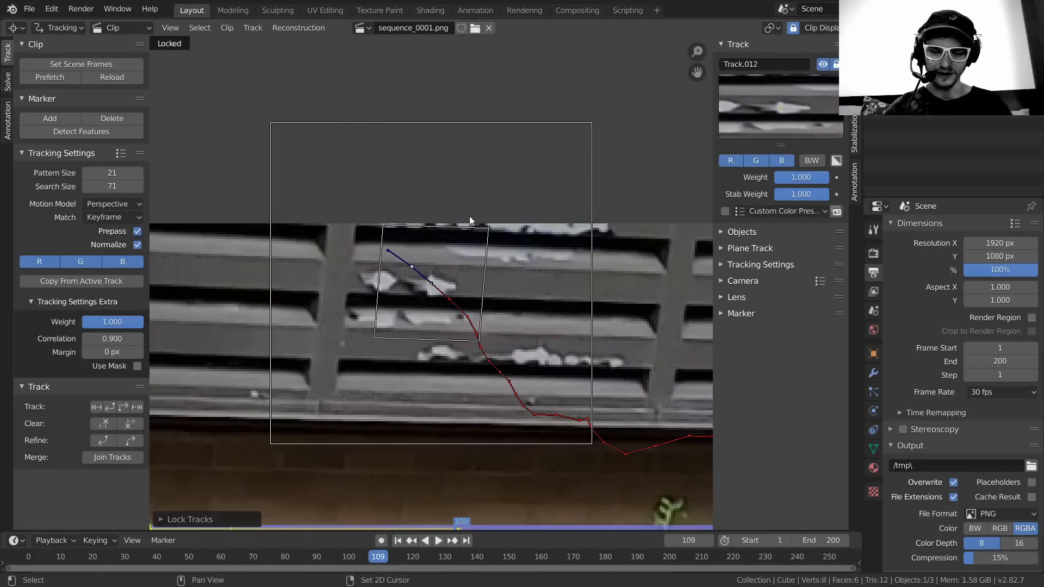
{"action": "key", "text": "shift+Left"}
{"action": "scroll", "coordinate": [463, 230], "scroll_direction": "down", "scroll_amount": 5}
{"action": "scroll", "coordinate": [431, 353], "scroll_direction": "down", "scroll_amount": 1}
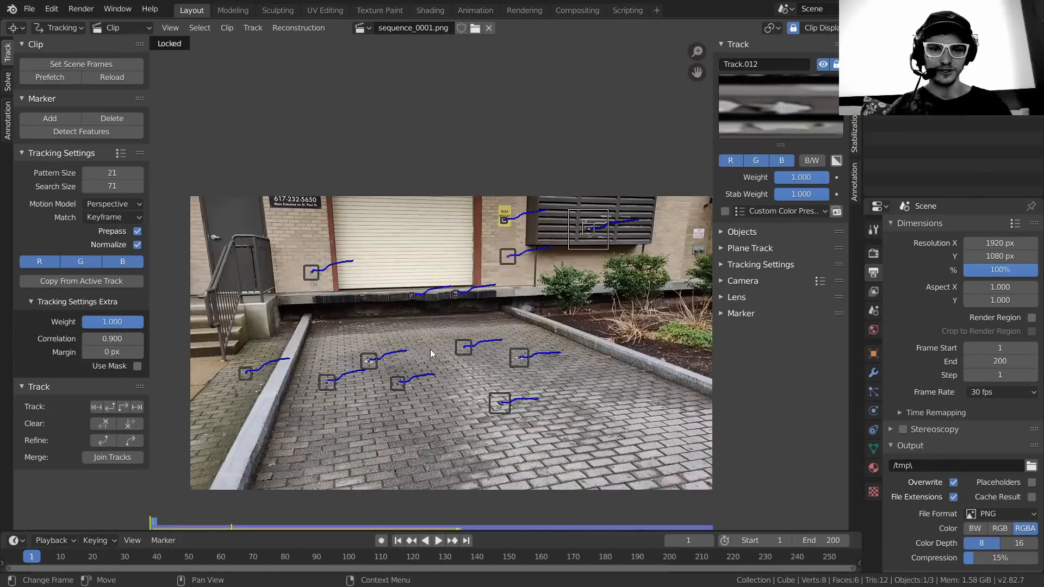
- At frame 200, add a scaled-up marker on the far paving bricks near the left curb and reduce its search area
{"action": "left_click_drag", "start_coordinate": [158, 556], "coordinate": [253, 543]}
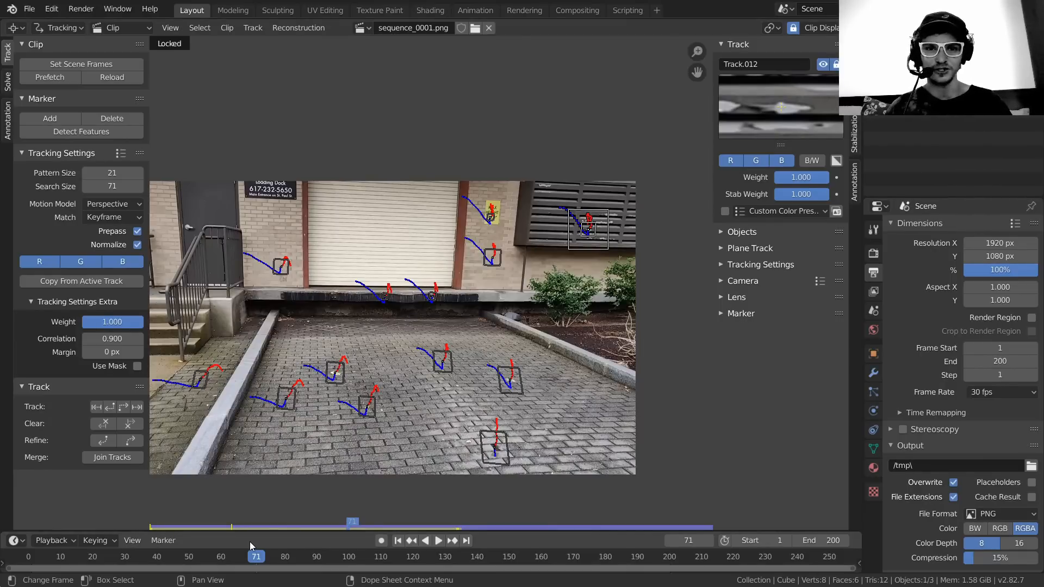
{"action": "key", "text": "shift+Right"}
{"action": "scroll", "coordinate": [423, 288], "scroll_direction": "up", "scroll_amount": 1}
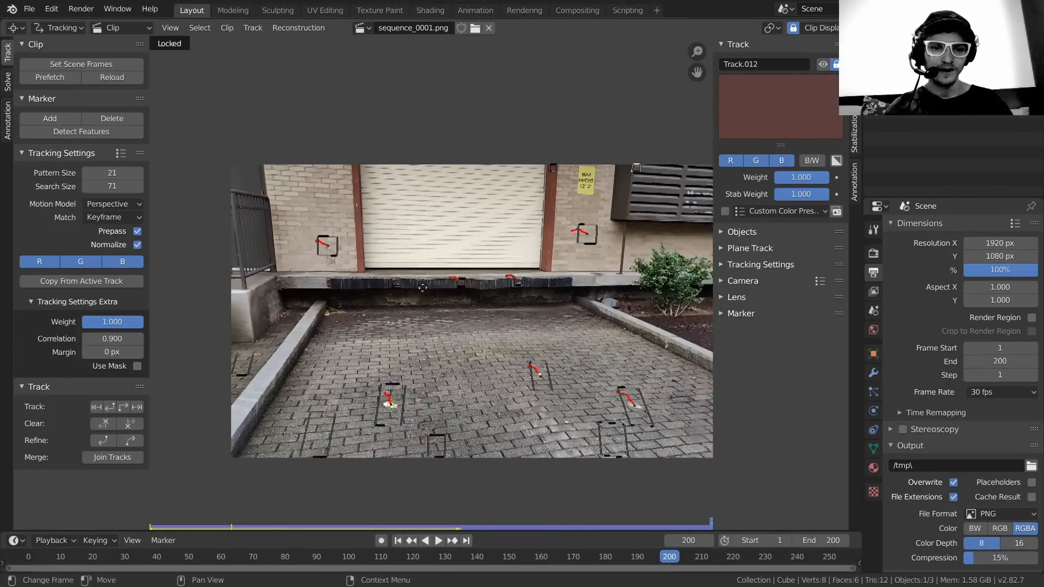
{"action": "middle_click_drag", "start_coordinate": [423, 288], "coordinate": [436, 270]}
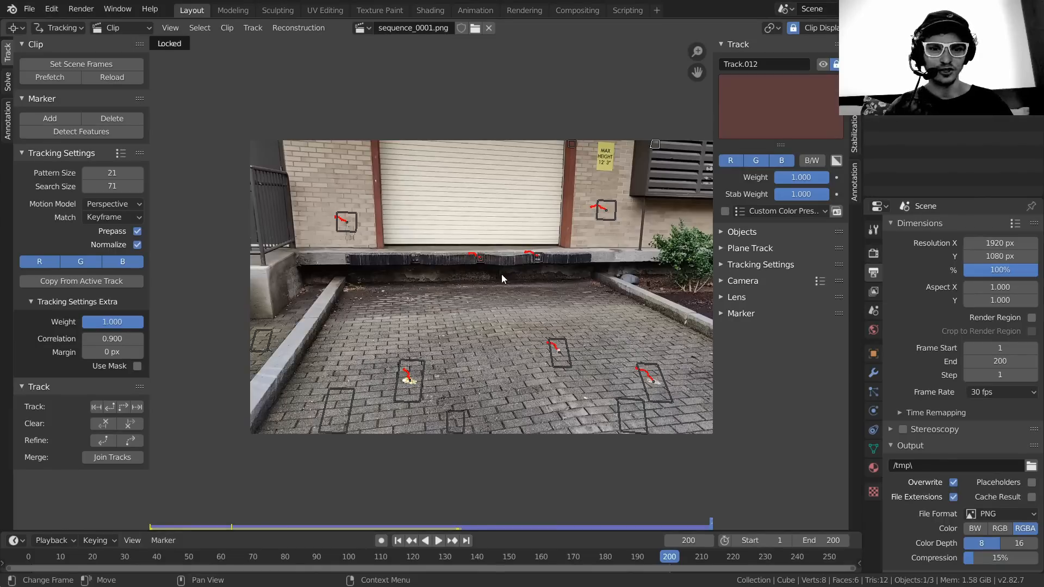
{"action": "scroll", "coordinate": [433, 285], "scroll_direction": "up", "scroll_amount": 4}
{"action": "scroll", "coordinate": [442, 256], "scroll_direction": "up", "scroll_amount": 2}
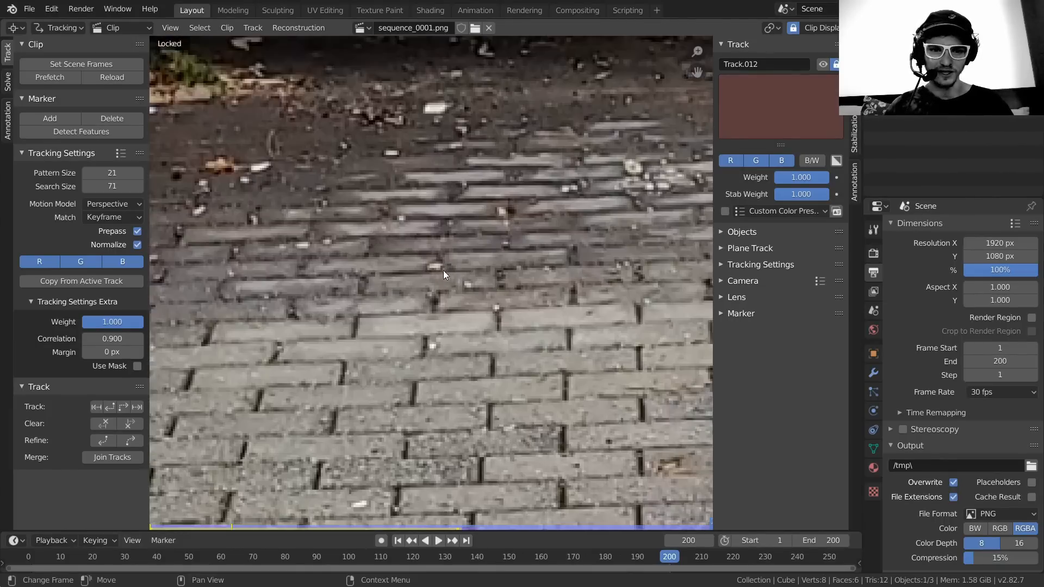
{"action": "left_click", "coordinate": [429, 281], "text": "ctrl"}
{"action": "key", "text": "s"}
{"action": "left_click", "coordinate": [531, 254]}
{"action": "scroll", "coordinate": [531, 251], "scroll_direction": "down", "scroll_amount": 4}
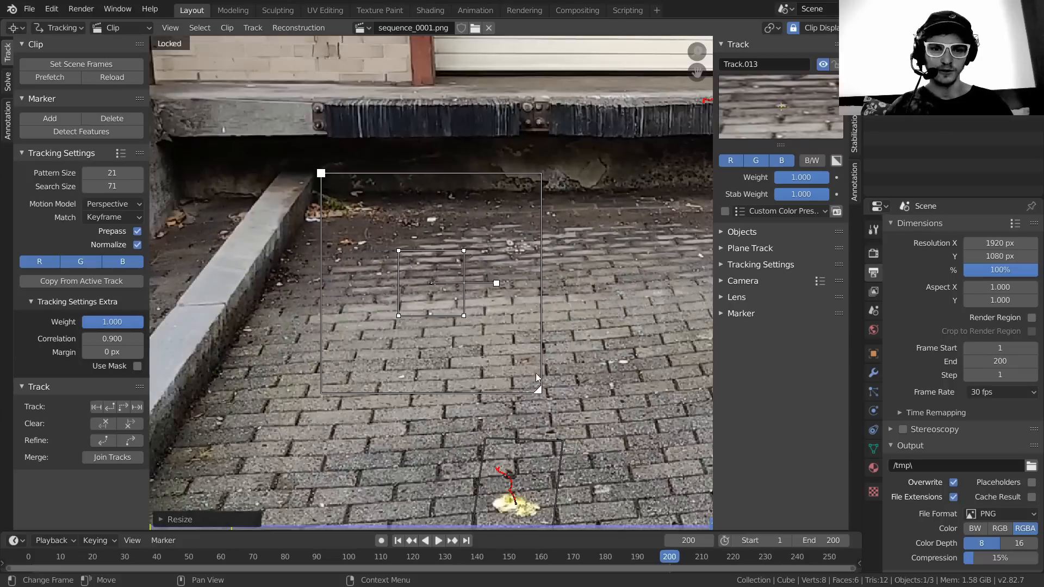
{"action": "left_click_drag", "start_coordinate": [539, 391], "coordinate": [499, 347]}
- Track the far paving marker backward from frame 200 to frame 1 and lock the track
{"action": "scroll", "coordinate": [471, 326], "scroll_direction": "up", "scroll_amount": 2}
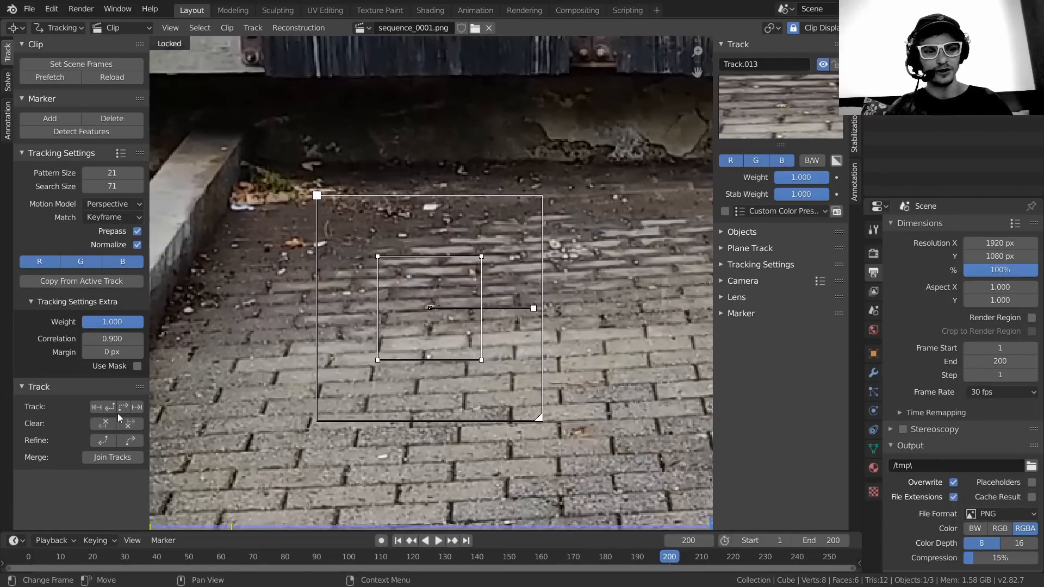
{"action": "key", "text": "shift+ctrl+t"}
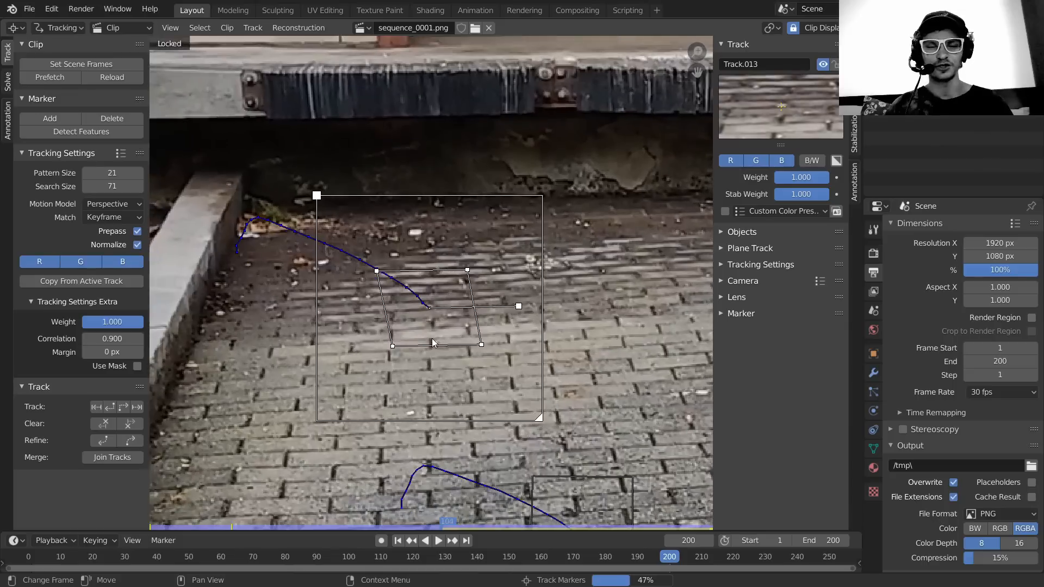
{"action": "scroll", "coordinate": [448, 338], "scroll_direction": "down", "scroll_amount": 6}
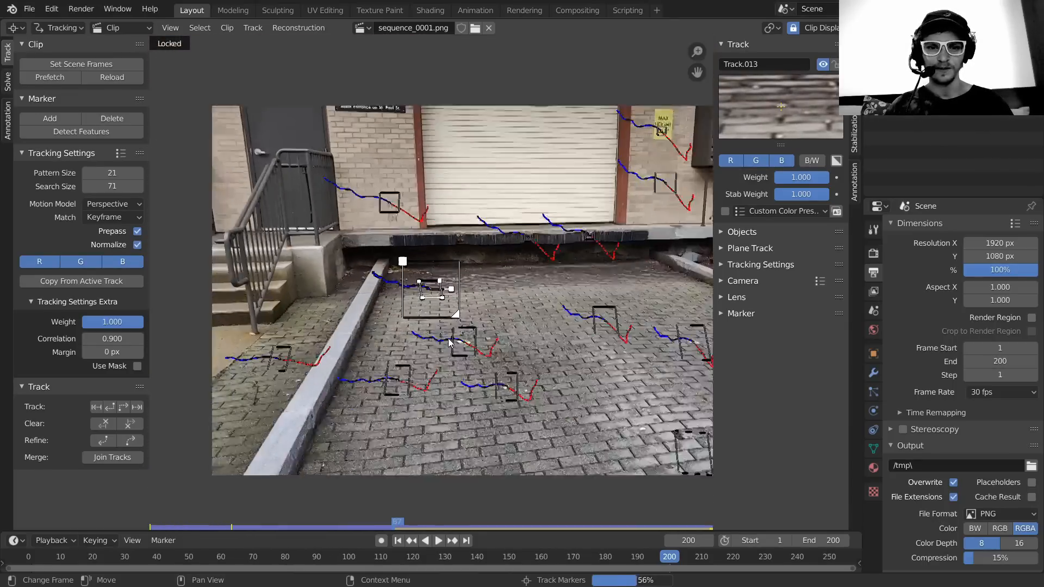
{"action": "scroll", "coordinate": [466, 339], "scroll_direction": "up", "scroll_amount": 7}
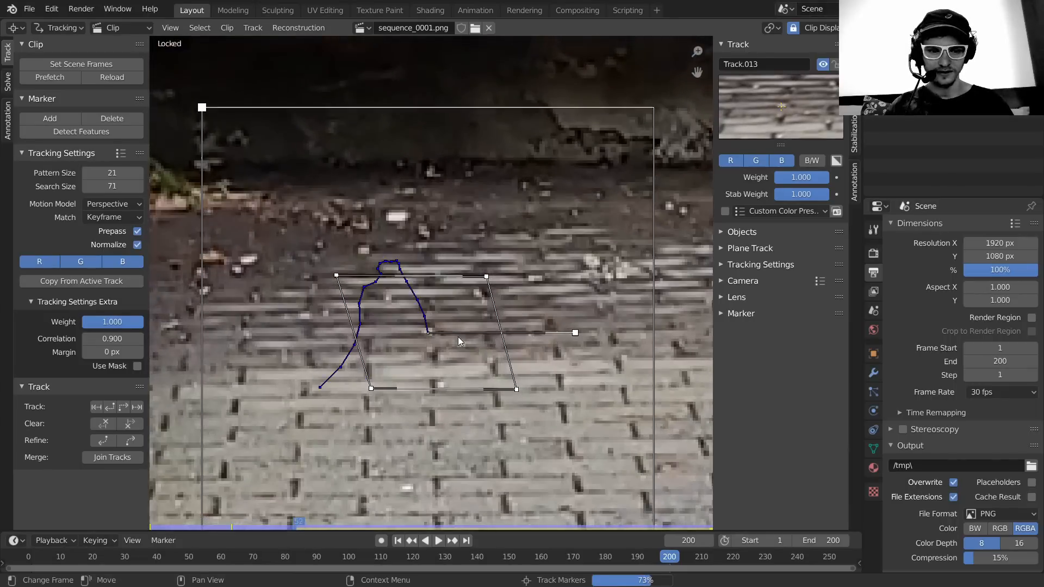
{"action": "scroll", "coordinate": [458, 337], "scroll_direction": "down", "scroll_amount": 6}
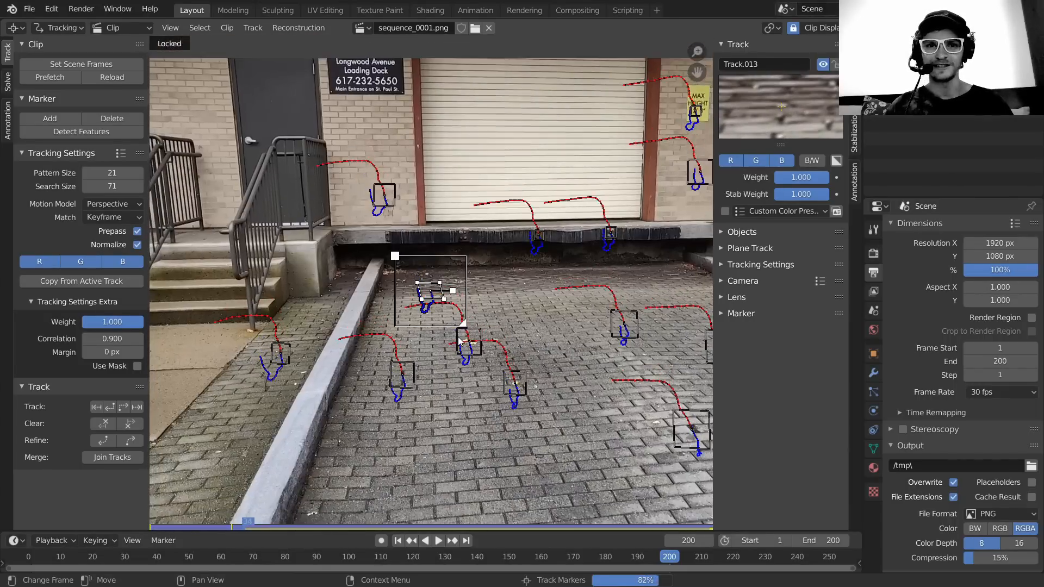
{"action": "scroll", "coordinate": [442, 311], "scroll_direction": "up", "scroll_amount": 6}
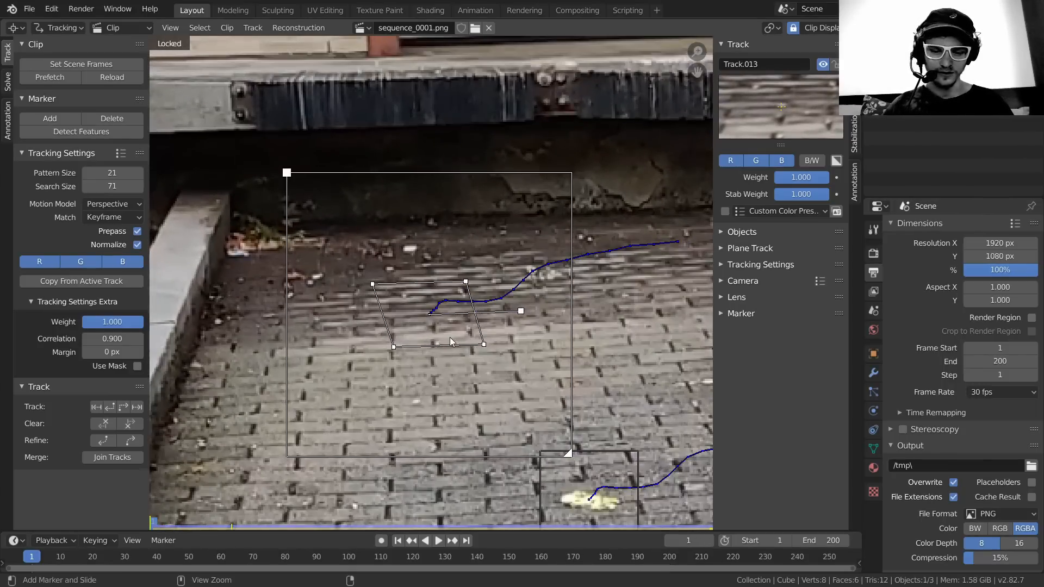
{"action": "key", "text": "ctrl+l"}
{"action": "scroll", "coordinate": [450, 337], "scroll_direction": "down", "scroll_amount": 6}
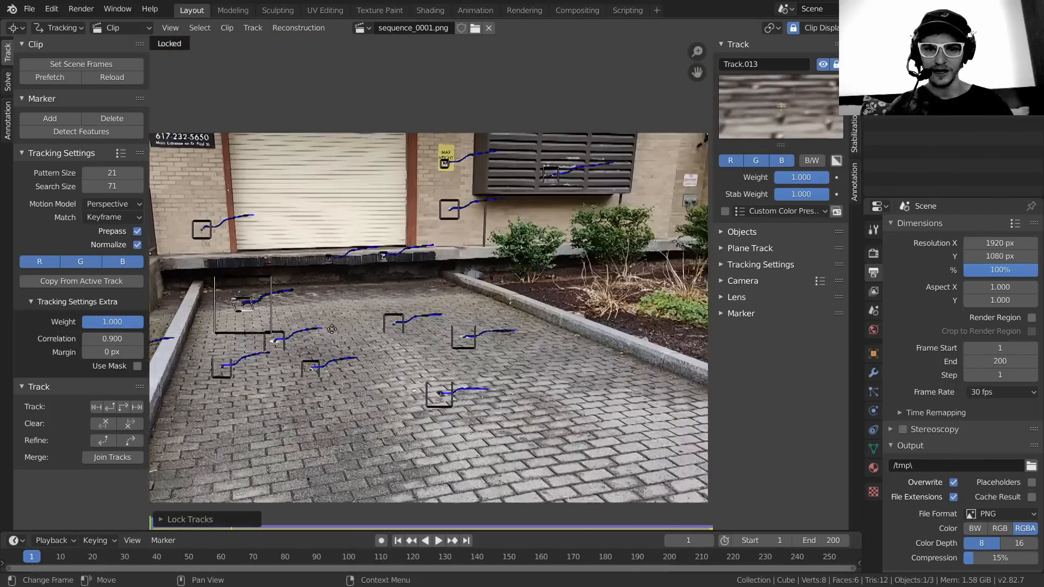
- Enable automatic Keyframe selection for the solver and solve the camera motion
{"action": "middle_click_drag", "start_coordinate": [332, 329], "coordinate": [445, 326]}
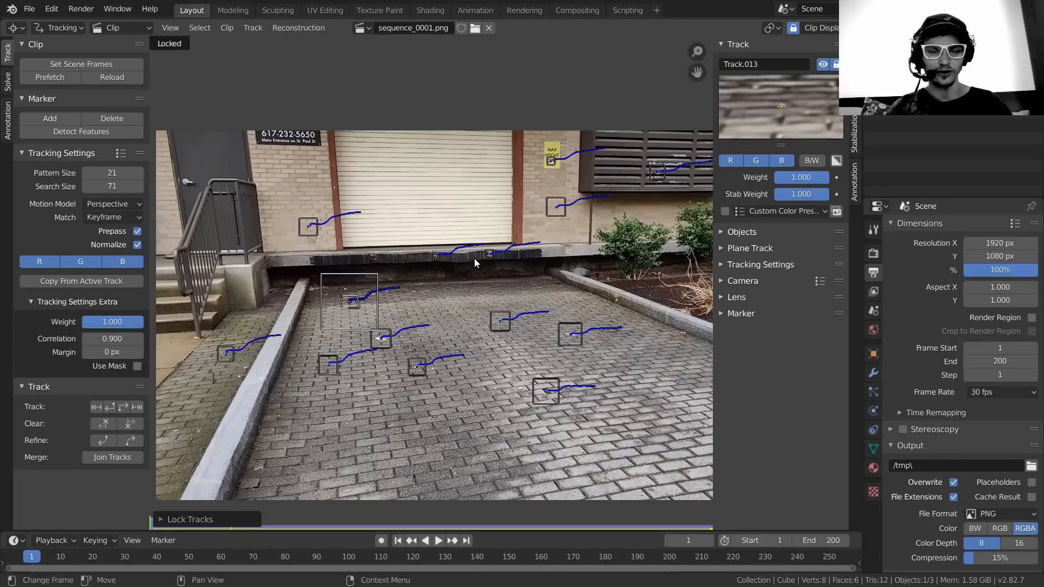
{"action": "scroll", "coordinate": [475, 262], "scroll_direction": "down", "scroll_amount": 1}
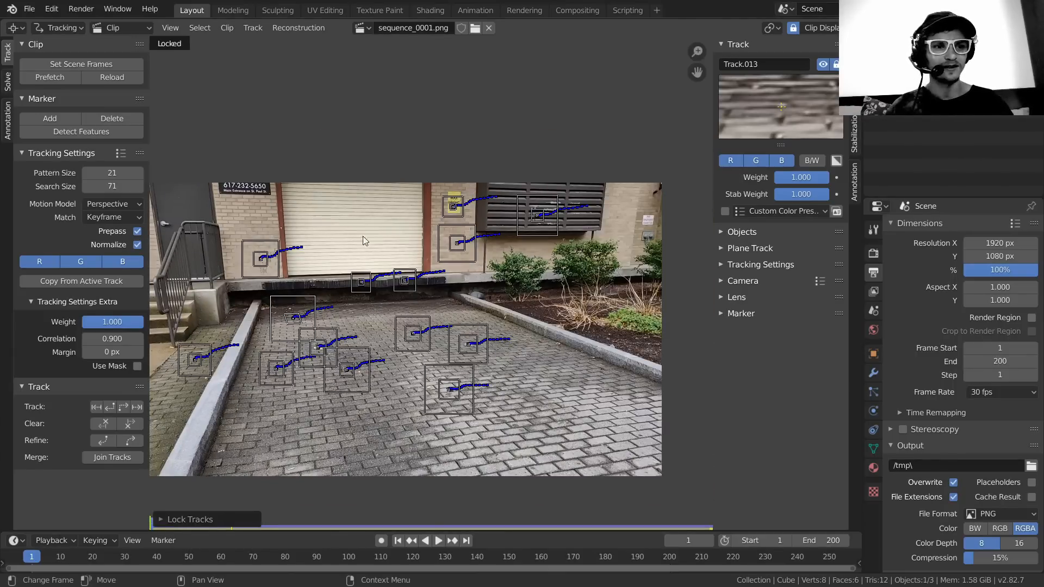
{"action": "middle_click_drag", "start_coordinate": [307, 258], "coordinate": [329, 221]}
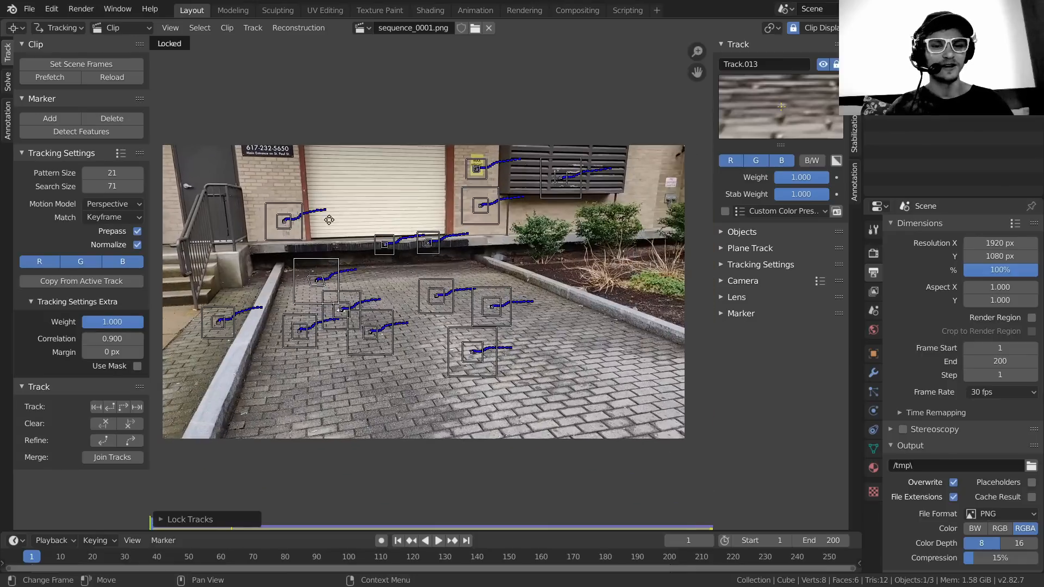
{"action": "left_click", "coordinate": [6, 84]}
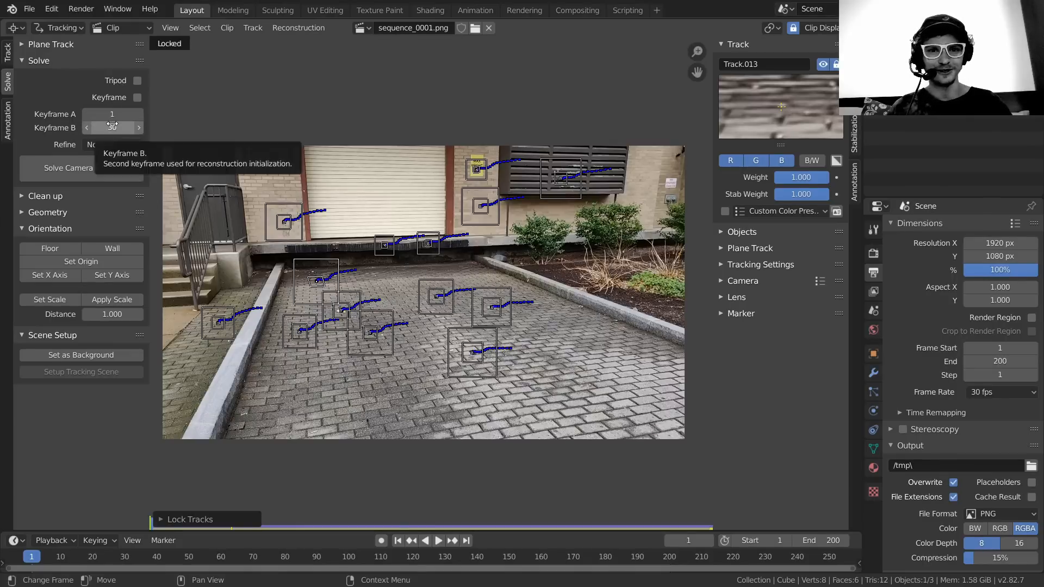
{"action": "left_click", "coordinate": [138, 98]}
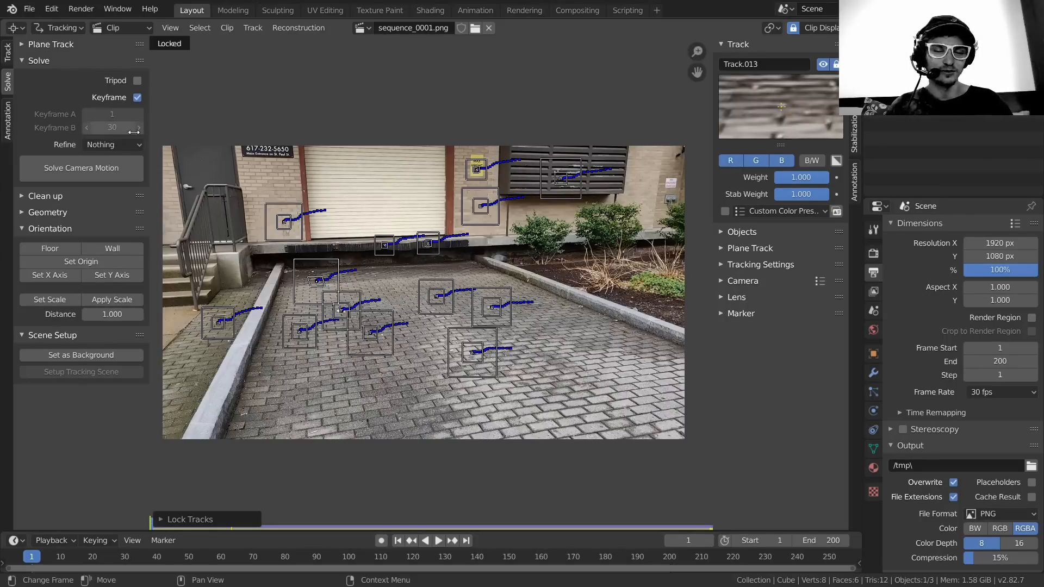
{"action": "left_click", "coordinate": [86, 167]}
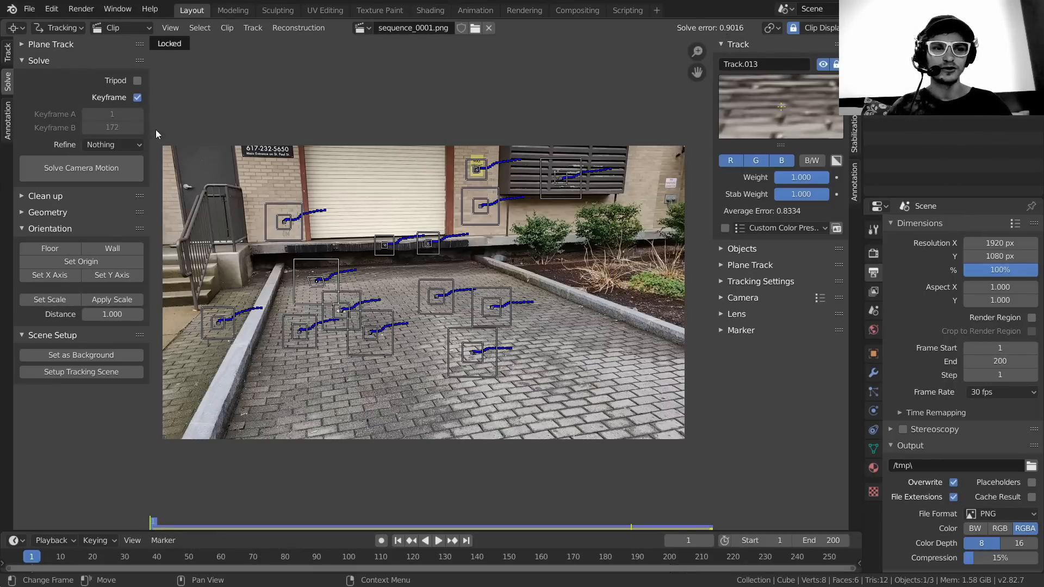
{"action": "left_click", "coordinate": [85, 173]}
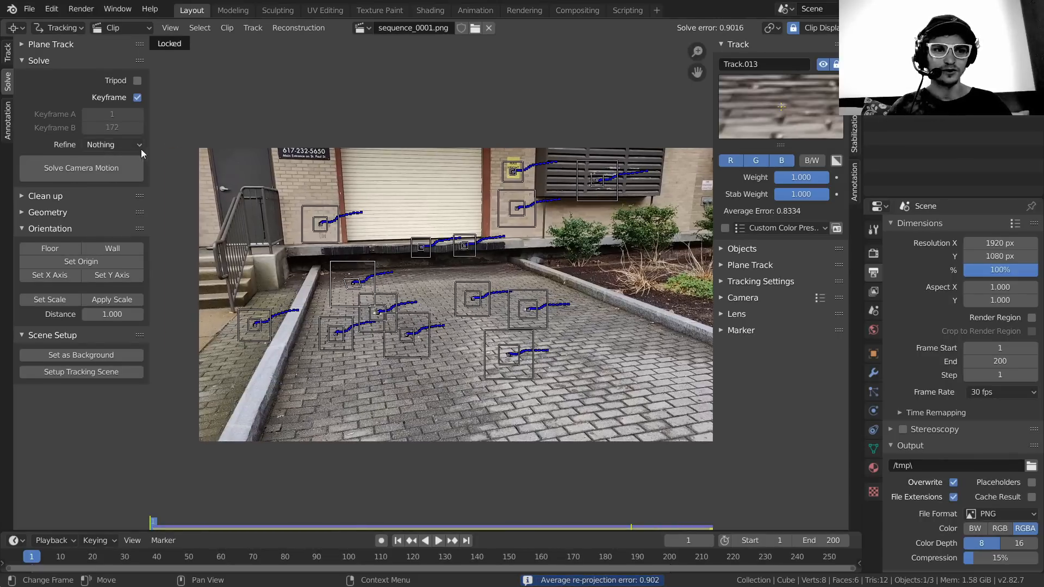
- Turn off automatic Keyframe selection, set Refine to Focal Length and solve the camera motion again
{"action": "left_click", "coordinate": [138, 98]}
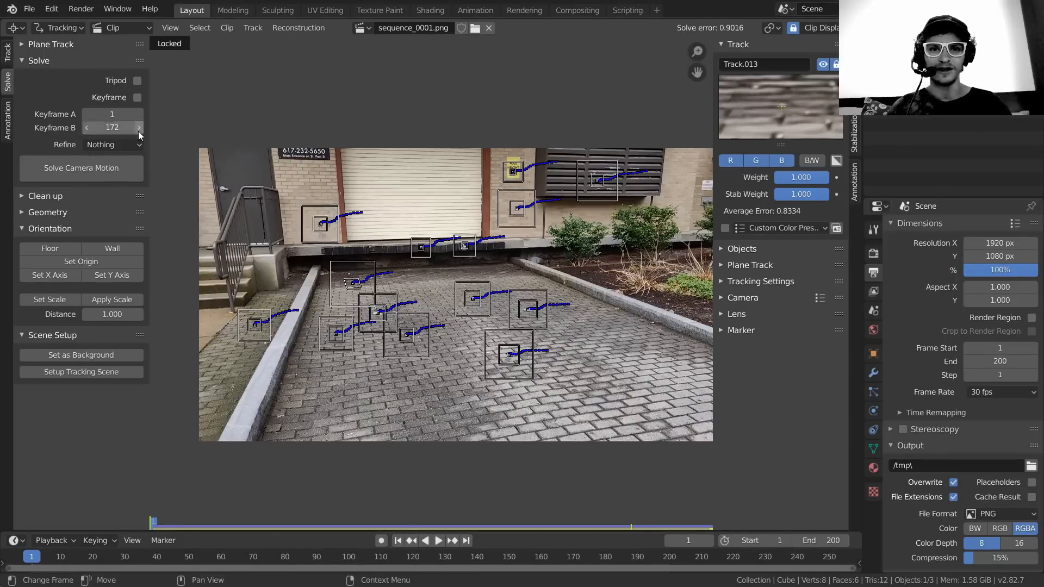
{"action": "left_click", "coordinate": [117, 145]}
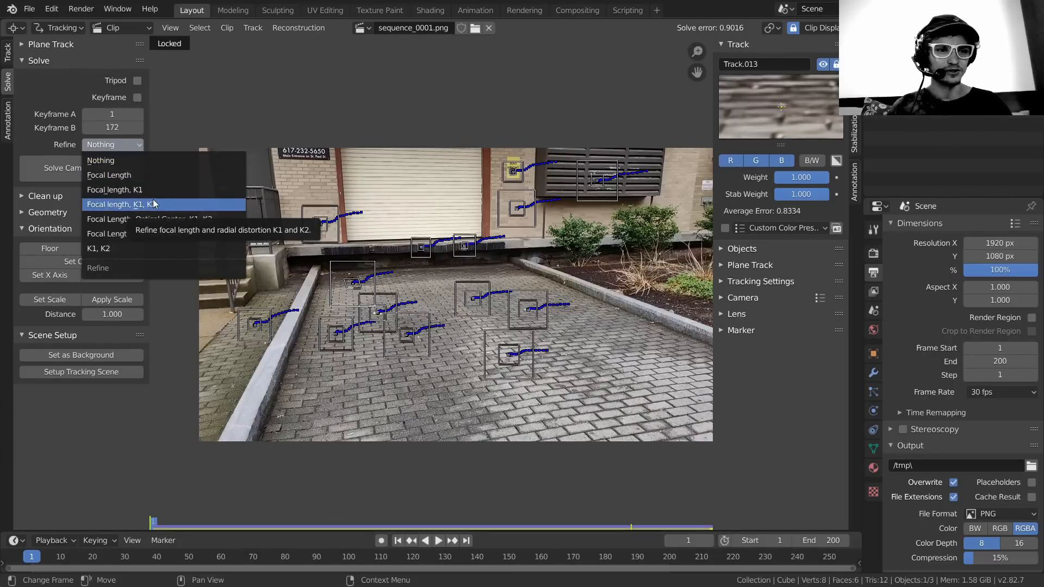
{"action": "left_click", "coordinate": [132, 178]}
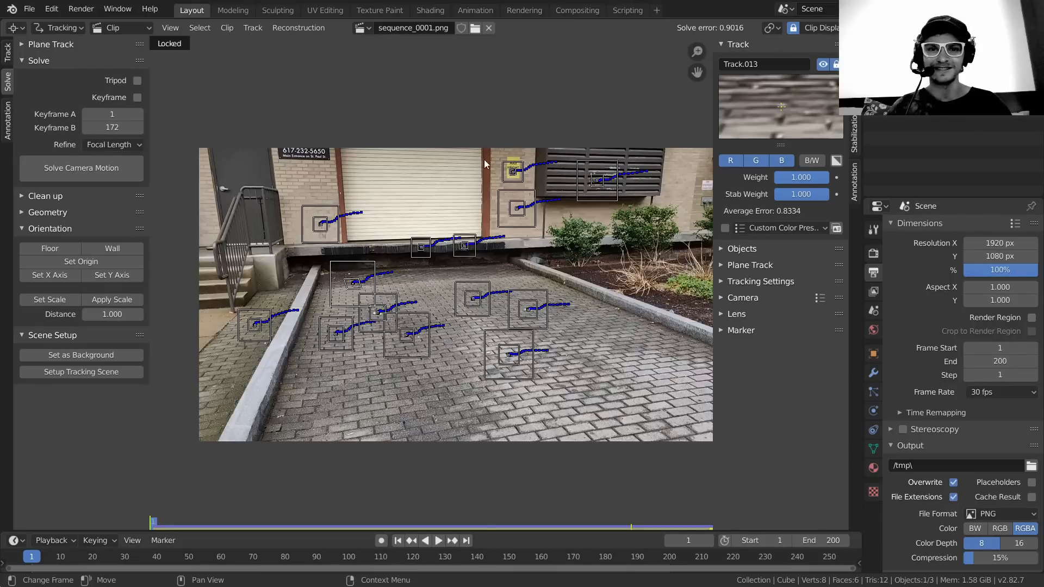
{"action": "middle_click_drag", "start_coordinate": [484, 159], "coordinate": [447, 139]}
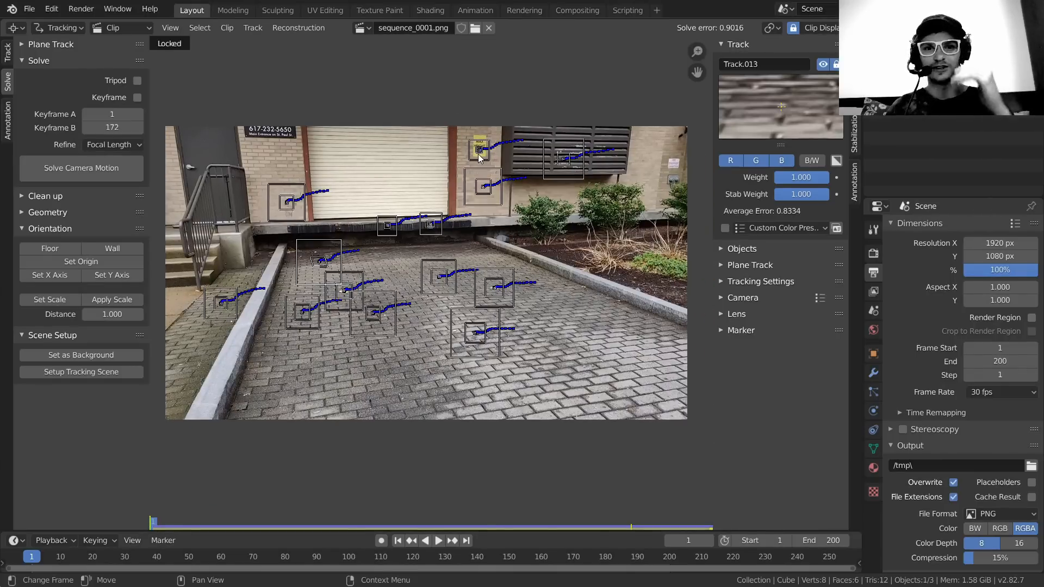
{"action": "left_click", "coordinate": [75, 170]}
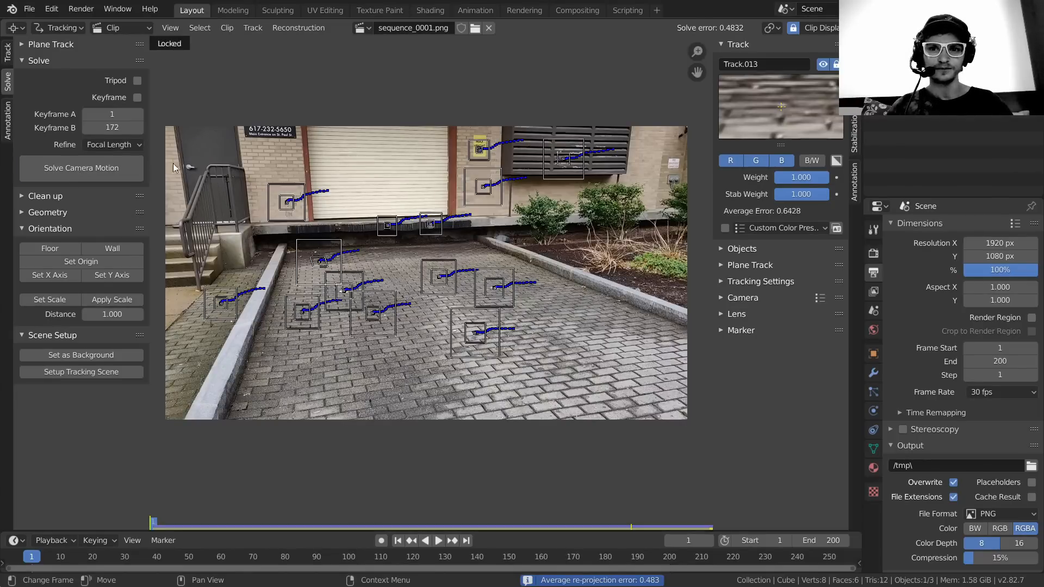
- Turn off Lock to Selection and enable the Info marker display for the clip
{"action": "middle_click_drag", "start_coordinate": [431, 257], "coordinate": [442, 251]}
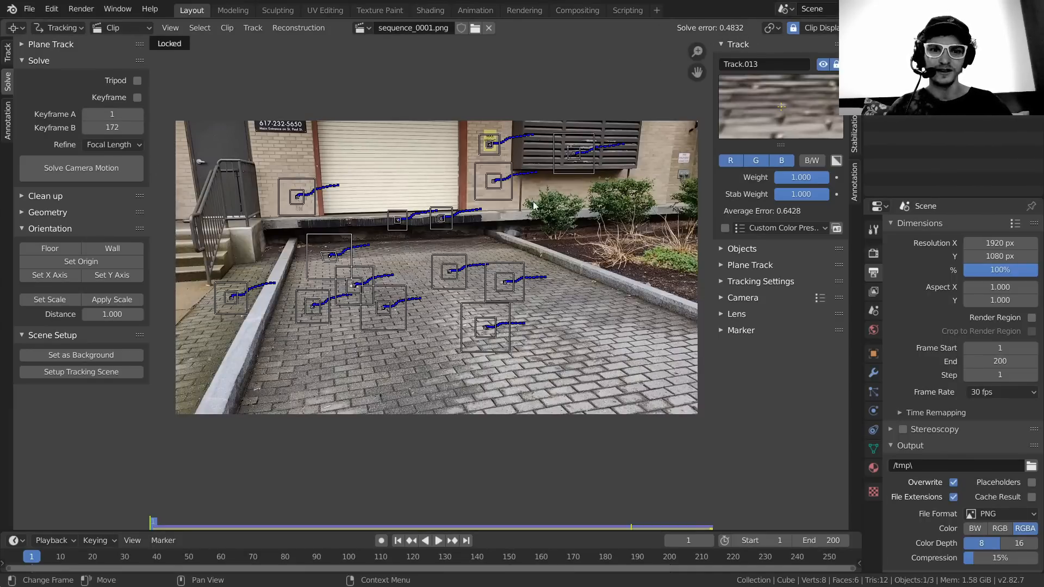
{"action": "middle_click_drag", "start_coordinate": [507, 236], "coordinate": [502, 248]}
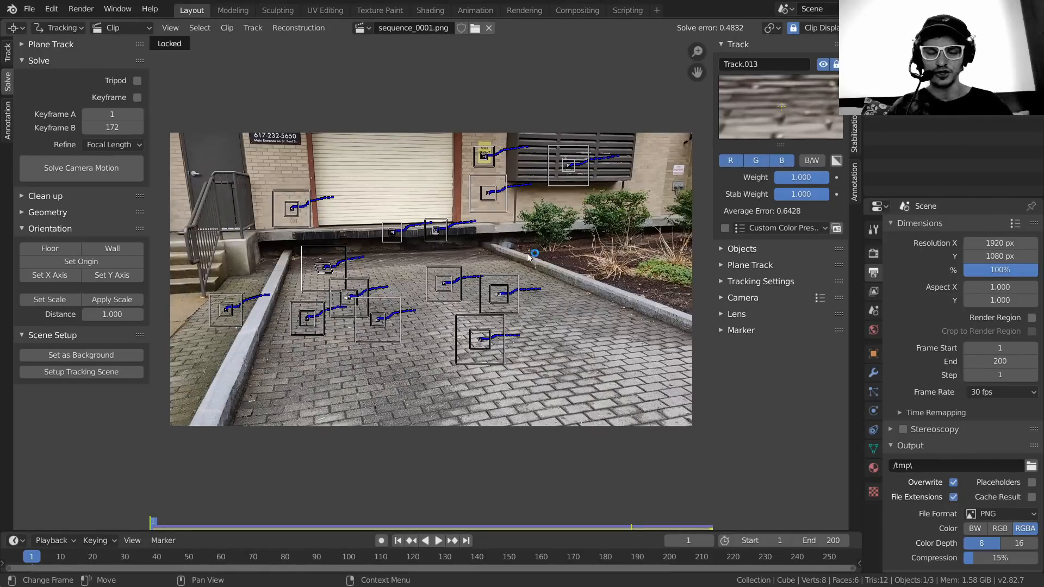
{"action": "scroll", "coordinate": [471, 270], "scroll_direction": "down", "scroll_amount": 2}
{"action": "scroll", "coordinate": [470, 269], "scroll_direction": "up", "scroll_amount": 2}
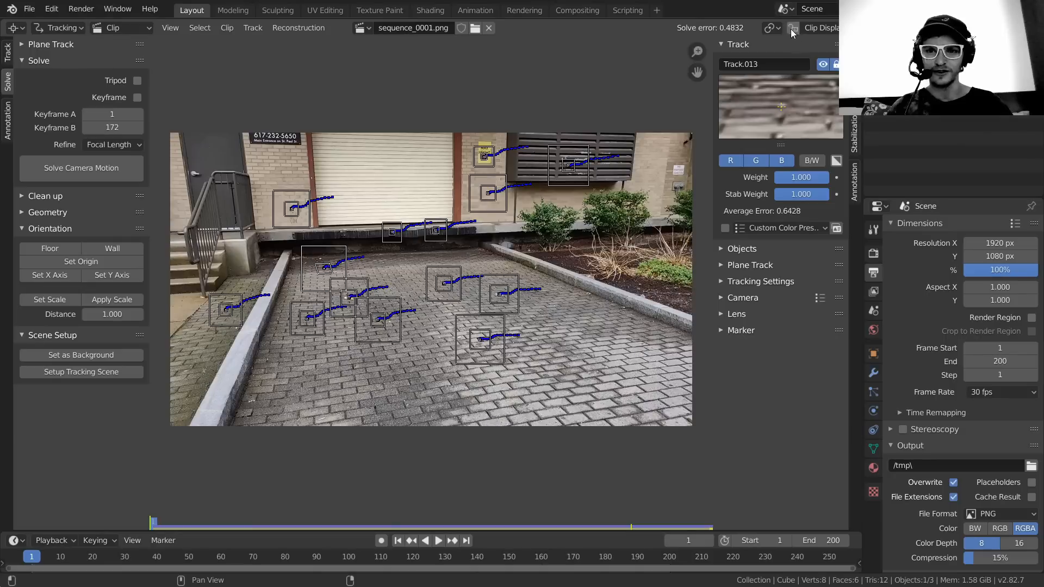
{"action": "scroll", "coordinate": [464, 211], "scroll_direction": "up", "scroll_amount": 2}
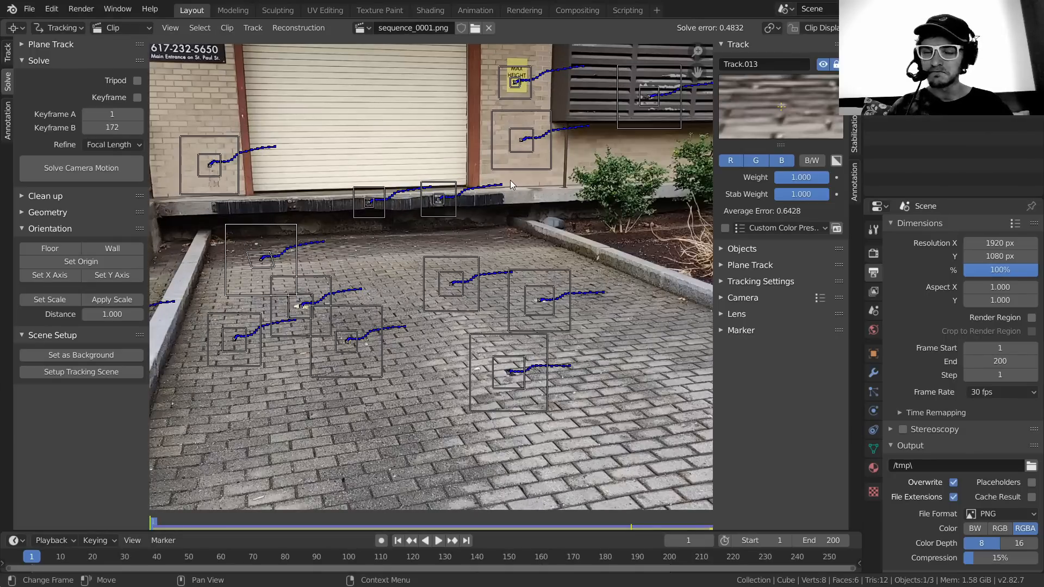
{"action": "scroll", "coordinate": [531, 185], "scroll_direction": "down", "scroll_amount": 2}
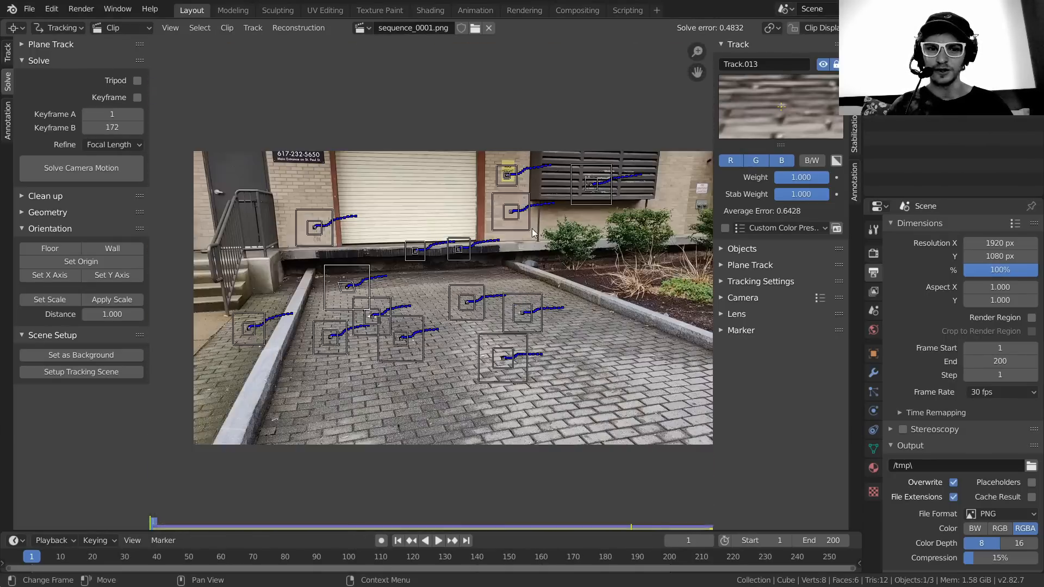
{"action": "left_click", "coordinate": [837, 27]}
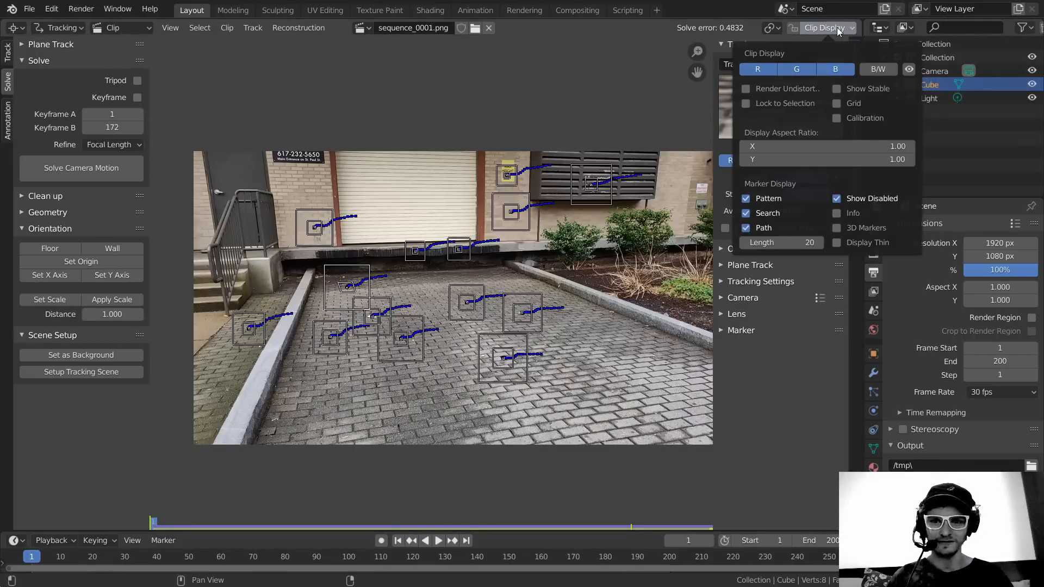
{"action": "left_click", "coordinate": [838, 214]}
- Set the weight of Track.013, on the far paving near the left curb, to 0.680 and solve the camera motion again
{"action": "scroll", "coordinate": [403, 256], "scroll_direction": "up", "scroll_amount": 1}
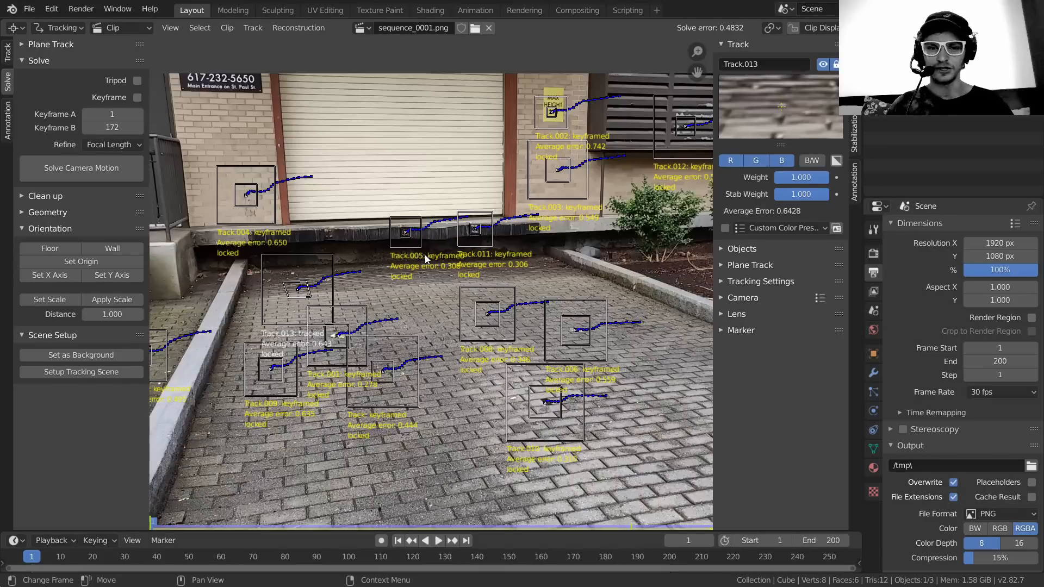
{"action": "scroll", "coordinate": [403, 255], "scroll_direction": "up", "scroll_amount": 1}
{"action": "scroll", "coordinate": [429, 277], "scroll_direction": "up", "scroll_amount": 1}
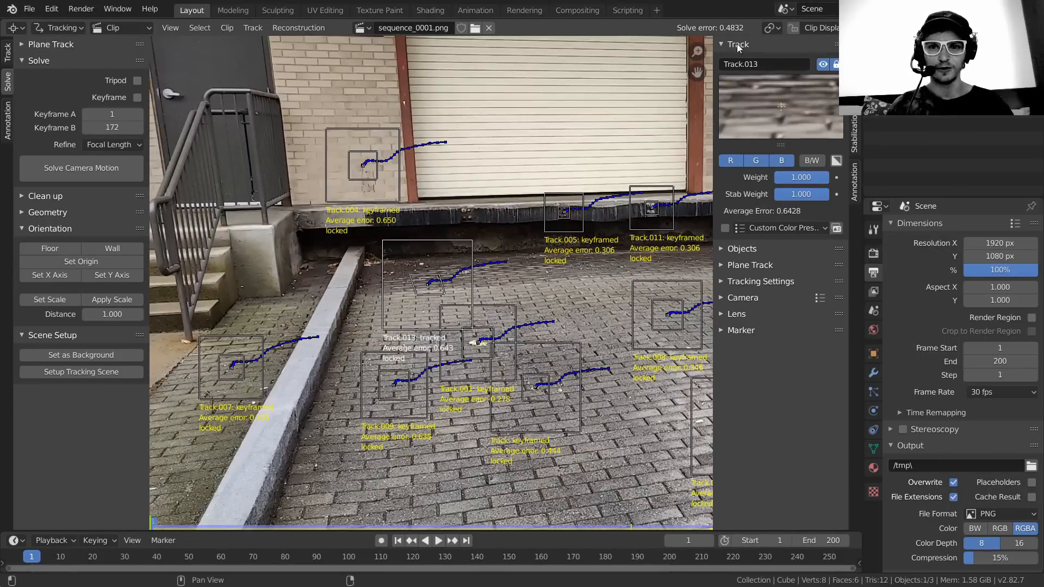
{"action": "scroll", "coordinate": [627, 147], "scroll_direction": "down", "scroll_amount": 2}
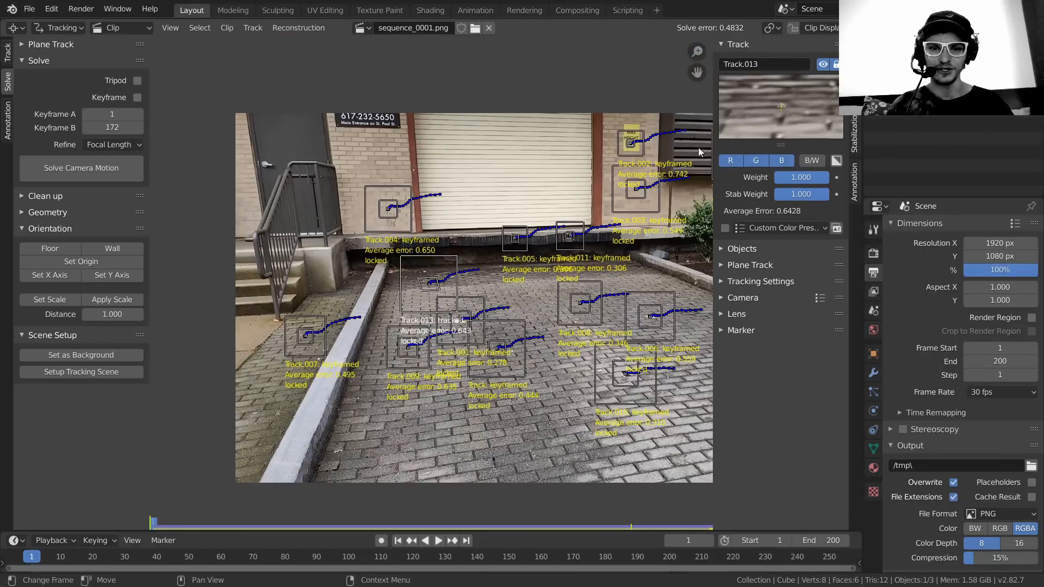
{"action": "middle_click_drag", "start_coordinate": [476, 259], "coordinate": [524, 213]}
{"action": "scroll", "coordinate": [380, 324], "scroll_direction": "up", "scroll_amount": 2}
{"action": "scroll", "coordinate": [369, 320], "scroll_direction": "up", "scroll_amount": 2}
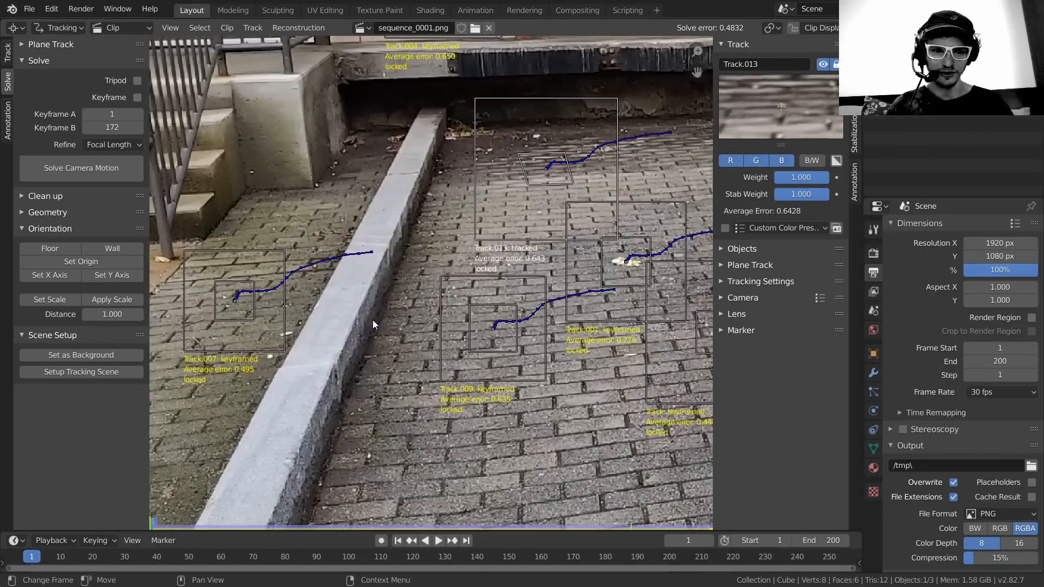
{"action": "middle_click_drag", "start_coordinate": [604, 252], "coordinate": [465, 266]}
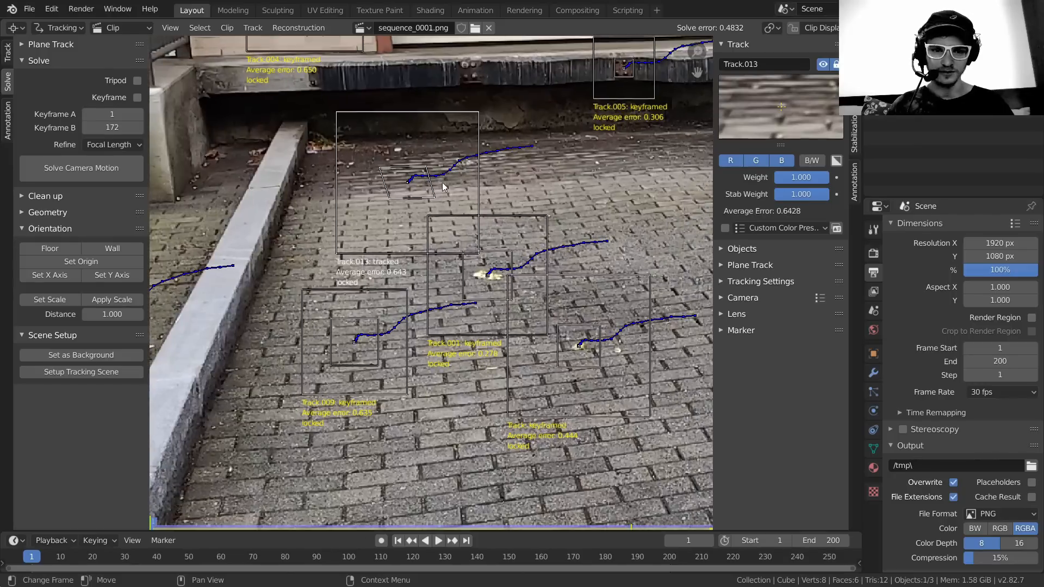
{"action": "middle_click_drag", "start_coordinate": [474, 228], "coordinate": [452, 268]}
{"action": "left_click", "coordinate": [511, 162]}
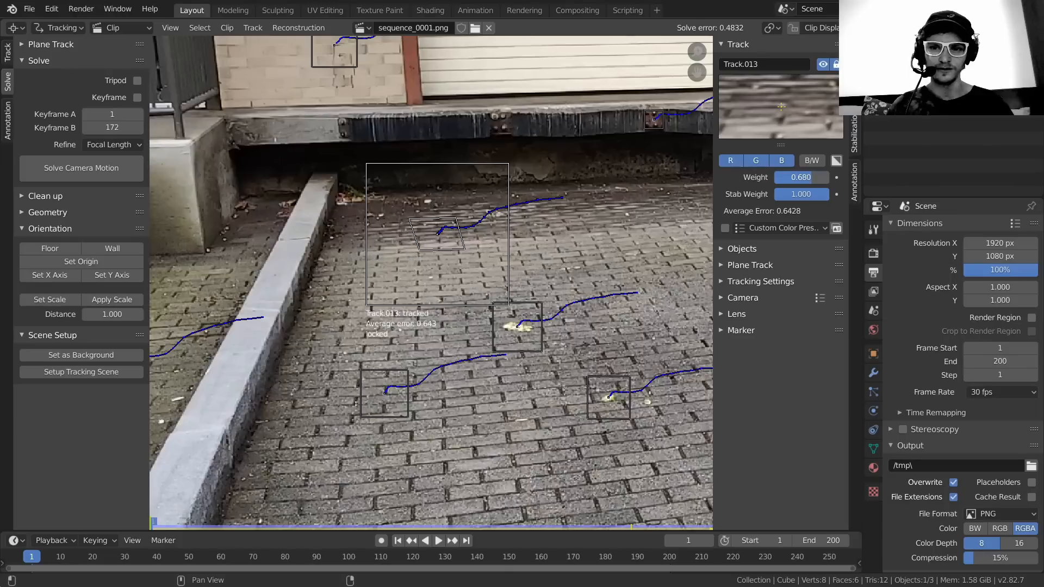
{"action": "left_click", "coordinate": [122, 171]}
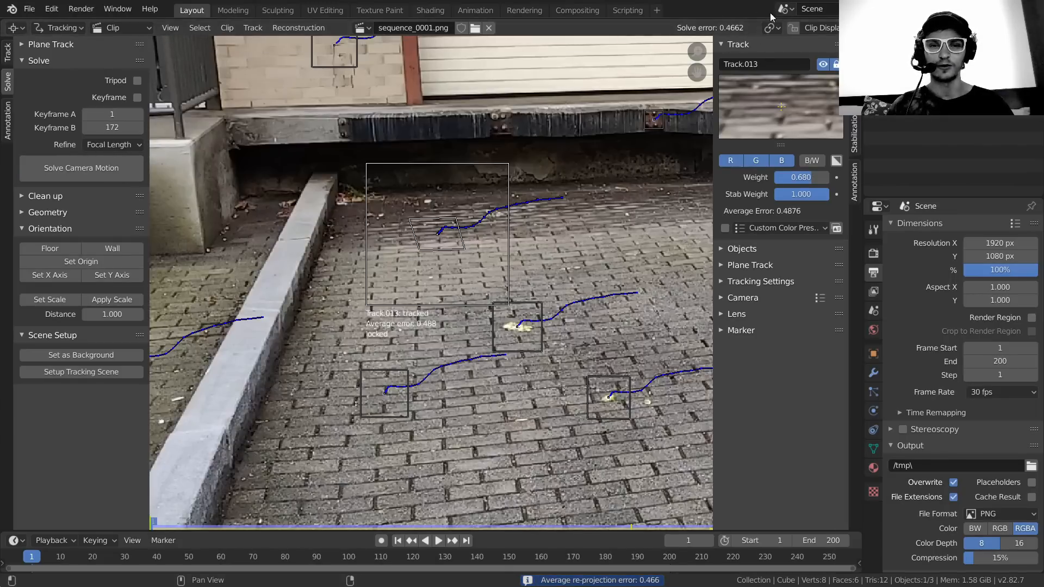
- Set the weight of Track.004, on the brick wall beside the garage door, to 0.738 and re-solve the camera motion
{"action": "scroll", "coordinate": [443, 321], "scroll_direction": "down", "scroll_amount": 2}
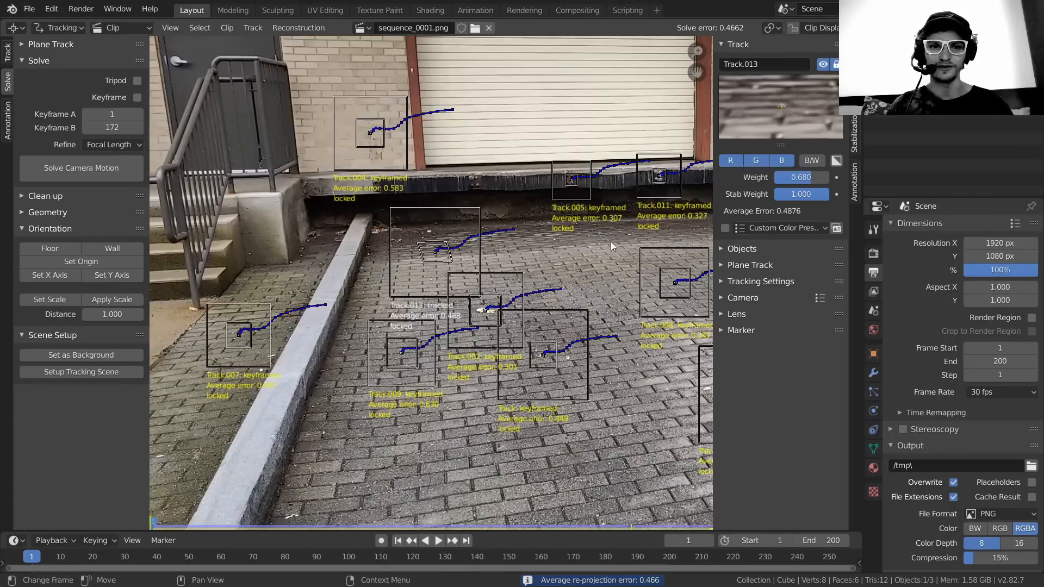
{"action": "scroll", "coordinate": [416, 188], "scroll_direction": "up", "scroll_amount": 1}
{"action": "scroll", "coordinate": [502, 215], "scroll_direction": "up", "scroll_amount": 1}
{"action": "left_click", "coordinate": [379, 208]}
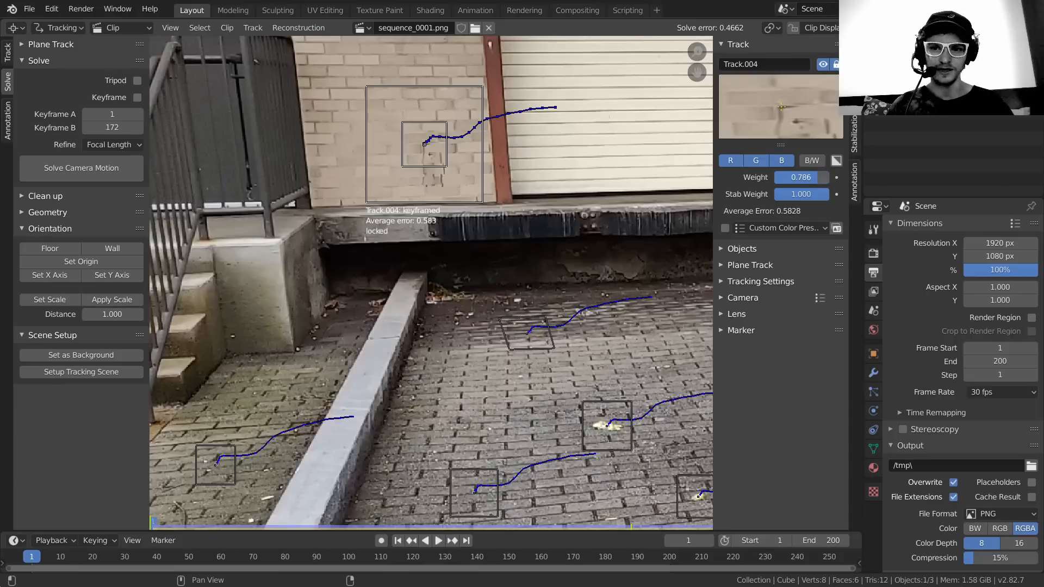
{"action": "left_click", "coordinate": [79, 173]}
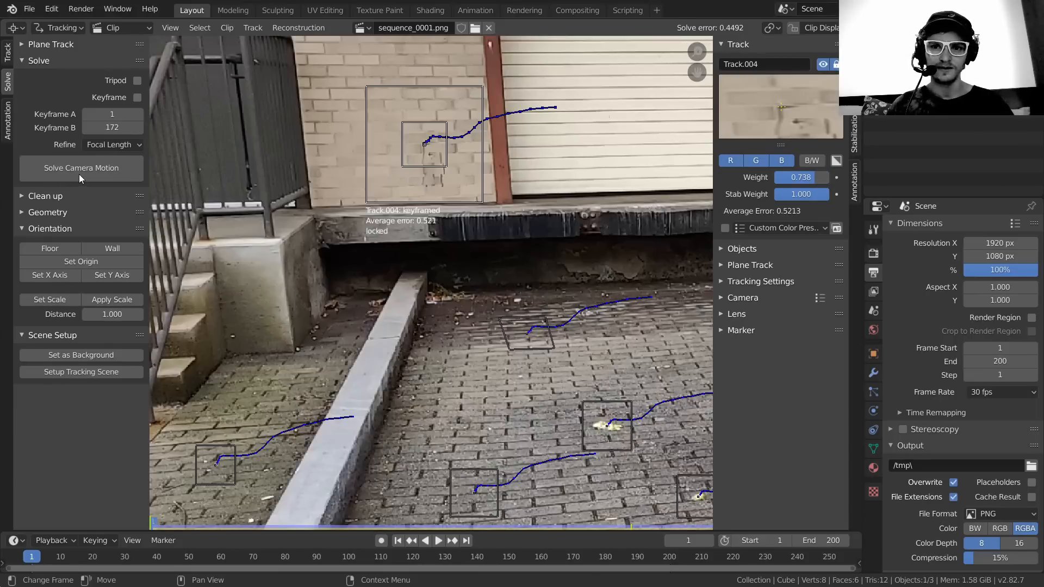
- Reduce the weight of far paving marker Track.013 further to 0.583 and re-solve the camera motion
{"action": "middle_click_drag", "start_coordinate": [498, 234], "coordinate": [416, 252]}
{"action": "scroll", "coordinate": [416, 252], "scroll_direction": "down", "scroll_amount": 1}
{"action": "left_click", "coordinate": [310, 263]}
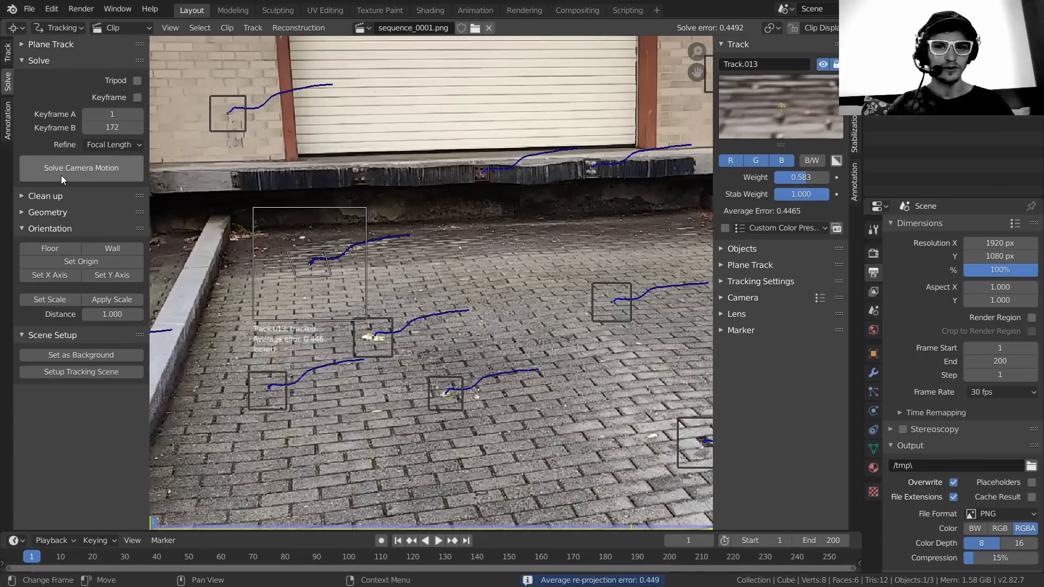
{"action": "left_click", "coordinate": [119, 168]}
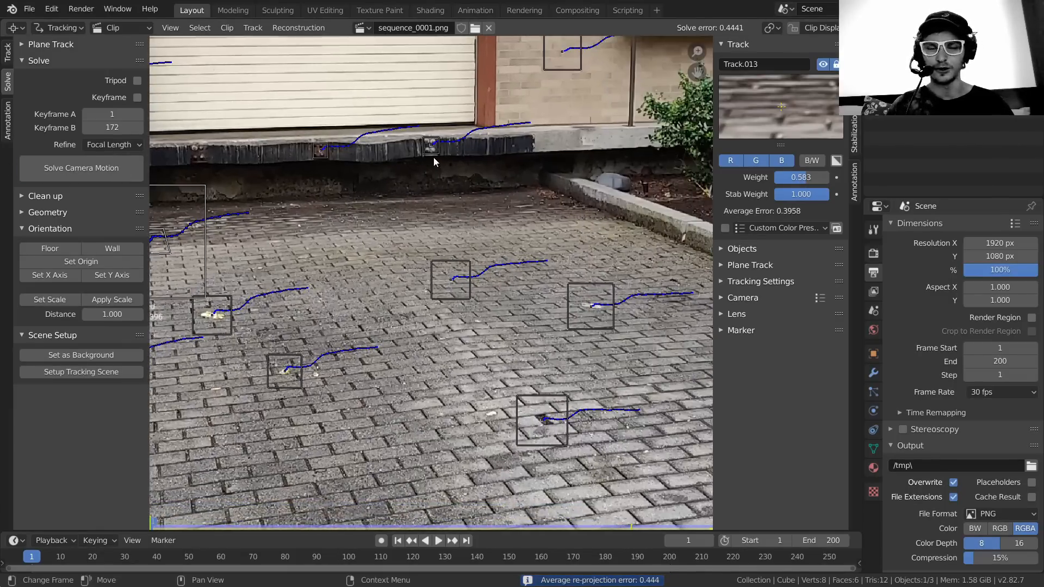
- Set the weight of Track.009, on the paving bricks near the left curb, to 0.553 and solve the camera motion again
{"action": "left_click", "coordinate": [539, 421]}
{"action": "key", "text": "a"}
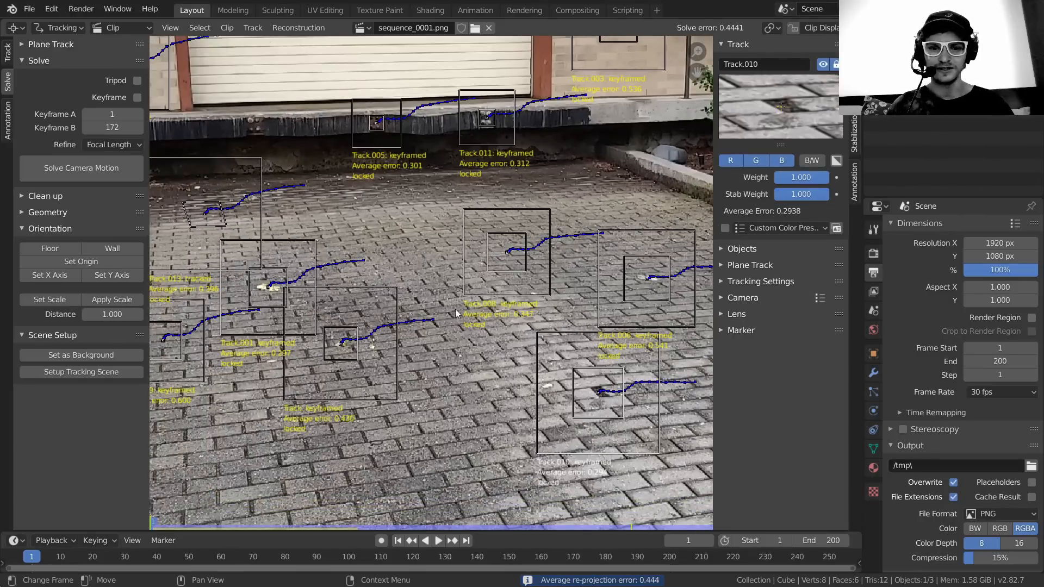
{"action": "middle_click_drag", "start_coordinate": [377, 252], "coordinate": [513, 164]}
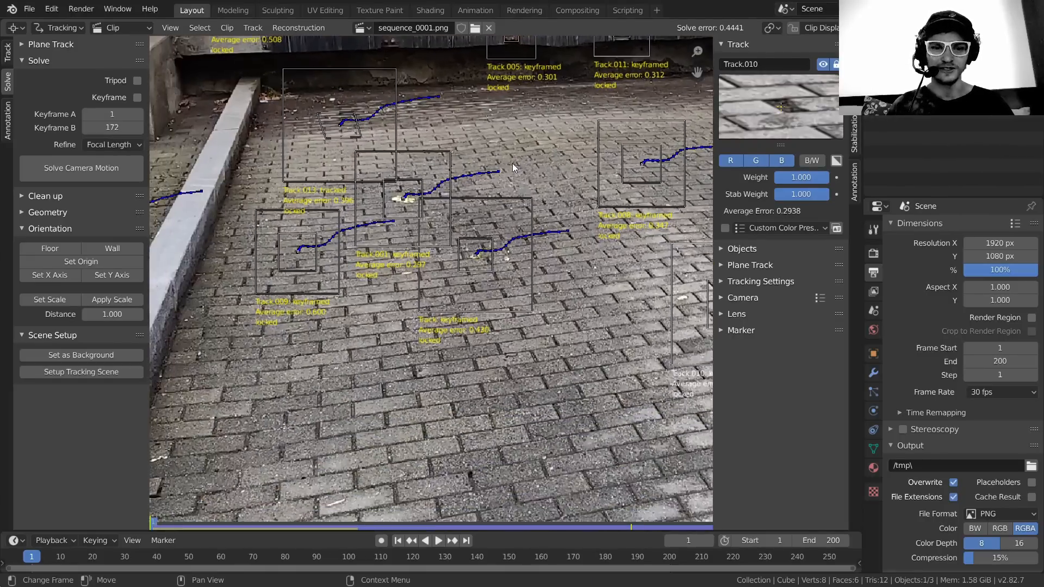
{"action": "middle_click_drag", "start_coordinate": [482, 248], "coordinate": [663, 249]}
{"action": "left_click", "coordinate": [481, 288]}
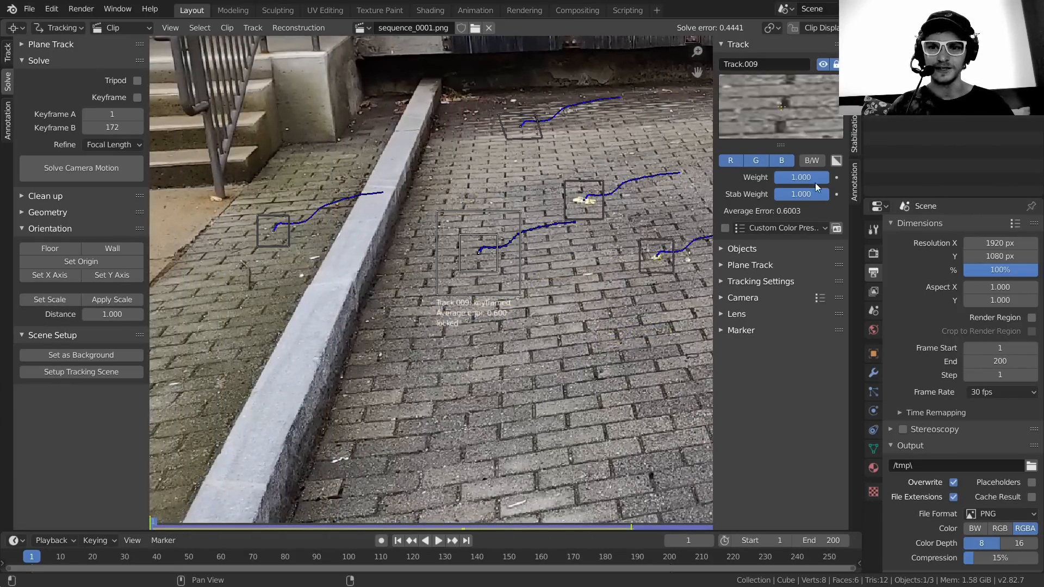
{"action": "left_click", "coordinate": [80, 170]}
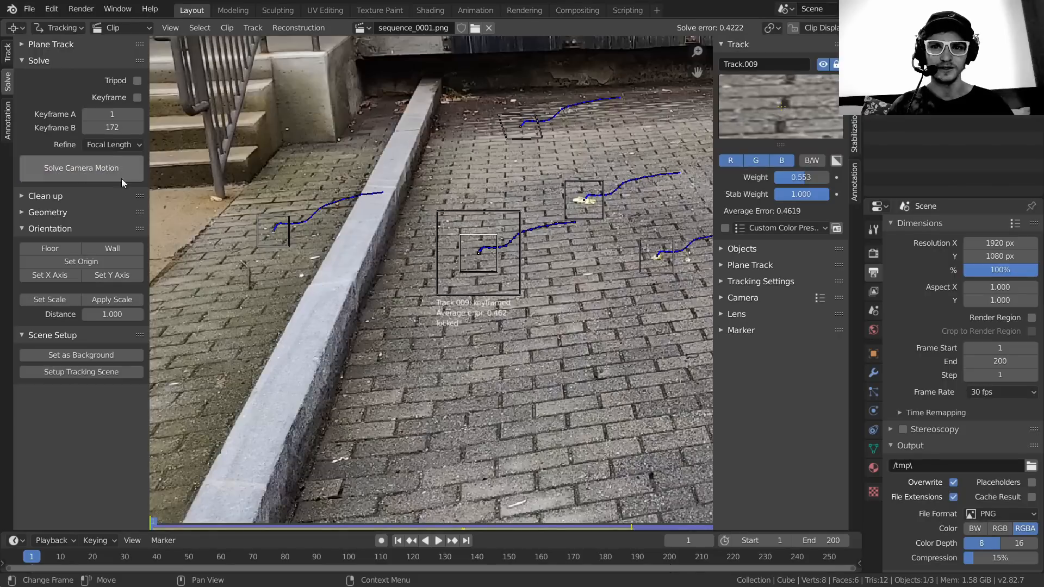
- Split the clip editor horizontally and change the lower area to a 3D Viewport
{"action": "scroll", "coordinate": [405, 204], "scroll_direction": "down", "scroll_amount": 4}
{"action": "middle_click_drag", "start_coordinate": [505, 215], "coordinate": [511, 264]}
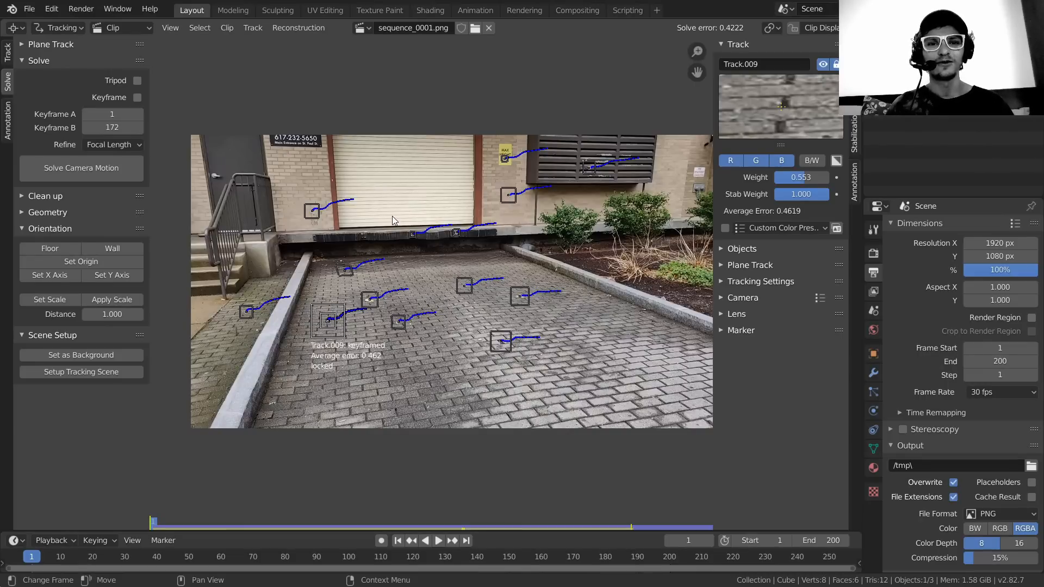
{"action": "scroll", "coordinate": [393, 216], "scroll_direction": "up", "scroll_amount": 1}
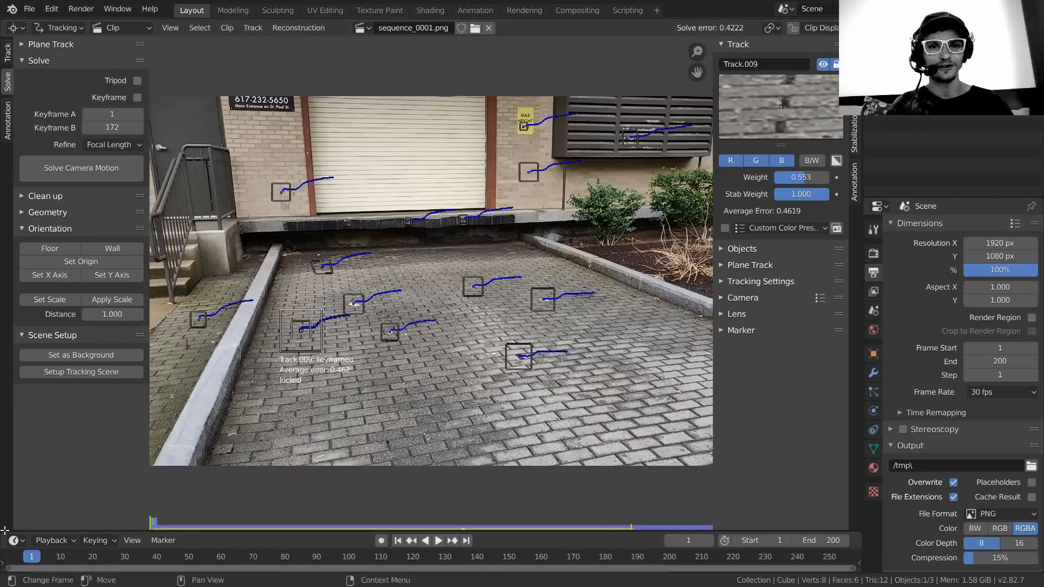
{"action": "left_click_drag", "start_coordinate": [4, 530], "coordinate": [8, 292]}
{"action": "left_click", "coordinate": [15, 278]}
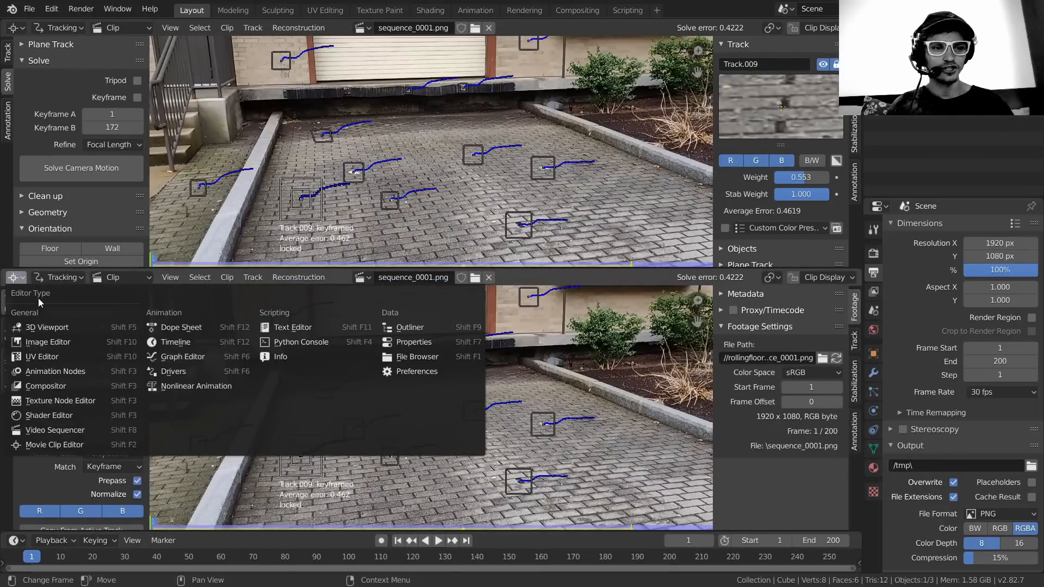
{"action": "left_click", "coordinate": [50, 328]}
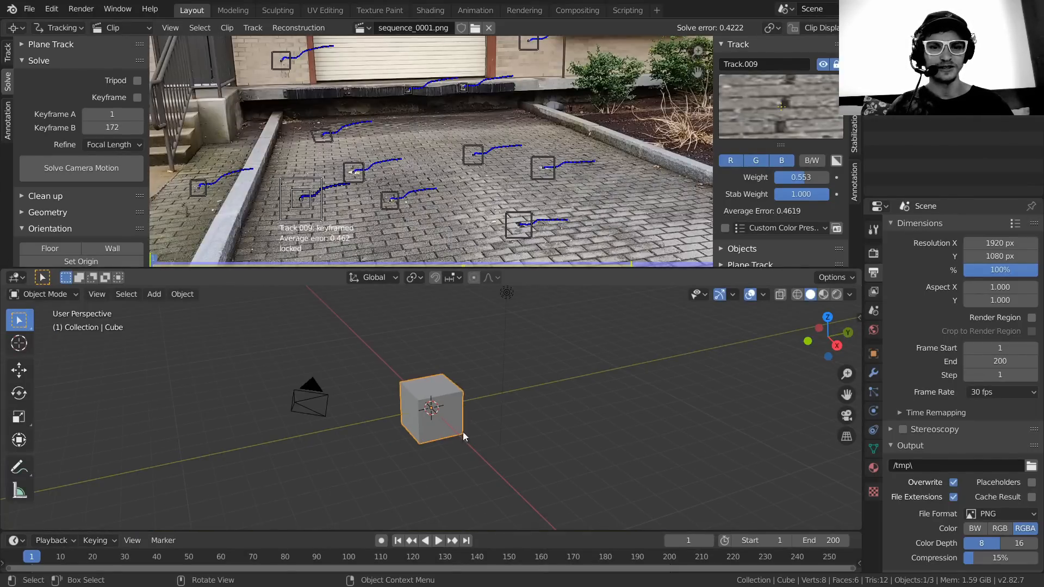
- Delete all default objects from the scene and set up the tracking scene from the solved clip
{"action": "key", "text": "a"}
{"action": "key", "text": "x"}
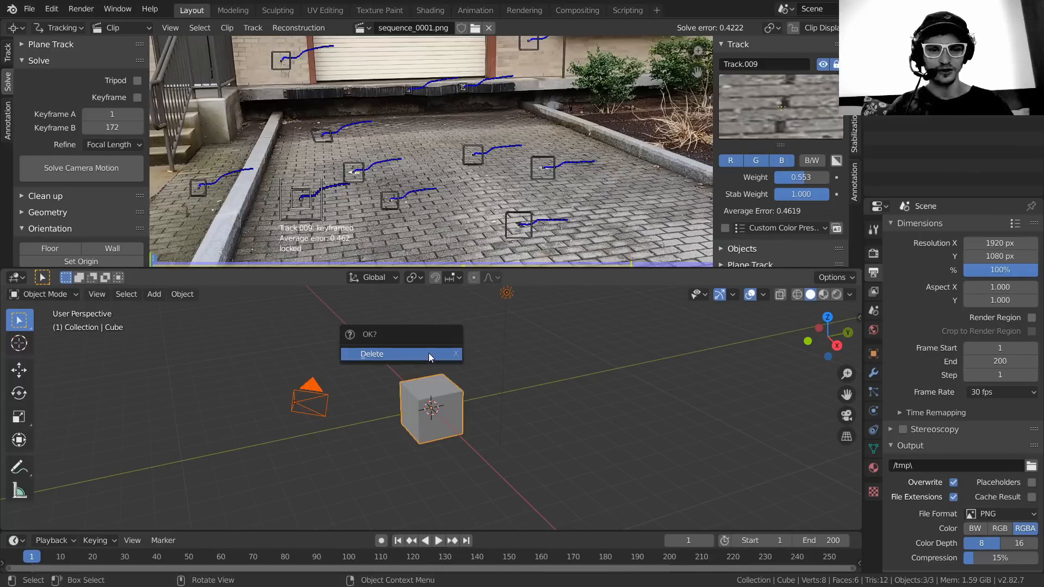
{"action": "left_click", "coordinate": [428, 354]}
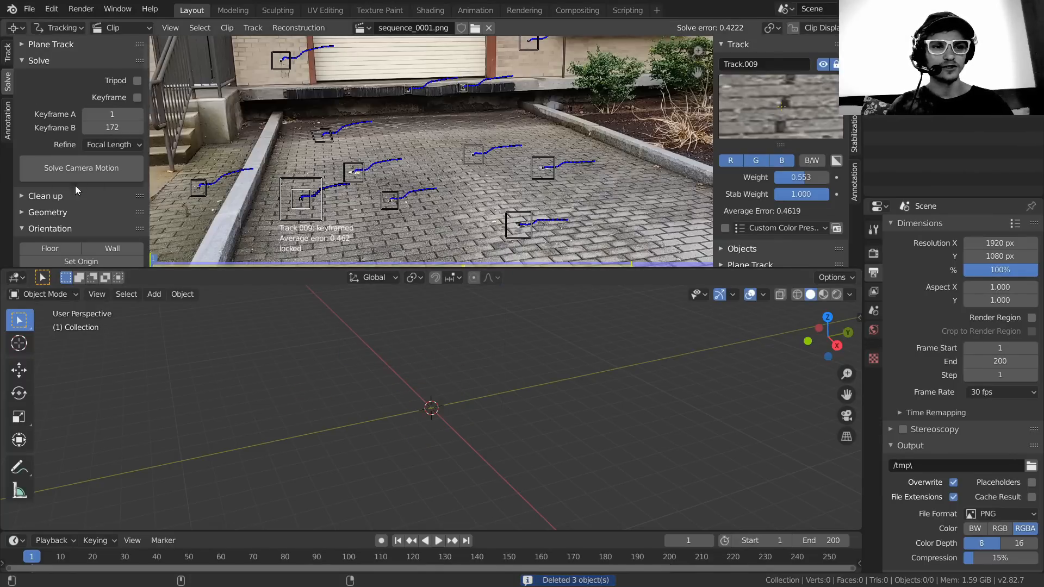
{"action": "scroll", "coordinate": [76, 111], "scroll_direction": "down", "scroll_amount": 5}
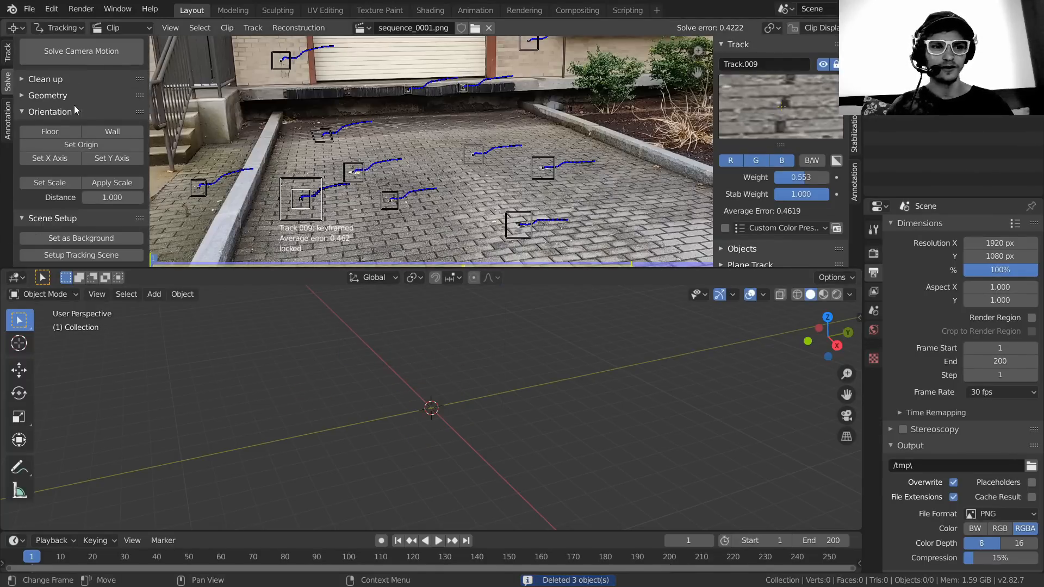
{"action": "left_click", "coordinate": [73, 256]}
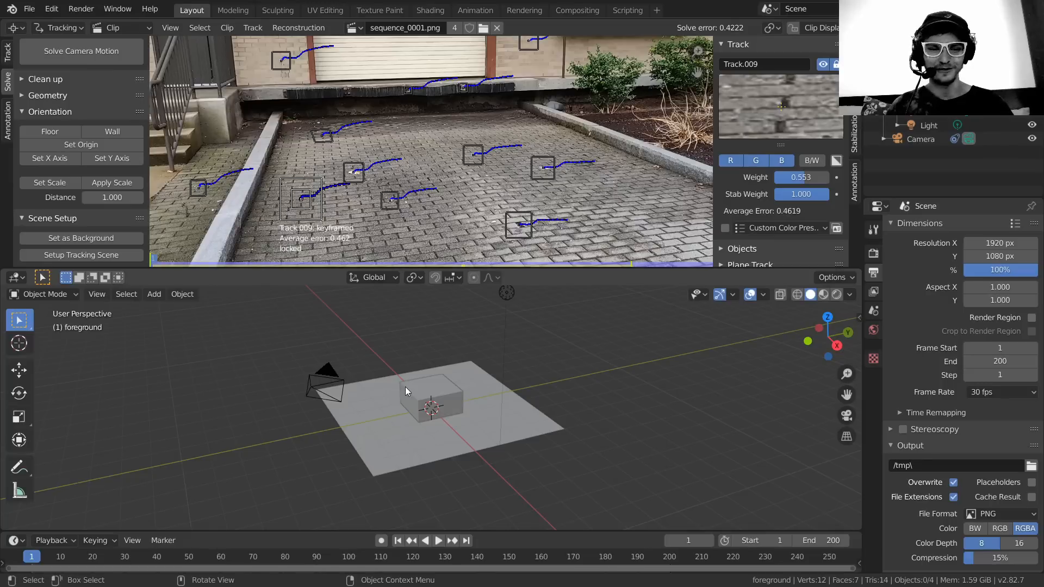
- Select the tracked camera in the 3D viewport and play the animation to check its motion
{"action": "middle_click_drag", "start_coordinate": [406, 387], "coordinate": [394, 354]}
{"action": "left_click", "coordinate": [435, 353]}
{"action": "key", "text": "space"}
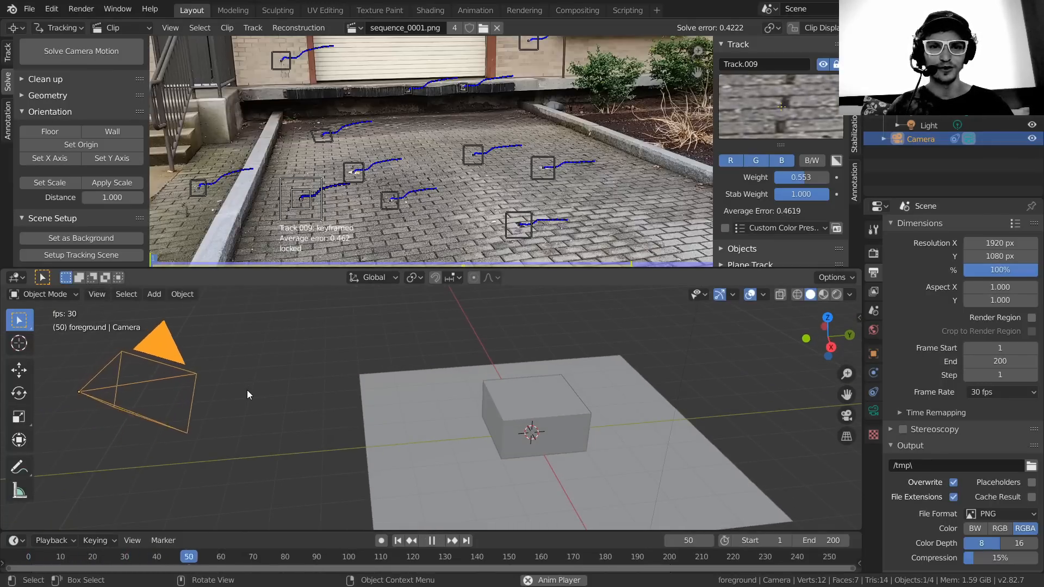
{"action": "key", "text": "Escape"}
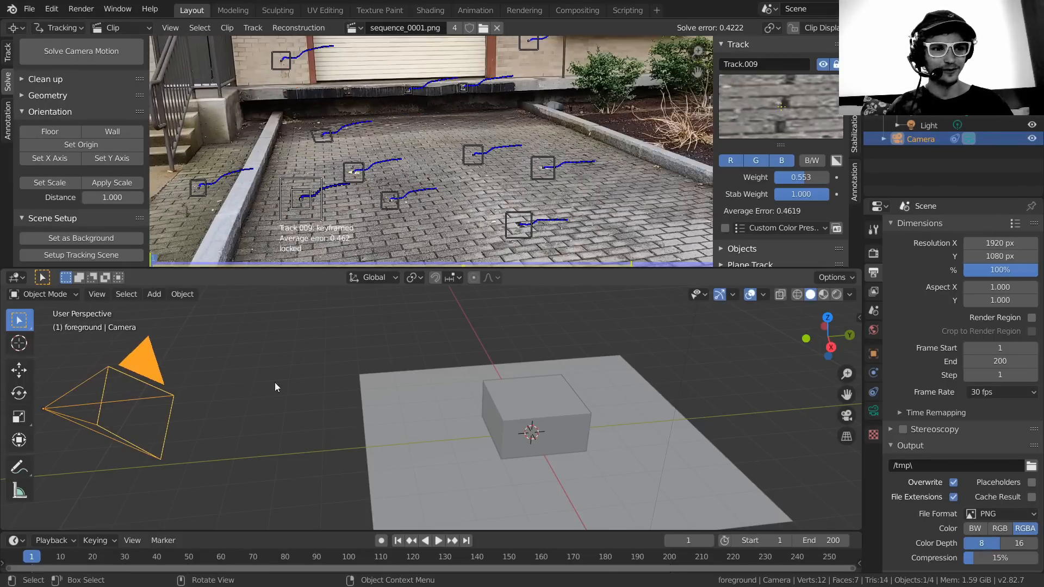
- Look through the tracked camera and play the animation to check how the cube and ground plane follow the footage
{"action": "left_click", "coordinate": [847, 415]}
{"action": "key", "text": "space"}
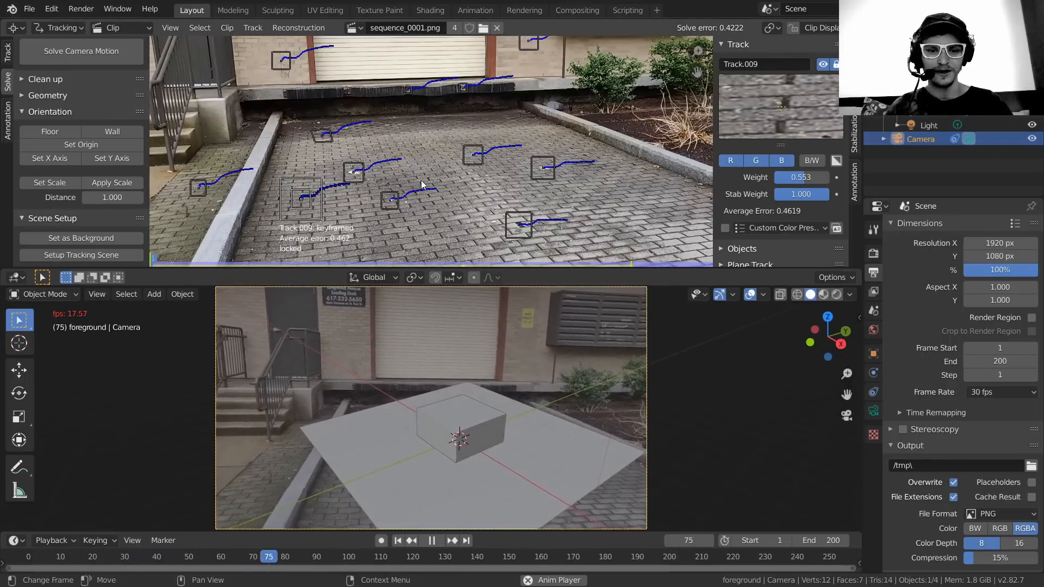
{"action": "scroll", "coordinate": [501, 419], "scroll_direction": "down", "scroll_amount": 1}
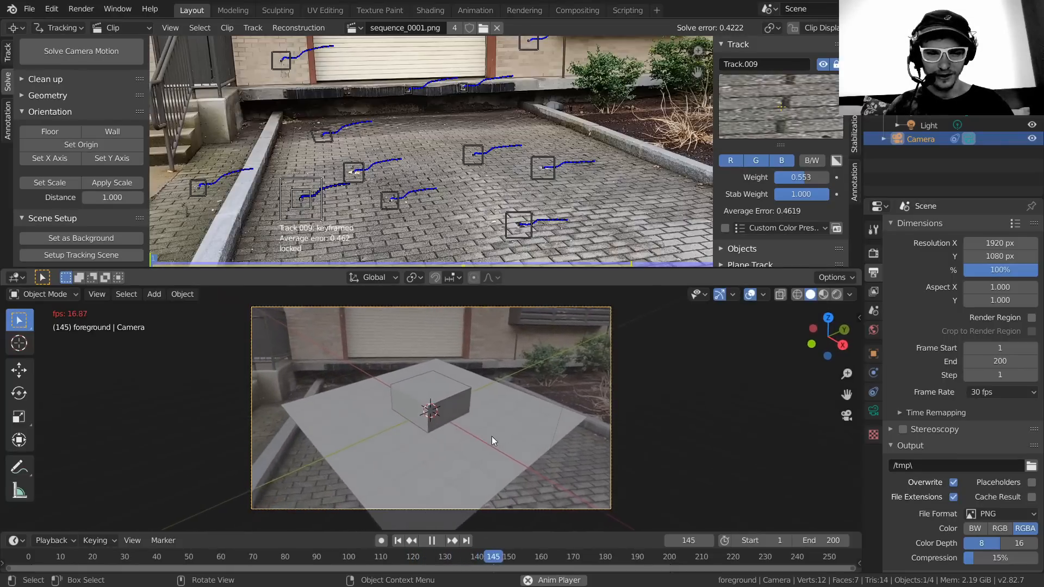
{"action": "key", "text": "space"}
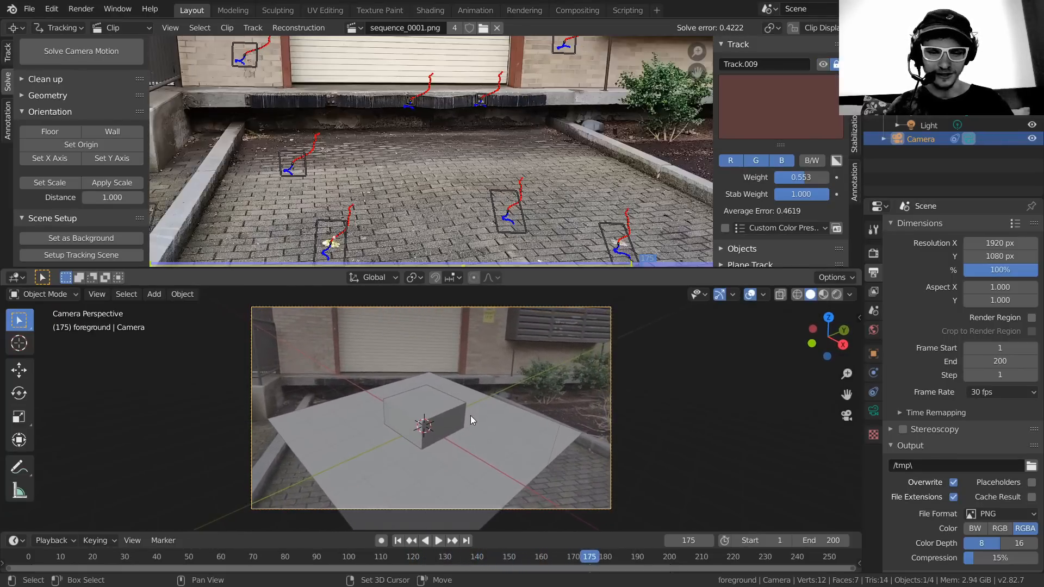
- Play the animation through the camera and inspect the camera's position relative to the cube and ground plane in perspective
{"action": "key", "text": "space"}
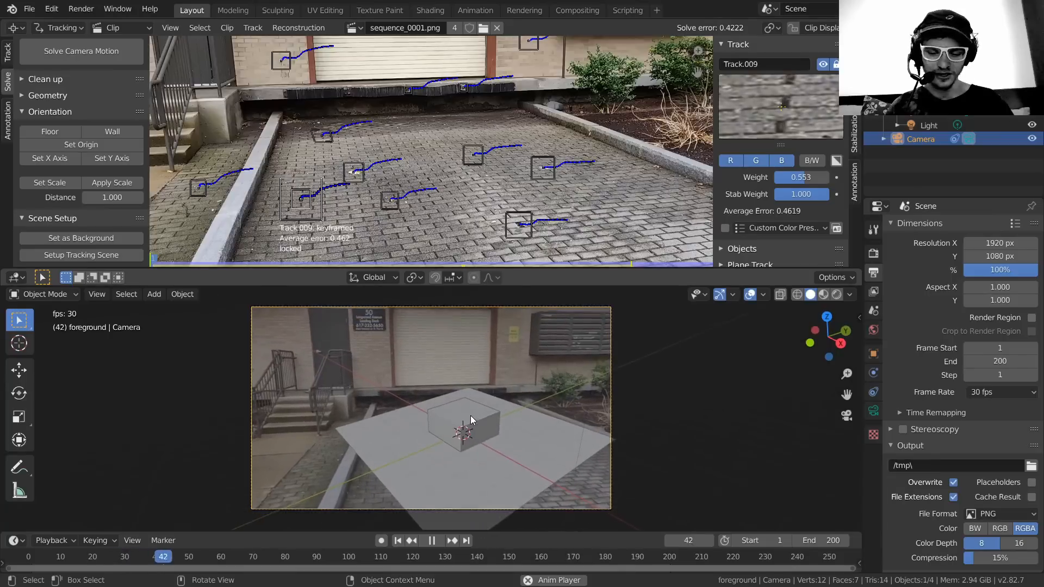
{"action": "key", "text": "Escape"}
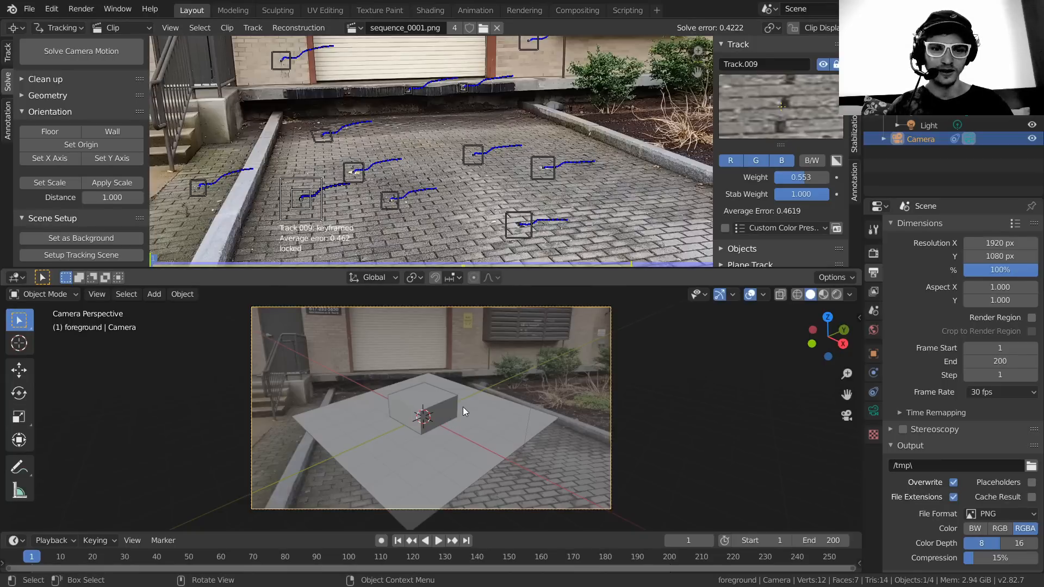
{"action": "middle_click_drag", "start_coordinate": [462, 407], "coordinate": [344, 401]}
{"action": "scroll", "coordinate": [343, 400], "scroll_direction": "down", "scroll_amount": 4}
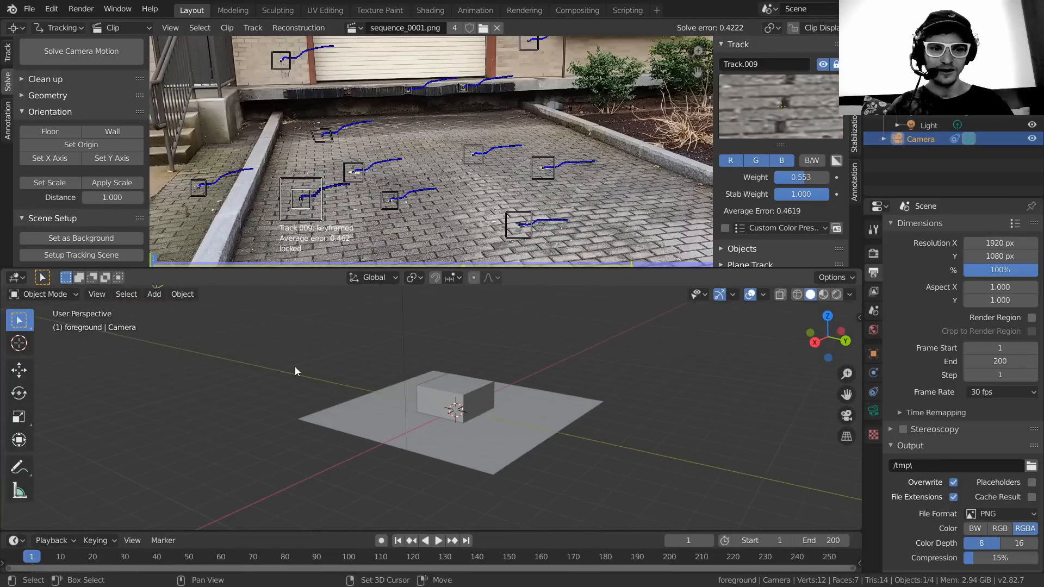
{"action": "middle_click_drag", "start_coordinate": [295, 366], "coordinate": [382, 442], "text": "shift"}
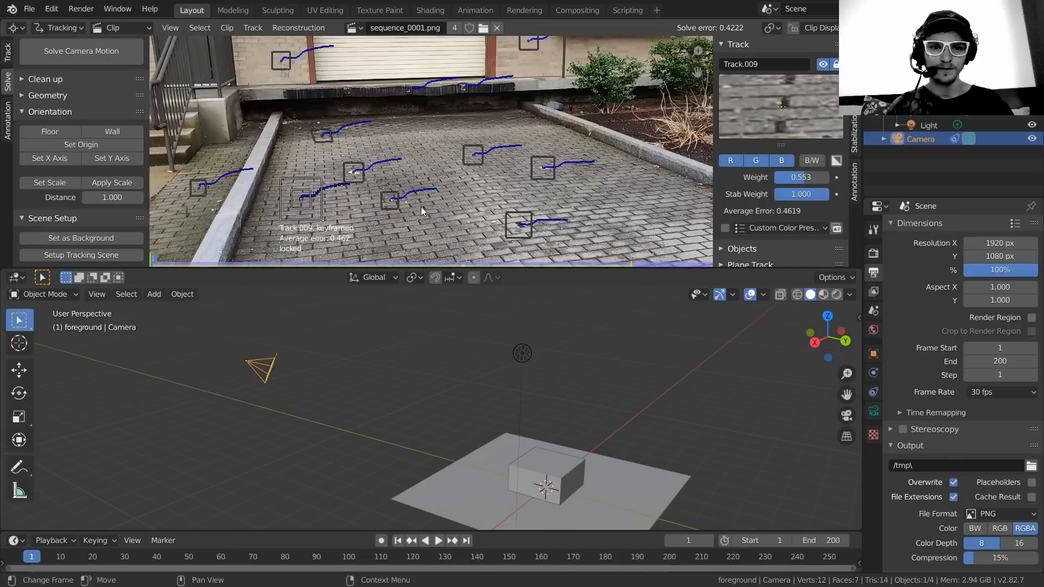
- Select individual tracking markers on the pavement and wall one by one to examine their track details
{"action": "left_click", "coordinate": [354, 178]}
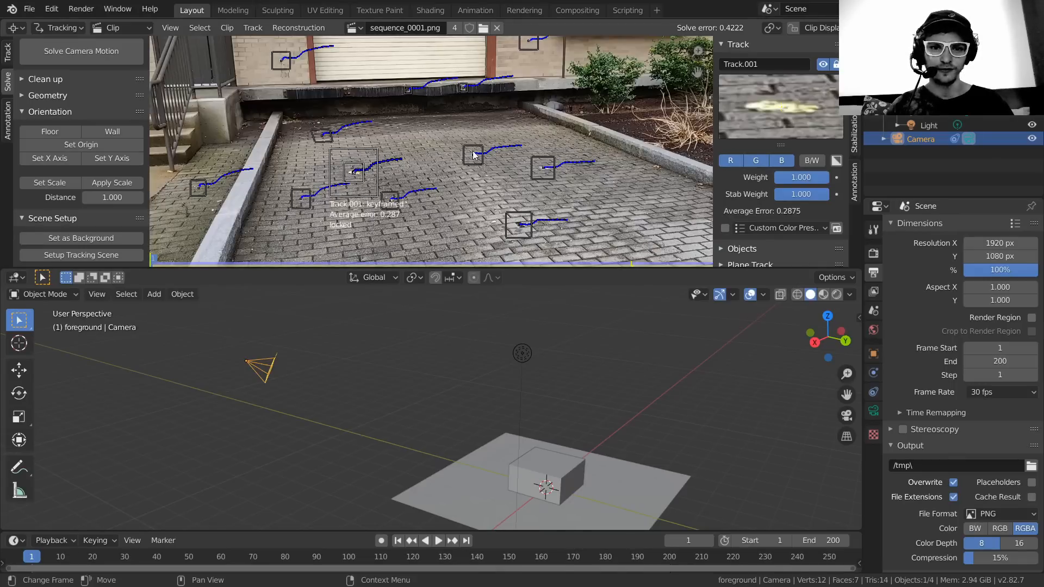
{"action": "left_click", "coordinate": [472, 153]}
{"action": "left_click", "coordinate": [543, 168]}
{"action": "left_click", "coordinate": [501, 218]}
{"action": "left_click", "coordinate": [274, 70]}
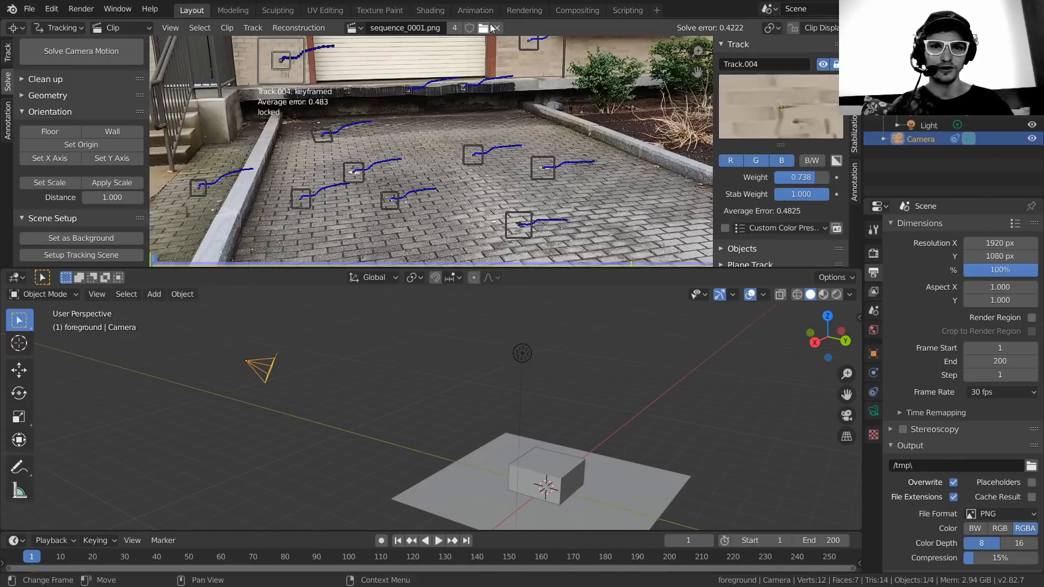
{"action": "left_click", "coordinate": [528, 162]}
- Select three markers on the brick pavement, including Track.008 and Track, and define the floor plane from them
{"action": "left_click", "coordinate": [473, 154]}
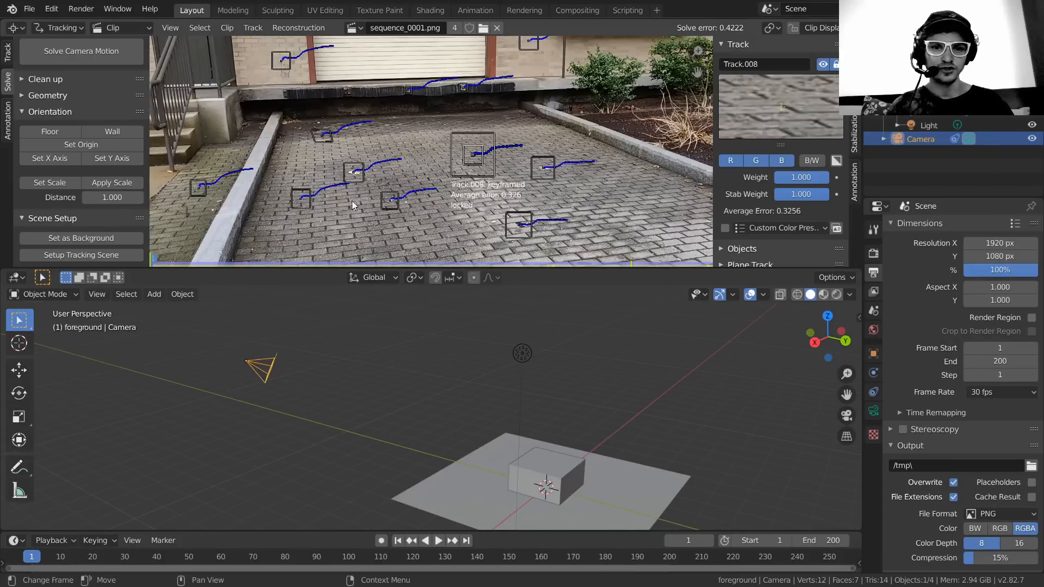
{"action": "middle_click_drag", "start_coordinate": [626, 432], "coordinate": [522, 394], "text": "shift"}
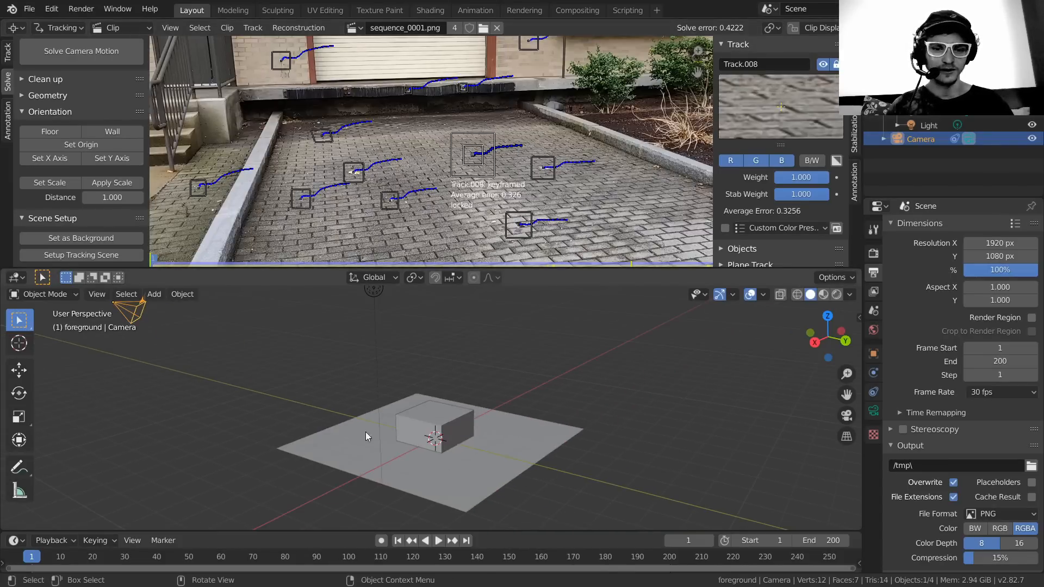
{"action": "scroll", "coordinate": [446, 388], "scroll_direction": "down", "scroll_amount": 3}
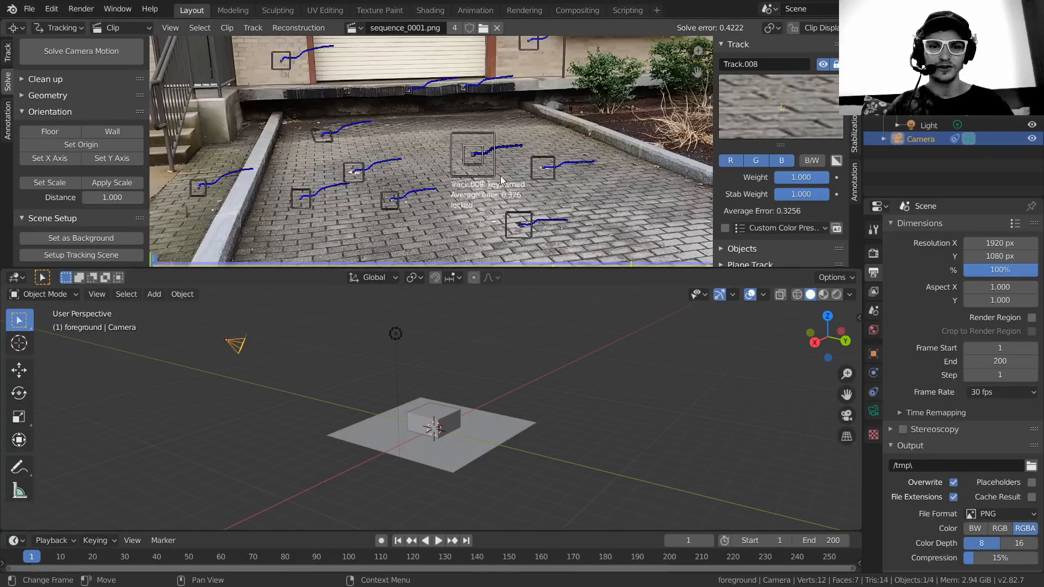
{"action": "left_click", "coordinate": [543, 168], "text": "shift"}
{"action": "left_click", "coordinate": [422, 204], "text": "shift"}
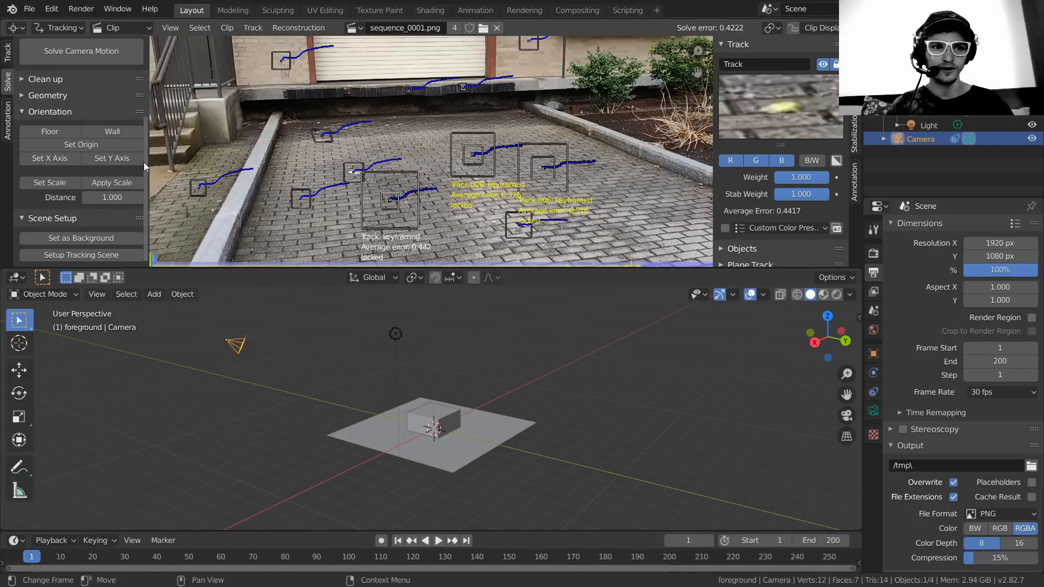
{"action": "left_click", "coordinate": [61, 130]}
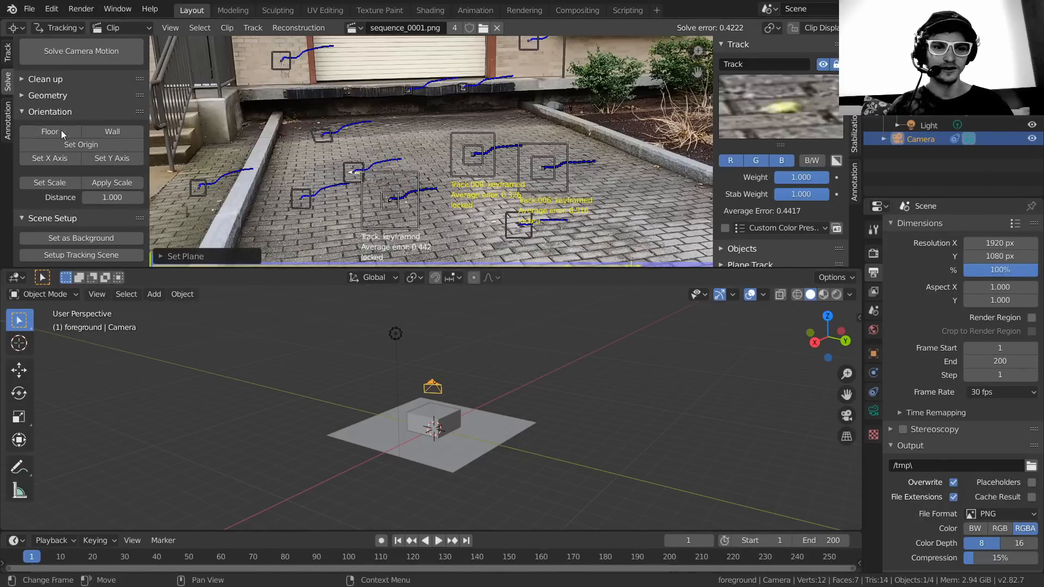
- Look through the camera and play the animation to check the cube and ground with the floor orientation applied
{"action": "scroll", "coordinate": [451, 379], "scroll_direction": "up", "scroll_amount": 3}
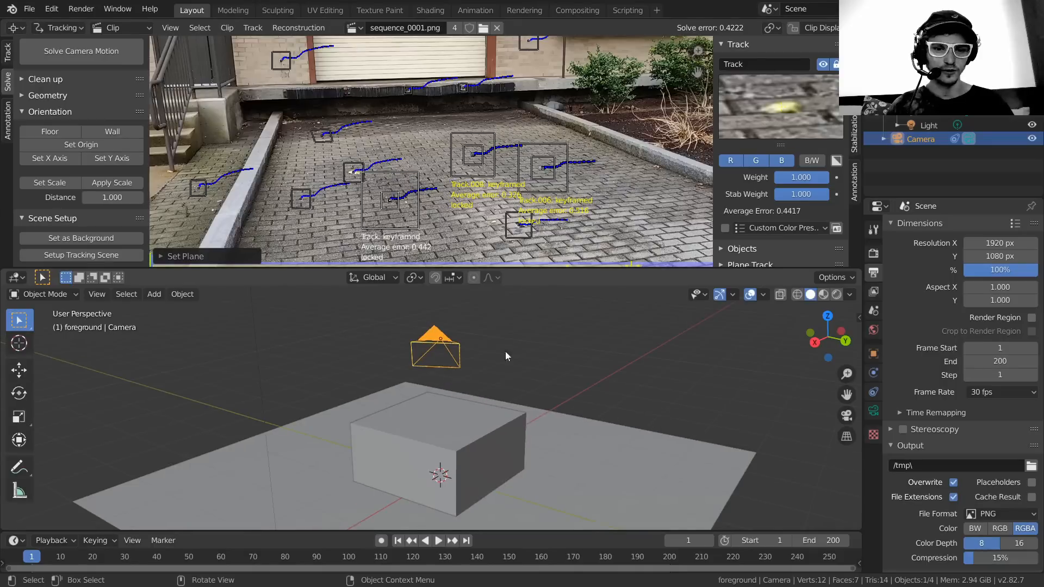
{"action": "left_click", "coordinate": [847, 416]}
{"action": "key", "text": "space"}
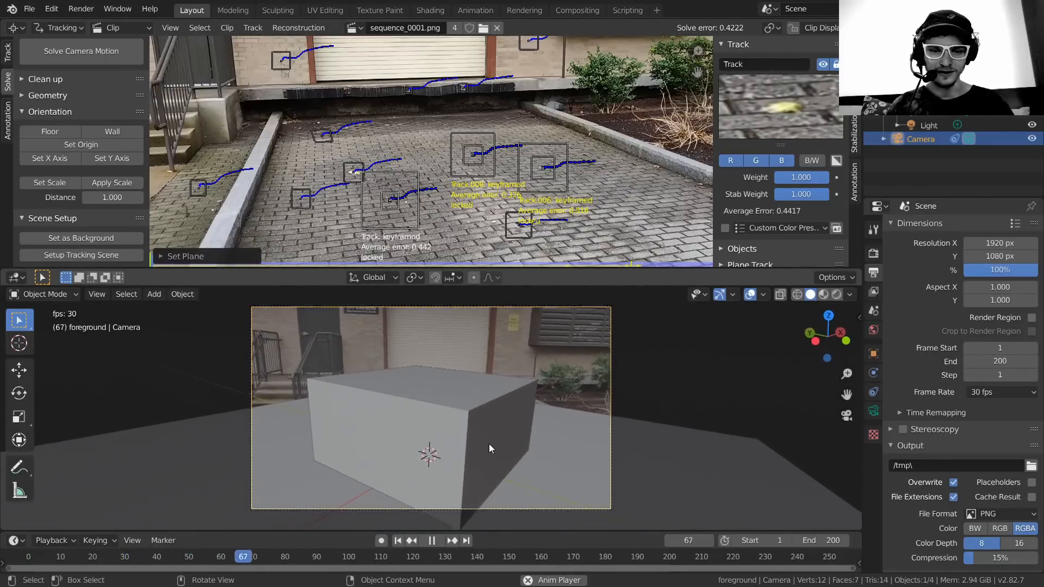
{"action": "key", "text": "Escape"}
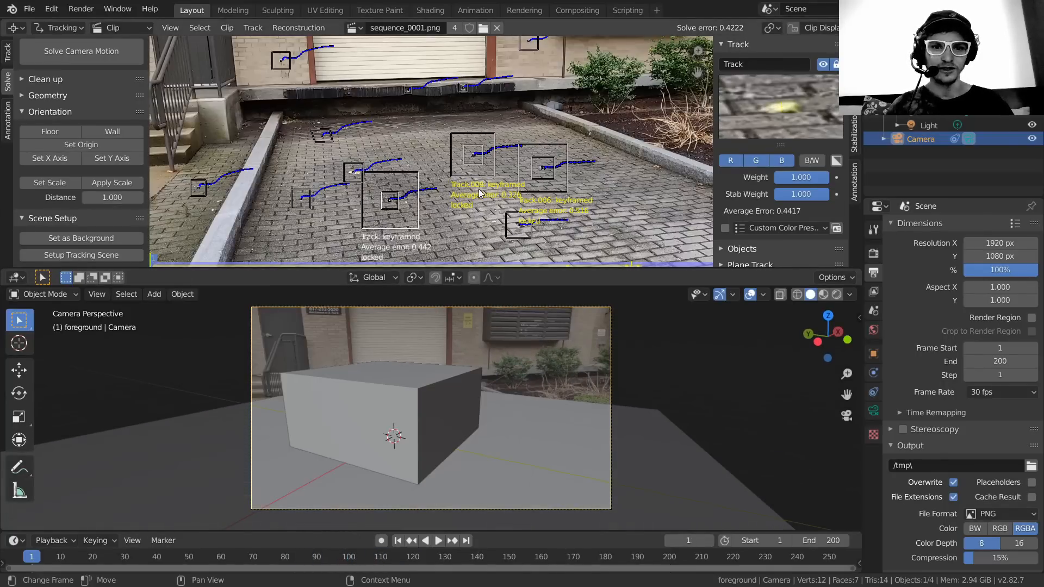
- Set the scene origin at marker Track.008 and align the Y axis to marker Track.010
{"action": "left_click", "coordinate": [474, 153]}
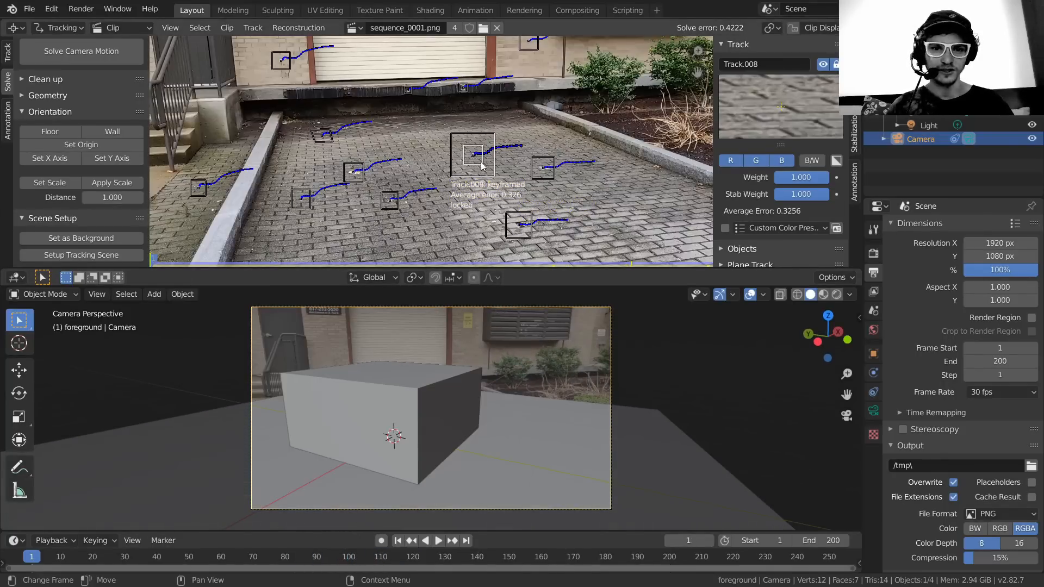
{"action": "left_click", "coordinate": [82, 146]}
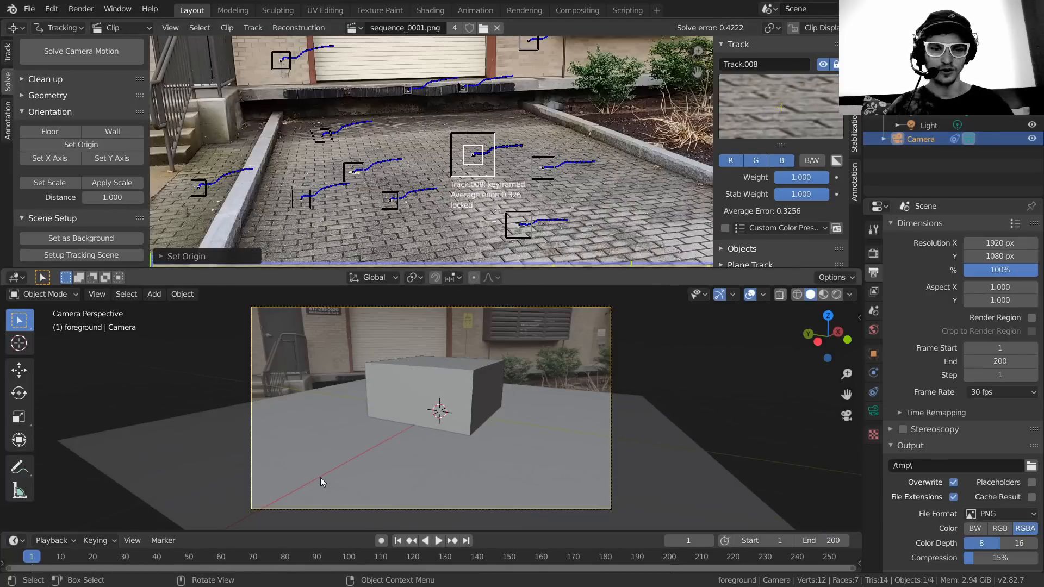
{"action": "scroll", "coordinate": [409, 159], "scroll_direction": "up", "scroll_amount": 2}
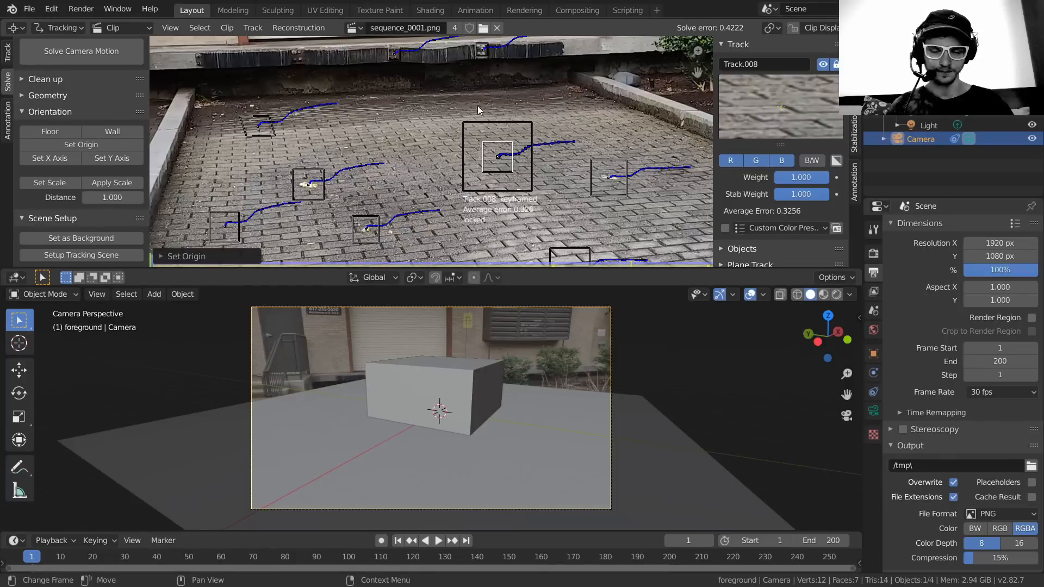
{"action": "middle_click_drag", "start_coordinate": [505, 195], "coordinate": [453, 135]}
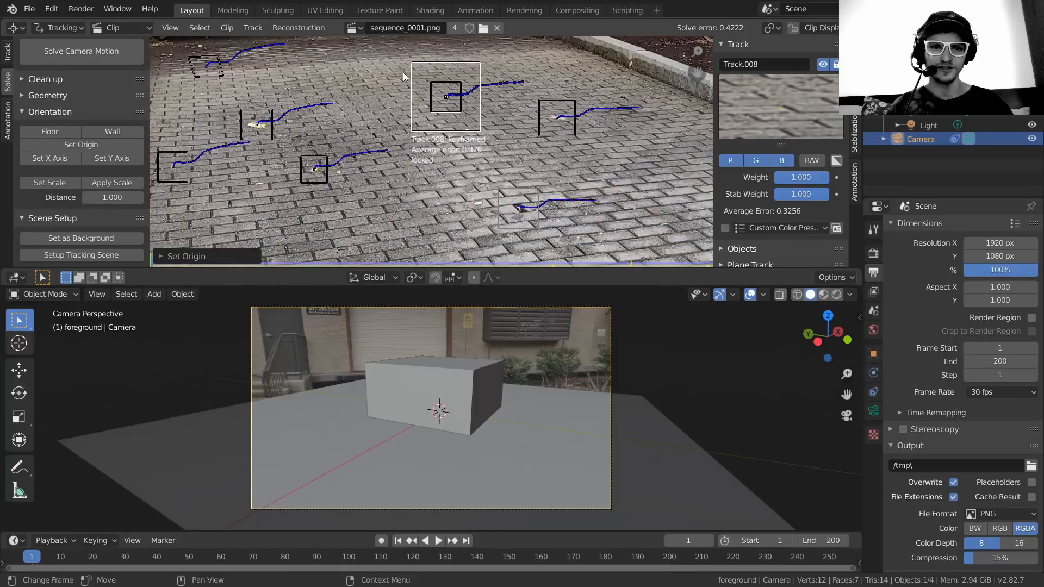
{"action": "left_click", "coordinate": [514, 198]}
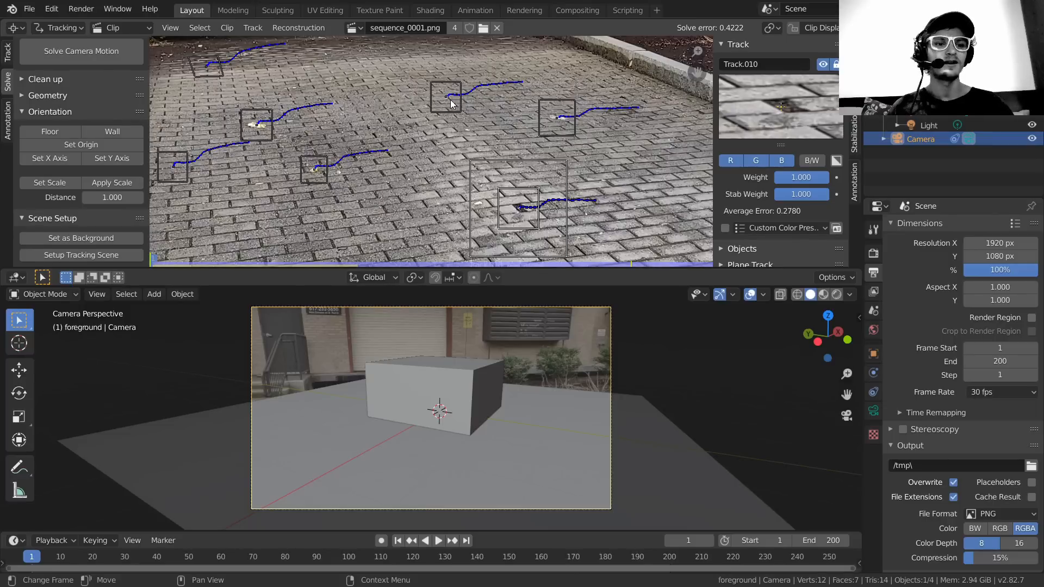
{"action": "left_click", "coordinate": [106, 162]}
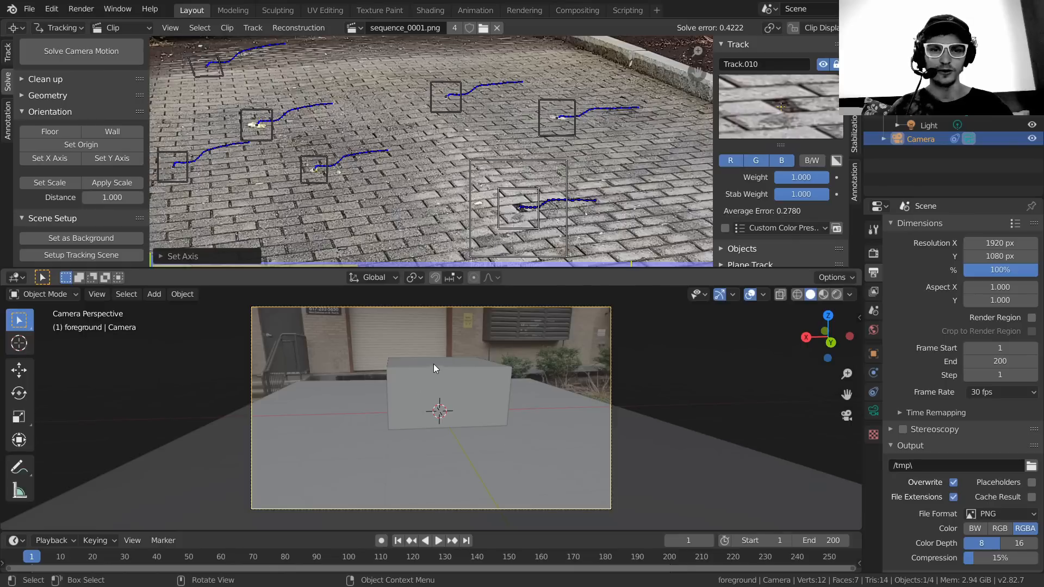
- Set the scene scale using markers Track.008 and Track.010 with a distance of 4
{"action": "scroll", "coordinate": [501, 127], "scroll_direction": "down", "scroll_amount": 2}
{"action": "left_click", "coordinate": [447, 119], "text": "shift"}
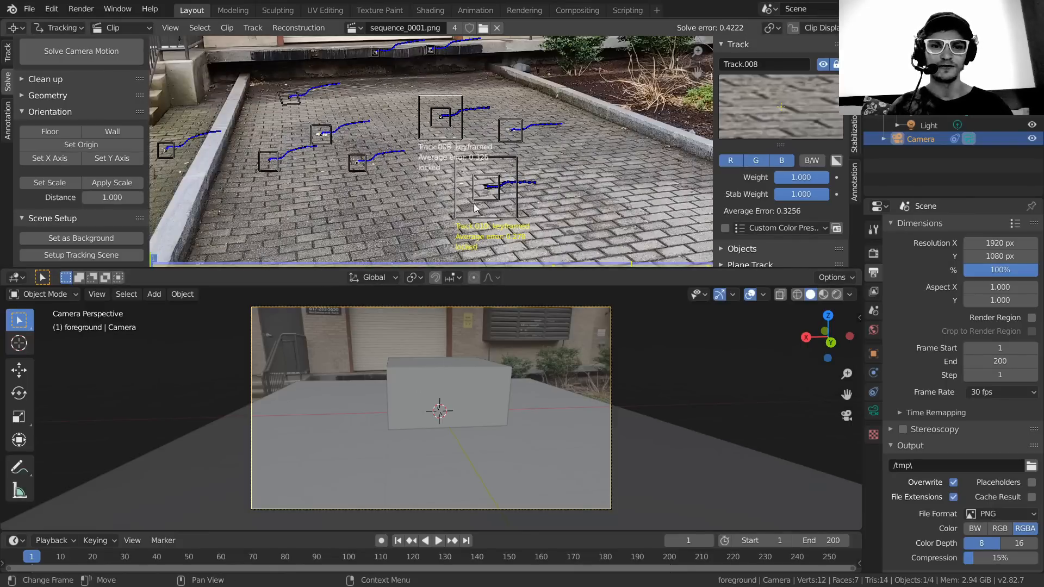
{"action": "left_click", "coordinate": [55, 183]}
{"action": "left_click", "coordinate": [105, 196]}
{"action": "type", "text": "1.0"}
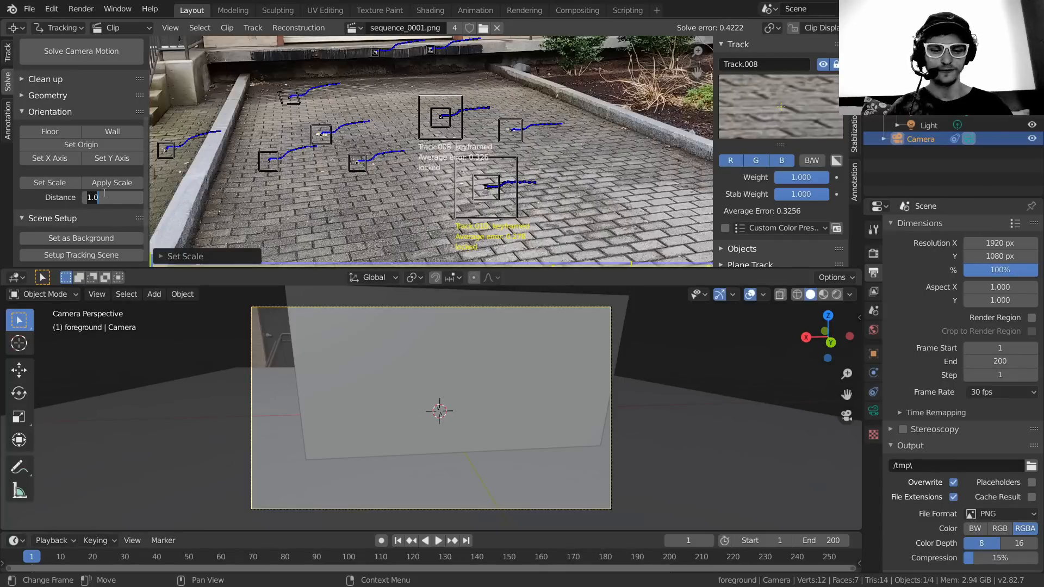
{"action": "type", "text": "4"}
{"action": "key", "text": "Return"}
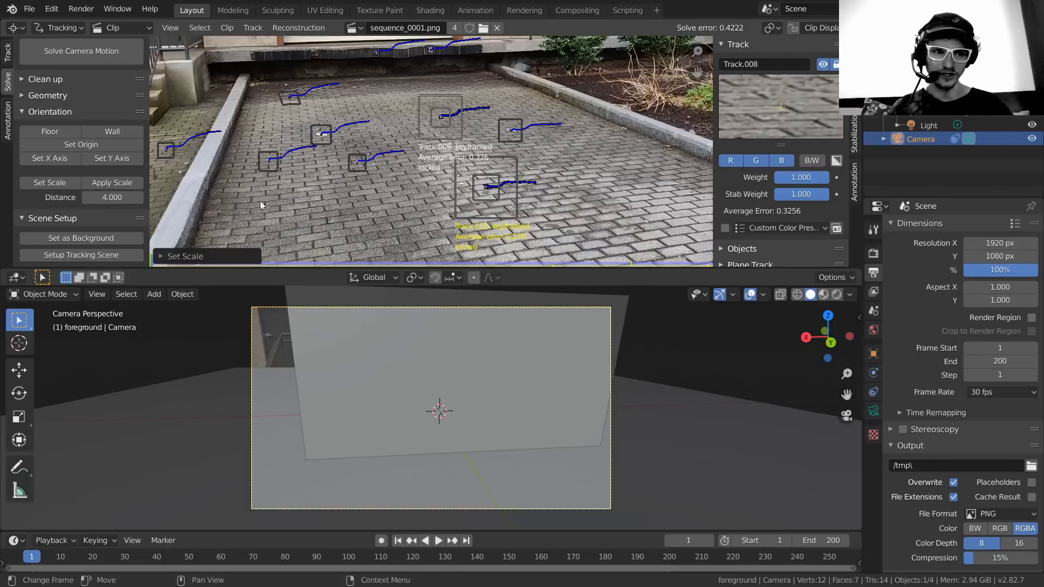
{"action": "left_click", "coordinate": [53, 184]}
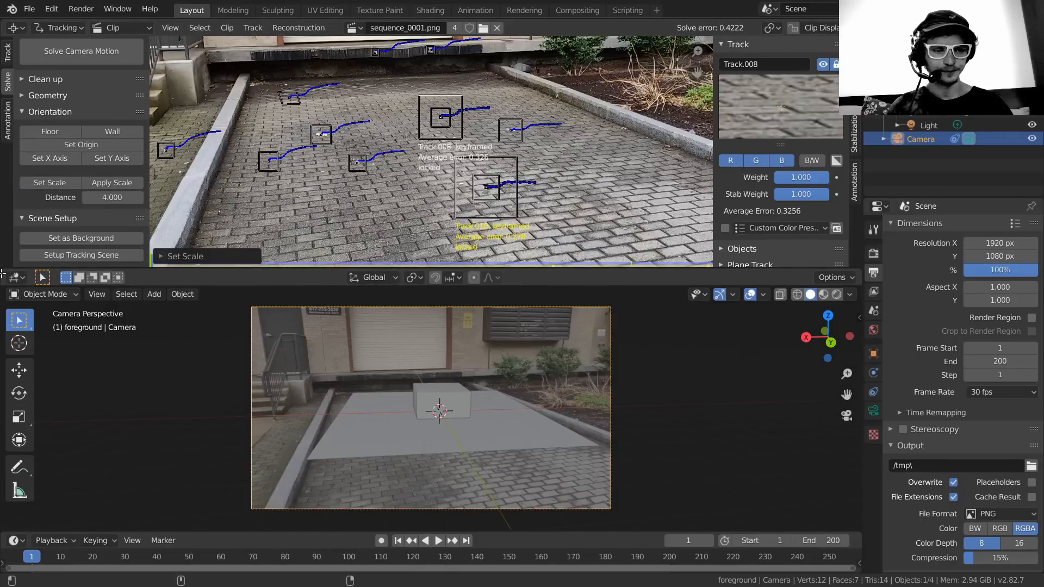
- Expand the 3D viewport over the clip editor and play the animation to check the scaled scene against the footage
{"action": "left_click_drag", "start_coordinate": [2, 274], "coordinate": [22, 239]}
{"action": "scroll", "coordinate": [405, 283], "scroll_direction": "up", "scroll_amount": 4}
{"action": "scroll", "coordinate": [406, 283], "scroll_direction": "down", "scroll_amount": 2}
{"action": "key", "text": "space"}
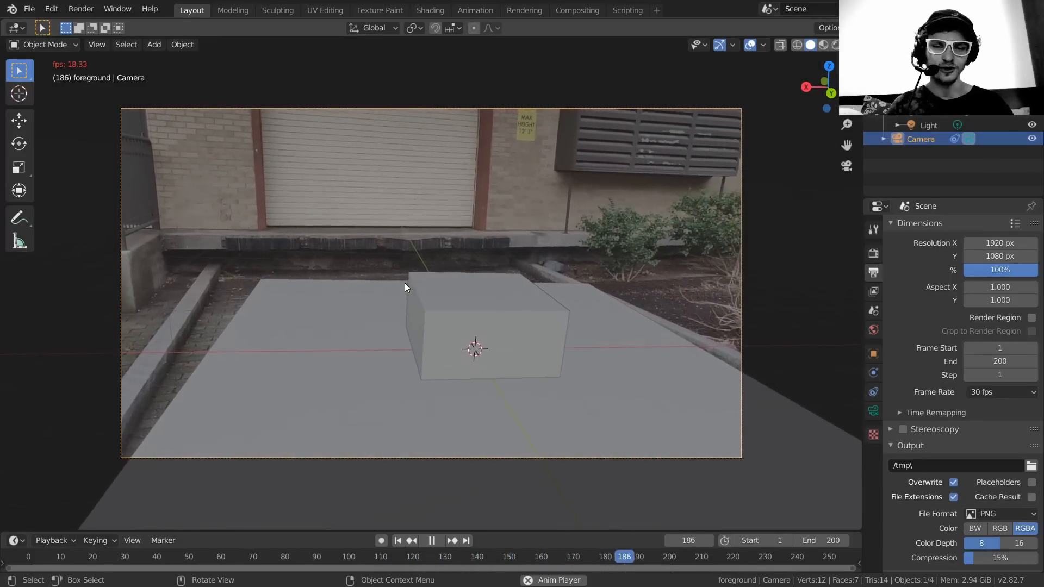
{"action": "key", "text": "space"}
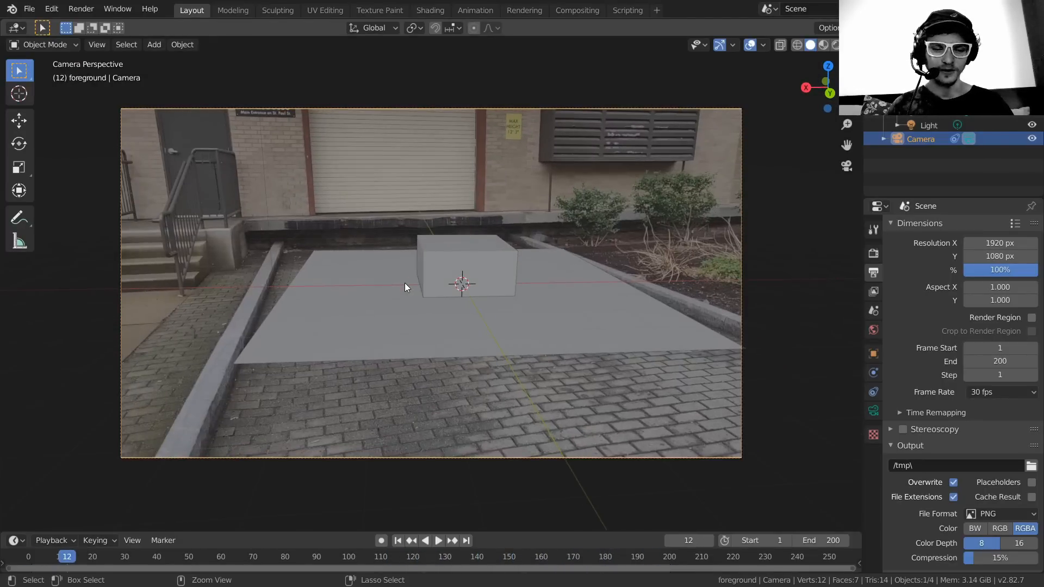
- Save the project file and return the timeline to frame 1
{"action": "key", "text": "ctrl+s"}
{"action": "key", "text": "shift+Left"}
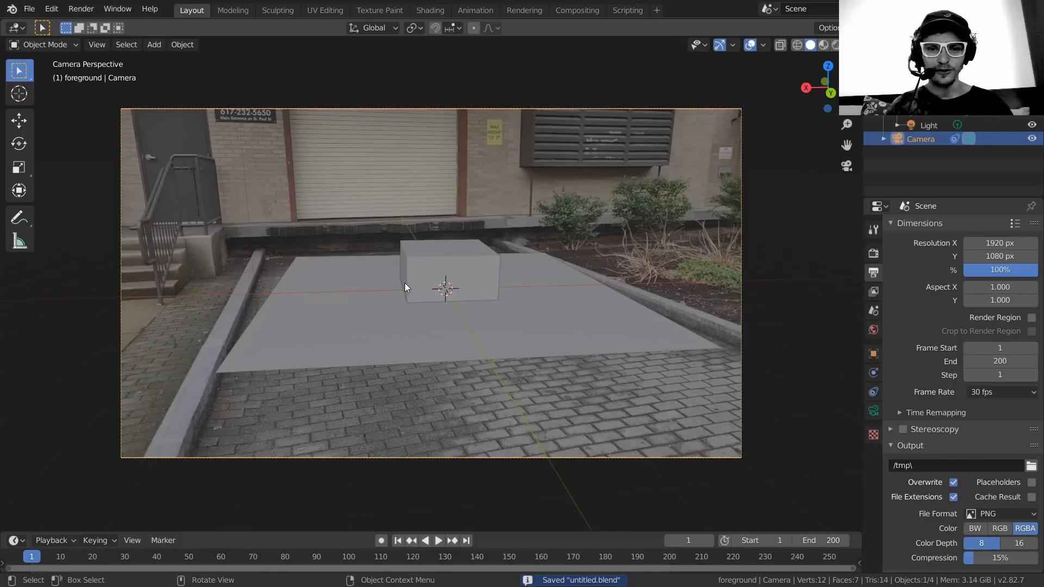
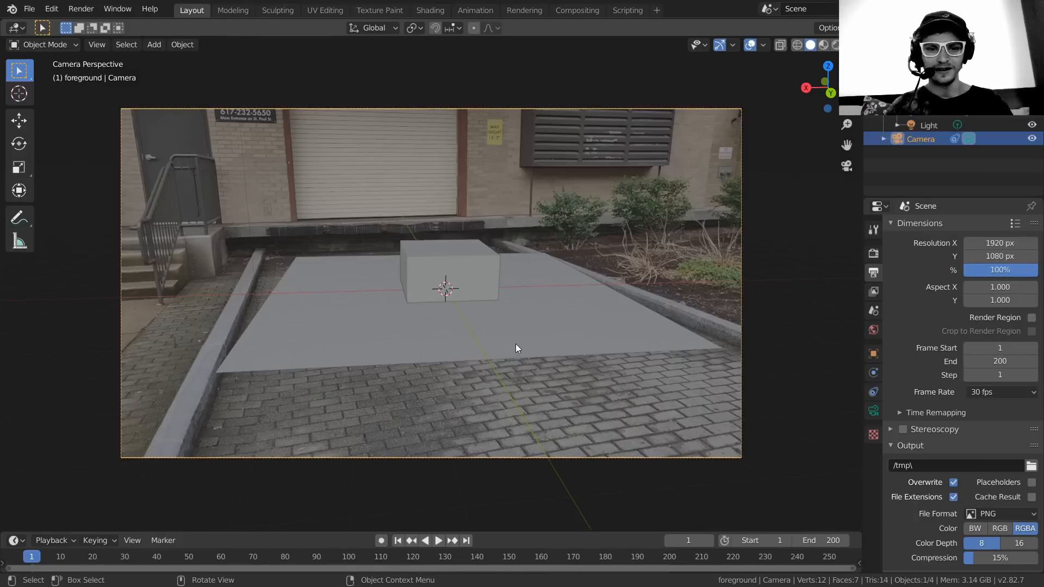
- Try moving the ground plane forward along the global Y axis and undo the move
{"action": "left_click", "coordinate": [459, 320]}
{"action": "key", "text": "g"}
{"action": "key", "text": "y"}
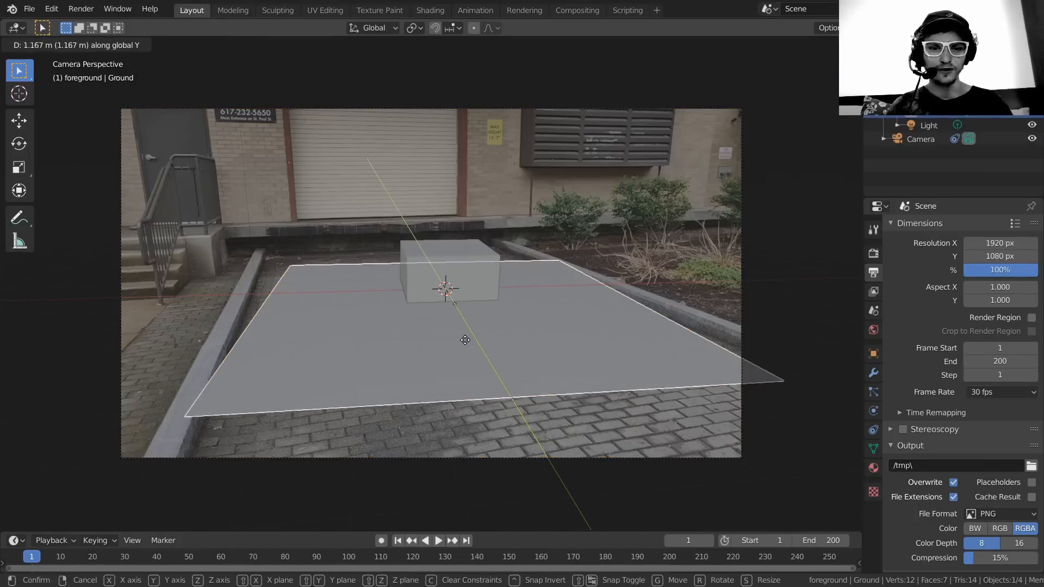
{"action": "left_click", "coordinate": [485, 395]}
{"action": "key", "text": "ctrl+z"}
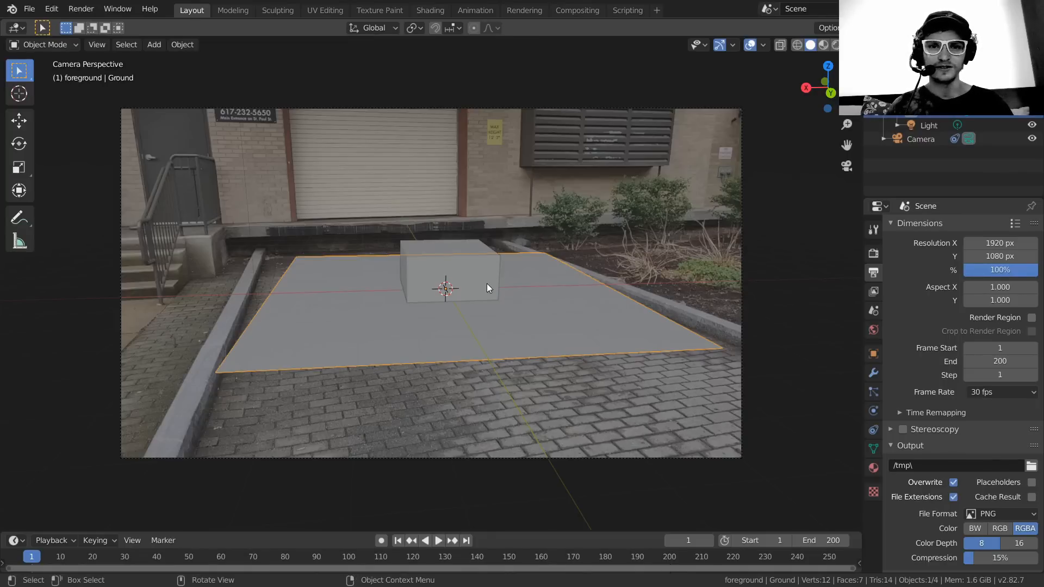
- Move the tracked camera along the global Y axis until the ground plane fills the lower part of the camera frame
{"action": "left_click", "coordinate": [744, 253]}
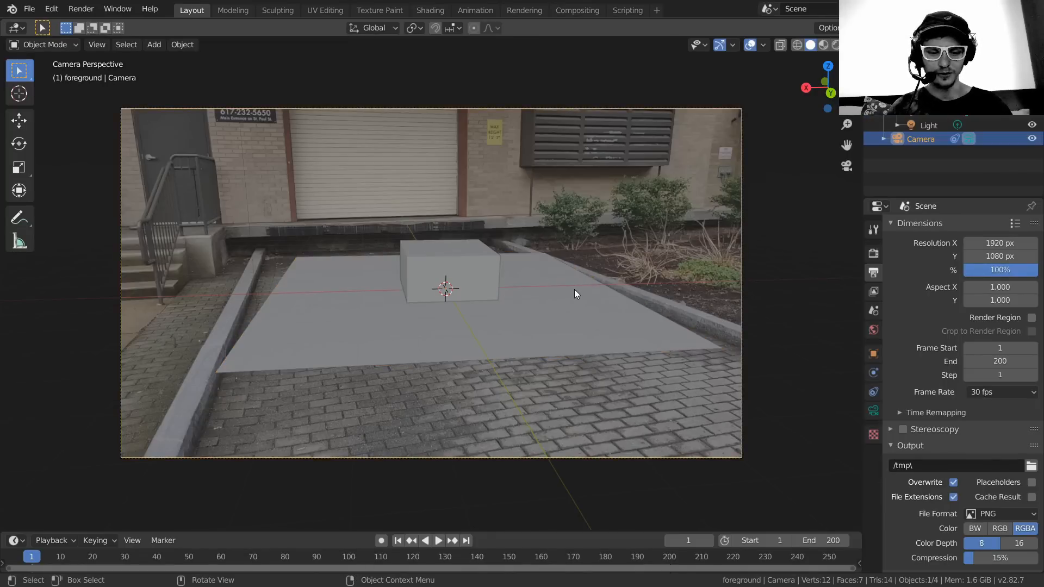
{"action": "scroll", "coordinate": [574, 290], "scroll_direction": "up", "scroll_amount": 1}
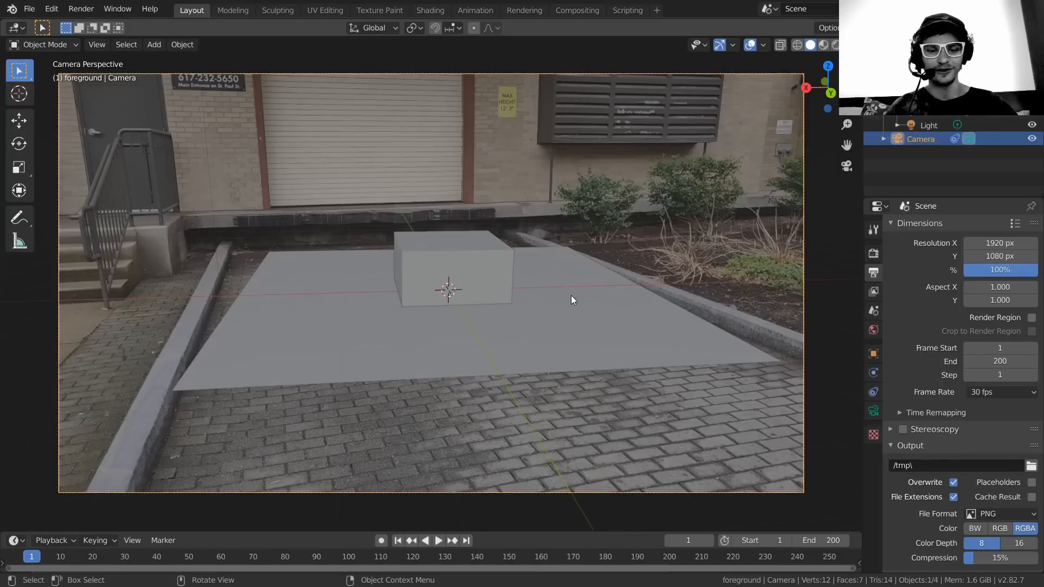
{"action": "scroll", "coordinate": [571, 295], "scroll_direction": "down", "scroll_amount": 1}
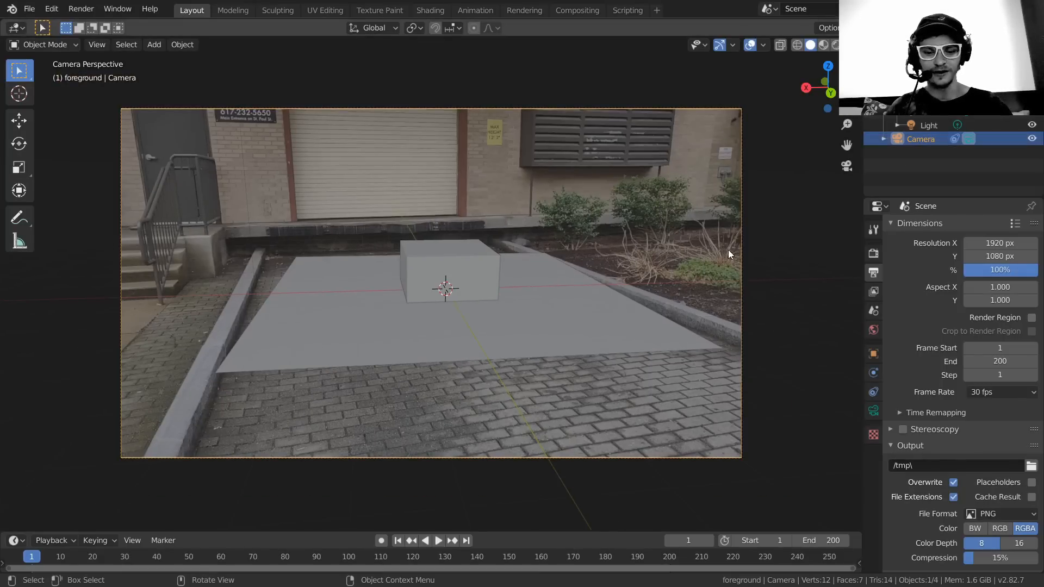
{"action": "key", "text": "g"}
{"action": "key", "text": "y"}
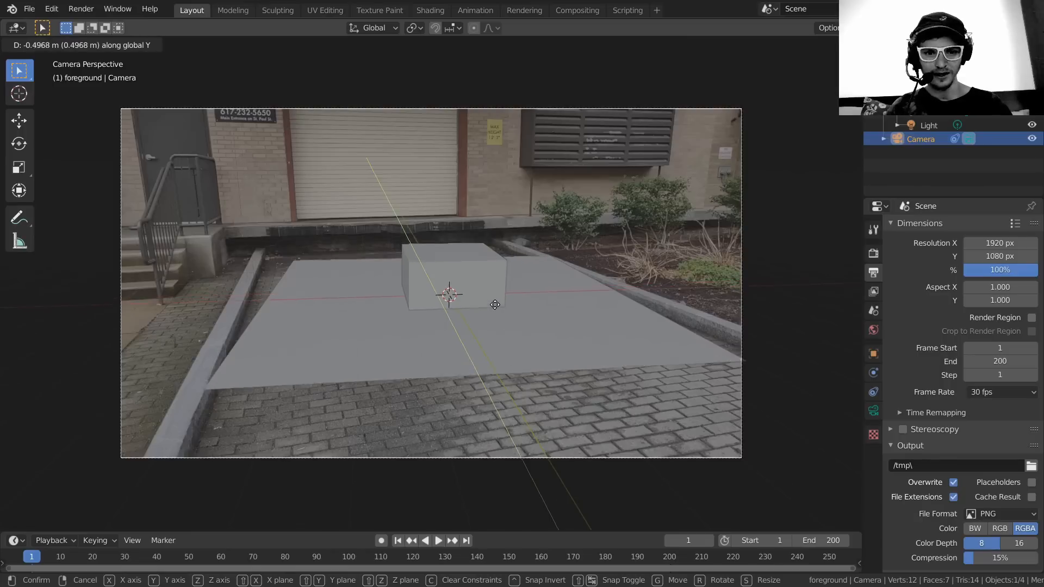
{"action": "left_click", "coordinate": [507, 276]}
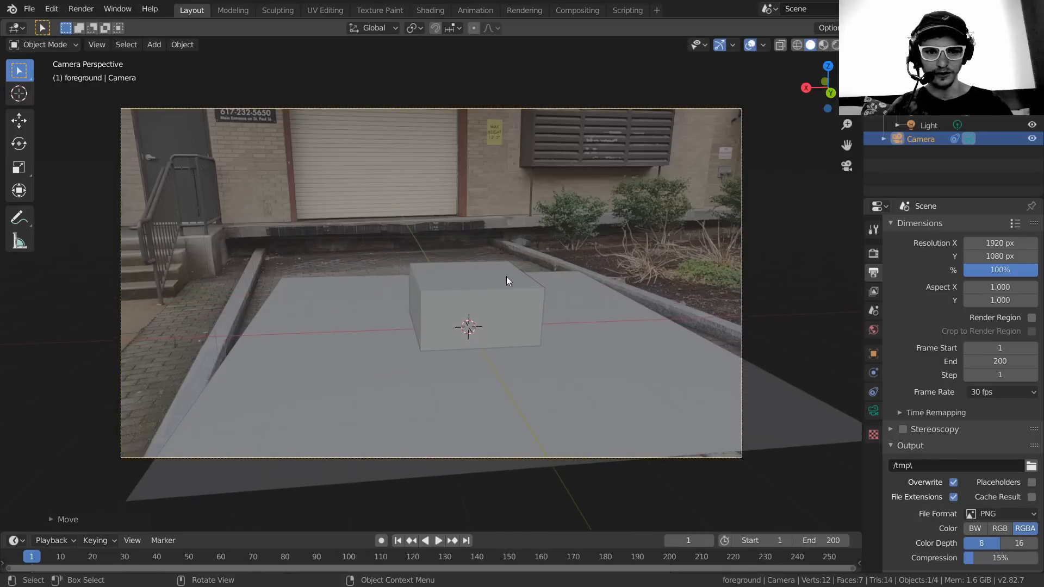
- Rotate the tracked camera about the global Z axis to turn the ground plane relative to the footage's curbs
{"action": "scroll", "coordinate": [555, 283], "scroll_direction": "down", "scroll_amount": 1}
{"action": "scroll", "coordinate": [556, 283], "scroll_direction": "up", "scroll_amount": 1}
{"action": "scroll", "coordinate": [576, 258], "scroll_direction": "up", "scroll_amount": 1}
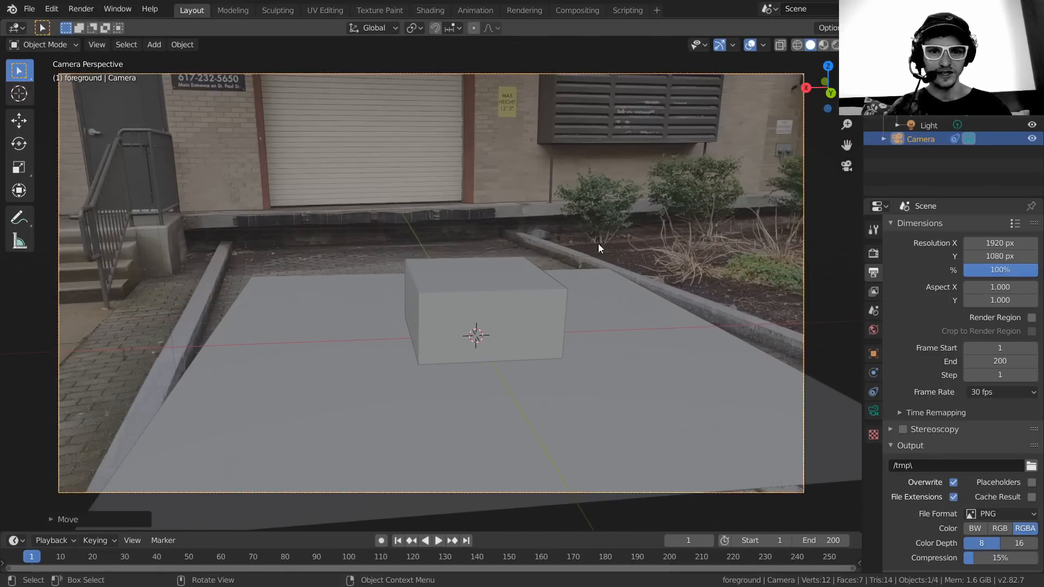
{"action": "key", "text": "s"}
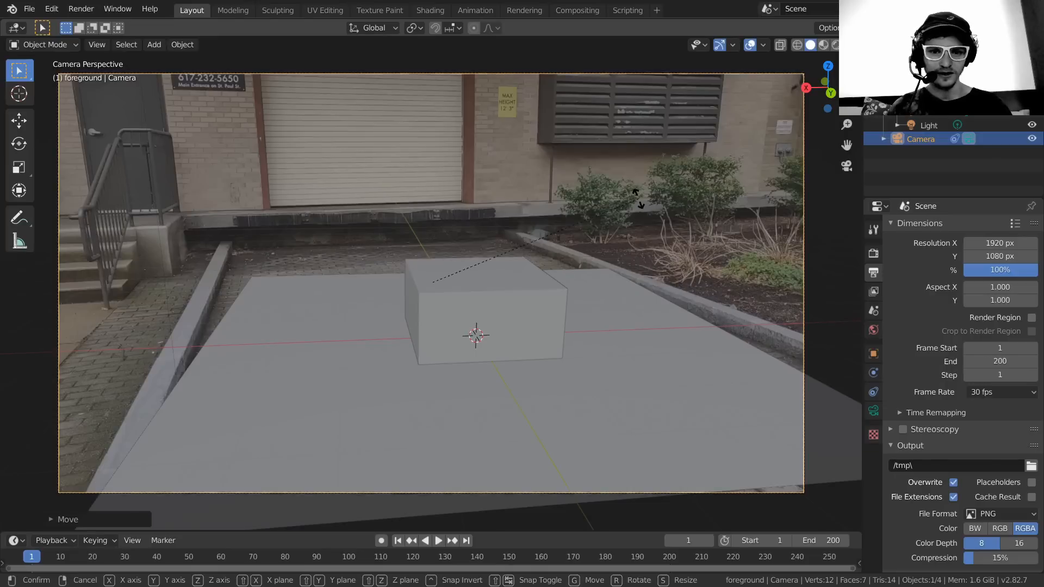
{"action": "key", "text": "r"}
{"action": "key", "text": "z"}
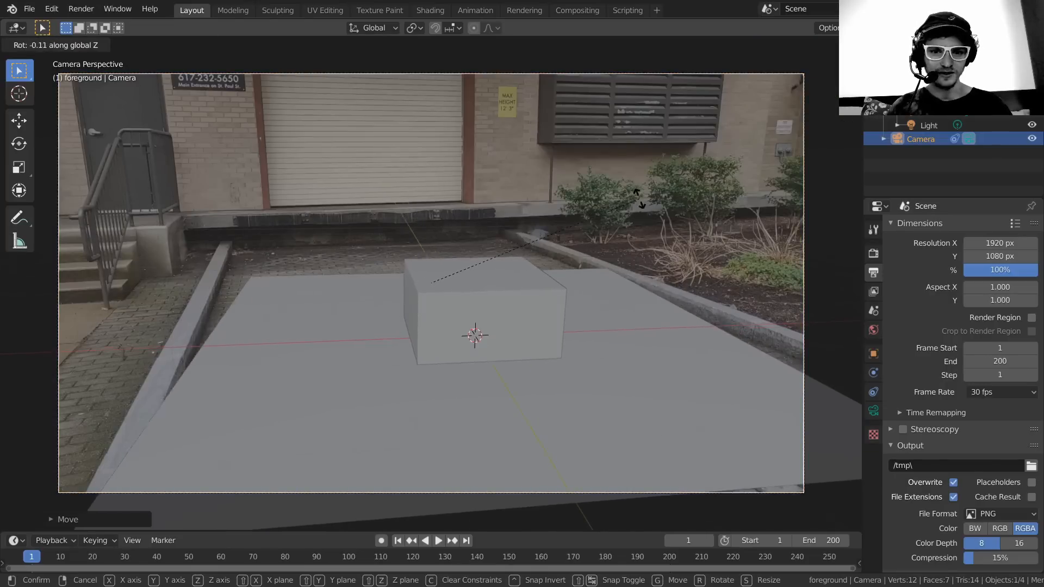
{"action": "left_click", "coordinate": [671, 257]}
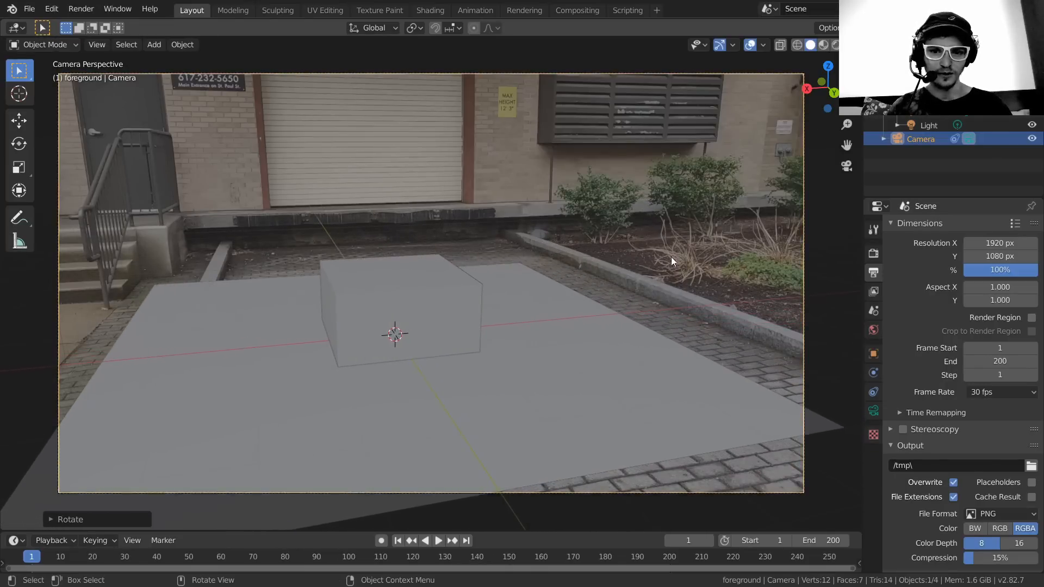
- Move the tracked camera about 1.1 m along the global X axis to centre the ground plane between the two curbs
{"action": "scroll", "coordinate": [609, 305], "scroll_direction": "up", "scroll_amount": 4}
{"action": "scroll", "coordinate": [484, 247], "scroll_direction": "up", "scroll_amount": 3}
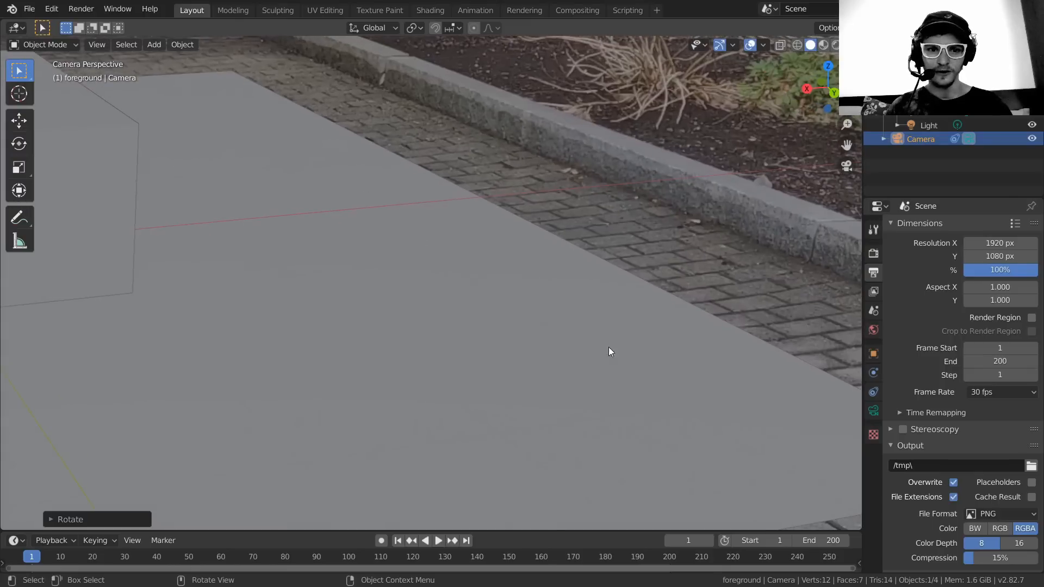
{"action": "middle_click_drag", "start_coordinate": [610, 352], "coordinate": [711, 363], "text": "shift"}
{"action": "scroll", "coordinate": [156, 272], "scroll_direction": "down", "scroll_amount": 5}
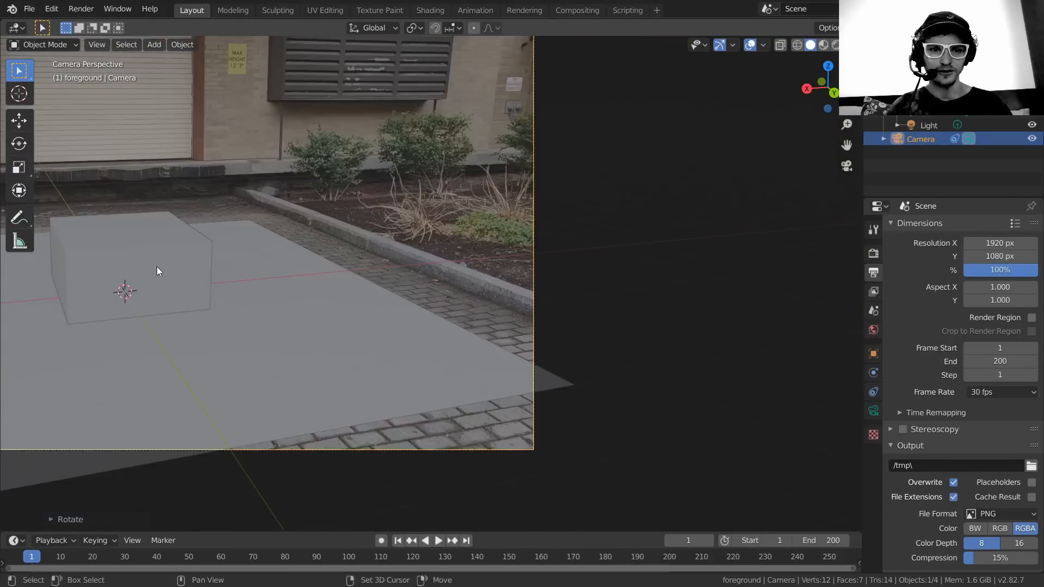
{"action": "middle_click_drag", "start_coordinate": [156, 273], "coordinate": [506, 272], "text": "shift"}
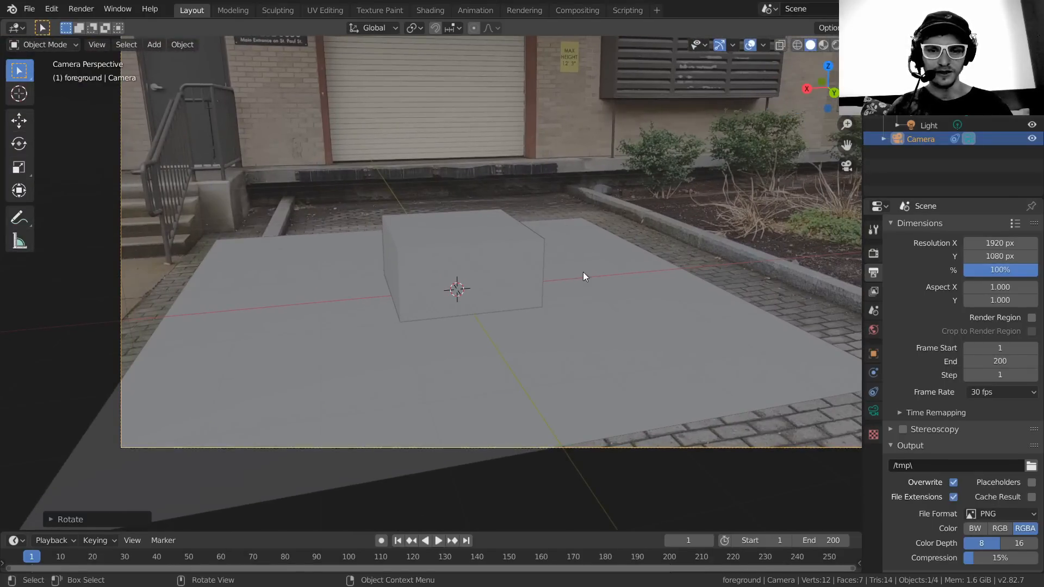
{"action": "key", "text": "g"}
{"action": "key", "text": "x"}
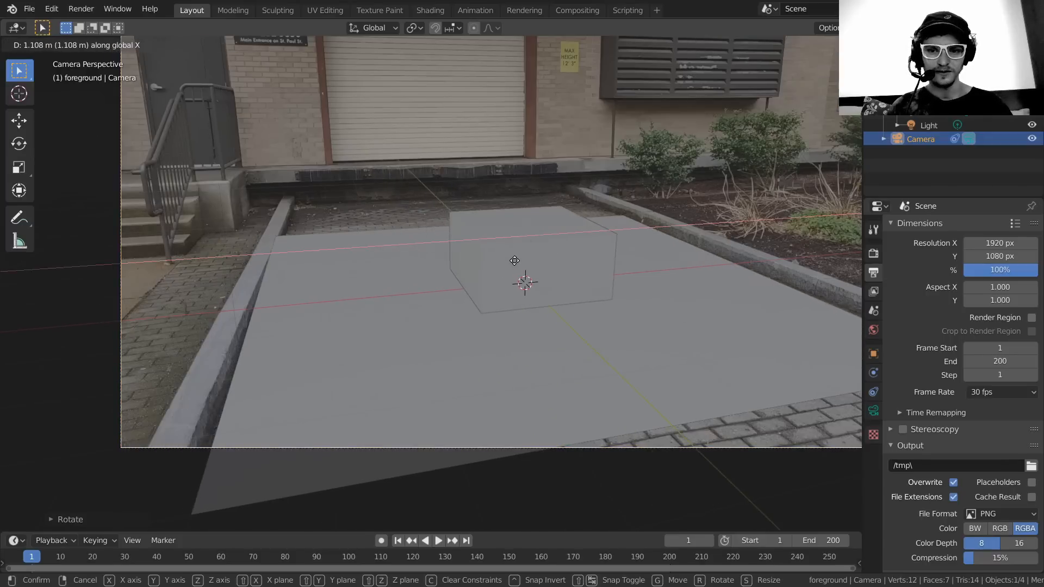
{"action": "left_click", "coordinate": [513, 260]}
- Fine-tune the camera's rotation about the global Z axis by about 0.34 degrees
{"action": "scroll", "coordinate": [577, 212], "scroll_direction": "up", "scroll_amount": 1}
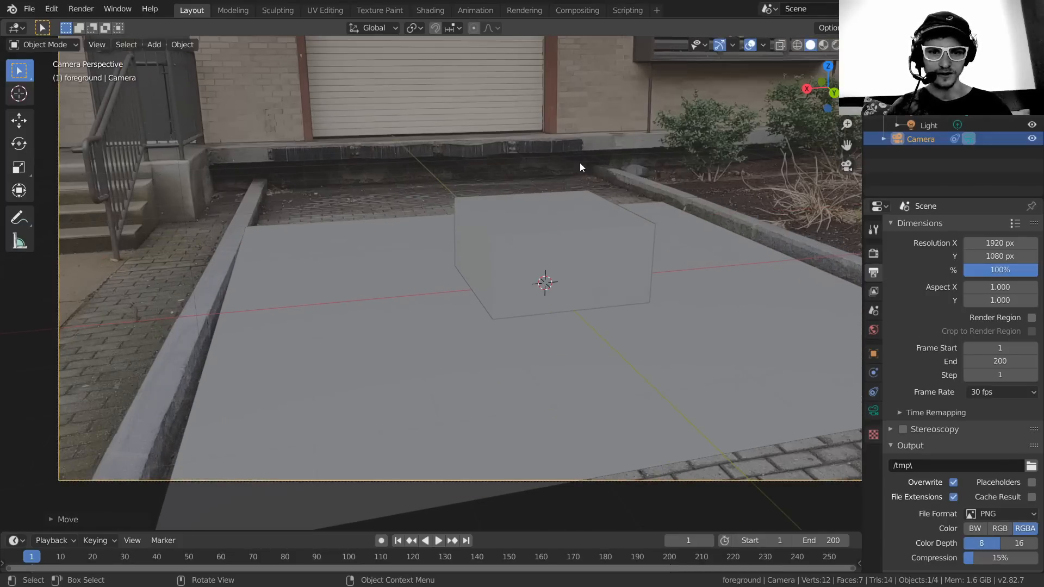
{"action": "scroll", "coordinate": [677, 210], "scroll_direction": "down", "scroll_amount": 1}
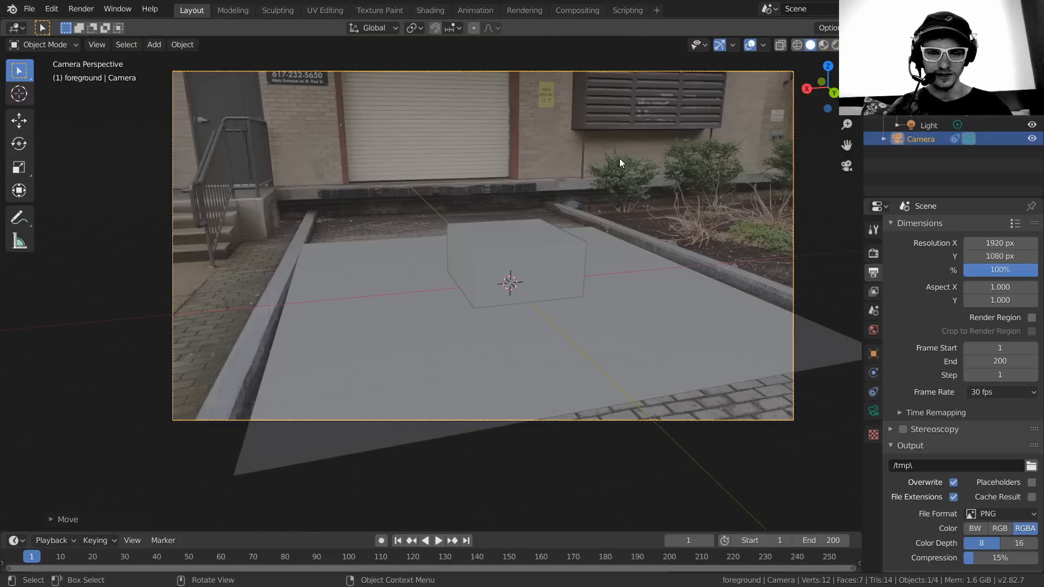
{"action": "key", "text": "r"}
{"action": "key", "text": "z"}
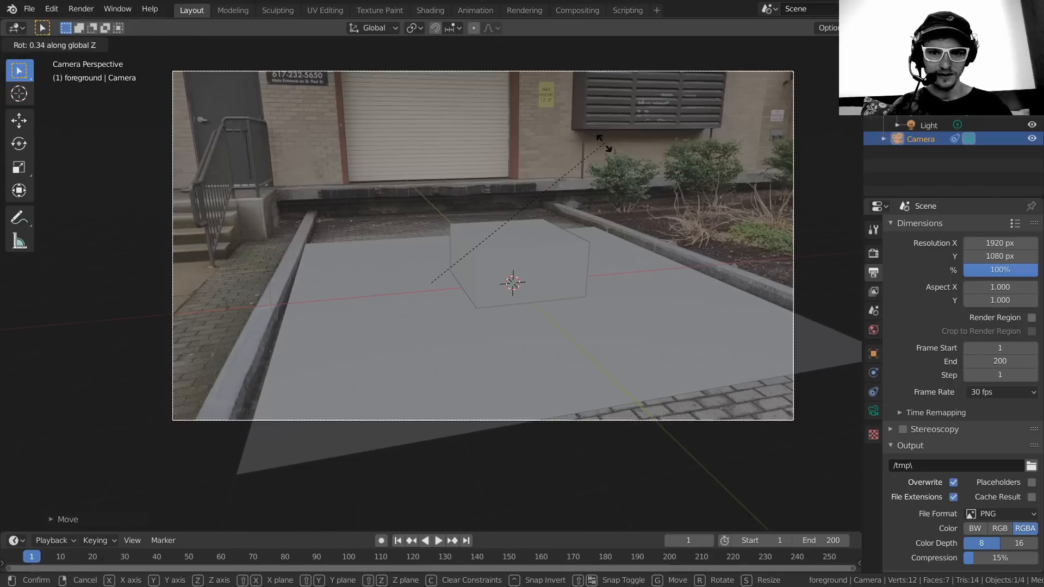
{"action": "left_click", "coordinate": [603, 144]}
- Play the animation to check the ground plane against the footage, and save the project file at frame 1
{"action": "scroll", "coordinate": [638, 292], "scroll_direction": "up", "scroll_amount": 1}
{"action": "scroll", "coordinate": [756, 295], "scroll_direction": "up", "scroll_amount": 2}
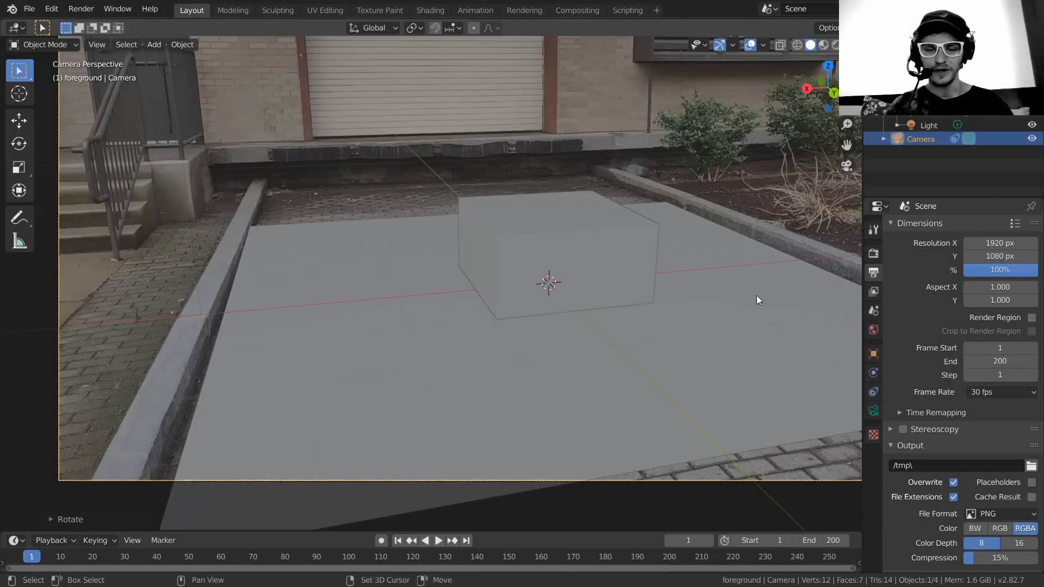
{"action": "middle_click_drag", "start_coordinate": [756, 296], "coordinate": [577, 306], "text": "shift"}
{"action": "key", "text": "Home"}
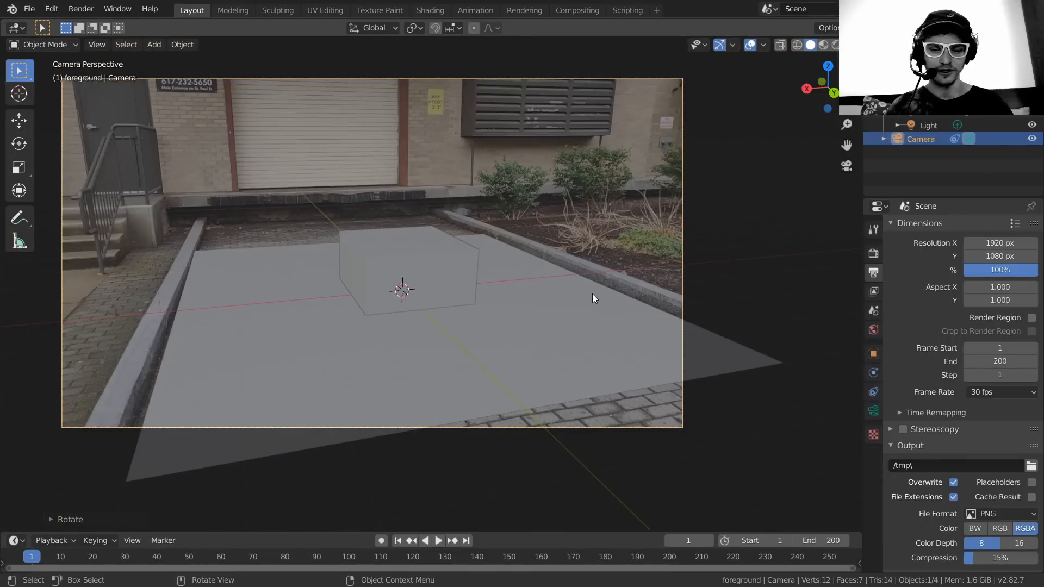
{"action": "key", "text": "space"}
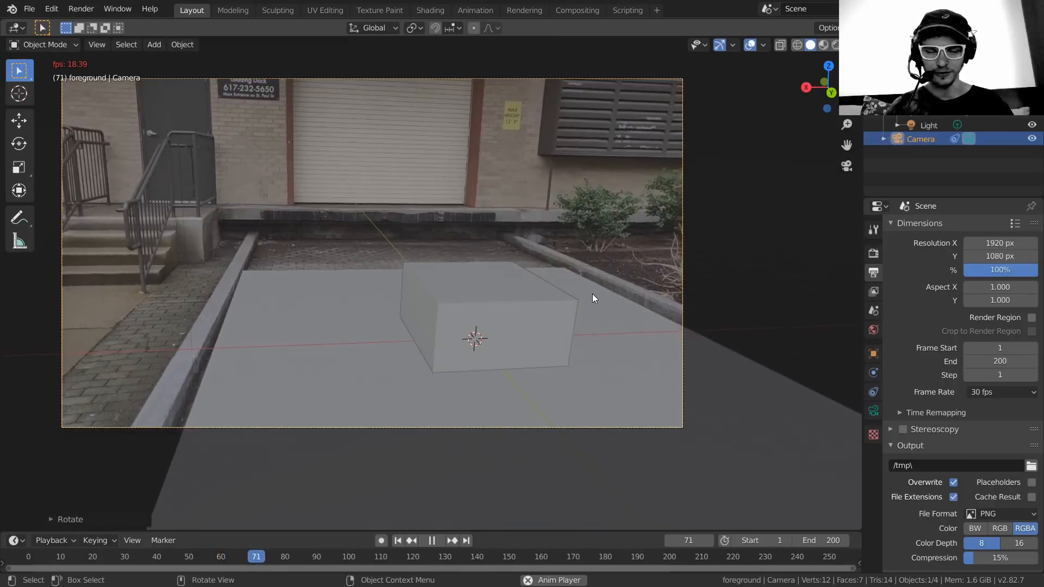
{"action": "key", "text": "space"}
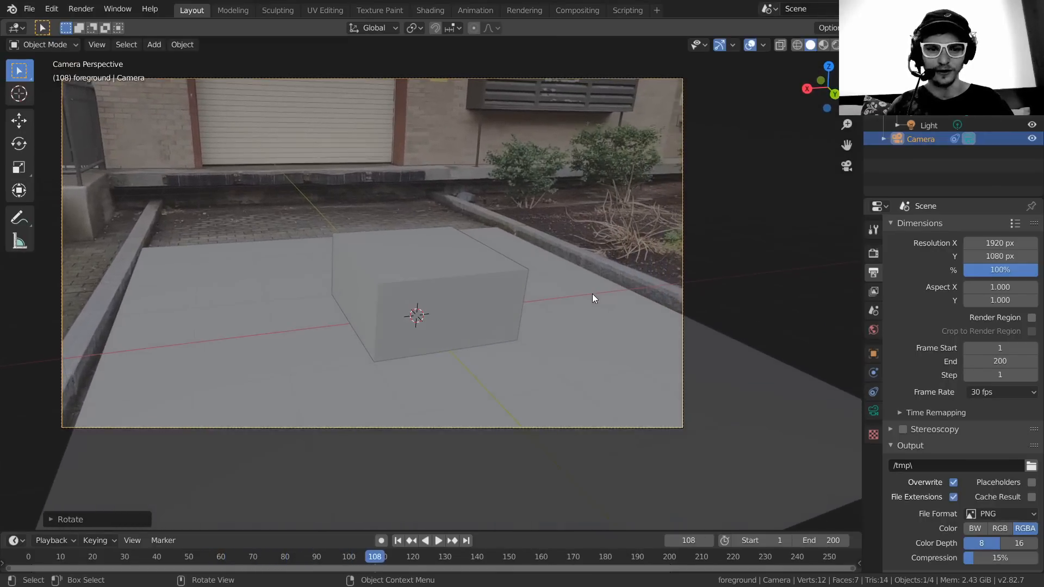
{"action": "key", "text": "shift+Left"}
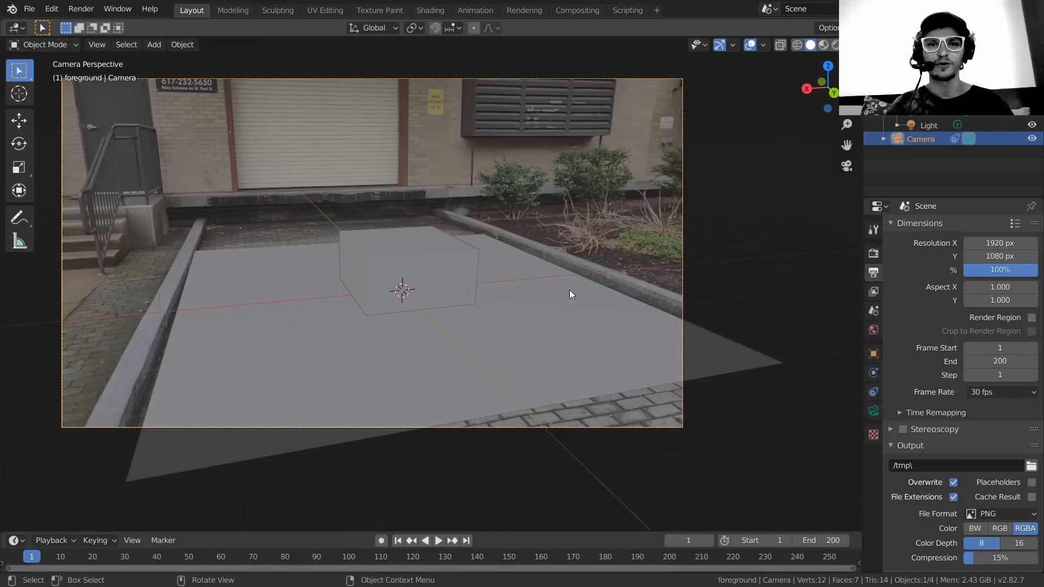
{"action": "key", "text": "ctrl+s"}
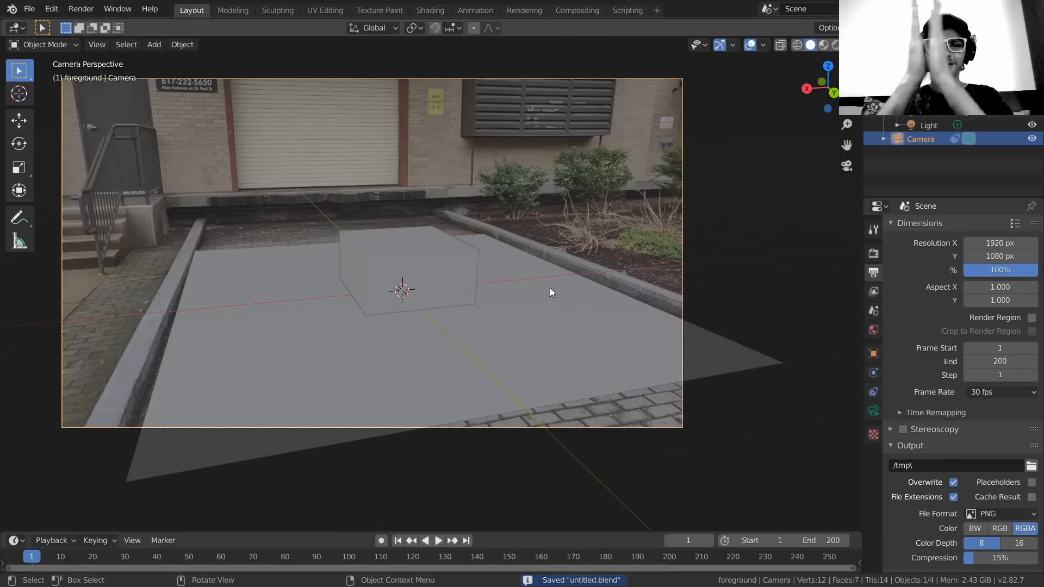
- Delete the test cube from the scene
{"action": "scroll", "coordinate": [522, 283], "scroll_direction": "up", "scroll_amount": 1}
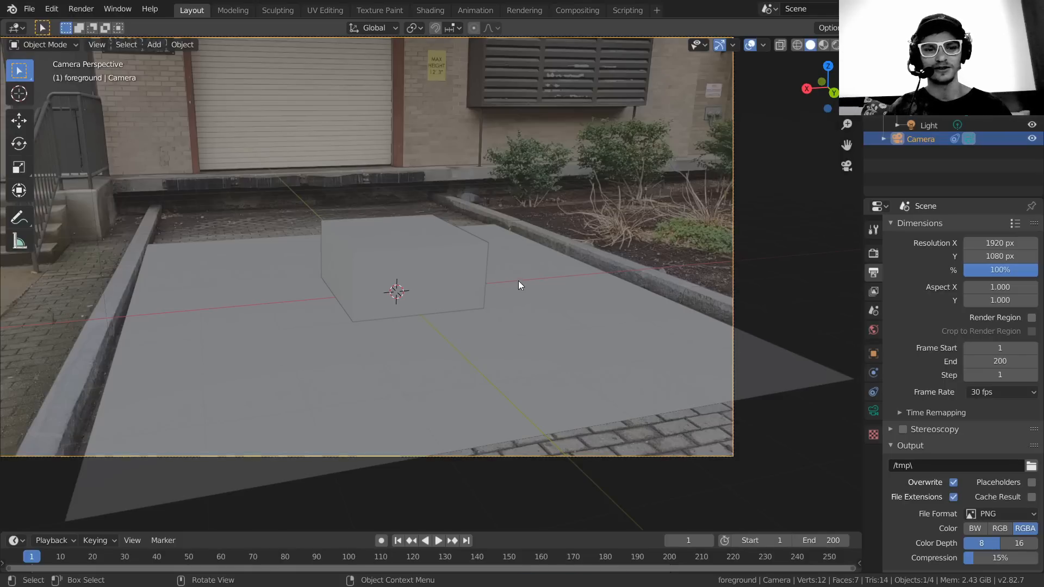
{"action": "left_click", "coordinate": [406, 279]}
{"action": "key", "text": "x"}
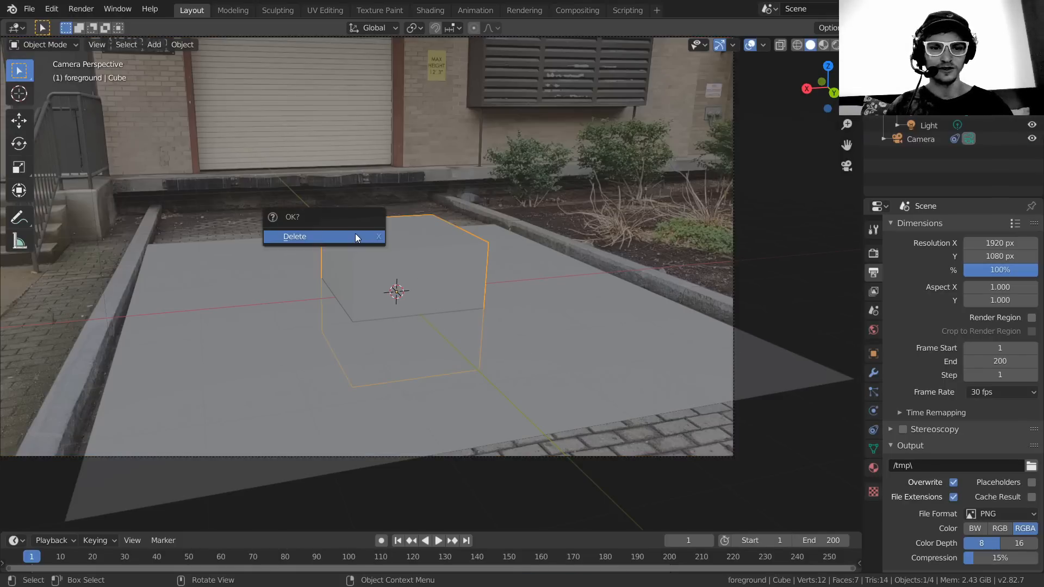
{"action": "left_click", "coordinate": [355, 233]}
- Scale down the Ground plane's mesh in Edit Mode so it covers only the middle of the paved area
{"action": "left_click", "coordinate": [425, 243]}
{"action": "key", "text": "Tab"}
{"action": "key", "text": "s"}
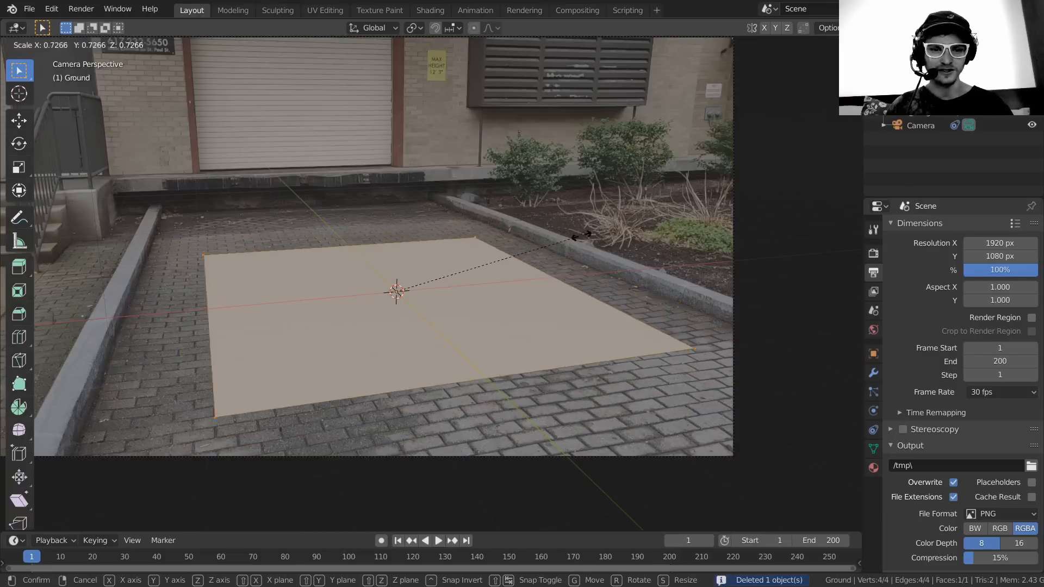
{"action": "left_click", "coordinate": [560, 245]}
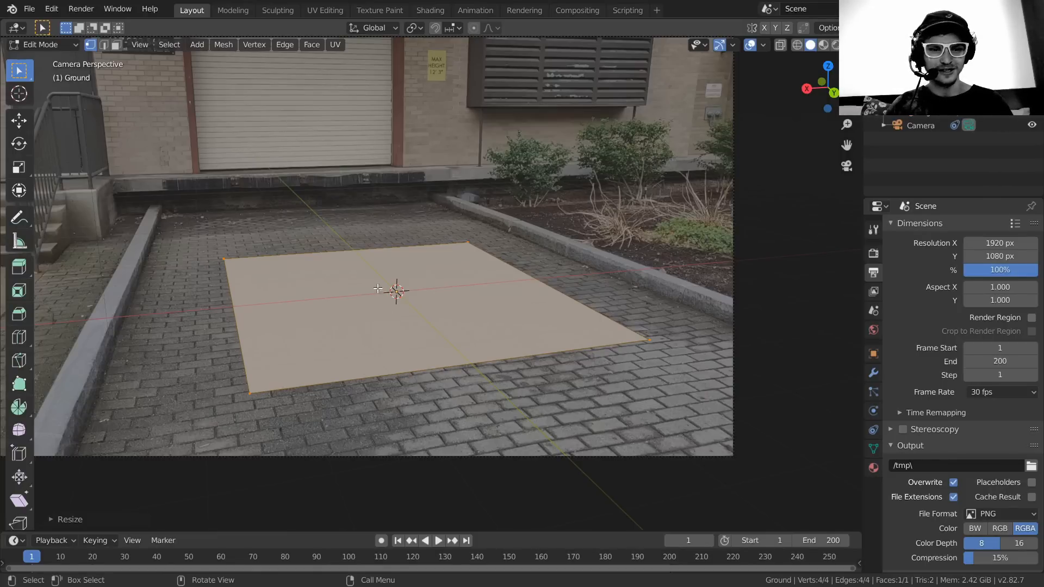
{"action": "middle_click_drag", "start_coordinate": [388, 304], "coordinate": [458, 313], "text": "shift"}
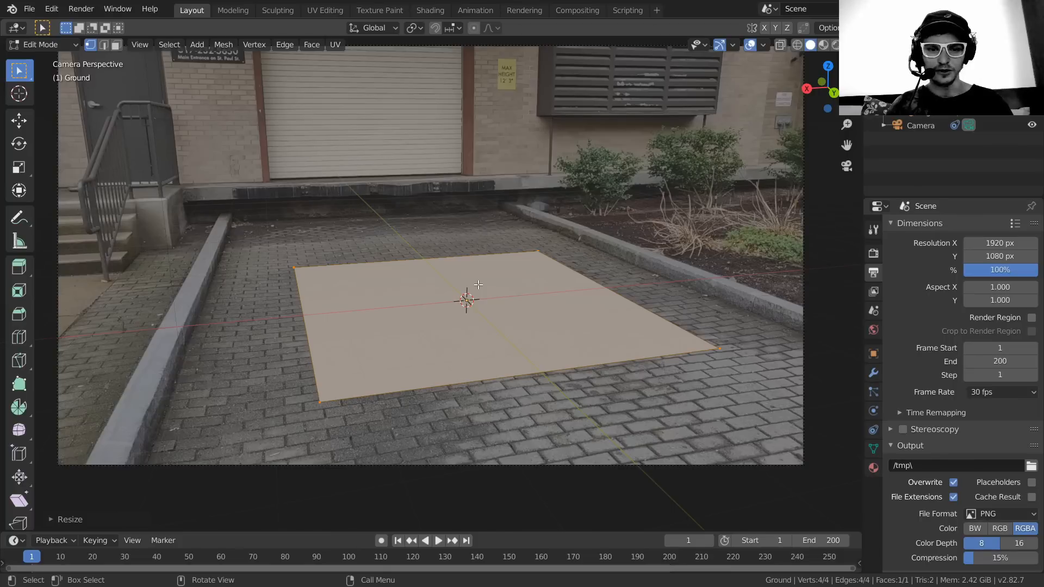
- Try extruding the Ground plane's face downward, undo the extrusion and return to Object Mode
{"action": "key", "text": "Tab"}
{"action": "key", "text": "Tab"}
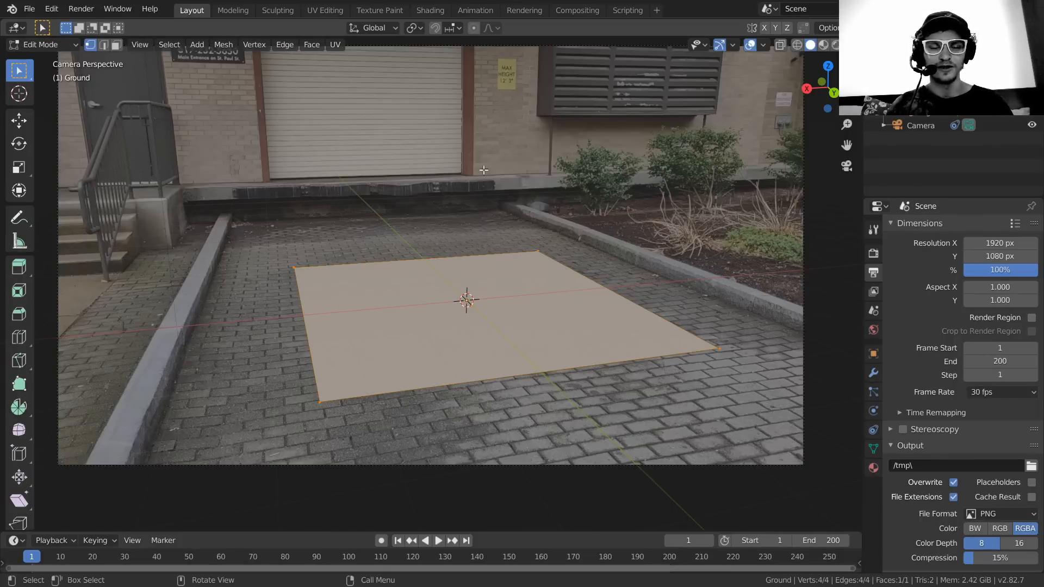
{"action": "key", "text": "e"}
{"action": "left_click", "coordinate": [507, 364]}
{"action": "key", "text": "Tab"}
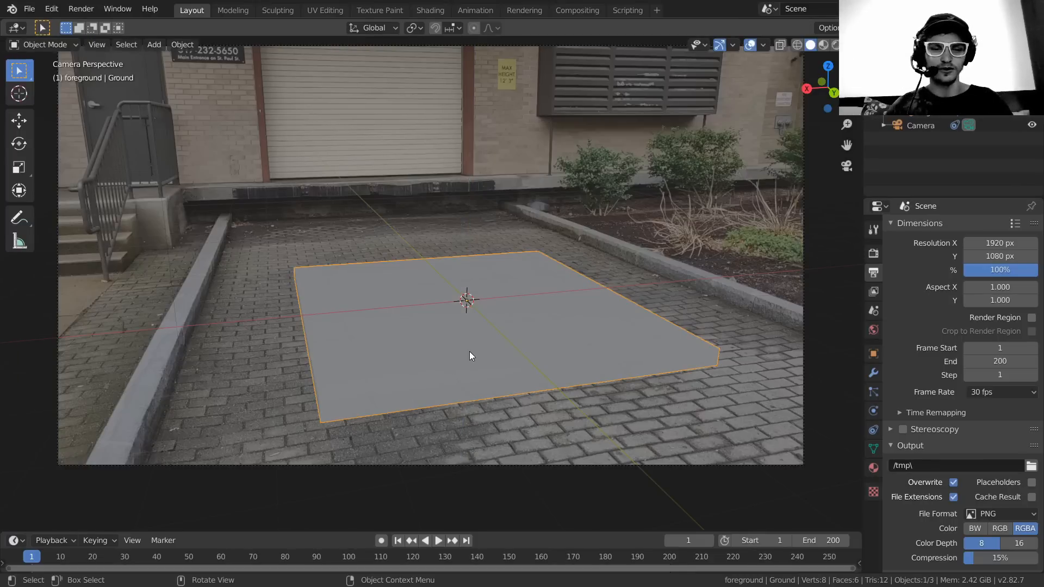
{"action": "key", "text": "ctrl+z"}
{"action": "key", "text": "ctrl+z"}
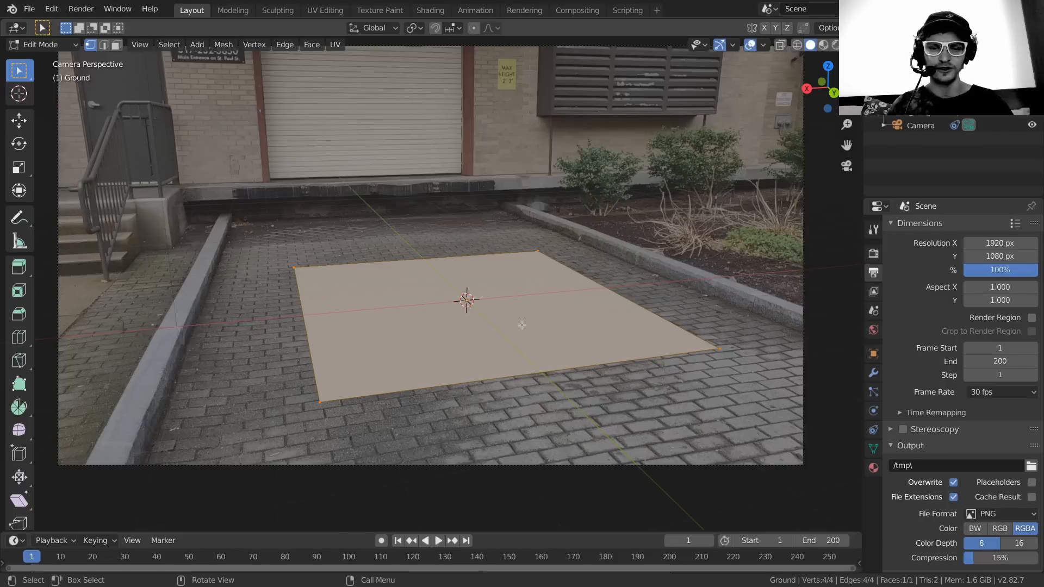
{"action": "key", "text": "Tab"}
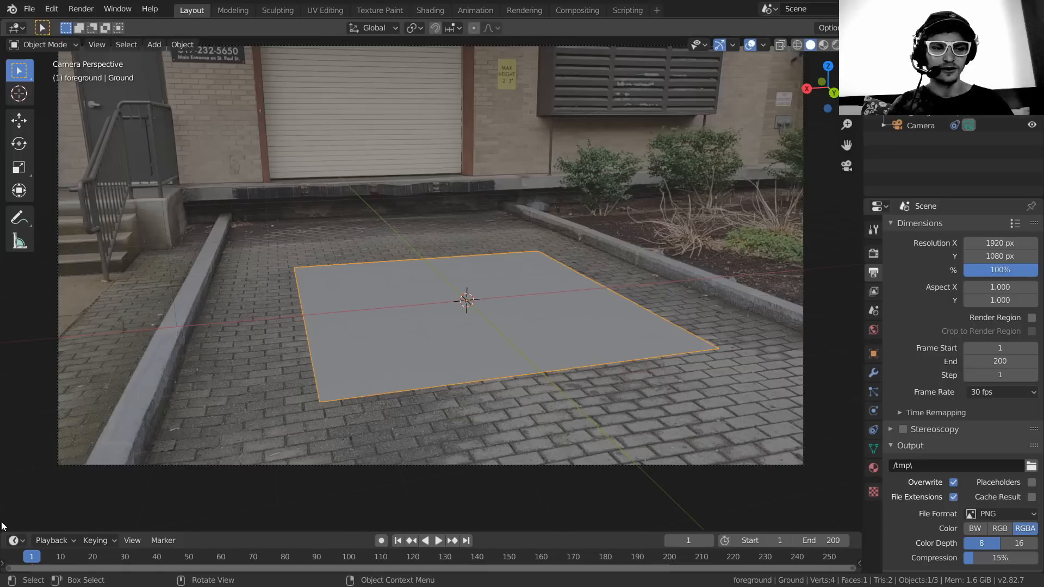
- Unwrap the entire Ground plane in the UV Editing workspace, using face selection with the UV editor displayed
{"action": "left_click", "coordinate": [325, 11]}
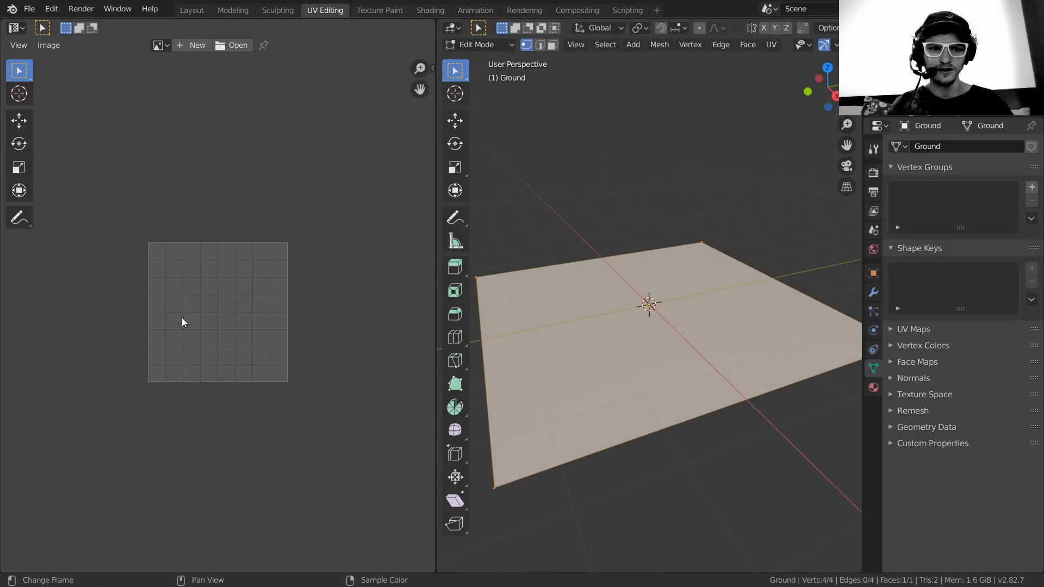
{"action": "scroll", "coordinate": [181, 318], "scroll_direction": "up", "scroll_amount": 3}
{"action": "key", "text": "alt+a"}
{"action": "key", "text": "a"}
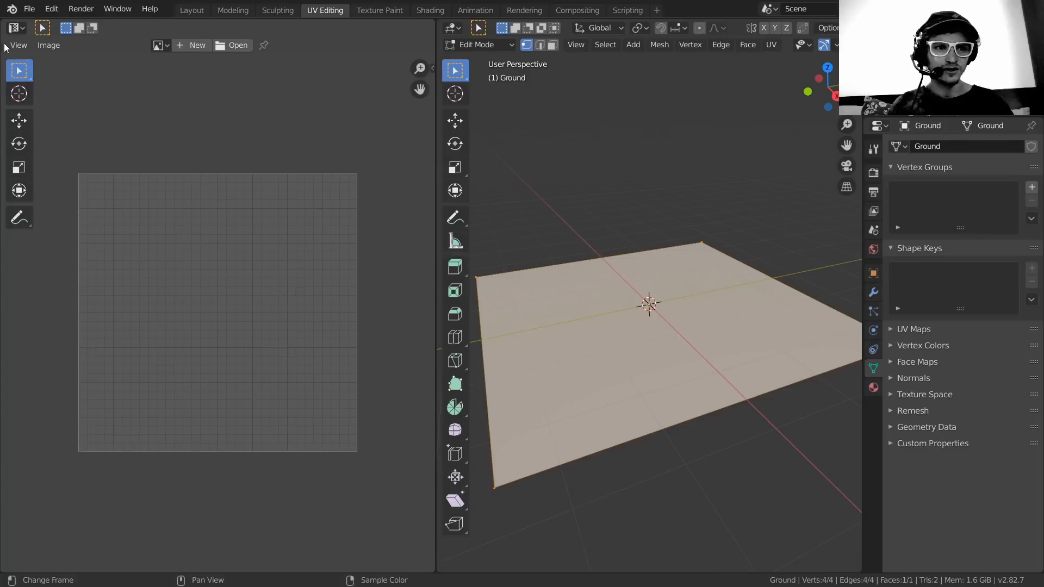
{"action": "left_click", "coordinate": [15, 28]}
{"action": "left_click", "coordinate": [54, 106]}
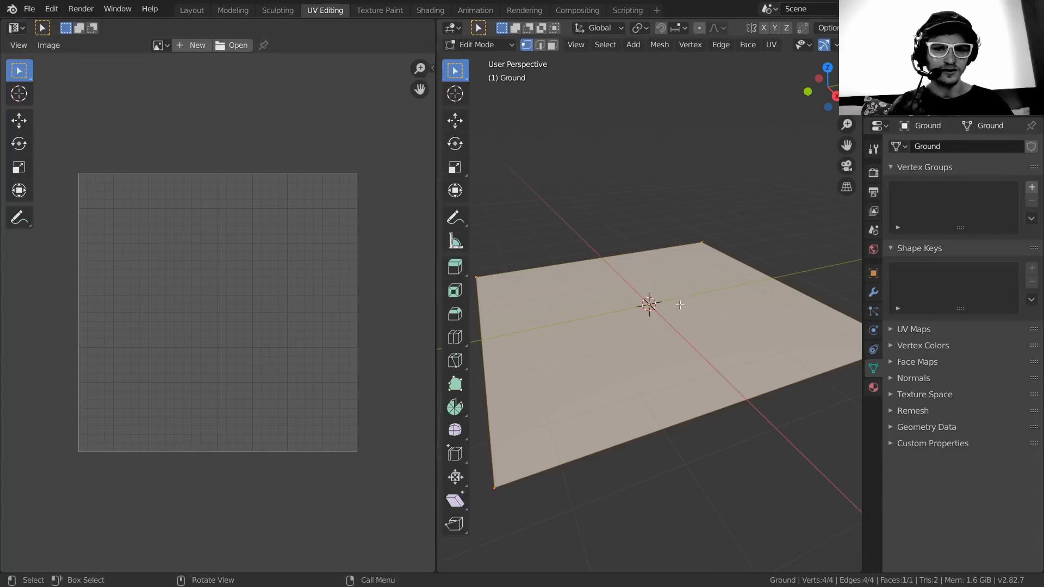
{"action": "scroll", "coordinate": [662, 319], "scroll_direction": "down", "scroll_amount": 3}
{"action": "key", "text": "3"}
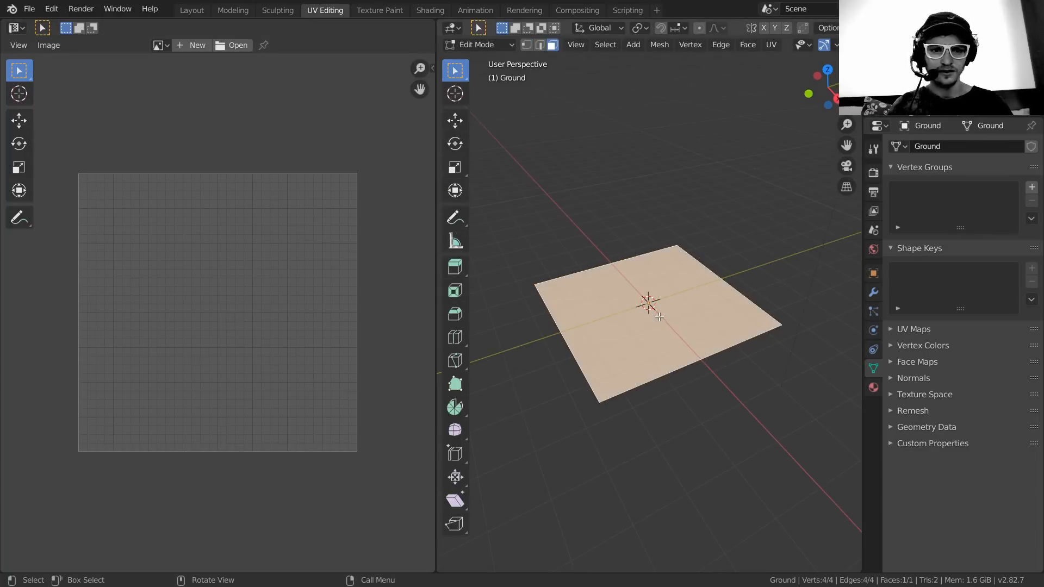
{"action": "scroll", "coordinate": [659, 316], "scroll_direction": "up", "scroll_amount": 2}
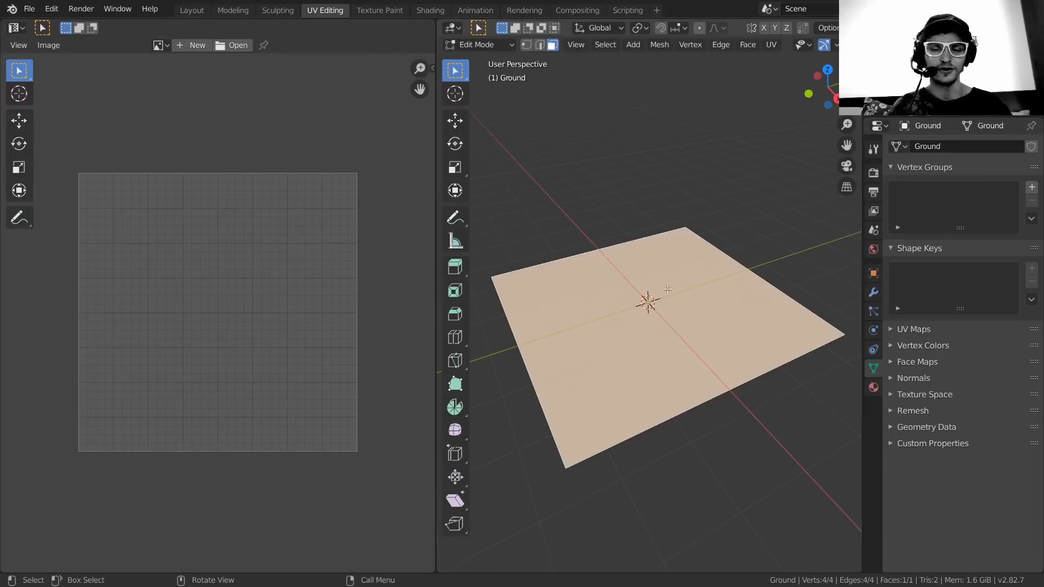
{"action": "key", "text": "u"}
{"action": "left_click", "coordinate": [654, 276]}
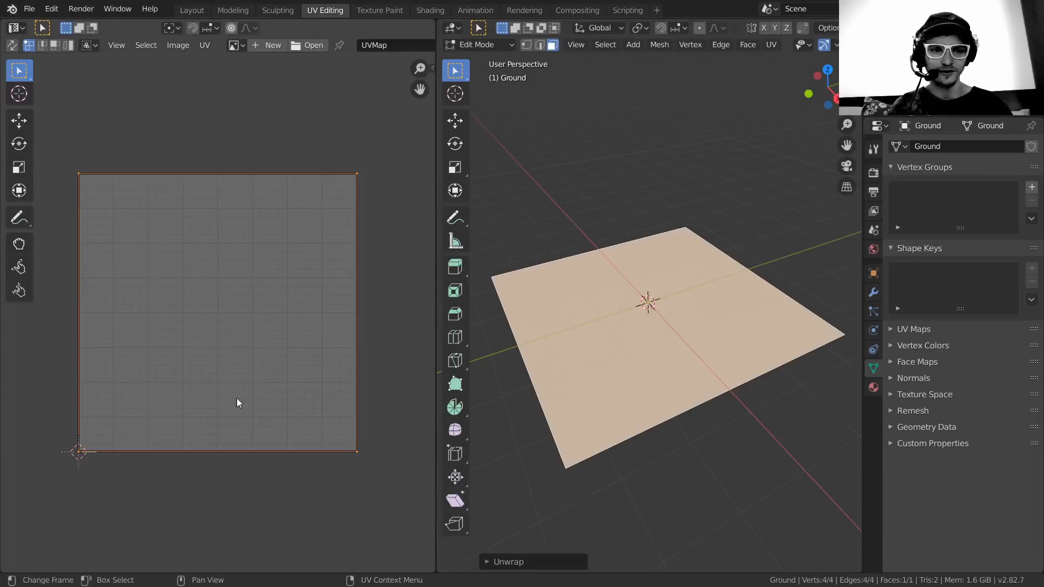
{"action": "scroll", "coordinate": [675, 333], "scroll_direction": "down", "scroll_amount": 3}
{"action": "scroll", "coordinate": [675, 332], "scroll_direction": "up", "scroll_amount": 3}
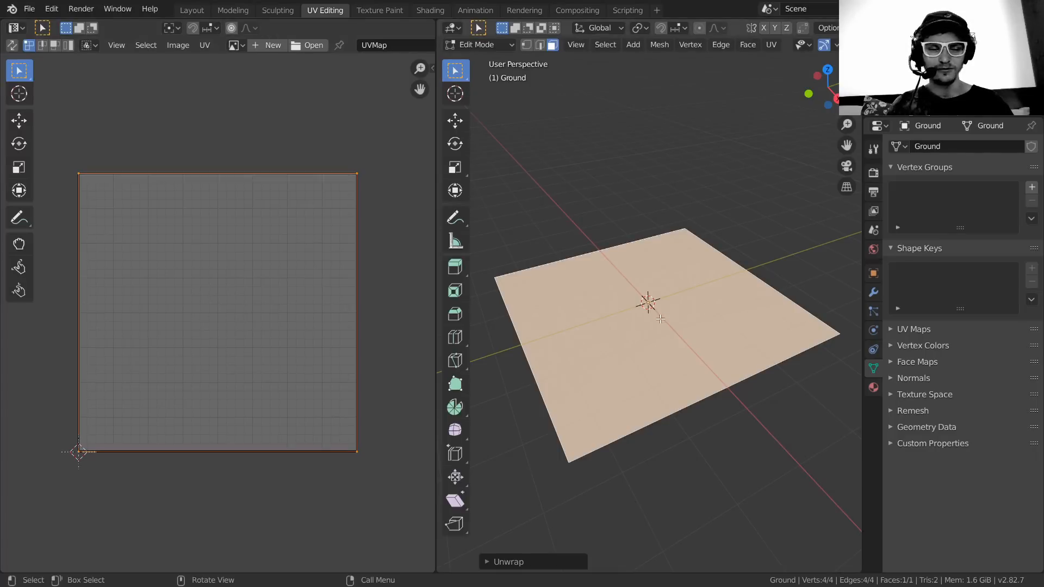
{"action": "key", "text": "u"}
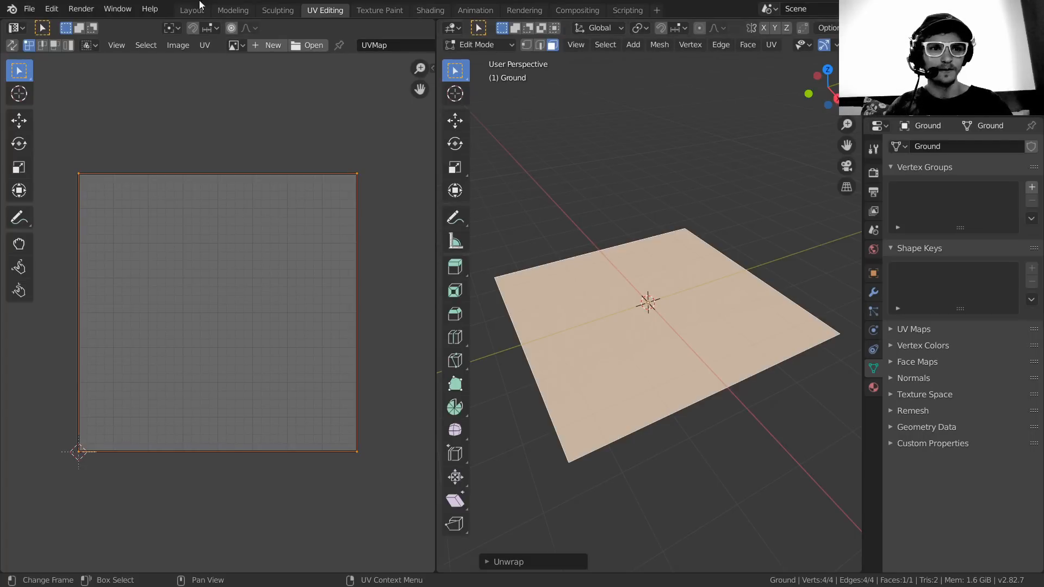
- Display the Ground plane as a wireframe over the camera footage in the Layout workspace
{"action": "left_click", "coordinate": [184, 11]}
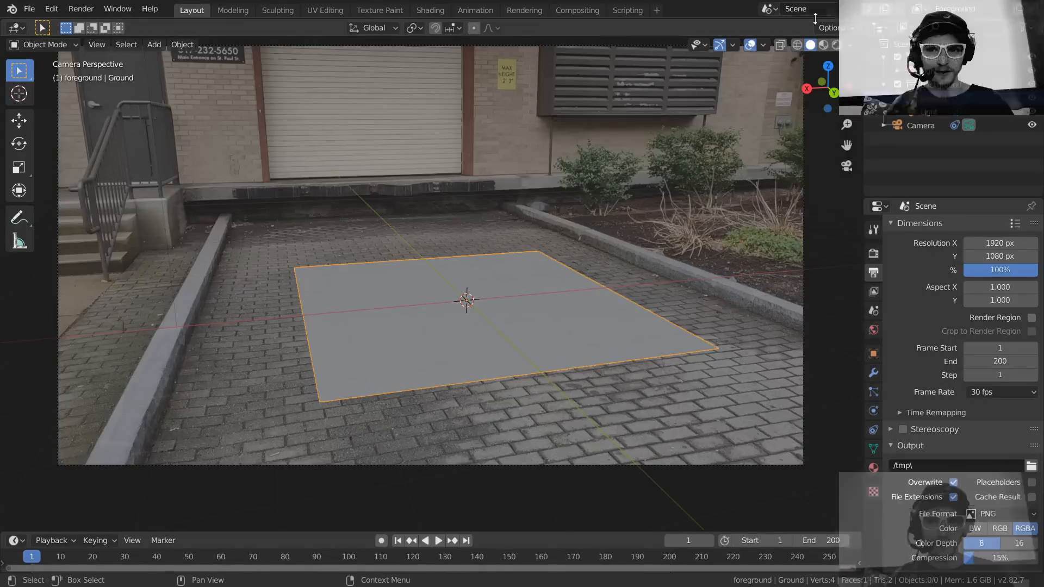
{"action": "key", "text": "shift+z"}
{"action": "scroll", "coordinate": [354, 381], "scroll_direction": "up", "scroll_amount": 2}
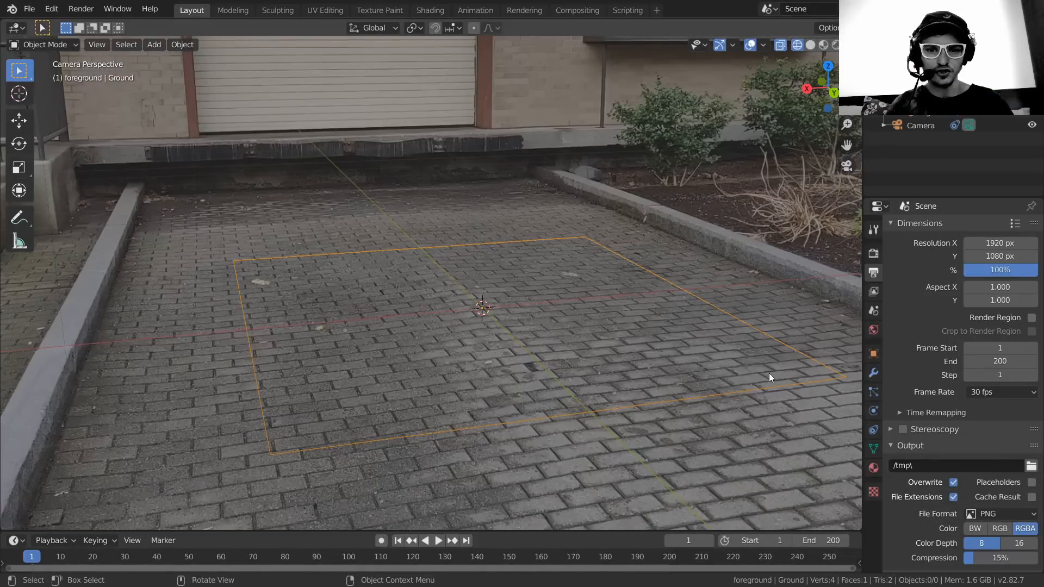
{"action": "scroll", "coordinate": [461, 182], "scroll_direction": "down", "scroll_amount": 1}
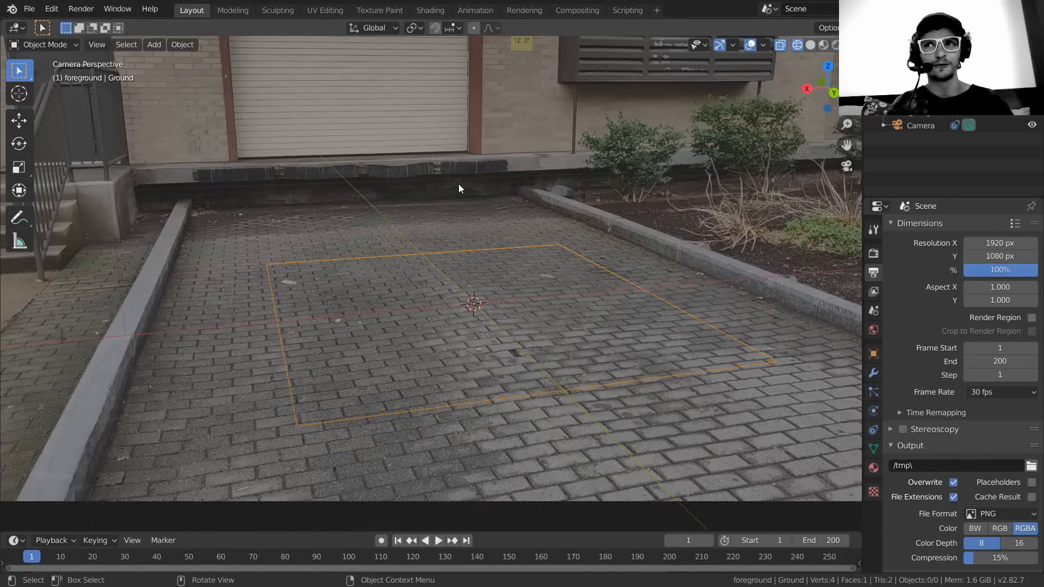
{"action": "scroll", "coordinate": [459, 184], "scroll_direction": "down", "scroll_amount": 2}
{"action": "scroll", "coordinate": [443, 240], "scroll_direction": "up", "scroll_amount": 1}
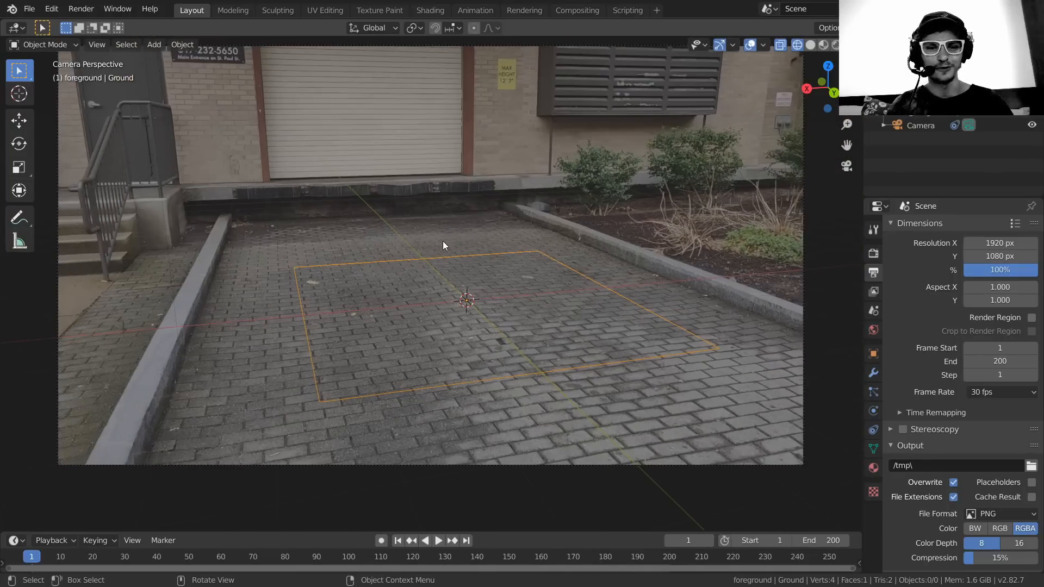
{"action": "middle_click_drag", "start_coordinate": [443, 241], "coordinate": [454, 279], "text": "shift"}
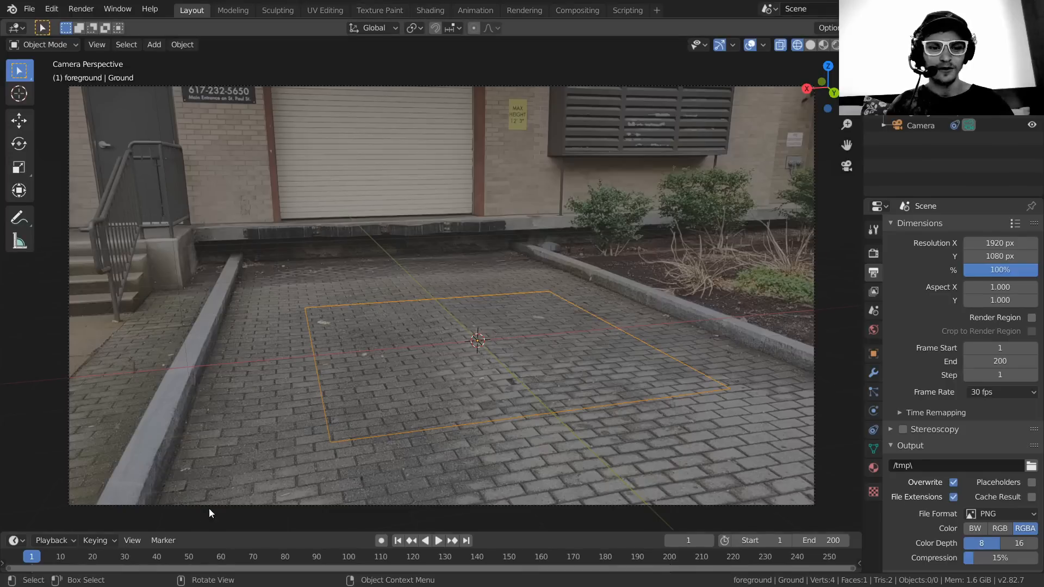
- Advance the footage to frame 73 and move the Ground plane about -1.17 m along the global Y axis
{"action": "key", "text": "space"}
{"action": "left_click_drag", "start_coordinate": [44, 555], "coordinate": [143, 540]}
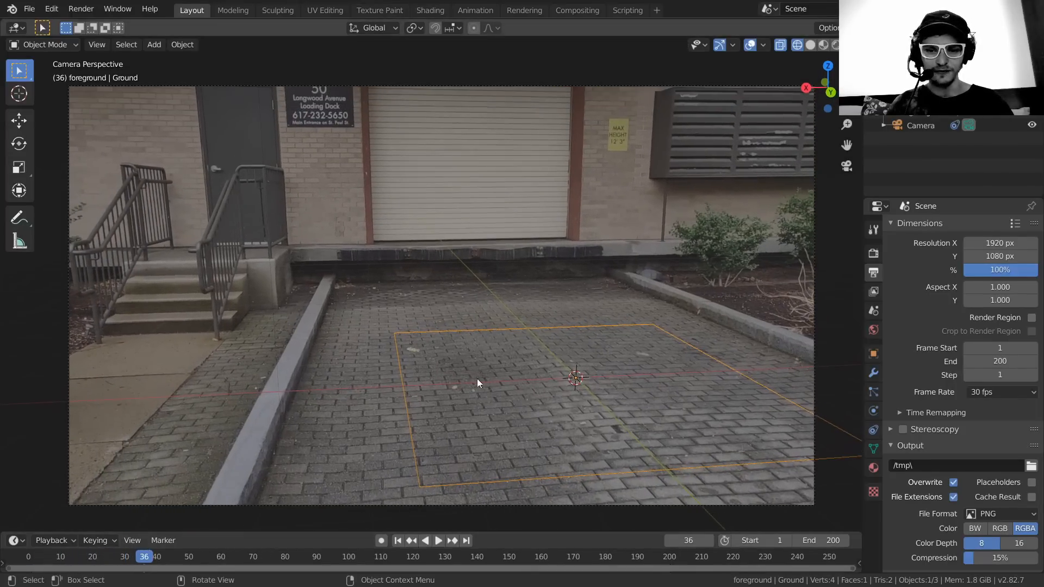
{"action": "middle_click_drag", "start_coordinate": [654, 351], "coordinate": [454, 290], "text": "shift"}
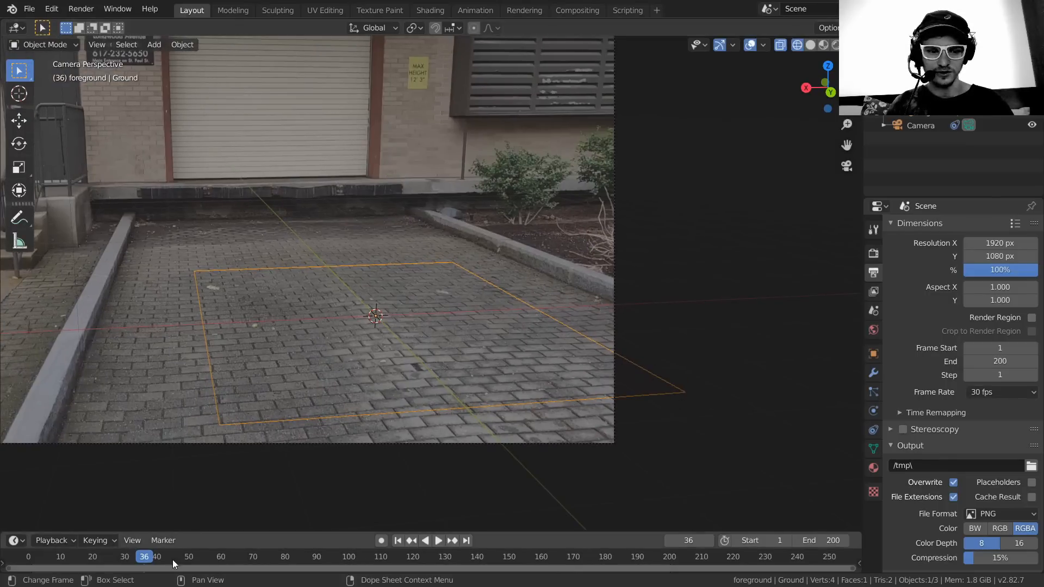
{"action": "key", "text": "space"}
{"action": "key", "text": "space"}
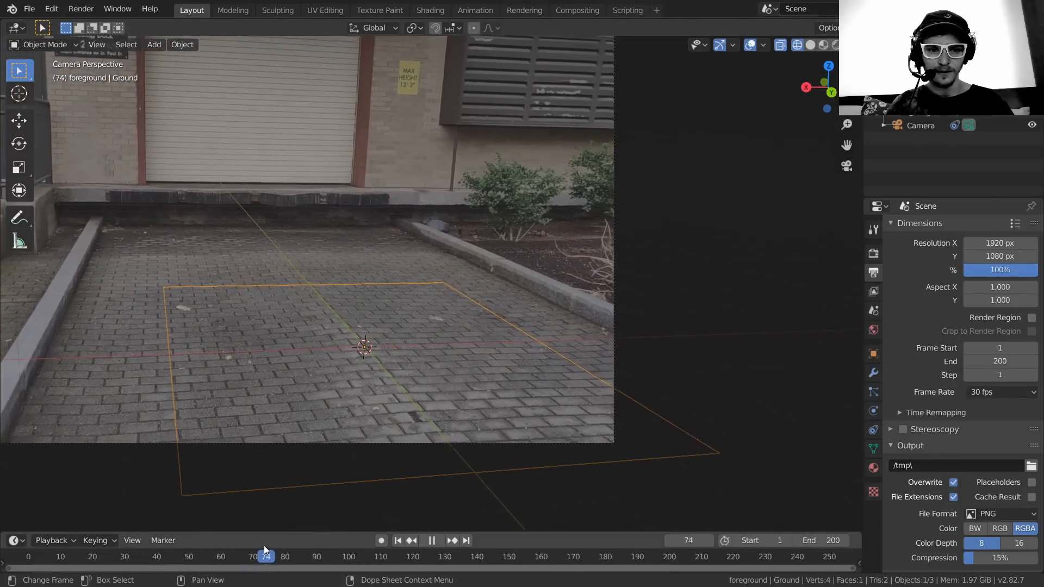
{"action": "key", "text": "g"}
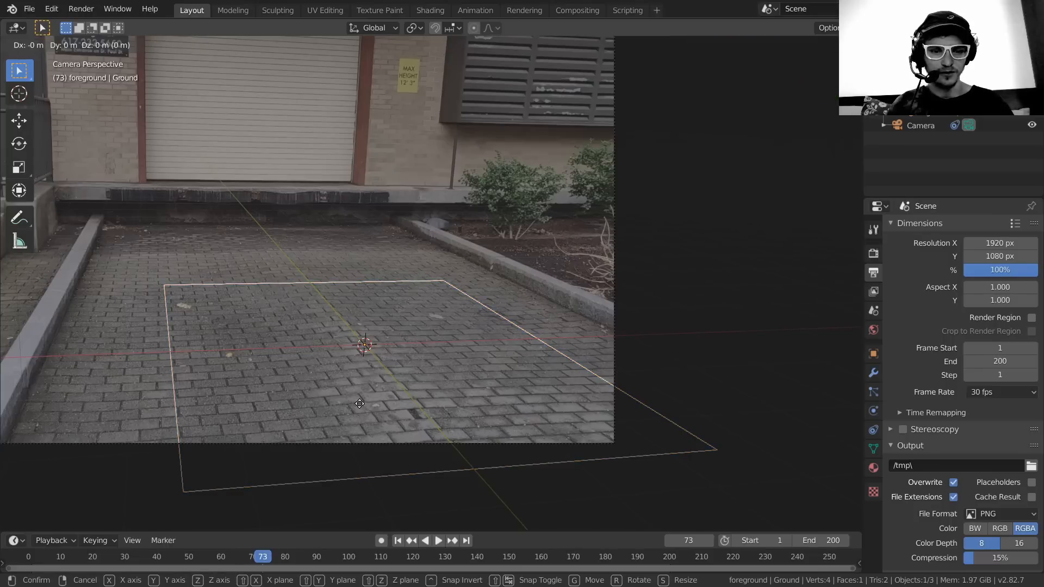
{"action": "key", "text": "y"}
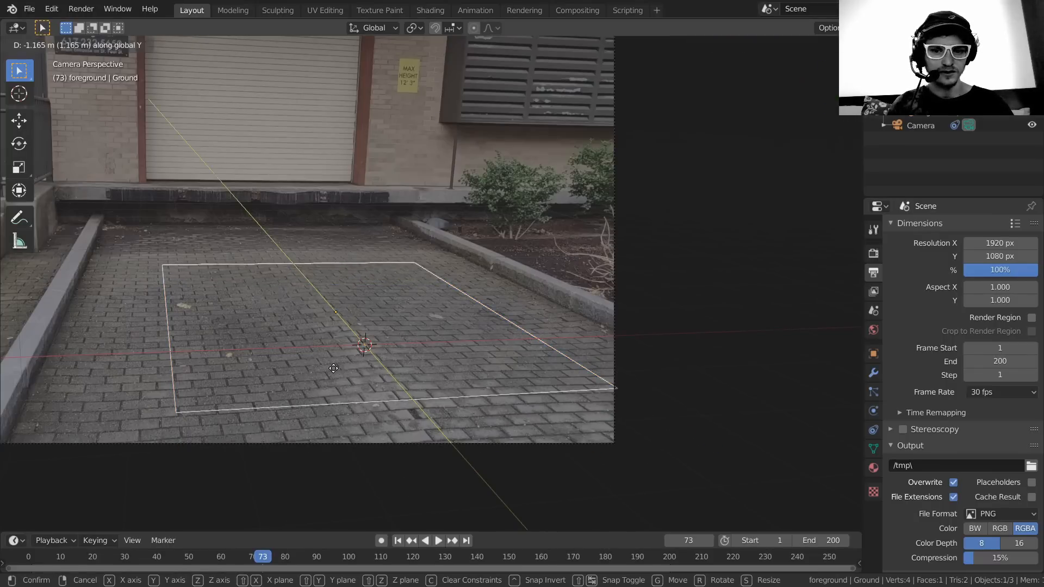
{"action": "left_click", "coordinate": [328, 368]}
{"action": "scroll", "coordinate": [315, 353], "scroll_direction": "up", "scroll_amount": 2}
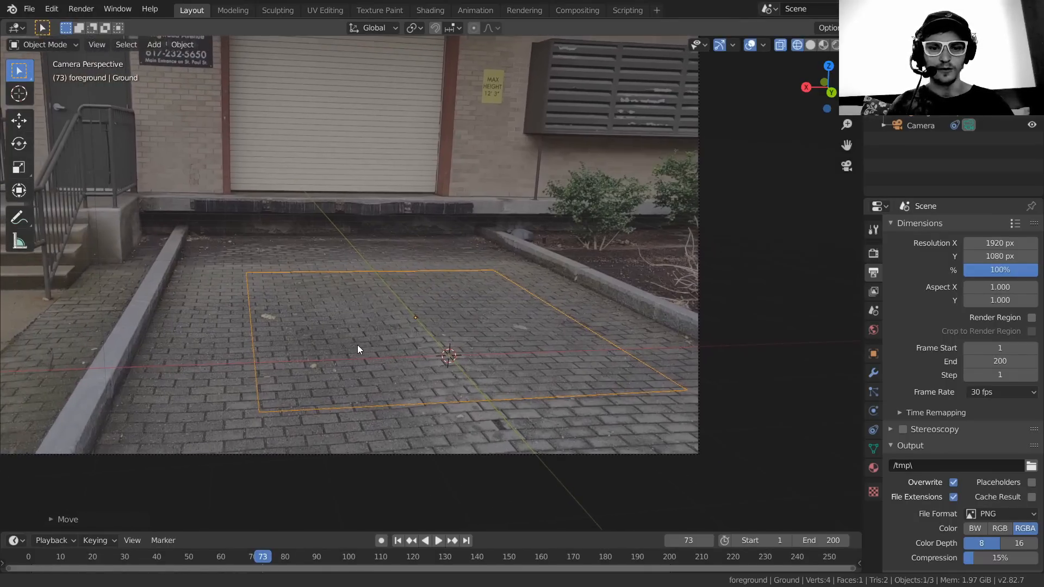
- Play the footage on to frame 126 to check how the moved Ground plane follows the pavement
{"action": "scroll", "coordinate": [359, 340], "scroll_direction": "up", "scroll_amount": 1}
{"action": "key", "text": "space"}
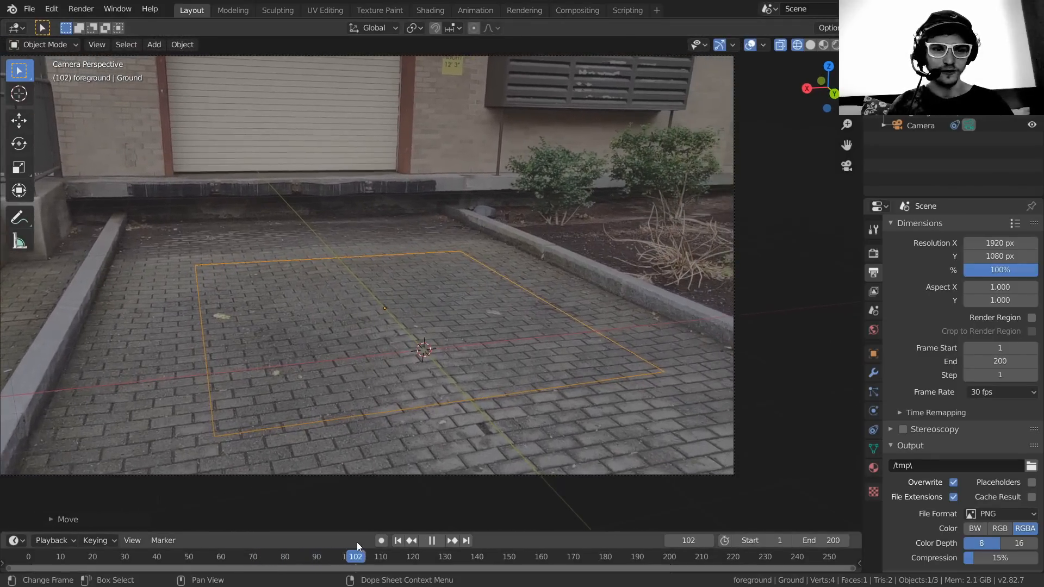
{"action": "key", "text": "space"}
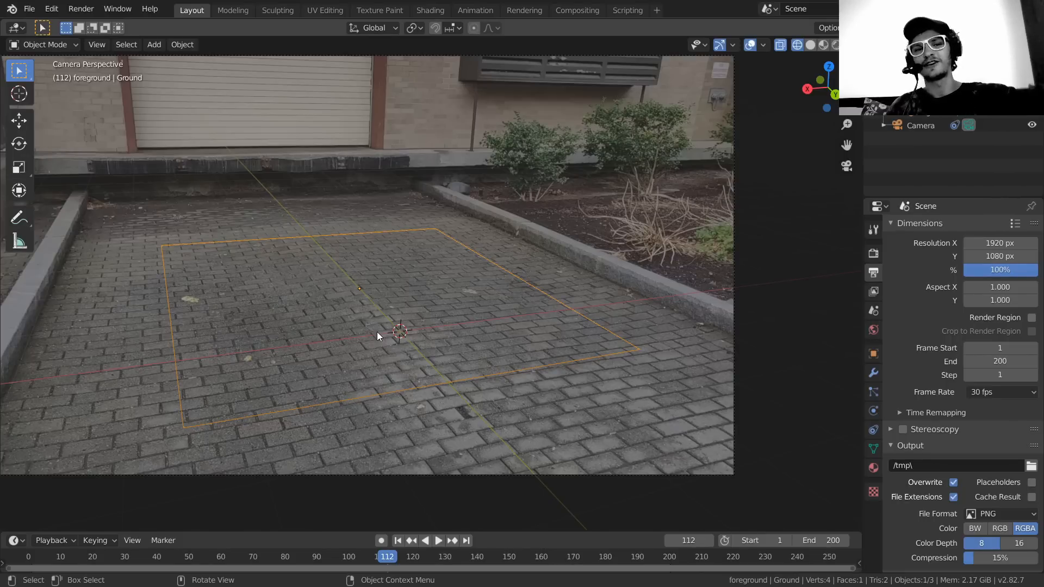
{"action": "middle_click_drag", "start_coordinate": [379, 302], "coordinate": [422, 342], "text": "shift"}
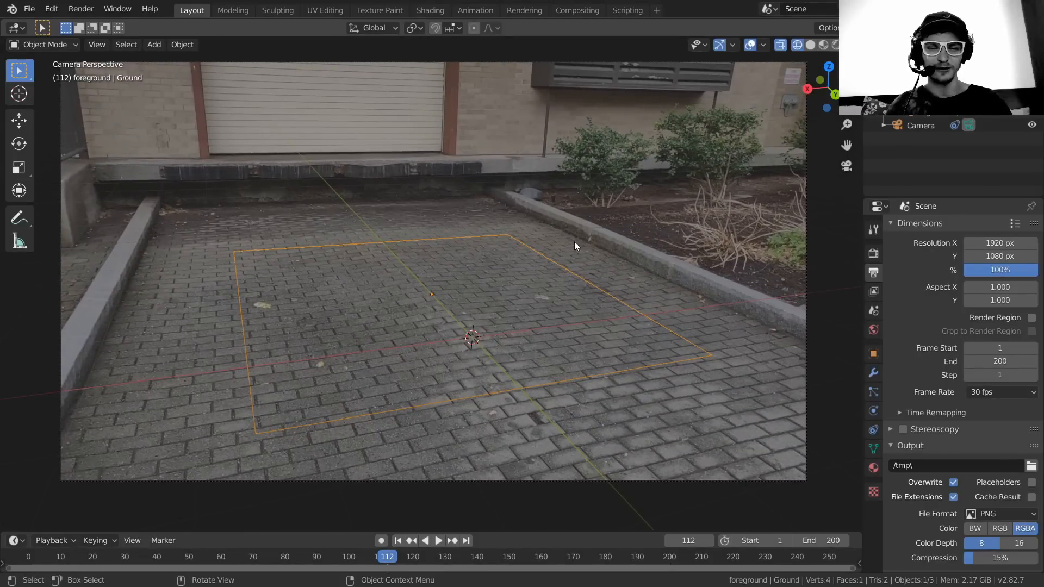
{"action": "scroll", "coordinate": [140, 340], "scroll_direction": "down", "scroll_amount": 2}
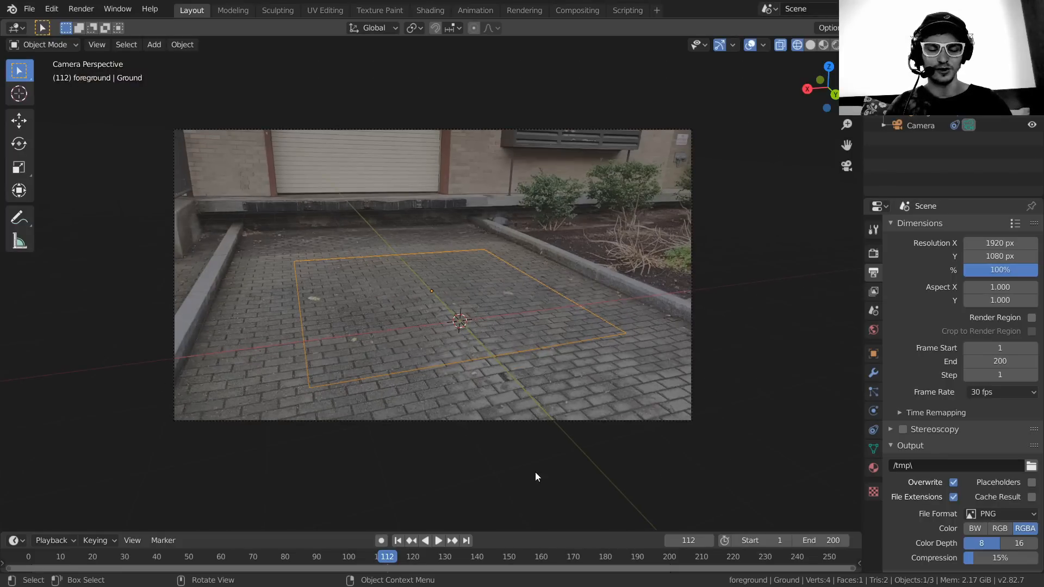
{"action": "left_click", "coordinate": [438, 541]}
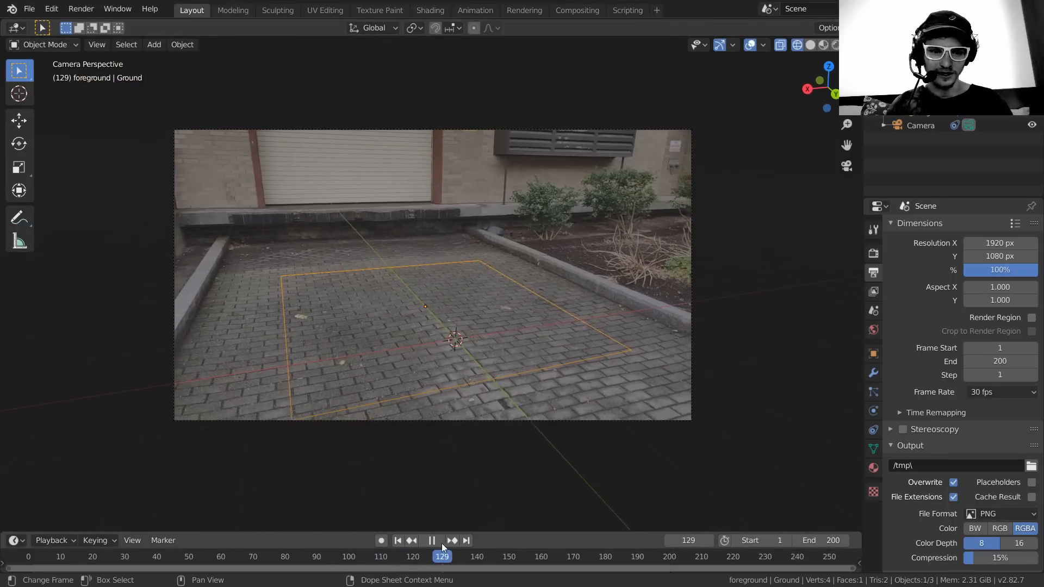
{"action": "left_click", "coordinate": [433, 541]}
{"action": "scroll", "coordinate": [425, 310], "scroll_direction": "up", "scroll_amount": 2}
{"action": "middle_click_drag", "start_coordinate": [388, 335], "coordinate": [435, 309], "text": "shift"}
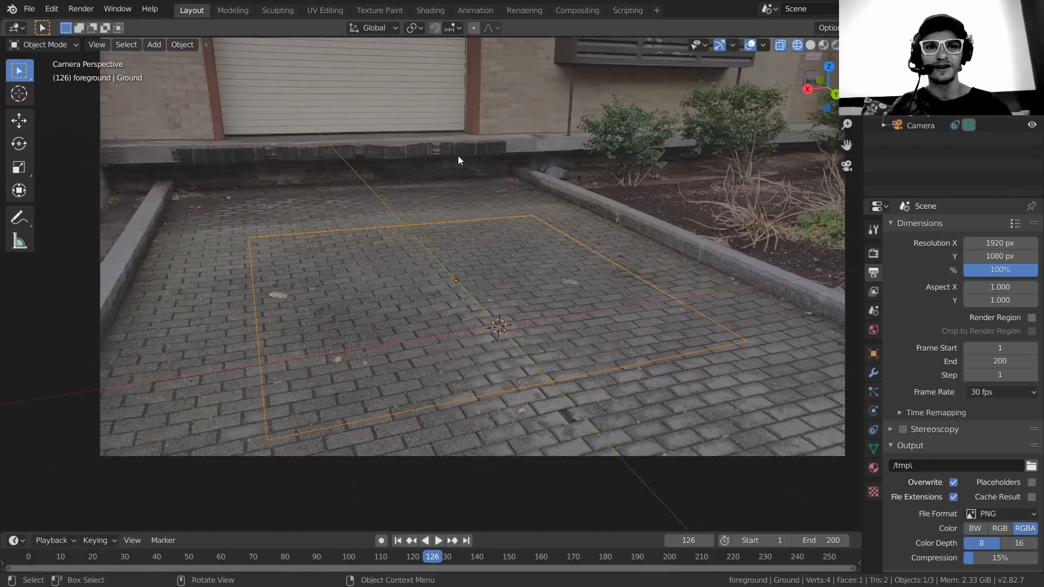
- Create a new material for the Ground plane in the Shading workspace
{"action": "left_click", "coordinate": [429, 11]}
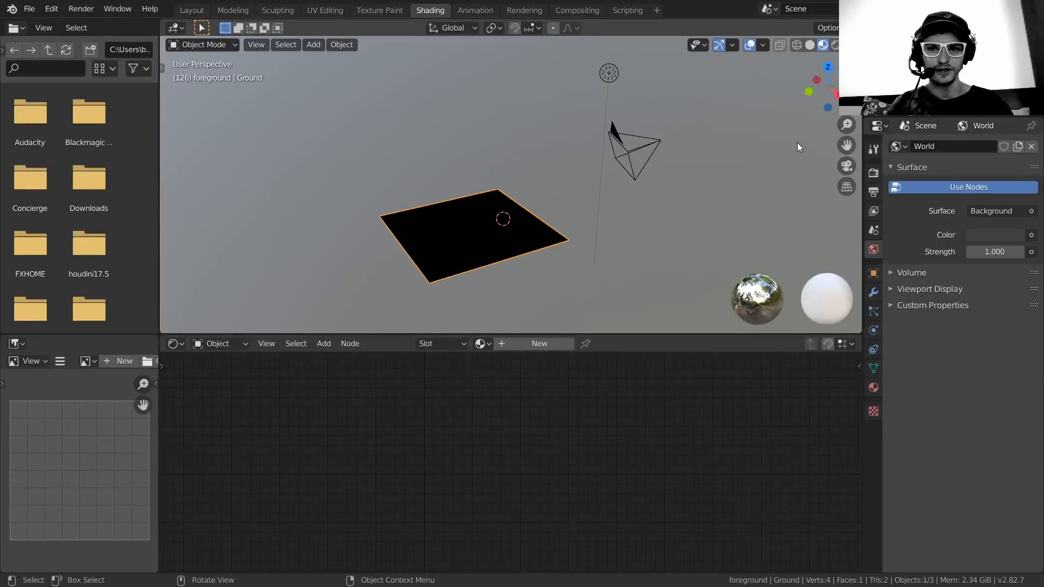
{"action": "left_click", "coordinate": [539, 343]}
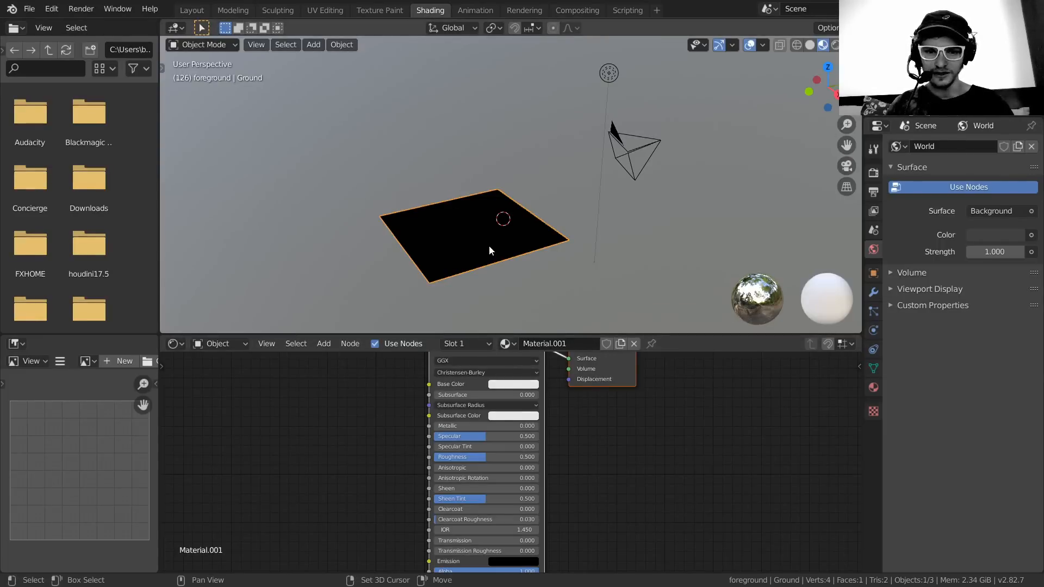
{"action": "middle_click_drag", "start_coordinate": [488, 246], "coordinate": [513, 233], "text": "shift"}
{"action": "scroll", "coordinate": [508, 251], "scroll_direction": "up", "scroll_amount": 2}
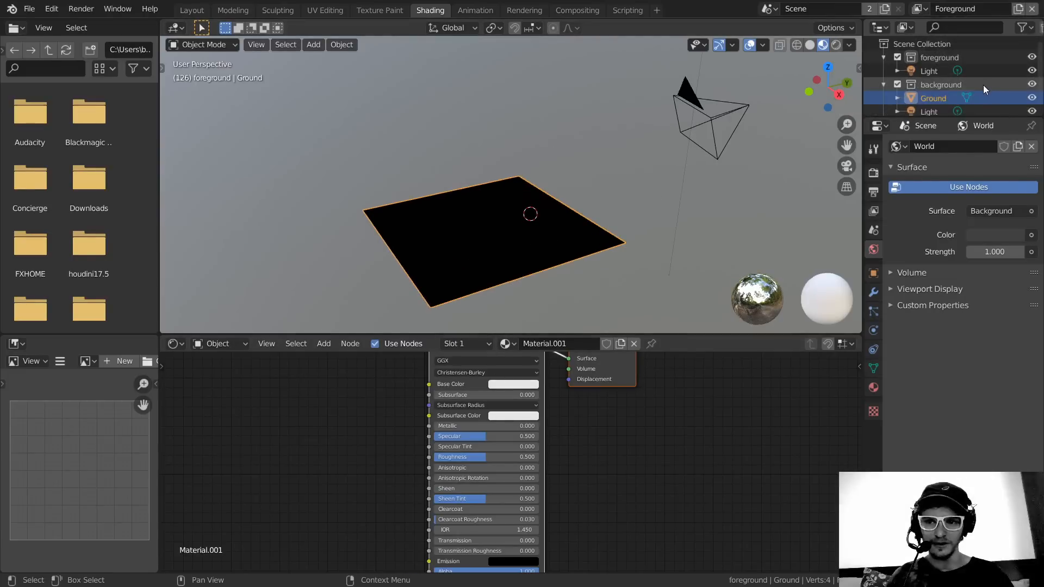
- Move the Ground object from the background collection to the foreground collection, and delete the background collection
{"action": "left_click_drag", "start_coordinate": [934, 98], "coordinate": [937, 71]}
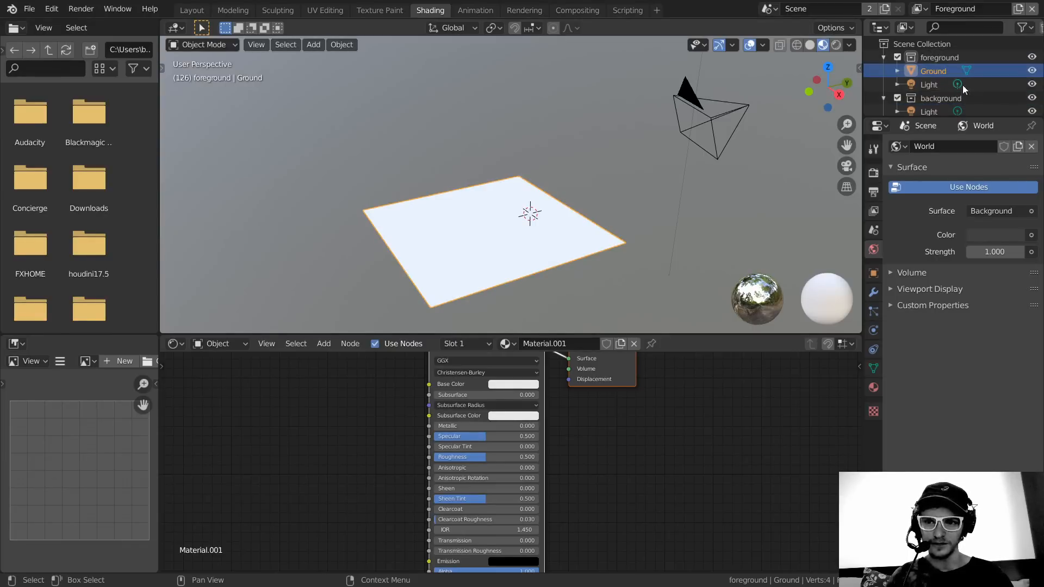
{"action": "scroll", "coordinate": [932, 92], "scroll_direction": "down", "scroll_amount": 2}
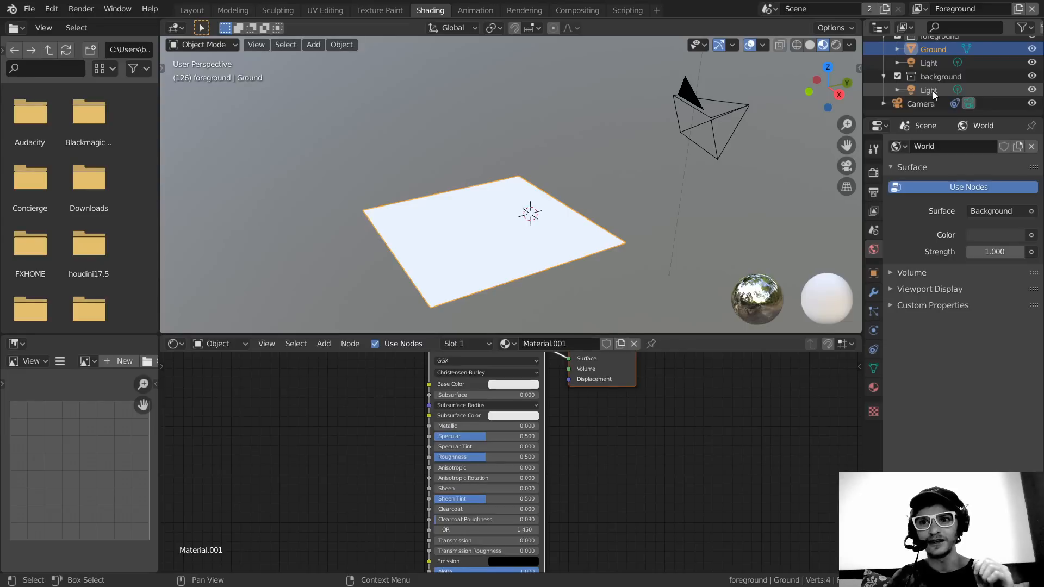
{"action": "left_click", "coordinate": [930, 78]}
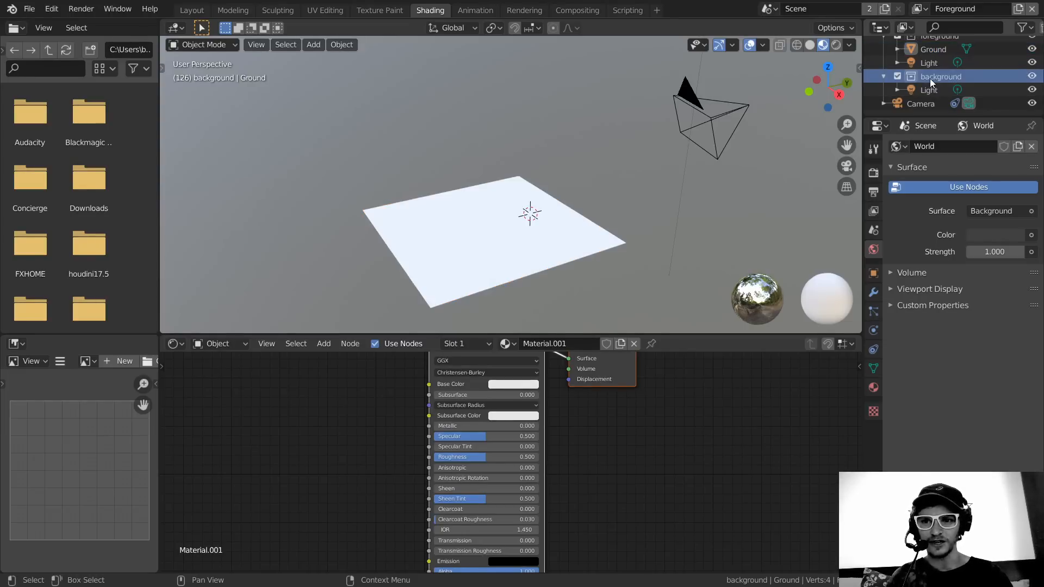
{"action": "key", "text": "x"}
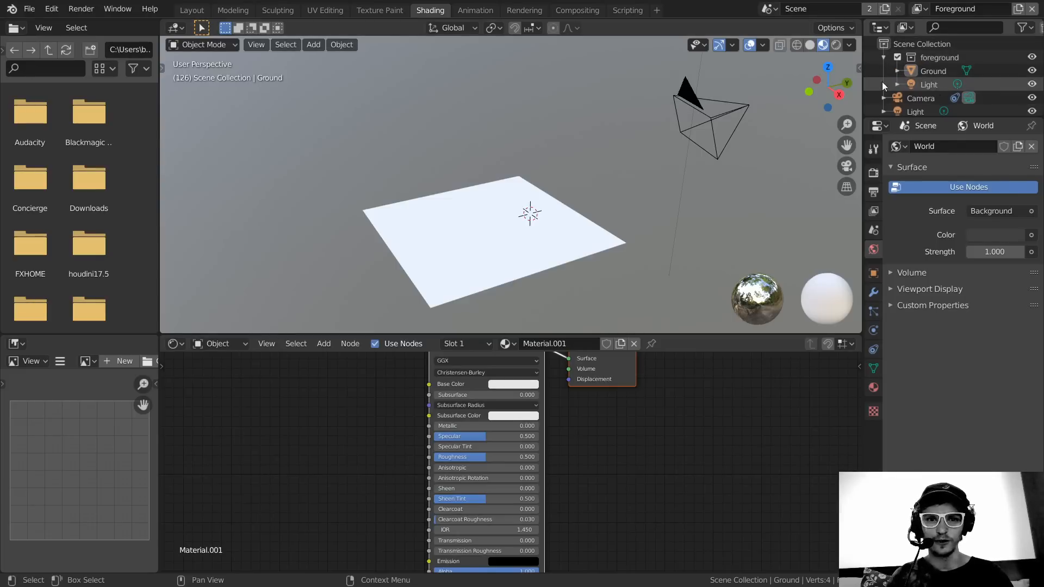
- Review the compositing node setup and the Layout camera view, and return to the Ground material's shader nodes
{"action": "left_click", "coordinate": [578, 10]}
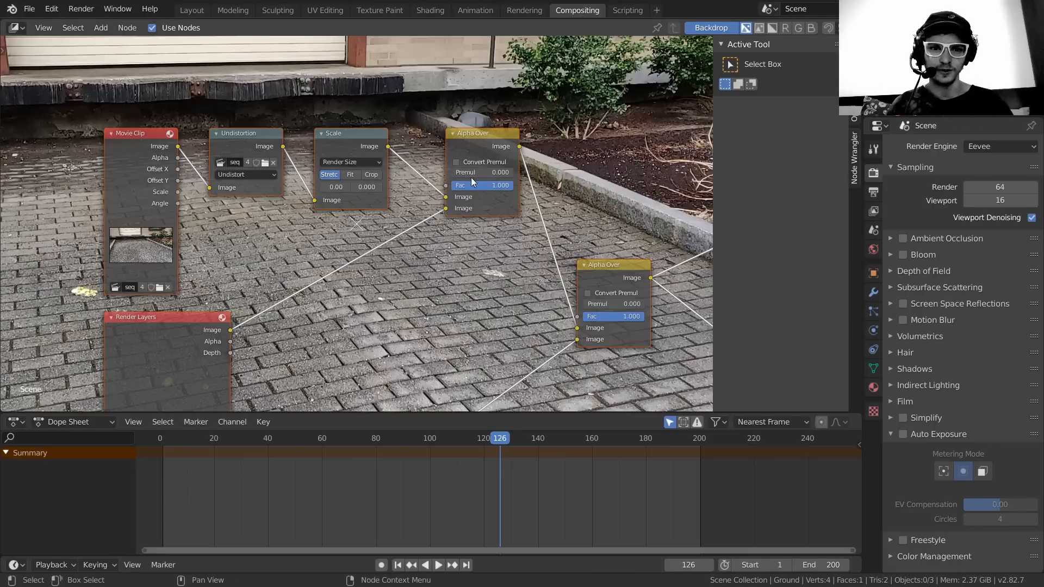
{"action": "scroll", "coordinate": [354, 221], "scroll_direction": "down", "scroll_amount": 4}
{"action": "left_click", "coordinate": [192, 10]}
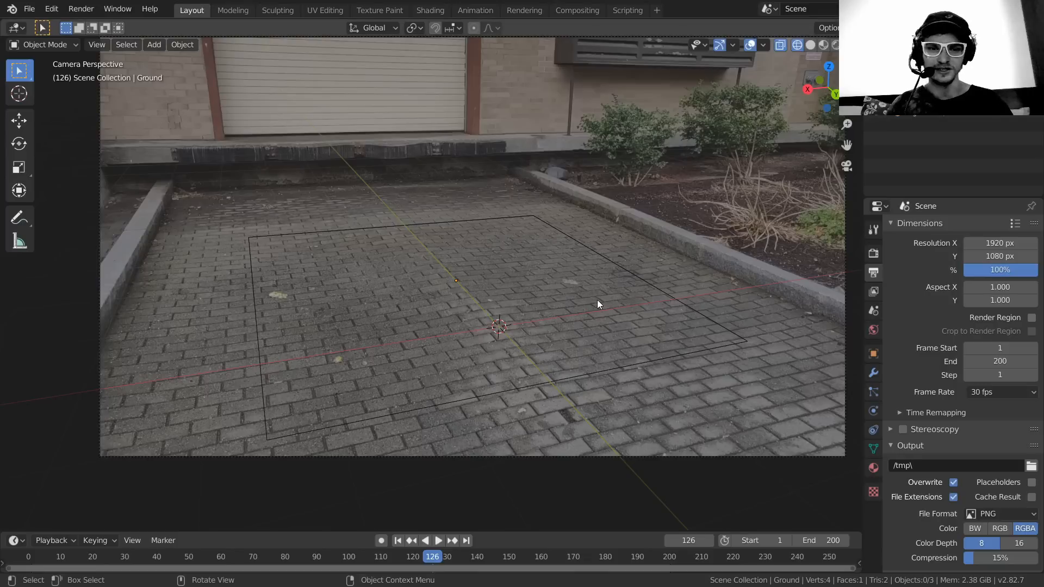
{"action": "left_click", "coordinate": [430, 10]}
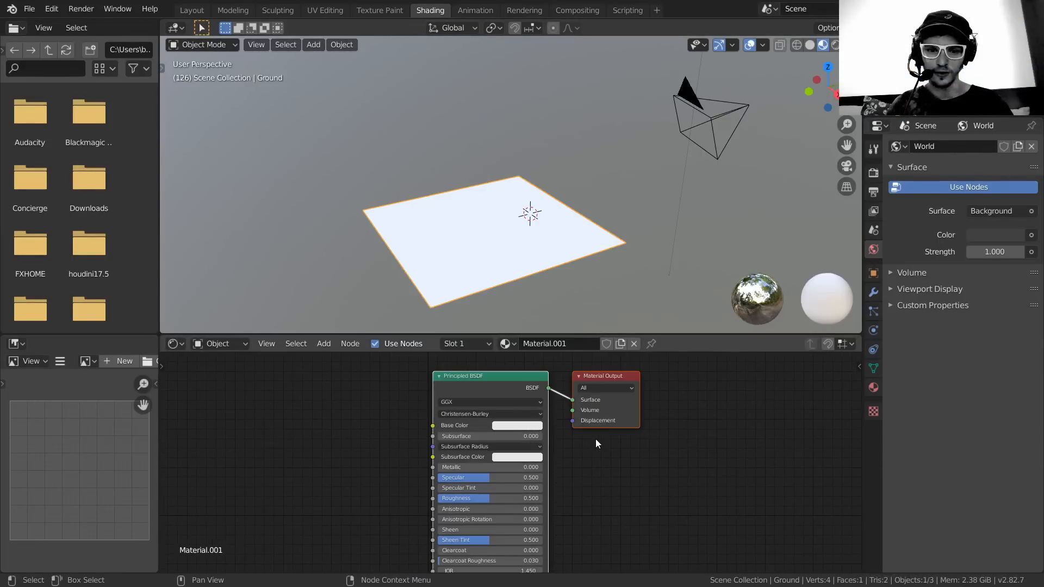
- View the Ground plane through the scene camera and bring its Principled BSDF node's Base Color into view
{"action": "left_click", "coordinate": [919, 9]}
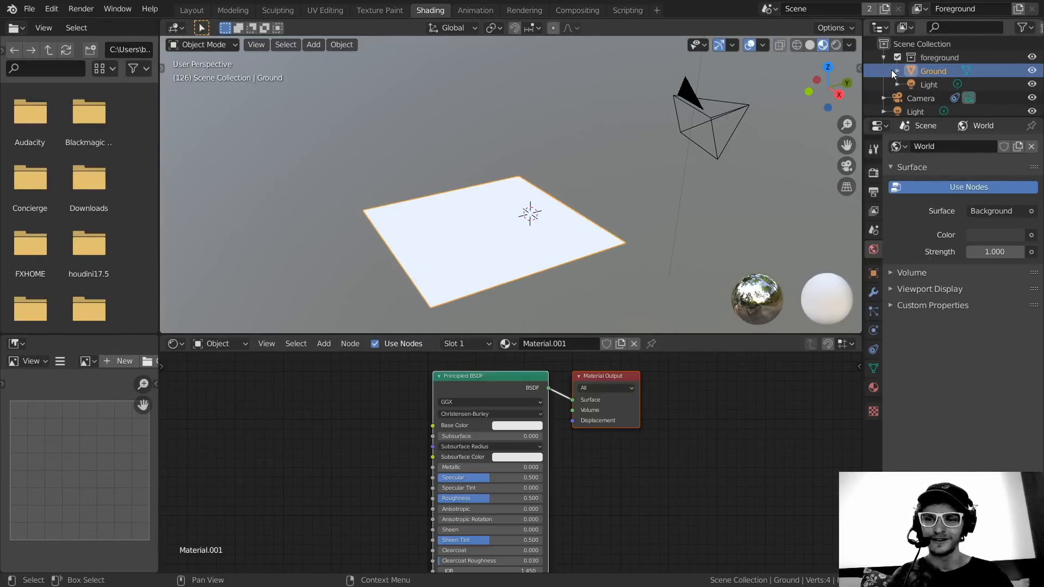
{"action": "scroll", "coordinate": [567, 465], "scroll_direction": "up", "scroll_amount": 2}
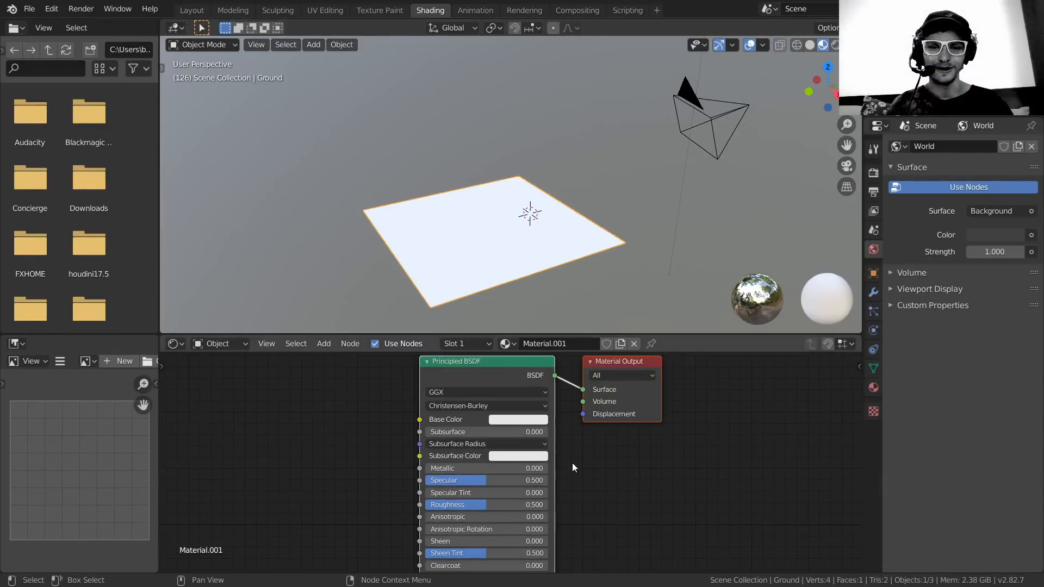
{"action": "left_click", "coordinate": [848, 166]}
{"action": "scroll", "coordinate": [503, 508], "scroll_direction": "up", "scroll_amount": 1}
{"action": "scroll", "coordinate": [503, 508], "scroll_direction": "up", "scroll_amount": 1}
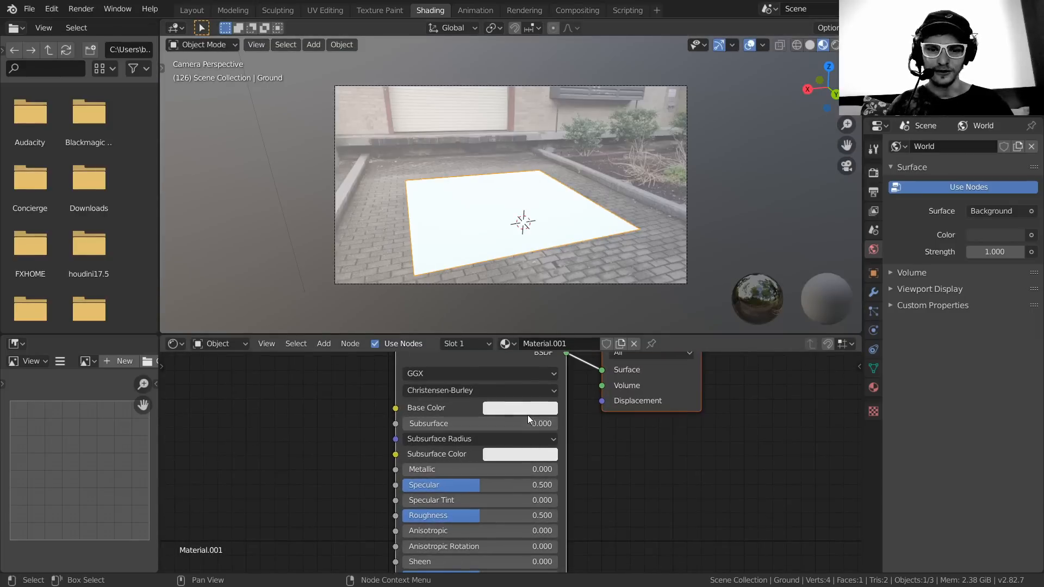
- Try a purple Base Color on the Ground material, and undo the colour change
{"action": "left_click", "coordinate": [524, 409]}
{"action": "mouse_move", "coordinate": [569, 241]}
{"action": "left_mouse_down"}
{"action": "mouse_move", "coordinate": [574, 274]}
{"action": "mouse_move", "coordinate": [574, 257]}
{"action": "left_mouse_up"}
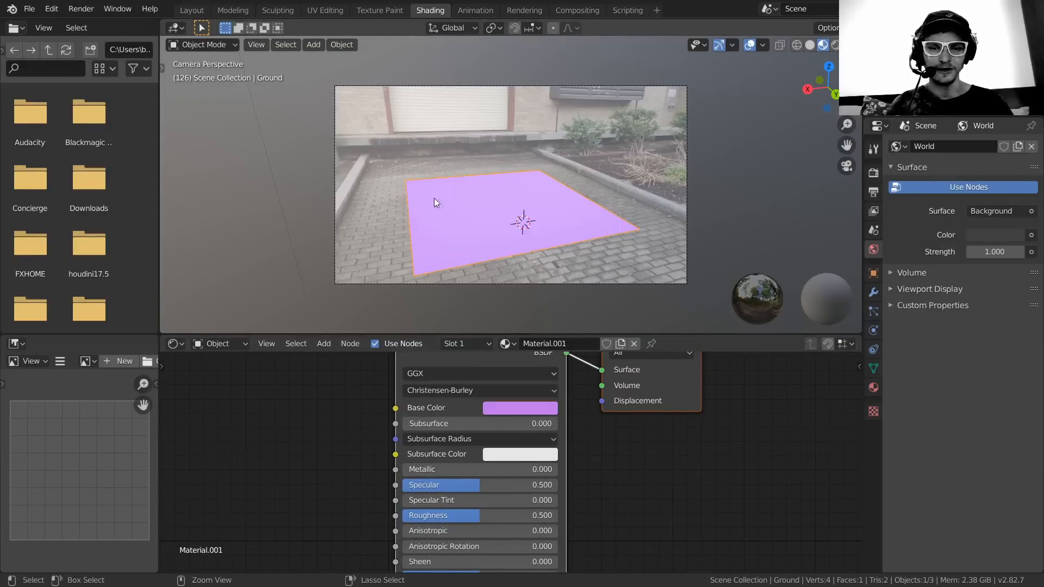
{"action": "key", "text": "ctrl+z"}
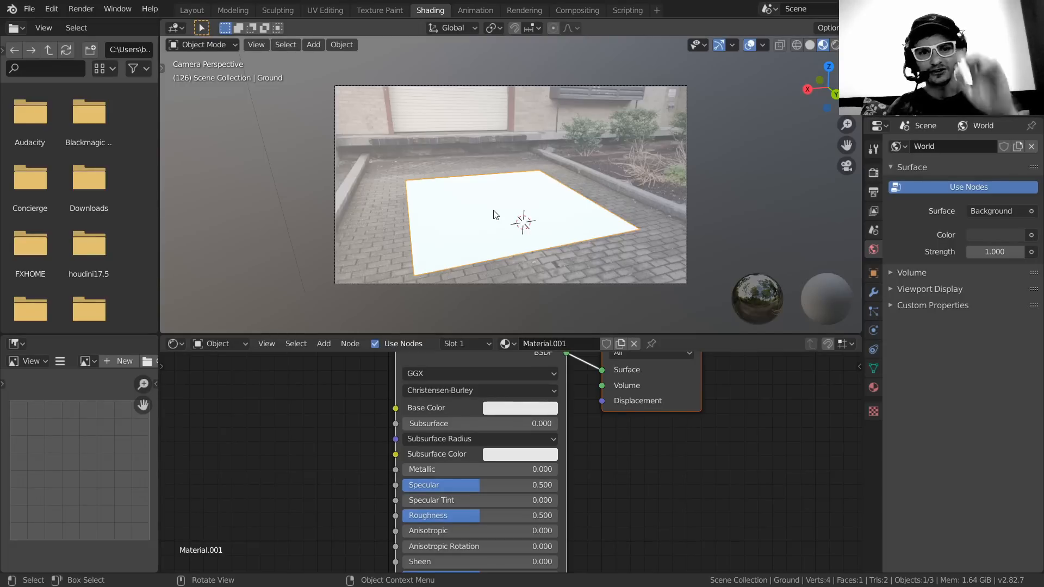
- Delete the Principled BSDF node from the Ground material
{"action": "middle_click_drag", "start_coordinate": [362, 377], "coordinate": [410, 458]}
{"action": "left_click_drag", "start_coordinate": [376, 471], "coordinate": [503, 403]}
{"action": "key", "text": "x"}
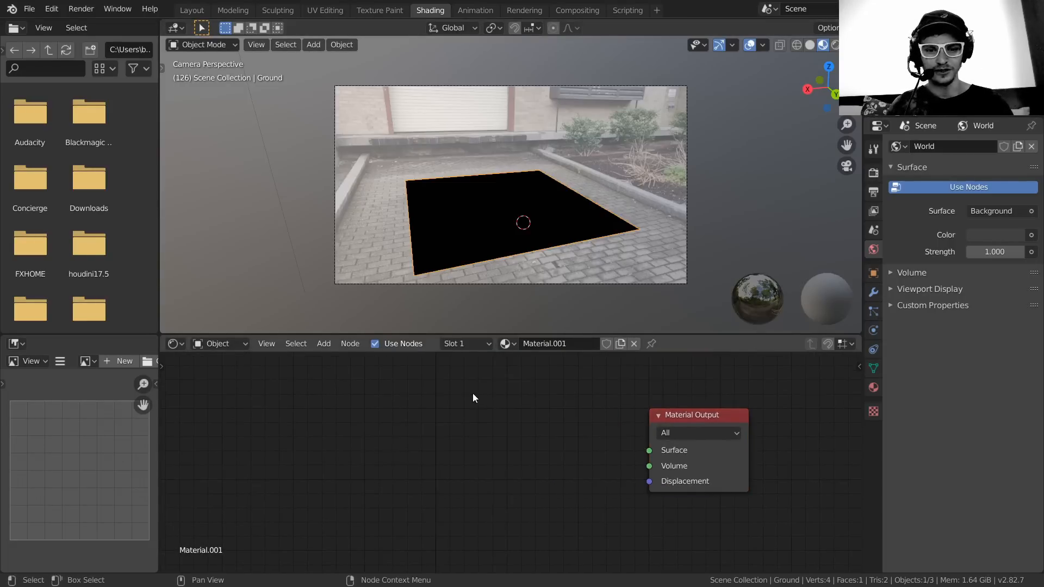
- Add an Image Texture node and connect its Color output to the Material Output's Surface input
{"action": "key", "text": "shift+a"}
{"action": "left_click", "coordinate": [473, 393]}
{"action": "type", "text": "im"}
{"action": "key", "text": "Return"}
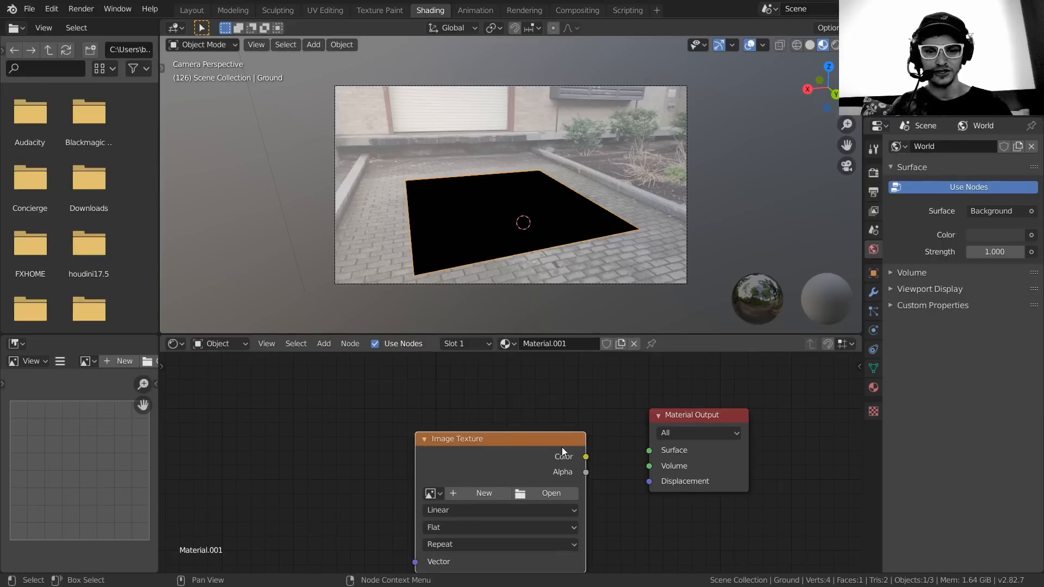
{"action": "left_click_drag", "start_coordinate": [585, 453], "coordinate": [649, 451]}
{"action": "left_click_drag", "start_coordinate": [489, 427], "coordinate": [456, 418]}
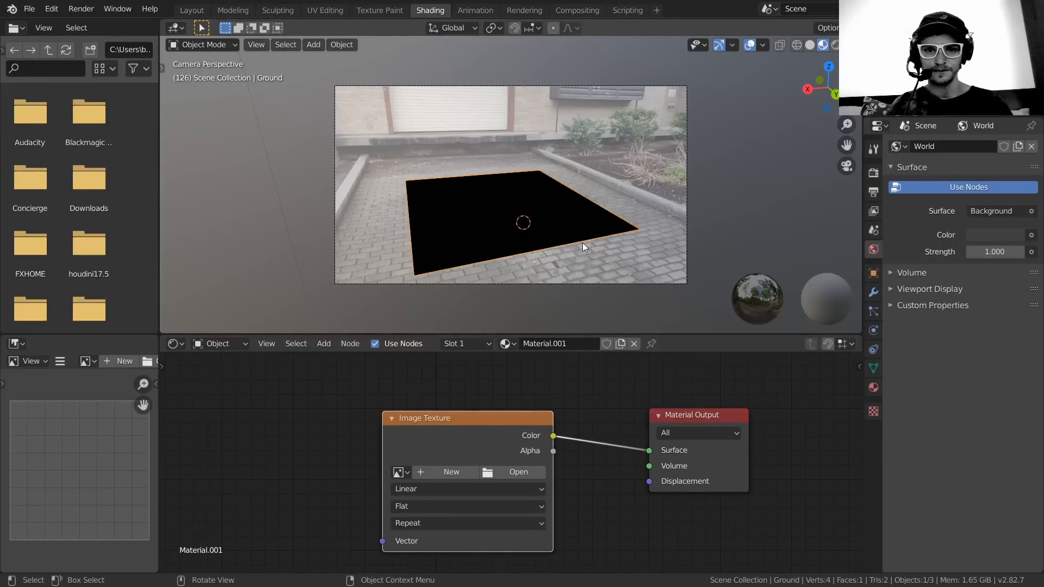
- Split off a narrow area beneath the shader nodes and make it a Timeline
{"action": "scroll", "coordinate": [582, 243], "scroll_direction": "up", "scroll_amount": 3}
{"action": "middle_click_drag", "start_coordinate": [416, 472], "coordinate": [497, 449]}
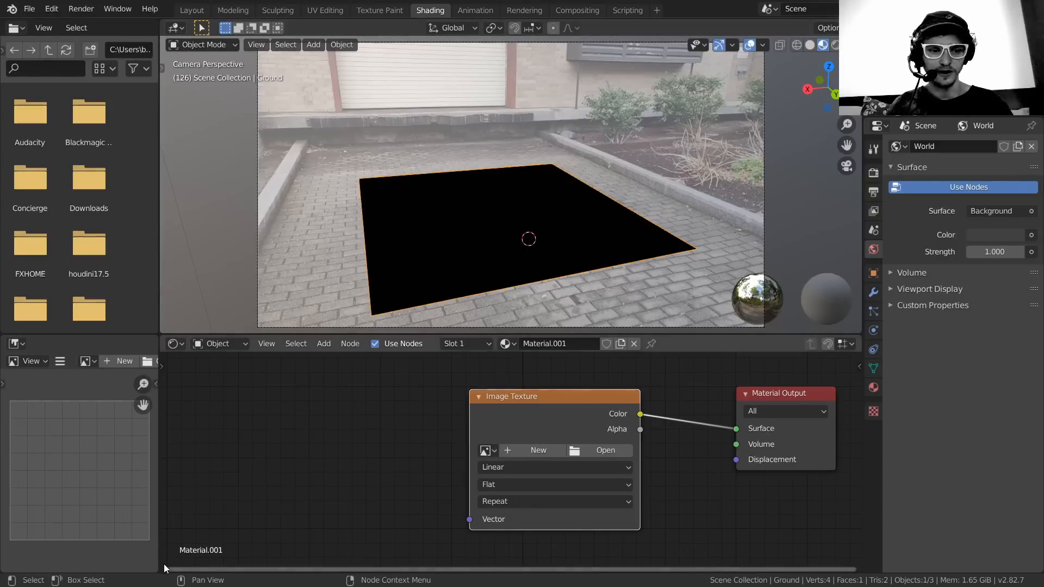
{"action": "left_click_drag", "start_coordinate": [164, 563], "coordinate": [165, 518]}
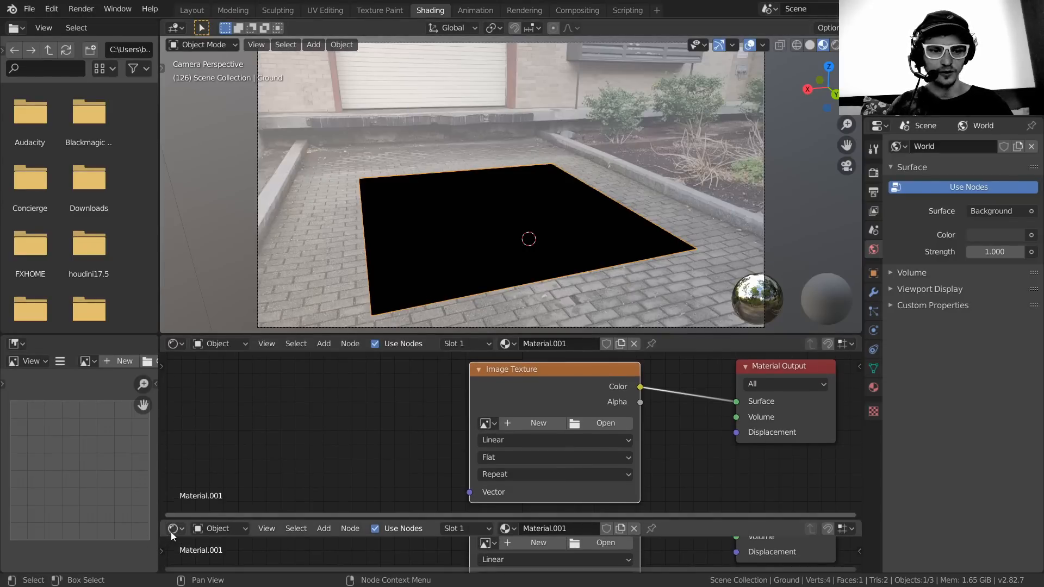
{"action": "left_click", "coordinate": [172, 529]}
{"action": "left_click", "coordinate": [370, 410]}
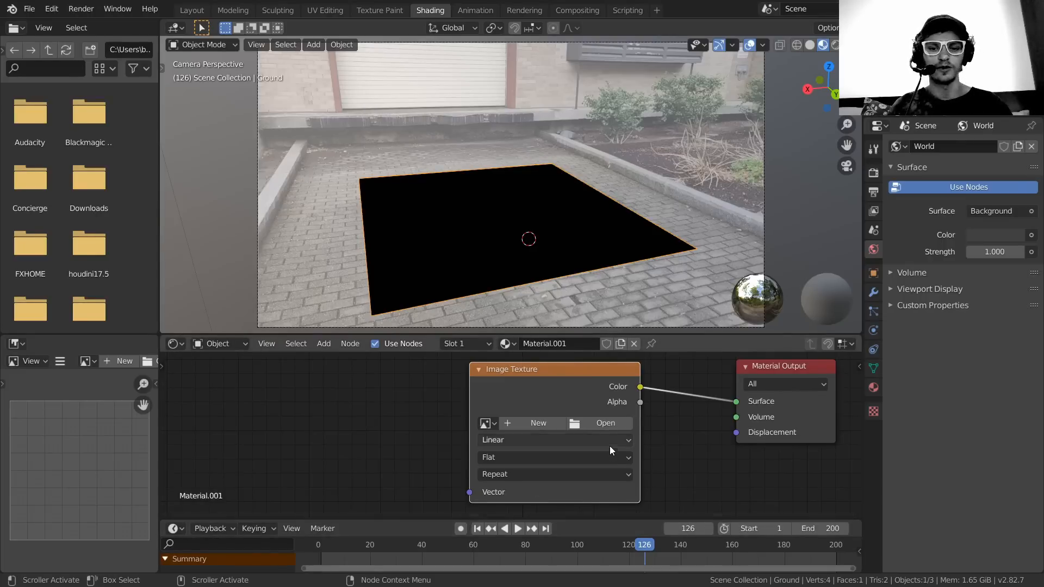
- Load sequence_0126.png from the rollingfloor folder into the Image Texture node
{"action": "left_click", "coordinate": [595, 422]}
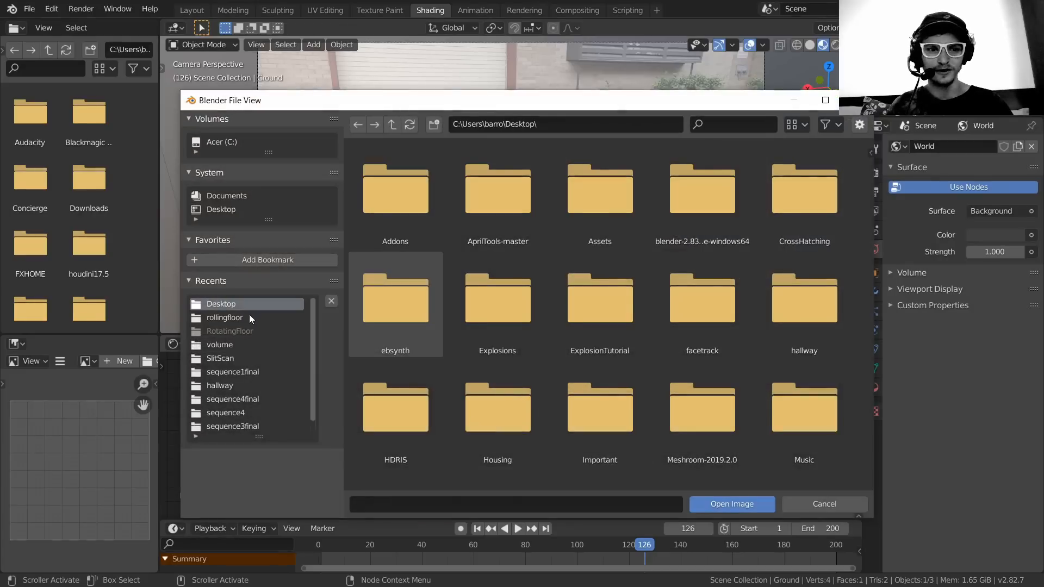
{"action": "left_click", "coordinate": [230, 316]}
{"action": "scroll", "coordinate": [587, 293], "scroll_direction": "down", "scroll_amount": 10}
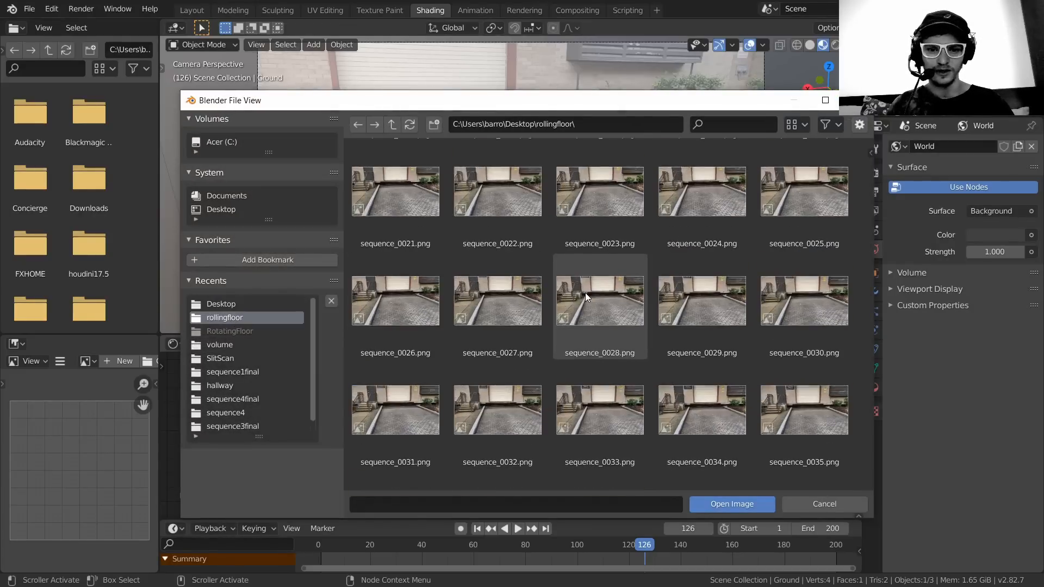
{"action": "scroll", "coordinate": [585, 293], "scroll_direction": "down", "scroll_amount": 10}
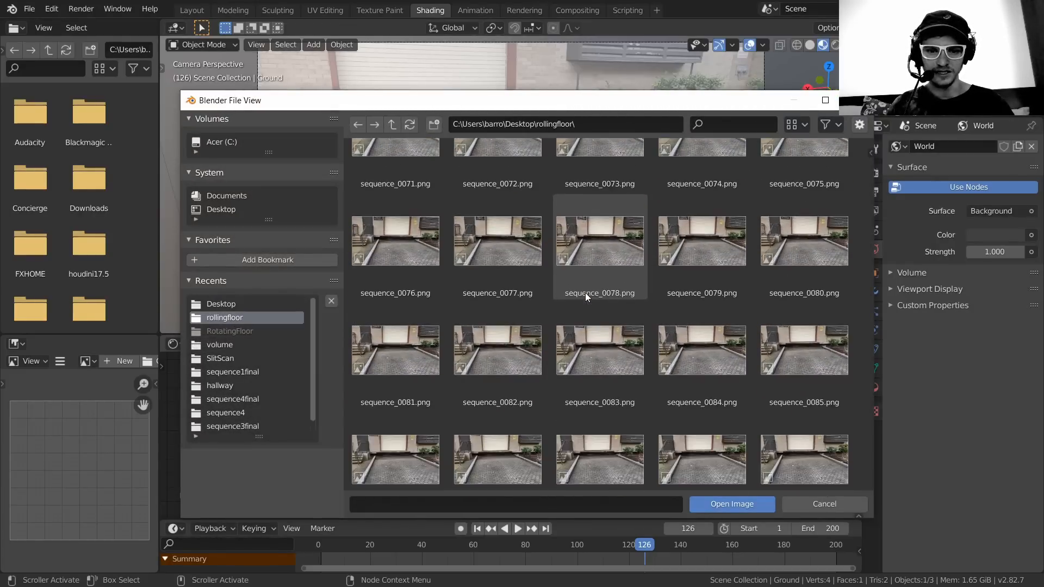
{"action": "scroll", "coordinate": [585, 292], "scroll_direction": "down", "scroll_amount": 6}
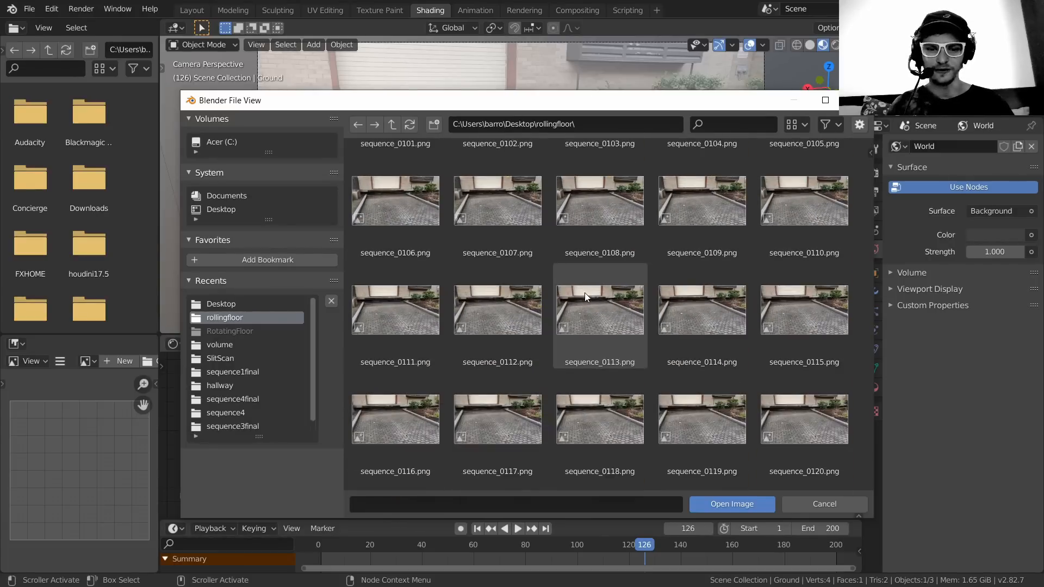
{"action": "scroll", "coordinate": [694, 384], "scroll_direction": "down", "scroll_amount": 1}
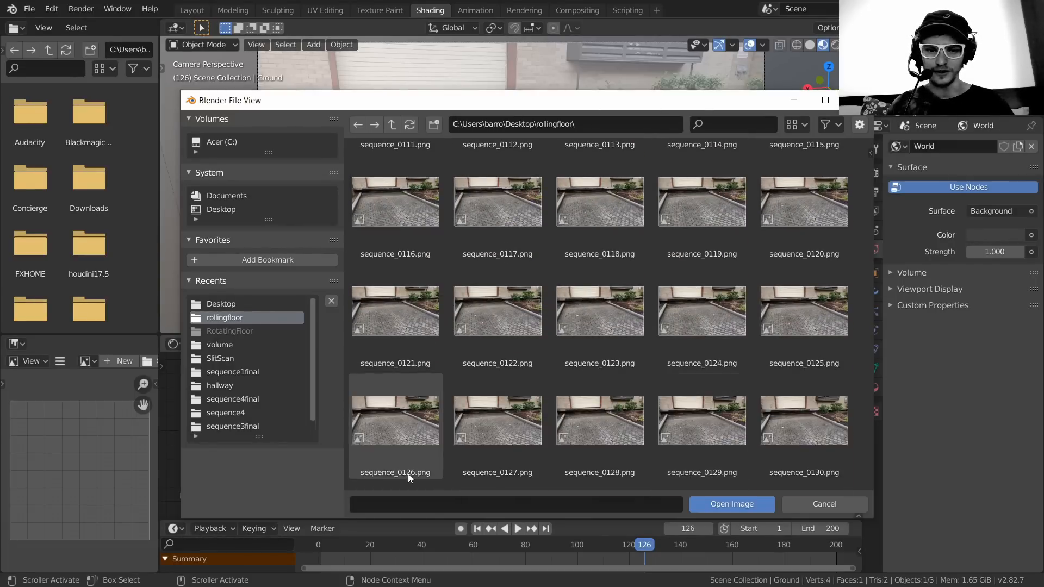
{"action": "double_click", "coordinate": [403, 430]}
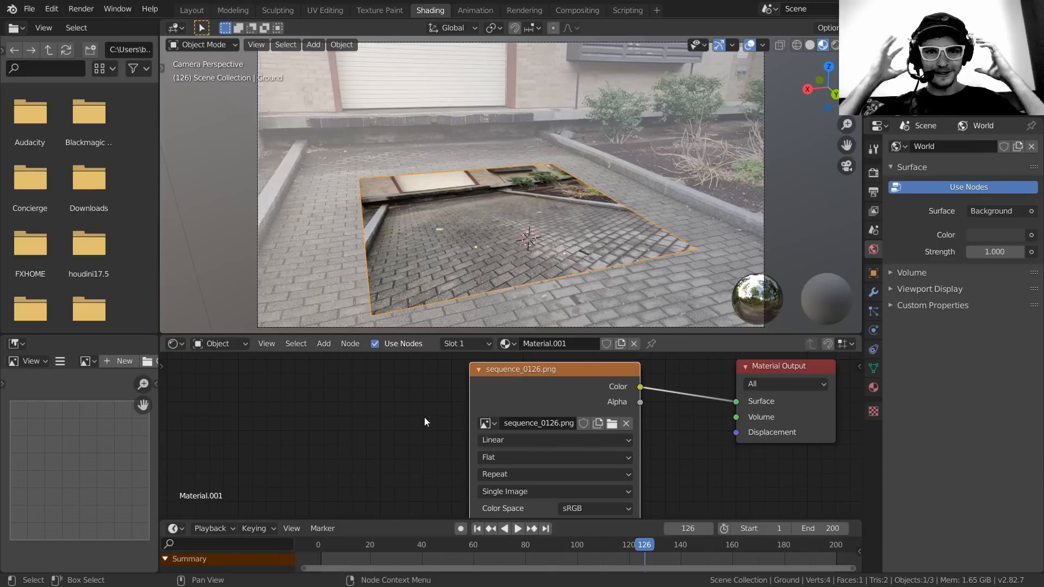
- Add linked Texture Coordinate and Mapping nodes to the image texture with Node Wrangler
{"action": "scroll", "coordinate": [425, 415], "scroll_direction": "down", "scroll_amount": 2}
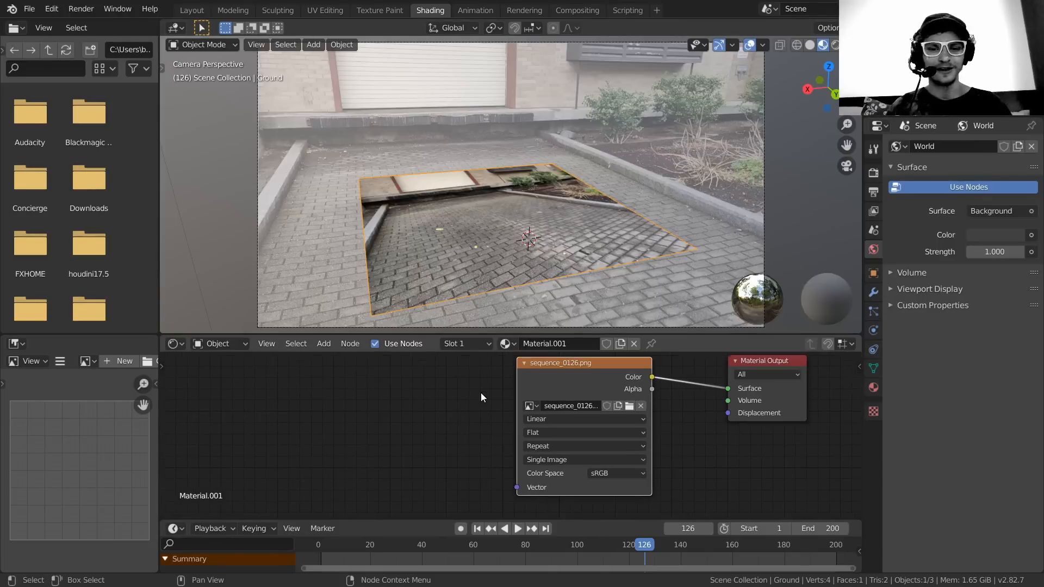
{"action": "key", "text": "ctrl+t"}
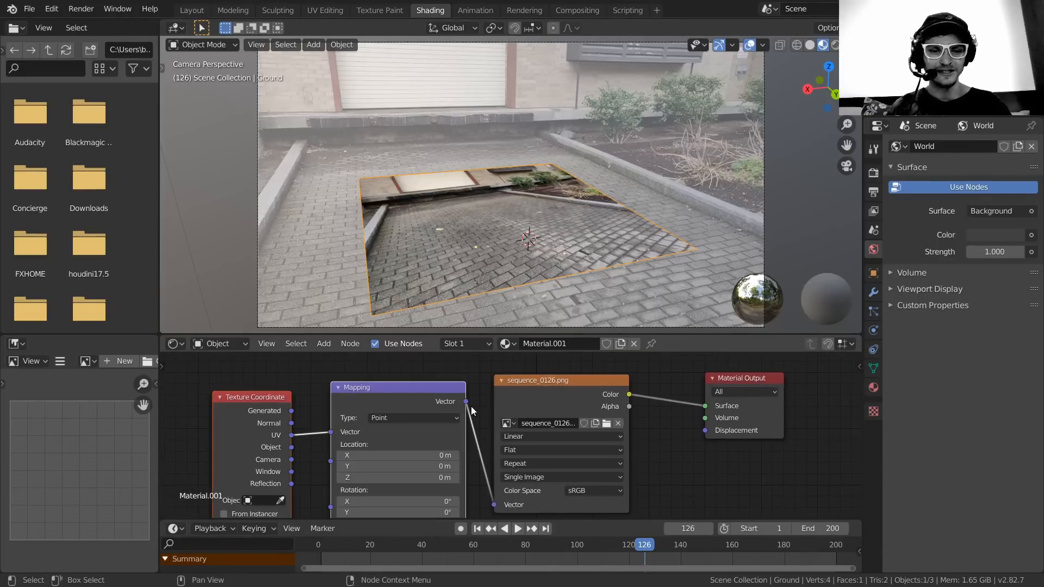
- Search the add-on preferences for "node" to check Node Wrangler, and close the preferences
{"action": "left_click", "coordinate": [52, 9]}
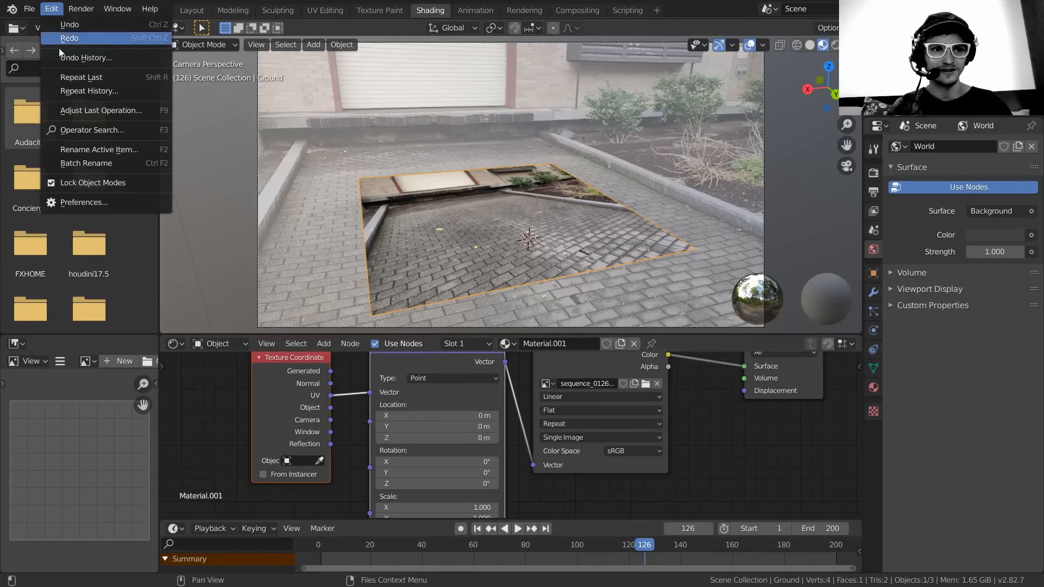
{"action": "left_click", "coordinate": [77, 199]}
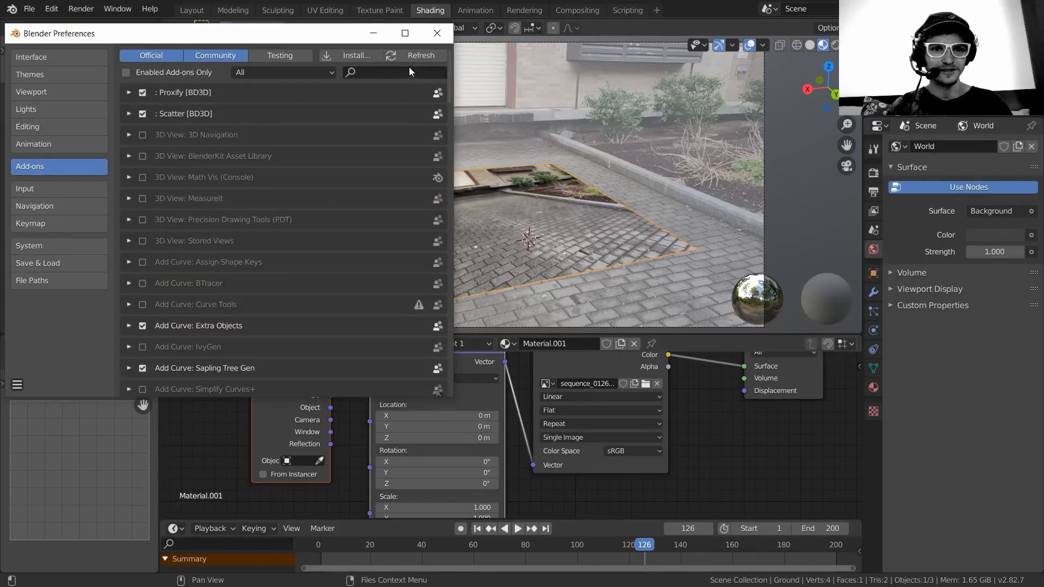
{"action": "type", "text": "node"}
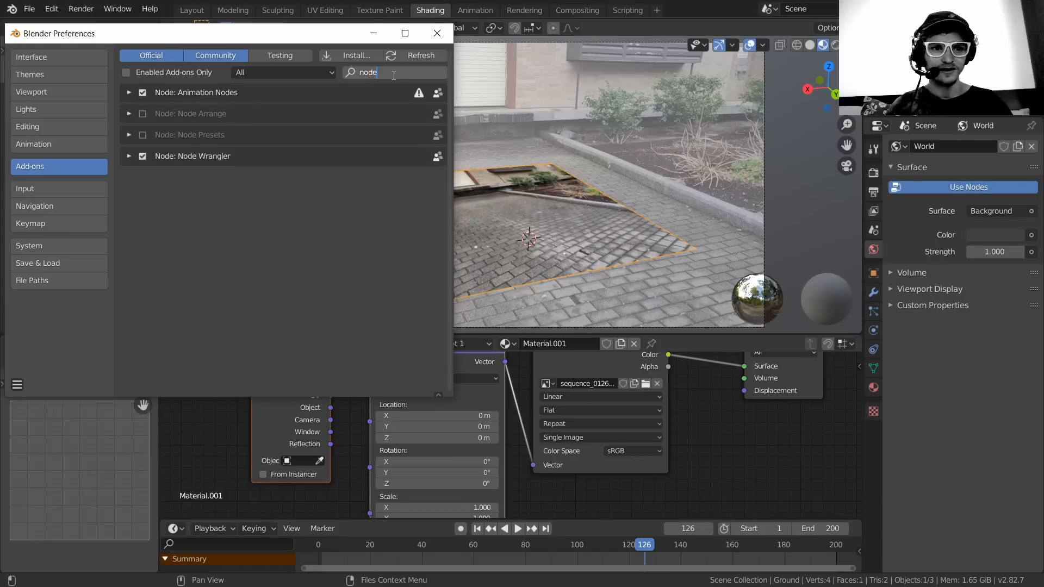
{"action": "left_click", "coordinate": [440, 39]}
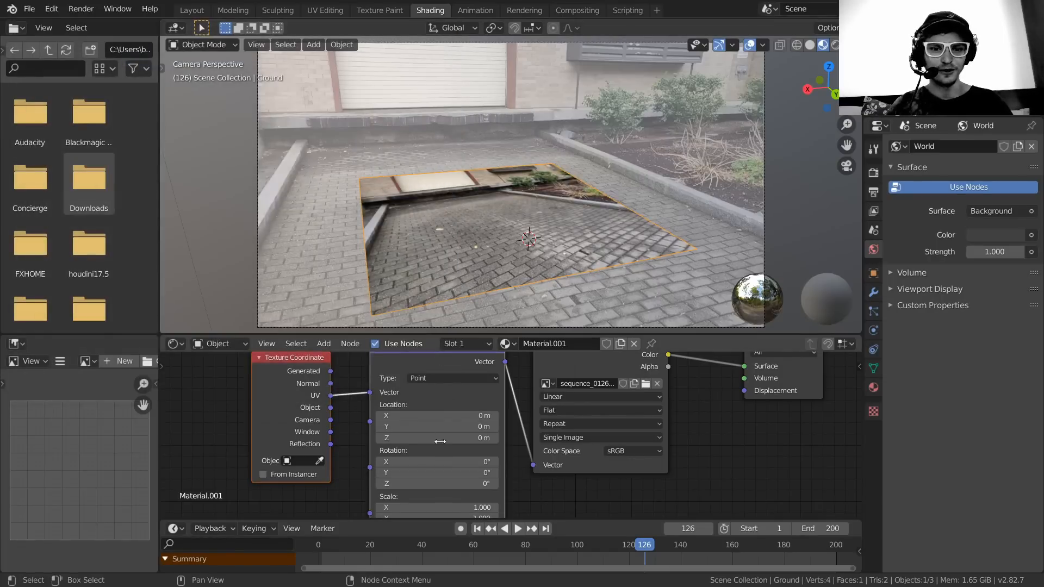
- Remove the Mapping and Texture Coordinate nodes from the Ground material
{"action": "key", "text": "Home"}
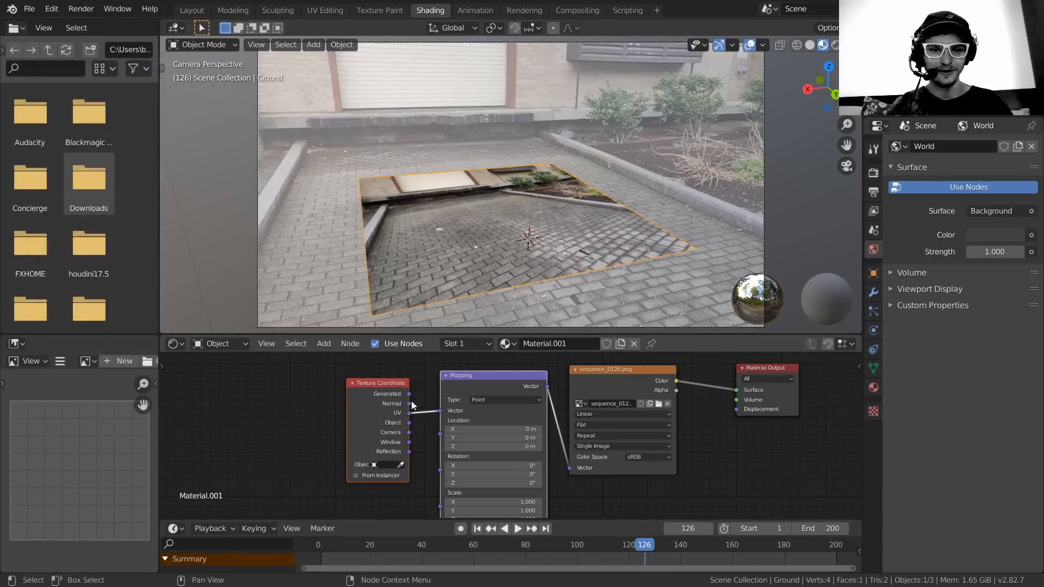
{"action": "scroll", "coordinate": [518, 414], "scroll_direction": "up", "scroll_amount": 1}
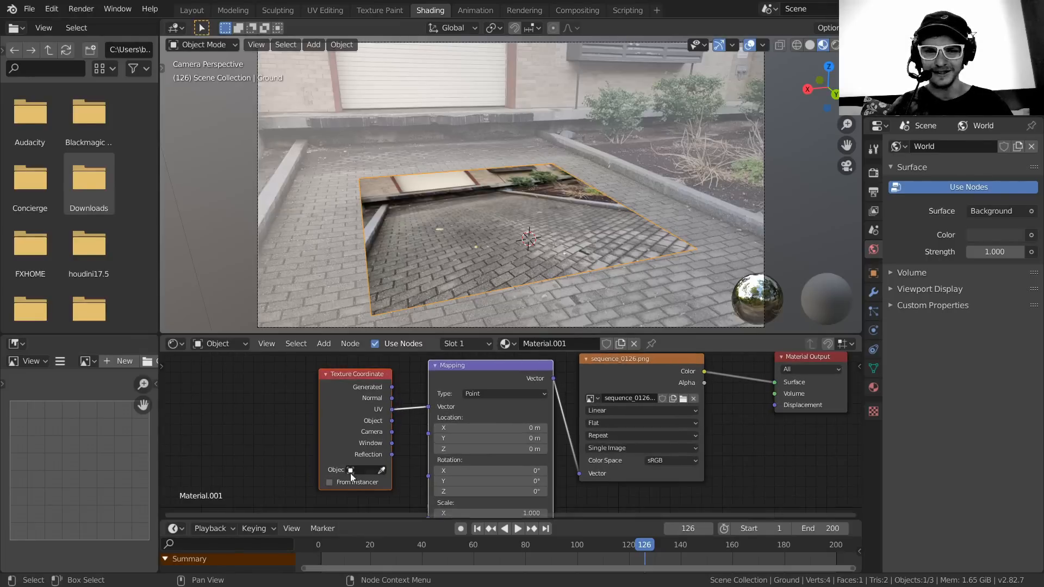
{"action": "left_click", "coordinate": [438, 369]}
{"action": "key", "text": "ctrl+x"}
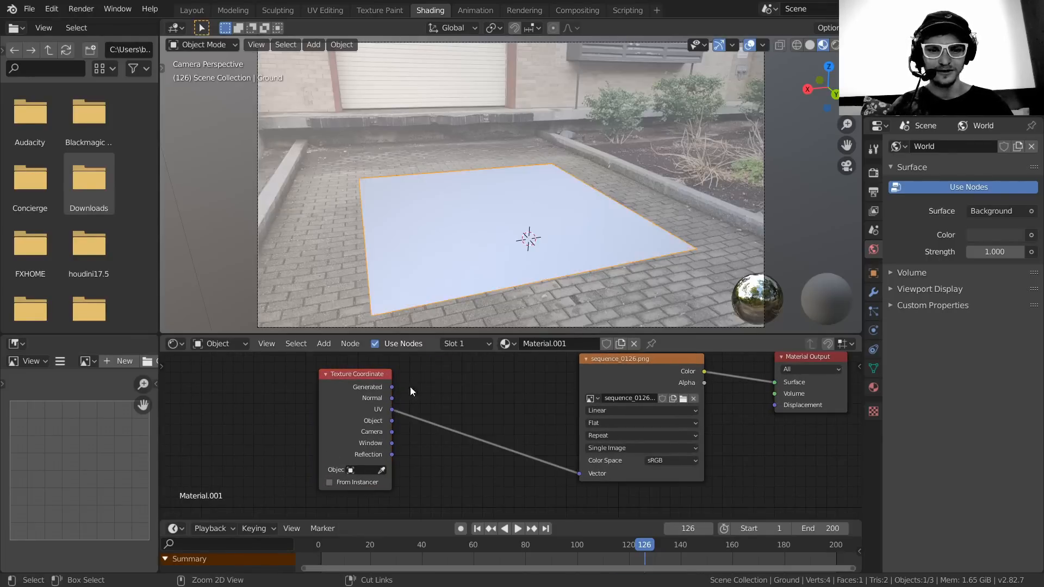
{"action": "left_click_drag", "start_coordinate": [361, 376], "coordinate": [452, 372]}
{"action": "scroll", "coordinate": [519, 432], "scroll_direction": "up", "scroll_amount": 2}
{"action": "key", "text": "x"}
{"action": "scroll", "coordinate": [481, 442], "scroll_direction": "down", "scroll_amount": 2}
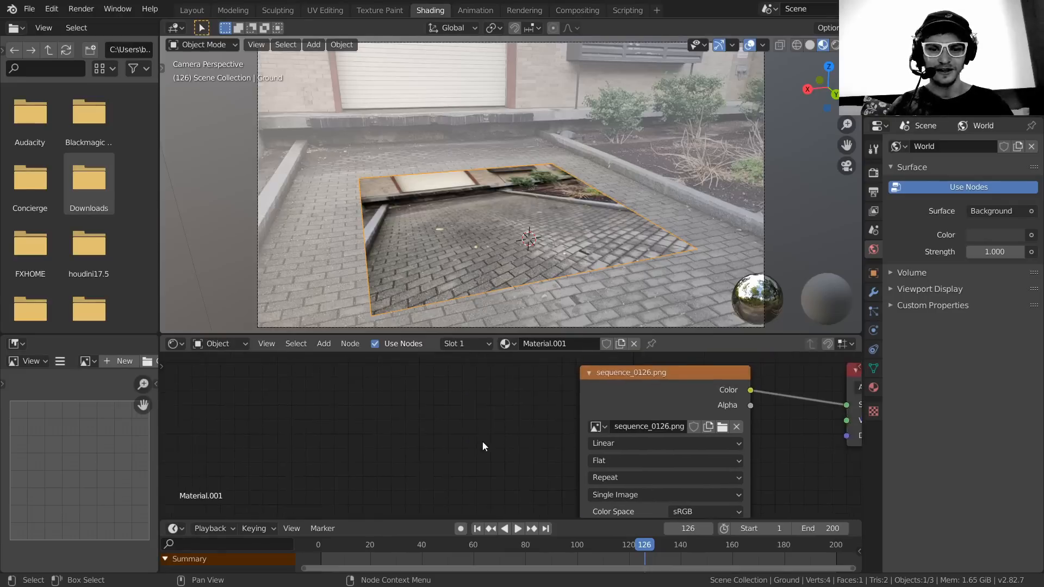
- Add a Texture Coordinate node and connect its Window output to the image texture's Vector input
{"action": "key", "text": "shift+a"}
{"action": "left_click", "coordinate": [468, 409]}
{"action": "type", "text": "tex"}
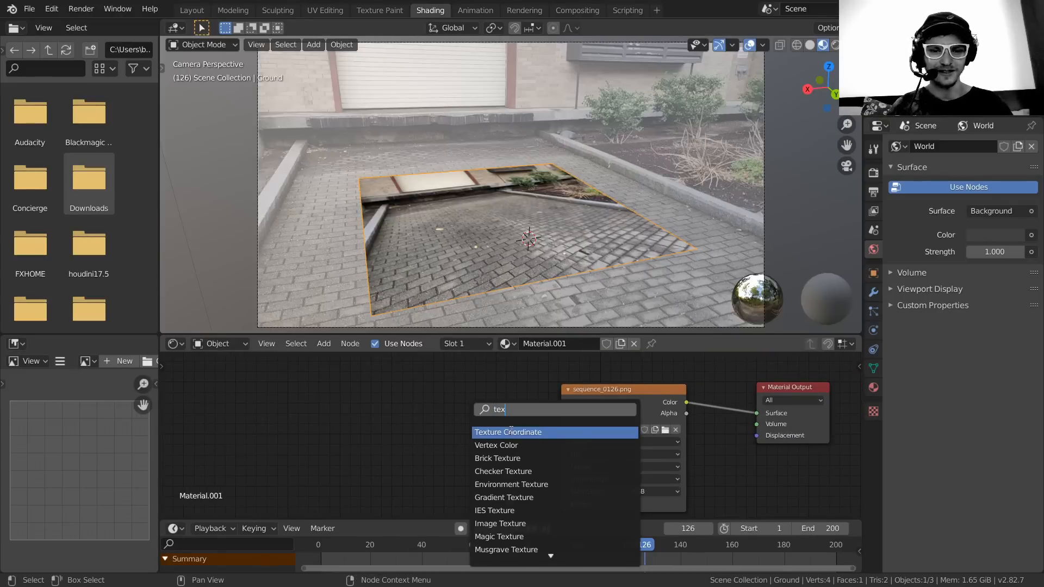
{"action": "key", "text": "Return"}
{"action": "left_click", "coordinate": [505, 438]}
{"action": "scroll", "coordinate": [510, 438], "scroll_direction": "up", "scroll_amount": 3}
{"action": "middle_click_drag", "start_coordinate": [492, 454], "coordinate": [416, 388]}
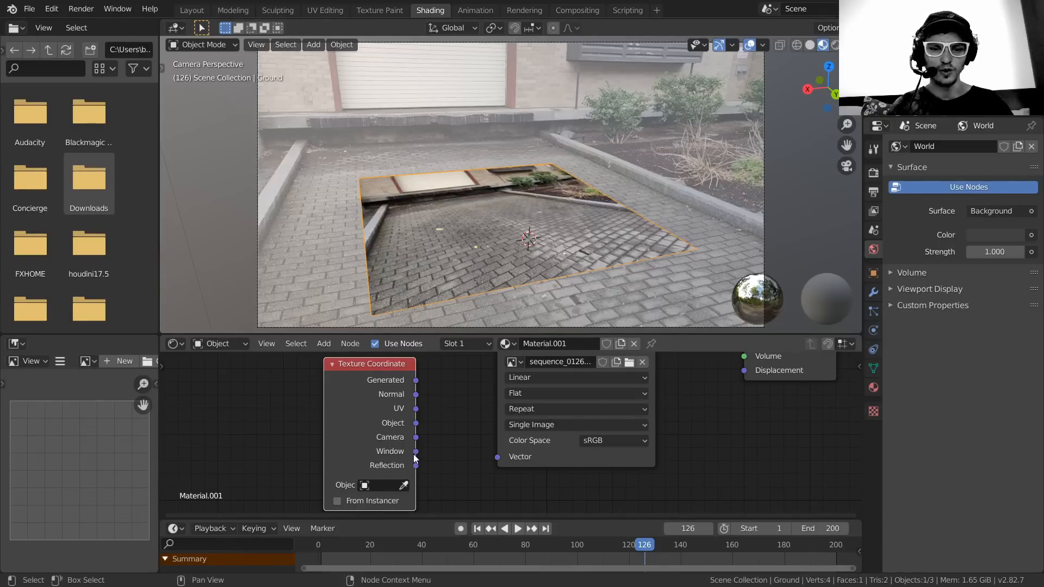
{"action": "left_click_drag", "start_coordinate": [416, 451], "coordinate": [497, 457]}
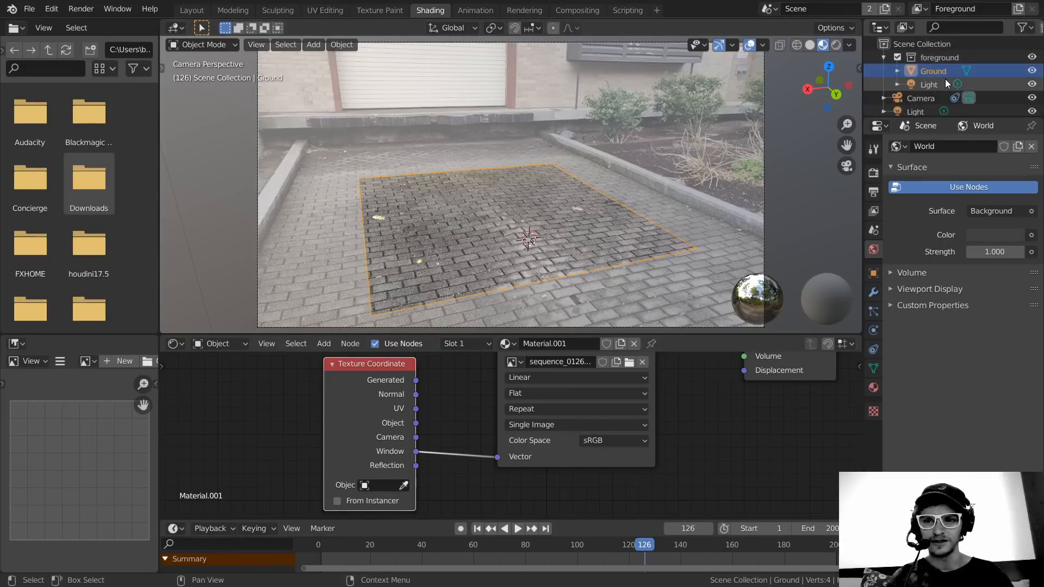
- Set the Alpha of the camera's background footage to 1.000
{"action": "left_click", "coordinate": [922, 96]}
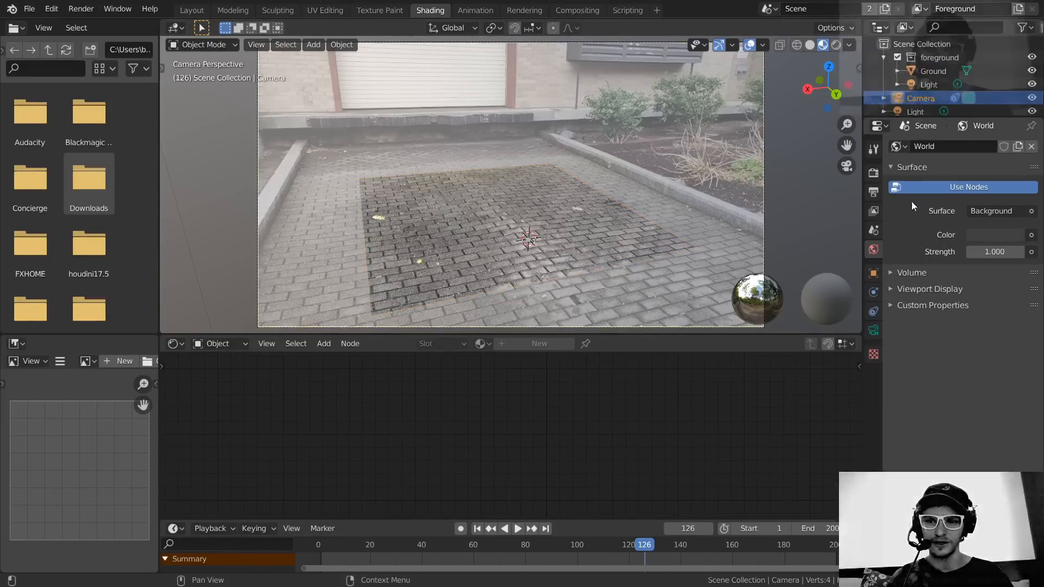
{"action": "left_click", "coordinate": [874, 331]}
{"action": "left_click", "coordinate": [948, 365]}
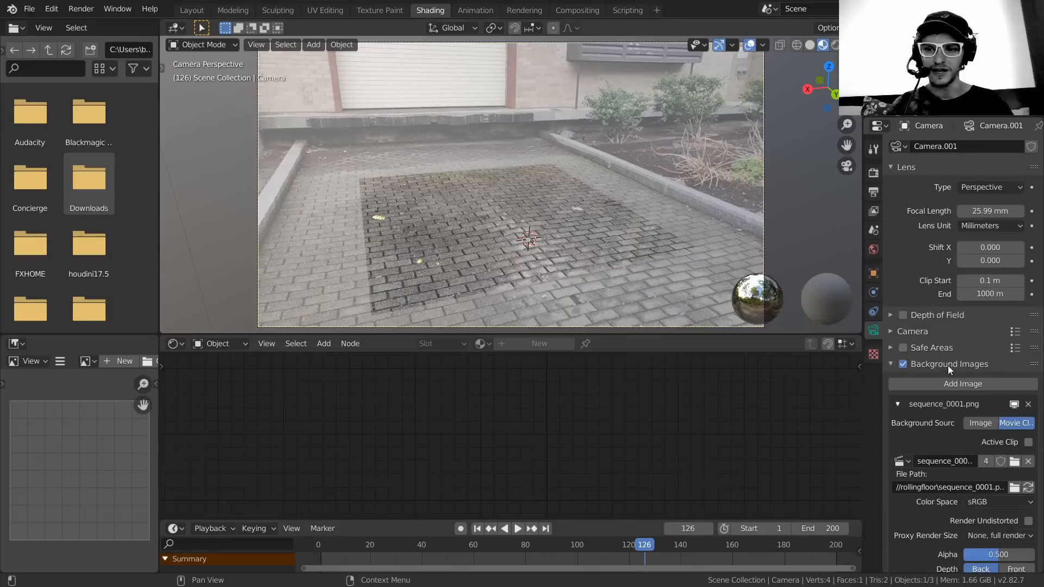
{"action": "scroll", "coordinate": [949, 366], "scroll_direction": "down", "scroll_amount": 3}
{"action": "left_click_drag", "start_coordinate": [995, 483], "coordinate": [1022, 483]}
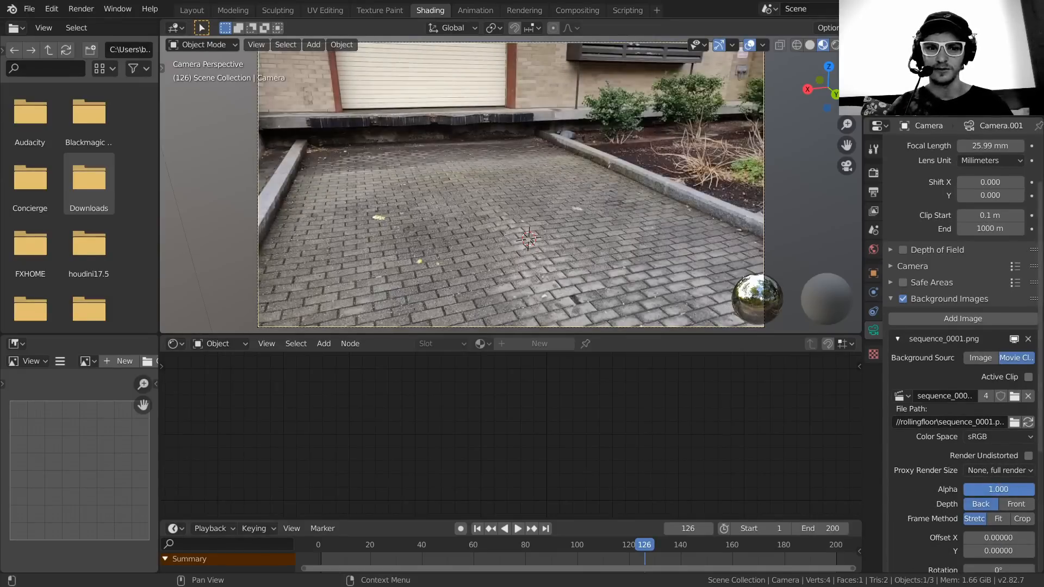
- Select the Ground plane, move its Texture Coordinate node up, and check the projected pavement off-camera and in camera view
{"action": "left_click", "coordinate": [546, 236]}
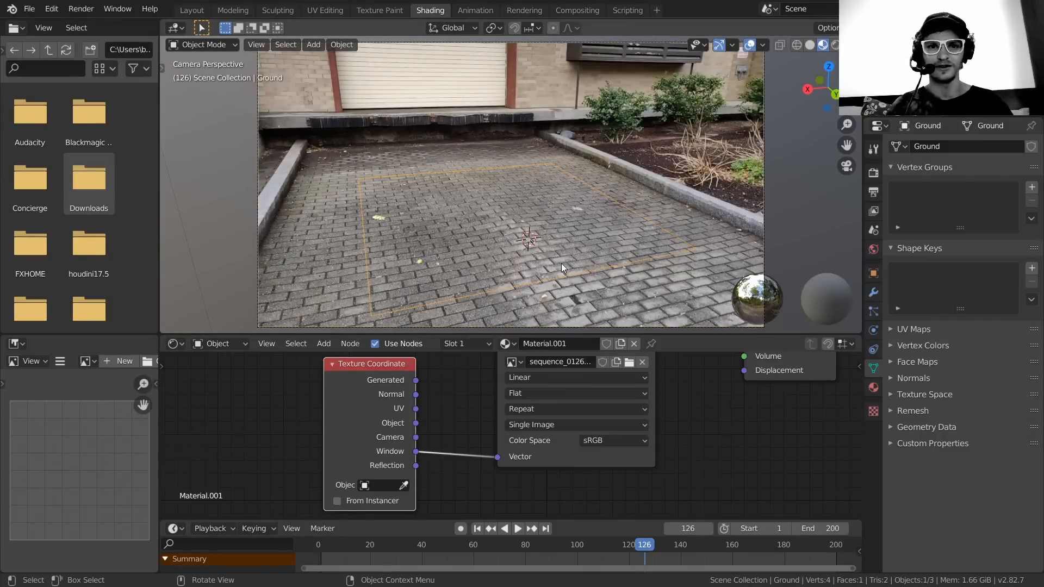
{"action": "scroll", "coordinate": [413, 443], "scroll_direction": "down", "scroll_amount": 2}
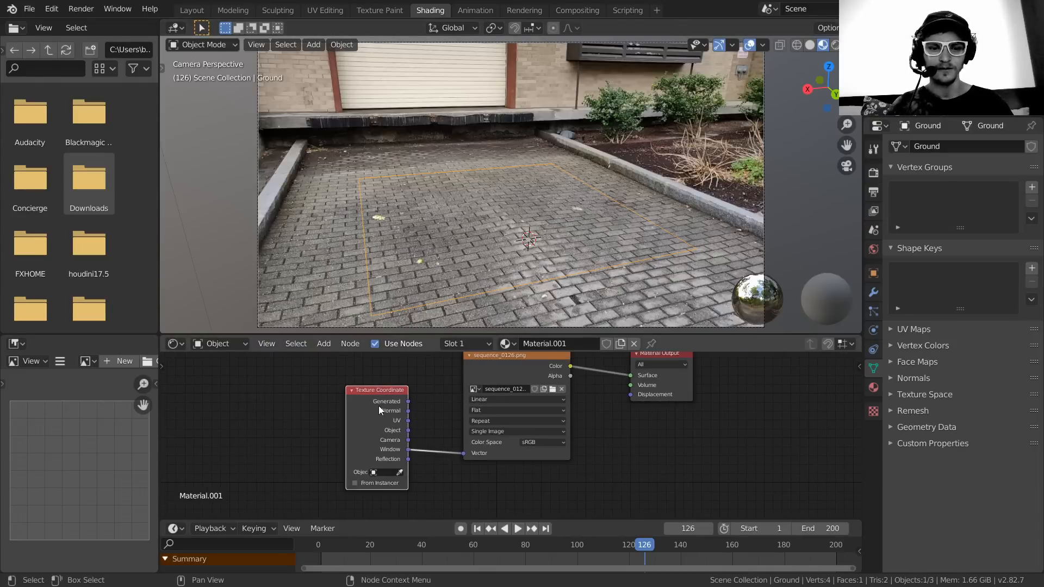
{"action": "left_click_drag", "start_coordinate": [378, 406], "coordinate": [379, 382]}
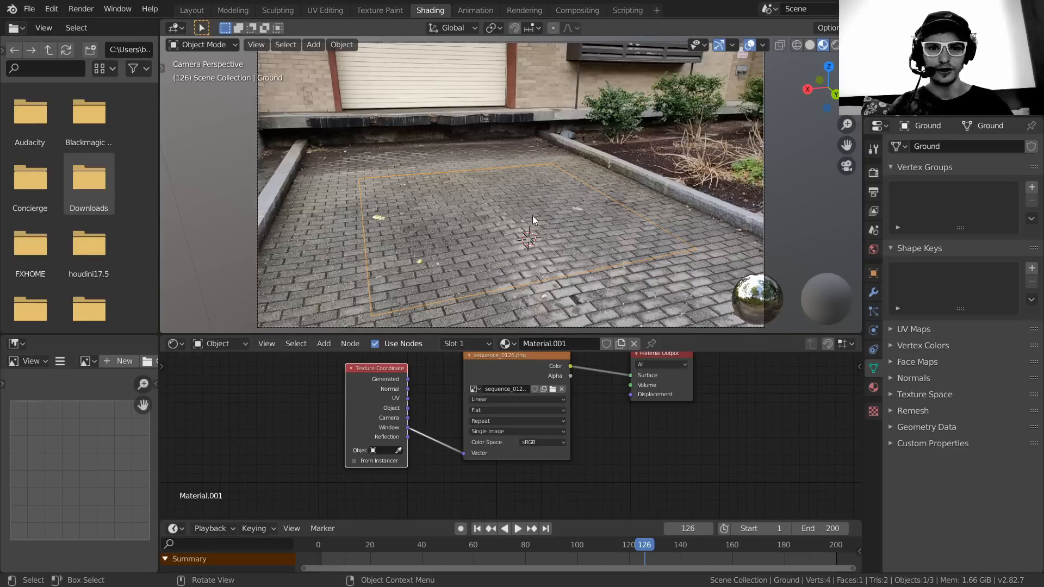
{"action": "middle_click_drag", "start_coordinate": [533, 216], "coordinate": [565, 224]}
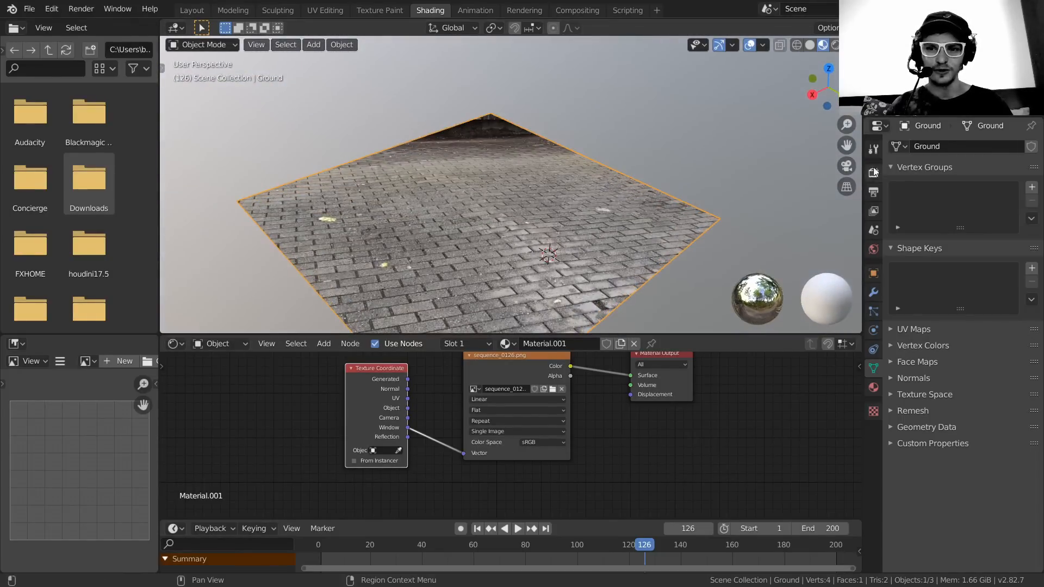
{"action": "left_click", "coordinate": [847, 166]}
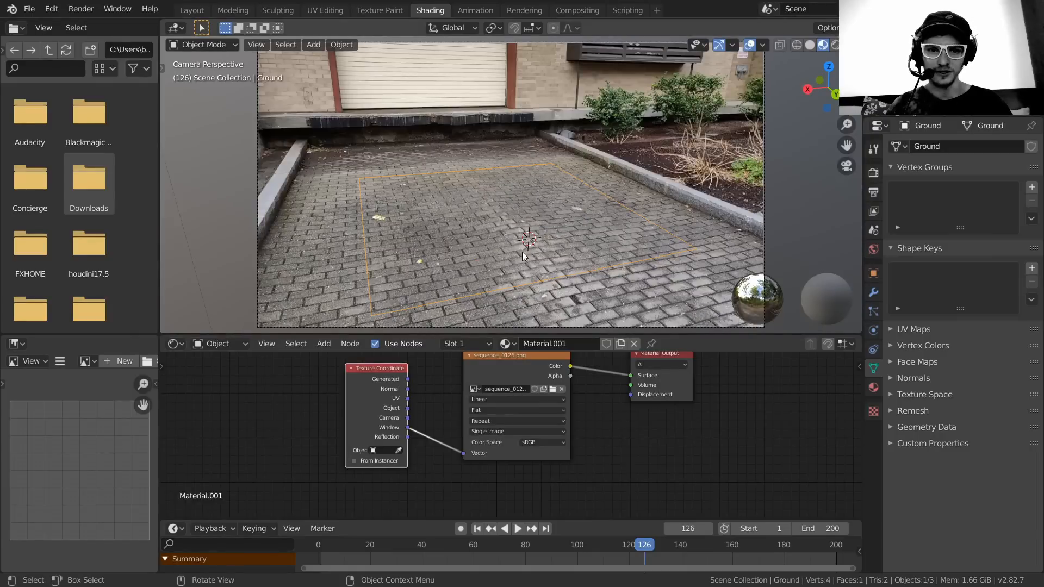
{"action": "middle_click_drag", "start_coordinate": [668, 447], "coordinate": [513, 415]}
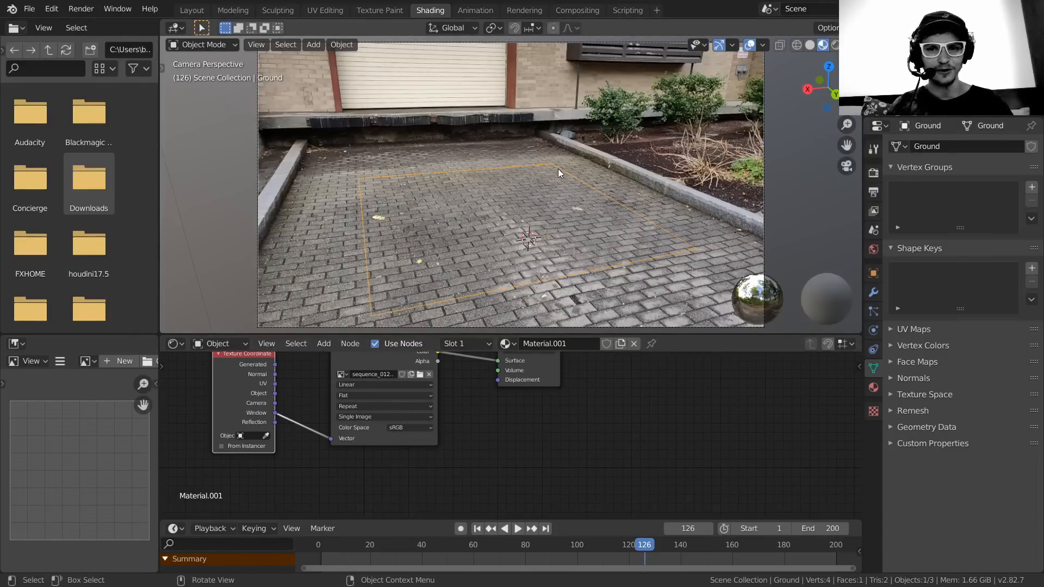
- Try rotating the Ground plane about the global Y axis in camera view, and undo the rotation
{"action": "key", "text": "r"}
{"action": "key", "text": "y"}
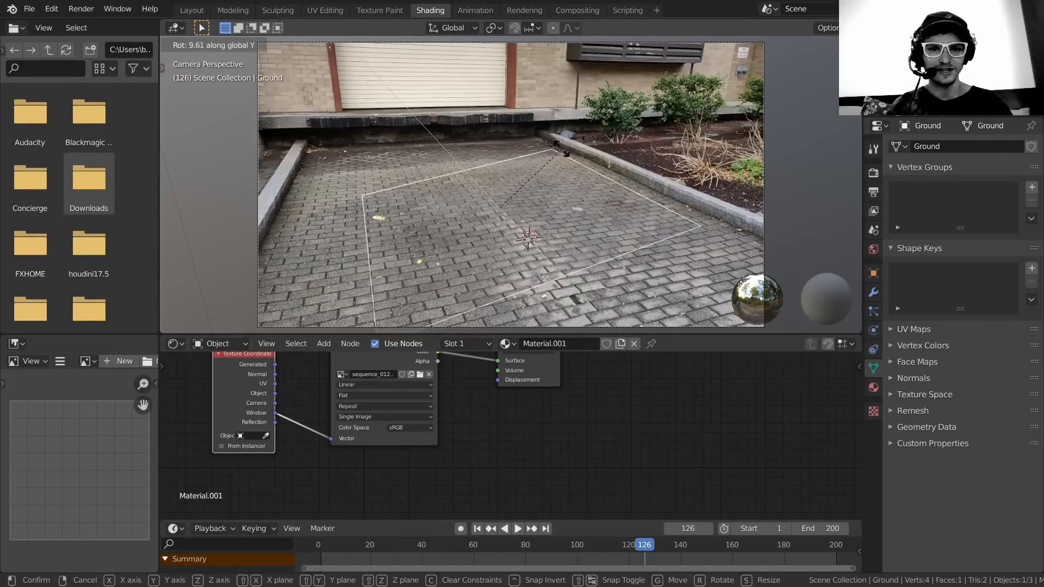
{"action": "left_click", "coordinate": [490, 123]}
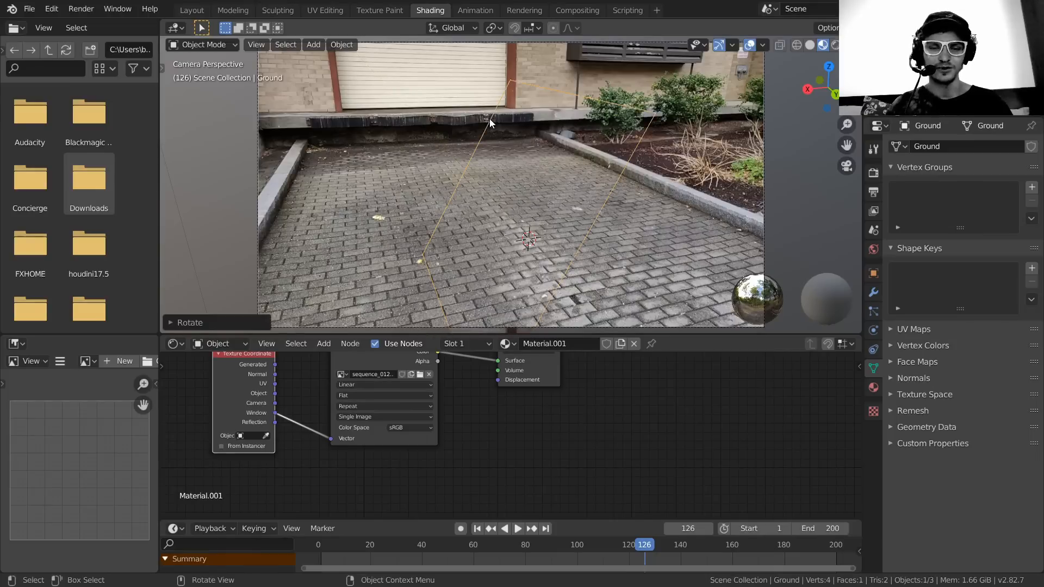
{"action": "key", "text": "ctrl+z"}
- Duplicate the image texture node, place the copy below the original, and unlink its image
{"action": "middle_click_drag", "start_coordinate": [472, 432], "coordinate": [580, 446]}
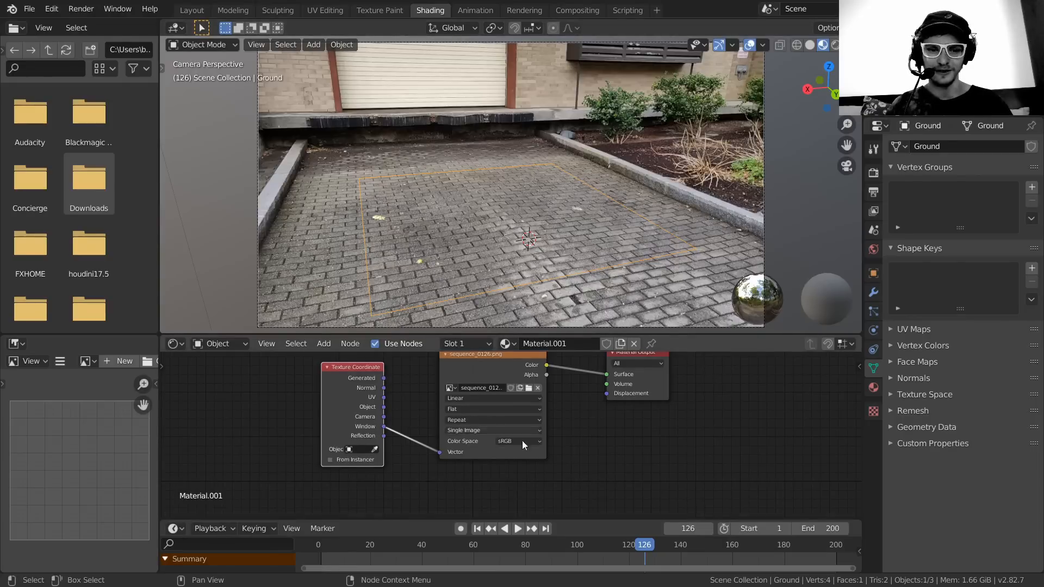
{"action": "scroll", "coordinate": [616, 427], "scroll_direction": "down", "scroll_amount": 1}
{"action": "middle_click_drag", "start_coordinate": [616, 426], "coordinate": [513, 424]}
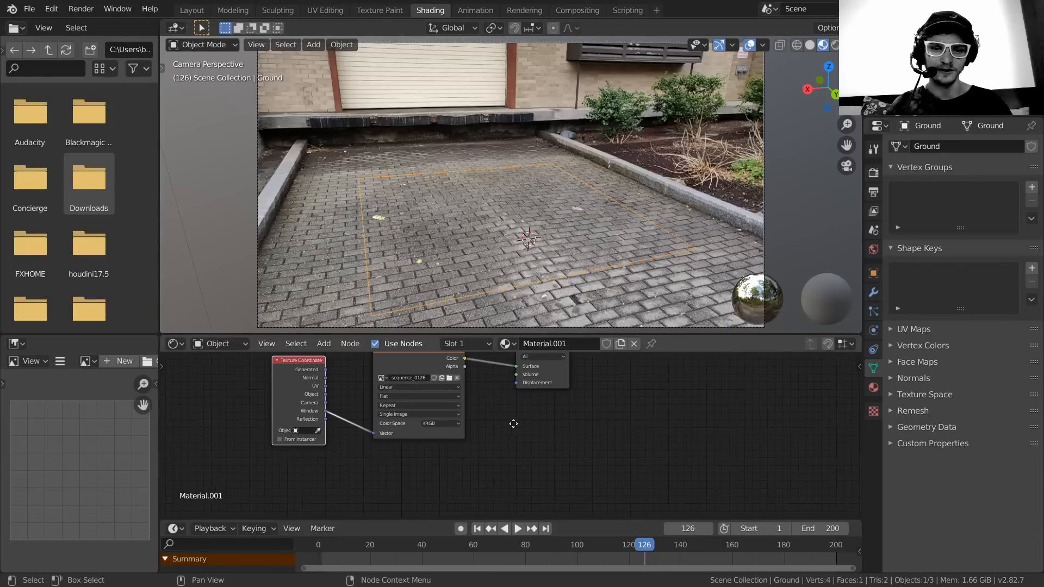
{"action": "left_click", "coordinate": [421, 364]}
{"action": "key", "text": "shift+d"}
{"action": "left_click", "coordinate": [469, 472]}
{"action": "middle_click_drag", "start_coordinate": [482, 470], "coordinate": [598, 511]}
{"action": "scroll", "coordinate": [431, 429], "scroll_direction": "up", "scroll_amount": 5}
{"action": "left_click", "coordinate": [430, 428]}
{"action": "scroll", "coordinate": [415, 433], "scroll_direction": "up", "scroll_amount": 4}
{"action": "left_click_drag", "start_coordinate": [537, 459], "coordinate": [430, 441]}
{"action": "middle_click_drag", "start_coordinate": [544, 447], "coordinate": [551, 400]}
{"action": "scroll", "coordinate": [551, 399], "scroll_direction": "down", "scroll_amount": 1}
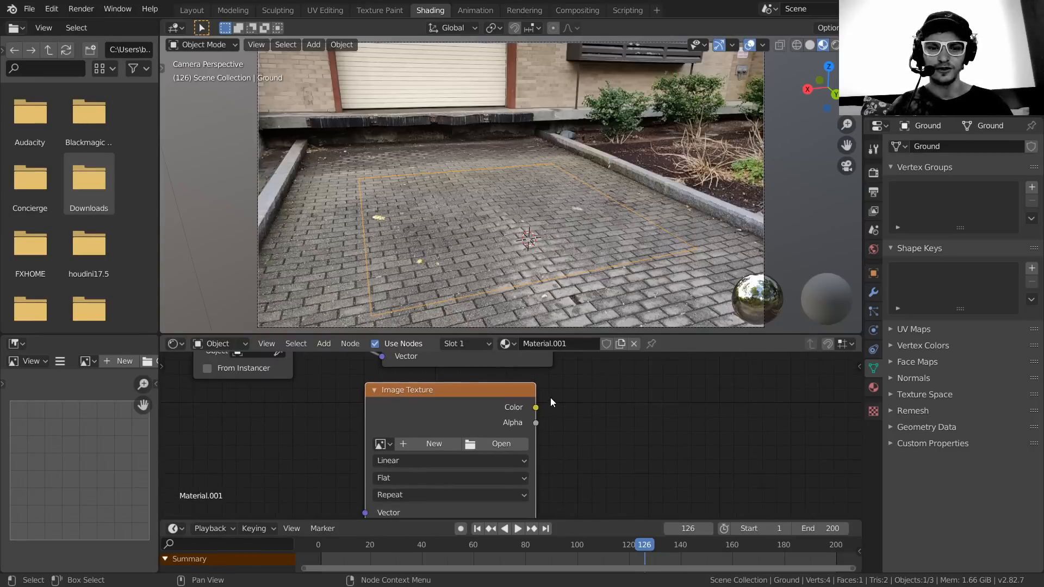
- Create a new blank 1024 × 1024 px image named isfine in the duplicated image texture node
{"action": "left_click", "coordinate": [427, 446]}
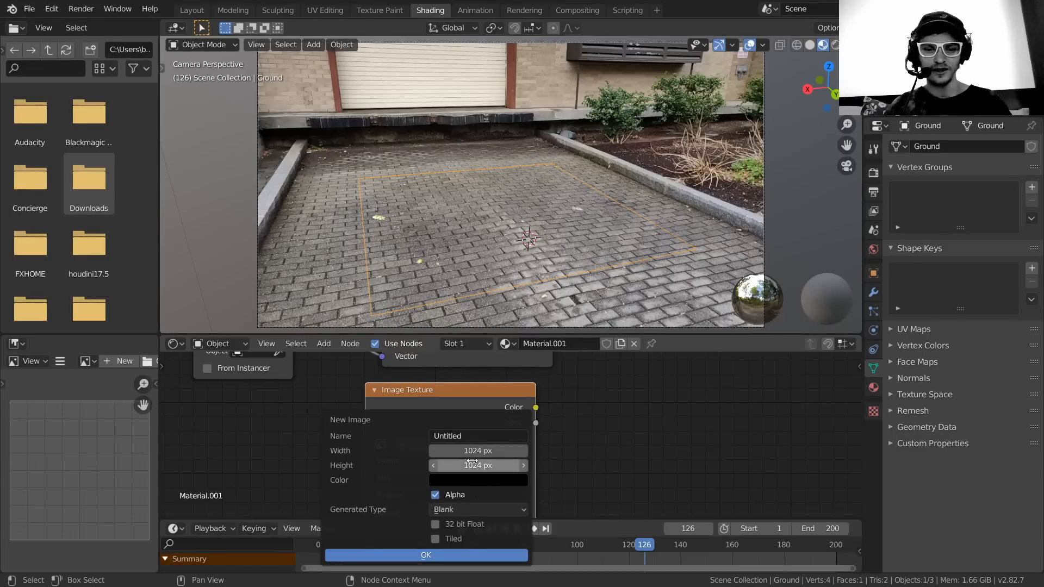
{"action": "left_click", "coordinate": [474, 436]}
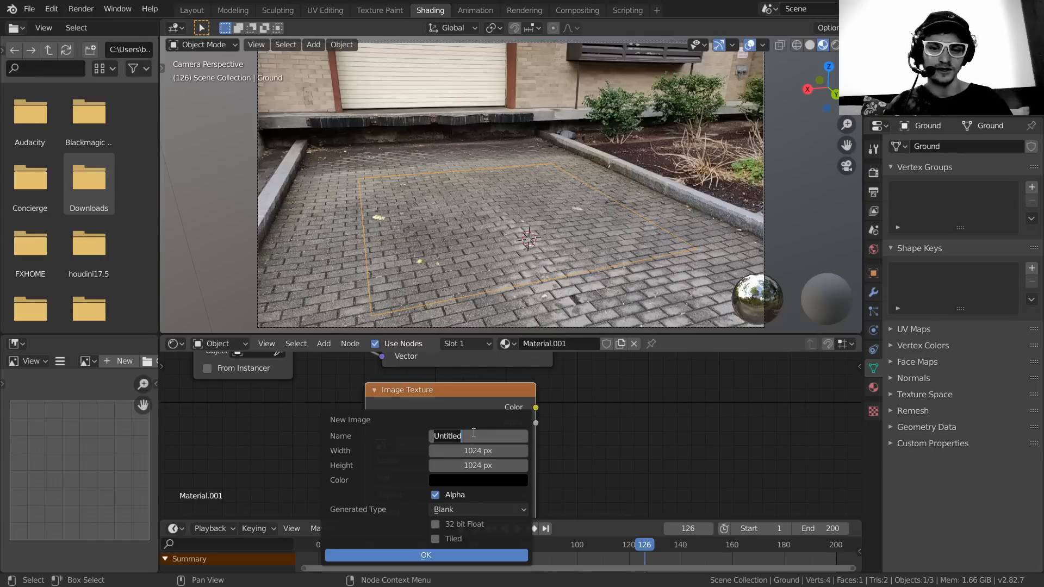
{"action": "type", "text": "isfi"}
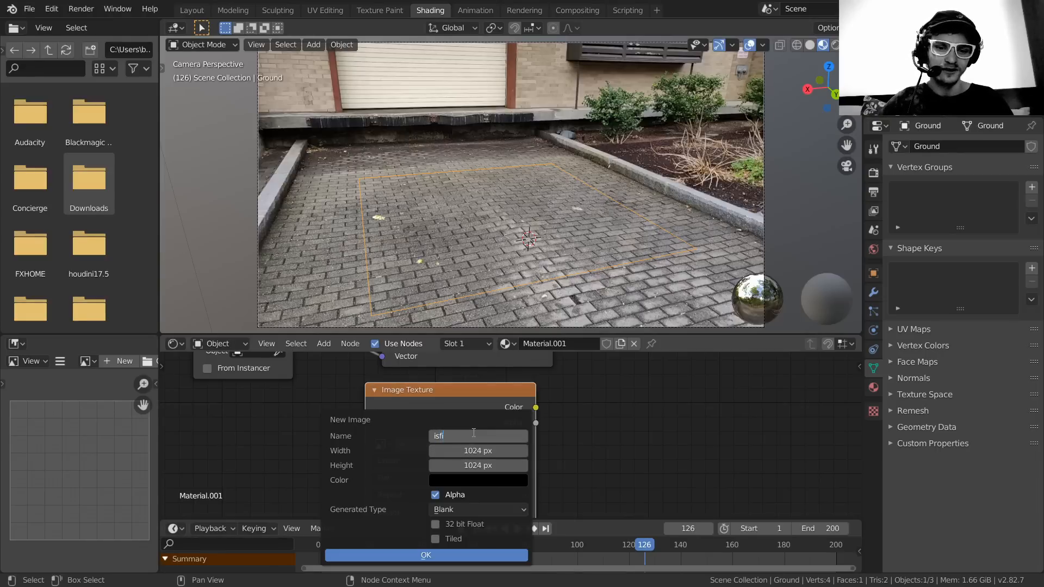
{"action": "type", "text": "ne"}
{"action": "key", "text": "Return"}
{"action": "scroll", "coordinate": [544, 432], "scroll_direction": "down", "scroll_amount": 2}
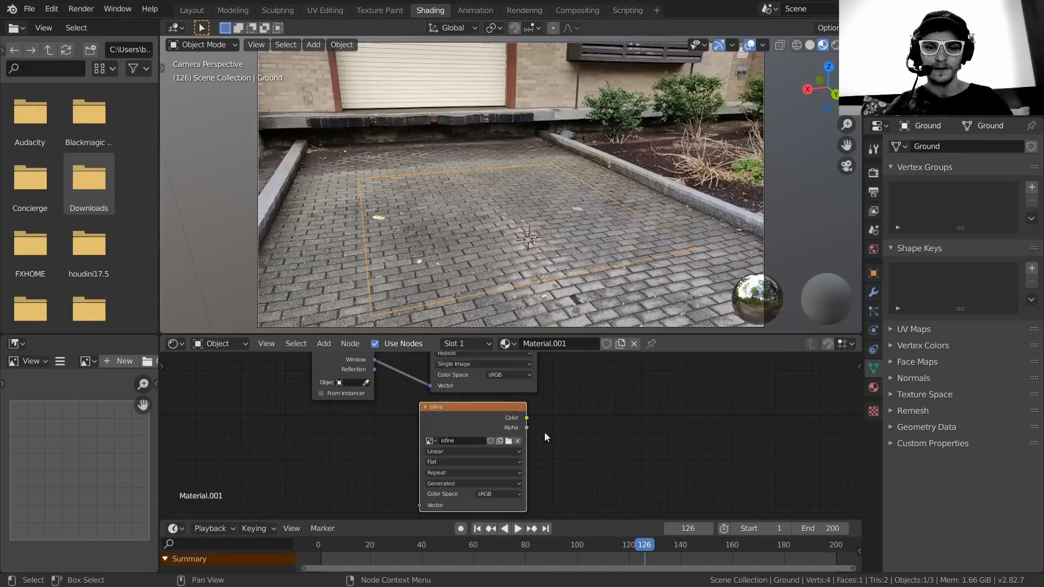
- Switch the render engine to Cycles on GPU Compute, with render and viewport samples both set to 1
{"action": "middle_click_drag", "start_coordinate": [630, 411], "coordinate": [538, 490]}
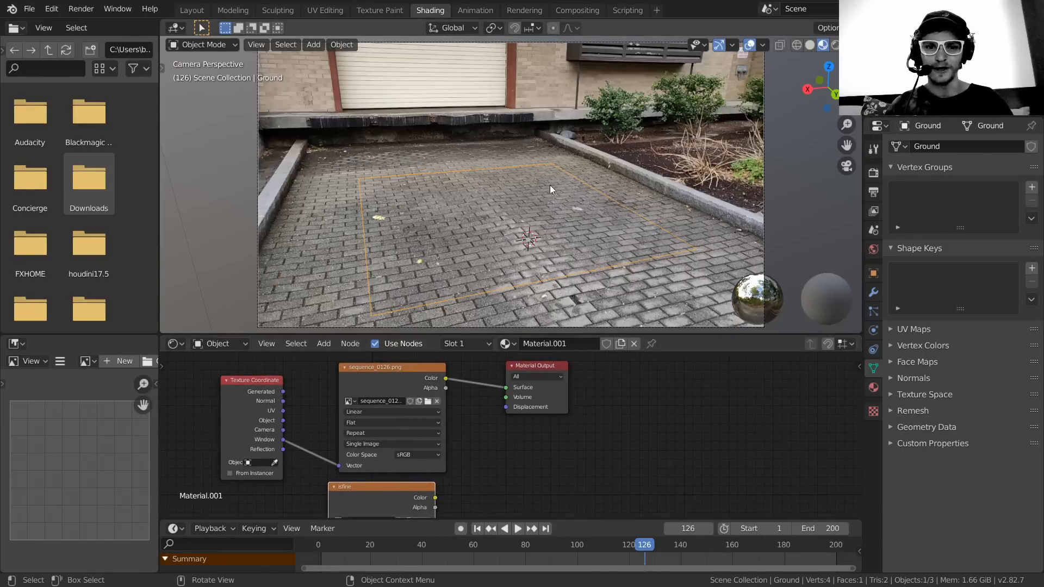
{"action": "left_click", "coordinate": [874, 173]}
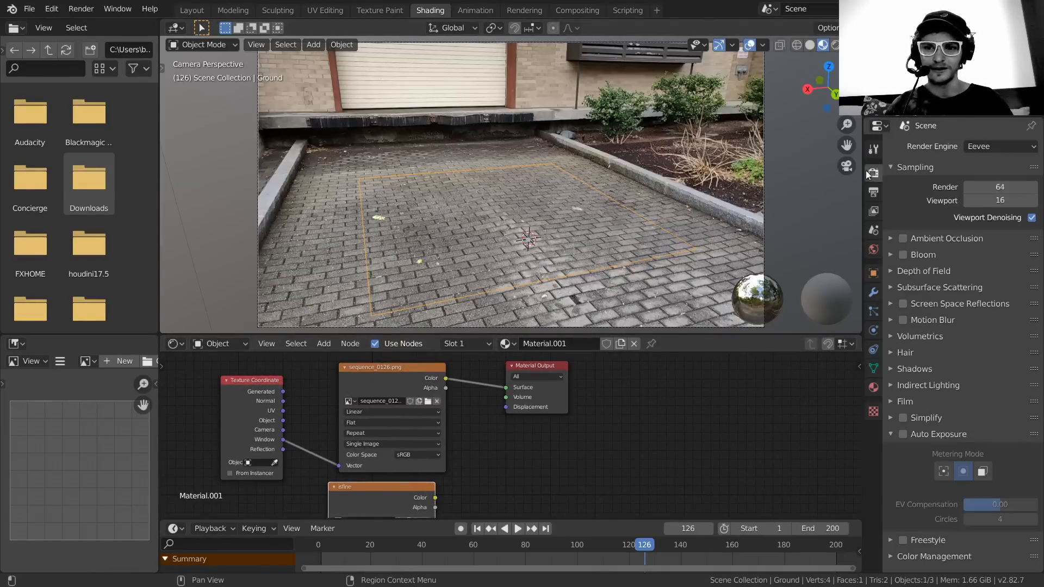
{"action": "left_click", "coordinate": [996, 146]}
{"action": "left_click", "coordinate": [983, 187]}
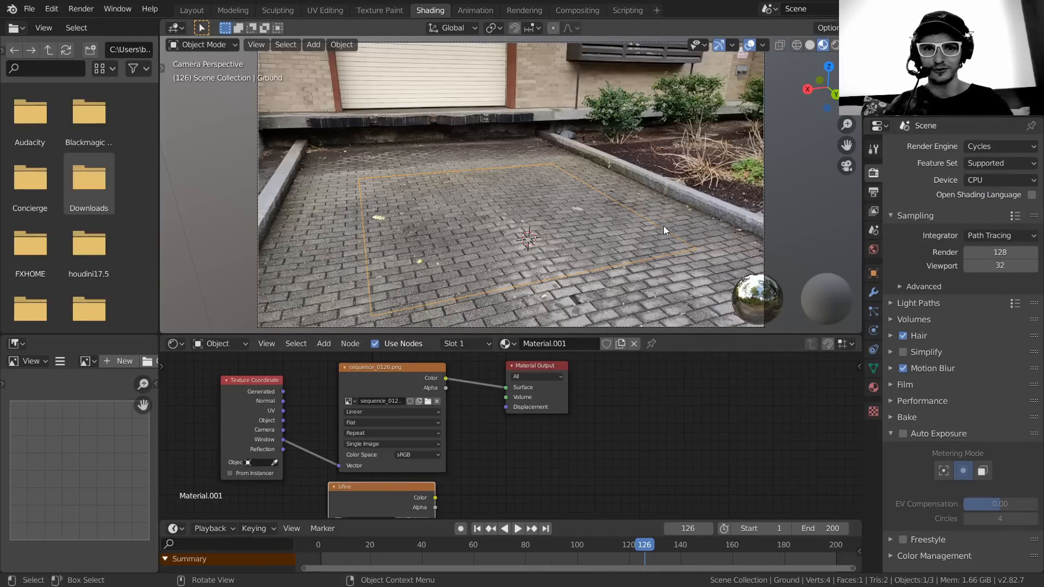
{"action": "left_click", "coordinate": [971, 180]}
{"action": "left_click", "coordinate": [973, 210]}
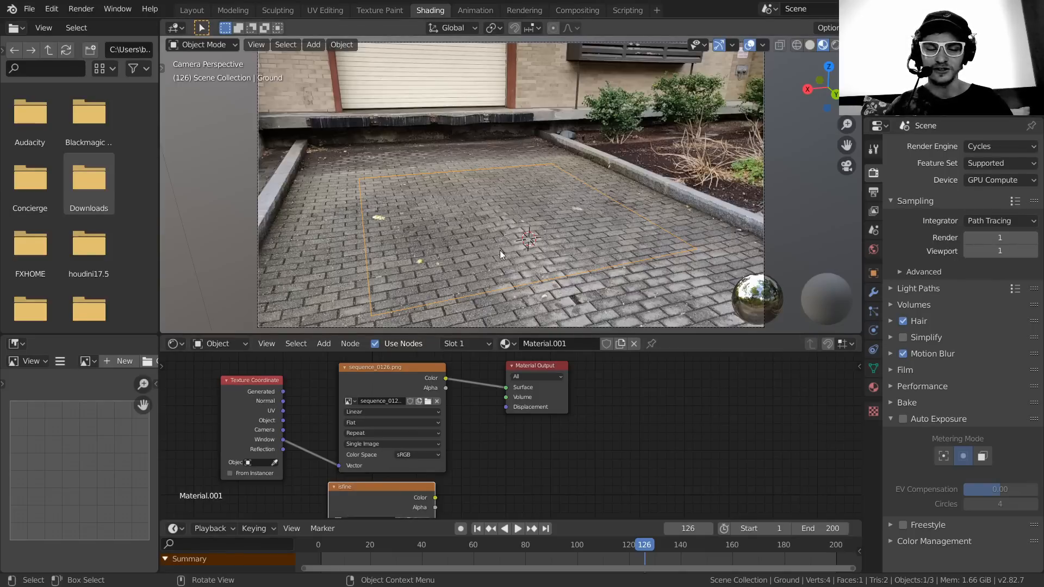
- Align the isfine node under the original texture, bake the Ground material into it as Combined, and inspect the baked image
{"action": "middle_click_drag", "start_coordinate": [509, 419], "coordinate": [572, 348]}
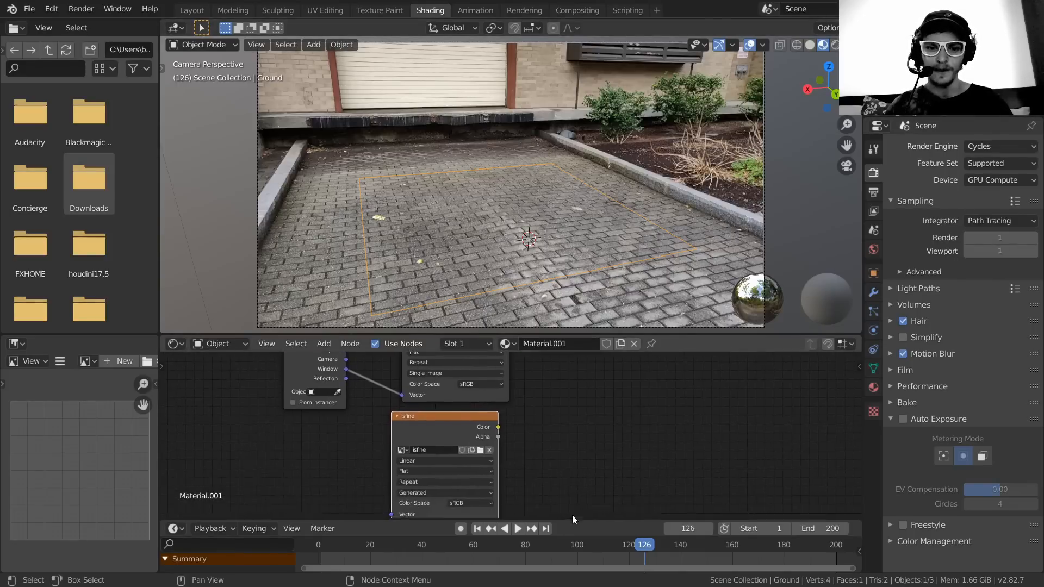
{"action": "left_click_drag", "start_coordinate": [471, 412], "coordinate": [482, 414]}
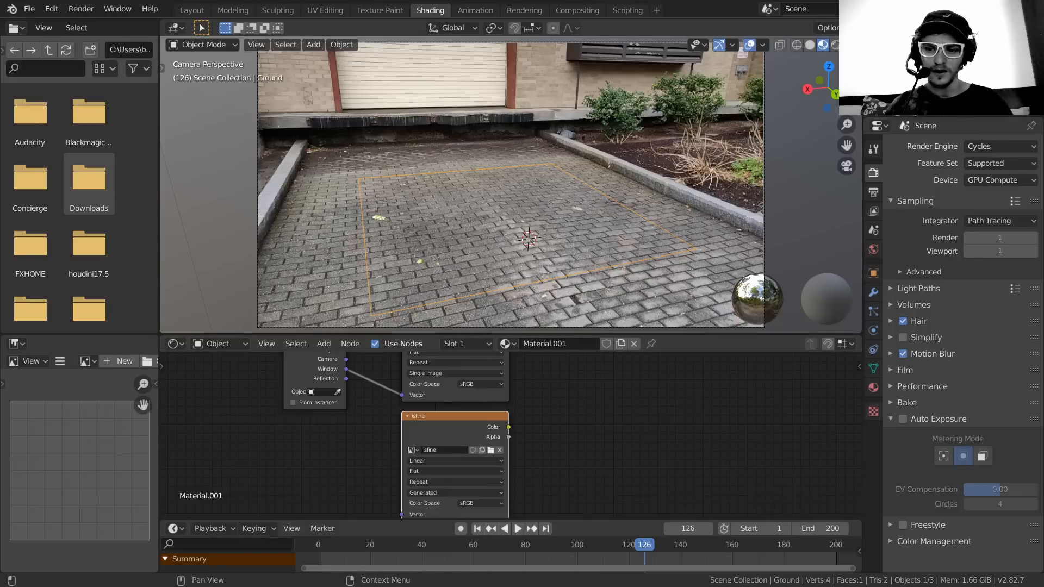
{"action": "left_click", "coordinate": [915, 405]}
{"action": "scroll", "coordinate": [915, 403], "scroll_direction": "down", "scroll_amount": 4}
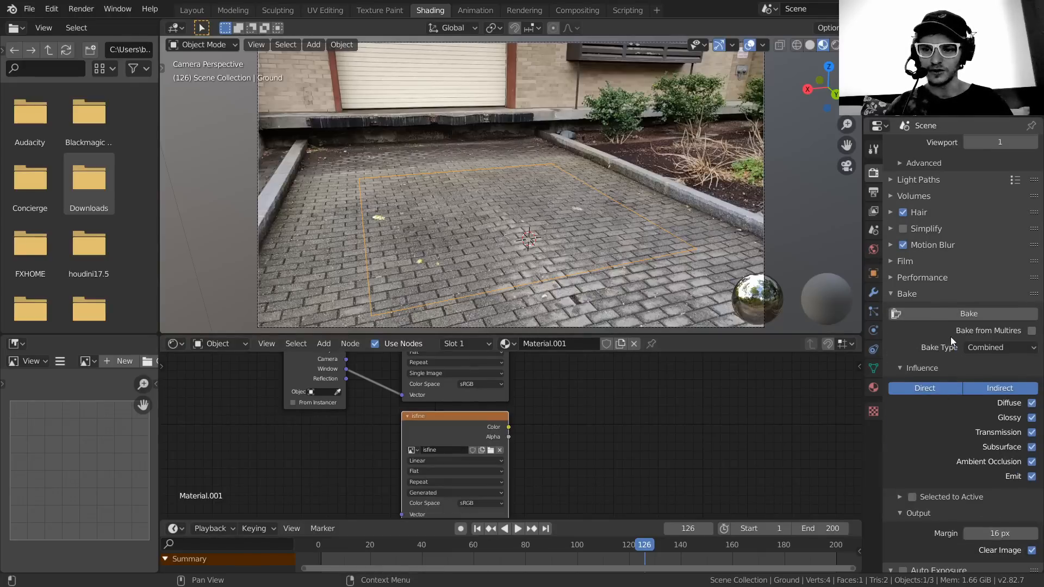
{"action": "left_click", "coordinate": [946, 314]}
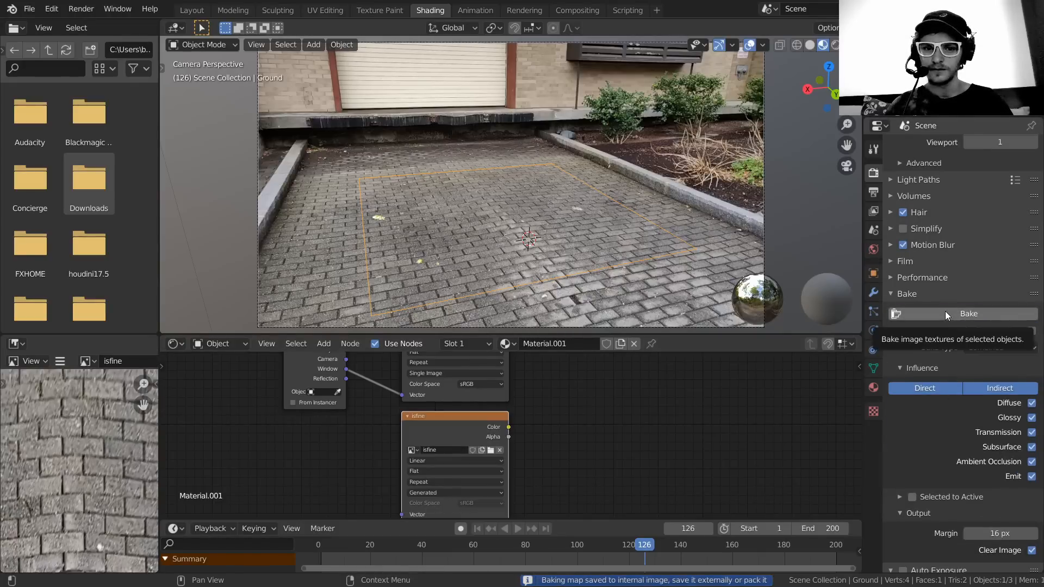
{"action": "key", "text": "ctrl+space"}
{"action": "scroll", "coordinate": [391, 338], "scroll_direction": "down", "scroll_amount": 2}
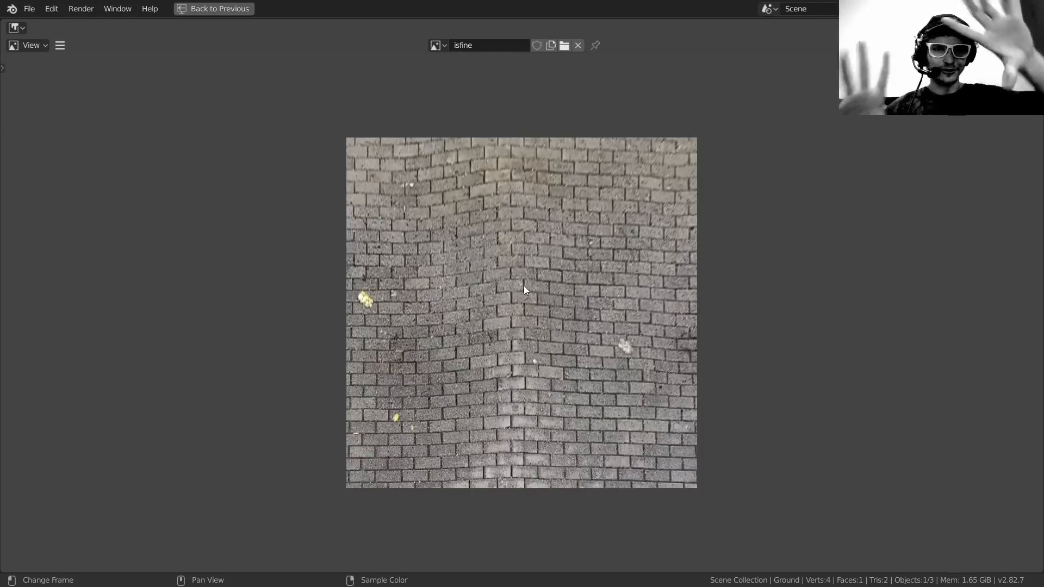
{"action": "key", "text": "ctrl+space"}
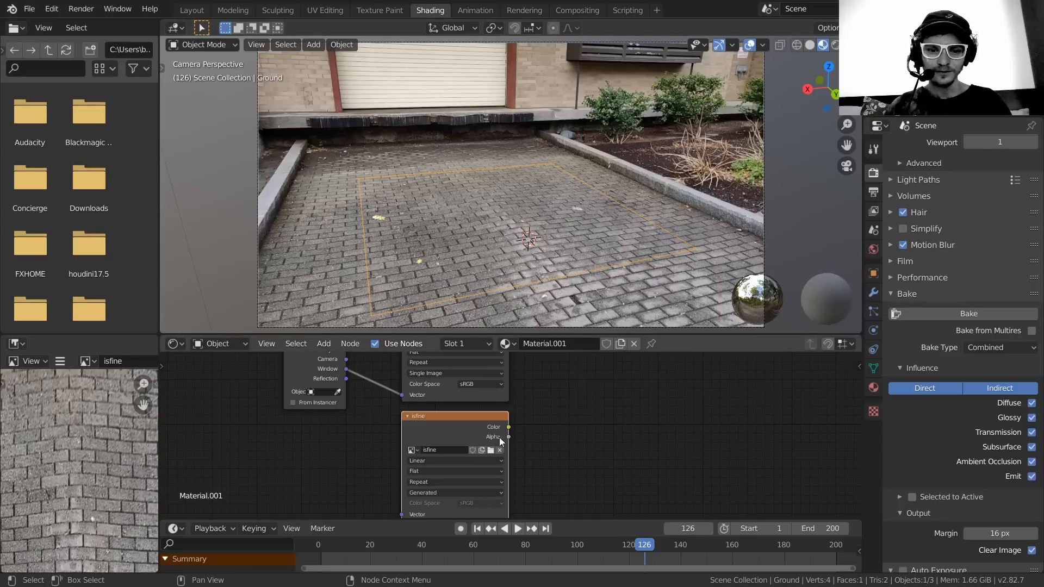
- Save the baked image as isfine.png in the rollingfloor folder
{"action": "middle_click_drag", "start_coordinate": [489, 408], "coordinate": [496, 419]}
{"action": "key", "text": "ctrl+space"}
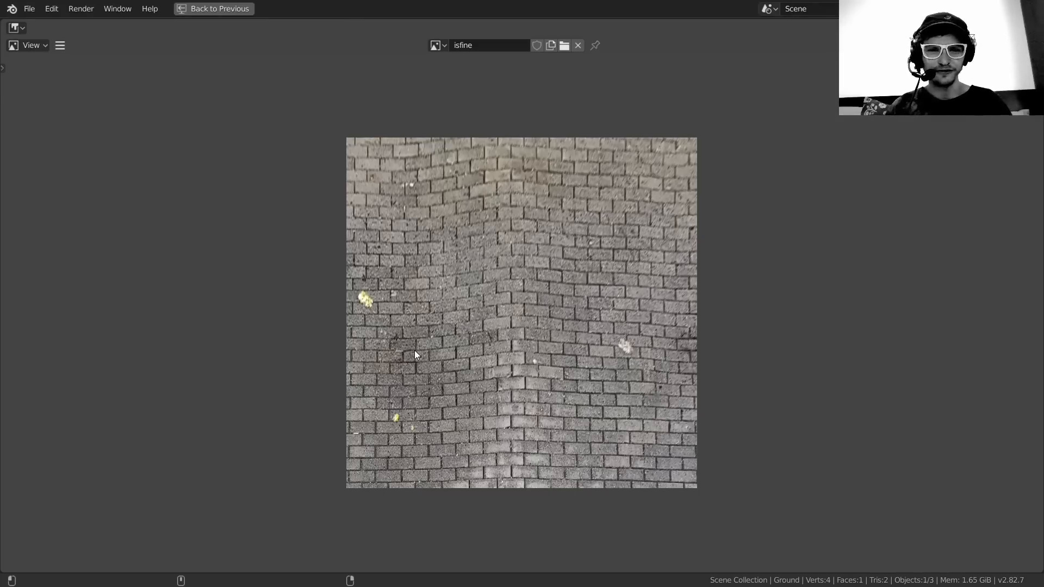
{"action": "key", "text": "shift+alt+s"}
{"action": "left_click", "coordinate": [234, 305]}
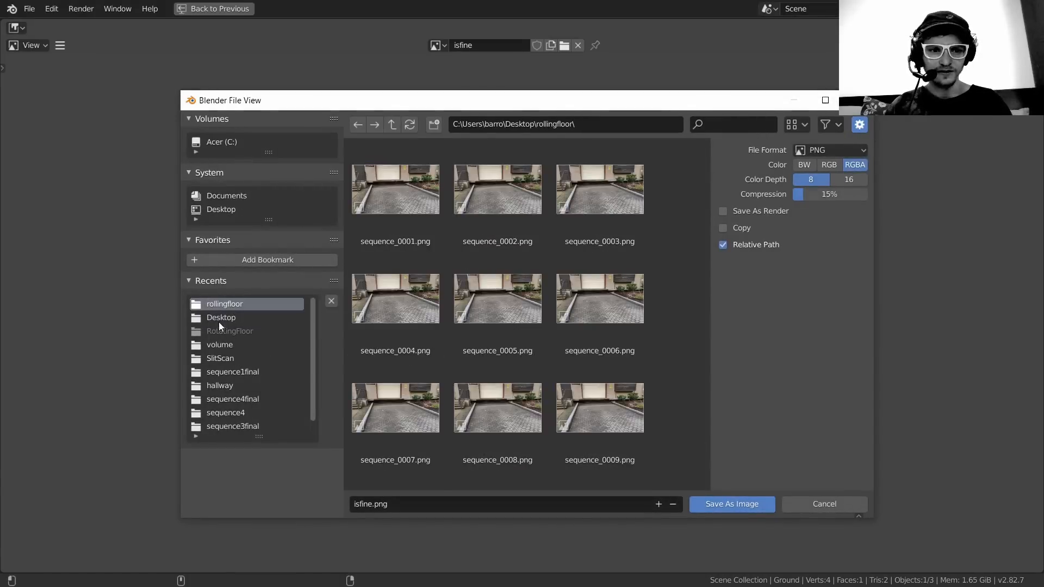
{"action": "left_click", "coordinate": [366, 505]}
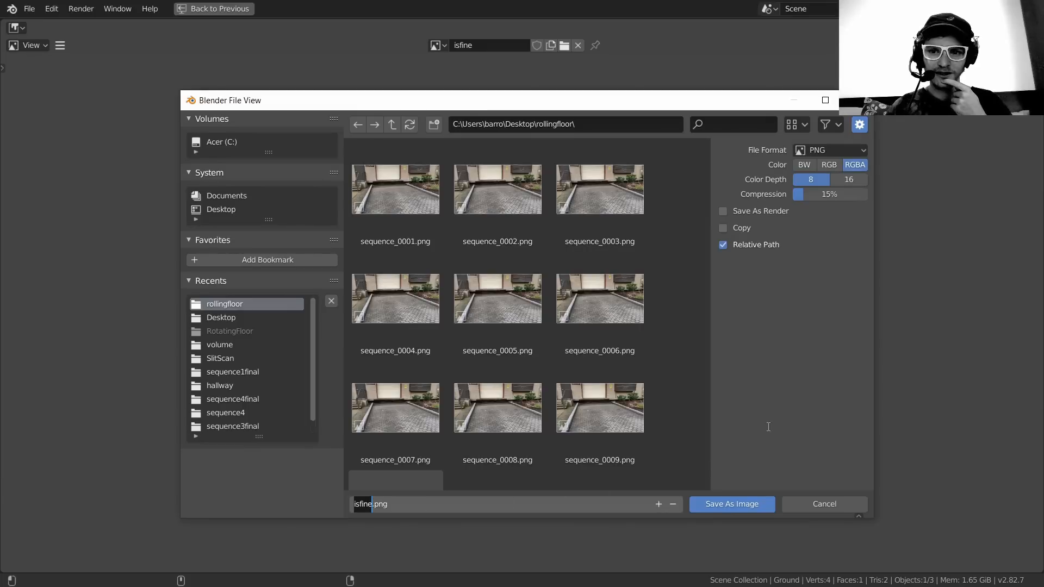
{"action": "left_click", "coordinate": [817, 206]}
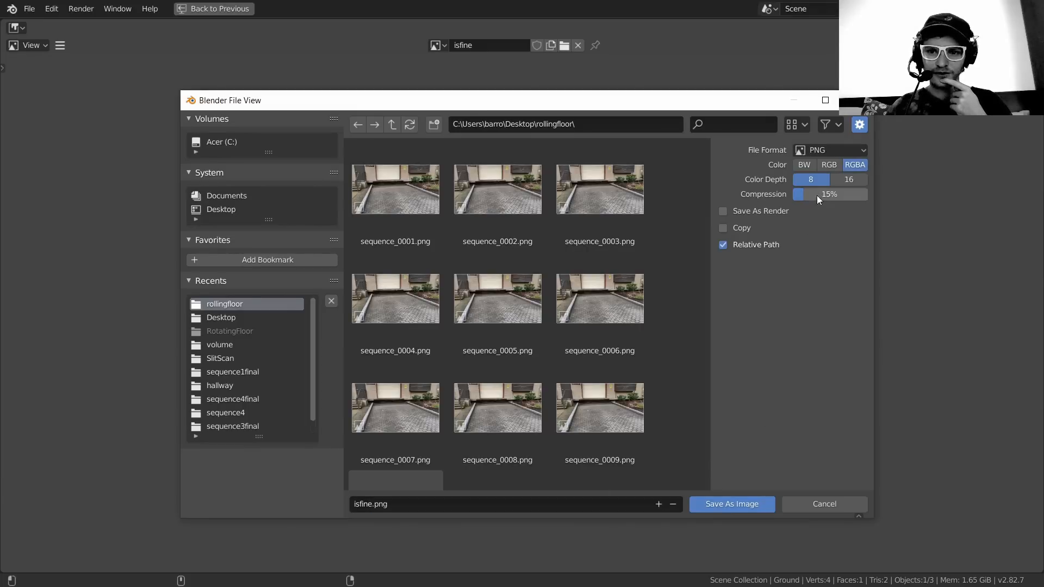
{"action": "left_click", "coordinate": [734, 499]}
{"action": "key", "text": "ctrl+space"}
- Delete the Texture Coordinate and sequence_0126.png nodes, and connect the isfine texture's Color to the Material Output's Surface
{"action": "mouse_move", "coordinate": [588, 426]}
{"action": "middle_mouse_down"}
{"action": "mouse_move", "coordinate": [534, 468]}
{"action": "mouse_move", "coordinate": [513, 426]}
{"action": "middle_mouse_up"}
{"action": "scroll", "coordinate": [513, 426], "scroll_direction": "down", "scroll_amount": 2}
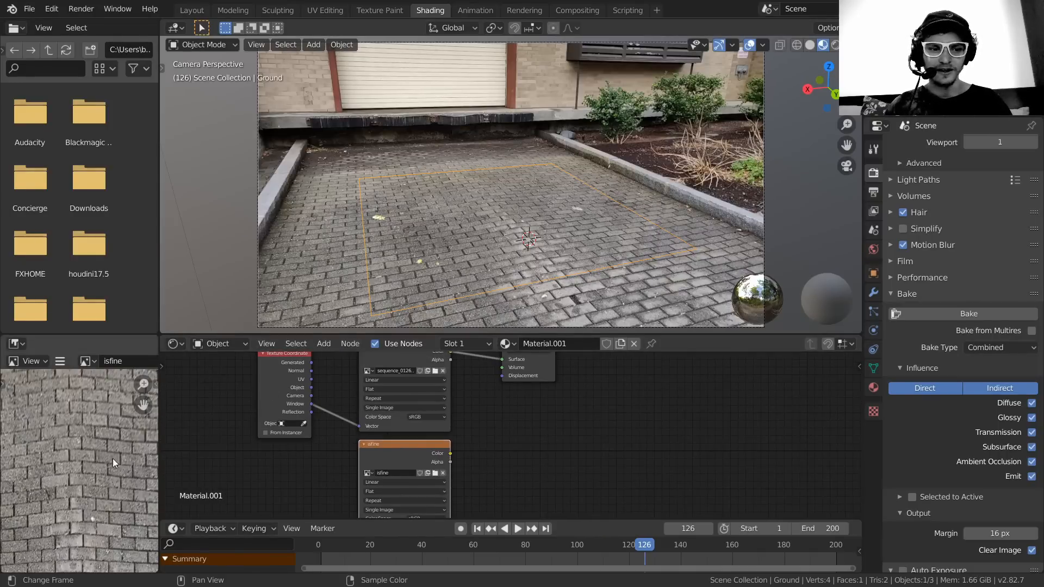
{"action": "key", "text": "g"}
{"action": "key", "text": "Escape"}
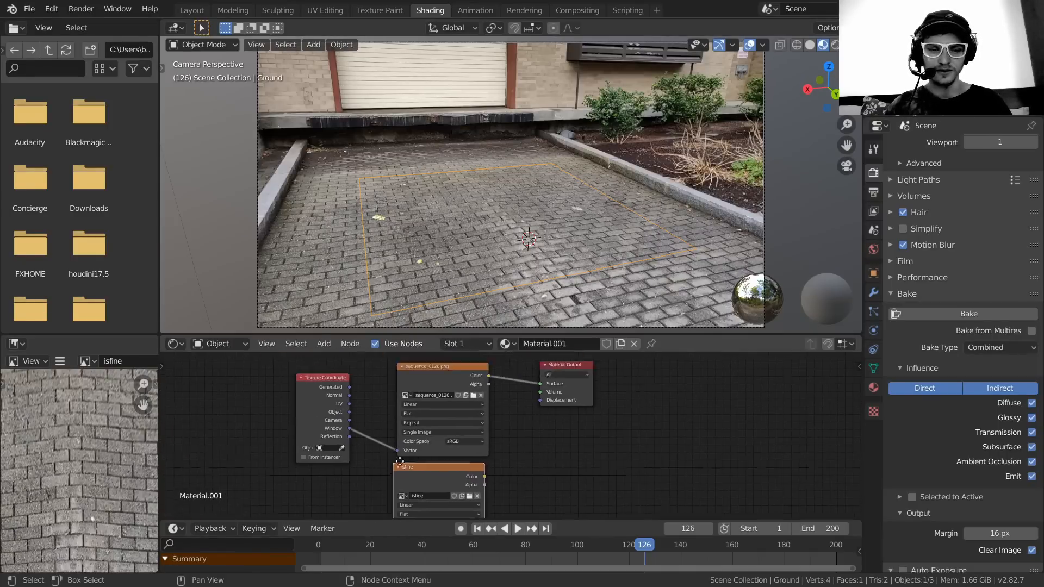
{"action": "middle_click_drag", "start_coordinate": [268, 370], "coordinate": [325, 423]}
{"action": "left_click_drag", "start_coordinate": [326, 422], "coordinate": [453, 468]}
{"action": "key", "text": "x"}
{"action": "key", "text": "Home"}
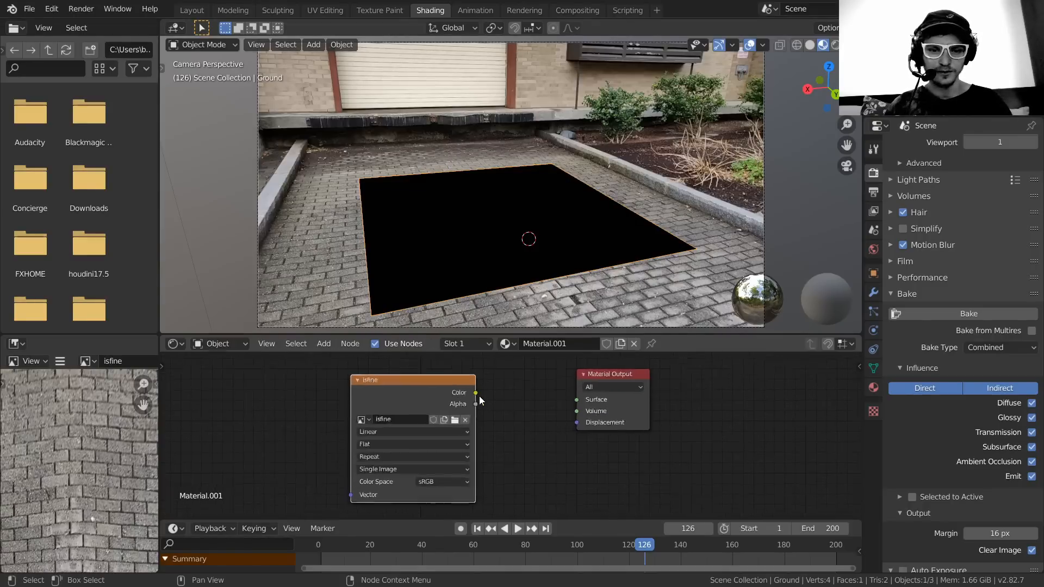
{"action": "left_click_drag", "start_coordinate": [474, 391], "coordinate": [582, 397]}
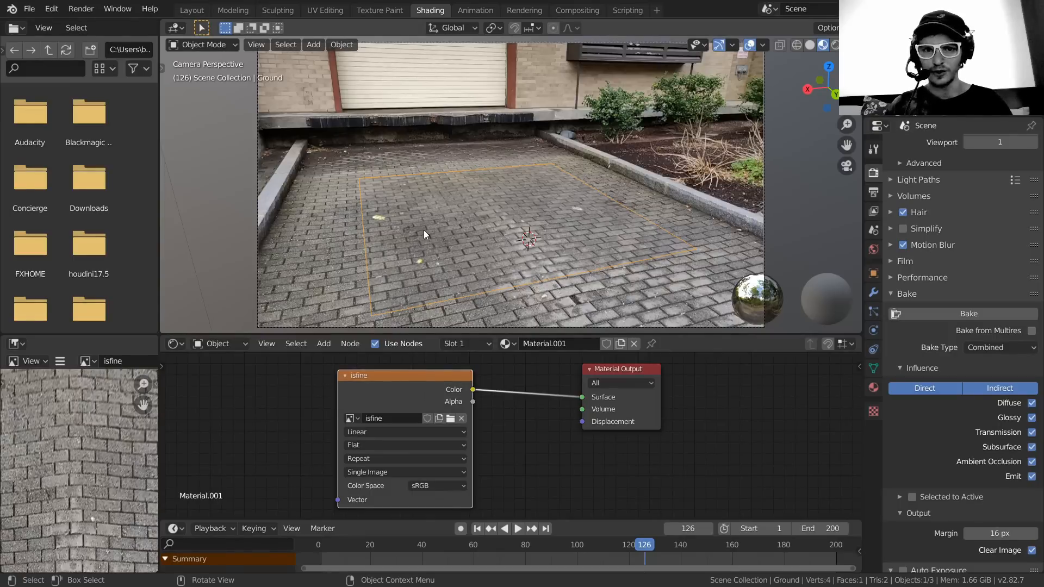
- Add Mapping and Texture Coordinate nodes to the isfine texture with Generated feeding the Mapping Vector, and view the plane off-camera
{"action": "middle_click_drag", "start_coordinate": [504, 202], "coordinate": [577, 184]}
{"action": "key", "text": "ctrl+t"}
{"action": "middle_click_drag", "start_coordinate": [270, 454], "coordinate": [565, 429]}
{"action": "left_click_drag", "start_coordinate": [428, 382], "coordinate": [467, 403]}
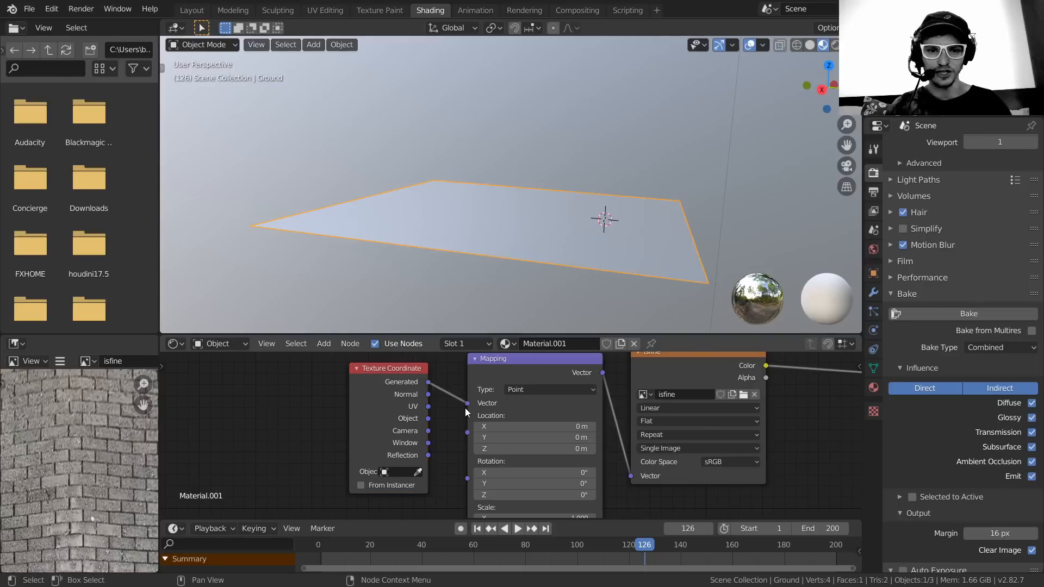
{"action": "middle_click_drag", "start_coordinate": [576, 144], "coordinate": [497, 298]}
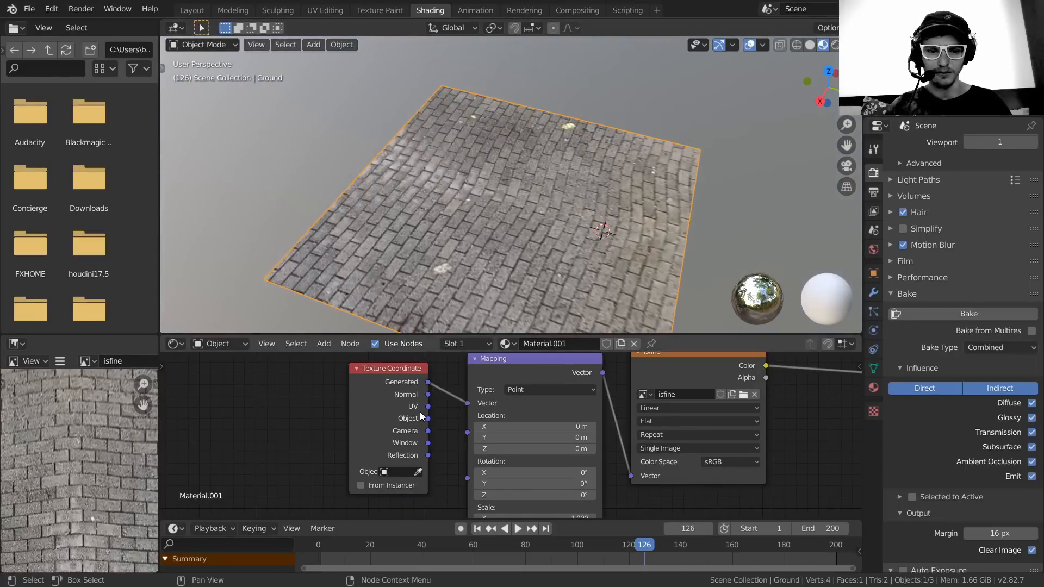
- Connect the Texture Coordinate's UV output to the Mapping Vector, and delete both nodes from the isfine texture
{"action": "left_click_drag", "start_coordinate": [428, 406], "coordinate": [471, 406]}
{"action": "scroll", "coordinate": [510, 430], "scroll_direction": "down", "scroll_amount": 2}
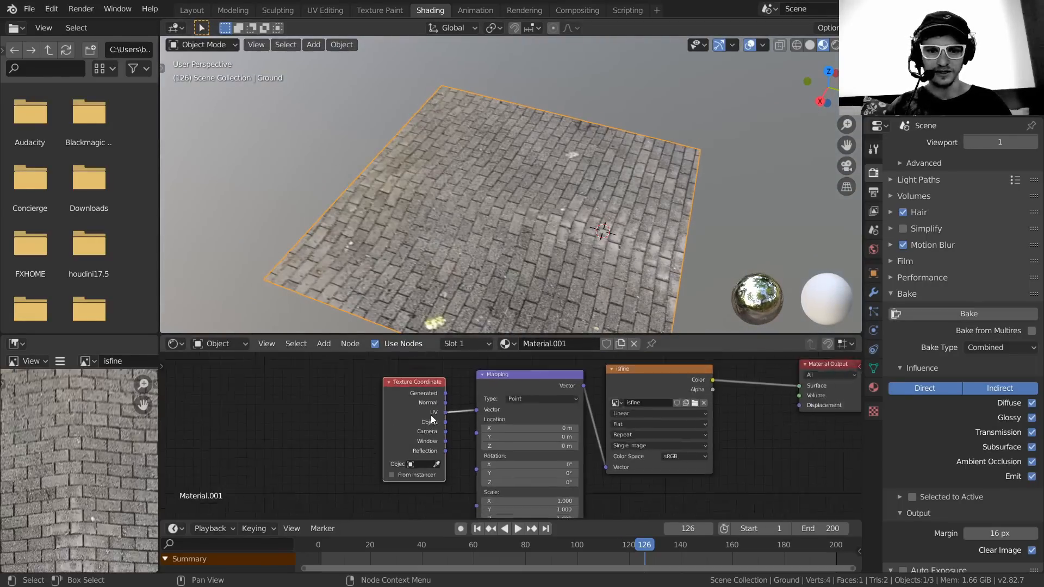
{"action": "key", "text": "x"}
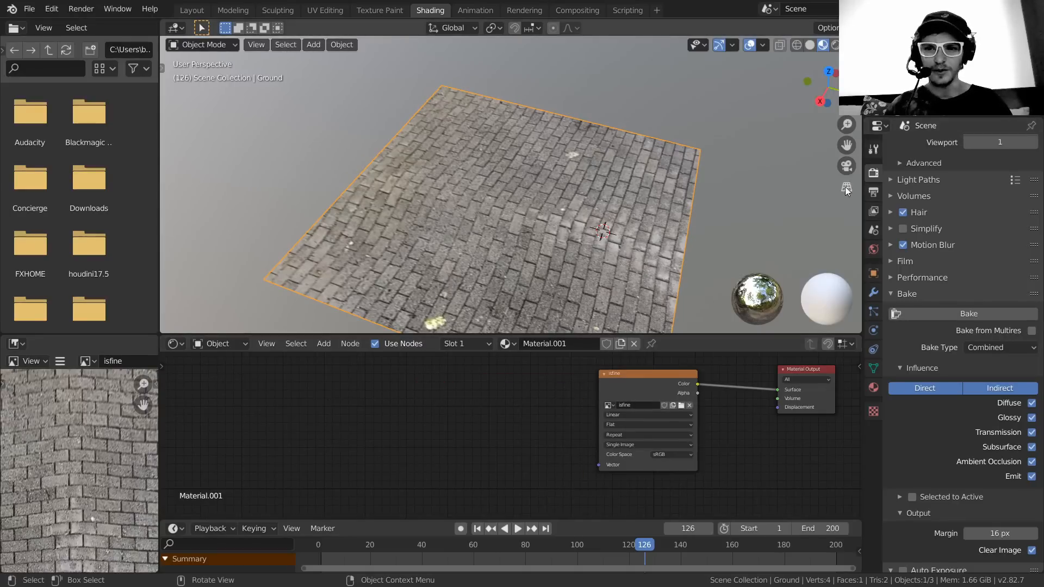
- Try rotating the Ground plane about the global X axis in camera view
{"action": "left_click", "coordinate": [847, 166]}
{"action": "key", "text": "r"}
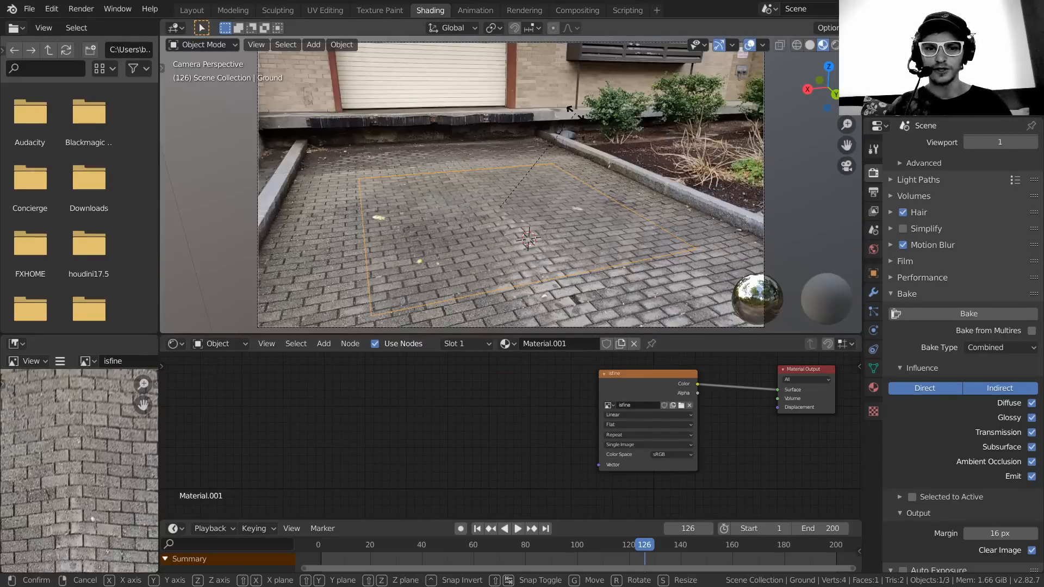
{"action": "key", "text": "x"}
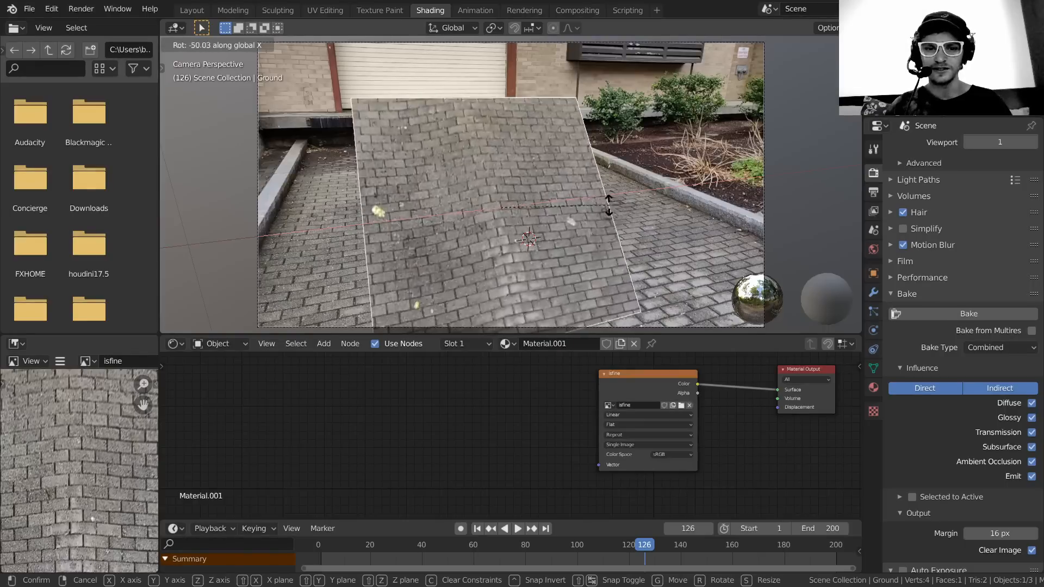
{"action": "left_click", "coordinate": [553, 137]}
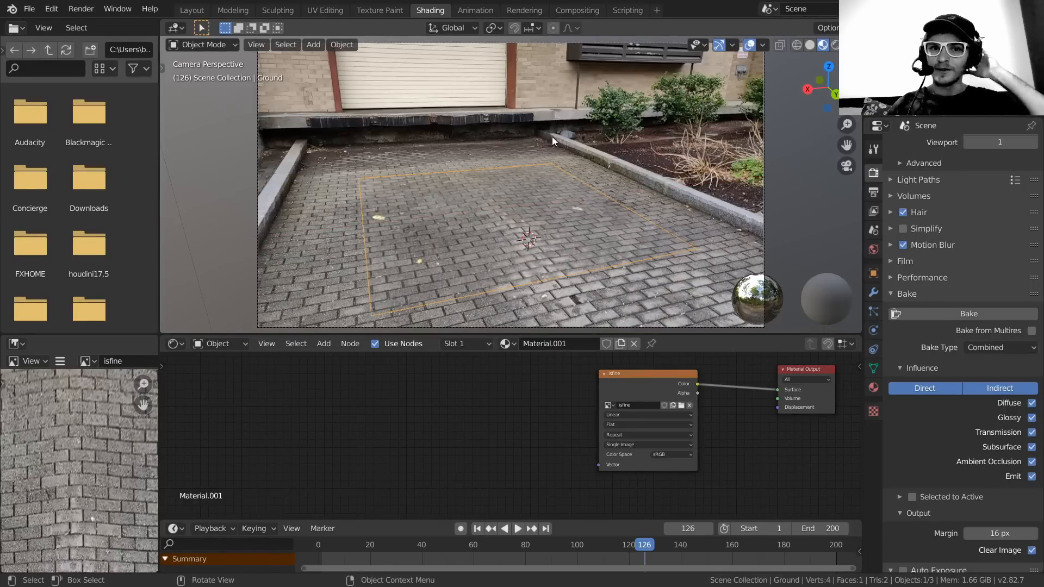
- Examine the baked texture on the Ground plane off-camera, from above and from underneath
{"action": "middle_click_drag", "start_coordinate": [520, 63], "coordinate": [504, 242]}
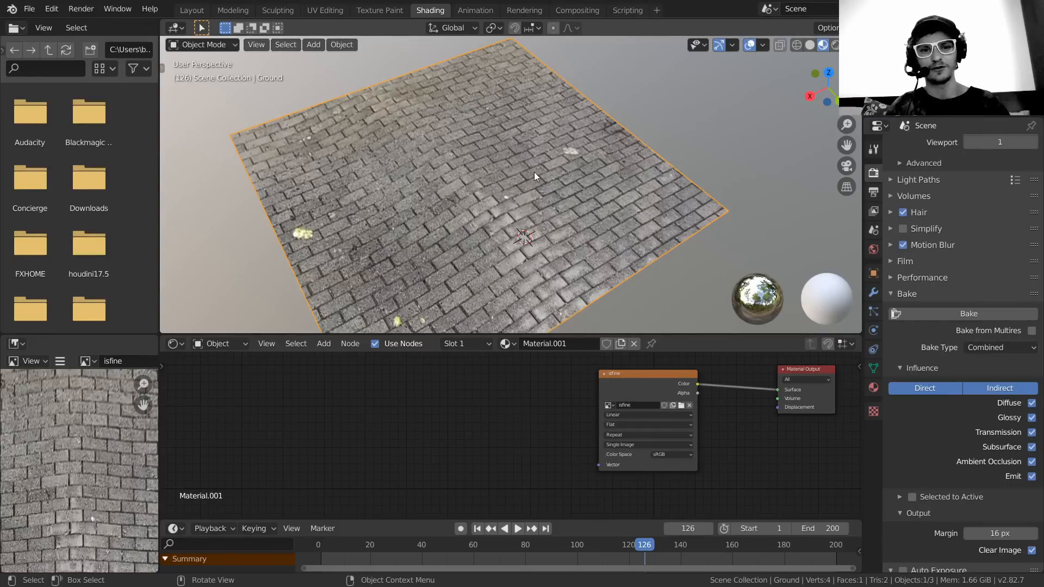
{"action": "scroll", "coordinate": [534, 172], "scroll_direction": "down", "scroll_amount": 2}
{"action": "middle_click_drag", "start_coordinate": [493, 238], "coordinate": [478, 233]}
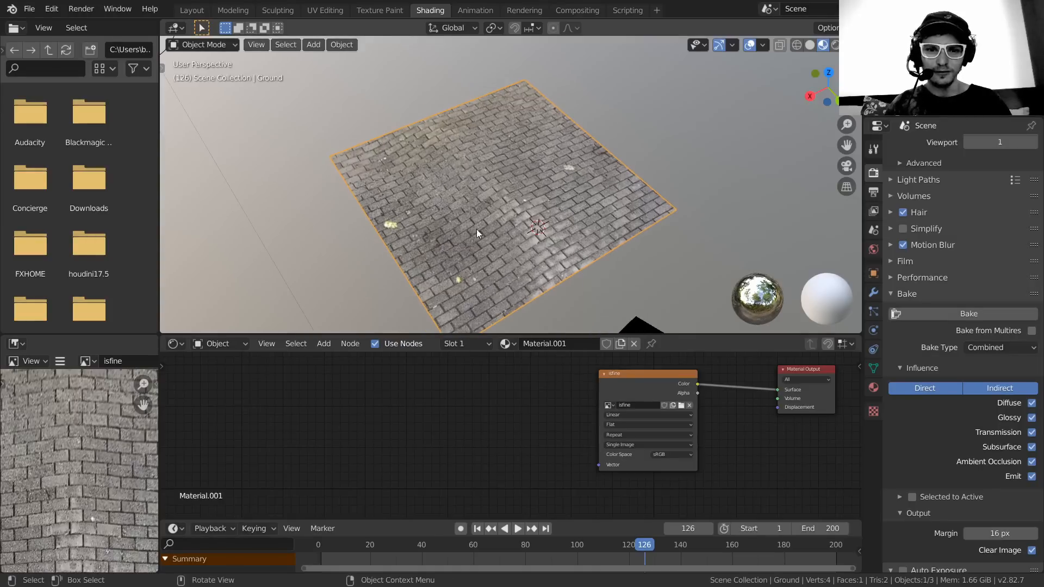
{"action": "middle_click_drag", "start_coordinate": [540, 184], "coordinate": [524, 75]}
{"action": "middle_click_drag", "start_coordinate": [521, 184], "coordinate": [521, 209]}
{"action": "key", "text": "Tab"}
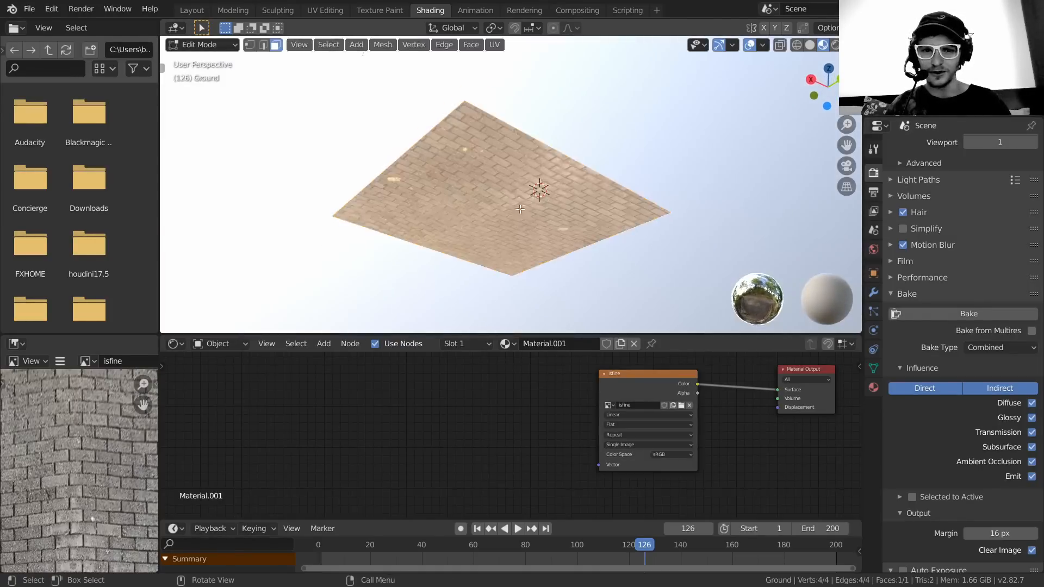
{"action": "middle_click_drag", "start_coordinate": [521, 142], "coordinate": [527, 240]}
{"action": "key", "text": "Tab"}
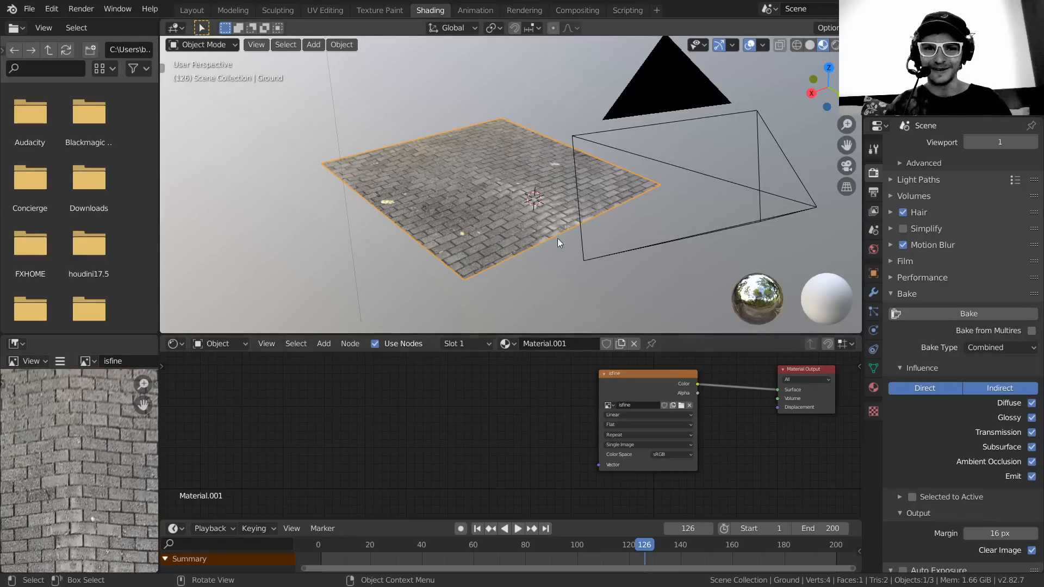
- Spread the isfine texture and Material Output nodes apart to make room between them
{"action": "middle_click_drag", "start_coordinate": [611, 415], "coordinate": [430, 479]}
{"action": "left_click_drag", "start_coordinate": [622, 433], "coordinate": [748, 430]}
{"action": "scroll", "coordinate": [569, 419], "scroll_direction": "up", "scroll_amount": 1}
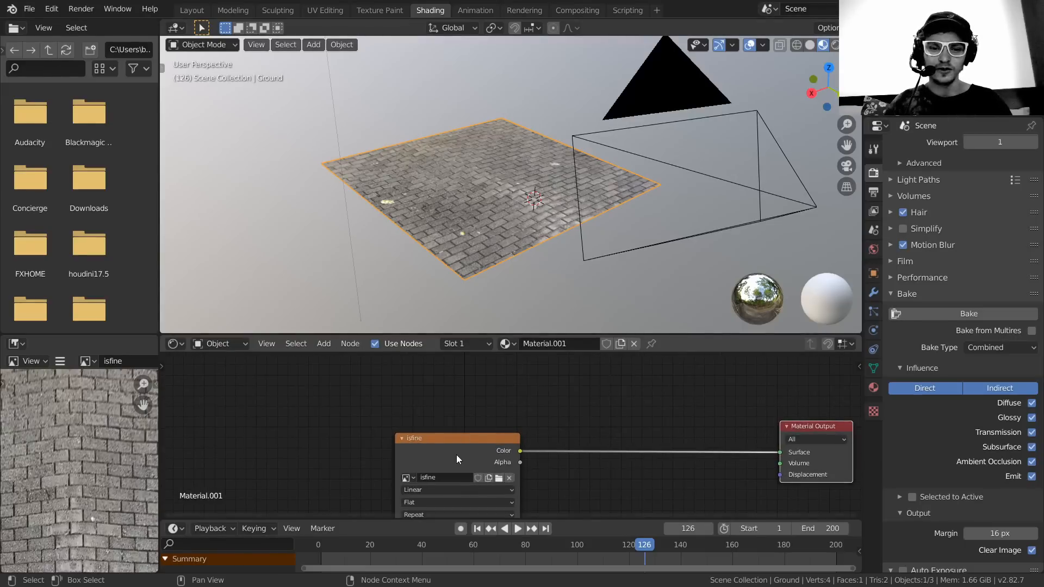
{"action": "left_click_drag", "start_coordinate": [456, 455], "coordinate": [422, 405]}
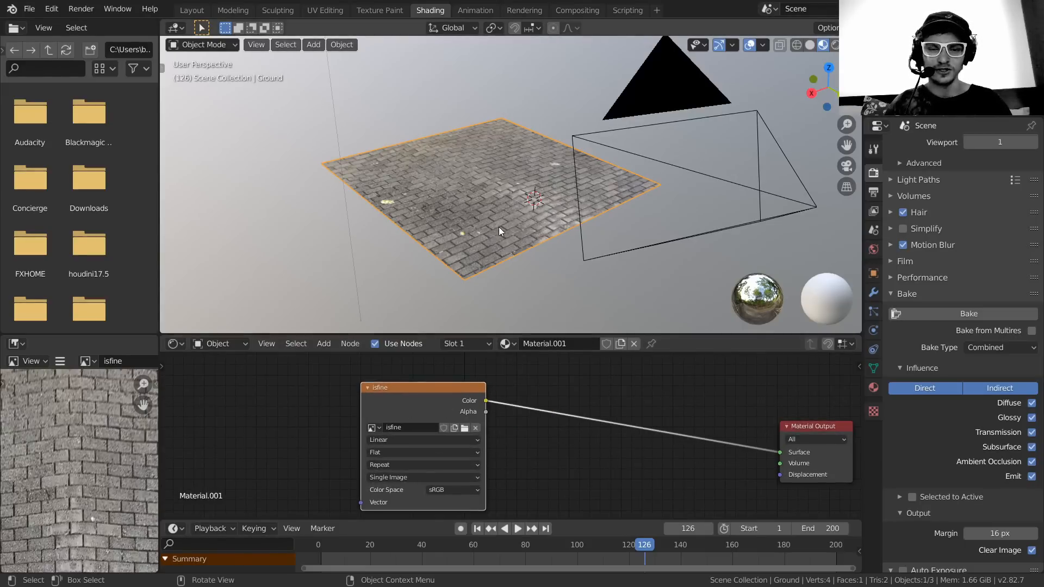
- Add a Checker Texture node below the isfine texture and preview its Color on the Ground plane
{"action": "middle_click_drag", "start_coordinate": [498, 226], "coordinate": [492, 145]}
{"action": "middle_click_drag", "start_coordinate": [551, 460], "coordinate": [459, 385]}
{"action": "key", "text": "shift+a"}
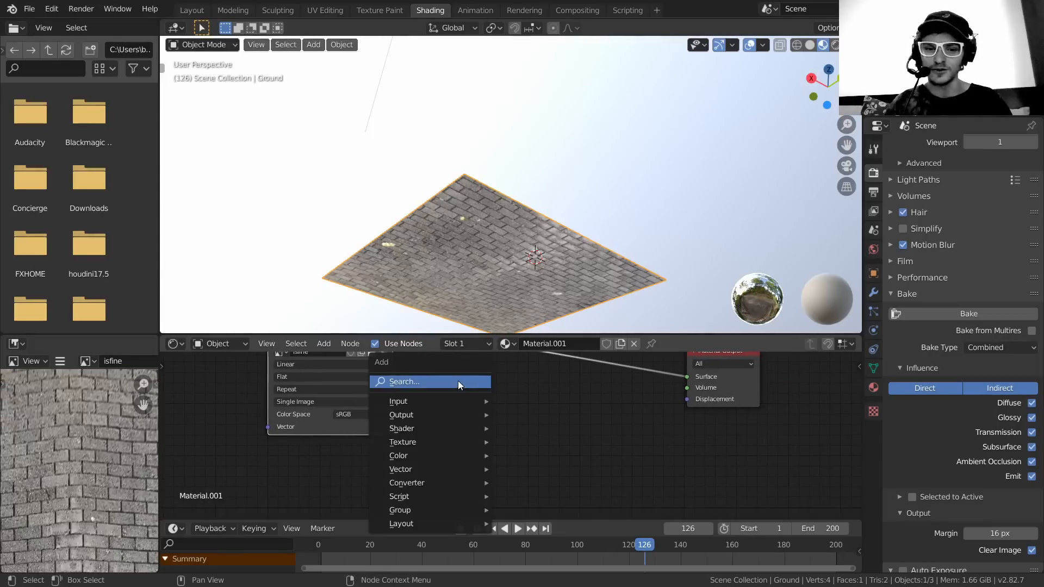
{"action": "left_click", "coordinate": [459, 386]}
{"action": "type", "text": "chec"}
{"action": "left_click", "coordinate": [504, 416]}
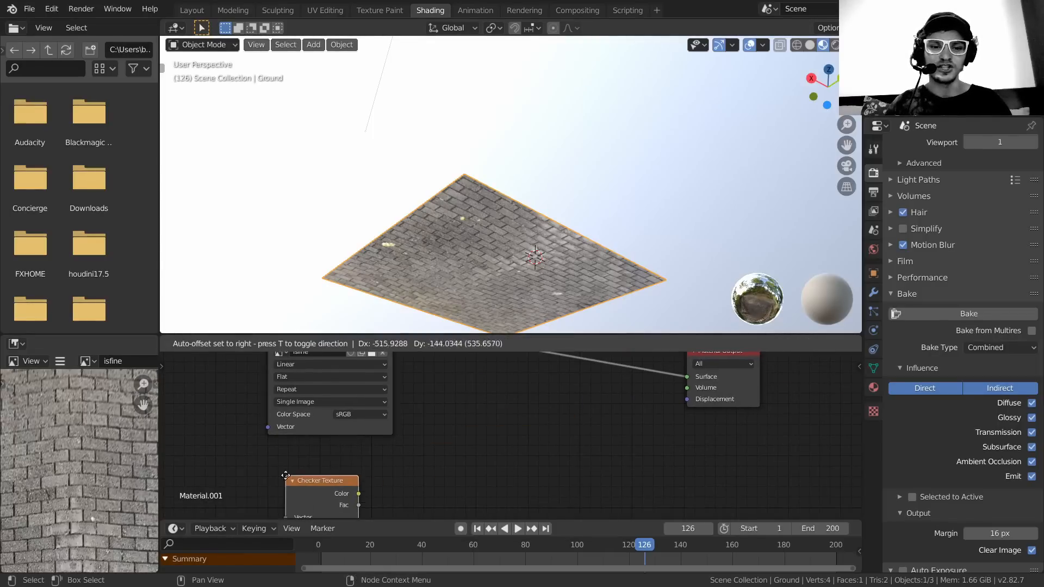
{"action": "left_click", "coordinate": [295, 451]}
{"action": "left_click", "coordinate": [335, 457], "text": "ctrl+shift"}
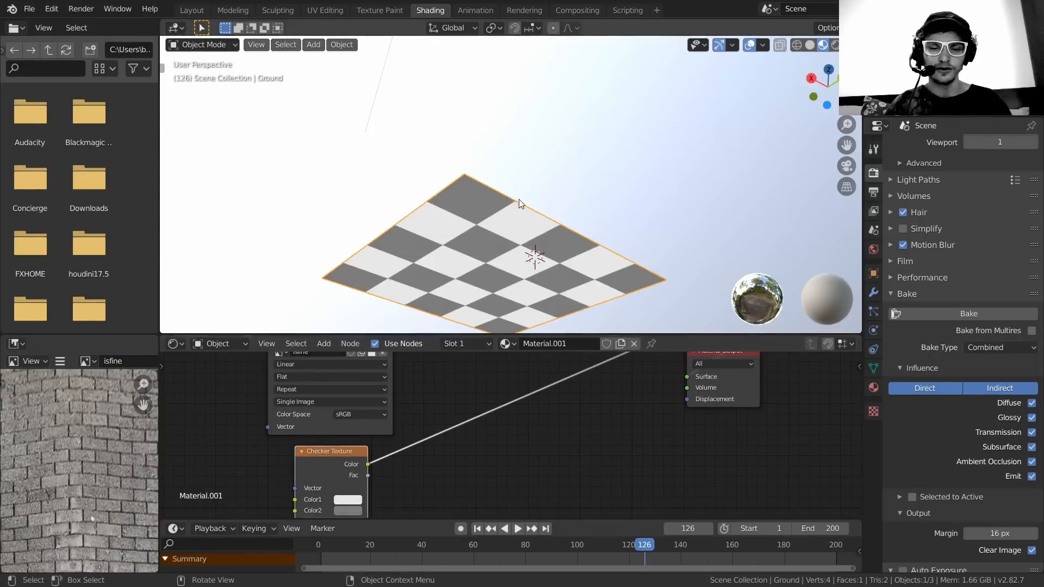
{"action": "middle_click_drag", "start_coordinate": [511, 229], "coordinate": [516, 291]}
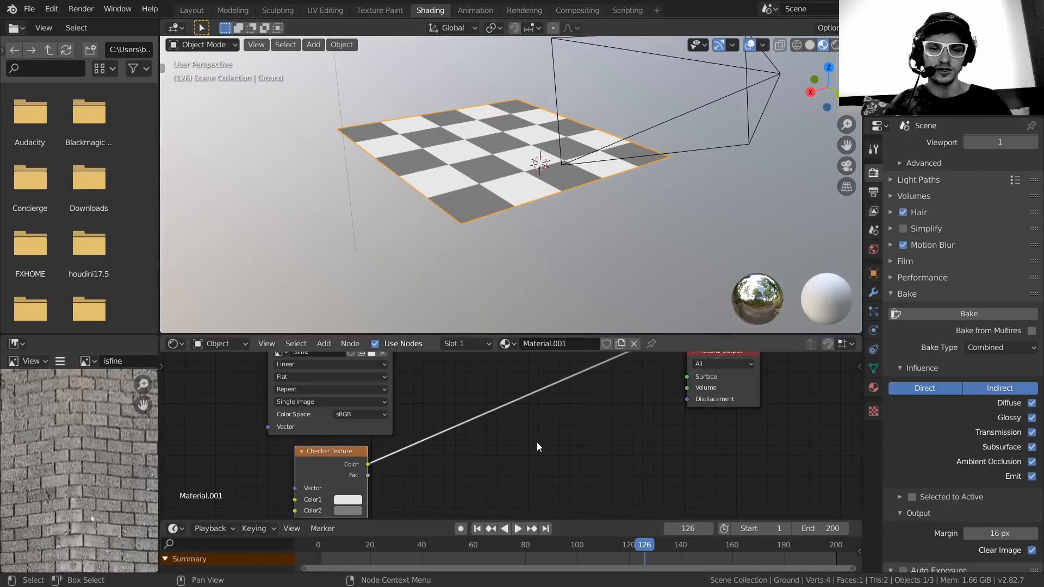
- Add a Geometry node above the isfine texture
{"action": "middle_click_drag", "start_coordinate": [533, 434], "coordinate": [528, 445]}
{"action": "scroll", "coordinate": [552, 414], "scroll_direction": "down", "scroll_amount": 4}
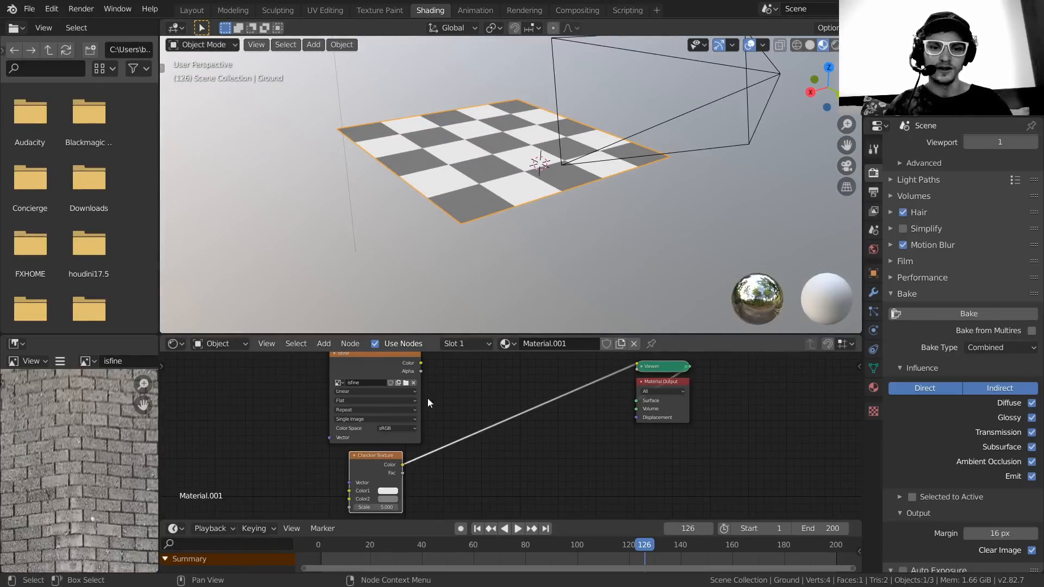
{"action": "middle_click_drag", "start_coordinate": [383, 371], "coordinate": [380, 449]}
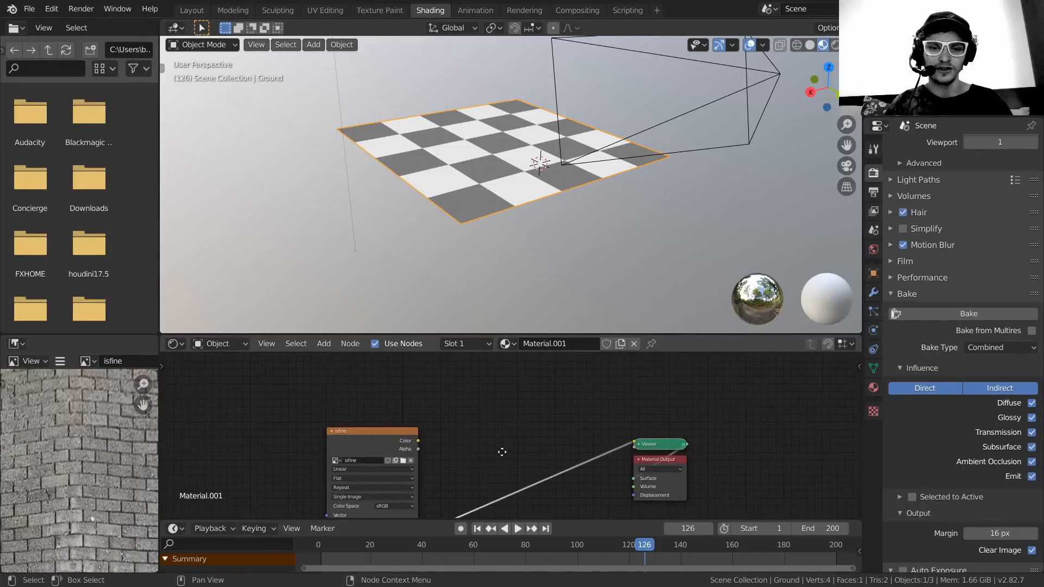
{"action": "key", "text": "shift+a"}
{"action": "left_click", "coordinate": [467, 380]}
{"action": "type", "text": "ge"}
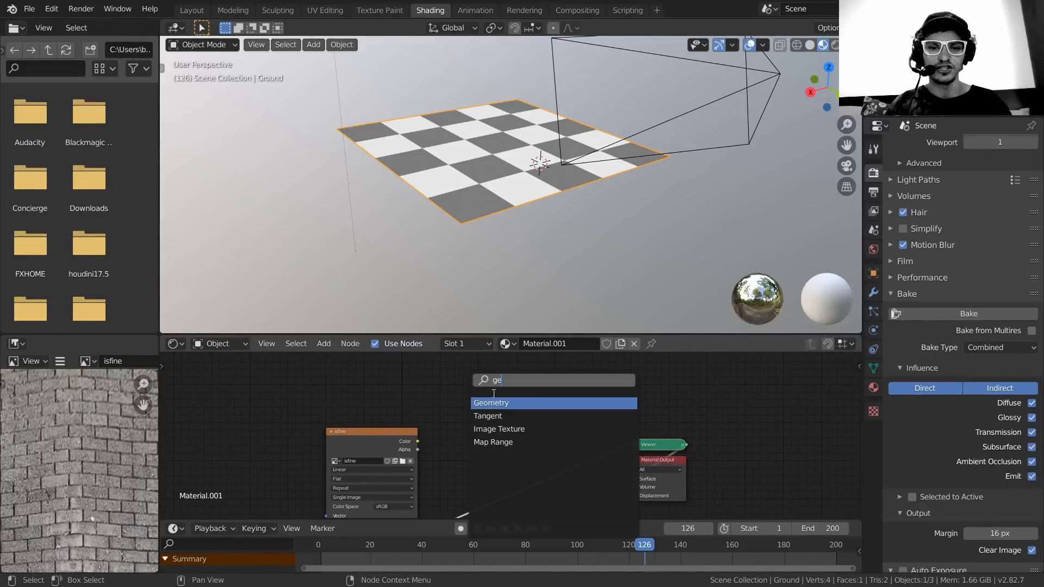
{"action": "key", "text": "Return"}
{"action": "left_click", "coordinate": [456, 367]}
- Preview the Geometry node's Backfacing output on the Ground plane and examine the plane
{"action": "scroll", "coordinate": [536, 399], "scroll_direction": "up", "scroll_amount": 2}
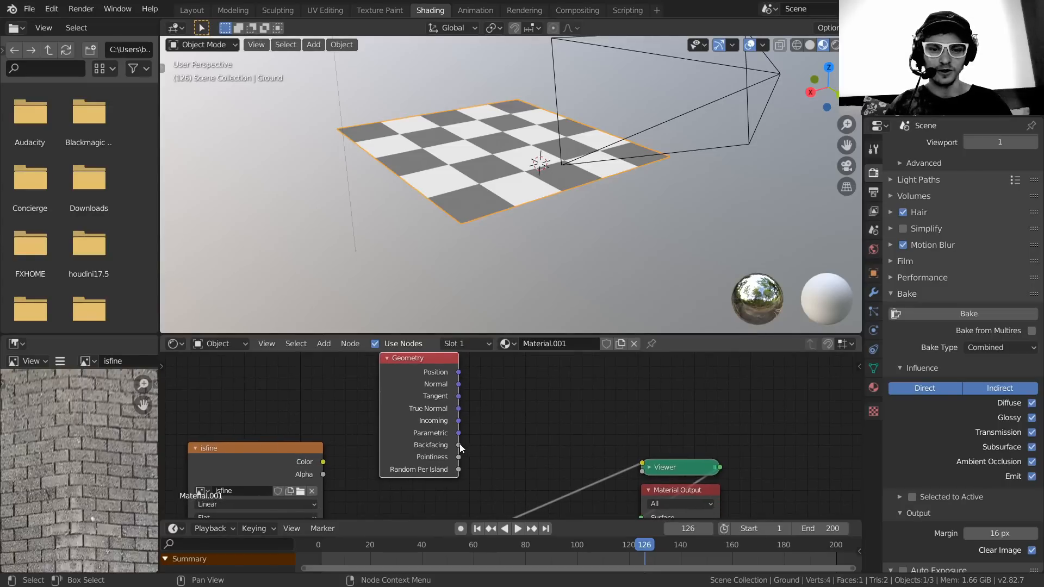
{"action": "left_click", "coordinate": [429, 367], "text": "ctrl+shift"}
{"action": "left_click", "coordinate": [430, 368], "text": "ctrl+shift"}
{"action": "left_click", "coordinate": [430, 367], "text": "ctrl+shift"}
{"action": "left_click", "coordinate": [430, 368], "text": "ctrl+shift"}
{"action": "left_click", "coordinate": [429, 368], "text": "ctrl+shift"}
{"action": "left_click", "coordinate": [430, 368], "text": "ctrl+shift"}
{"action": "left_click", "coordinate": [430, 368], "text": "ctrl+shift"}
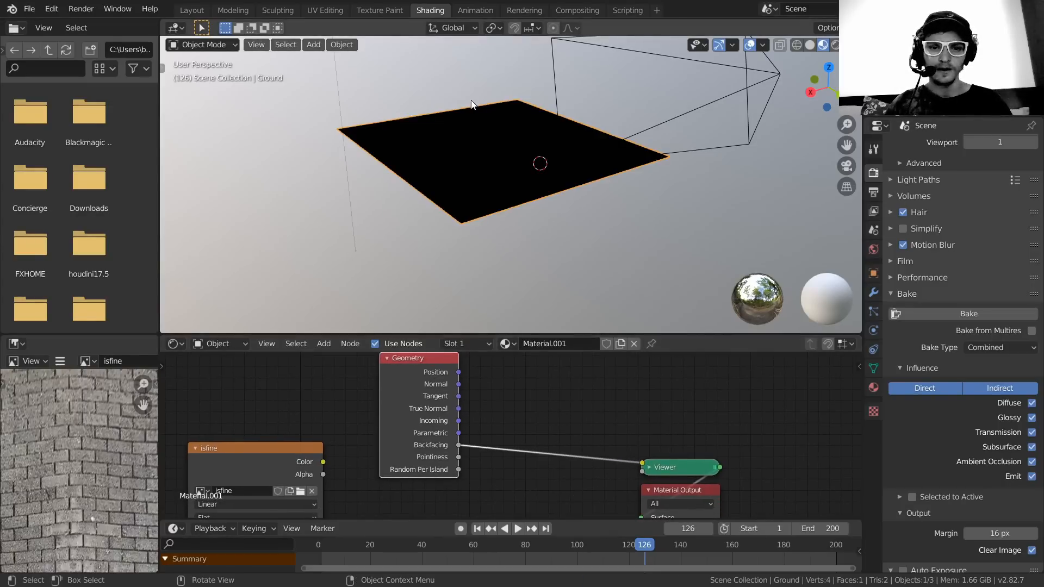
{"action": "middle_click_drag", "start_coordinate": [514, 136], "coordinate": [493, 205]}
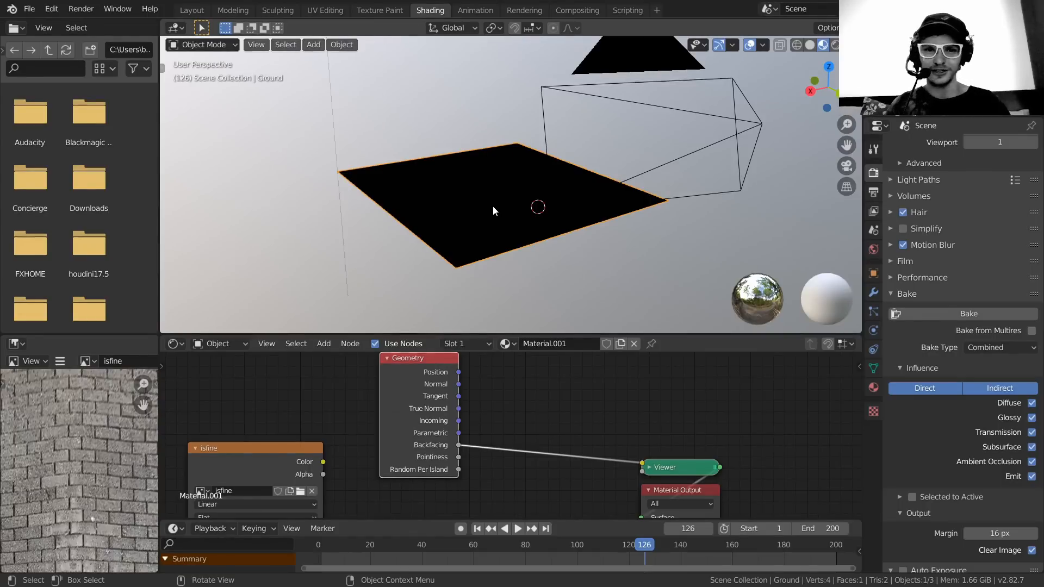
{"action": "scroll", "coordinate": [572, 217], "scroll_direction": "up", "scroll_amount": 1}
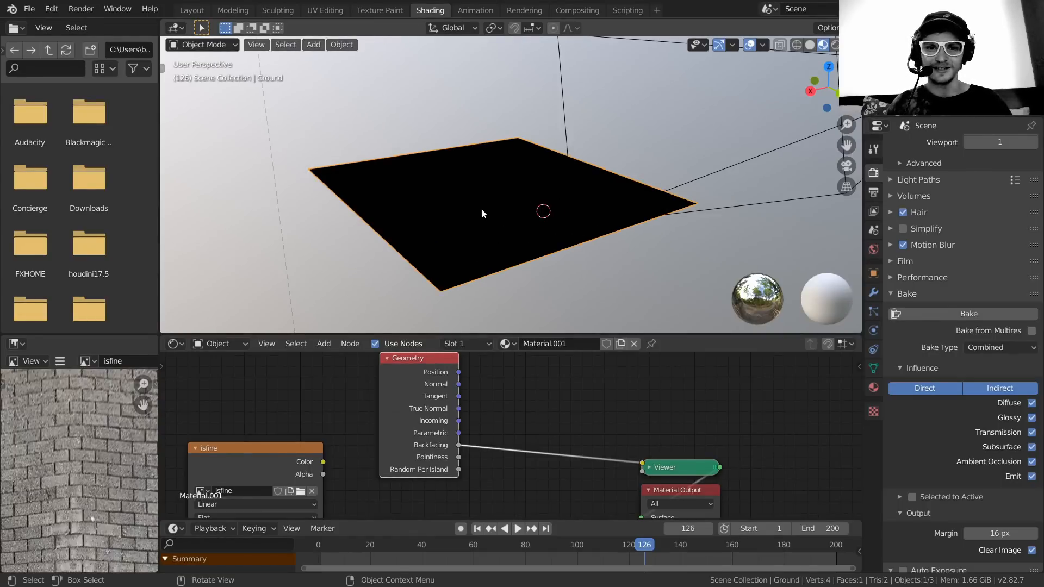
{"action": "middle_click_drag", "start_coordinate": [565, 163], "coordinate": [485, 237]}
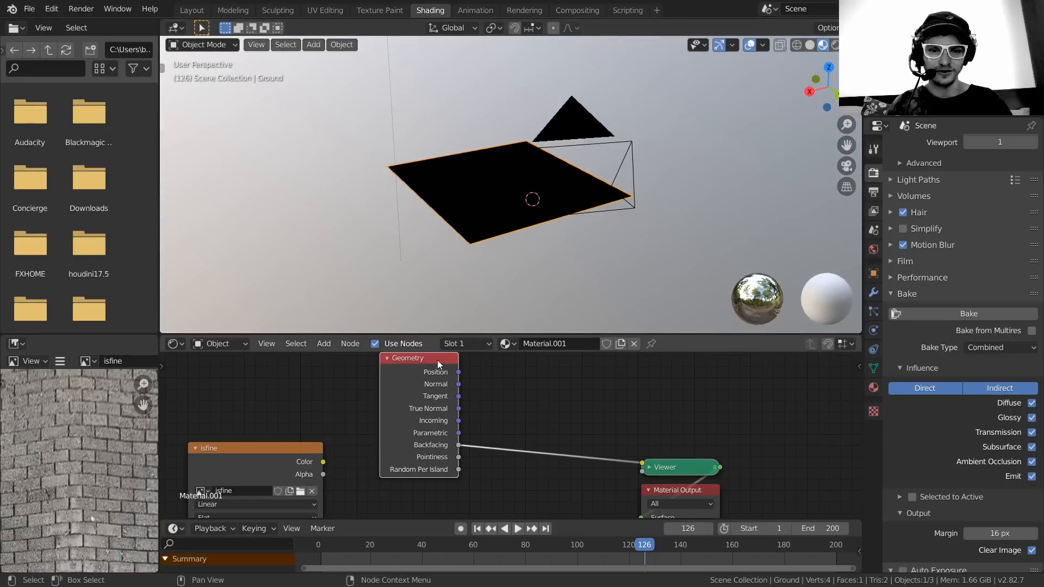
- Reposition the Geometry node above the isfine texture node
{"action": "left_click_drag", "start_coordinate": [437, 360], "coordinate": [257, 474]}
{"action": "scroll", "coordinate": [385, 429], "scroll_direction": "down", "scroll_amount": 5}
{"action": "middle_click_drag", "start_coordinate": [408, 451], "coordinate": [416, 369]}
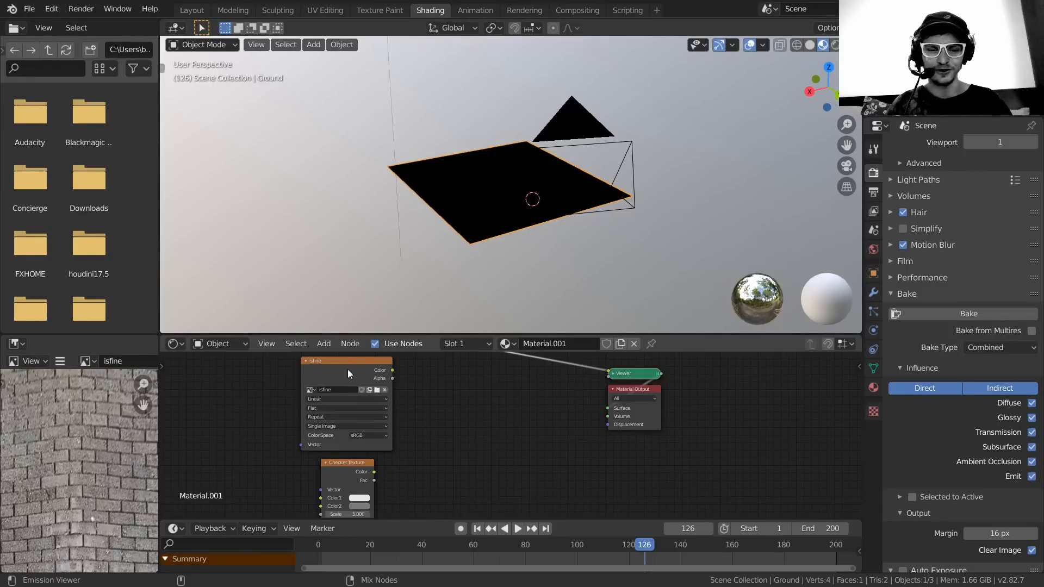
- Combine the isfine and Checker Texture colors in an expanded Mix node and preview the blend on the plane
{"action": "right_click_drag", "start_coordinate": [347, 369], "coordinate": [348, 472], "text": "ctrl+shift"}
{"action": "left_click_drag", "start_coordinate": [421, 435], "coordinate": [465, 400]}
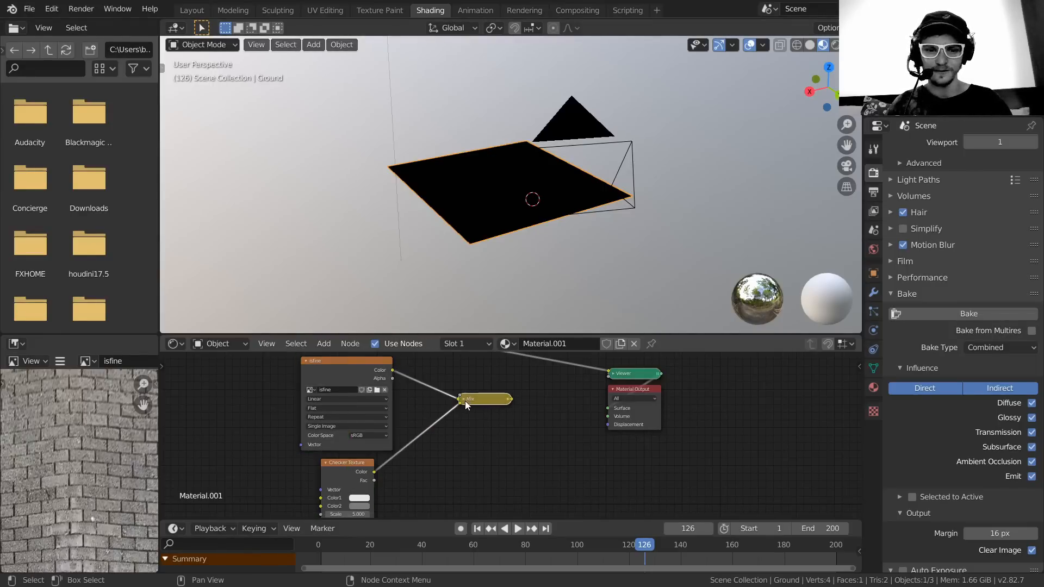
{"action": "left_click", "coordinate": [464, 401]}
{"action": "scroll", "coordinate": [494, 407], "scroll_direction": "up", "scroll_amount": 2}
{"action": "middle_click_drag", "start_coordinate": [530, 366], "coordinate": [502, 391]}
{"action": "left_click", "coordinate": [473, 419], "text": "ctrl+shift"}
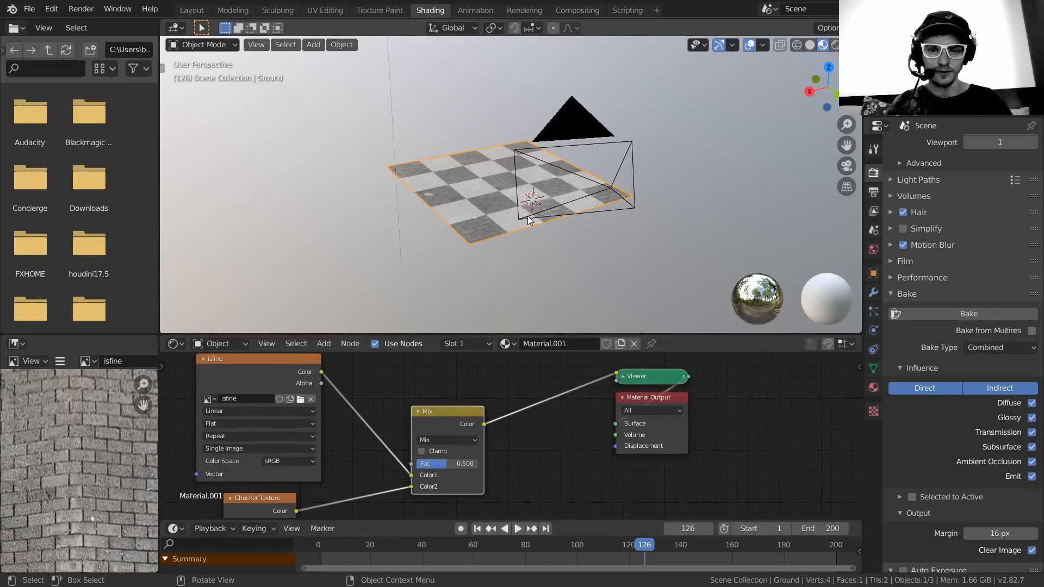
{"action": "scroll", "coordinate": [527, 216], "scroll_direction": "up", "scroll_amount": 5}
{"action": "scroll", "coordinate": [501, 236], "scroll_direction": "up", "scroll_amount": 2}
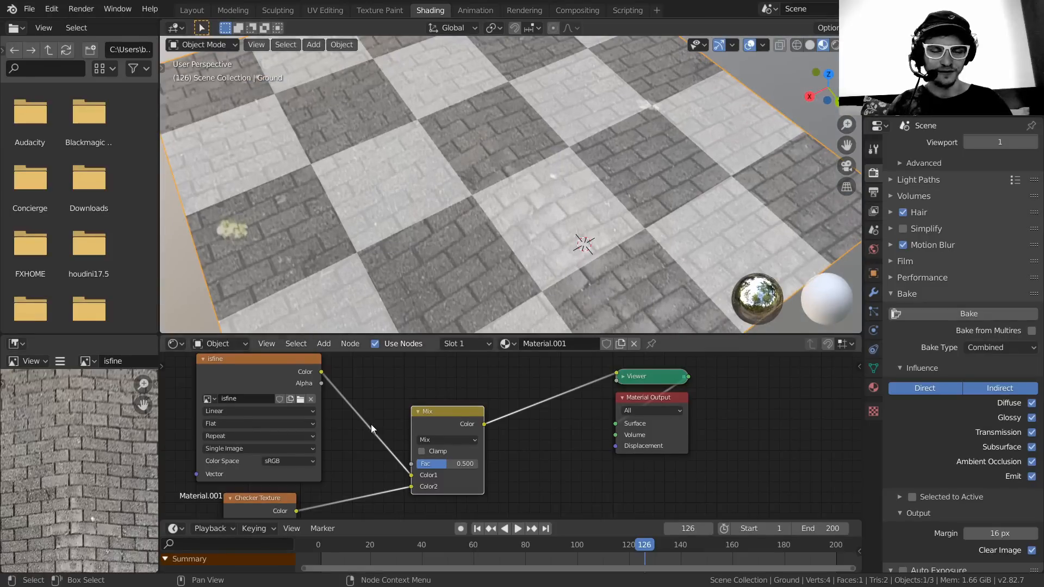
- Move the isfine and Checker Texture nodes further away from the Mix node
{"action": "middle_click_drag", "start_coordinate": [335, 402], "coordinate": [488, 428]}
{"action": "scroll", "coordinate": [487, 428], "scroll_direction": "down", "scroll_amount": 1}
{"action": "scroll", "coordinate": [487, 424], "scroll_direction": "down", "scroll_amount": 1}
{"action": "left_click_drag", "start_coordinate": [358, 493], "coordinate": [468, 460]}
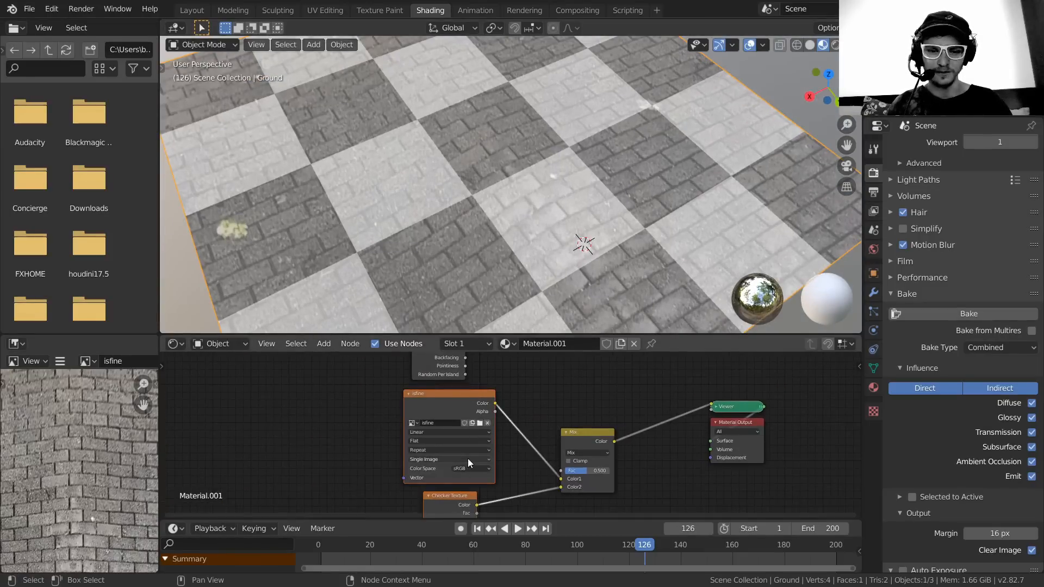
{"action": "key", "text": "g"}
{"action": "left_click", "coordinate": [403, 488]}
{"action": "left_click", "coordinate": [469, 408]}
- Connect the Geometry node's Backfacing output to the Mix node's Fac and check the plane from above and underneath
{"action": "middle_click_drag", "start_coordinate": [516, 392], "coordinate": [497, 430]}
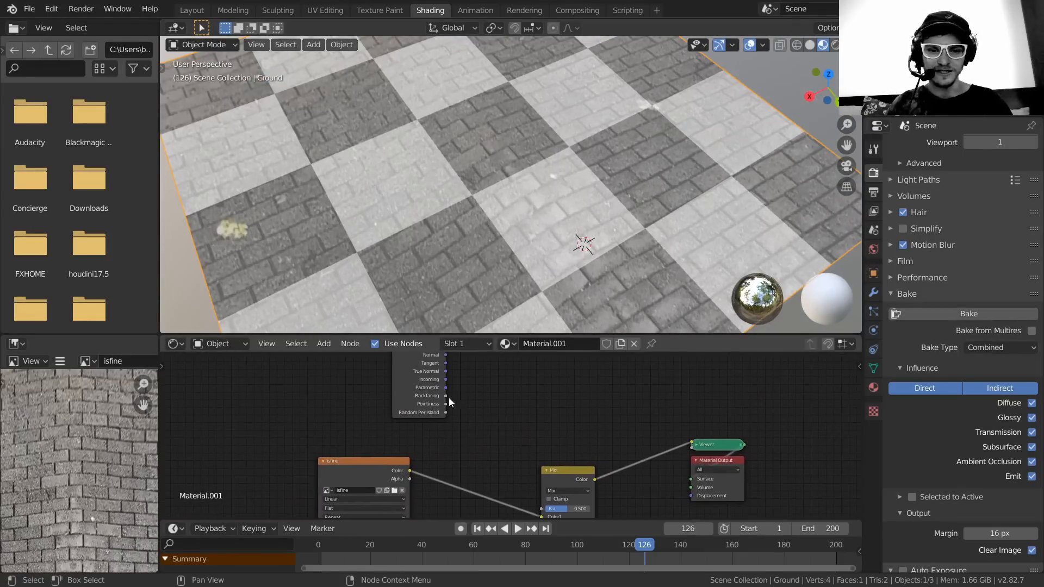
{"action": "left_click_drag", "start_coordinate": [446, 396], "coordinate": [553, 448]}
{"action": "scroll", "coordinate": [479, 194], "scroll_direction": "down", "scroll_amount": 5}
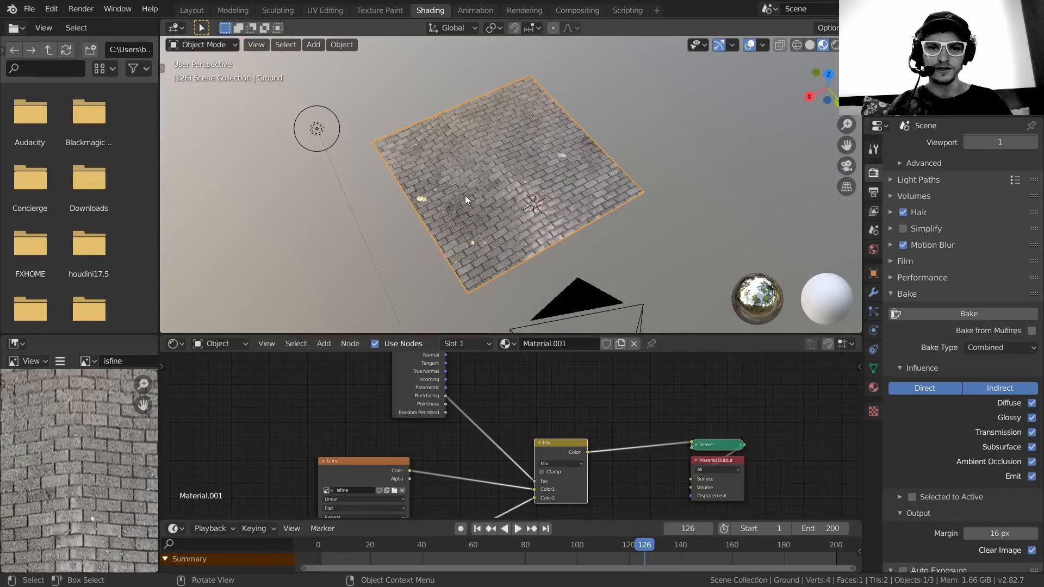
{"action": "middle_click_drag", "start_coordinate": [500, 197], "coordinate": [511, 100]}
{"action": "middle_click_drag", "start_coordinate": [437, 463], "coordinate": [436, 380]}
{"action": "scroll", "coordinate": [580, 372], "scroll_direction": "down", "scroll_amount": 1}
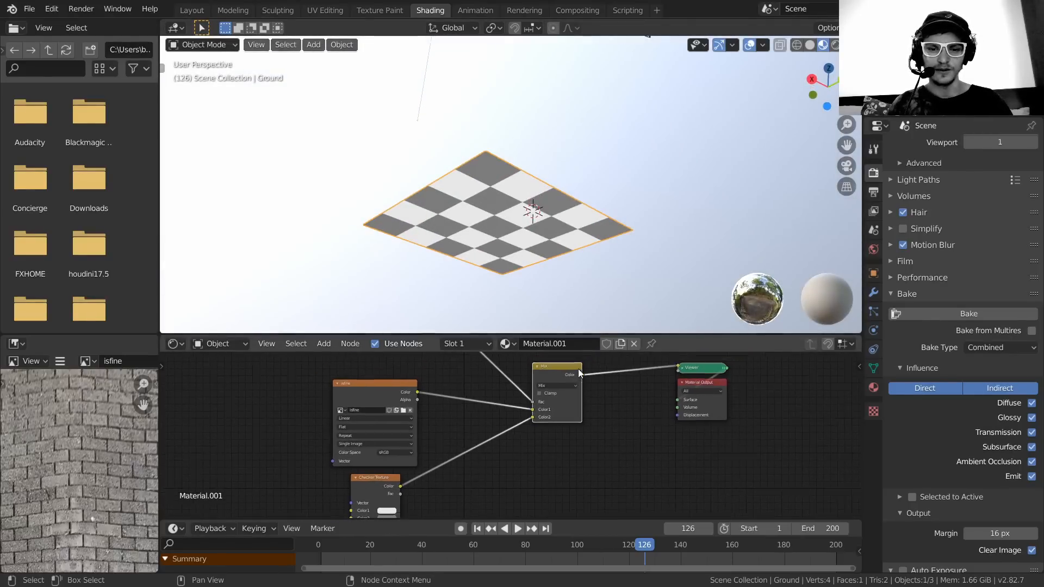
{"action": "scroll", "coordinate": [578, 367], "scroll_direction": "up", "scroll_amount": 2}
{"action": "scroll", "coordinate": [579, 368], "scroll_direction": "down", "scroll_amount": 1}
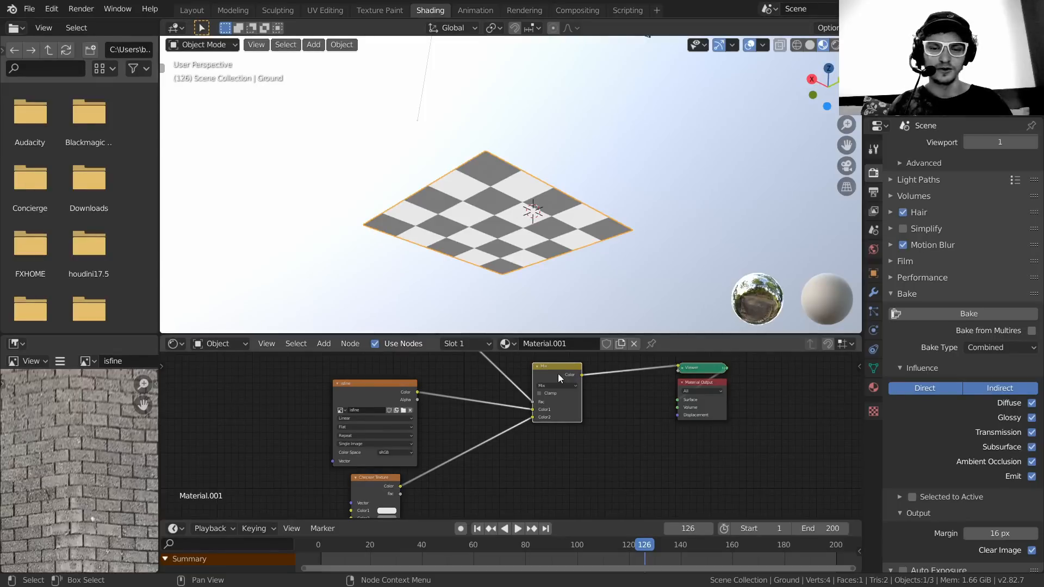
- Replace the Mix node with a Mix Shader node and connect its Shader output to the Material Output's Surface
{"action": "key", "text": "x"}
{"action": "middle_click_drag", "start_coordinate": [558, 373], "coordinate": [546, 408]}
{"action": "key", "text": "shift+a"}
{"action": "left_click", "coordinate": [527, 394]}
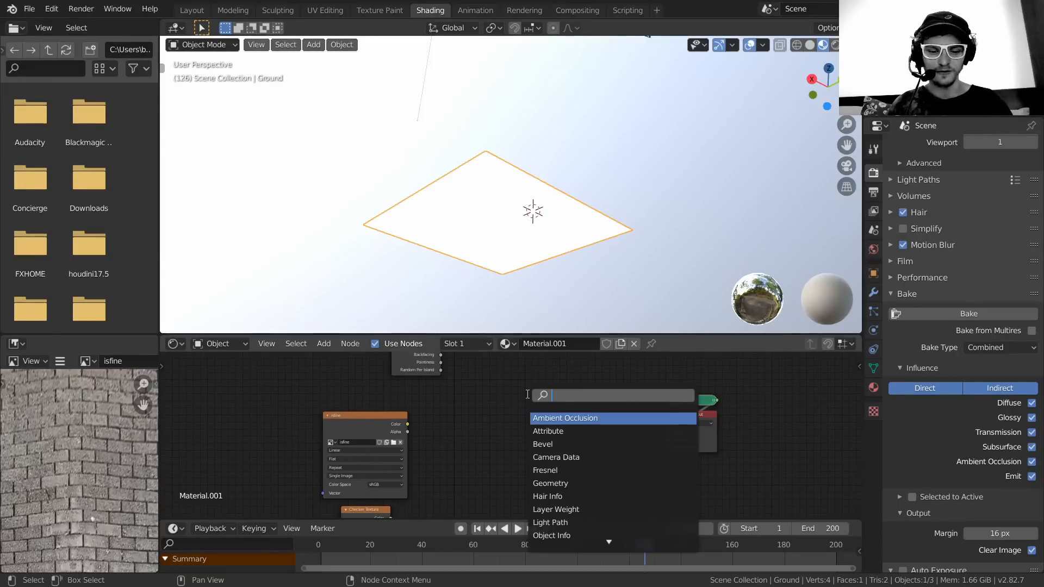
{"action": "type", "text": "shad"}
{"action": "left_click", "coordinate": [552, 431]}
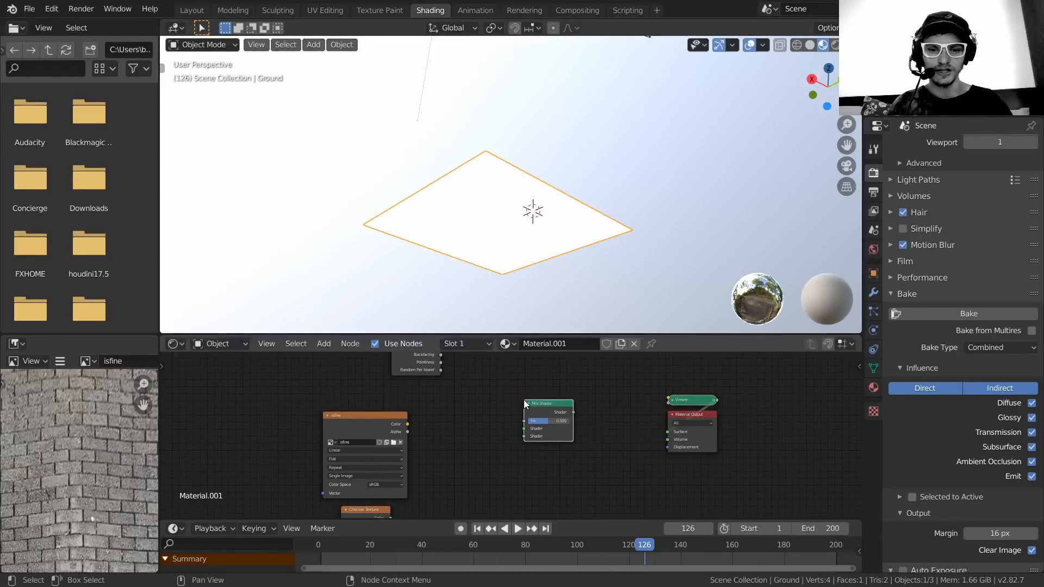
{"action": "left_click", "coordinate": [566, 416]}
{"action": "scroll", "coordinate": [566, 415], "scroll_direction": "up", "scroll_amount": 1}
{"action": "left_click", "coordinate": [580, 406], "text": "ctrl+shift"}
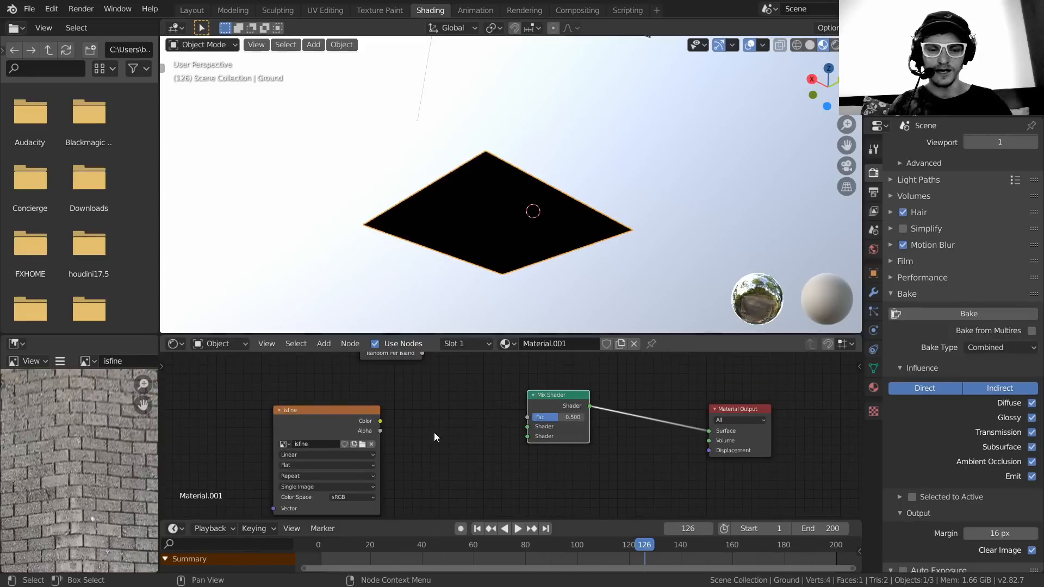
- Connect the isfine and Checker Texture colors to the Mix Shader's two Shader inputs, and the Geometry node's Backfacing output to its Fac
{"action": "middle_click_drag", "start_coordinate": [434, 435], "coordinate": [481, 407]}
{"action": "scroll", "coordinate": [446, 402], "scroll_direction": "down", "scroll_amount": 1}
{"action": "left_click_drag", "start_coordinate": [442, 401], "coordinate": [566, 407]}
{"action": "left_click_drag", "start_coordinate": [423, 504], "coordinate": [567, 416]}
{"action": "middle_click_drag", "start_coordinate": [485, 343], "coordinate": [474, 420]}
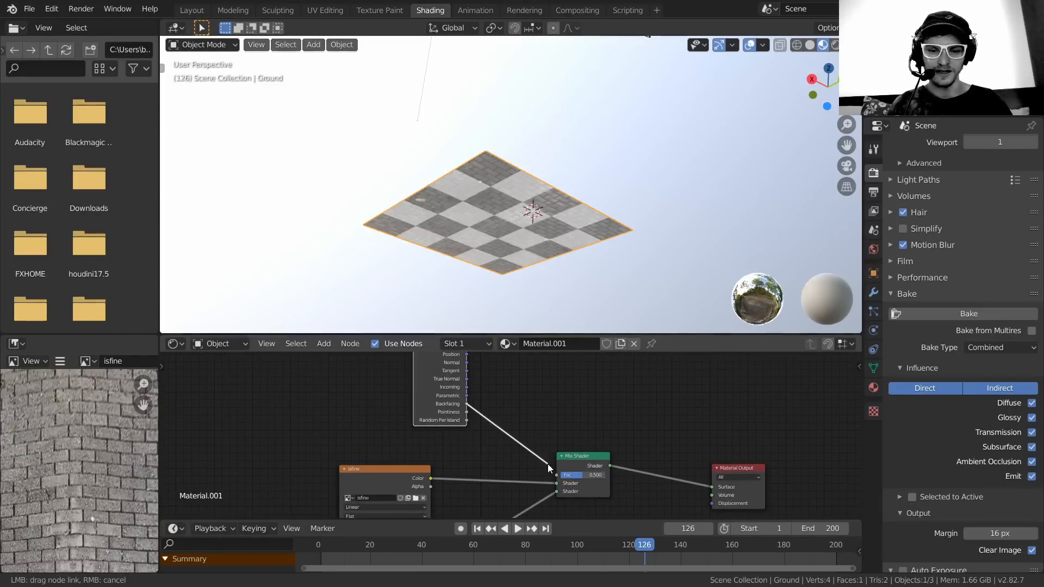
{"action": "left_click_drag", "start_coordinate": [548, 465], "coordinate": [591, 436]}
{"action": "middle_click_drag", "start_coordinate": [554, 284], "coordinate": [505, 168]}
{"action": "scroll", "coordinate": [655, 464], "scroll_direction": "up", "scroll_amount": 2}
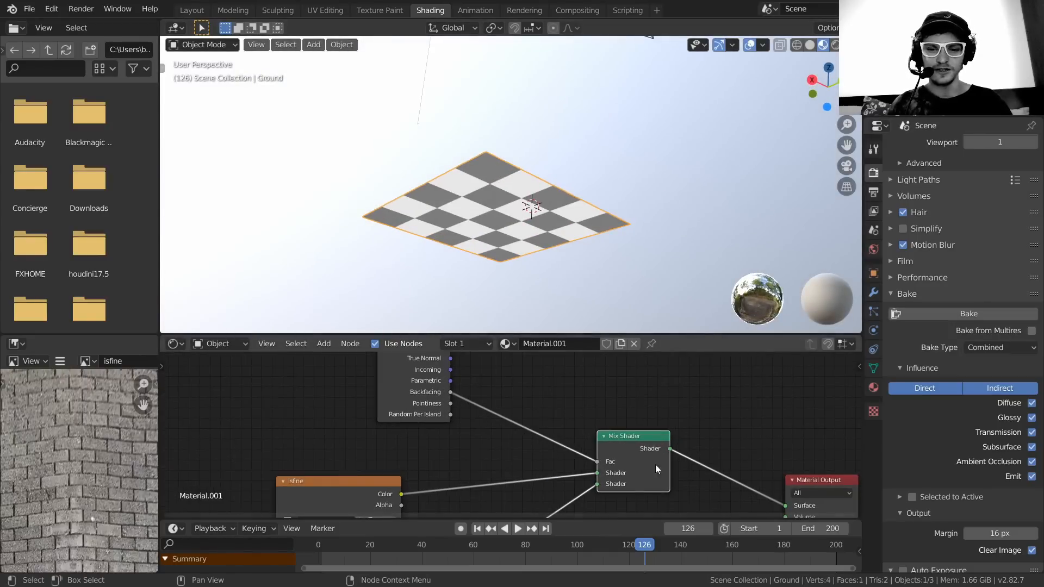
- Add a Diffuse BSDF node on the link between the Checker Texture's Color and the Mix Shader's second Shader input
{"action": "middle_click_drag", "start_coordinate": [616, 461], "coordinate": [577, 385]}
{"action": "key", "text": "shift+a"}
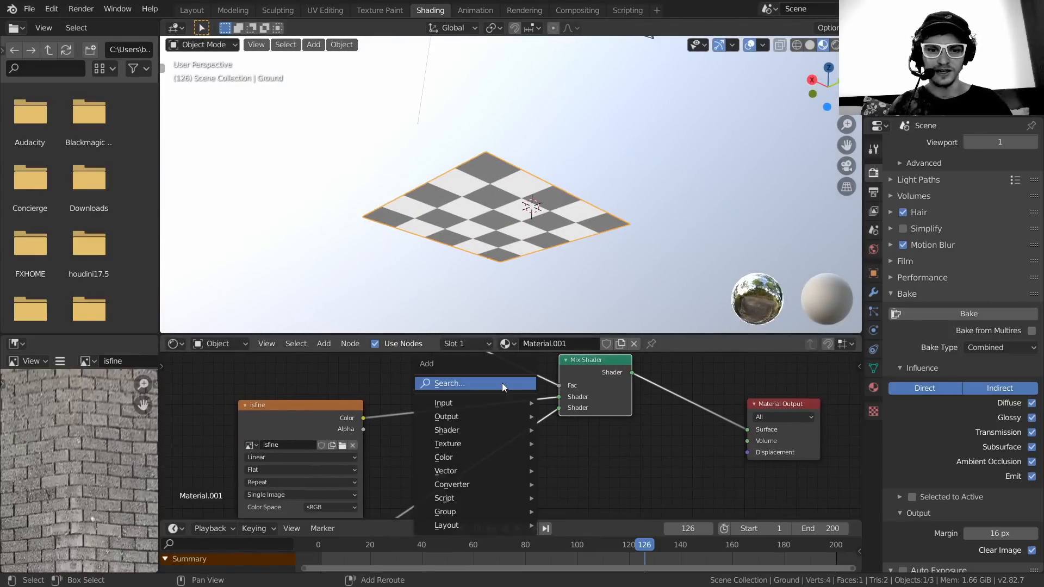
{"action": "left_click", "coordinate": [504, 384]}
{"action": "type", "text": "diff"}
{"action": "key", "text": "Return"}
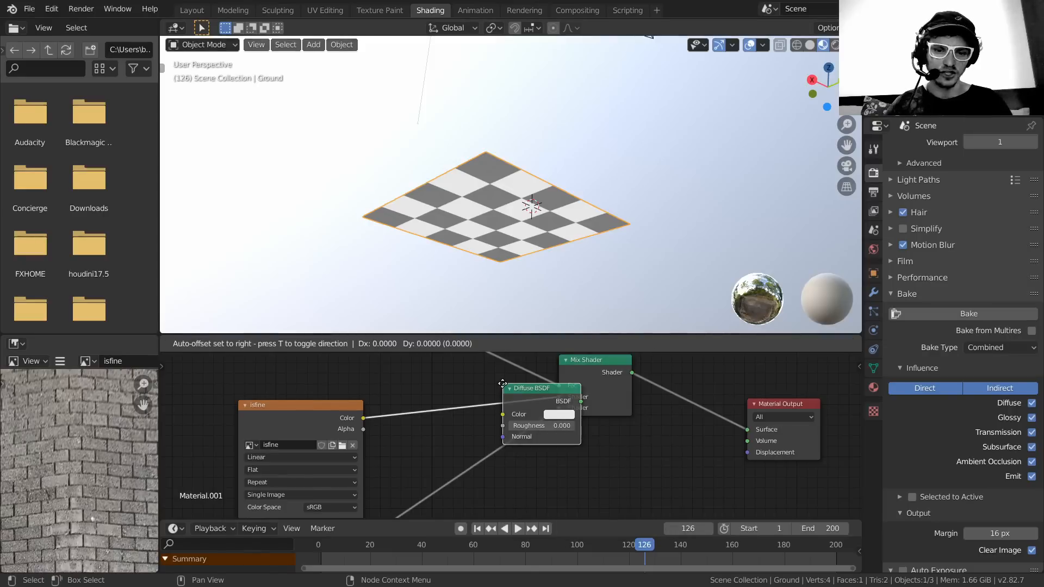
{"action": "left_click", "coordinate": [440, 435]}
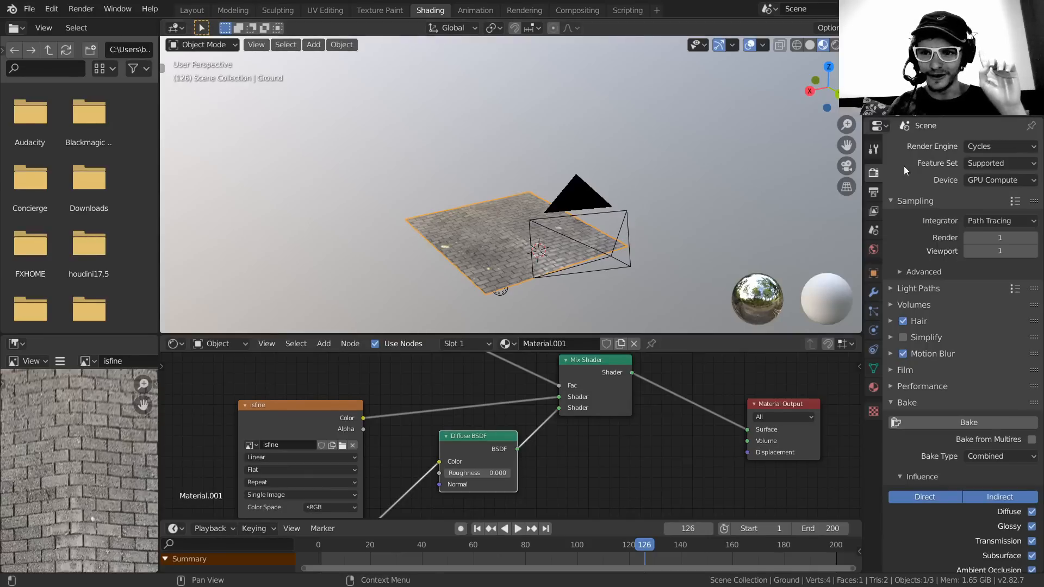
- Set the render engine to Eevee, display the viewport in Rendered shading and check the plane from underneath
{"action": "left_click", "coordinate": [979, 147]}
{"action": "left_click", "coordinate": [973, 162]}
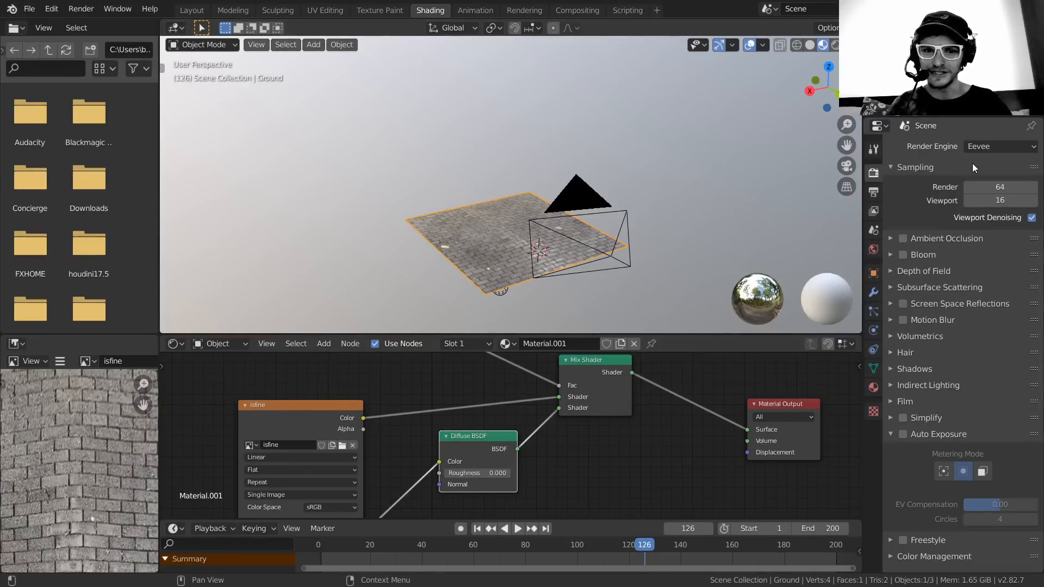
{"action": "left_click", "coordinate": [836, 46]}
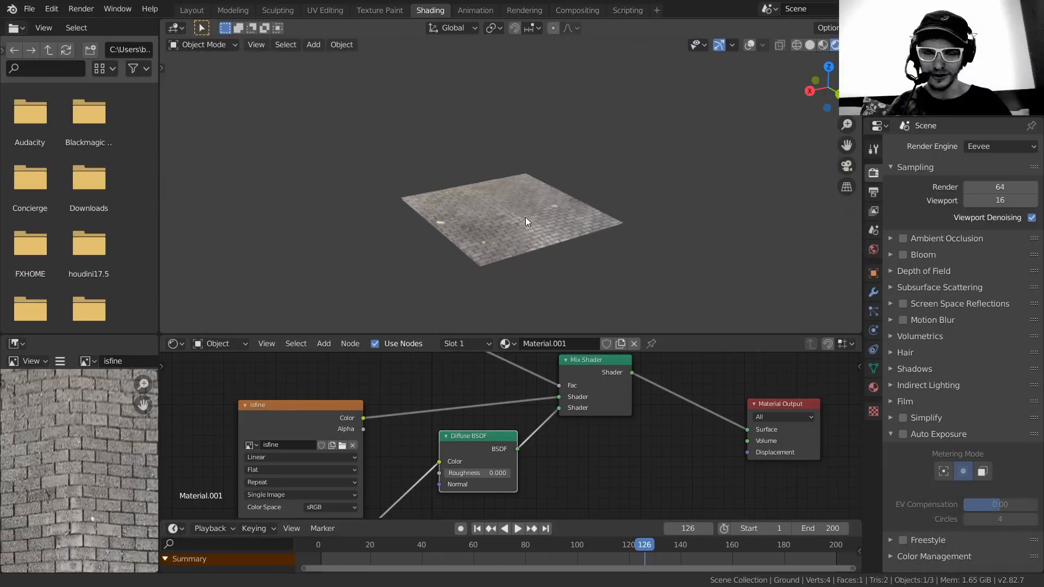
{"action": "mouse_move", "coordinate": [538, 155]}
{"action": "middle_mouse_down"}
{"action": "mouse_move", "coordinate": [532, 217]}
{"action": "mouse_move", "coordinate": [543, 144]}
{"action": "middle_mouse_up"}
{"action": "middle_click_drag", "start_coordinate": [416, 422], "coordinate": [485, 359]}
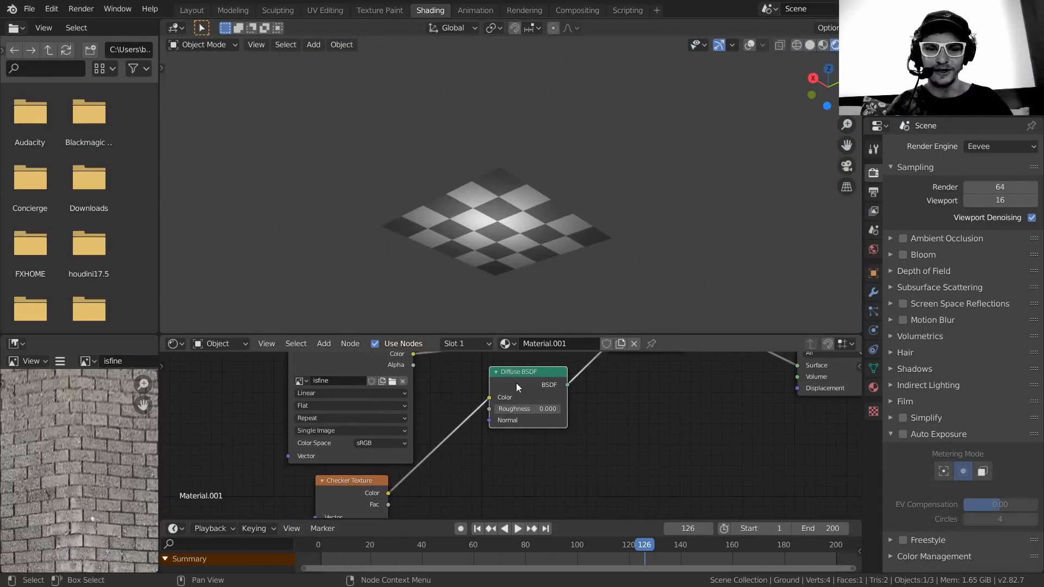
{"action": "mouse_move", "coordinate": [512, 440]}
{"action": "middle_mouse_down"}
{"action": "mouse_move", "coordinate": [495, 390]}
{"action": "mouse_move", "coordinate": [499, 424]}
{"action": "middle_mouse_up"}
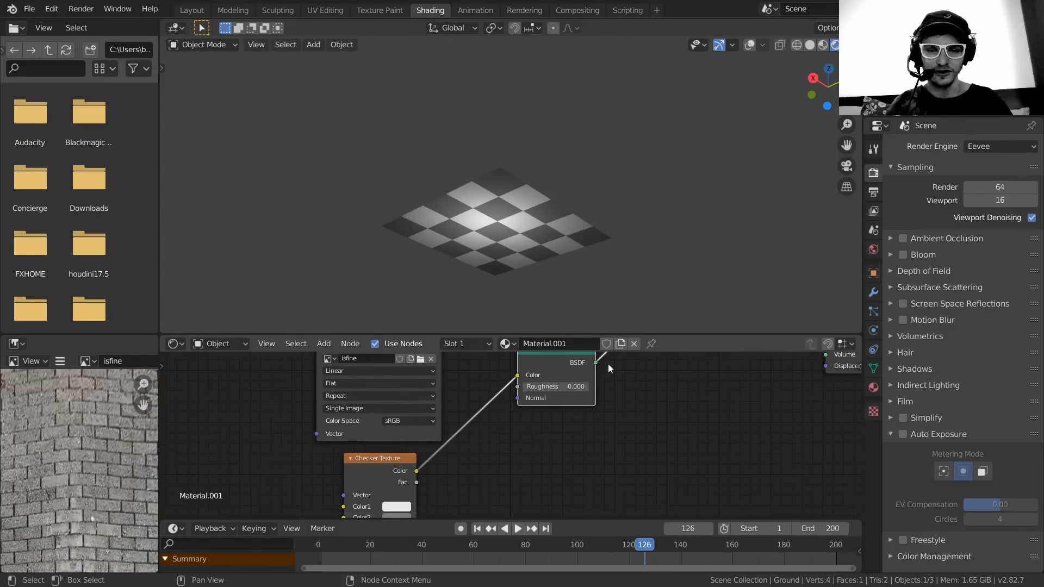
- Turn on the viewport overlays, select the Light and reposition it, raising it along Z to above the ground plane
{"action": "left_click", "coordinate": [750, 45]}
{"action": "left_click", "coordinate": [920, 84]}
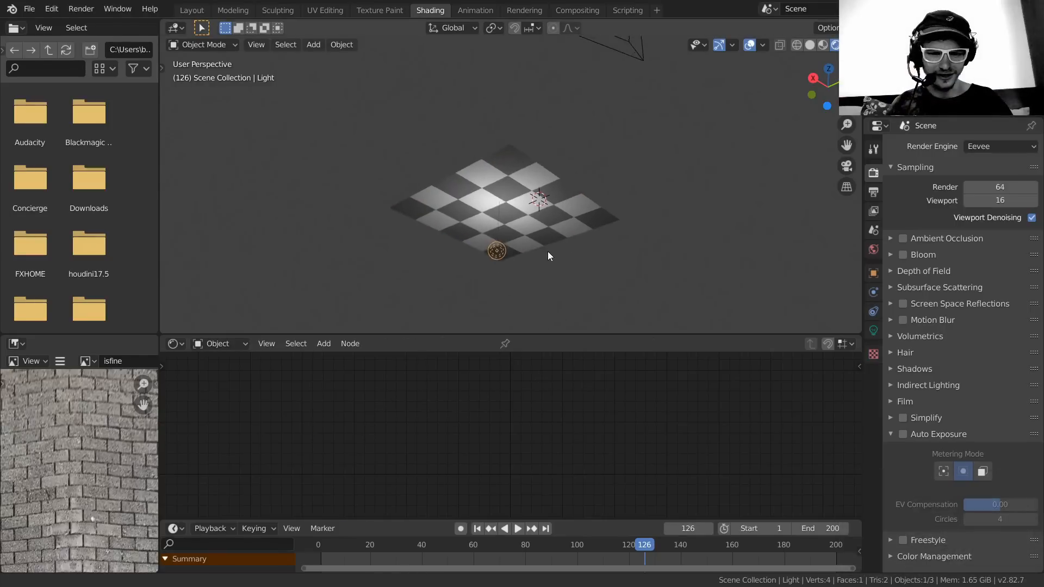
{"action": "key", "text": "g"}
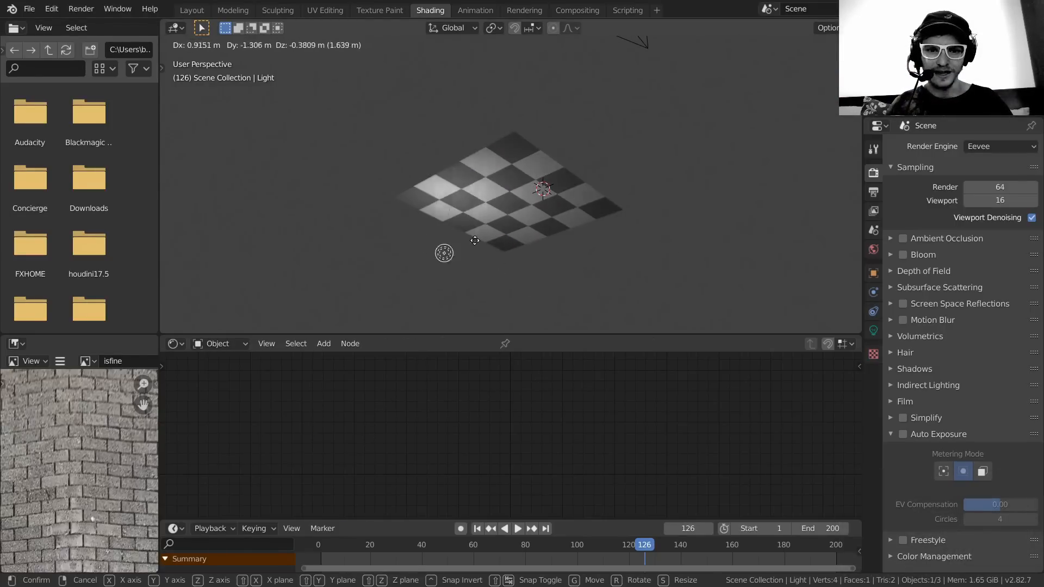
{"action": "left_click", "coordinate": [531, 206]}
{"action": "middle_click_drag", "start_coordinate": [528, 207], "coordinate": [526, 226]}
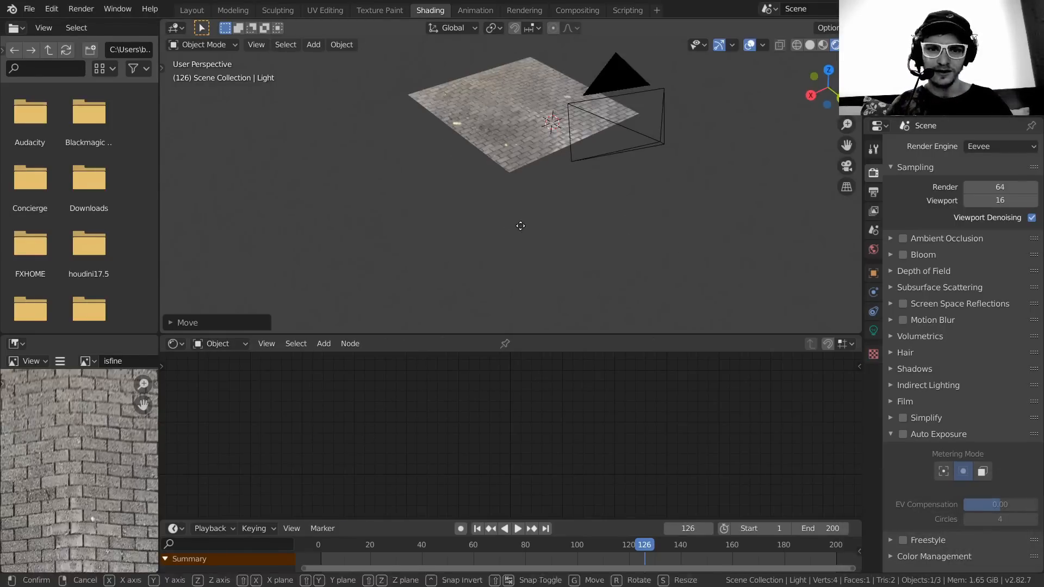
{"action": "key", "text": "g"}
{"action": "key", "text": "z"}
{"action": "left_click", "coordinate": [524, 129]}
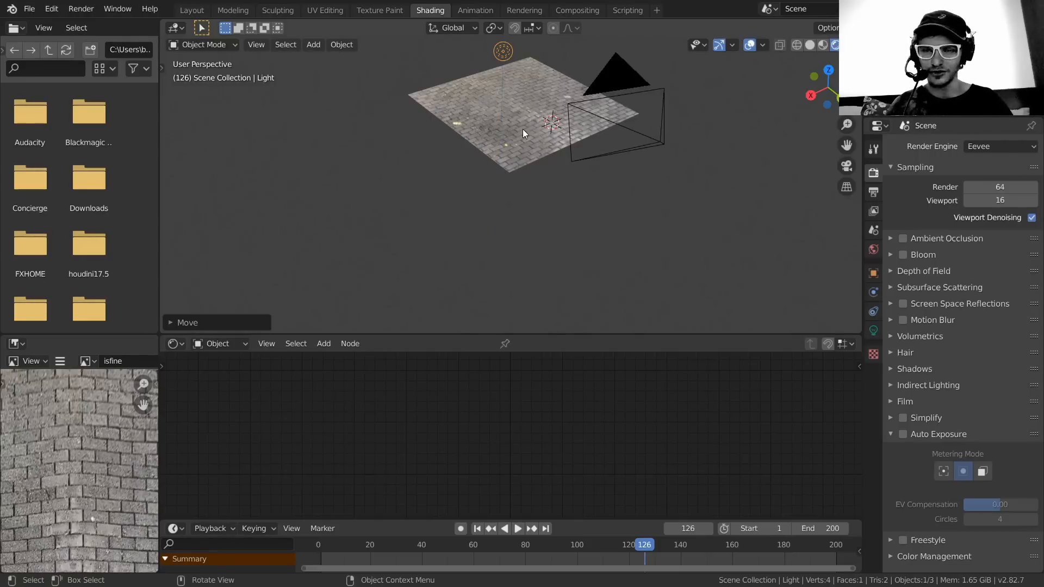
- Try a duplicate Diffuse BSDF between isfine and the Mix Shader, and test its shading by moving the light
{"action": "left_click", "coordinate": [539, 92]}
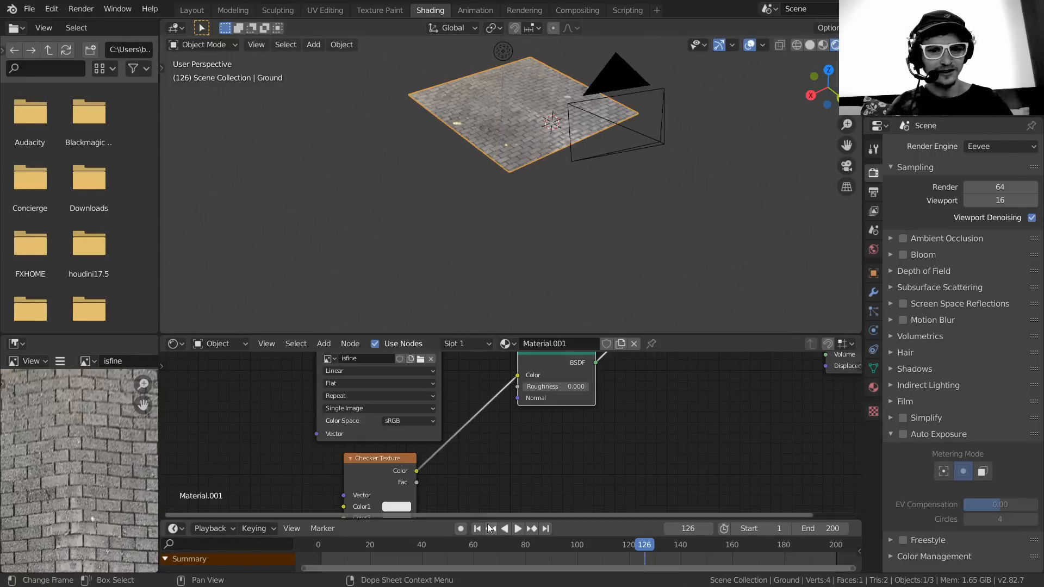
{"action": "scroll", "coordinate": [544, 424], "scroll_direction": "up", "scroll_amount": 3}
{"action": "key", "text": "shift+d"}
{"action": "left_click", "coordinate": [560, 396]}
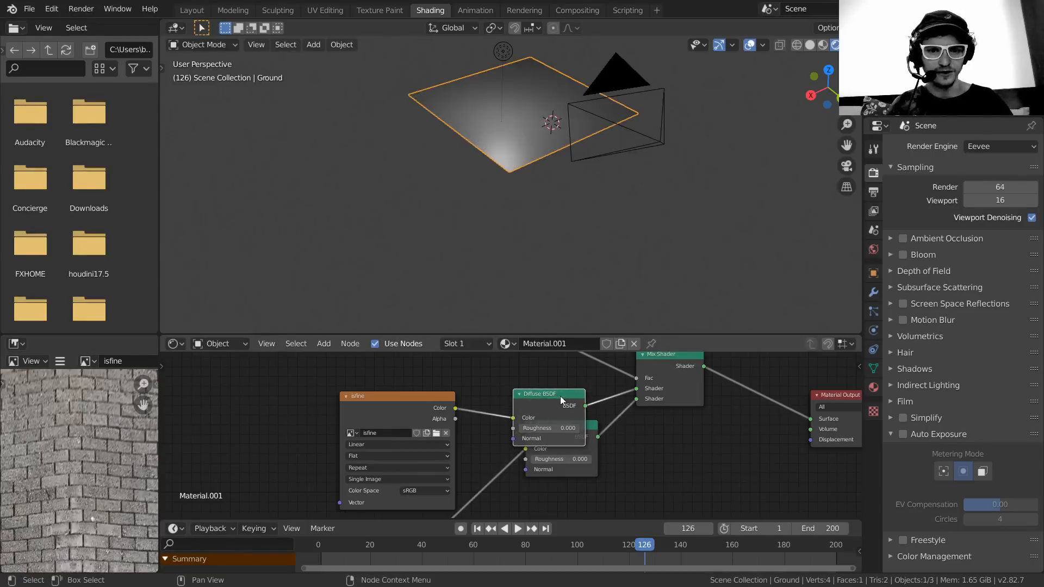
{"action": "left_click", "coordinate": [508, 59]}
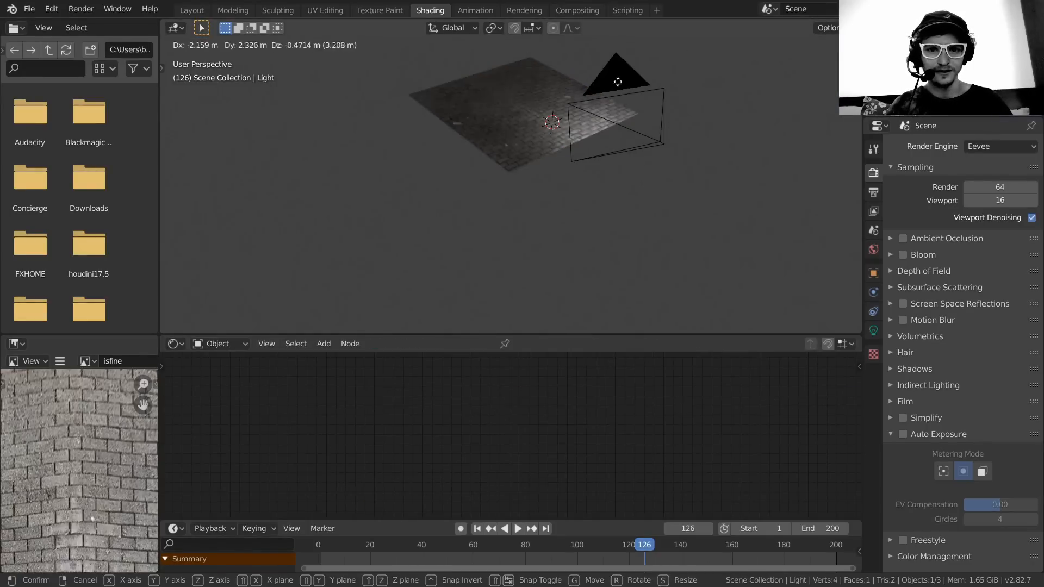
{"action": "left_click", "coordinate": [517, 110]}
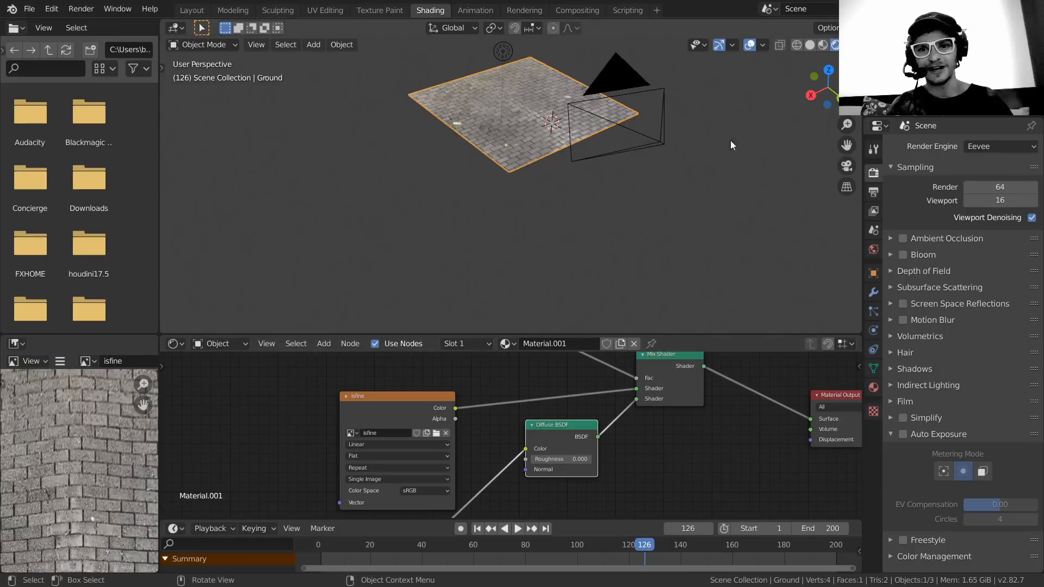
- View the scene through the camera and insert a duplicate Diffuse BSDF between isfine's Color and the Mix Shader
{"action": "left_click", "coordinate": [841, 166]}
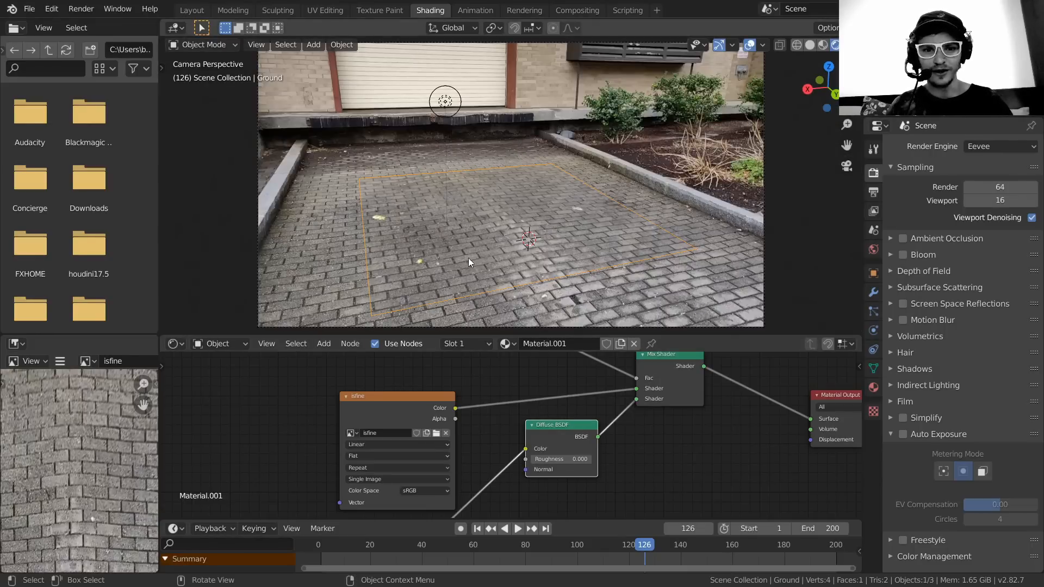
{"action": "left_click_drag", "start_coordinate": [552, 422], "coordinate": [536, 390]}
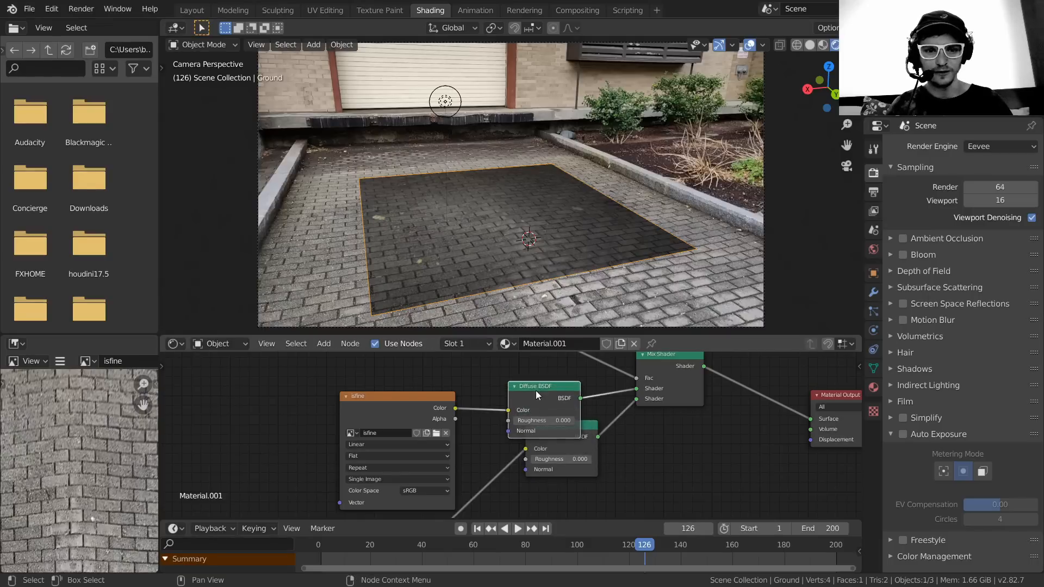
- Move the light across the ground plane to test the diffuse shading, and undo the move
{"action": "left_click", "coordinate": [446, 97]}
{"action": "key", "text": "g"}
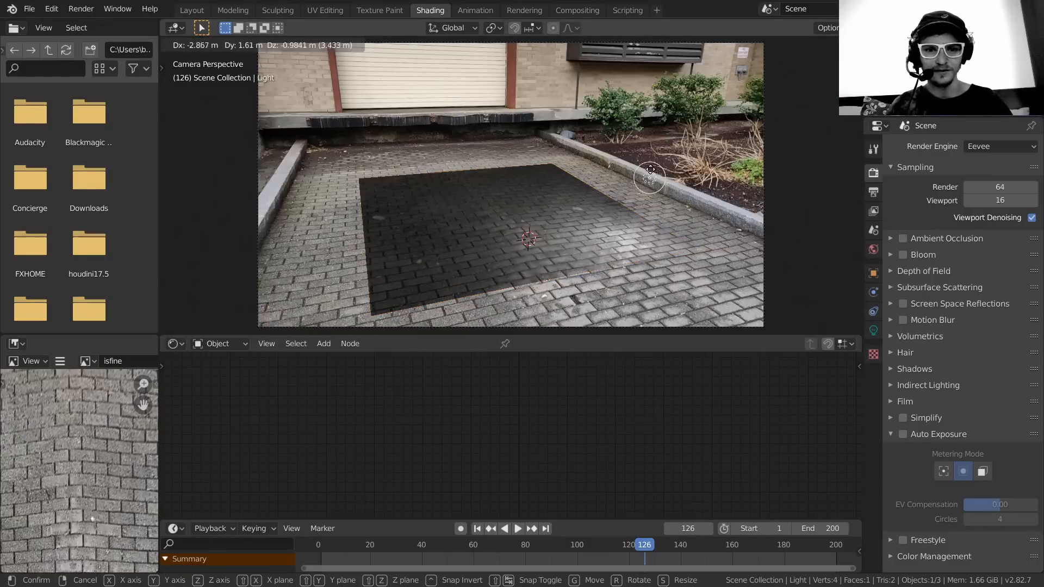
{"action": "left_click", "coordinate": [472, 195]}
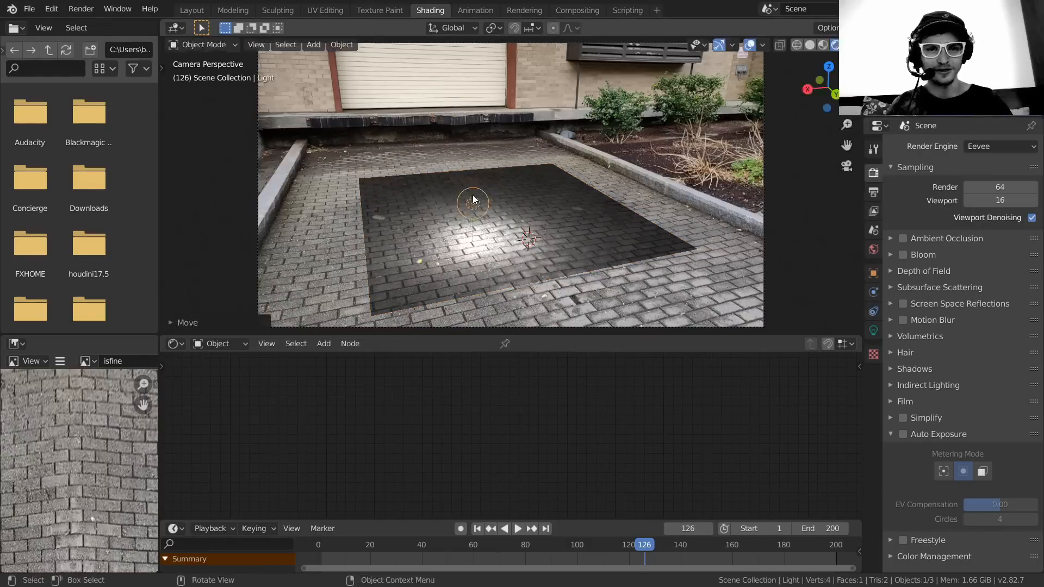
{"action": "key", "text": "ctrl+z"}
{"action": "left_click", "coordinate": [472, 194]}
{"action": "left_click_drag", "start_coordinate": [537, 391], "coordinate": [530, 374]}
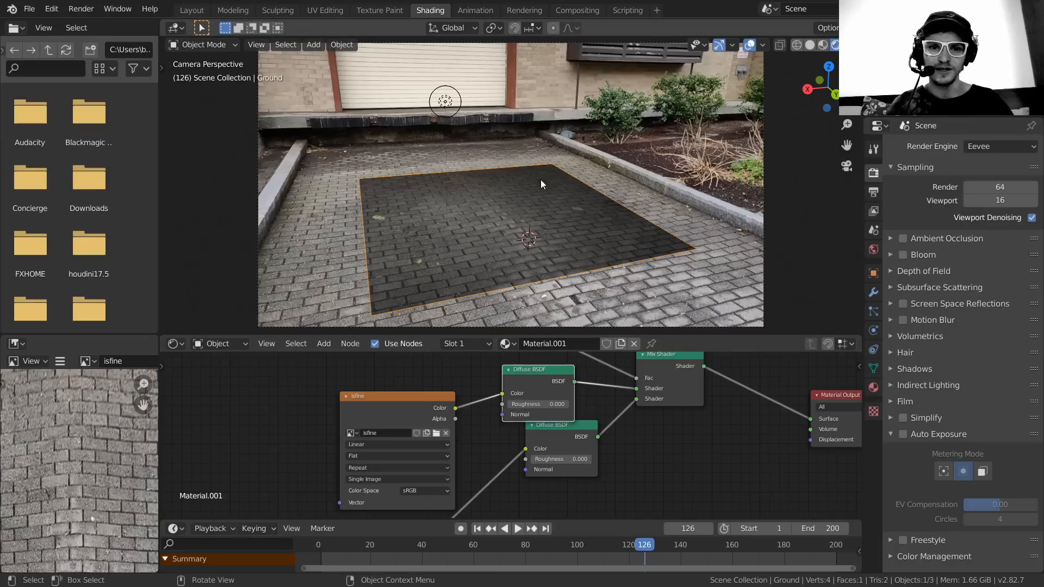
- Tilt the ground plane about the global X axis to test its shading, and undo the rotation
{"action": "key", "text": "r"}
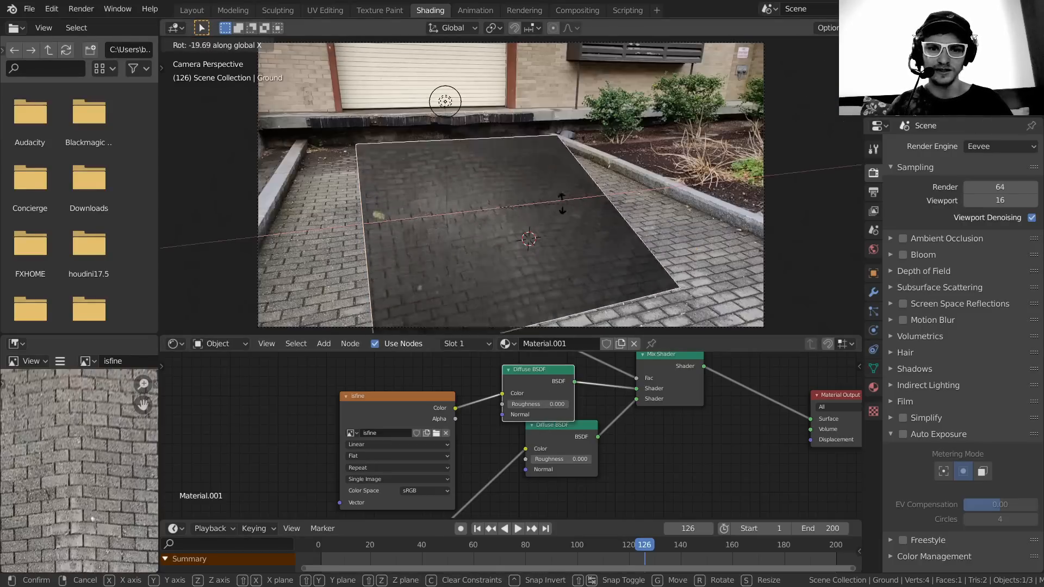
{"action": "left_click", "coordinate": [563, 234]}
{"action": "key", "text": "ctrl+z"}
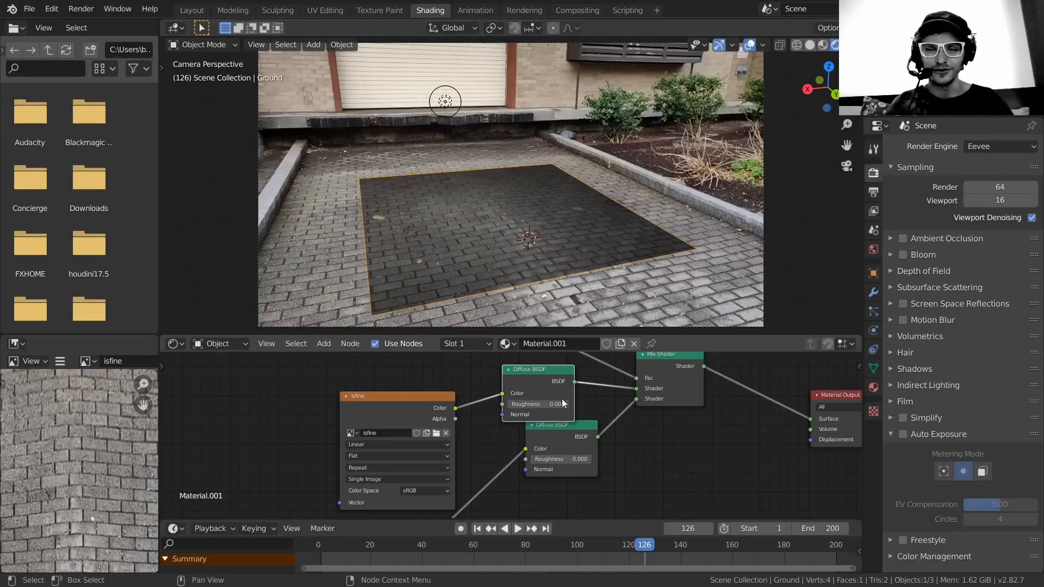
- Delete the Diffuse BSDF after isfine and connect isfine's Color directly to the Mix Shader's first Shader input
{"action": "key", "text": "x"}
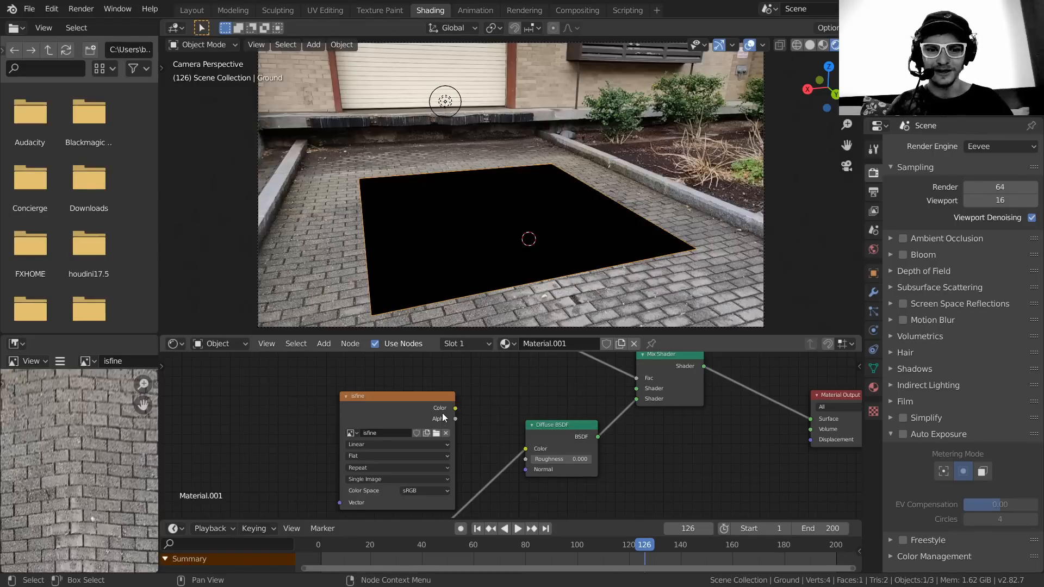
{"action": "left_click_drag", "start_coordinate": [455, 408], "coordinate": [637, 388]}
{"action": "scroll", "coordinate": [650, 409], "scroll_direction": "down", "scroll_amount": 1}
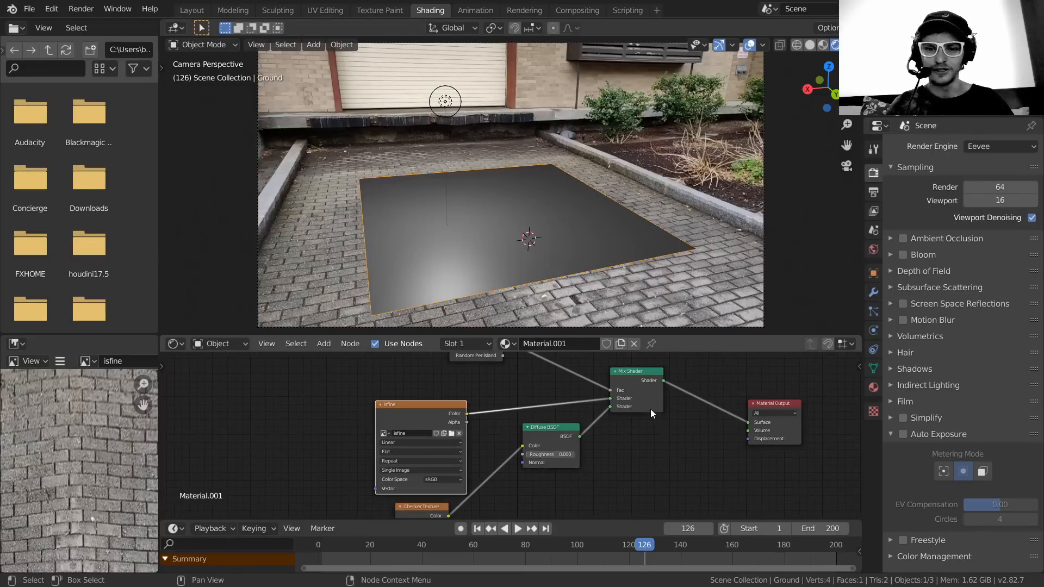
{"action": "left_click_drag", "start_coordinate": [424, 412], "coordinate": [417, 395]}
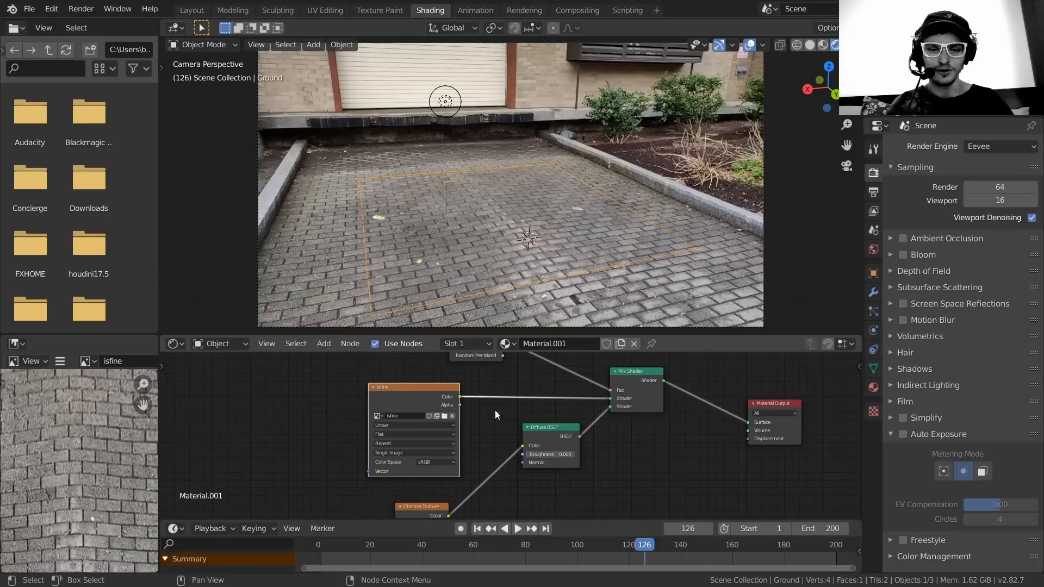
{"action": "middle_click_drag", "start_coordinate": [537, 405], "coordinate": [554, 453]}
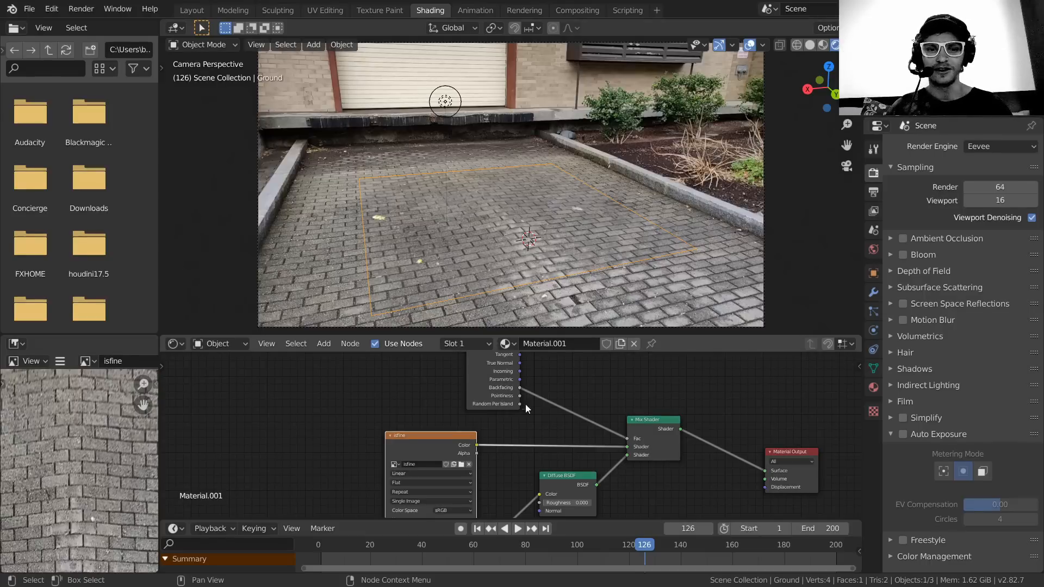
{"action": "middle_click_drag", "start_coordinate": [554, 464], "coordinate": [591, 388]}
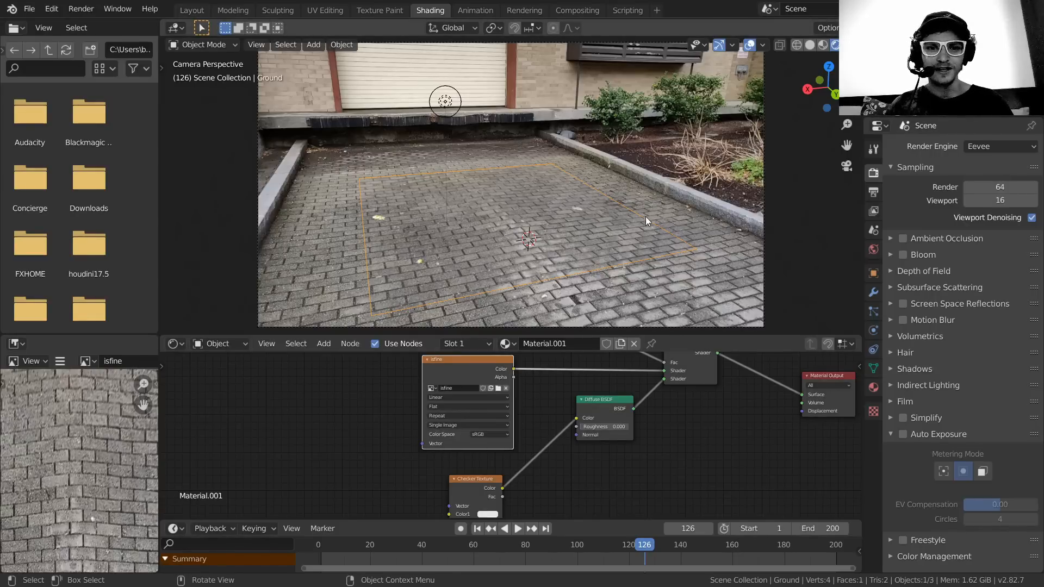
- Rotate the ground plane about the global Y axis to test the unlit texture, and undo the rotation
{"action": "key", "text": "r"}
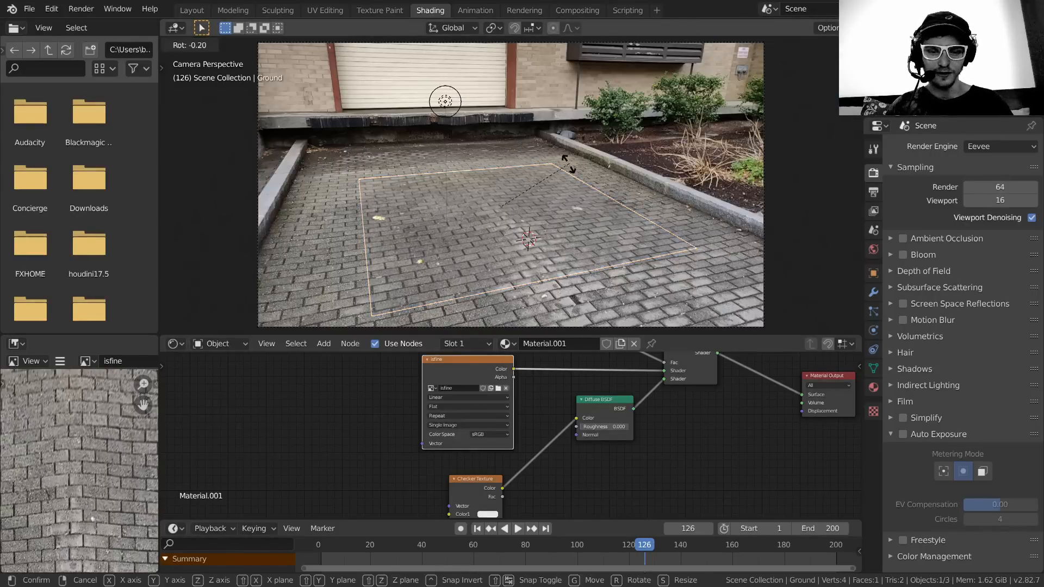
{"action": "key", "text": "y"}
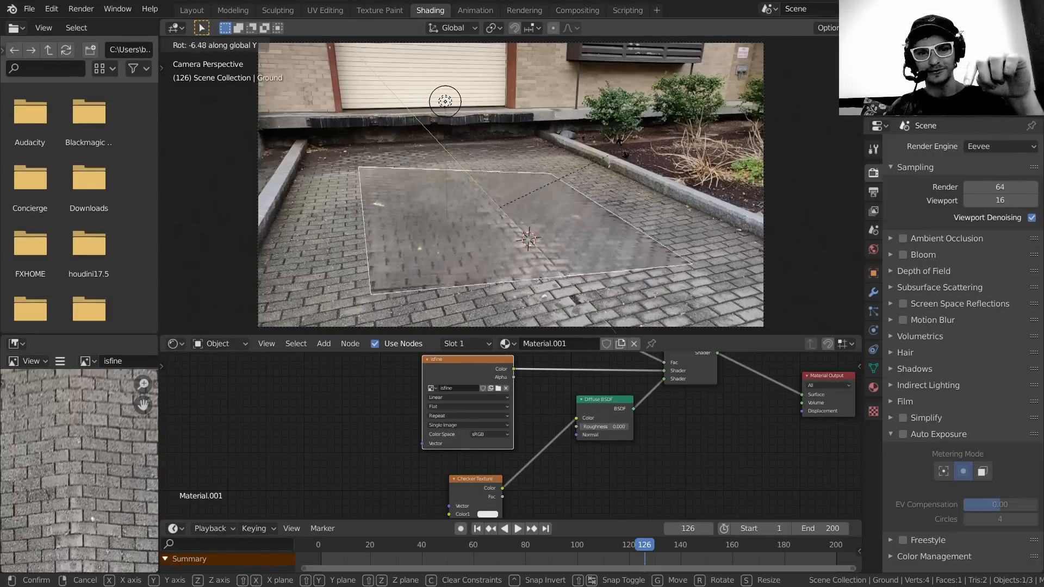
{"action": "left_click", "coordinate": [649, 152]}
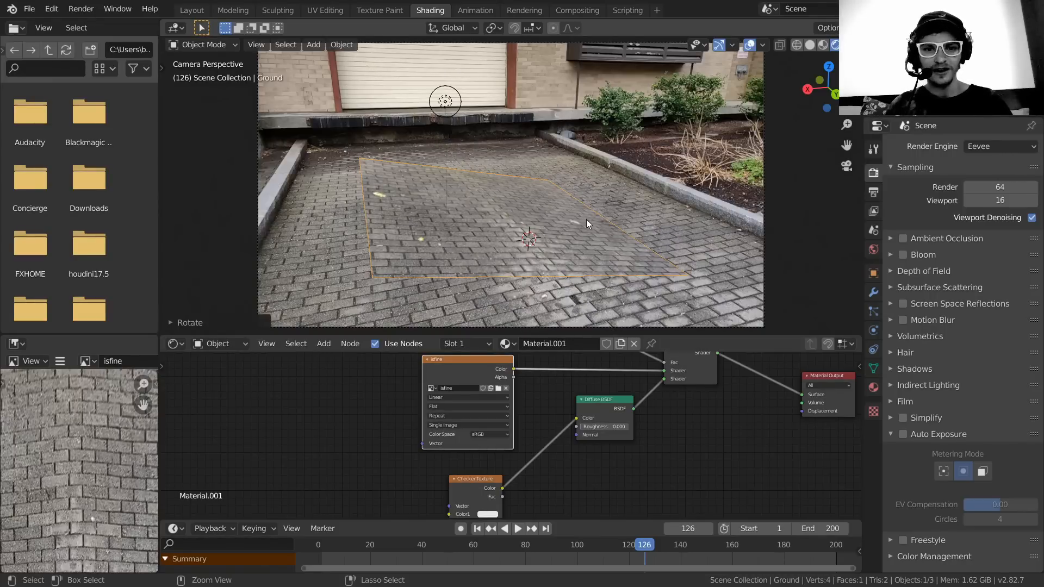
{"action": "key", "text": "ctrl+z"}
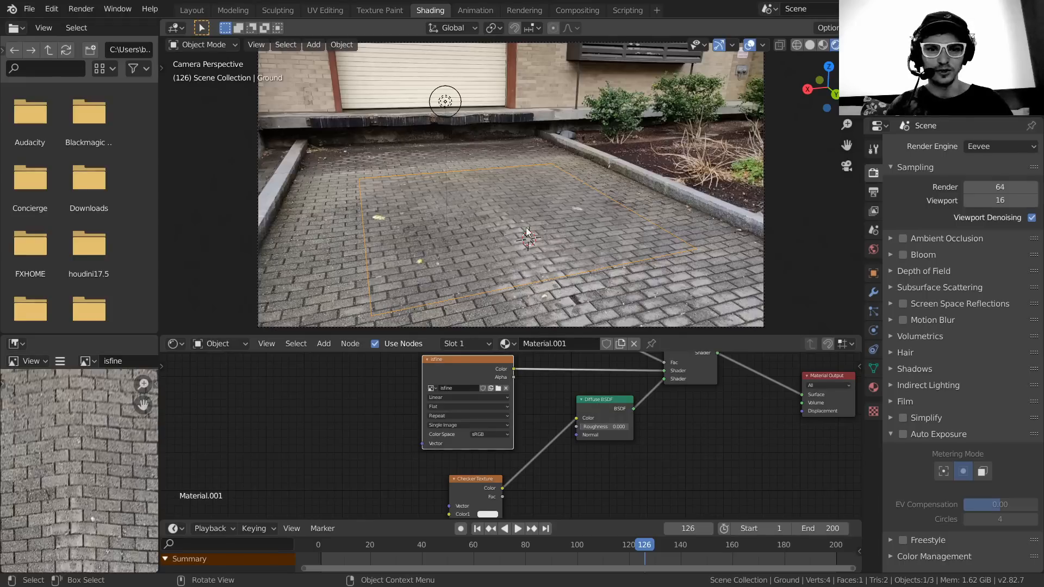
- Duplicate the Ground plane in place and rename the copy "hole"
{"action": "key", "text": "shift+d"}
{"action": "right_click", "coordinate": [525, 270]}
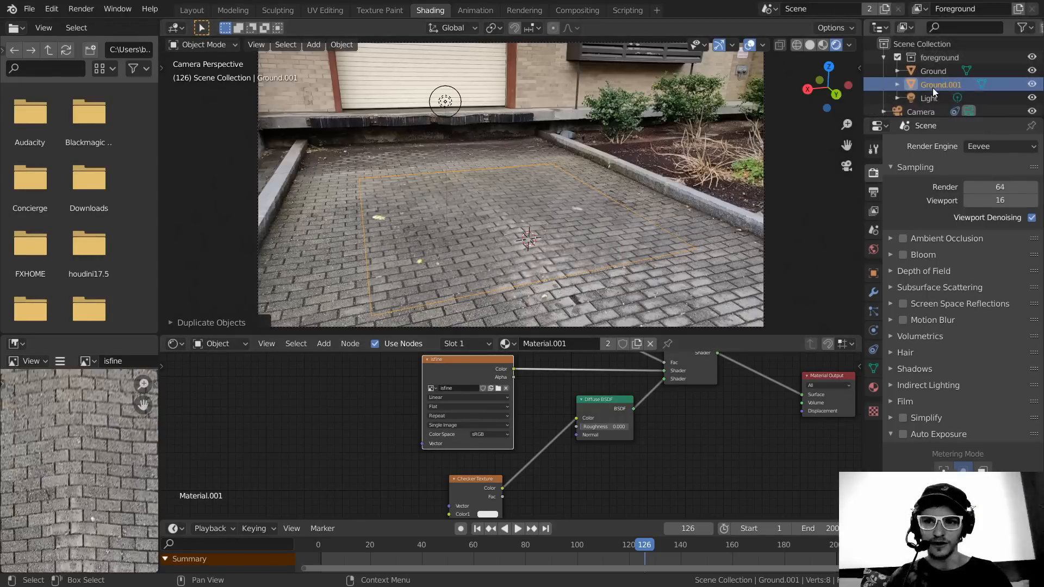
{"action": "double_click", "coordinate": [932, 85]}
{"action": "type", "text": "hole"}
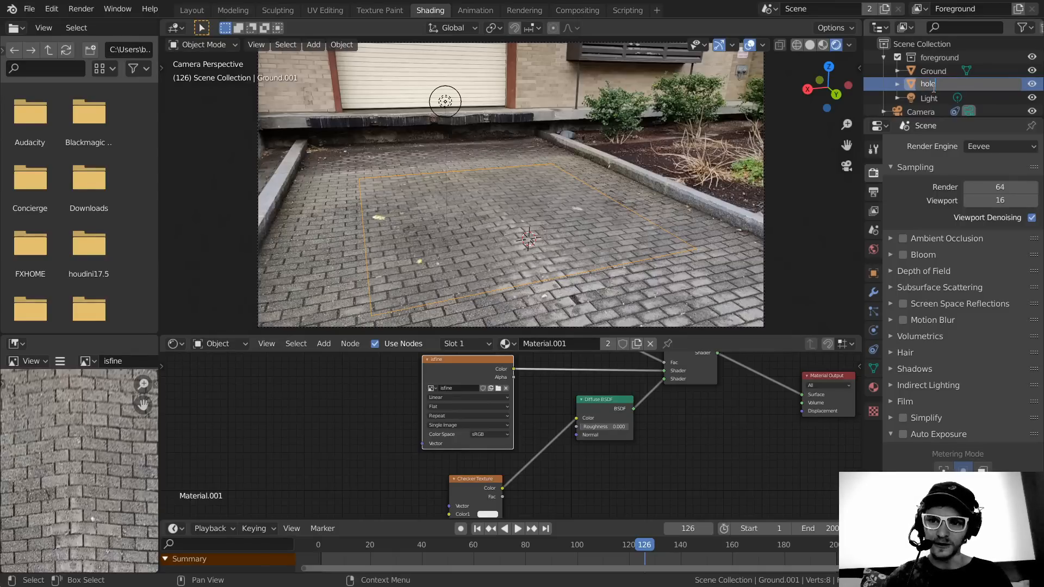
{"action": "key", "text": "Return"}
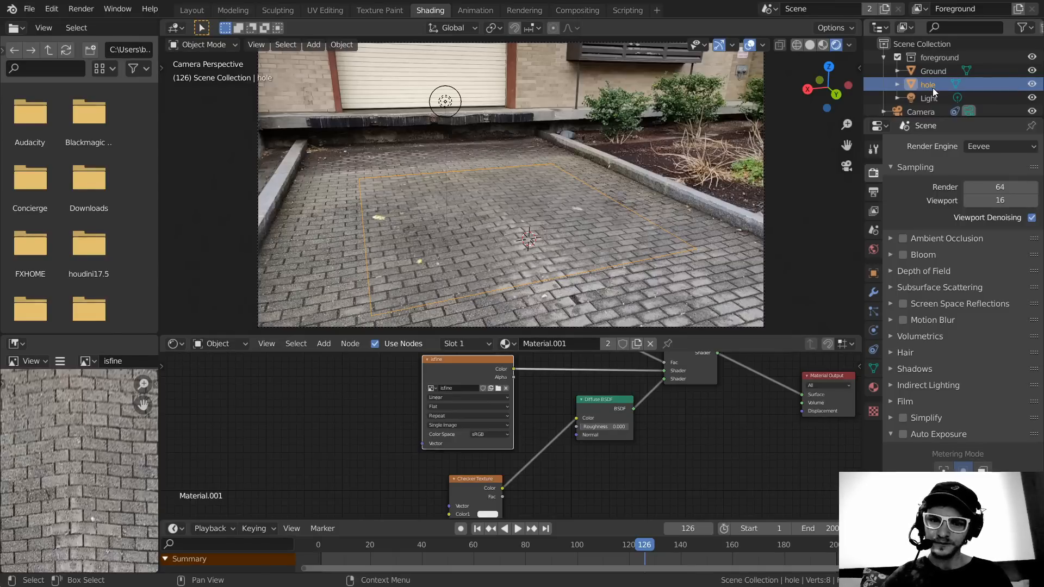
- Replace the hole's shared material with a new one and darken its Base Color to a value of 0.463
{"action": "left_click", "coordinate": [652, 344]}
{"action": "left_click", "coordinate": [576, 343]}
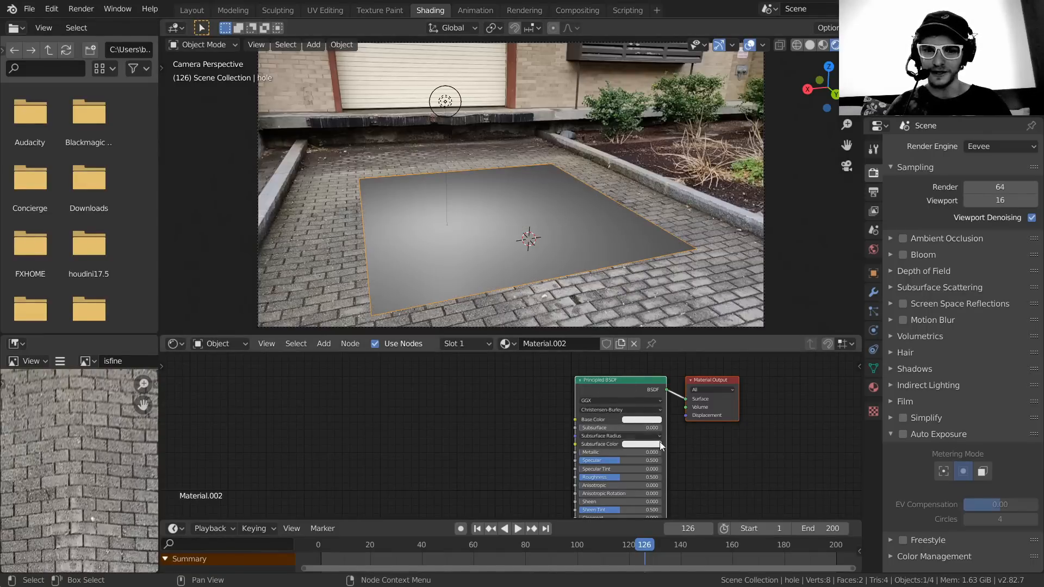
{"action": "scroll", "coordinate": [660, 442], "scroll_direction": "up", "scroll_amount": 3}
{"action": "left_click", "coordinate": [595, 417]}
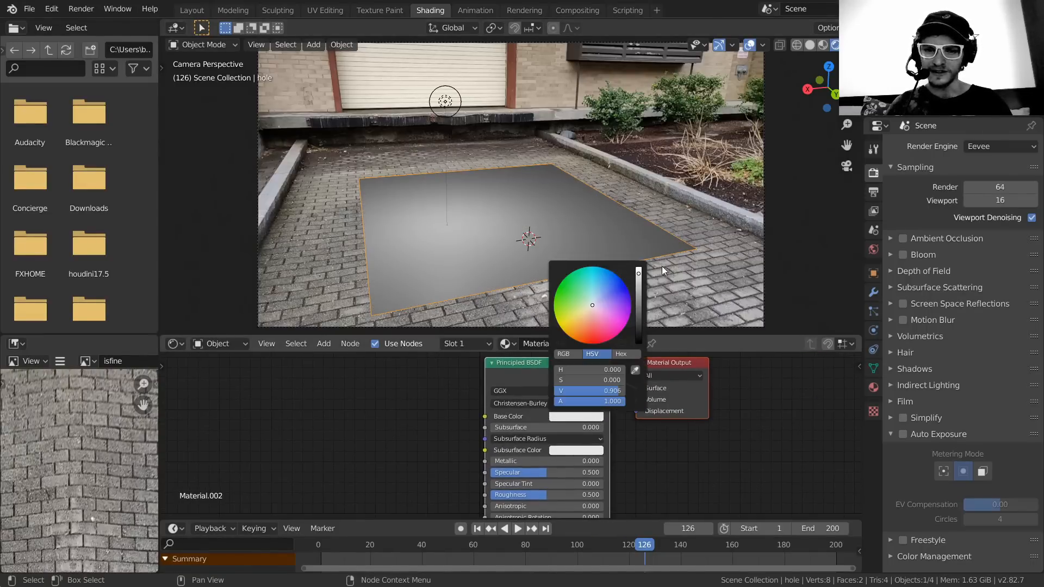
{"action": "left_click_drag", "start_coordinate": [638, 274], "coordinate": [638, 311]}
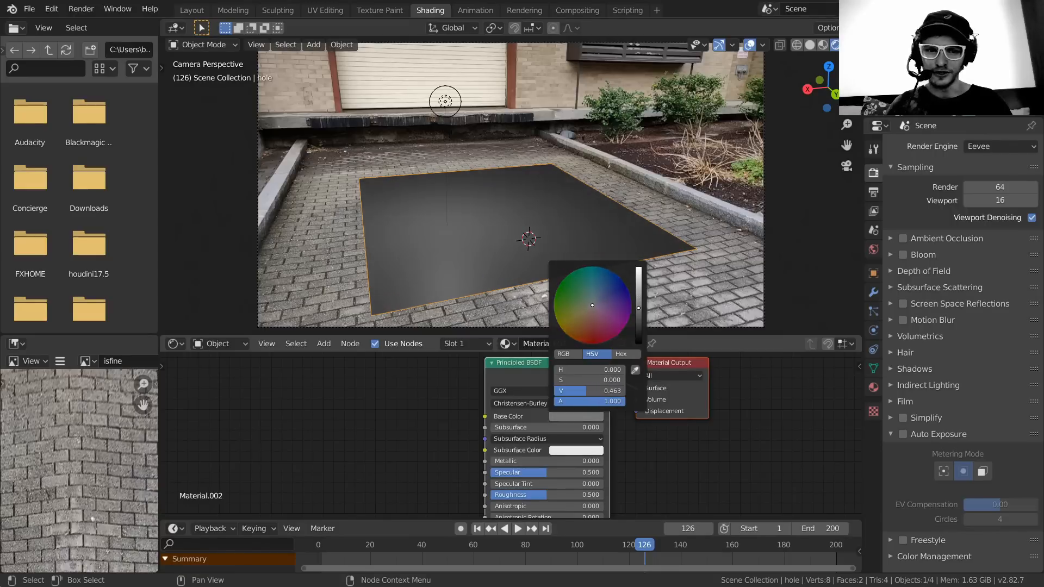
- Select the hole object and extrude its face straight down along the Z axis to form a box
{"action": "left_click", "coordinate": [556, 247]}
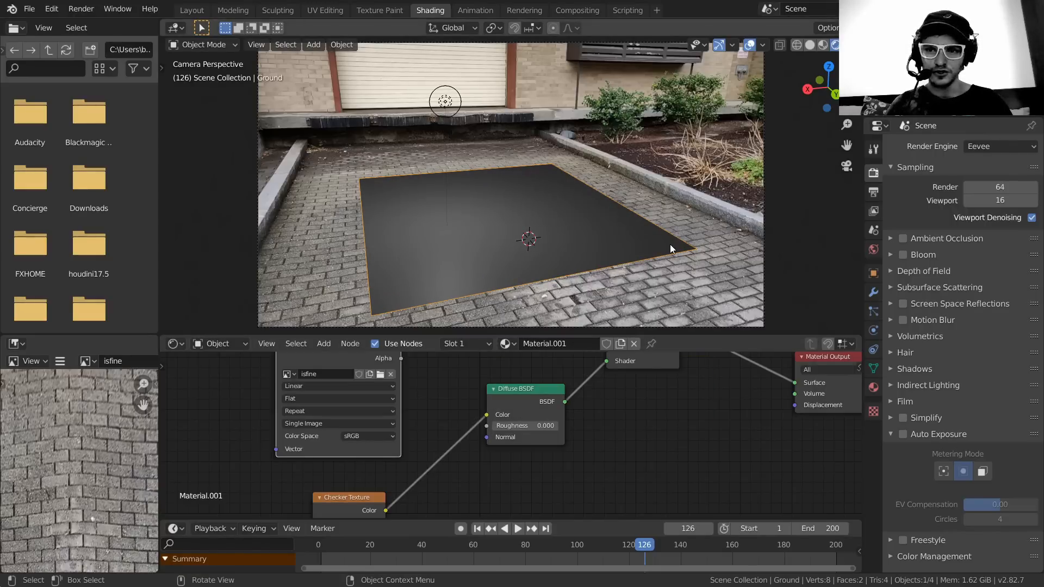
{"action": "left_click", "coordinate": [557, 227]}
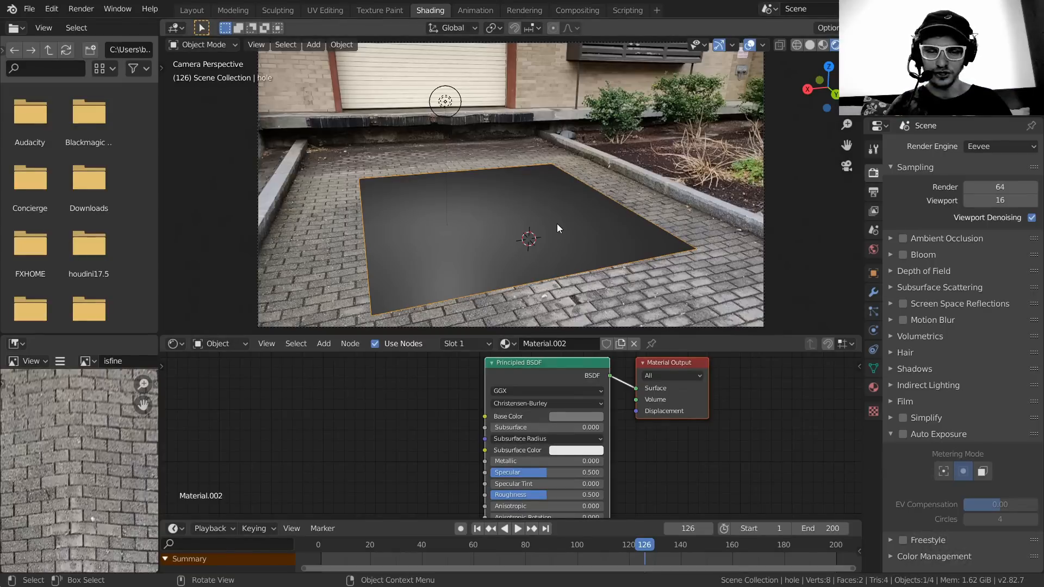
{"action": "key", "text": "Tab"}
{"action": "key", "text": "e"}
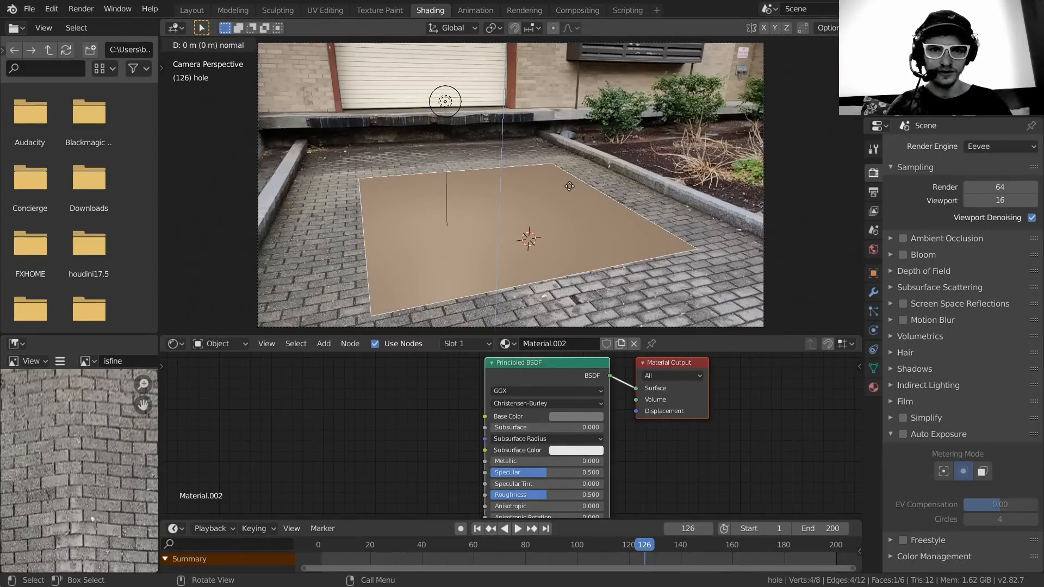
{"action": "key", "text": "z"}
{"action": "left_click", "coordinate": [563, 278]}
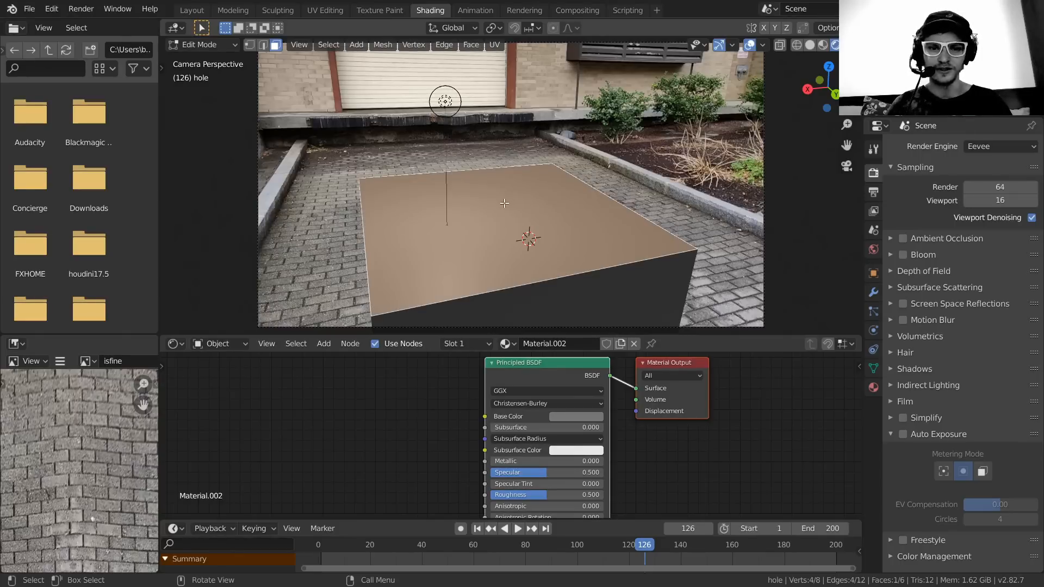
- Delete the selected face covering the hole's box and return to Object Mode
{"action": "key", "text": "x"}
{"action": "left_click", "coordinate": [493, 227]}
{"action": "key", "text": "Tab"}
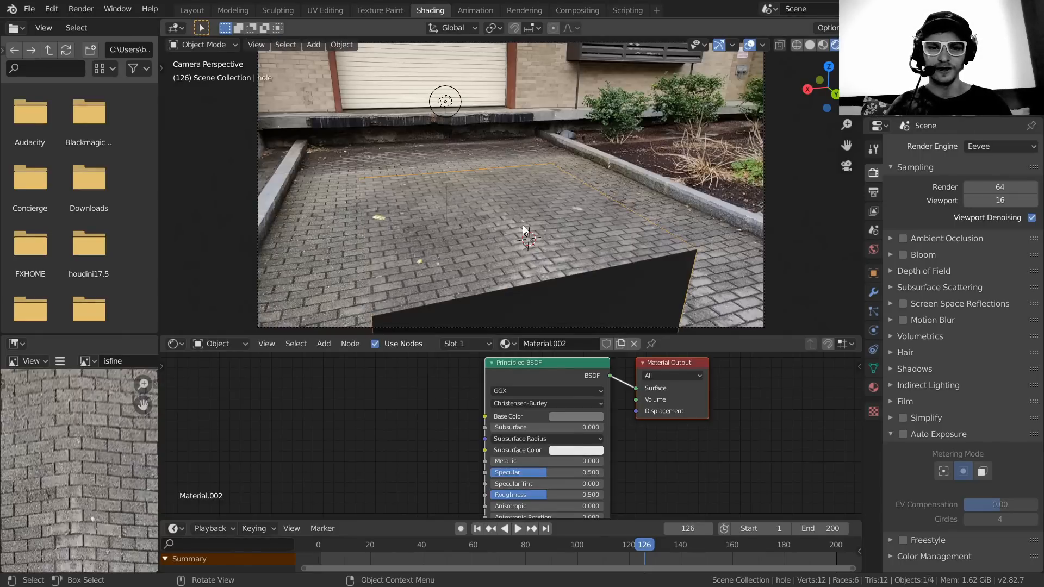
- Deepen the hole by moving its bottom face further down along the Z axis
{"action": "middle_click_drag", "start_coordinate": [513, 234], "coordinate": [524, 174]}
{"action": "scroll", "coordinate": [547, 188], "scroll_direction": "down", "scroll_amount": 3}
{"action": "scroll", "coordinate": [524, 250], "scroll_direction": "up", "scroll_amount": 4}
{"action": "left_click", "coordinate": [514, 185]}
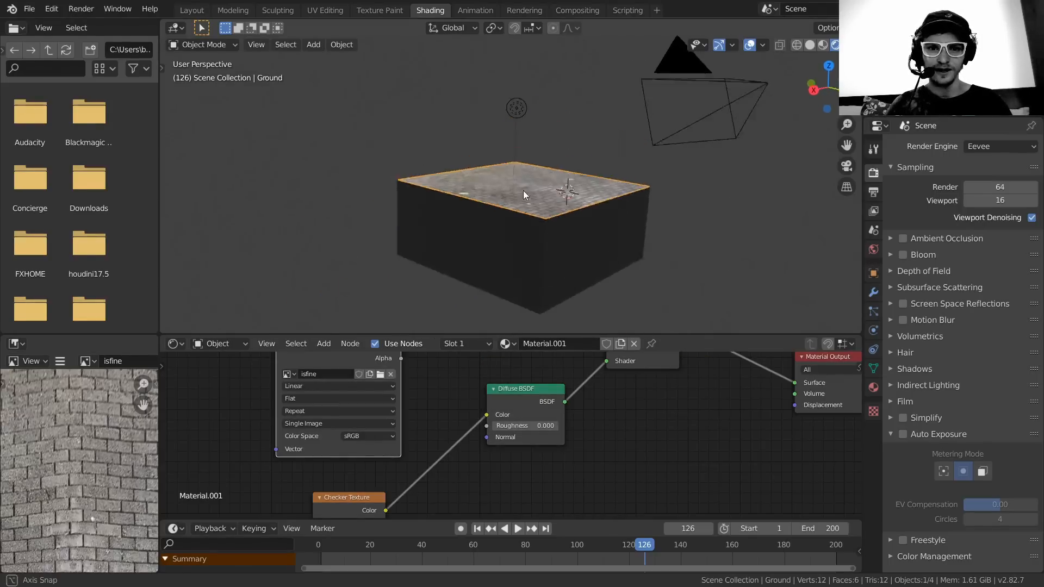
{"action": "left_click", "coordinate": [524, 190]}
{"action": "key", "text": "Tab"}
{"action": "middle_click_drag", "start_coordinate": [513, 242], "coordinate": [524, 100]}
{"action": "left_click", "coordinate": [530, 190]}
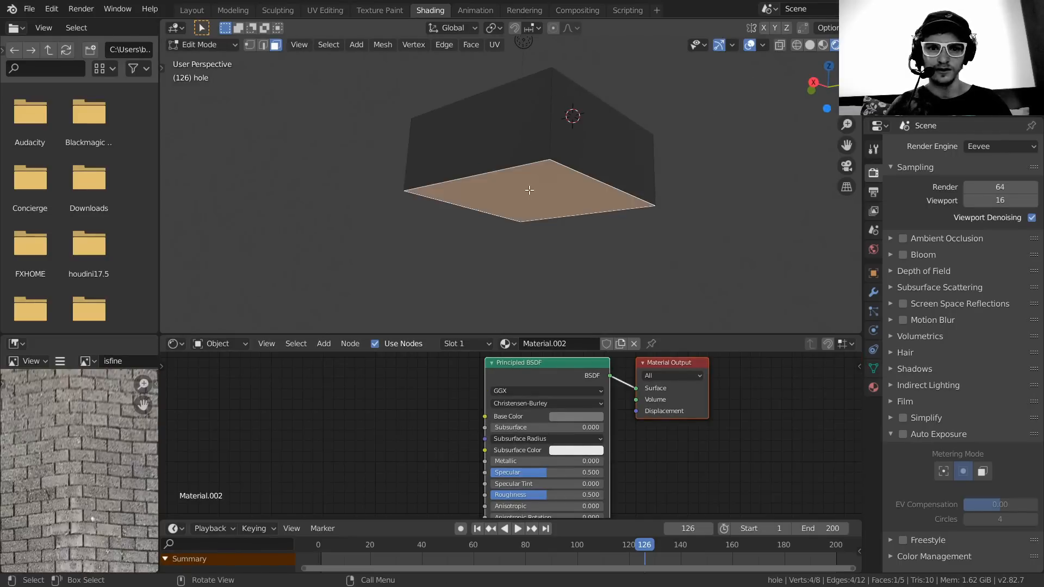
{"action": "key", "text": "g"}
{"action": "key", "text": "z"}
{"action": "left_click", "coordinate": [524, 238]}
{"action": "key", "text": "Tab"}
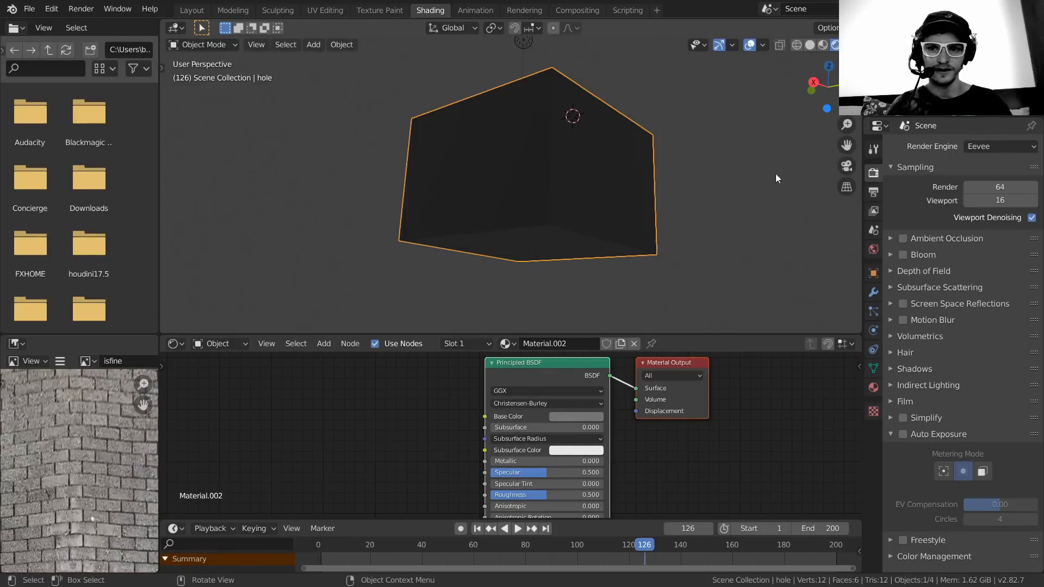
- Play the shot from the camera view and step back to frame 136 to examine how the hole tracks
{"action": "left_click", "coordinate": [852, 166]}
{"action": "key", "text": "space"}
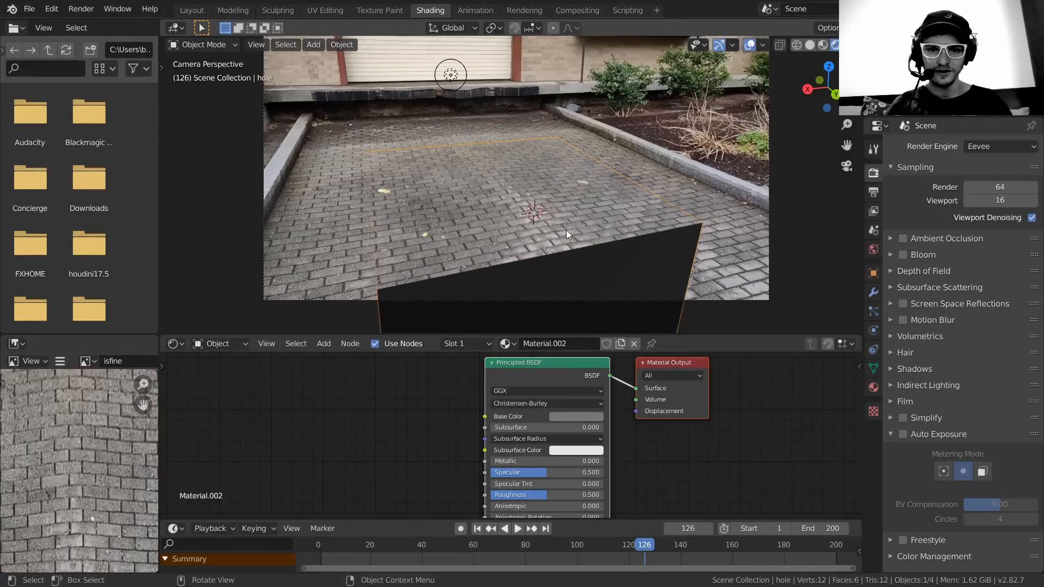
{"action": "key", "text": "space"}
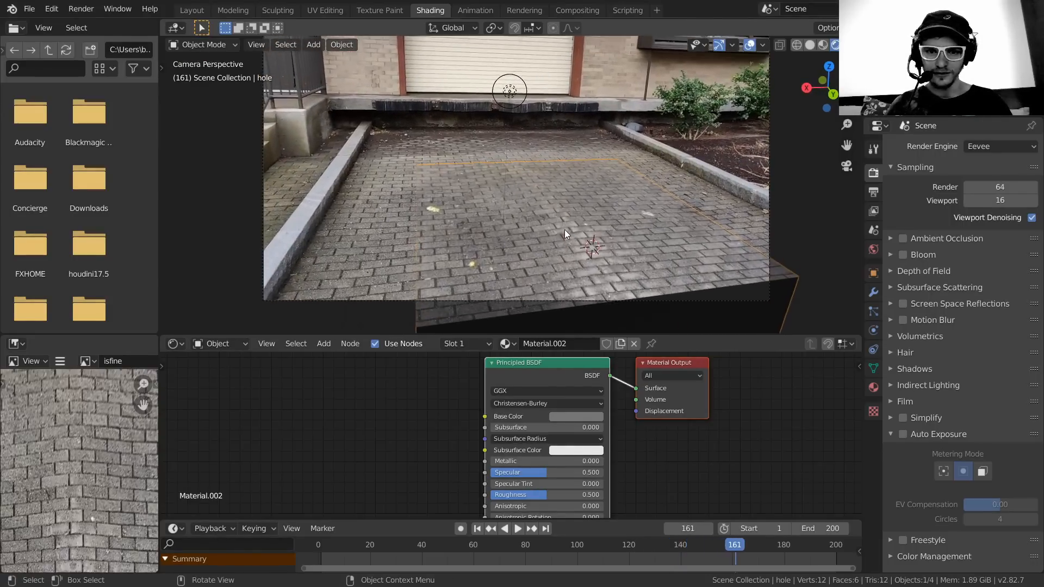
{"action": "key", "text": "Left"}
{"action": "key", "text": "Left"}
{"action": "key", "text": "Left"}
{"action": "key", "text": "Left"}
{"action": "key", "text": "Left"}
{"action": "key", "text": "Left"}
{"action": "key", "text": "Left"}
{"action": "key", "text": "Left"}
{"action": "key", "text": "Left"}
{"action": "key", "text": "Left"}
{"action": "key", "text": "Left"}
{"action": "key", "text": "Left"}
{"action": "key", "text": "Left"}
{"action": "key", "text": "Left"}
{"action": "key", "text": "Left"}
{"action": "key", "text": "Left"}
{"action": "key", "text": "Left"}
{"action": "key", "text": "Left"}
{"action": "key", "text": "Left"}
{"action": "key", "text": "Left"}
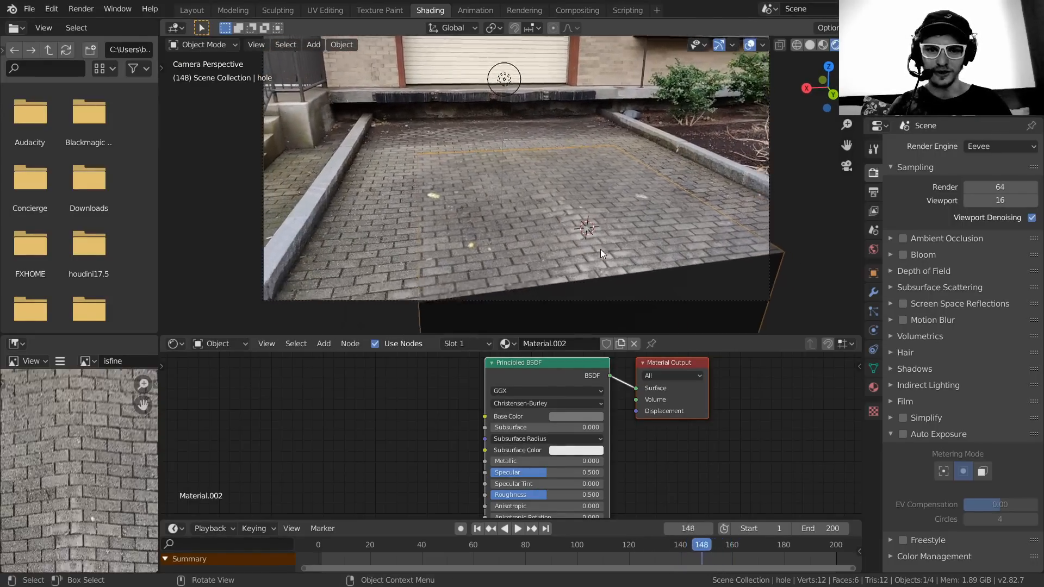
{"action": "scroll", "coordinate": [602, 226], "scroll_direction": "up", "scroll_amount": 1}
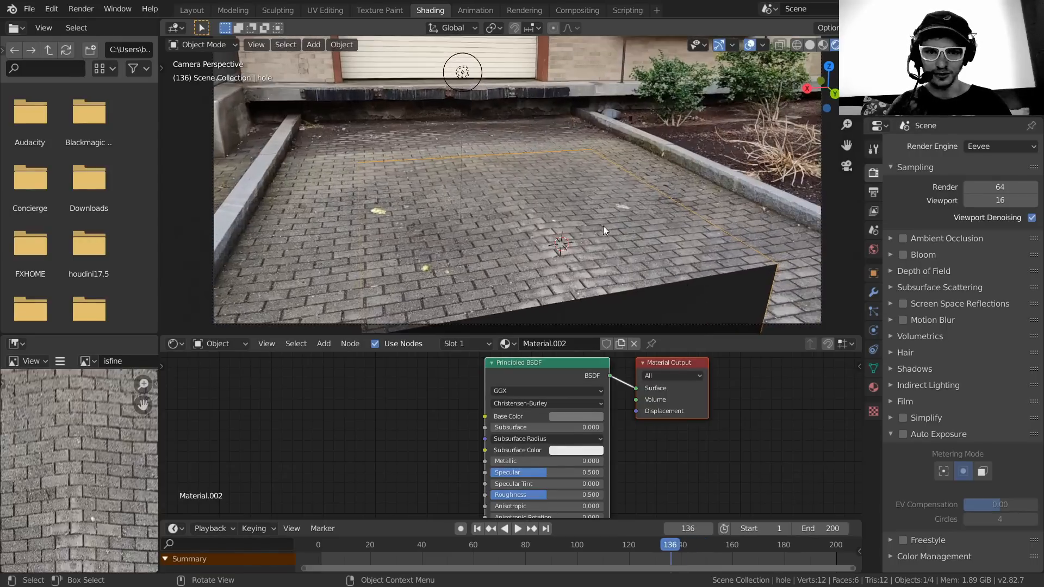
- Tilt the ground plane about the global X and Y axes to test how it uncovers the hole, and undo the rotation
{"action": "left_click", "coordinate": [587, 218]}
{"action": "key", "text": "r"}
{"action": "key", "text": "x"}
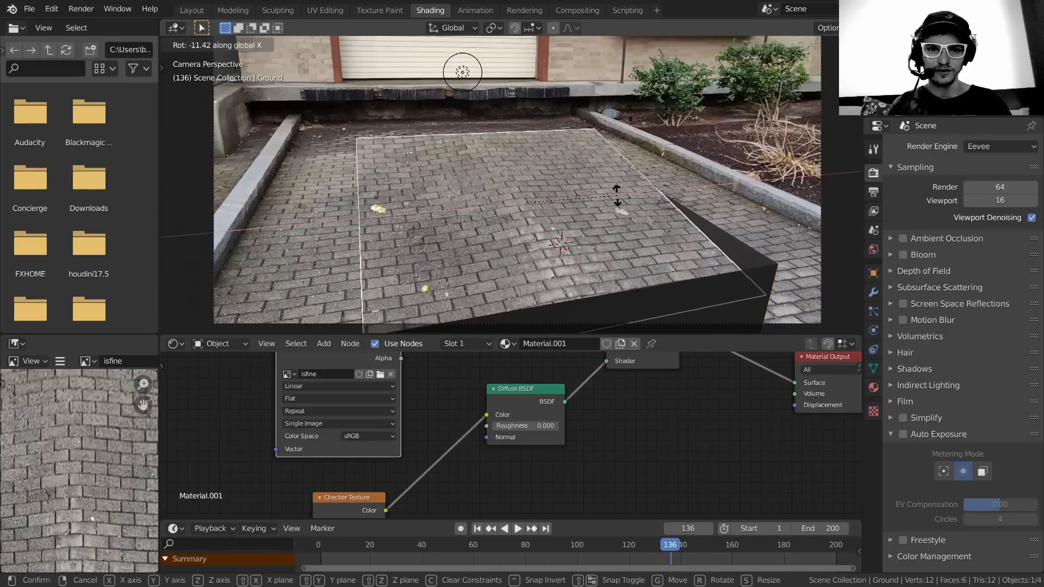
{"action": "key", "text": "y"}
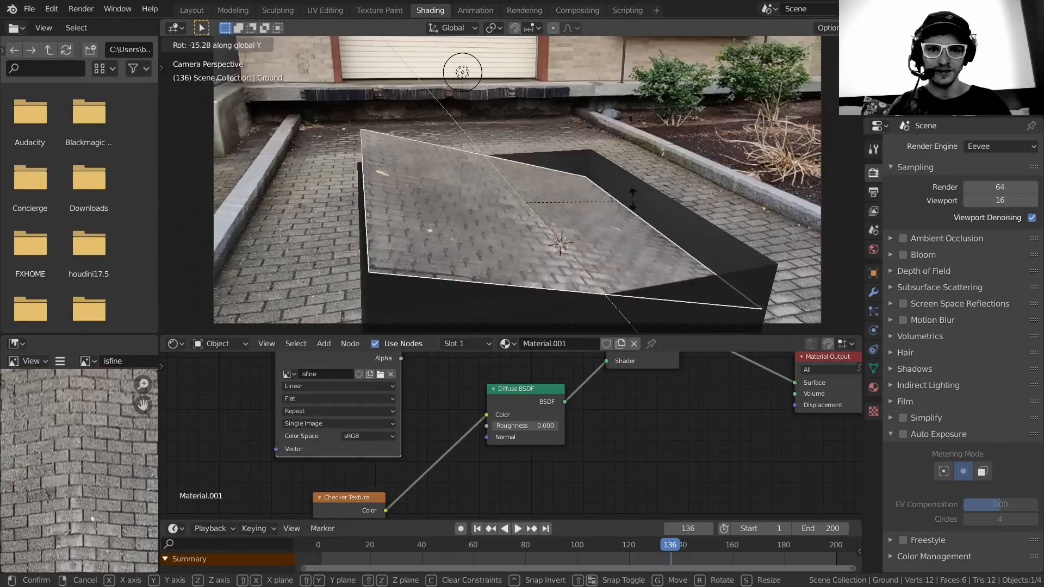
{"action": "left_click", "coordinate": [628, 236]}
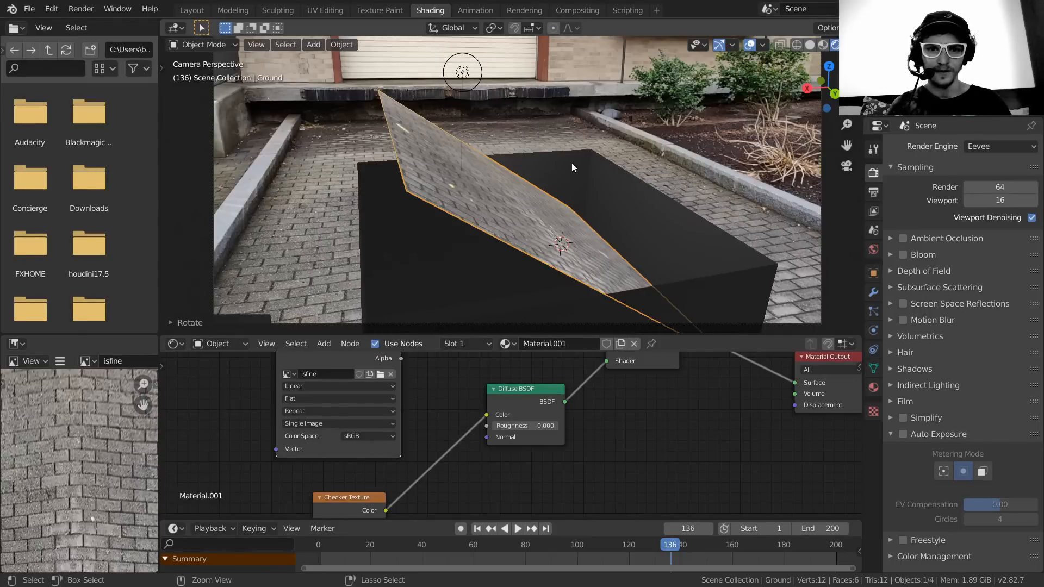
{"action": "key", "text": "ctrl+z"}
- Raise the point light, and set its power to 500 W and its radius to 1 m
{"action": "left_click", "coordinate": [463, 72]}
{"action": "left_click", "coordinate": [873, 330]}
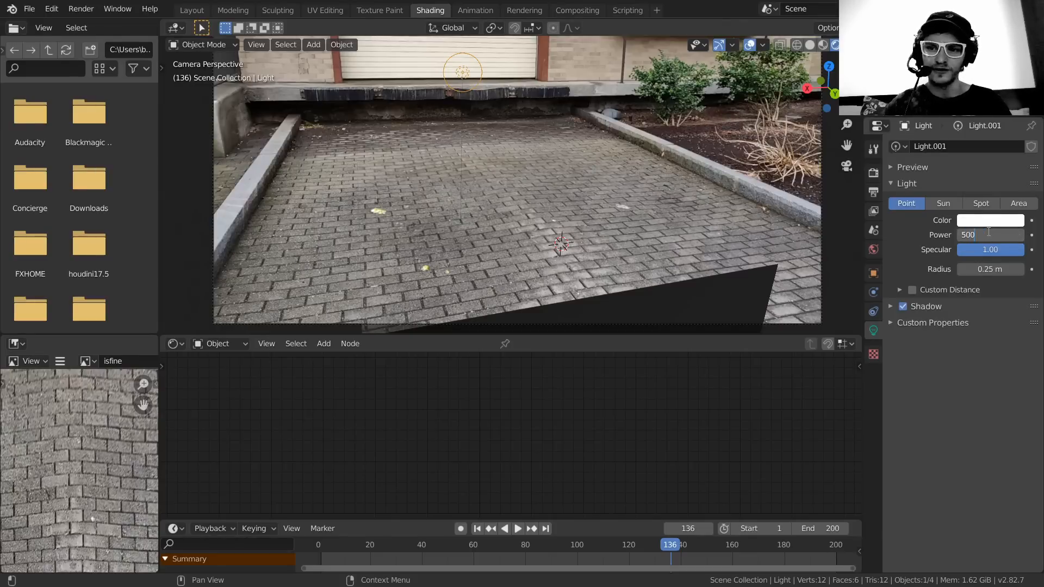
{"action": "key", "text": "g"}
{"action": "left_click", "coordinate": [502, 48]}
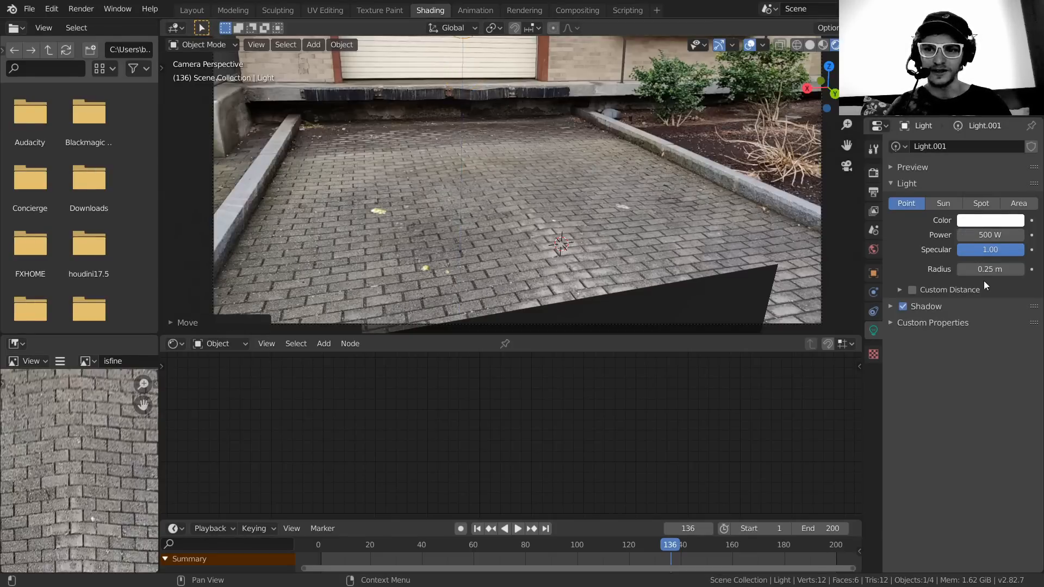
{"action": "left_click", "coordinate": [983, 269]}
{"action": "type", "text": "1"}
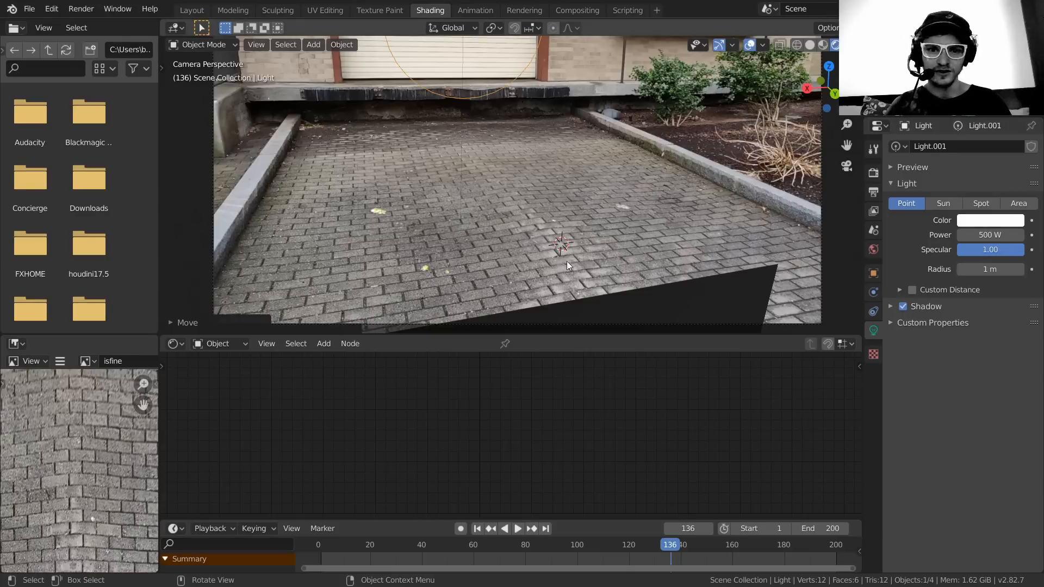
- Rotate the ground plane about the global Y axis to test the adjusted light on the hole, and undo the rotation
{"action": "left_click", "coordinate": [567, 261]}
{"action": "key", "text": "r"}
{"action": "key", "text": "y"}
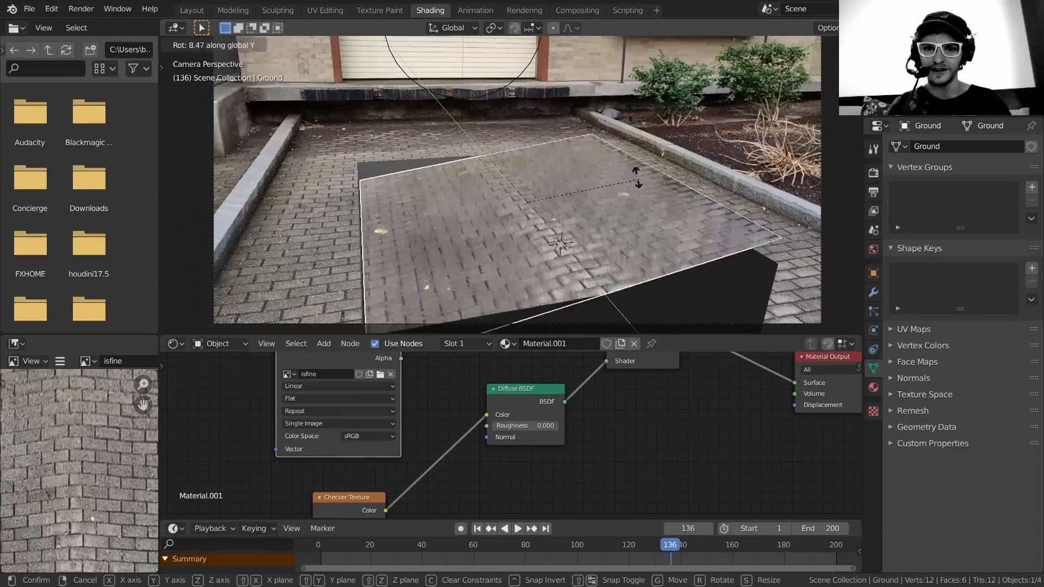
{"action": "left_click", "coordinate": [605, 134]}
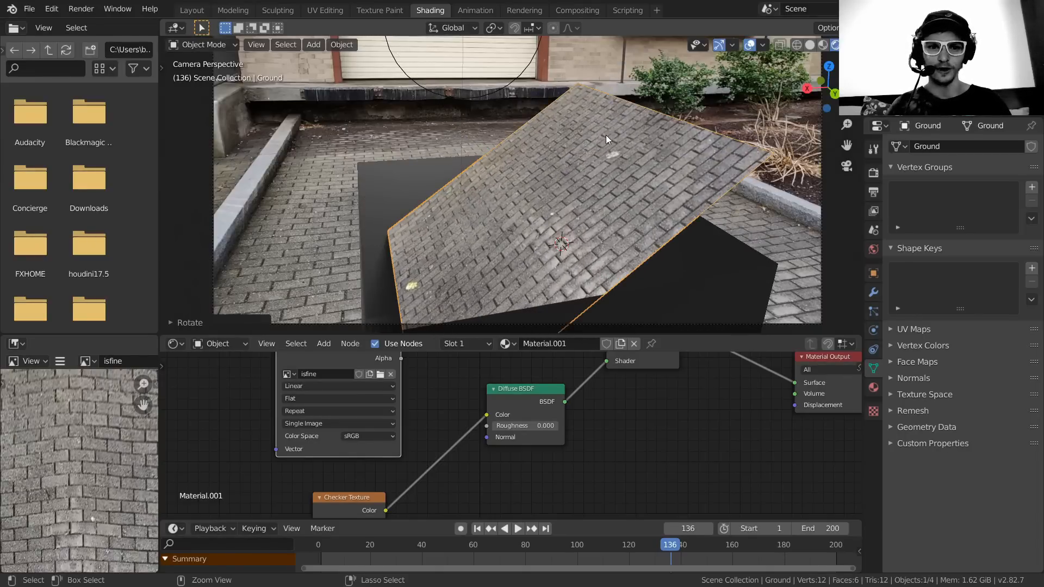
{"action": "key", "text": "ctrl+z"}
- Save the Blender file and render frame 148, and close the render window
{"action": "scroll", "coordinate": [641, 188], "scroll_direction": "down", "scroll_amount": 2}
{"action": "left_click", "coordinate": [671, 276]}
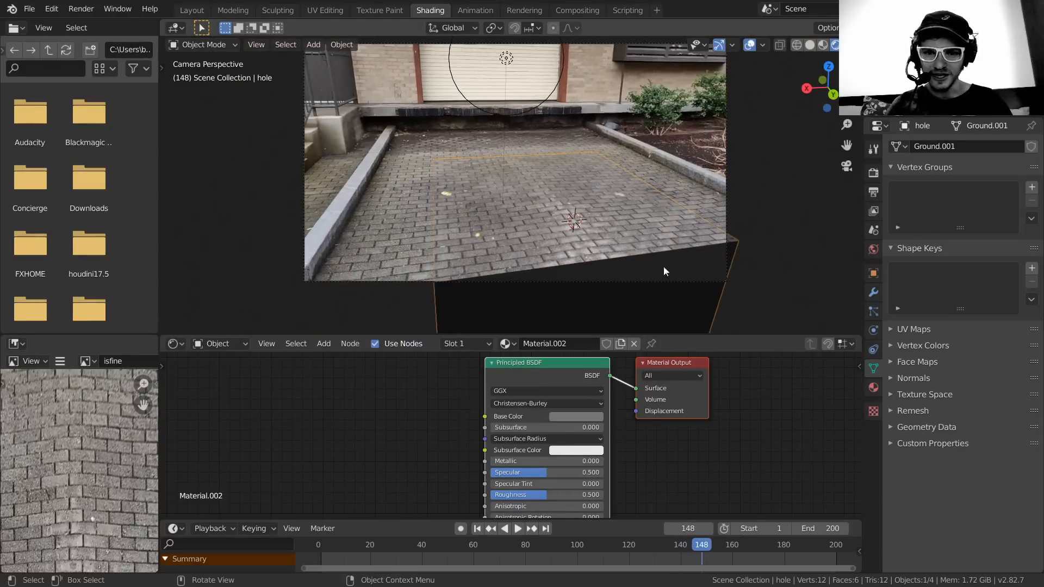
{"action": "key", "text": "ctrl+s"}
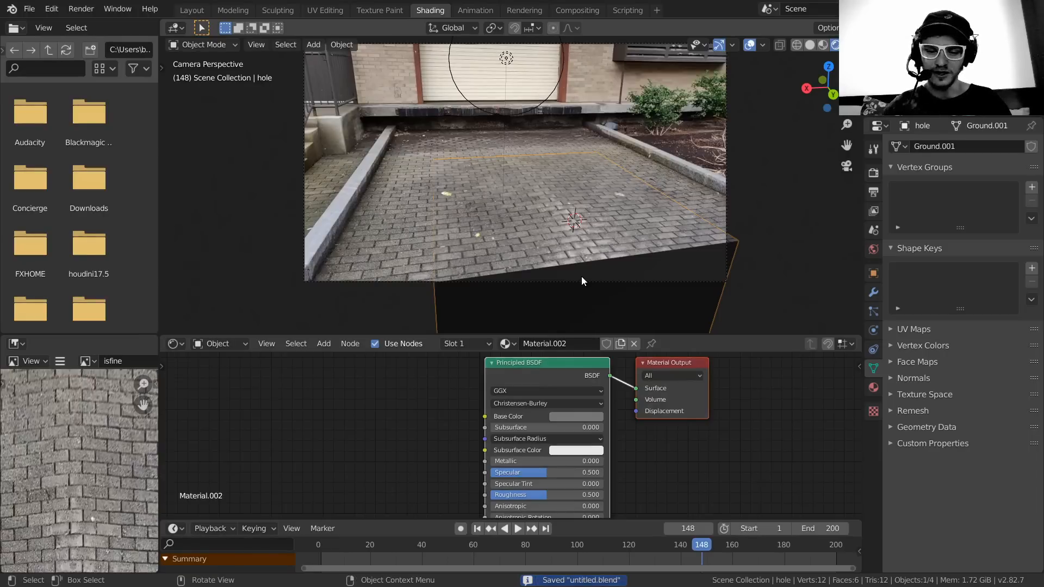
{"action": "key", "text": "F12"}
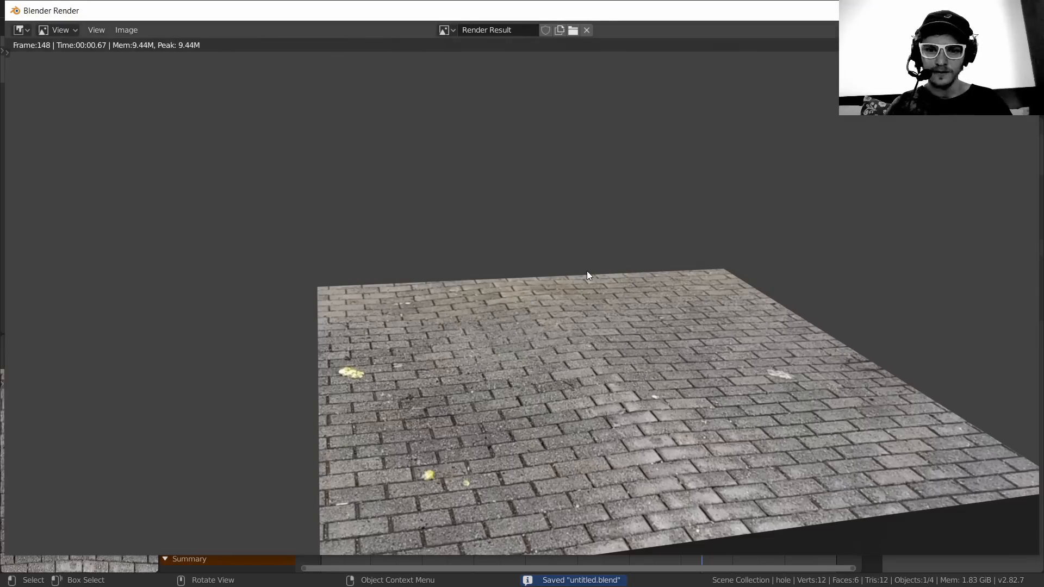
{"action": "key", "text": "Escape"}
- Check the Transparent option in the scene's Film render settings
{"action": "left_click", "coordinate": [884, 170]}
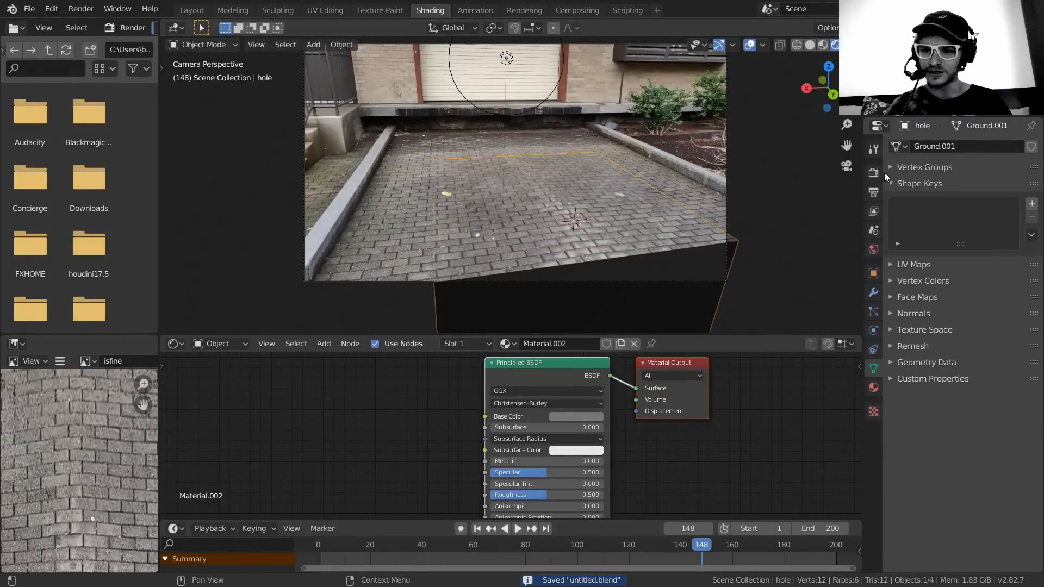
{"action": "left_click", "coordinate": [873, 173]}
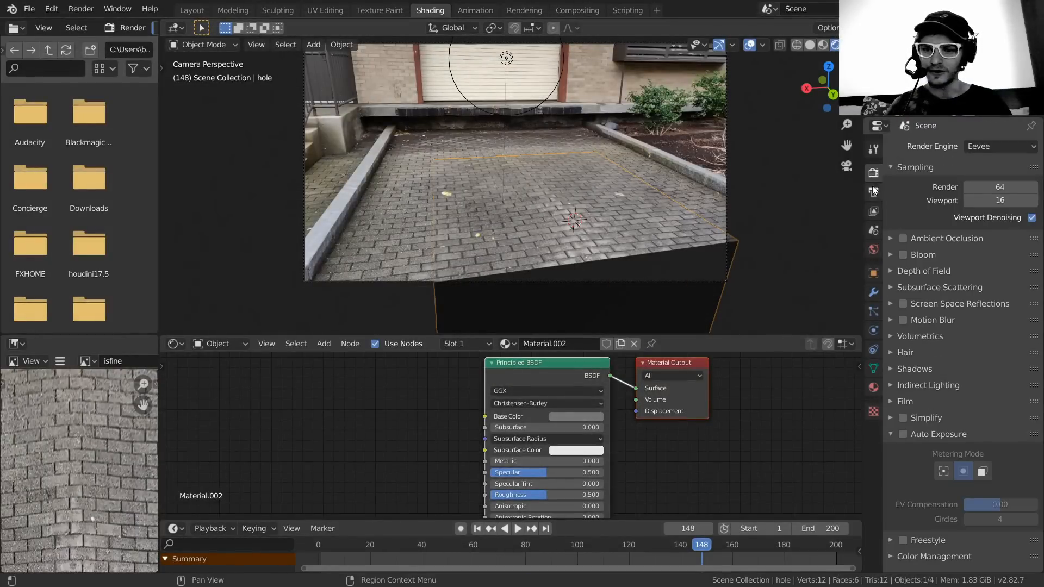
{"action": "left_click", "coordinate": [926, 404]}
{"action": "left_click", "coordinate": [1017, 436]}
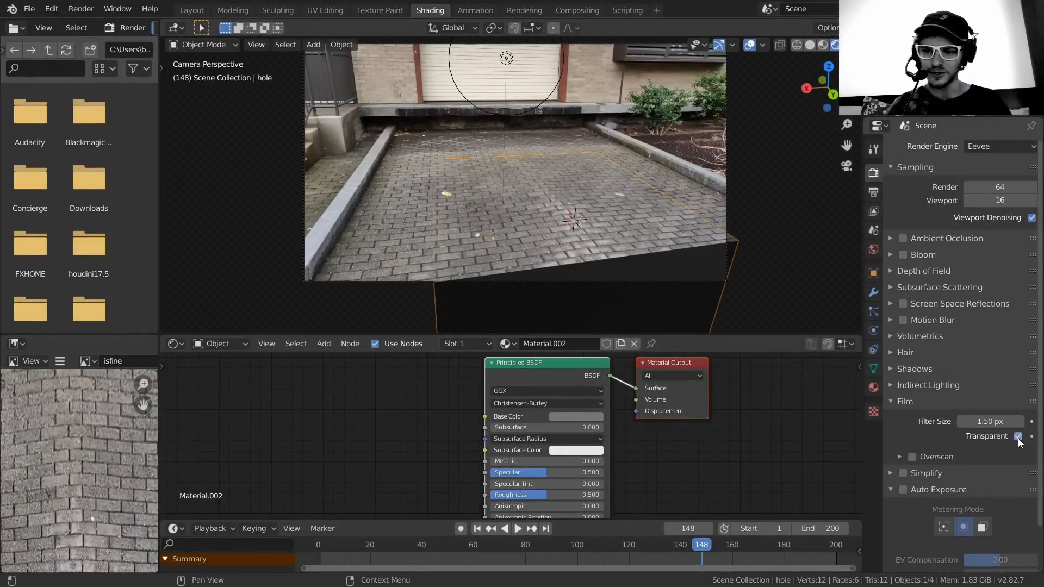
- View the composited render of frame 148 and examine the pavement's edge against the dark hole up close
{"action": "key", "text": "F12"}
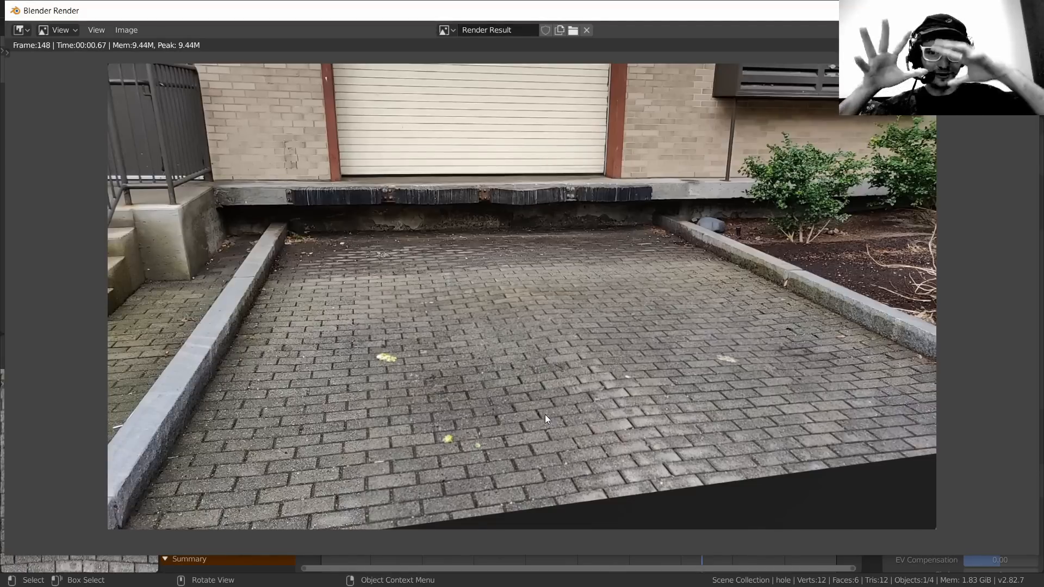
{"action": "scroll", "coordinate": [571, 351], "scroll_direction": "up", "scroll_amount": 4}
{"action": "scroll", "coordinate": [653, 354], "scroll_direction": "down", "scroll_amount": 2}
{"action": "middle_click_drag", "start_coordinate": [669, 352], "coordinate": [527, 214]}
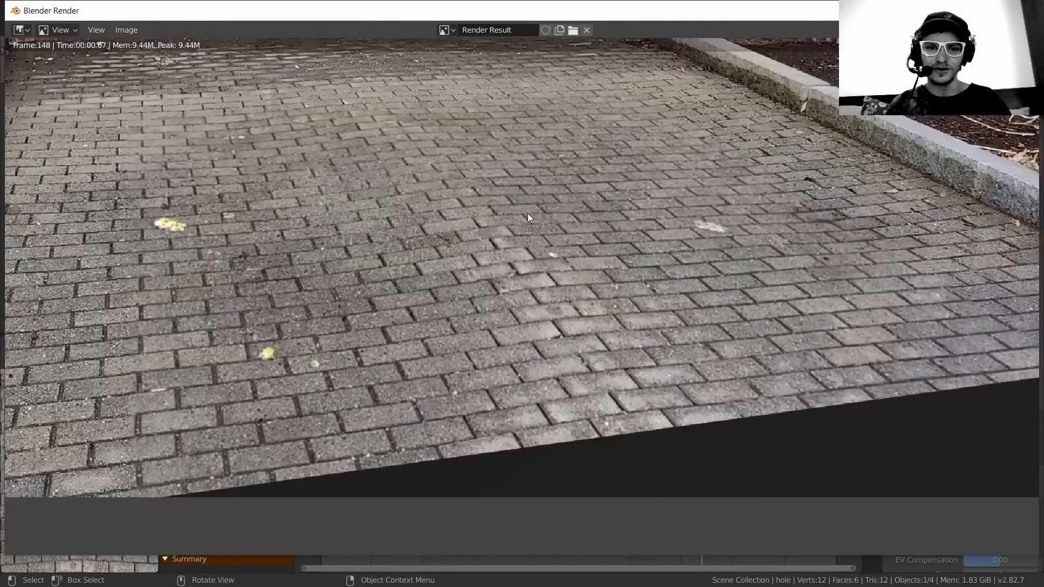
{"action": "middle_click_drag", "start_coordinate": [769, 502], "coordinate": [694, 397]}
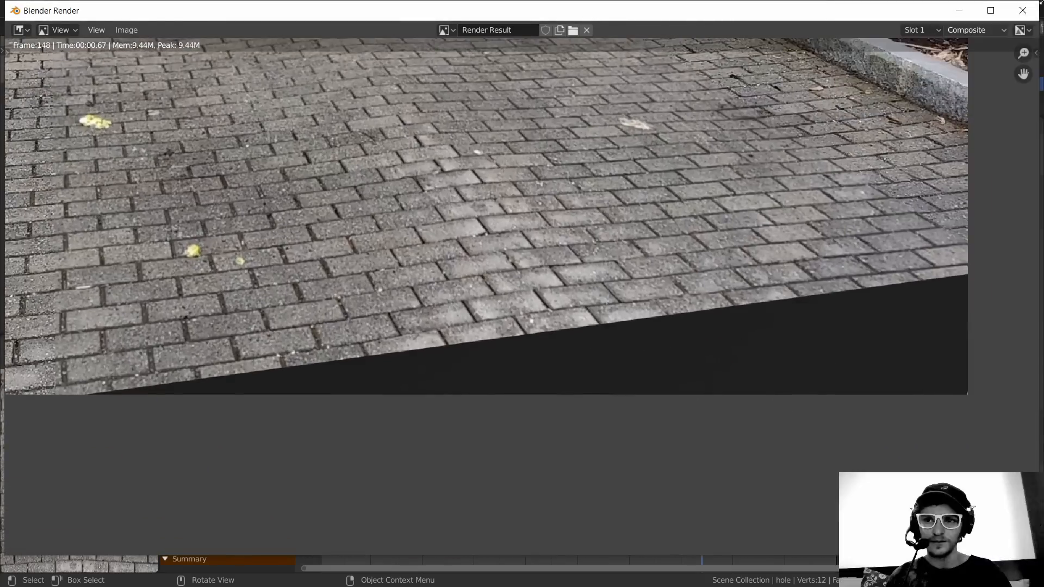
- Close the render window, inspect the hole box from outside the camera, and return to the camera view at frame 1
{"action": "left_click", "coordinate": [1022, 10]}
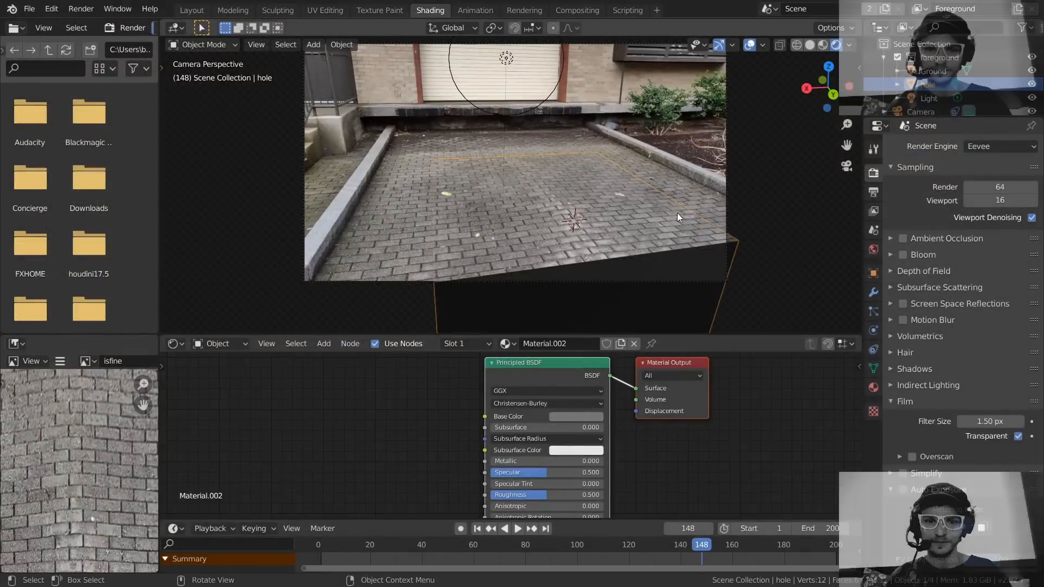
{"action": "mouse_move", "coordinate": [611, 250]}
{"action": "middle_mouse_down"}
{"action": "mouse_move", "coordinate": [644, 250]}
{"action": "mouse_move", "coordinate": [602, 244]}
{"action": "mouse_move", "coordinate": [609, 234]}
{"action": "middle_mouse_up"}
{"action": "middle_click_drag", "start_coordinate": [458, 265], "coordinate": [522, 201]}
{"action": "left_click", "coordinate": [844, 167]}
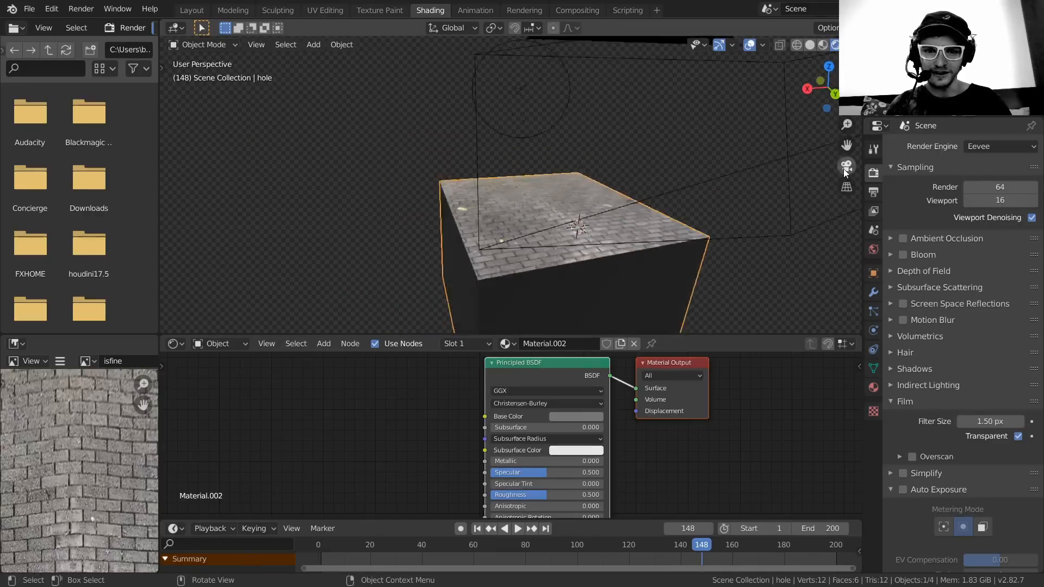
{"action": "key", "text": "shift+Left"}
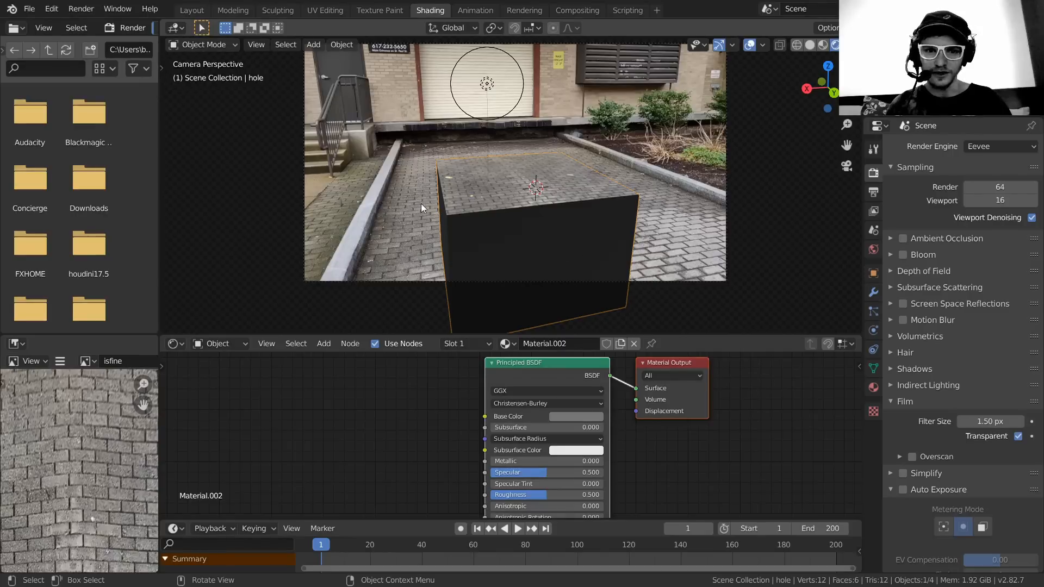
- Extrude the hole mesh's top edge on the camera side outward along the global Y axis
{"action": "key", "text": "Tab"}
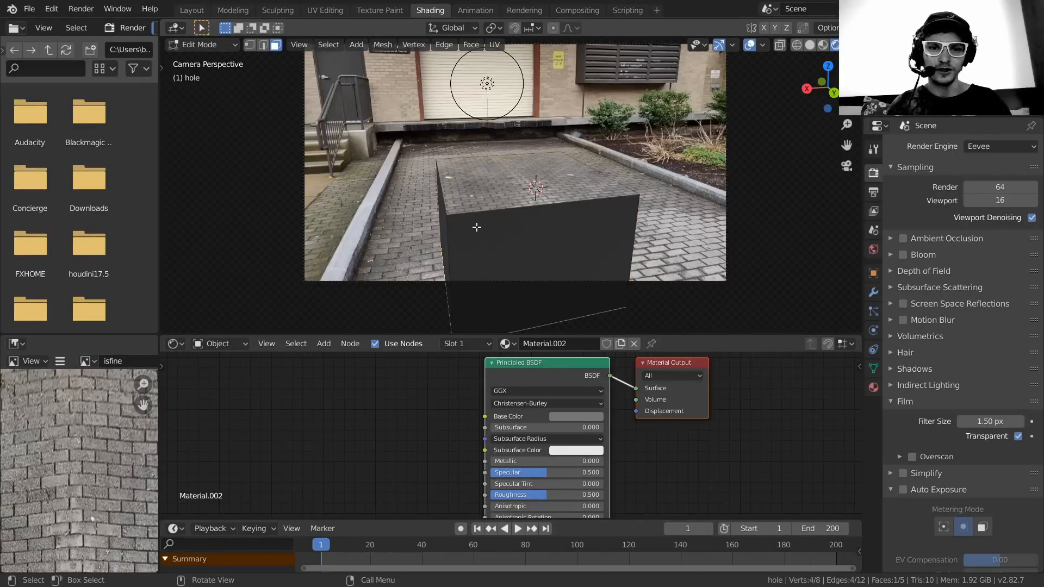
{"action": "middle_click_drag", "start_coordinate": [473, 224], "coordinate": [577, 240]}
{"action": "scroll", "coordinate": [578, 232], "scroll_direction": "down", "scroll_amount": 2}
{"action": "key", "text": "e"}
{"action": "key", "text": "x"}
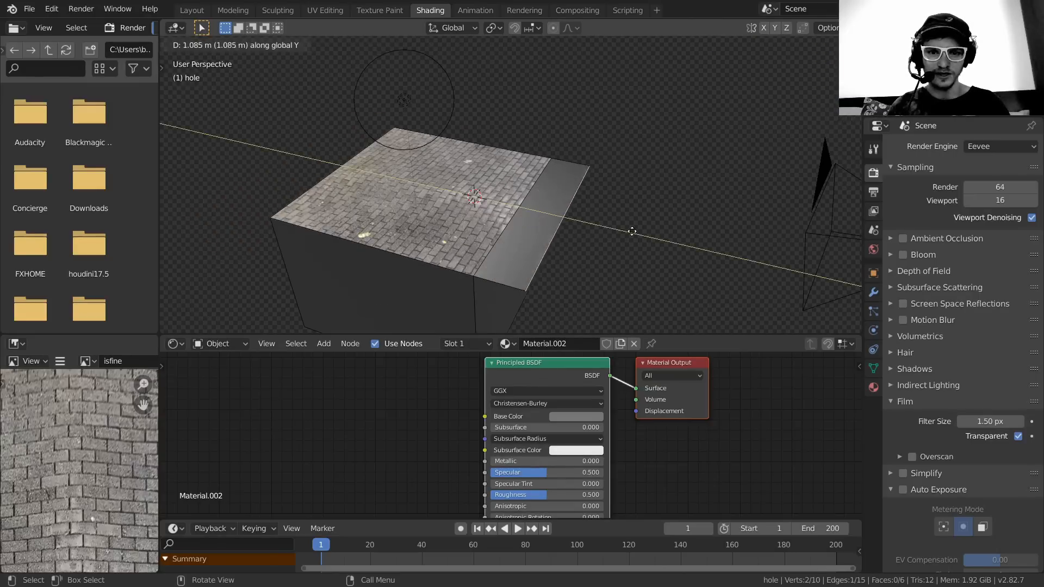
{"action": "left_click", "coordinate": [780, 247]}
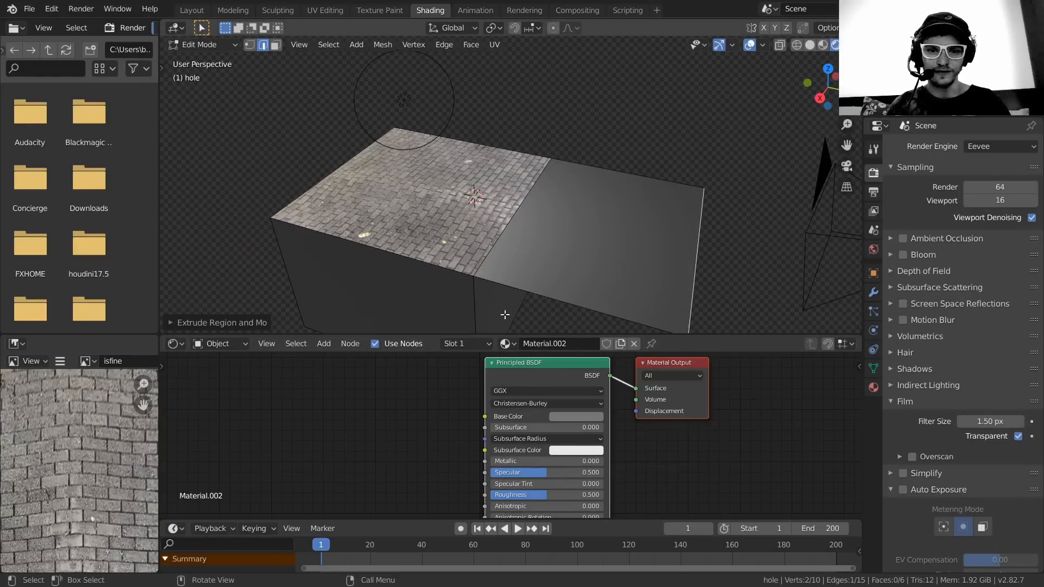
- Extrude the hole's long side edge, including the new face's edge, outward along the global X axis
{"action": "middle_click_drag", "start_coordinate": [505, 315], "coordinate": [509, 241]}
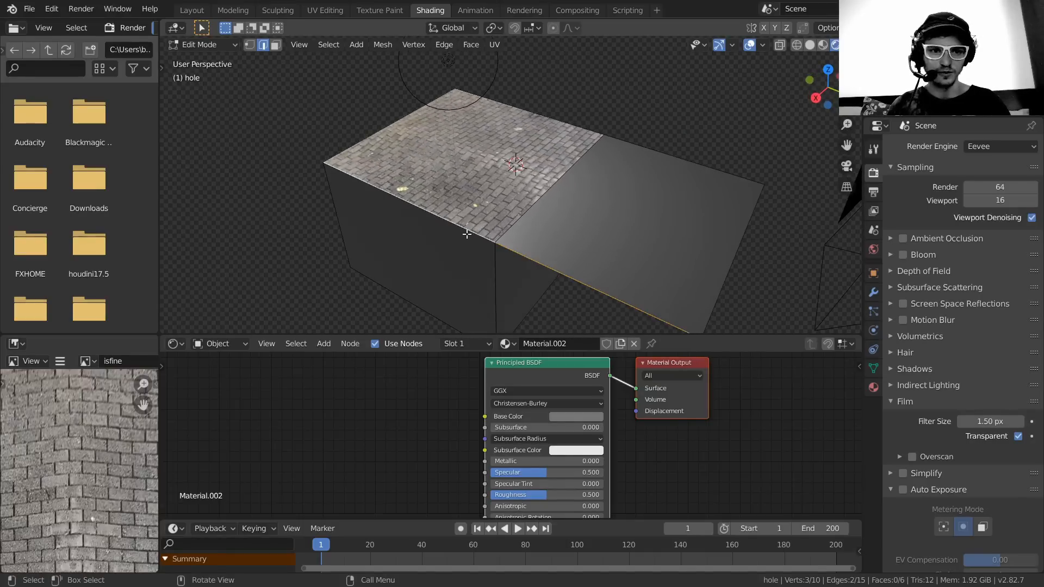
{"action": "key", "text": "e"}
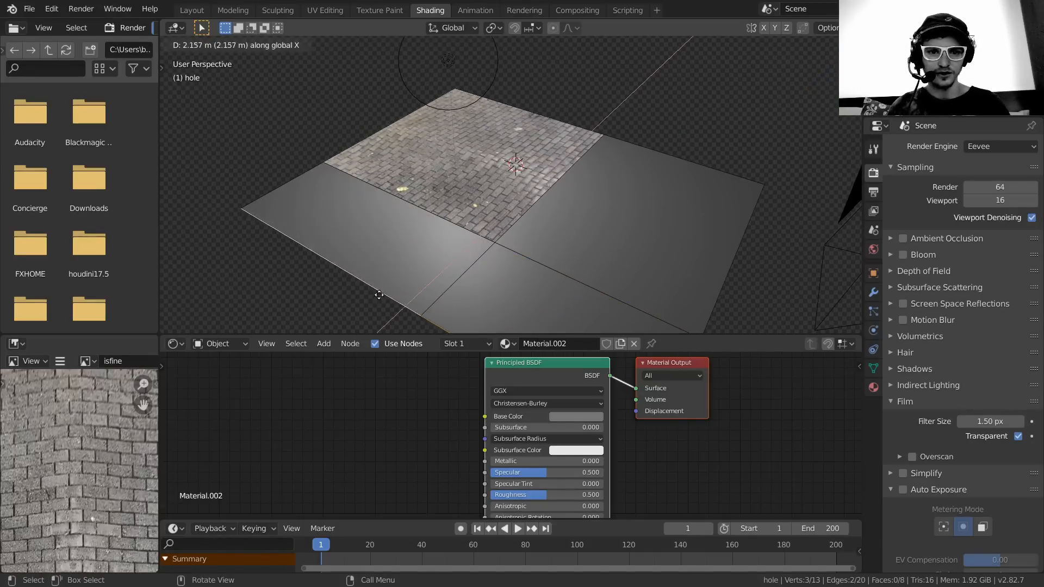
{"action": "left_click", "coordinate": [361, 294]}
- Examine the extruded faces individually and play the animation through the camera to check how they cover the box's outer walls
{"action": "key", "text": "3"}
{"action": "left_click", "coordinate": [543, 288]}
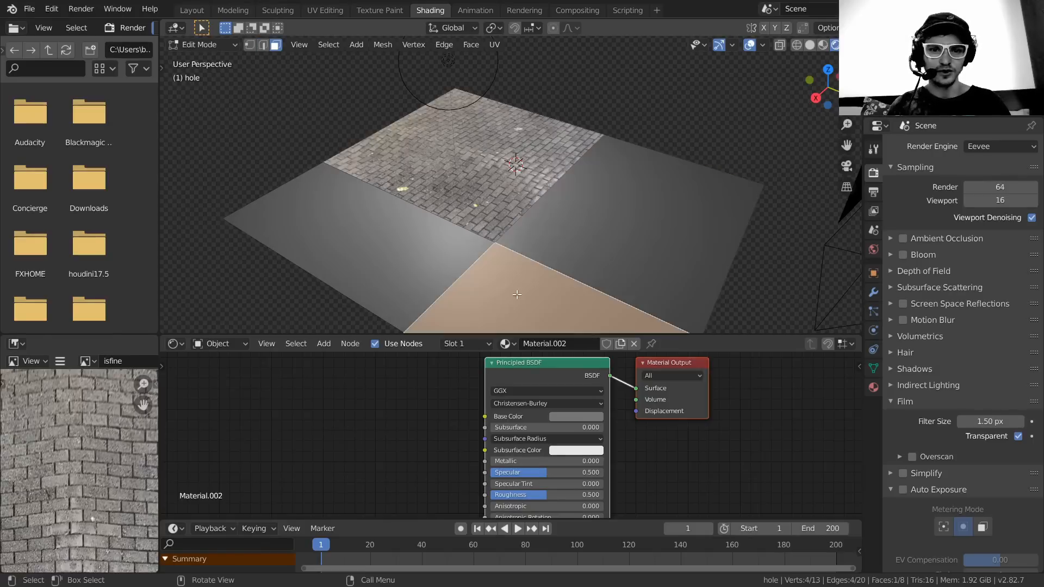
{"action": "left_click", "coordinate": [423, 239]}
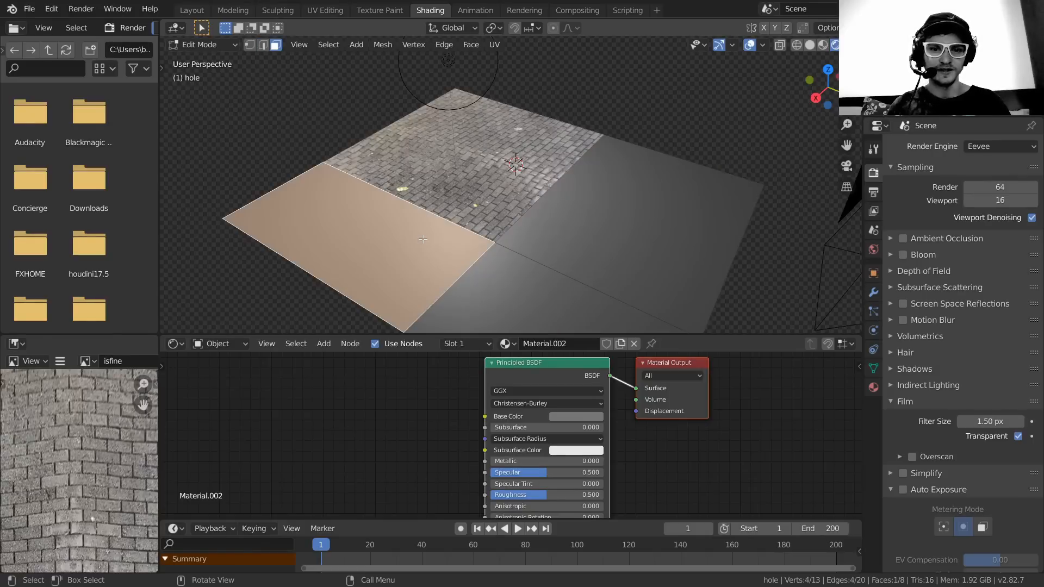
{"action": "left_click", "coordinate": [846, 167]}
{"action": "left_click", "coordinate": [549, 251]}
{"action": "left_click", "coordinate": [406, 206]}
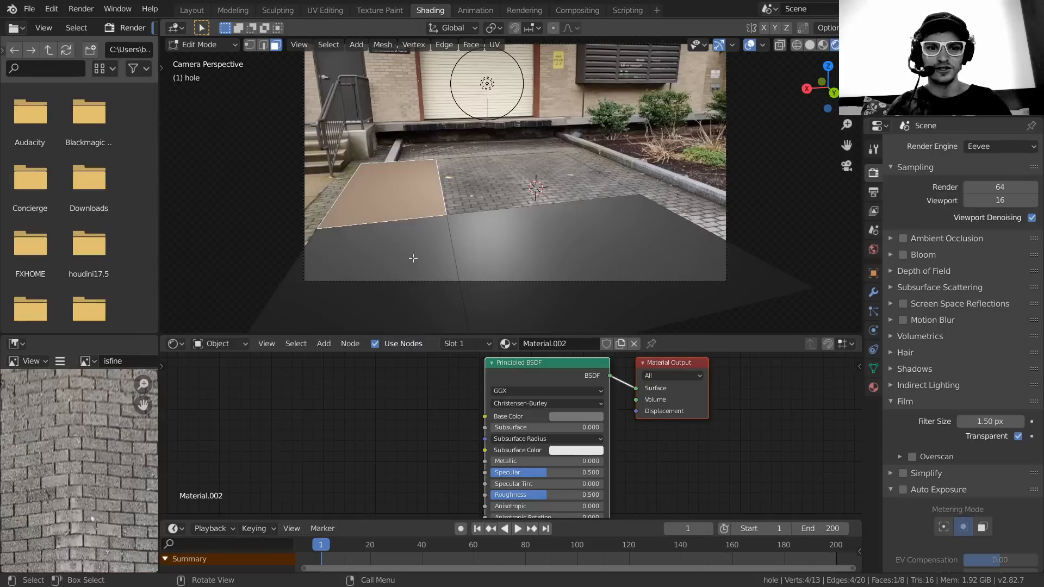
{"action": "key", "text": "space"}
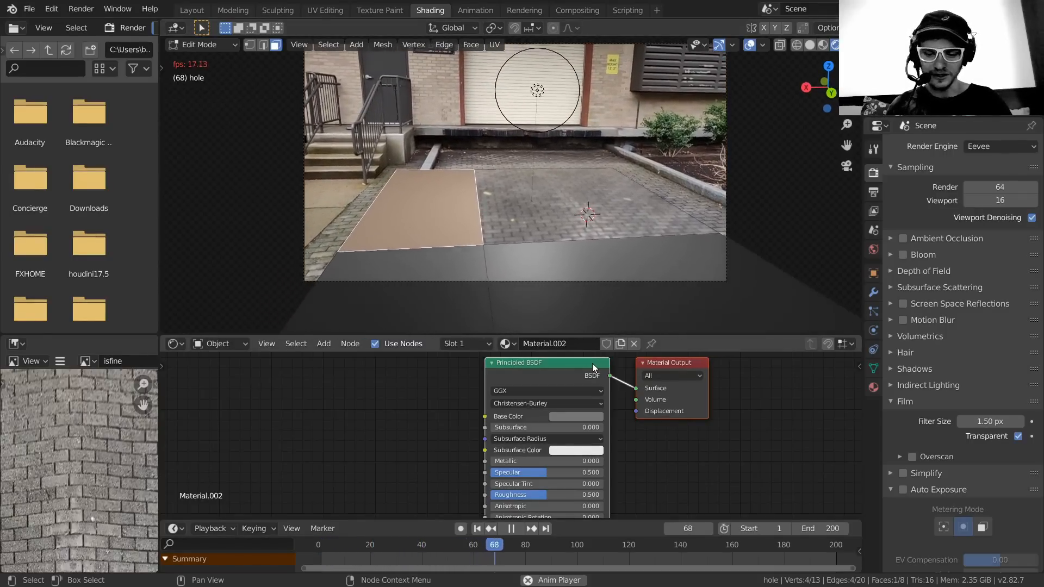
{"action": "key", "text": "Escape"}
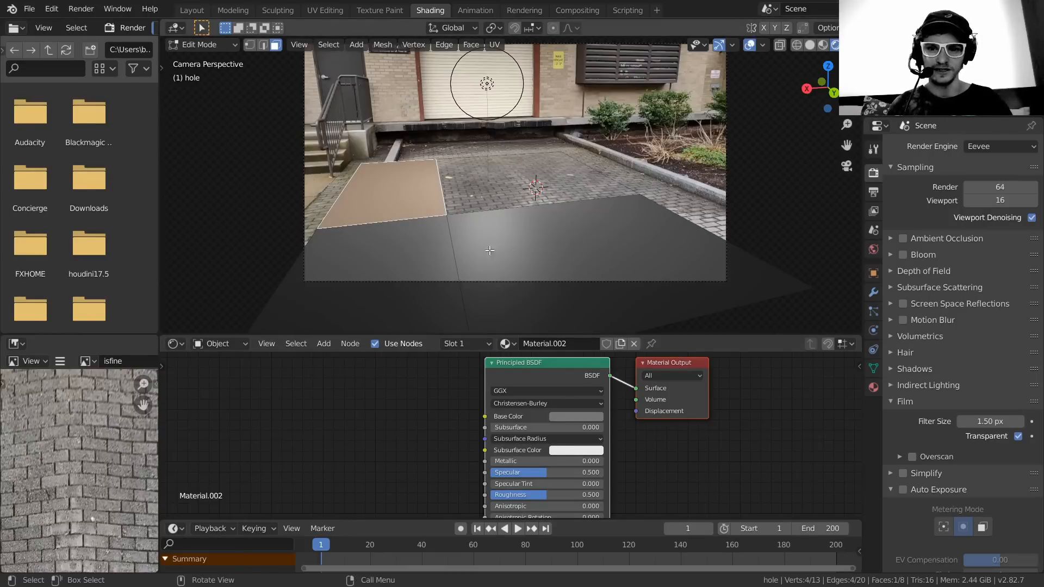
- Add a second material slot to the hole object with a new material named holdout
{"action": "key", "text": "Tab"}
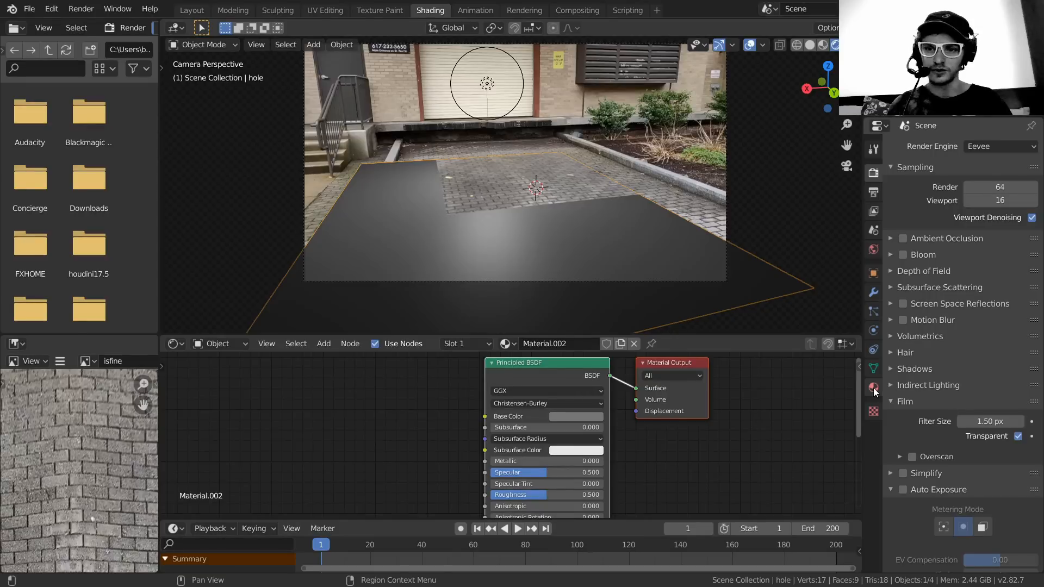
{"action": "left_click", "coordinate": [874, 389]}
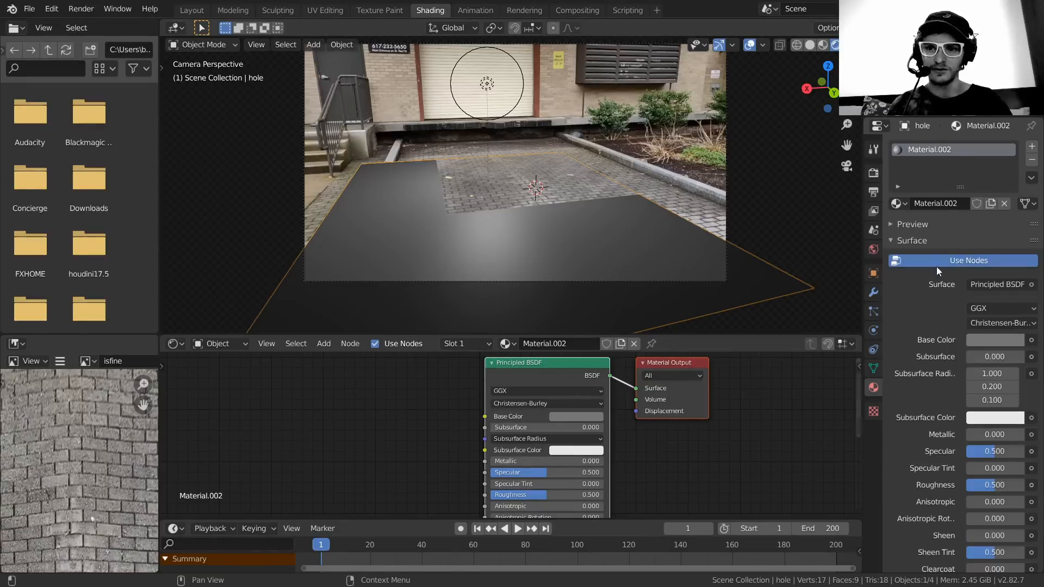
{"action": "left_click", "coordinate": [1032, 147]}
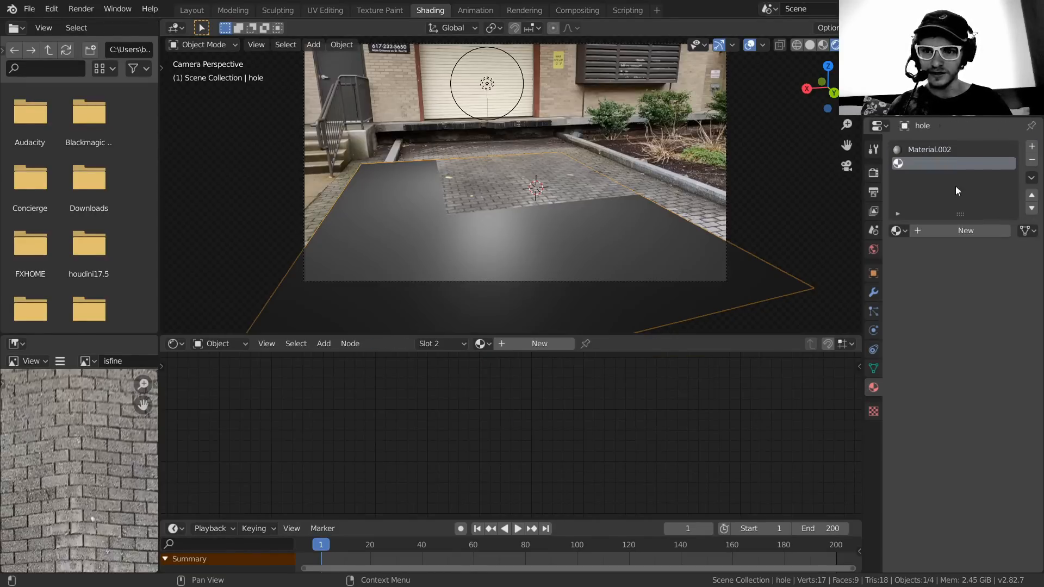
{"action": "left_click", "coordinate": [930, 235]}
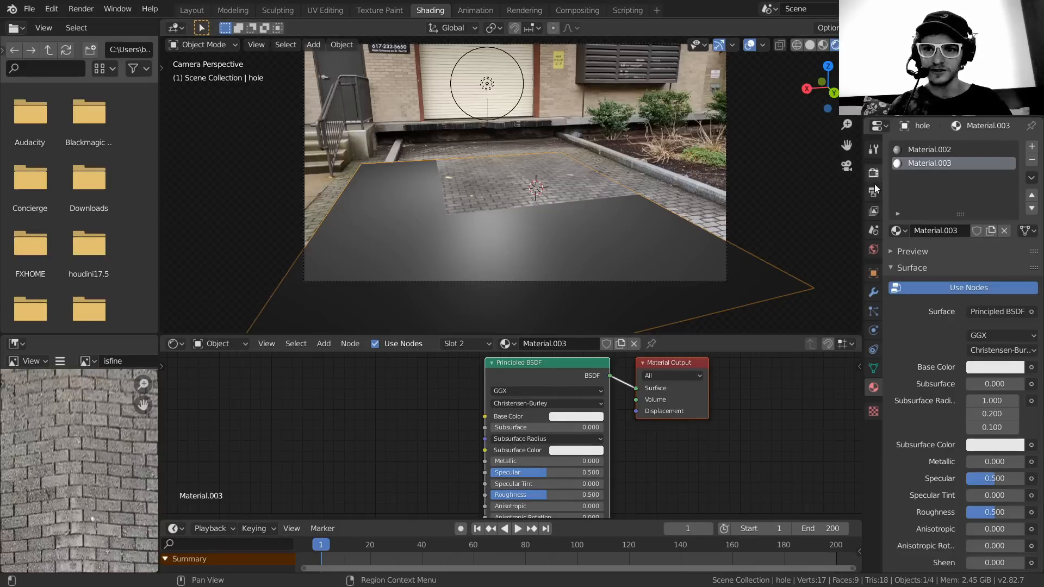
{"action": "type", "text": "ho"}
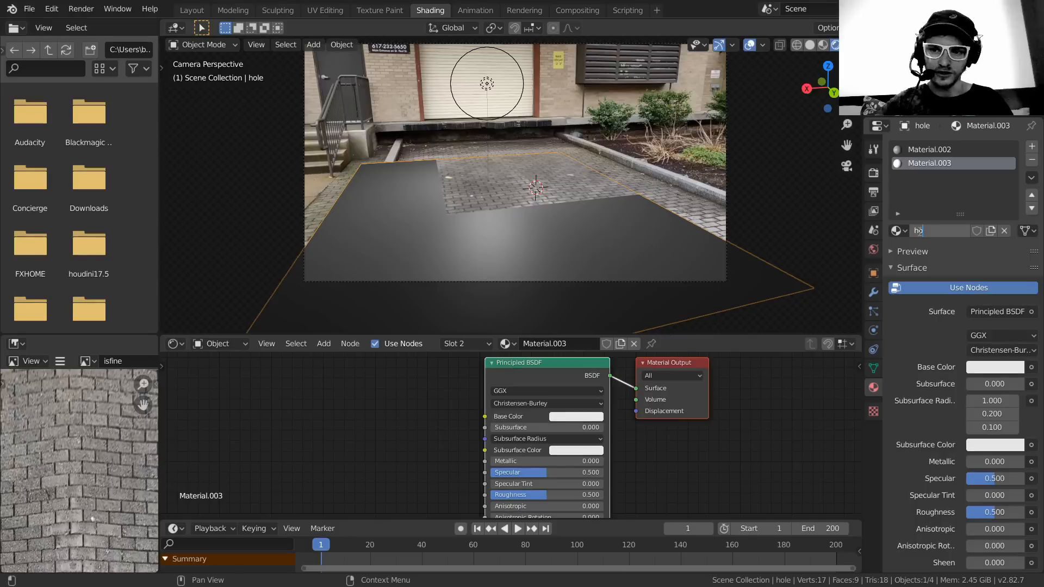
{"action": "type", "text": "ldout"}
{"action": "key", "text": "Return"}
- Replace the holdout material's Principled BSDF with a Holdout shader connected to the Material Output's Surface
{"action": "middle_click_drag", "start_coordinate": [441, 408], "coordinate": [436, 439]}
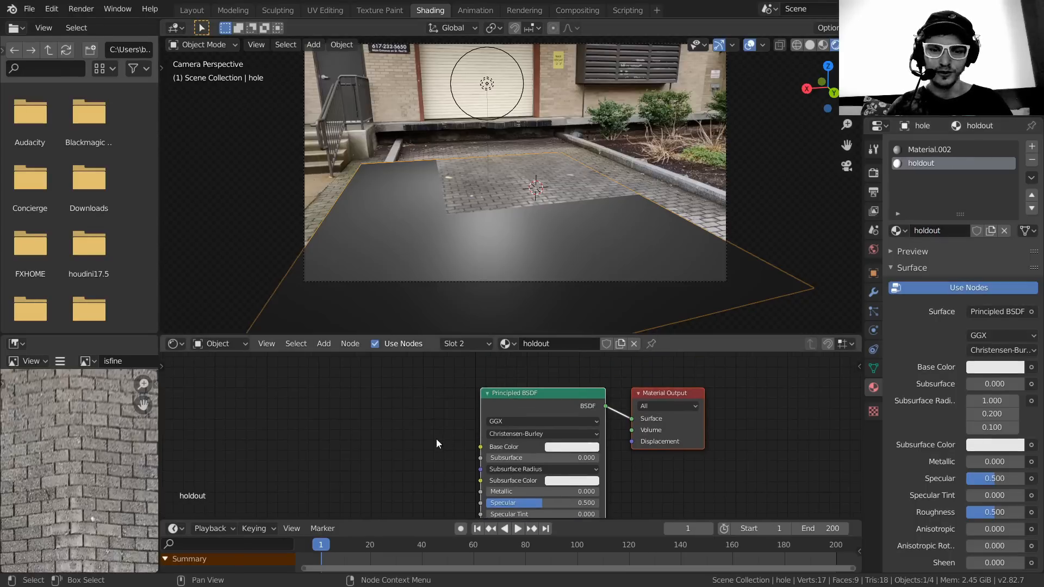
{"action": "key", "text": "x"}
{"action": "key", "text": "shift+a"}
{"action": "left_click", "coordinate": [537, 372]}
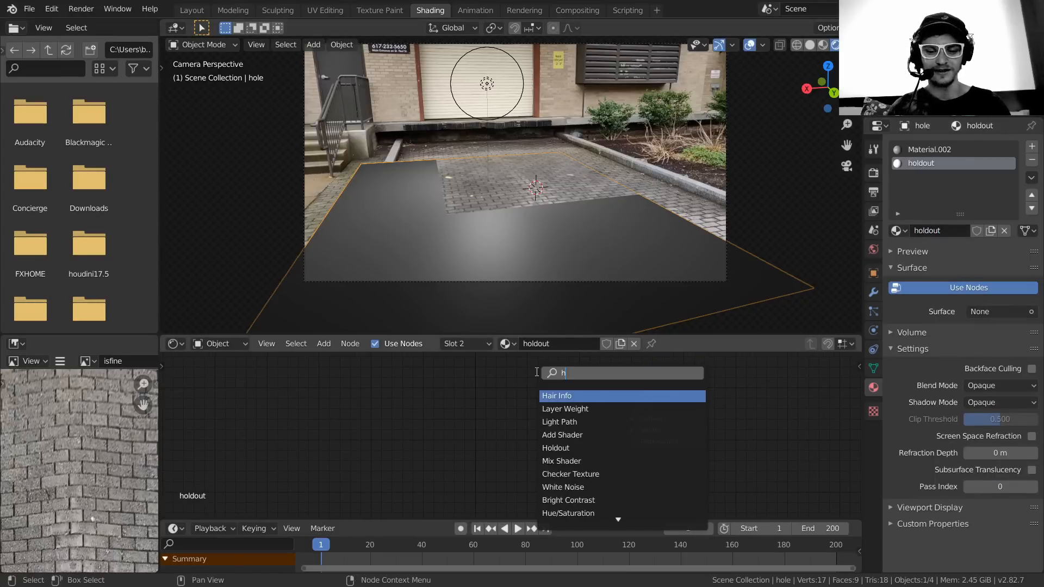
{"action": "type", "text": "hold"}
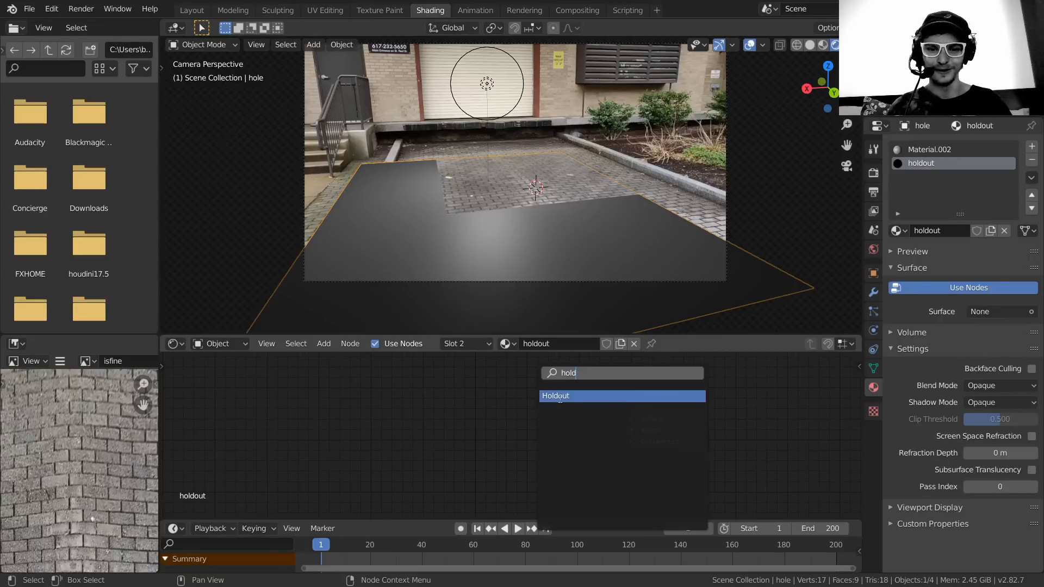
{"action": "left_click", "coordinate": [560, 397]}
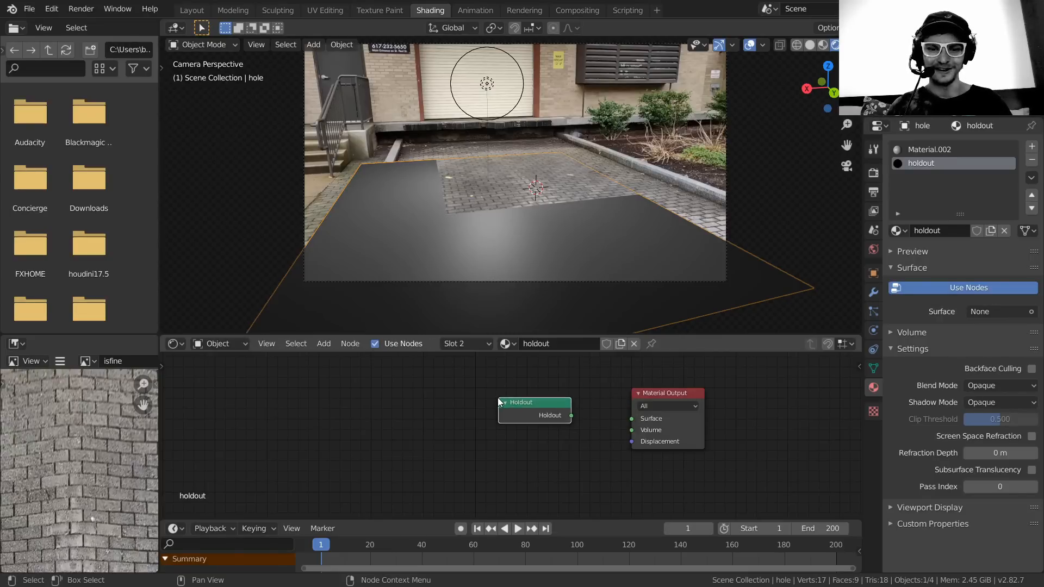
{"action": "left_click", "coordinate": [544, 402]}
{"action": "left_click_drag", "start_coordinate": [593, 409], "coordinate": [670, 402]}
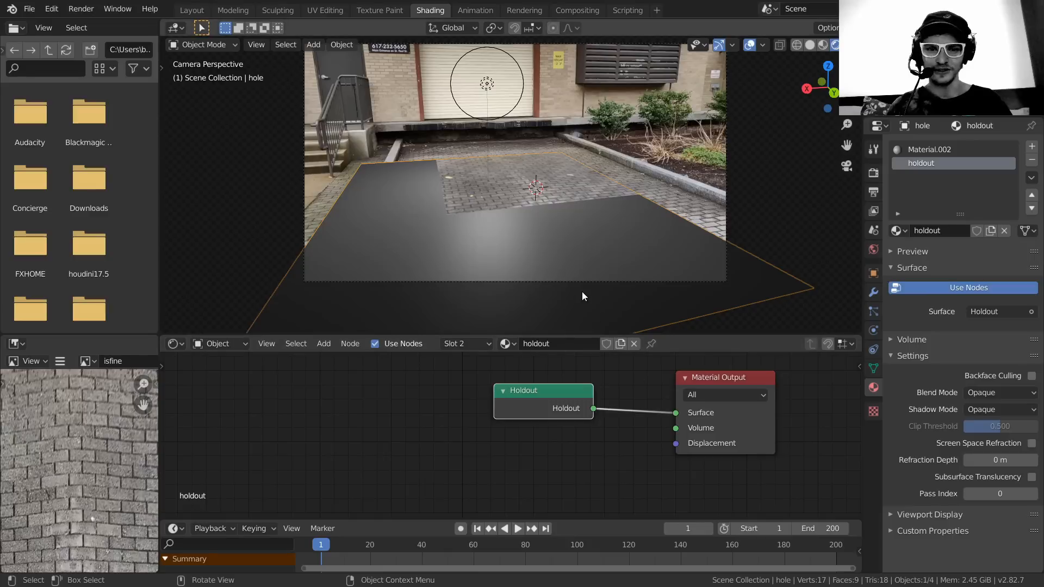
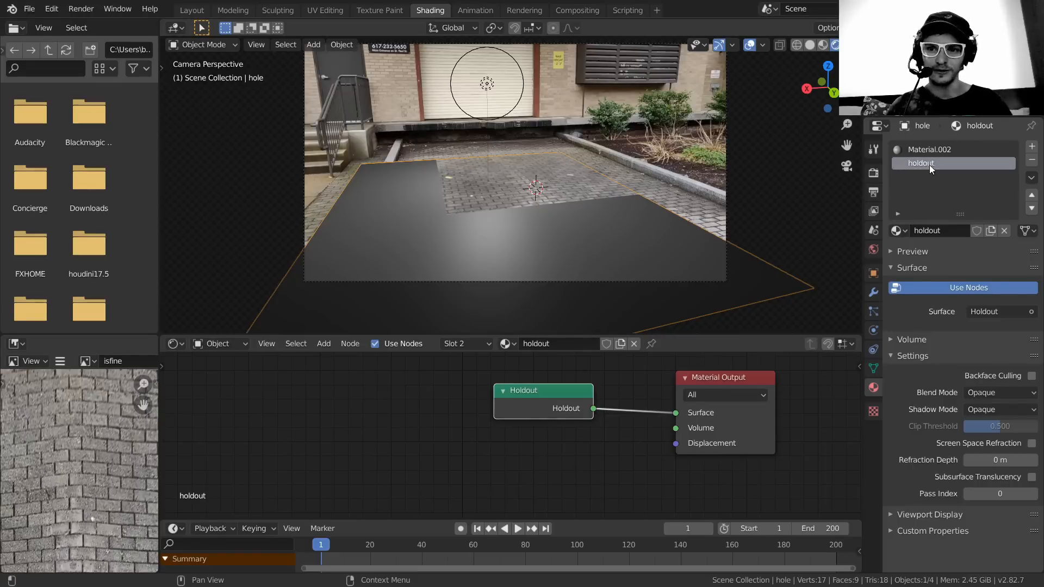
- Assign the holdout material to the three extruded faces around the hole and return to Object Mode
{"action": "key", "text": "Tab"}
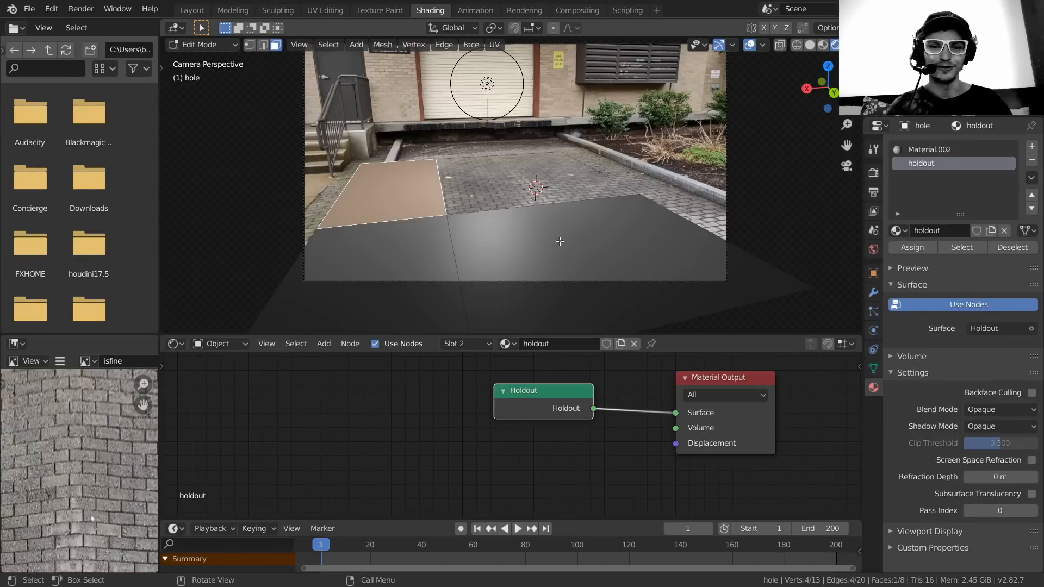
{"action": "left_click", "coordinate": [560, 241]}
{"action": "left_click", "coordinate": [417, 269], "text": "shift"}
{"action": "left_click", "coordinate": [396, 206], "text": "shift"}
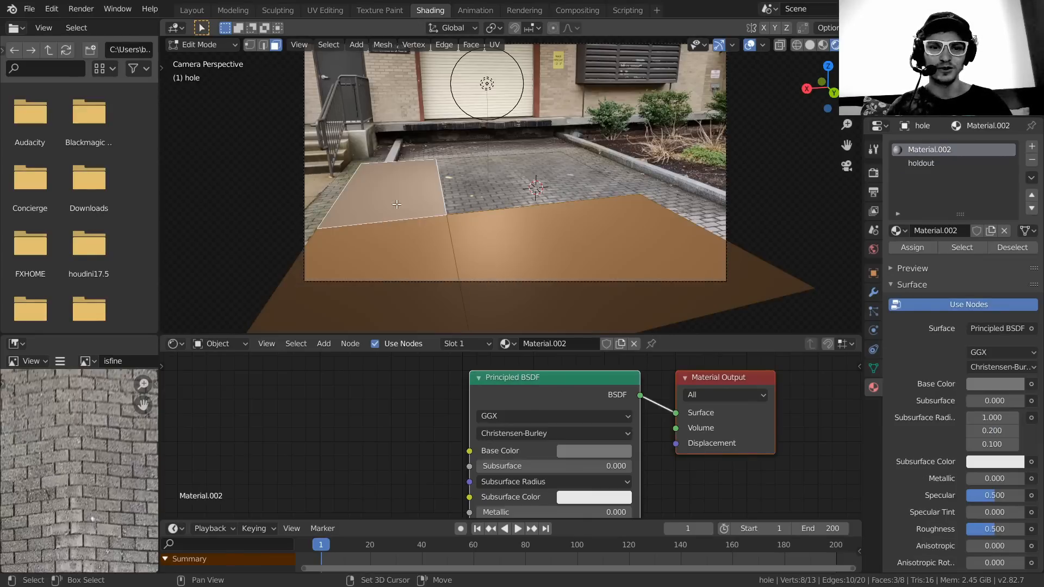
{"action": "left_click", "coordinate": [922, 161]}
{"action": "left_click", "coordinate": [925, 247]}
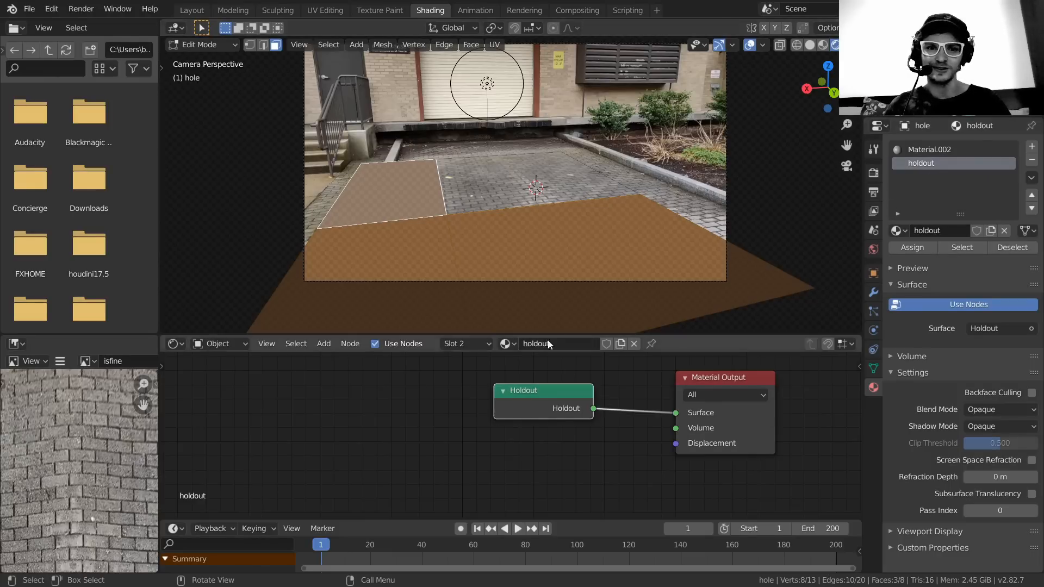
{"action": "key", "text": "Tab"}
- Play the animation up to frame 93, render that frame to check the holdout in the composite, and close the render window
{"action": "key", "text": "space"}
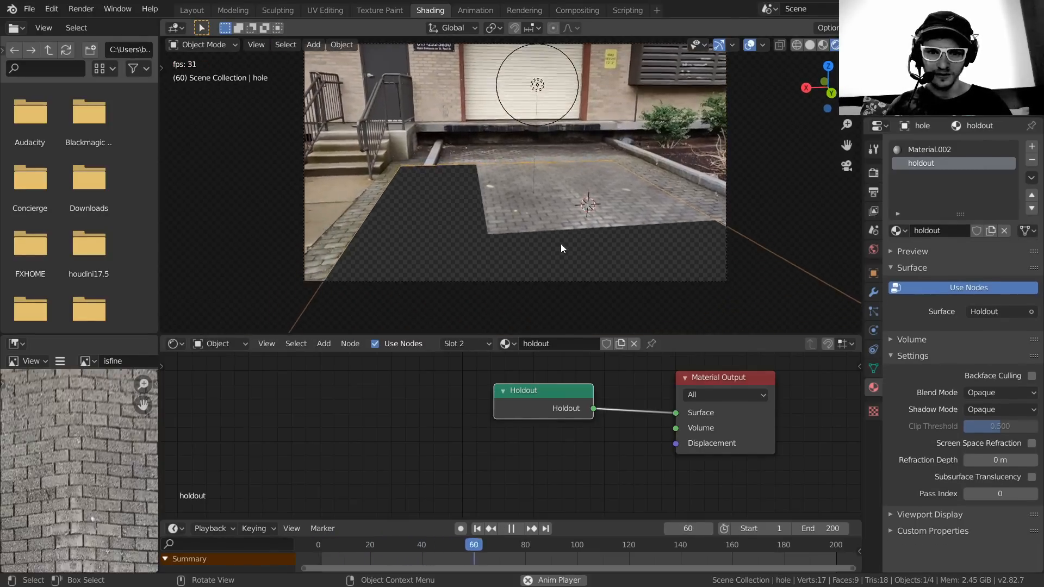
{"action": "key", "text": "space"}
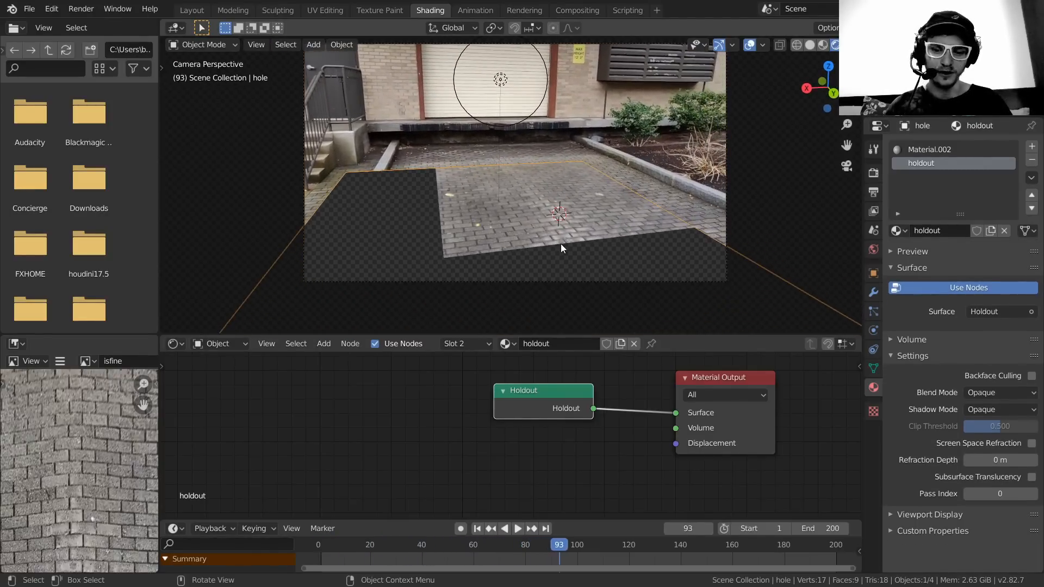
{"action": "key", "text": "F12"}
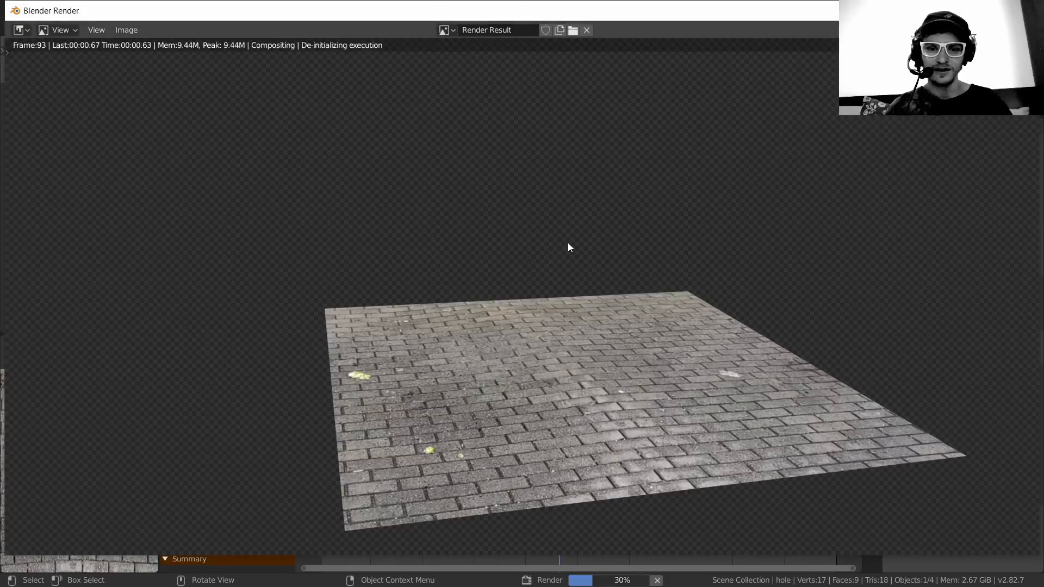
{"action": "scroll", "coordinate": [438, 370], "scroll_direction": "down", "scroll_amount": 2}
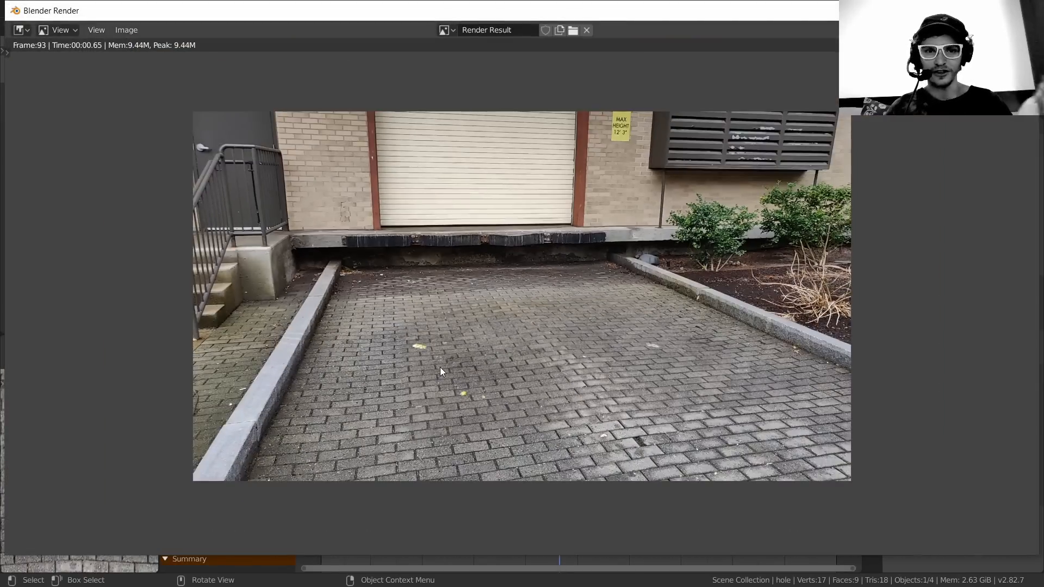
{"action": "key", "text": "Escape"}
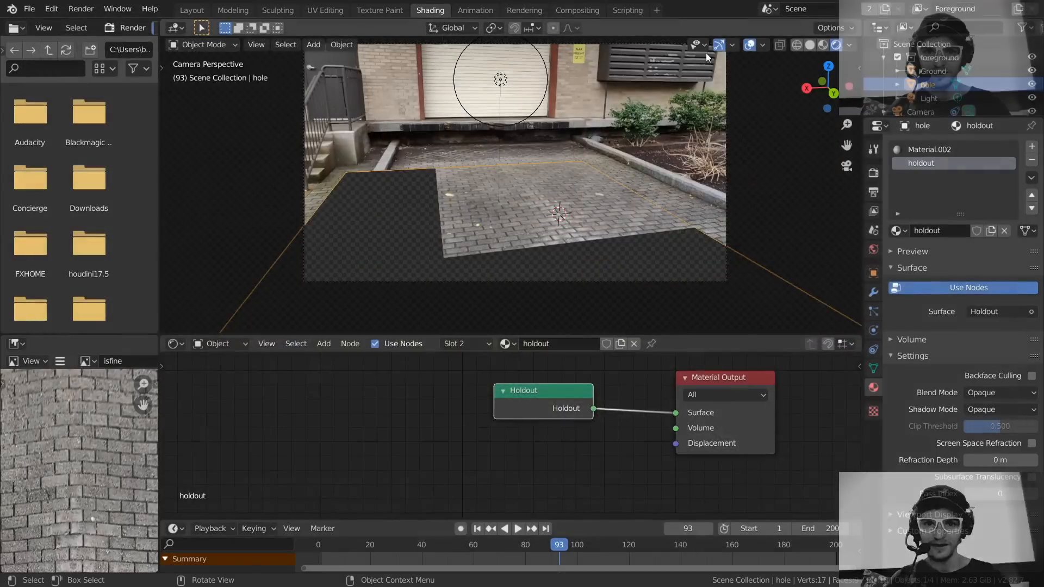
- In the Compositing workspace, move the Foreground Render Layers node farther left, clear of the Movie Clip column
{"action": "left_click", "coordinate": [572, 14]}
{"action": "scroll", "coordinate": [359, 196], "scroll_direction": "down", "scroll_amount": 3}
{"action": "scroll", "coordinate": [357, 201], "scroll_direction": "up", "scroll_amount": 6}
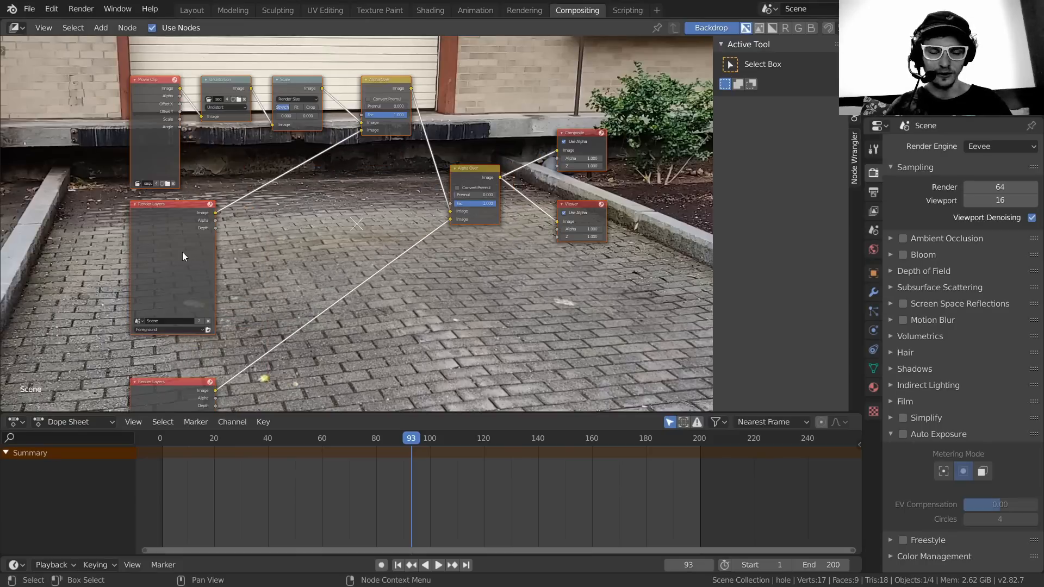
{"action": "middle_click_drag", "start_coordinate": [256, 254], "coordinate": [456, 297]}
{"action": "scroll", "coordinate": [318, 321], "scroll_direction": "up", "scroll_amount": 5}
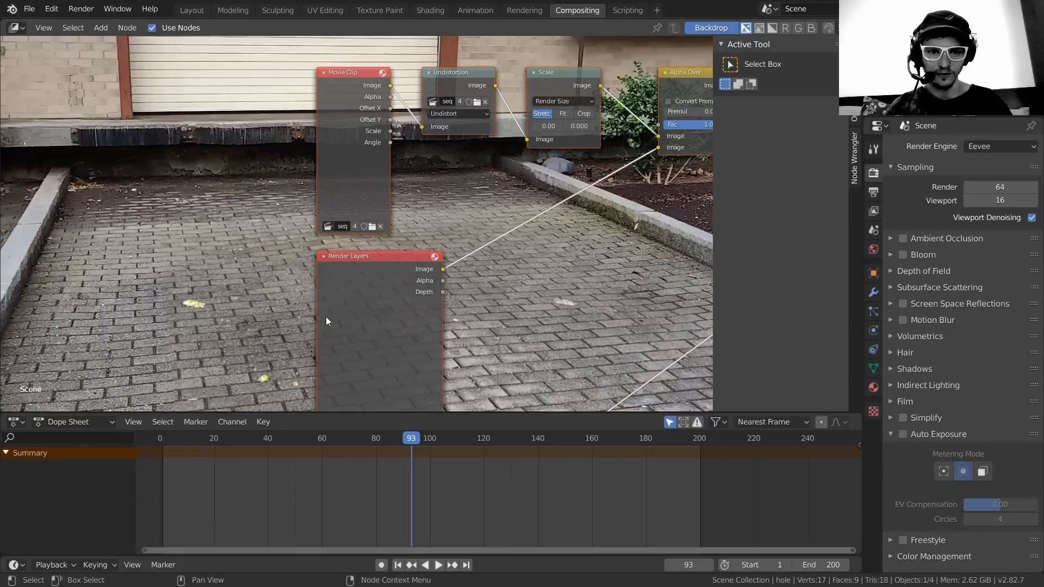
{"action": "middle_click_drag", "start_coordinate": [326, 316], "coordinate": [209, 188]}
{"action": "left_click_drag", "start_coordinate": [115, 256], "coordinate": [301, 168]}
{"action": "left_click_drag", "start_coordinate": [259, 131], "coordinate": [149, 148]}
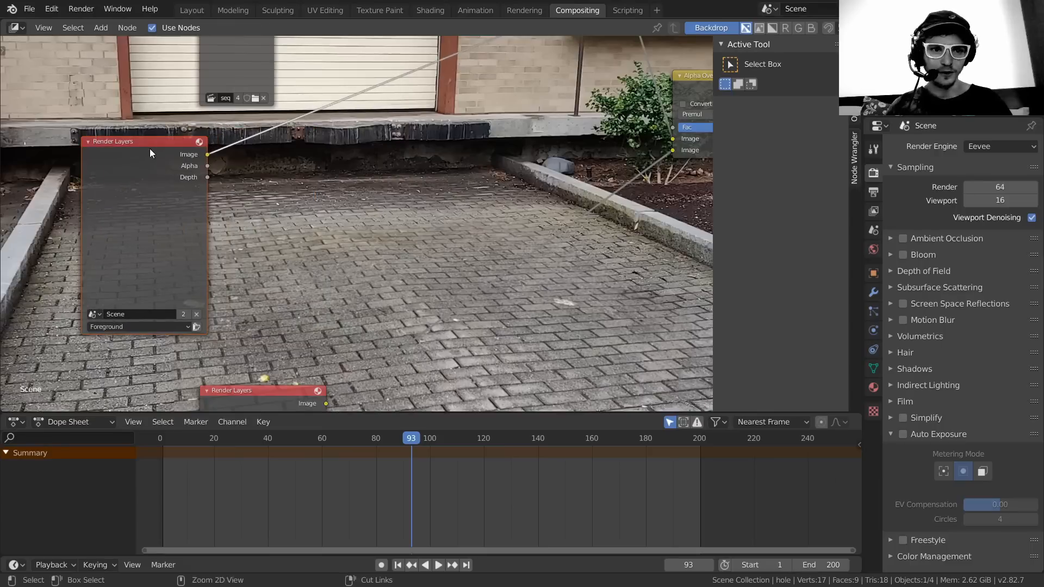
- Delete the extra Foreground Render Layers node below the first one in the compositor
{"action": "scroll", "coordinate": [461, 288], "scroll_direction": "down", "scroll_amount": 2}
{"action": "key", "text": "v"}
{"action": "key", "text": "v"}
{"action": "key", "text": "v"}
{"action": "key", "text": "v"}
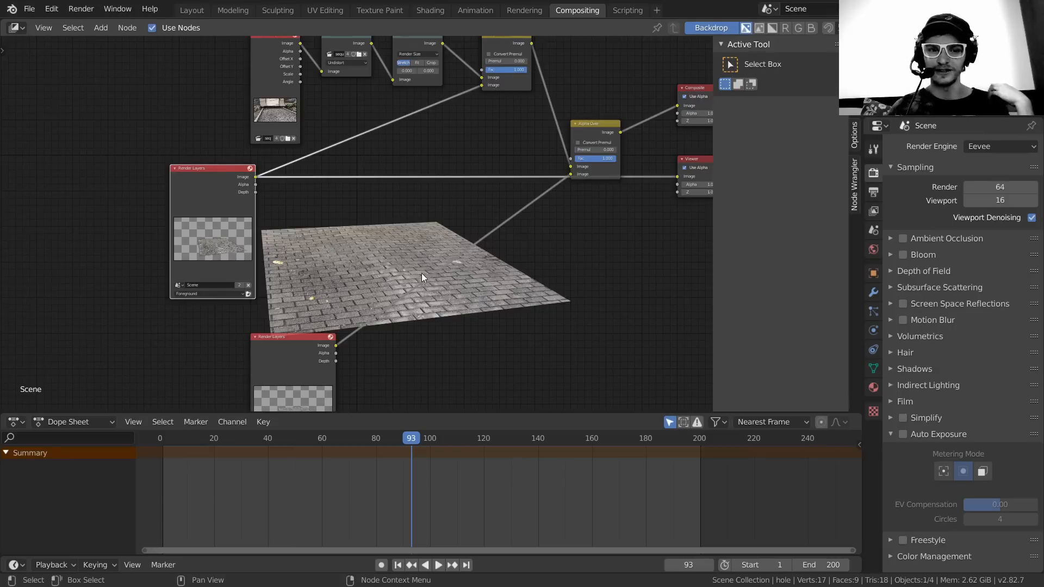
{"action": "middle_click_drag", "start_coordinate": [390, 289], "coordinate": [445, 164]}
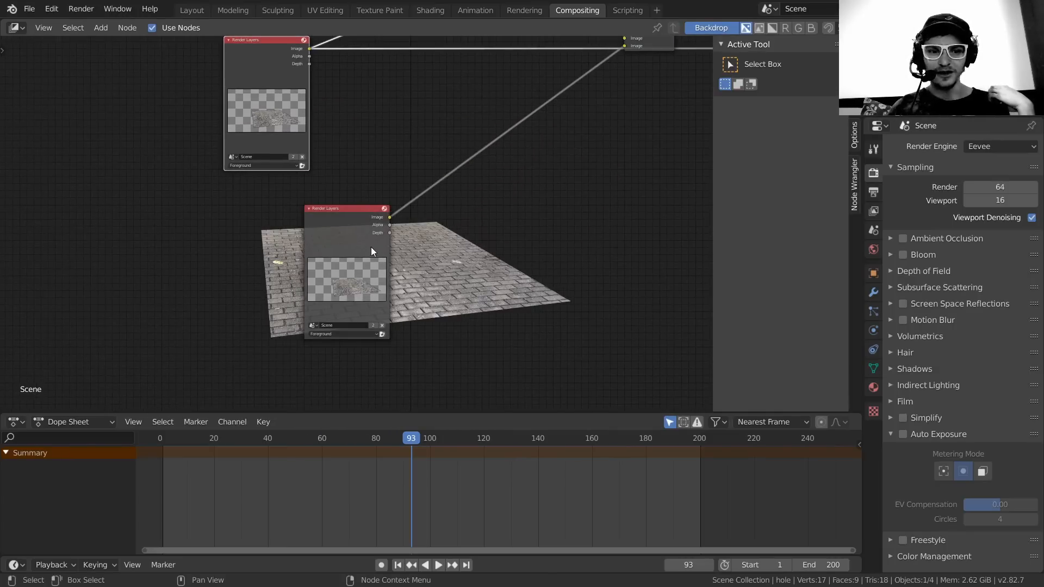
{"action": "scroll", "coordinate": [367, 250], "scroll_direction": "up", "scroll_amount": 1}
{"action": "left_click", "coordinate": [341, 219]}
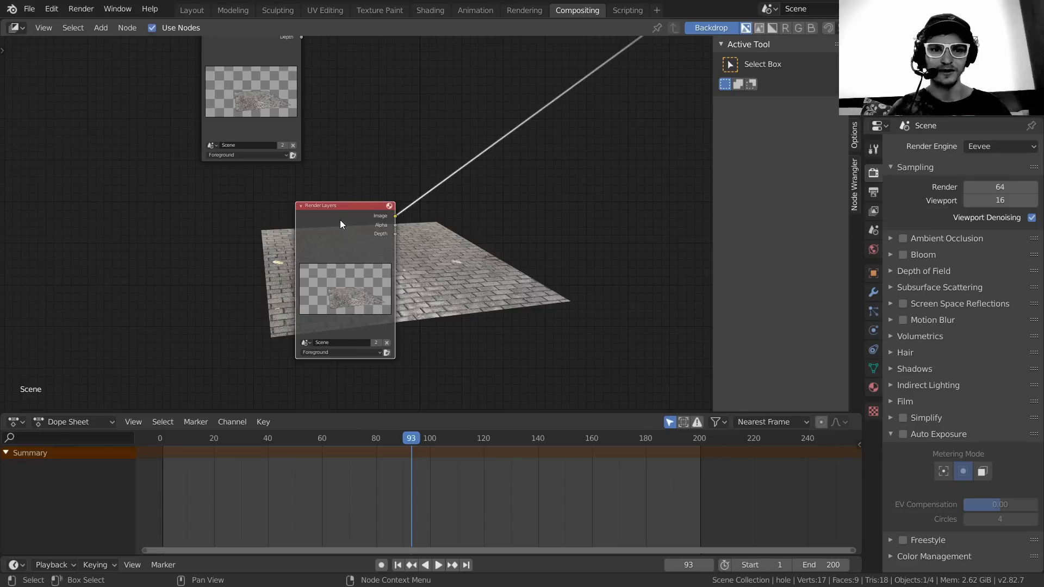
{"action": "key", "text": "x"}
- Remove the second Alpha Over node and connect the remaining Alpha Over's image output to both Viewer and Composite
{"action": "middle_click_drag", "start_coordinate": [502, 181], "coordinate": [501, 183]}
{"action": "key", "text": "Home"}
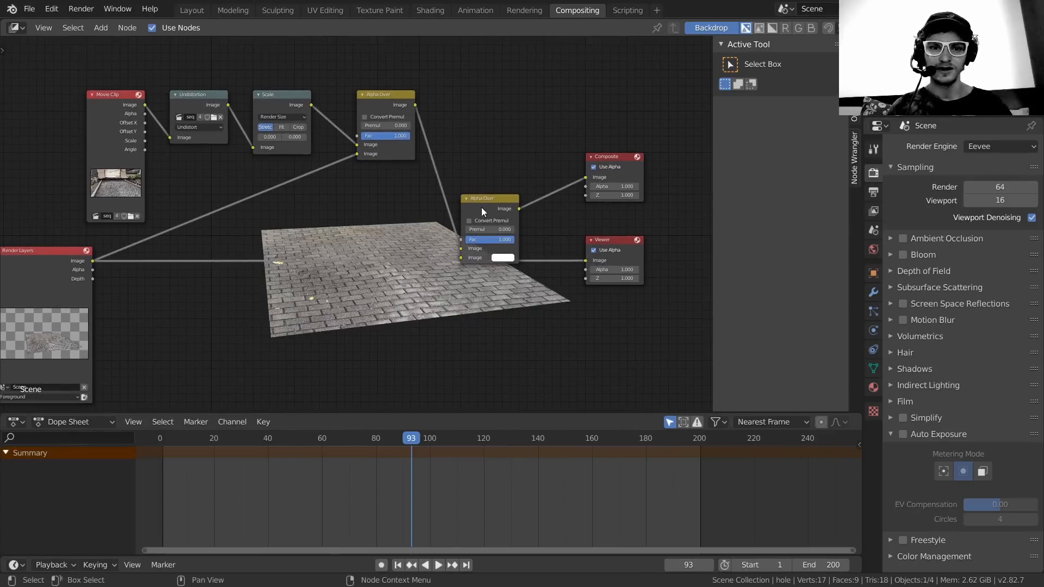
{"action": "left_click", "coordinate": [397, 100], "text": "ctrl+shift"}
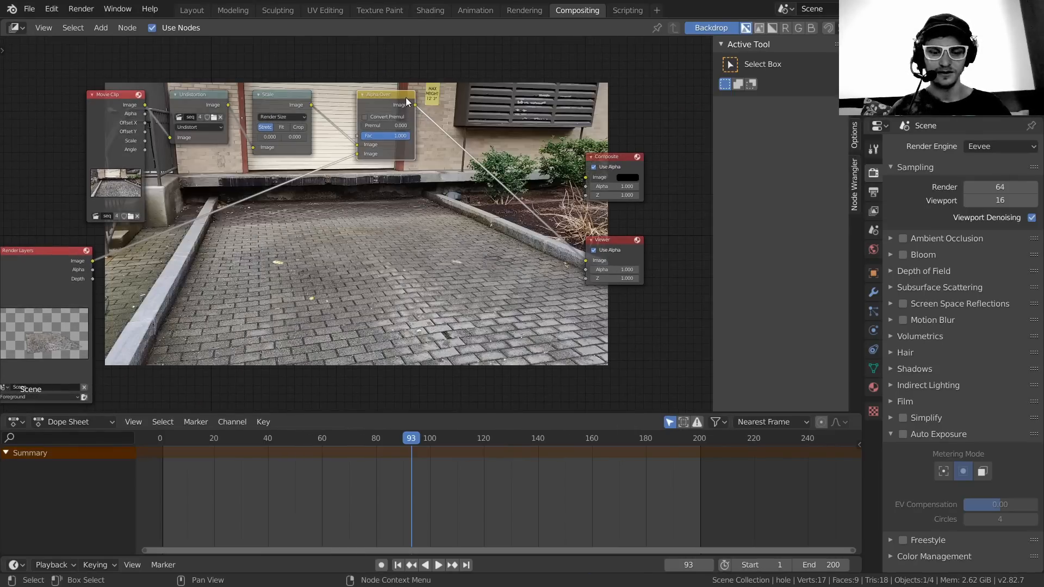
{"action": "middle_click_drag", "start_coordinate": [419, 143], "coordinate": [433, 138]}
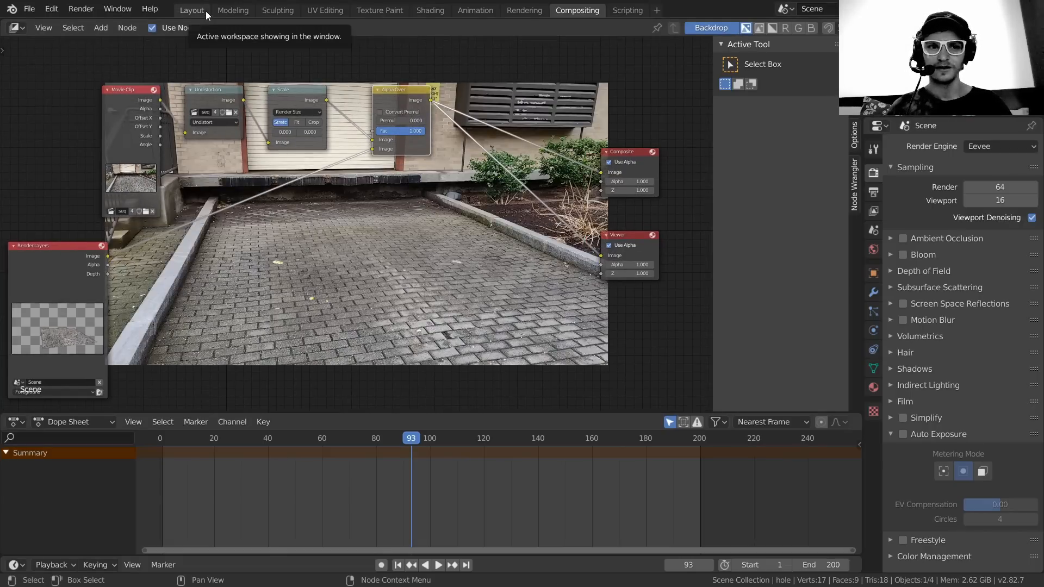
- In the Layout workspace, deselect everything, return to frame 1, and show the viewport in Material Preview with X-Ray off
{"action": "left_click", "coordinate": [192, 10]}
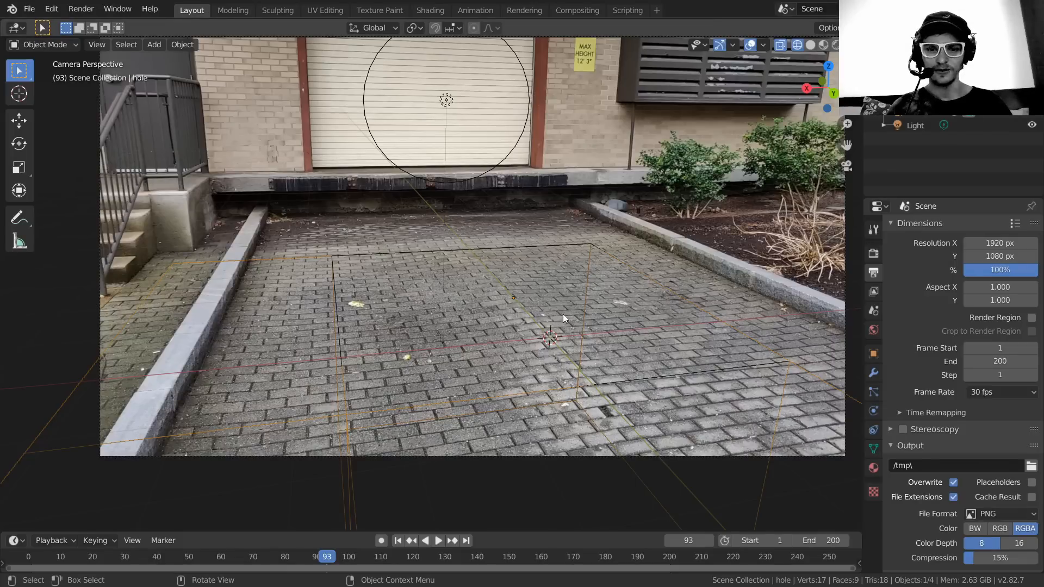
{"action": "key", "text": "alt+a"}
{"action": "key", "text": "shift+Left"}
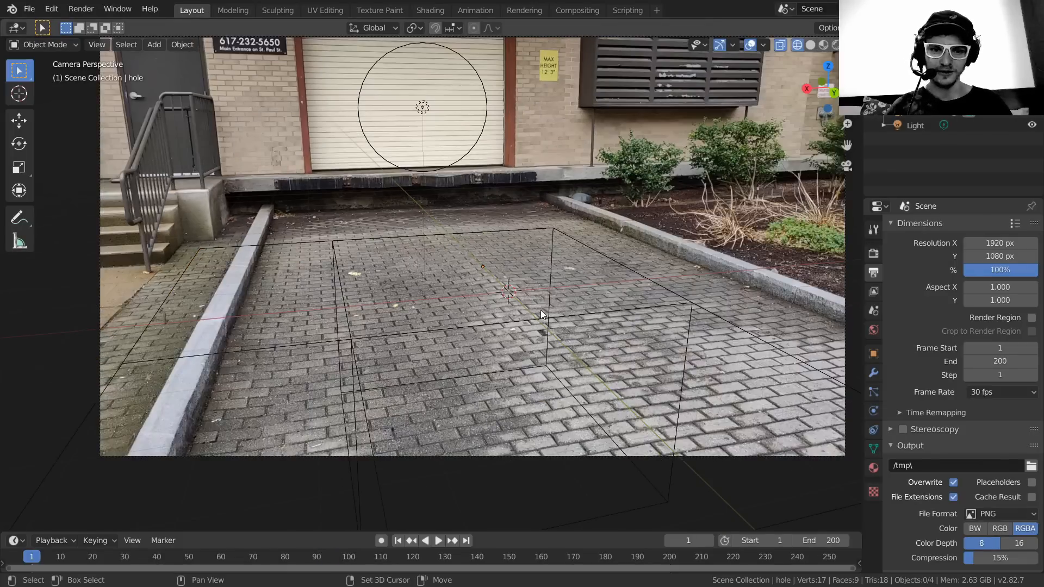
{"action": "left_click", "coordinate": [836, 45]}
{"action": "key", "text": "shift+alt+z"}
{"action": "left_click", "coordinate": [824, 43]}
{"action": "key", "text": "shift+alt+z"}
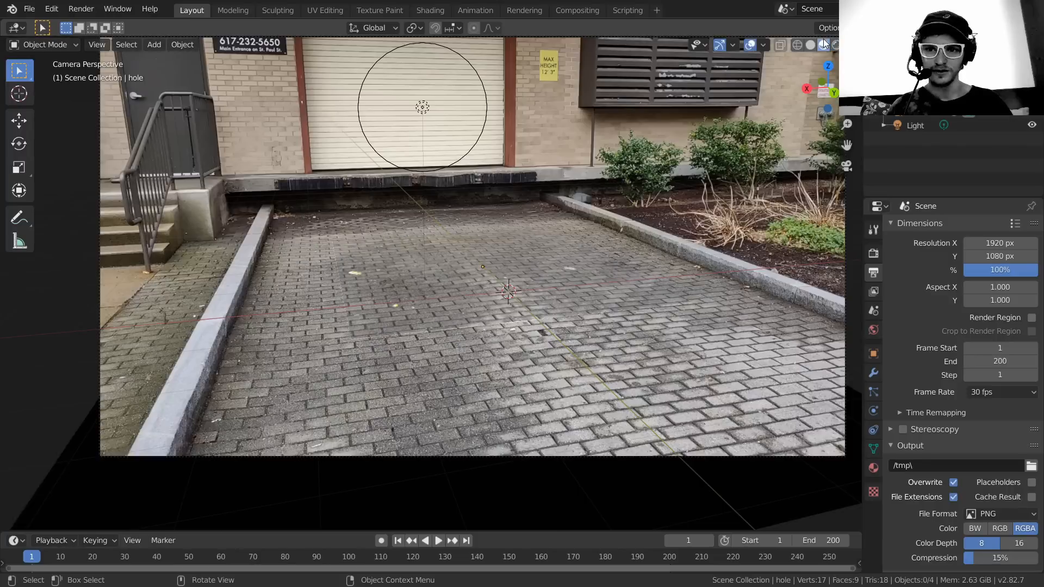
- Insert a Rotation keyframe on the Ground plane at frame 61
{"action": "left_click_drag", "start_coordinate": [107, 556], "coordinate": [224, 556]}
{"action": "left_click", "coordinate": [547, 302]}
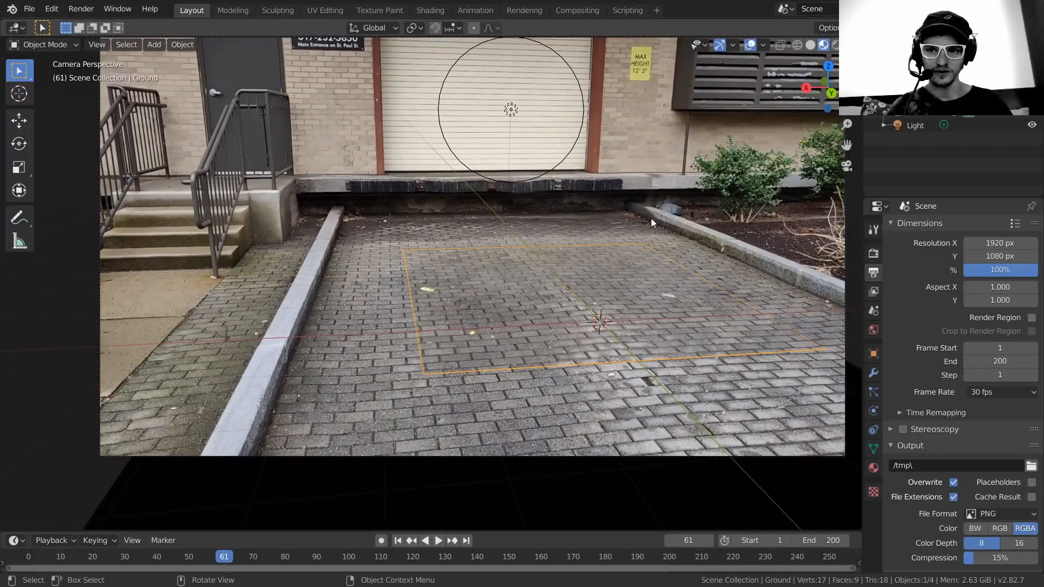
{"action": "key", "text": "i"}
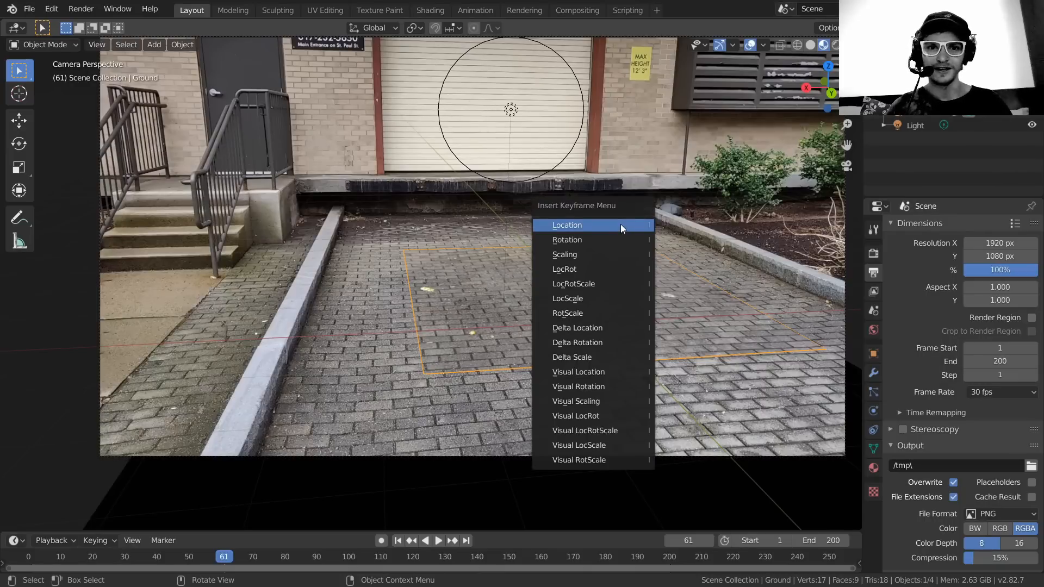
{"action": "left_click", "coordinate": [585, 243]}
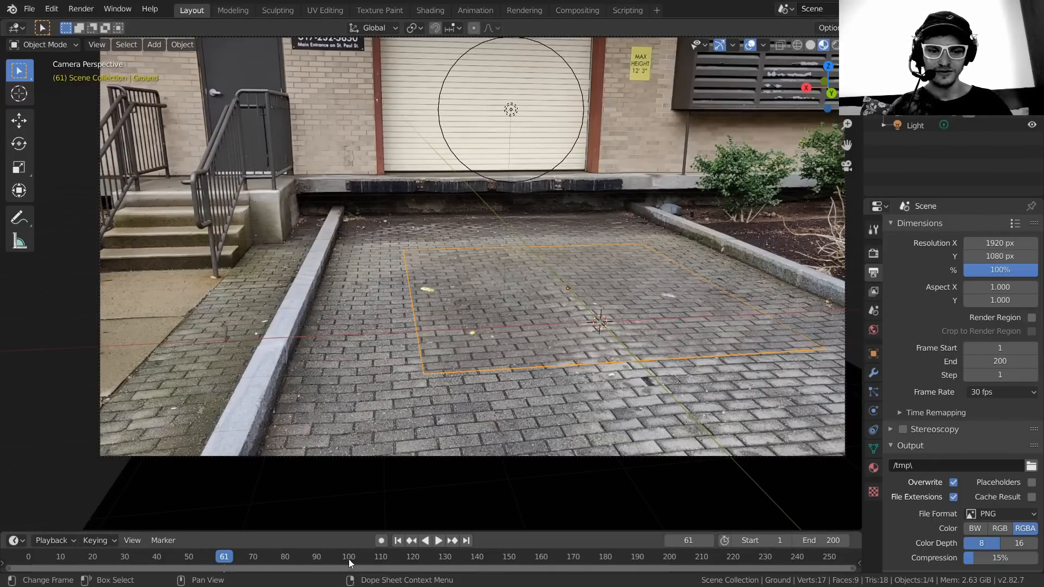
- At frame 110, rotate the Ground plane 180° around the global Y axis and insert a Rotation keyframe
{"action": "left_click", "coordinate": [376, 557]}
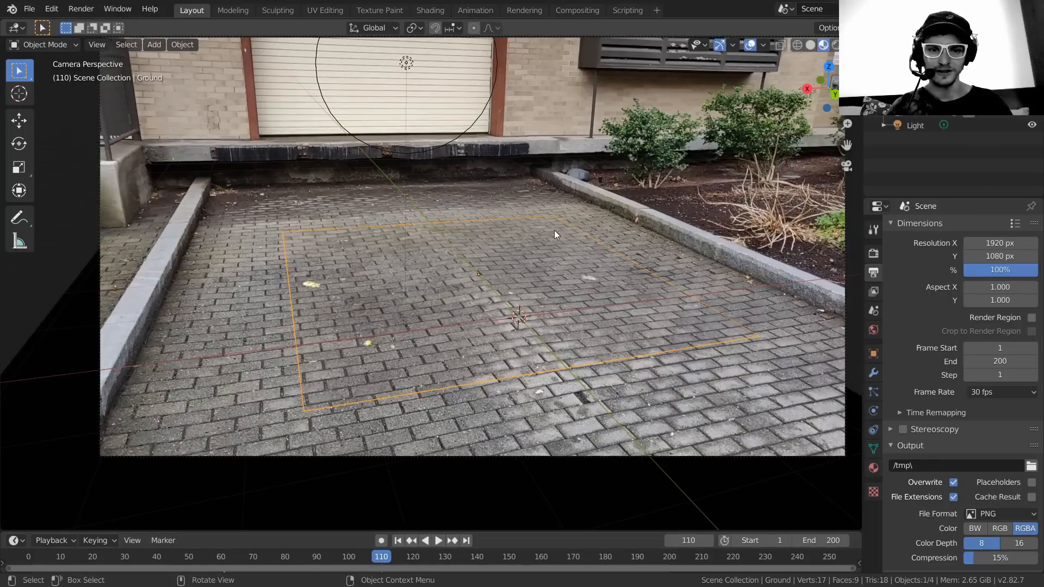
{"action": "key", "text": "r"}
{"action": "key", "text": "y"}
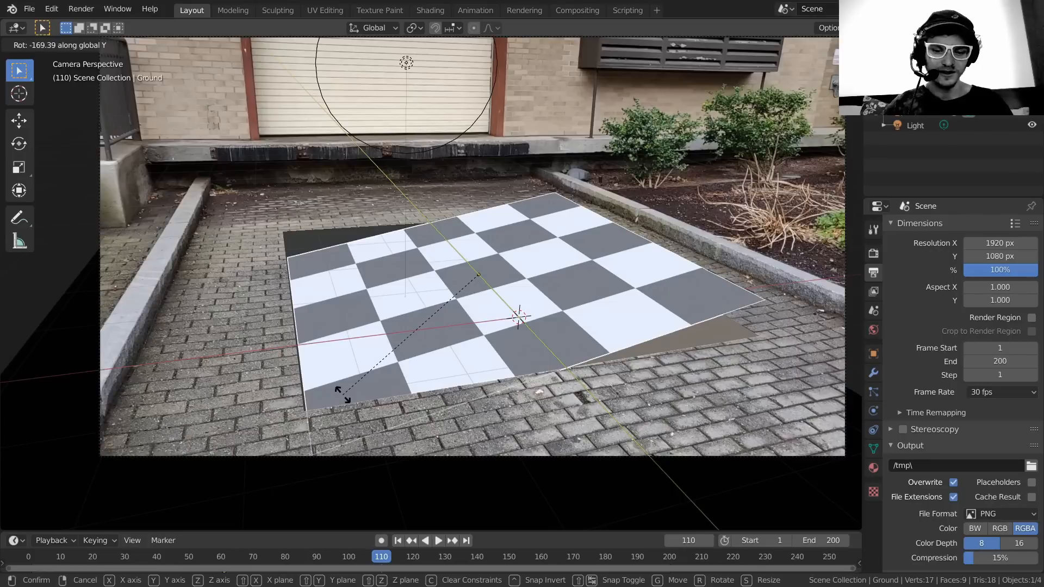
{"action": "type", "text": "180"}
{"action": "key", "text": "Return"}
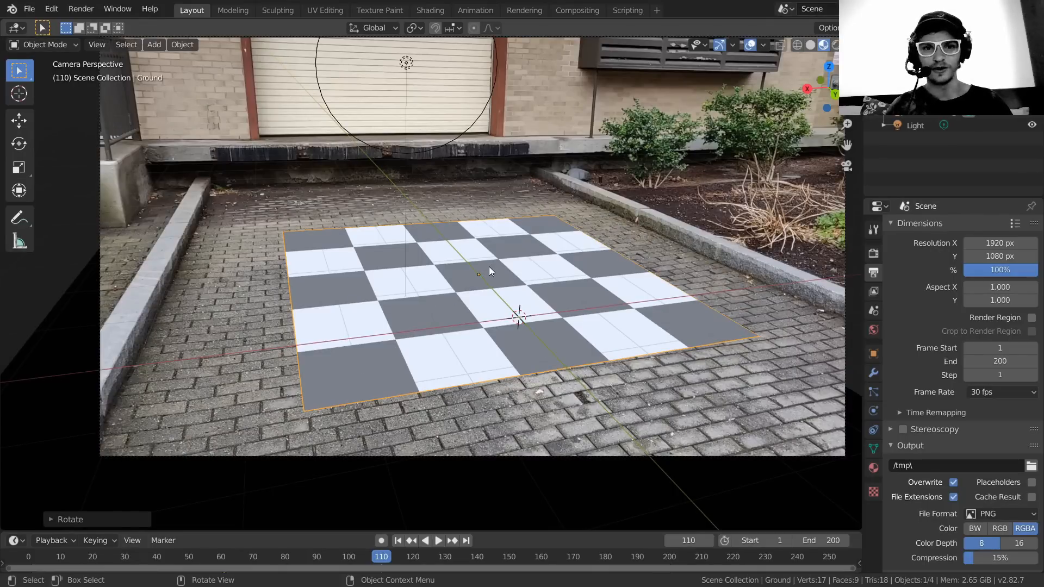
{"action": "key", "text": "i"}
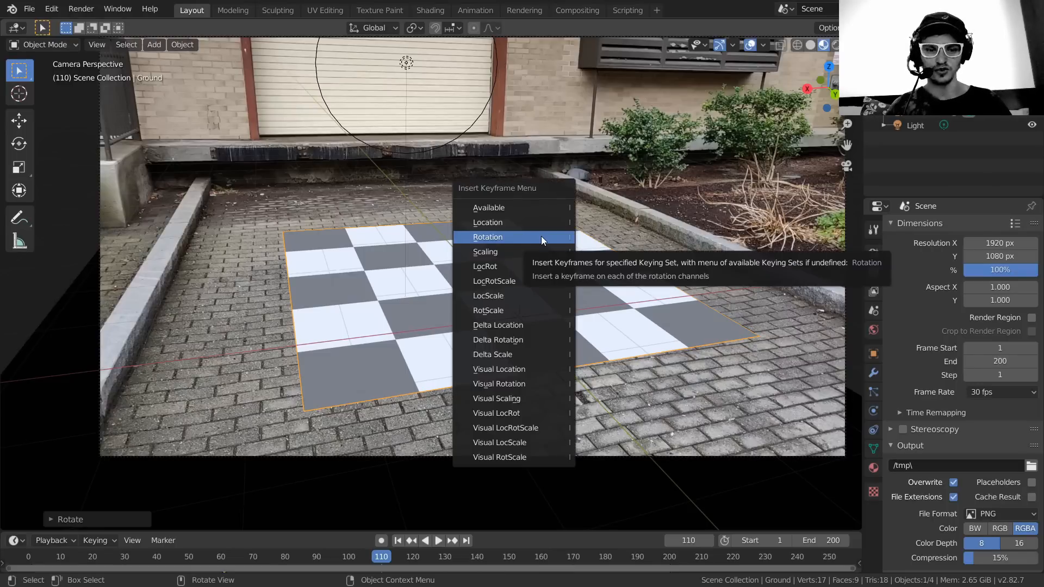
{"action": "left_click", "coordinate": [542, 240]}
- Play the Ground plane's flip through the camera and examine the plane and hole box from below and above
{"action": "key", "text": "shift+Left"}
{"action": "key", "text": "space"}
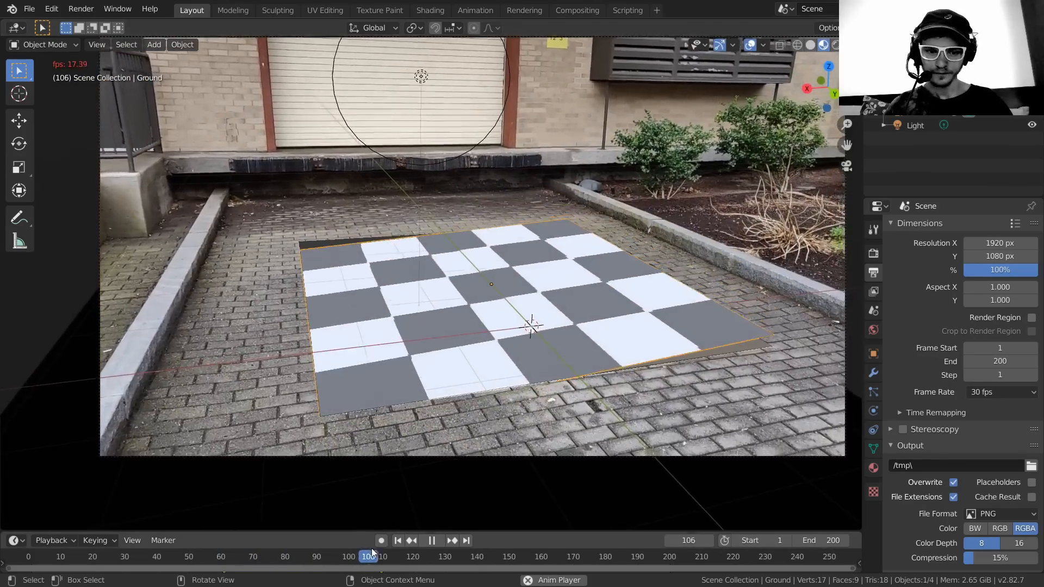
{"action": "key", "text": "space"}
{"action": "left_click_drag", "start_coordinate": [368, 557], "coordinate": [241, 530]}
{"action": "key", "text": "space"}
{"action": "middle_click_drag", "start_coordinate": [389, 418], "coordinate": [460, 355]}
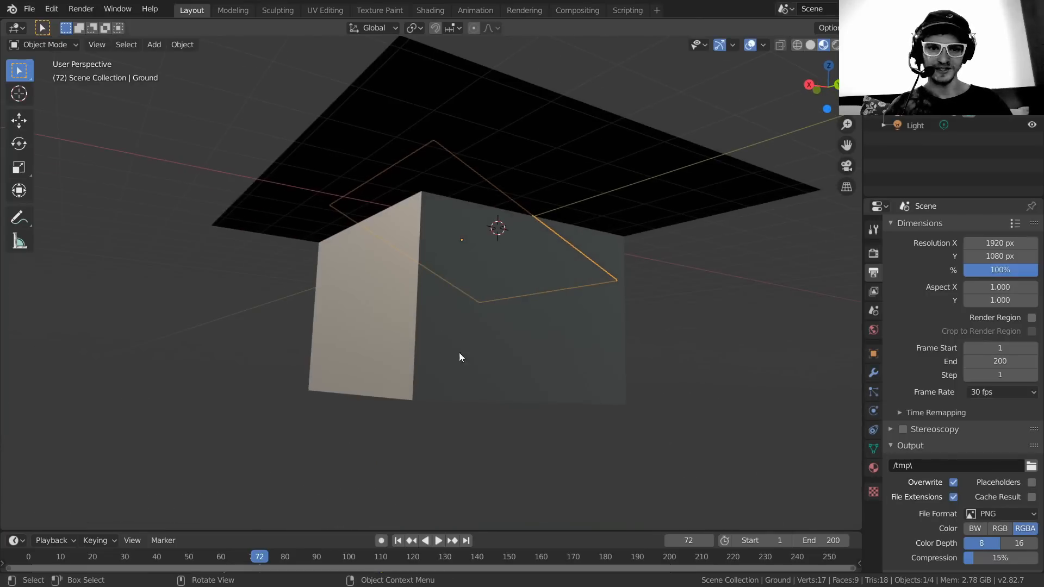
{"action": "middle_click_drag", "start_coordinate": [484, 286], "coordinate": [496, 333]}
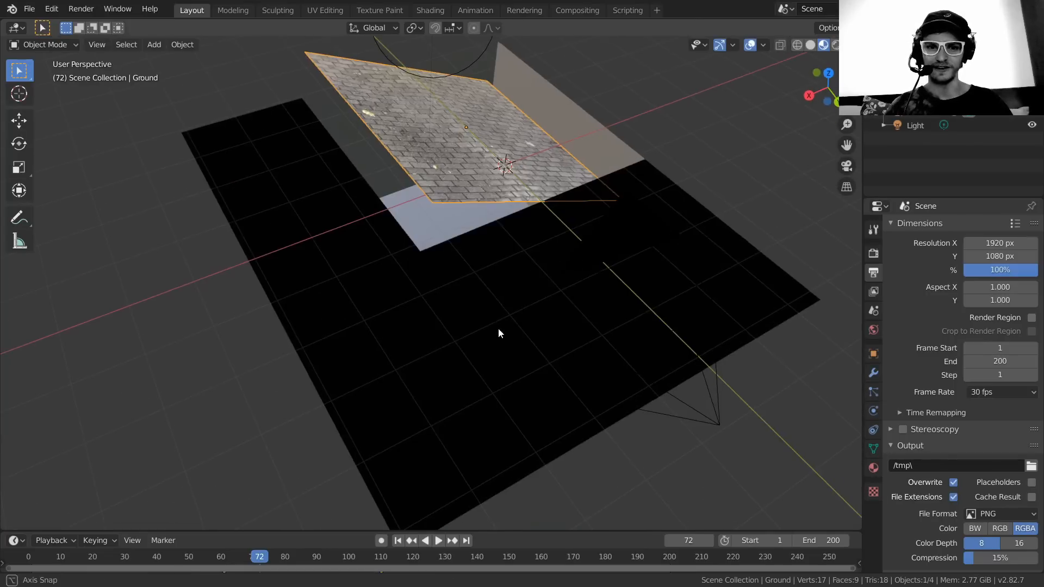
{"action": "left_click", "coordinate": [847, 166]}
{"action": "key", "text": "space"}
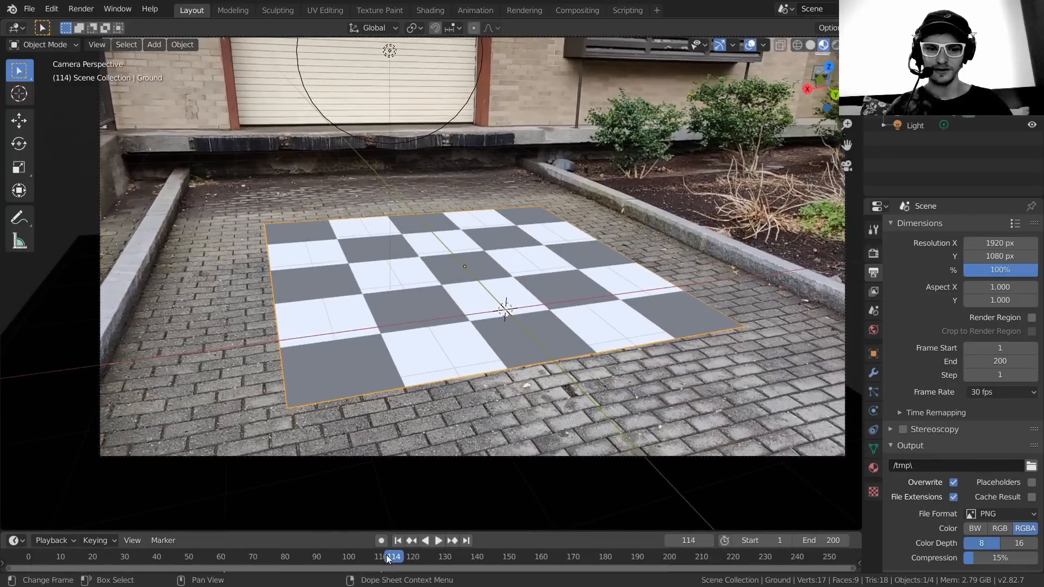
- Render frame 85 to check the half-turned plane in the composite, and close the render window
{"action": "left_click_drag", "start_coordinate": [388, 559], "coordinate": [301, 559]}
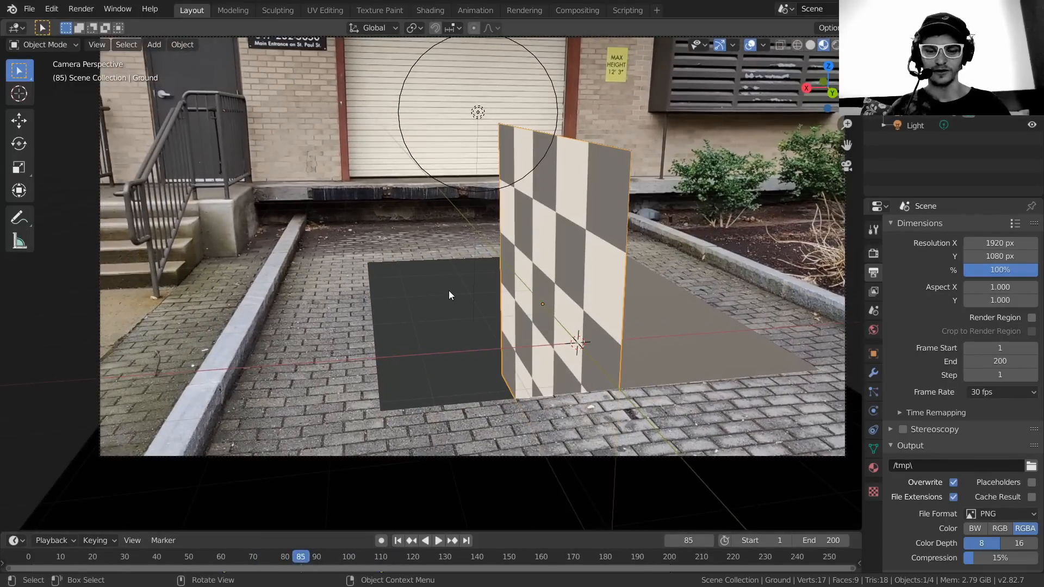
{"action": "key", "text": "F12"}
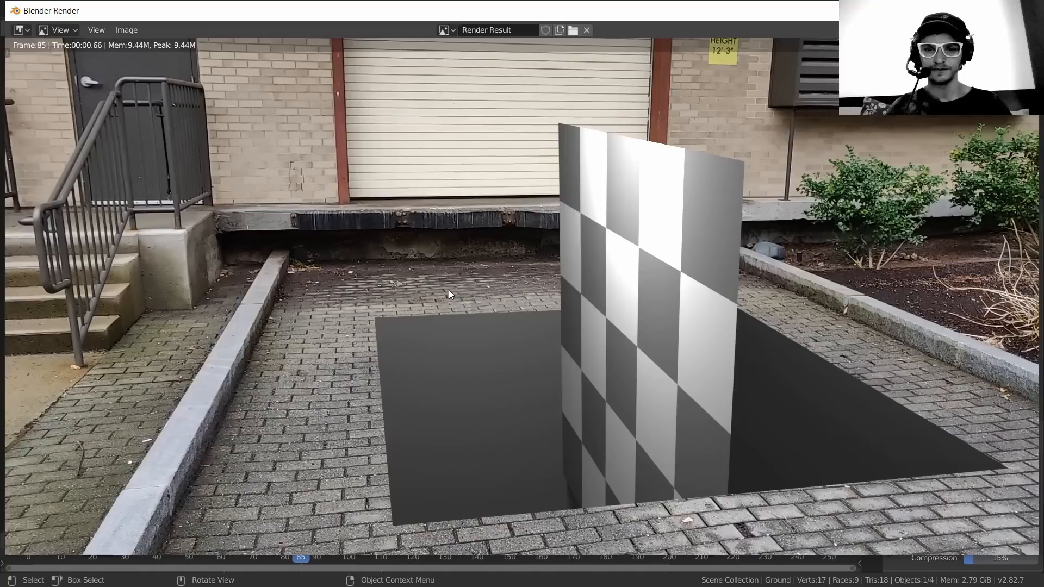
{"action": "scroll", "coordinate": [532, 308], "scroll_direction": "down", "scroll_amount": 1}
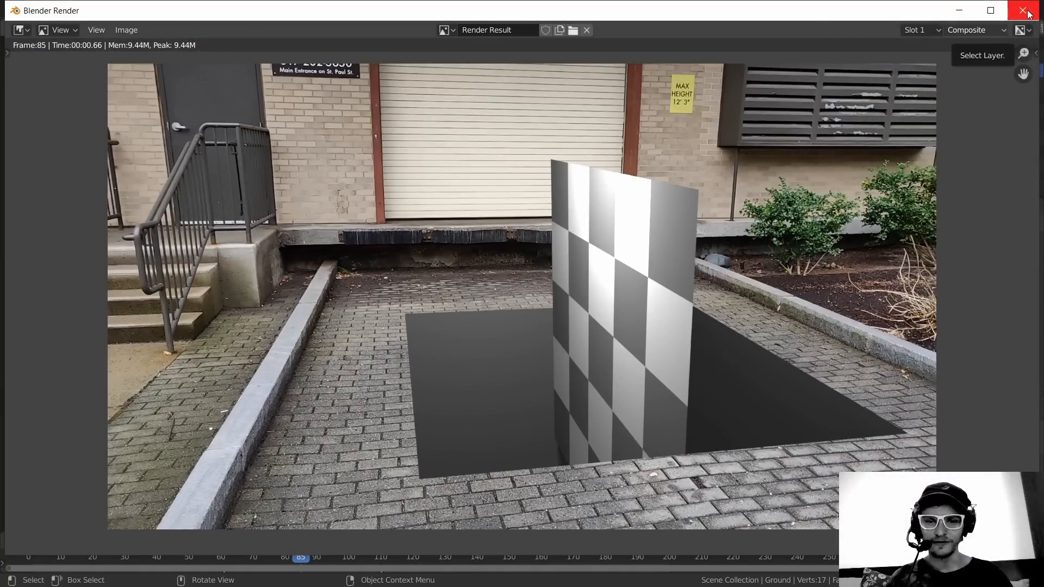
{"action": "left_click", "coordinate": [1023, 11]}
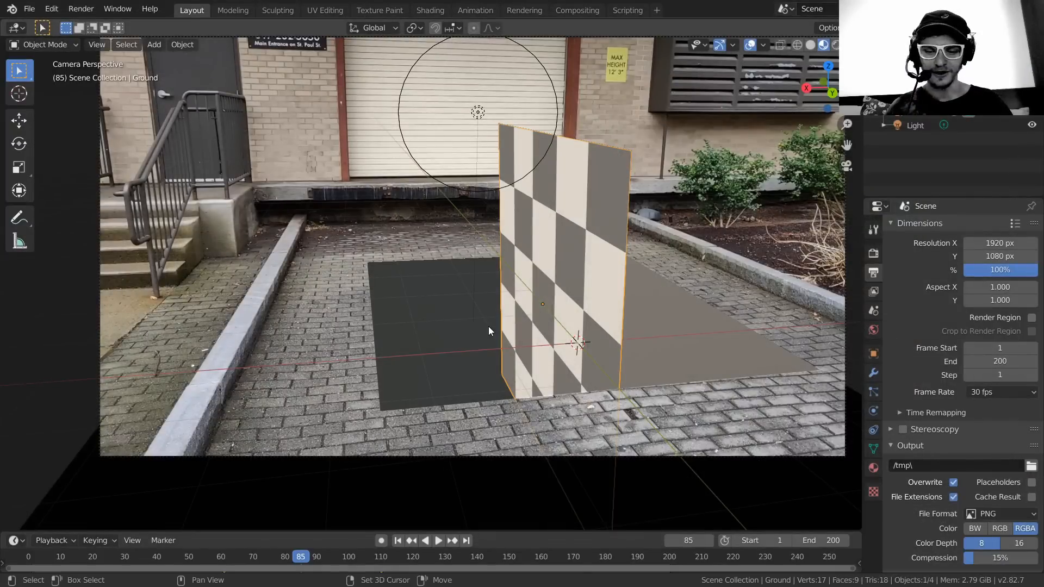
- At the last frame, 200, add a torus mesh to the scene and shade it smooth
{"action": "key", "text": "shift+Right"}
{"action": "middle_click_drag", "start_coordinate": [487, 316], "coordinate": [506, 298]}
{"action": "scroll", "coordinate": [506, 298], "scroll_direction": "down", "scroll_amount": 5}
{"action": "key", "text": "shift+a"}
{"action": "mouse_move", "coordinate": [419, 207]}
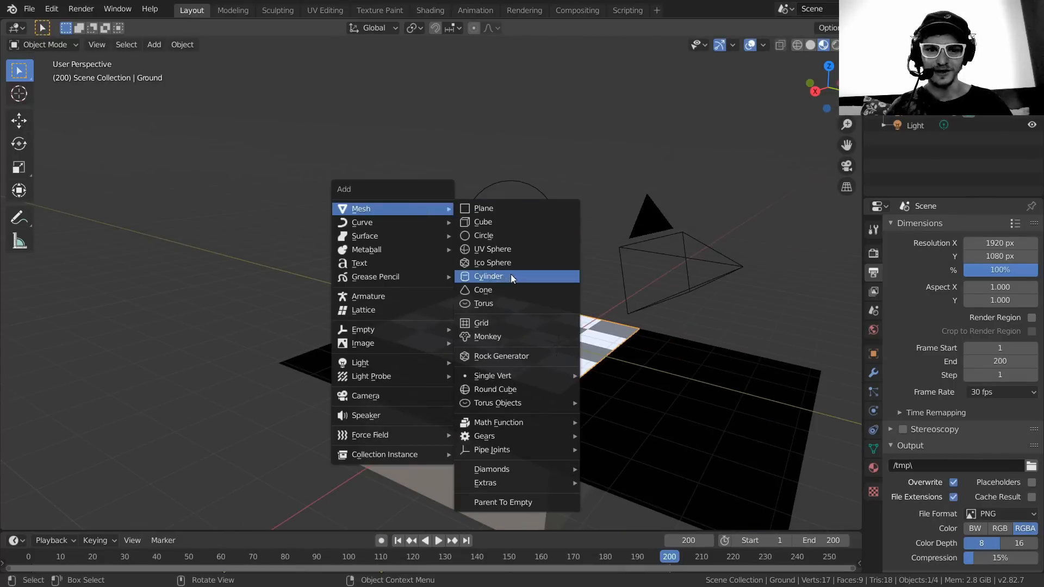
{"action": "left_click", "coordinate": [491, 306]}
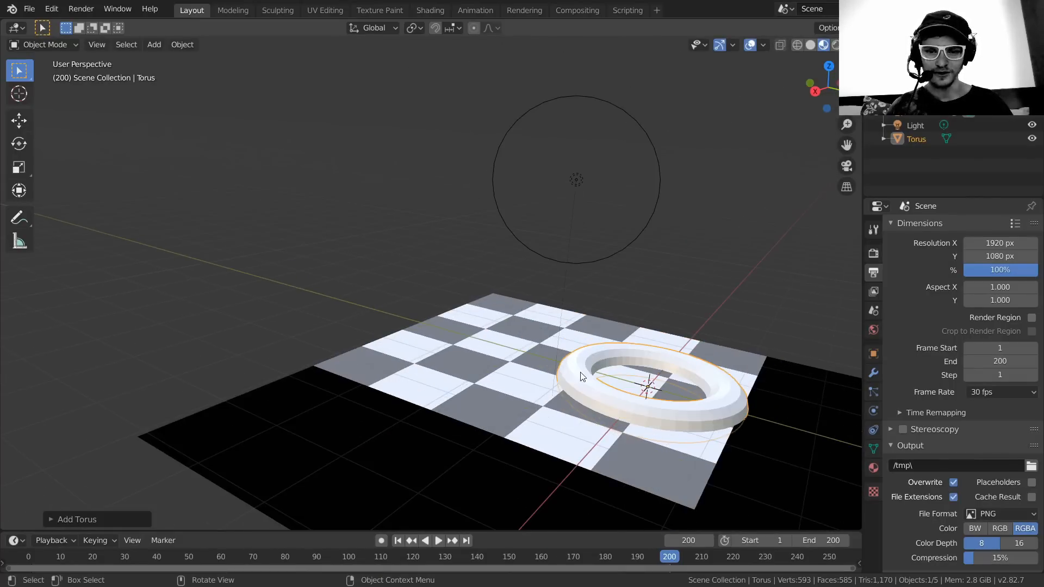
{"action": "right_click", "coordinate": [571, 354]}
{"action": "left_click", "coordinate": [575, 356]}
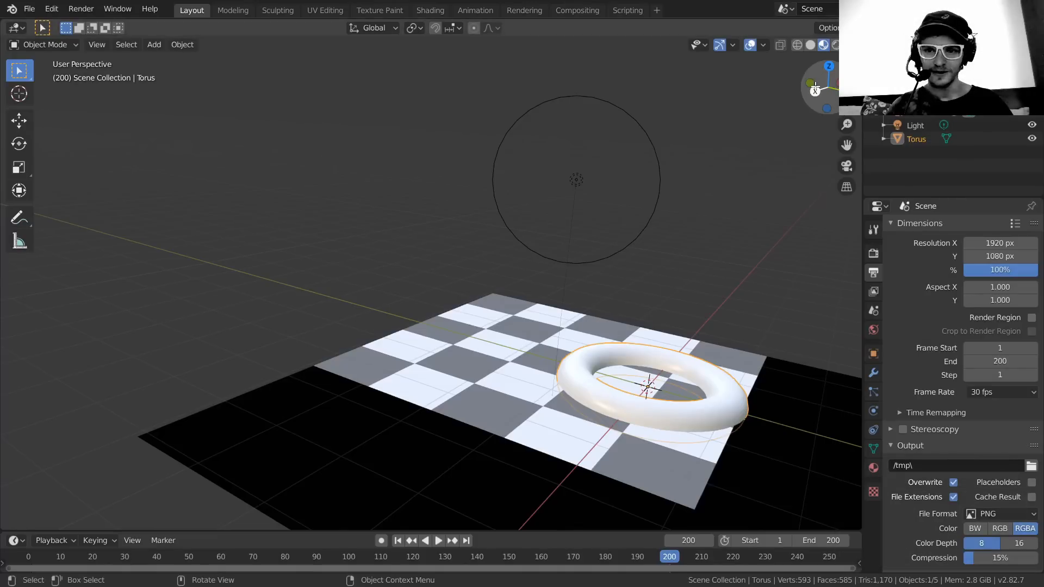
- Move the torus onto the middle of the Ground plane's checkered side
{"action": "key", "text": "KP_3"}
{"action": "scroll", "coordinate": [674, 400], "scroll_direction": "up", "scroll_amount": 3}
{"action": "left_click_drag", "start_coordinate": [673, 400], "coordinate": [543, 373]}
{"action": "middle_click_drag", "start_coordinate": [614, 327], "coordinate": [638, 430]}
- At frame 136, parent the torus to the Ground plane using the Object option
{"action": "left_click_drag", "start_coordinate": [669, 558], "coordinate": [465, 562]}
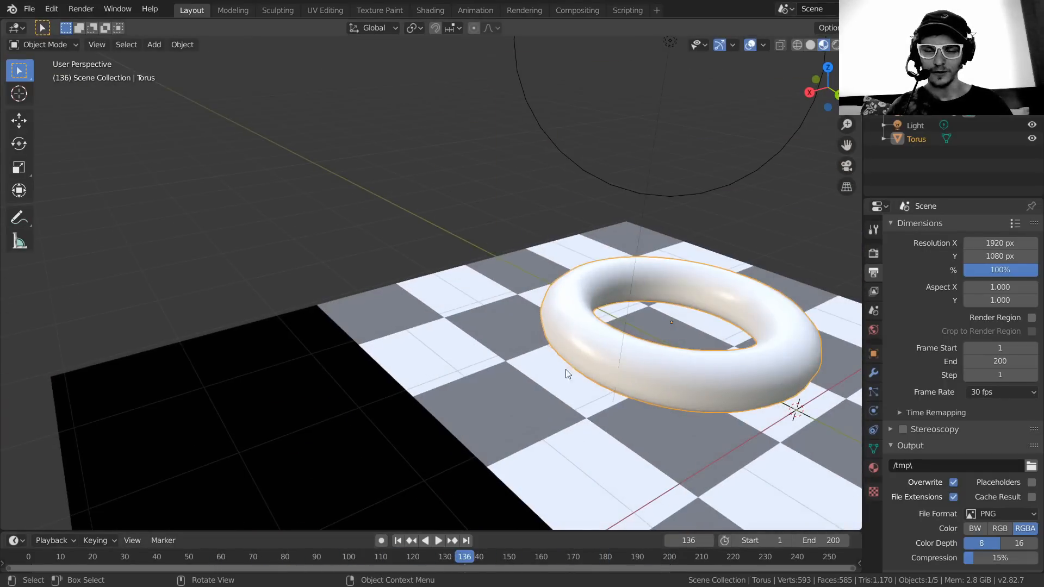
{"action": "scroll", "coordinate": [616, 332], "scroll_direction": "down", "scroll_amount": 3}
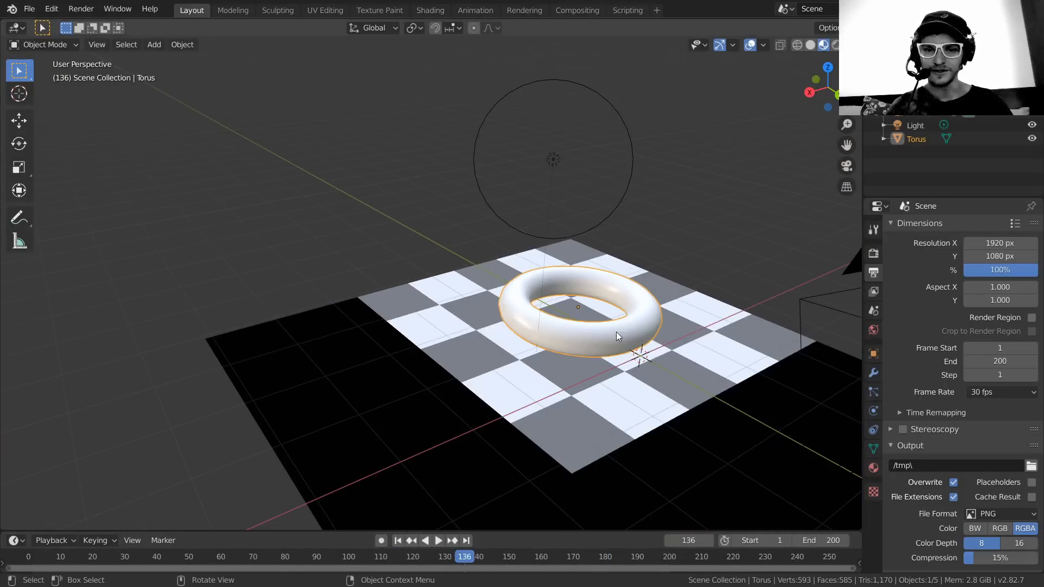
{"action": "left_click", "coordinate": [457, 305], "text": "shift"}
{"action": "scroll", "coordinate": [541, 317], "scroll_direction": "up", "scroll_amount": 3}
{"action": "middle_click_drag", "start_coordinate": [542, 317], "coordinate": [495, 338], "text": "shift"}
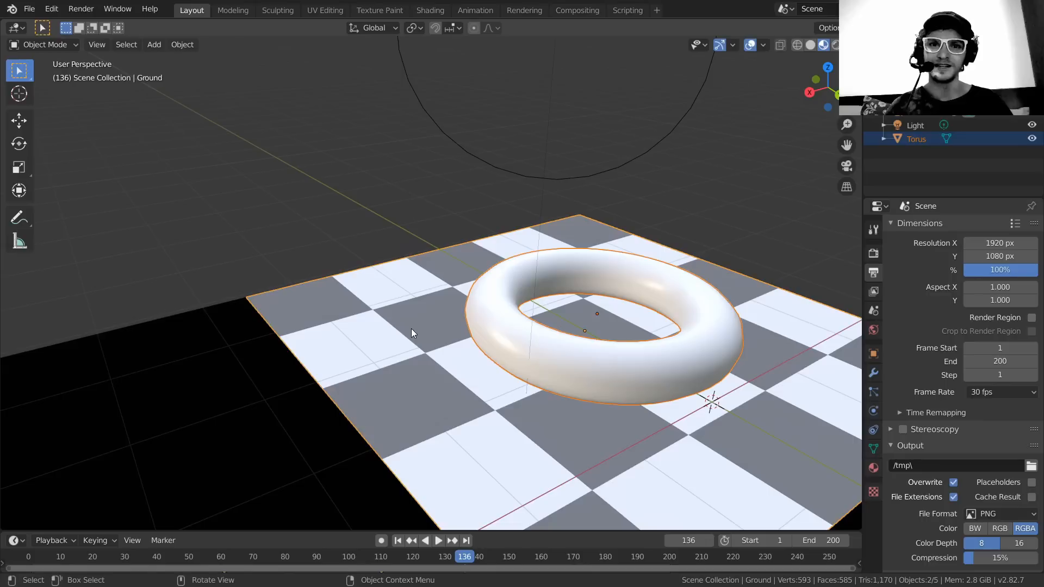
{"action": "key", "text": "ctrl+p"}
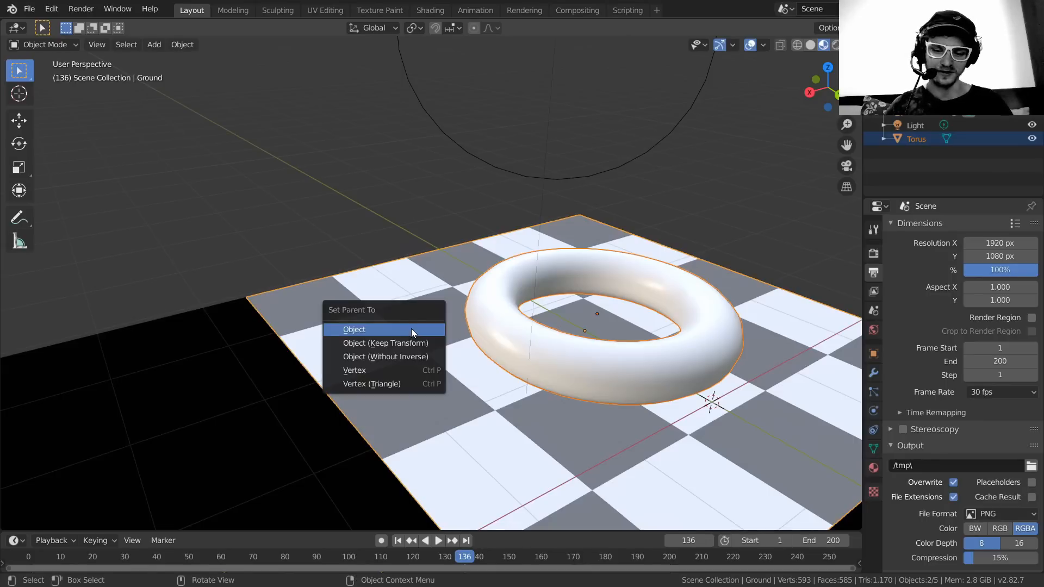
{"action": "left_click", "coordinate": [411, 329]}
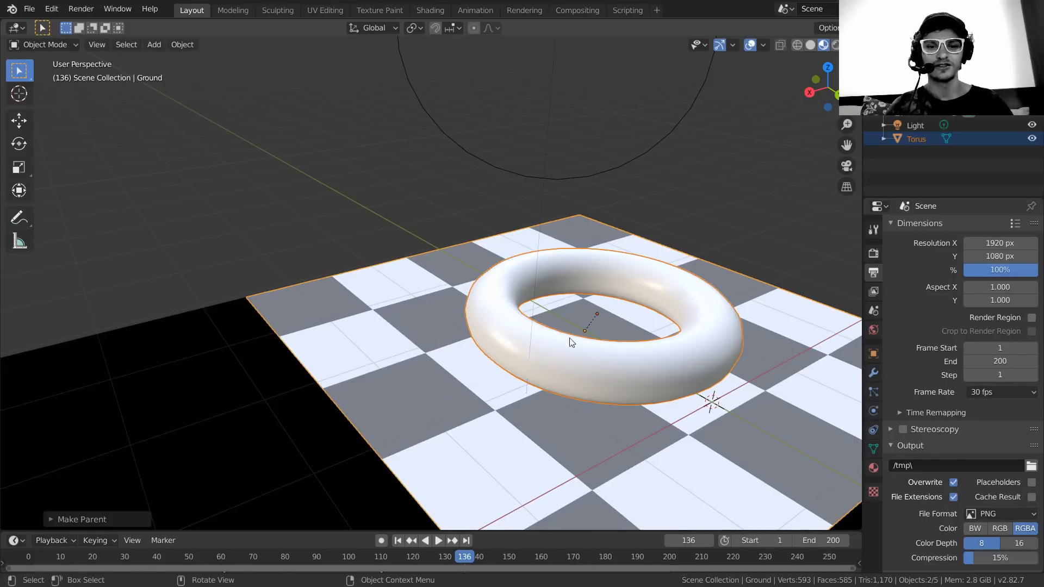
- Select the Ground plane, play the animation, and scrub back to frame 57 to examine how the parented torus moves
{"action": "left_click", "coordinate": [483, 328]}
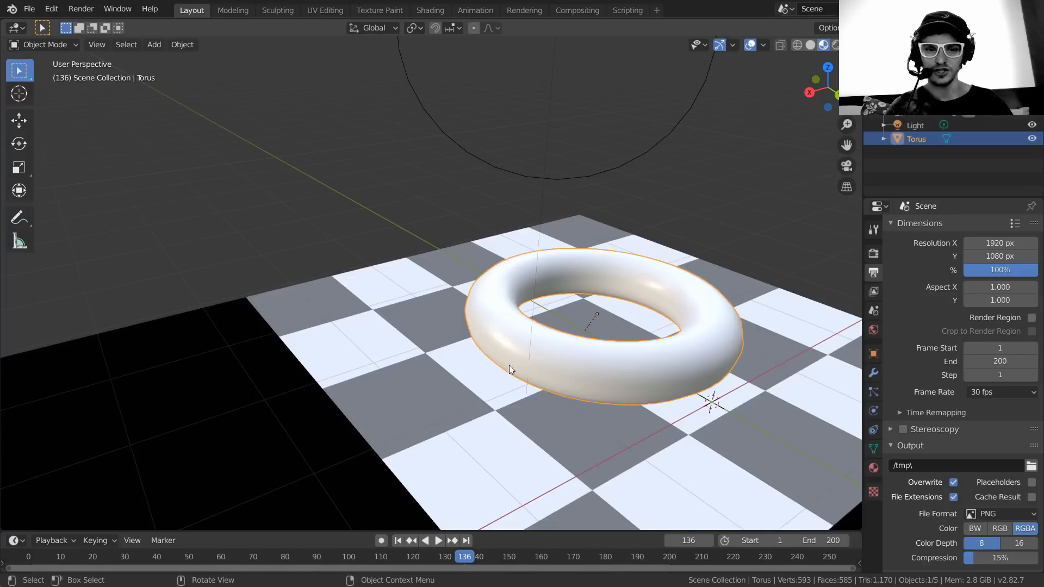
{"action": "left_click", "coordinate": [389, 342]}
{"action": "key", "text": "space"}
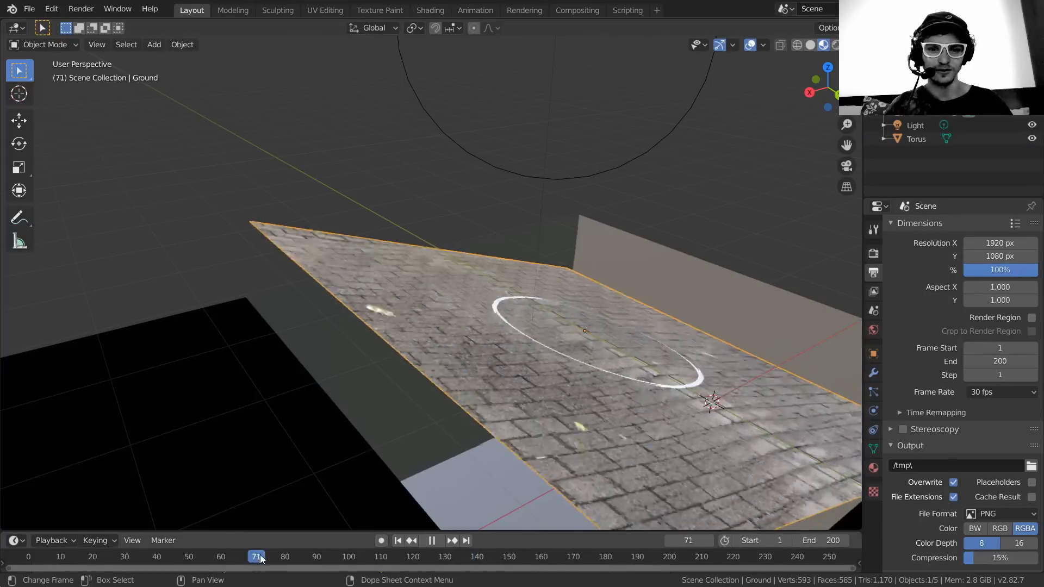
{"action": "left_click_drag", "start_coordinate": [345, 537], "coordinate": [214, 517]}
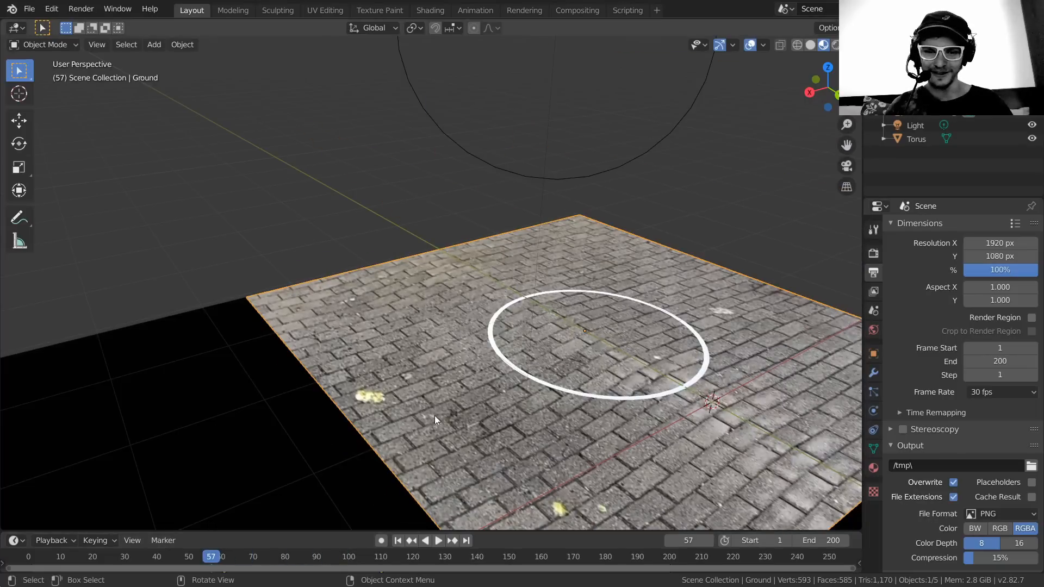
- At frame 57, move the torus about 0.008 m down along global Z so it sinks beneath the Ground plane's surface
{"action": "scroll", "coordinate": [489, 390], "scroll_direction": "up", "scroll_amount": 3}
{"action": "middle_click_drag", "start_coordinate": [488, 386], "coordinate": [367, 334]}
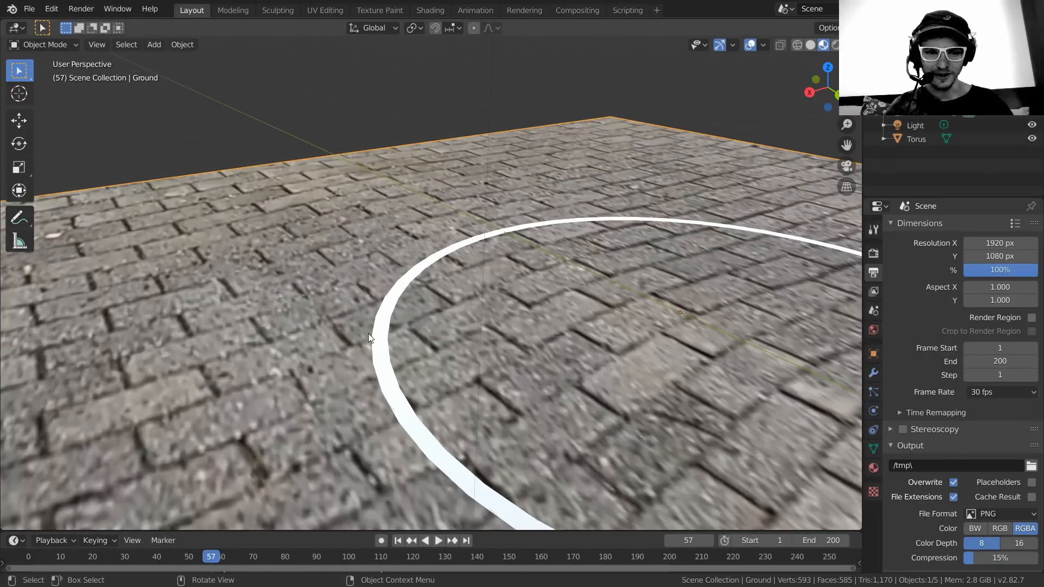
{"action": "left_click", "coordinate": [380, 333]}
{"action": "key", "text": "g"}
{"action": "key", "text": "z"}
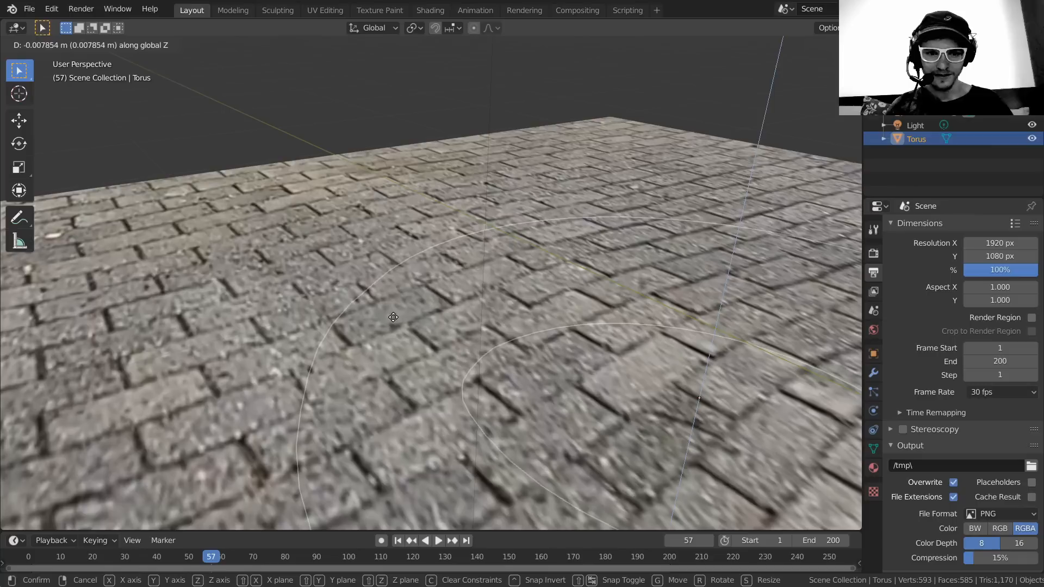
{"action": "left_click", "coordinate": [393, 318]}
- Play the animation, scrub to frame 114, and look through the camera to check the torus on the flipped Ground plane
{"action": "scroll", "coordinate": [380, 377], "scroll_direction": "down", "scroll_amount": 5}
{"action": "key", "text": "space"}
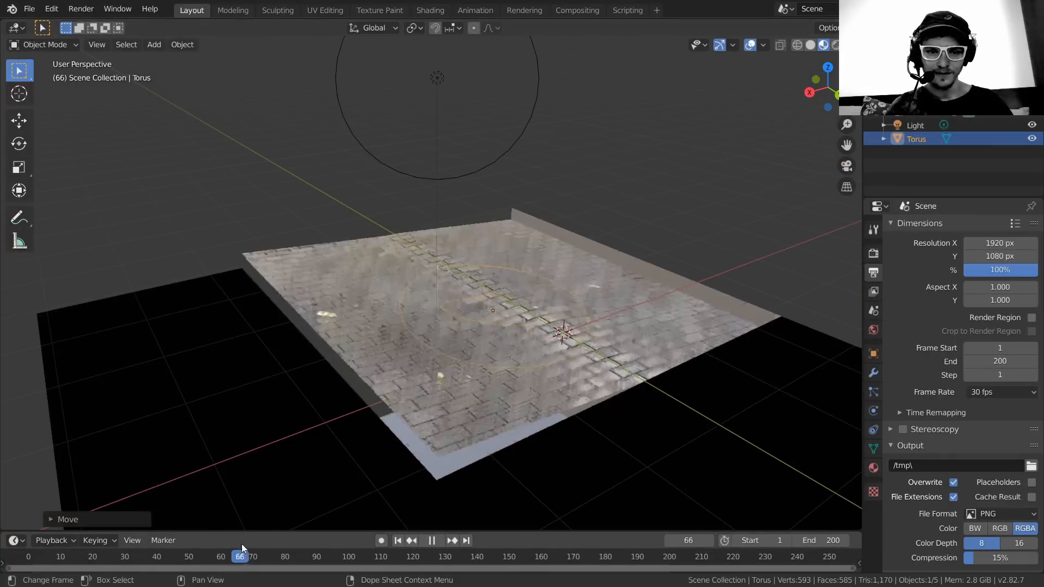
{"action": "left_click_drag", "start_coordinate": [184, 555], "coordinate": [394, 478]}
{"action": "key", "text": "z"}
{"action": "left_click", "coordinate": [856, 165]}
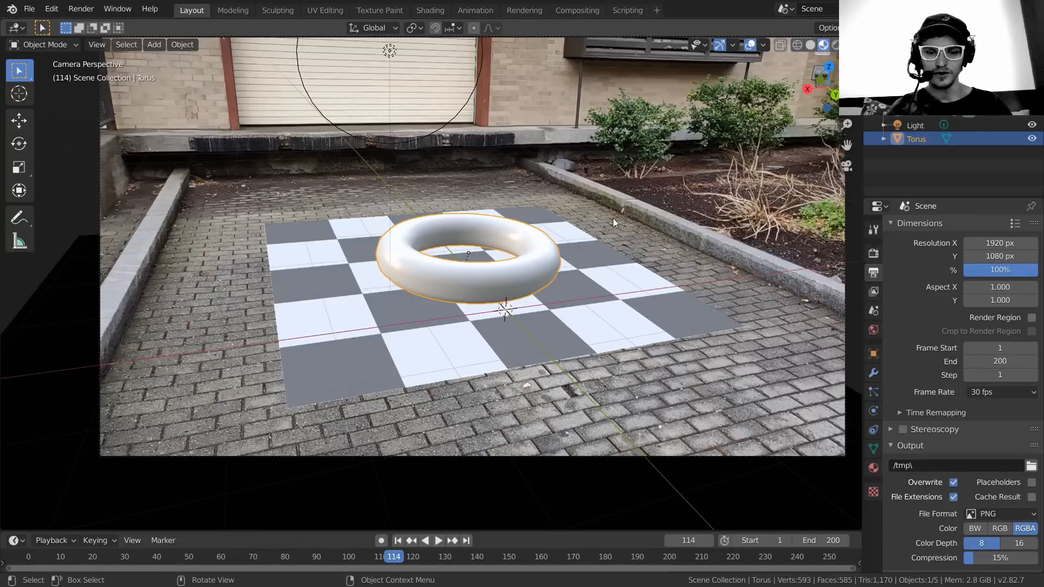
- Render frame 114 and examine the torus and its shadow on the checkered plane up close
{"action": "key", "text": "F12"}
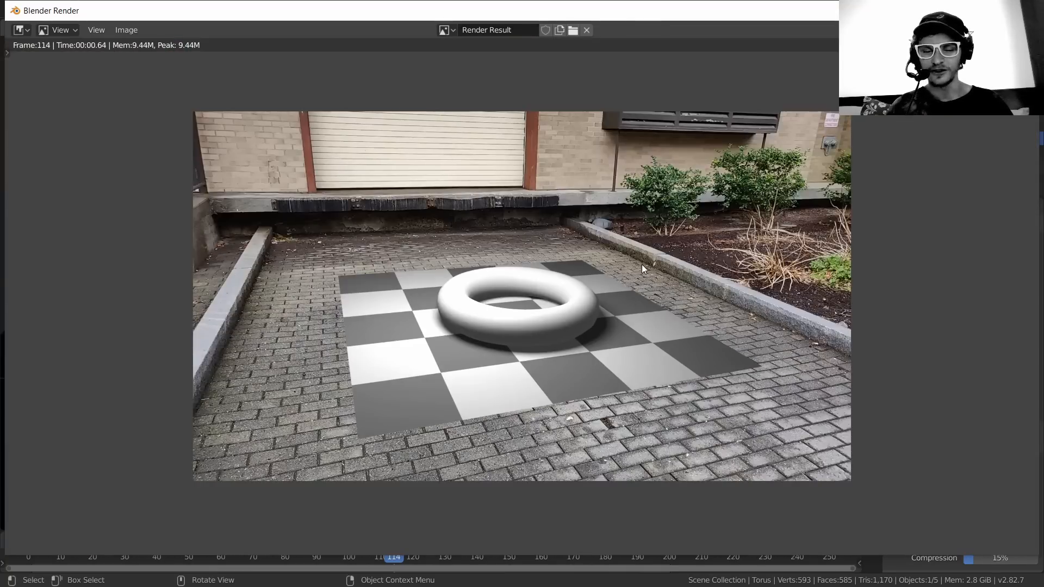
{"action": "scroll", "coordinate": [348, 438], "scroll_direction": "up", "scroll_amount": 3}
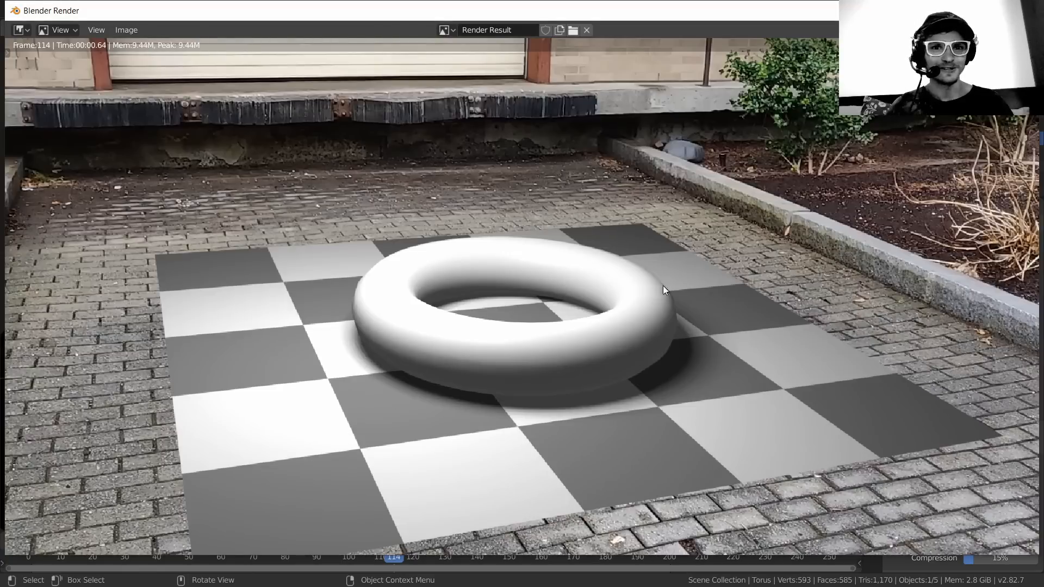
{"action": "scroll", "coordinate": [661, 287], "scroll_direction": "down", "scroll_amount": 2}
{"action": "key", "text": "Escape"}
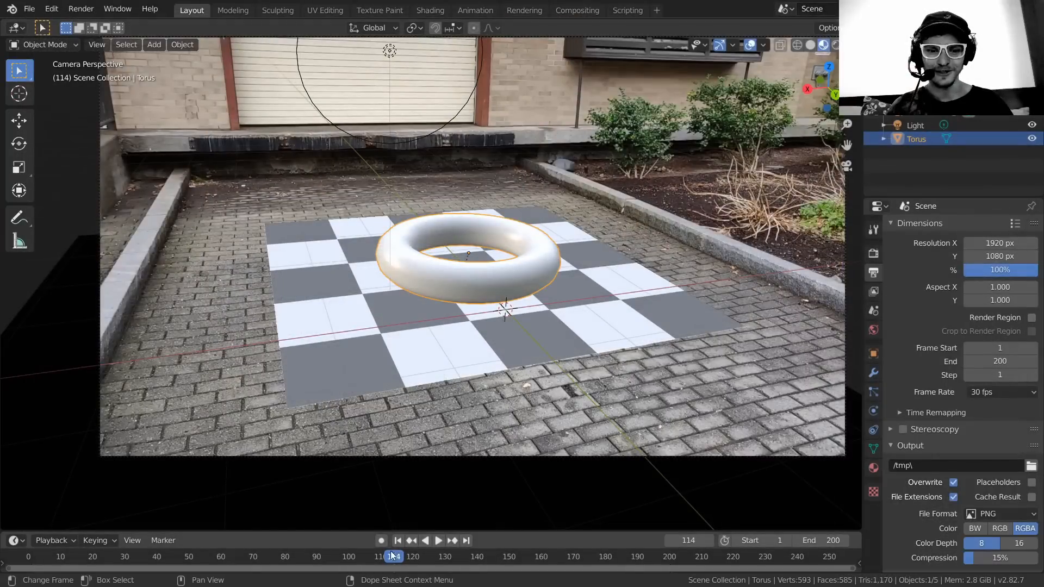
- Render frame 80 to check the flip over the hole, and replay the animation, stopping at frame 97
{"action": "left_click_drag", "start_coordinate": [391, 558], "coordinate": [285, 560]}
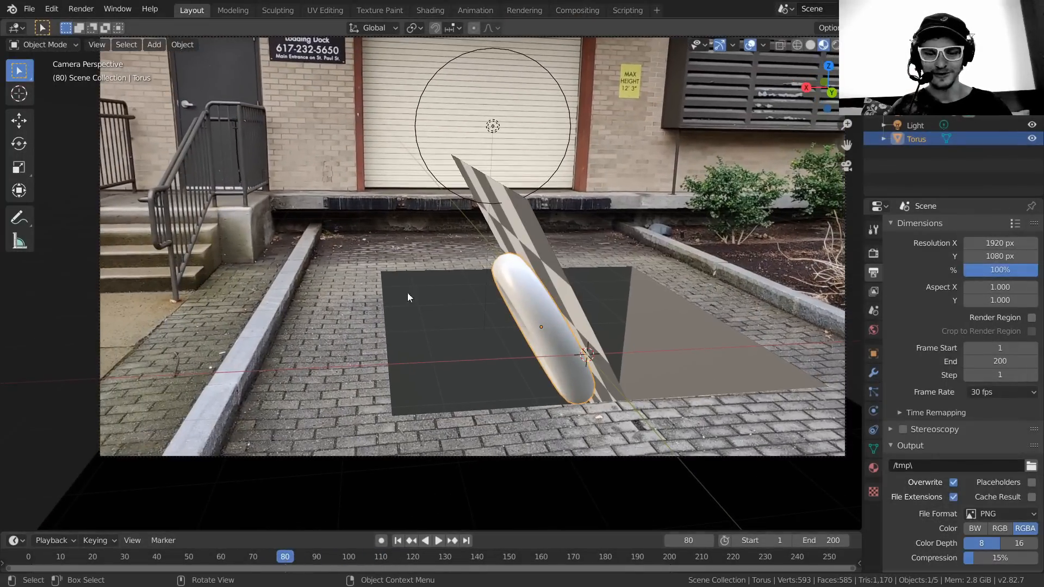
{"action": "key", "text": "F12"}
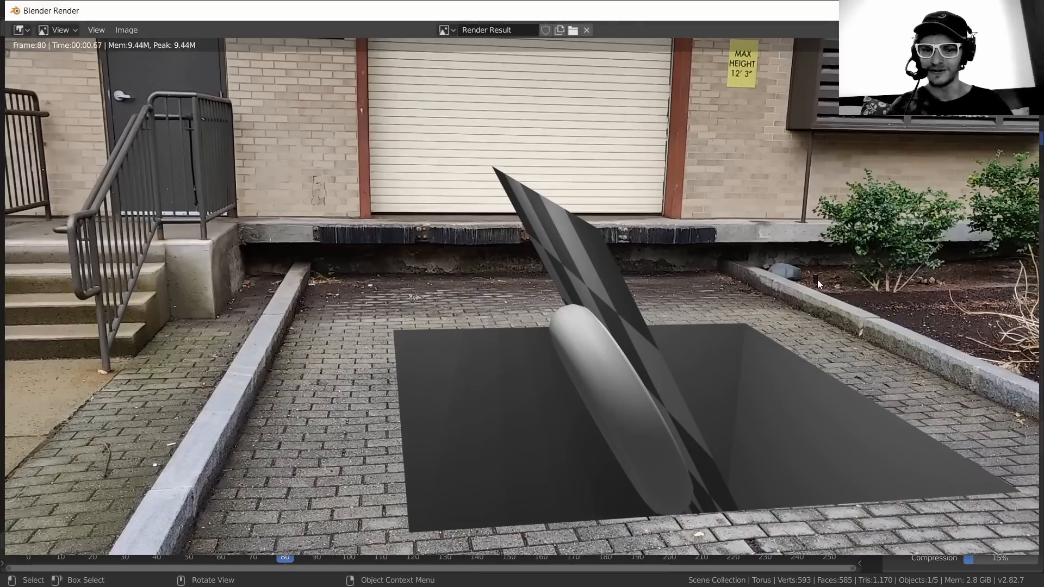
{"action": "left_click", "coordinate": [1022, 10]}
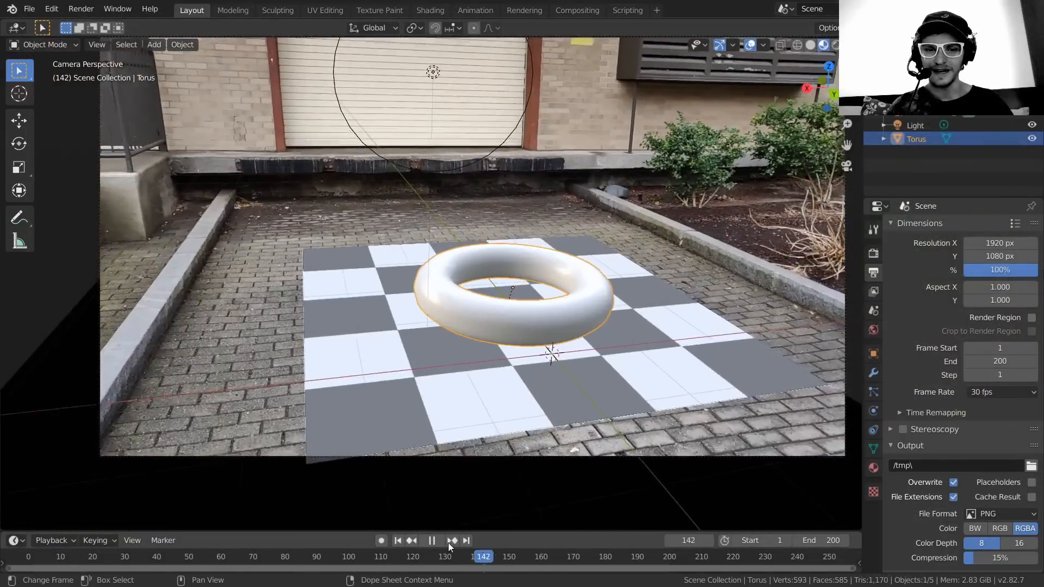
{"action": "left_click_drag", "start_coordinate": [429, 557], "coordinate": [341, 527]}
{"action": "key", "text": "space"}
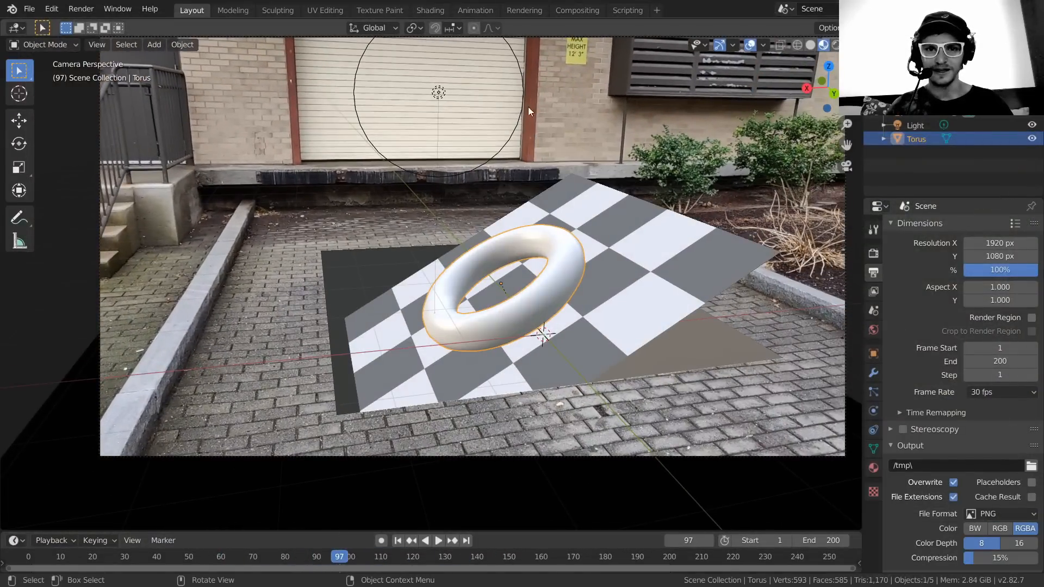
- In the Compositing workspace, separate the Movie Clip node from the others and preview its output in the Viewer
{"action": "left_click", "coordinate": [577, 10]}
{"action": "middle_click_drag", "start_coordinate": [302, 233], "coordinate": [488, 272]}
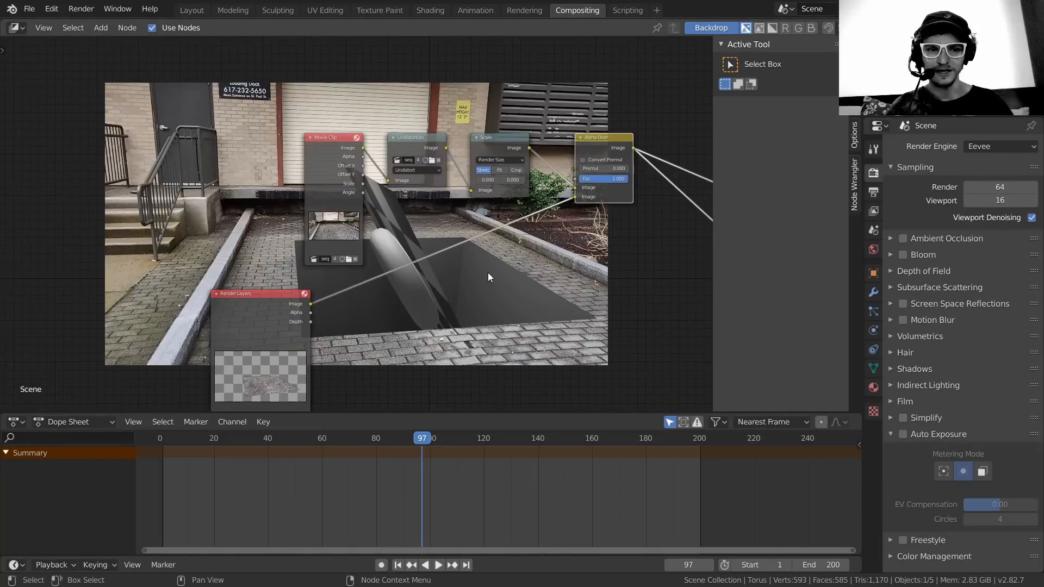
{"action": "left_click_drag", "start_coordinate": [326, 136], "coordinate": [292, 214]}
{"action": "scroll", "coordinate": [227, 189], "scroll_direction": "up", "scroll_amount": 4}
{"action": "middle_click_drag", "start_coordinate": [270, 180], "coordinate": [326, 226]}
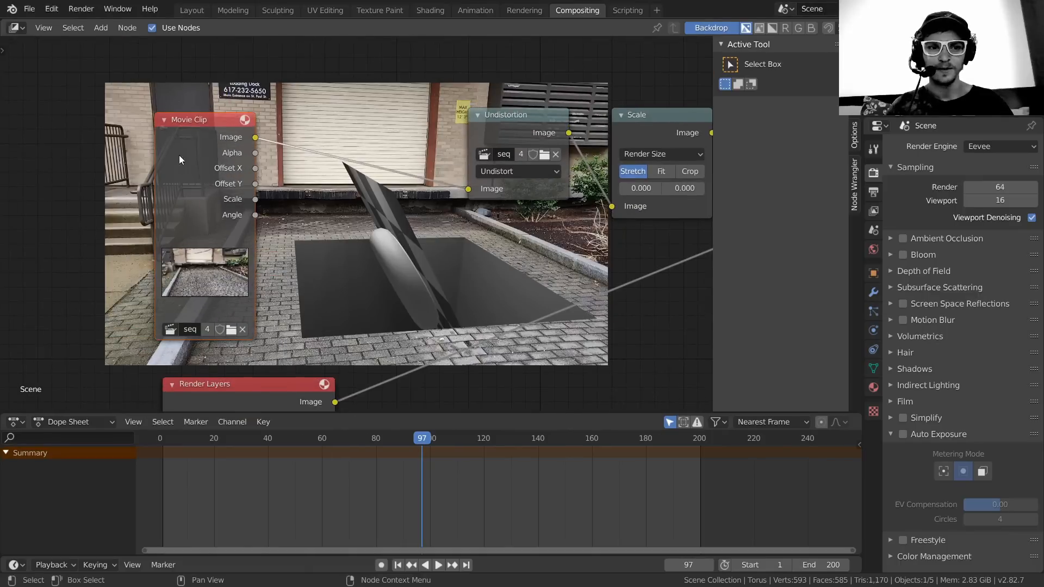
{"action": "left_click", "coordinate": [209, 126], "text": "ctrl+shift"}
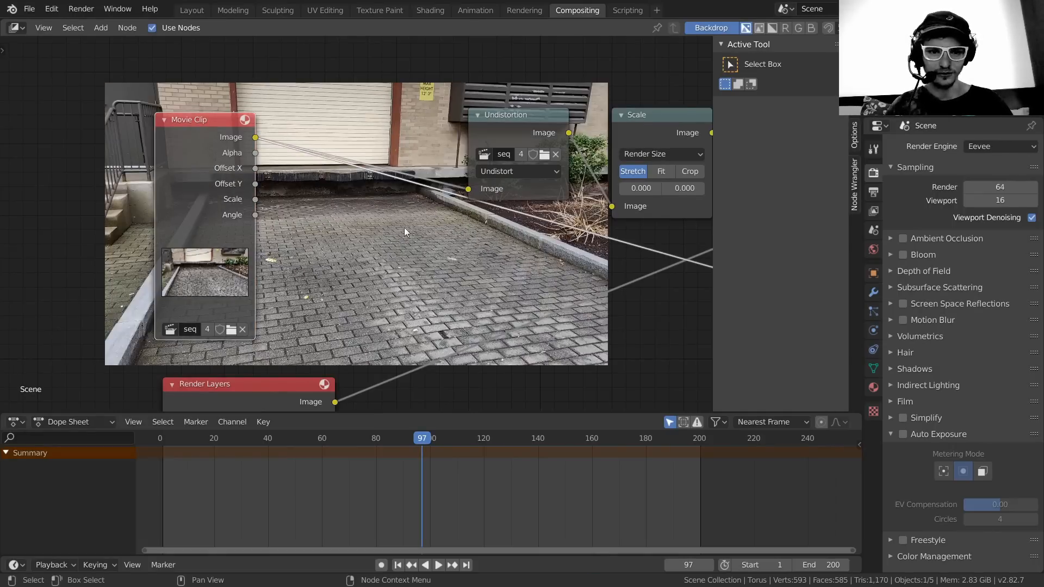
- Remove the Undistortion node while keeping the Movie Clip image linked through to the Scale node
{"action": "left_click_drag", "start_coordinate": [206, 134], "coordinate": [188, 126]}
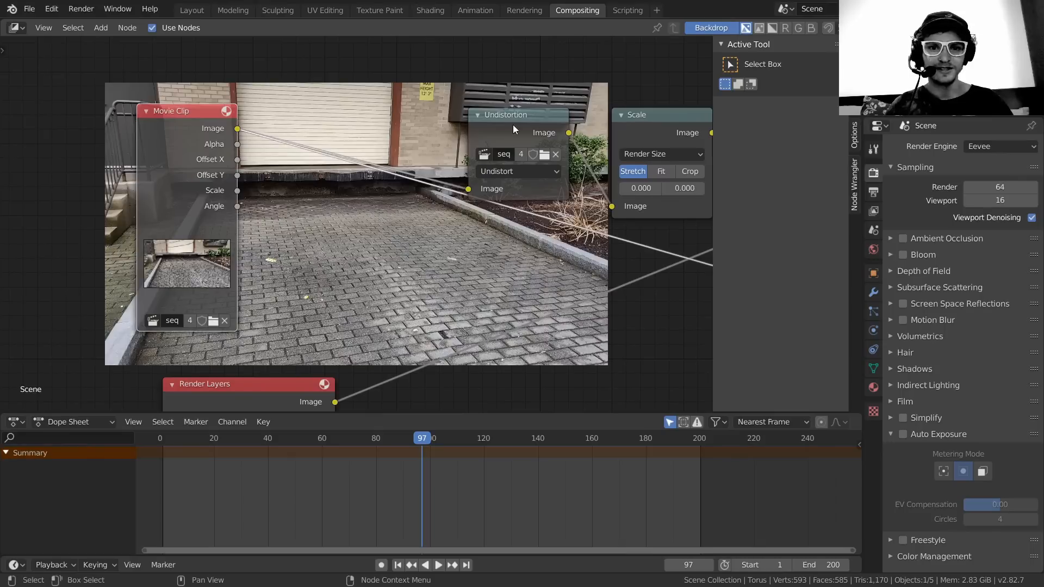
{"action": "left_click_drag", "start_coordinate": [535, 120], "coordinate": [413, 120]}
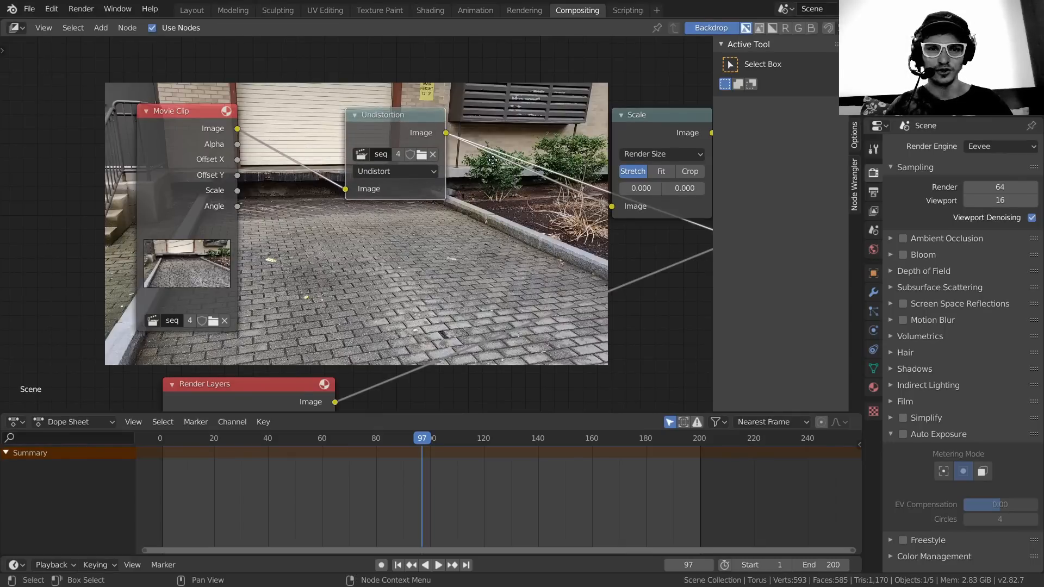
{"action": "middle_click_drag", "start_coordinate": [494, 167], "coordinate": [286, 198]}
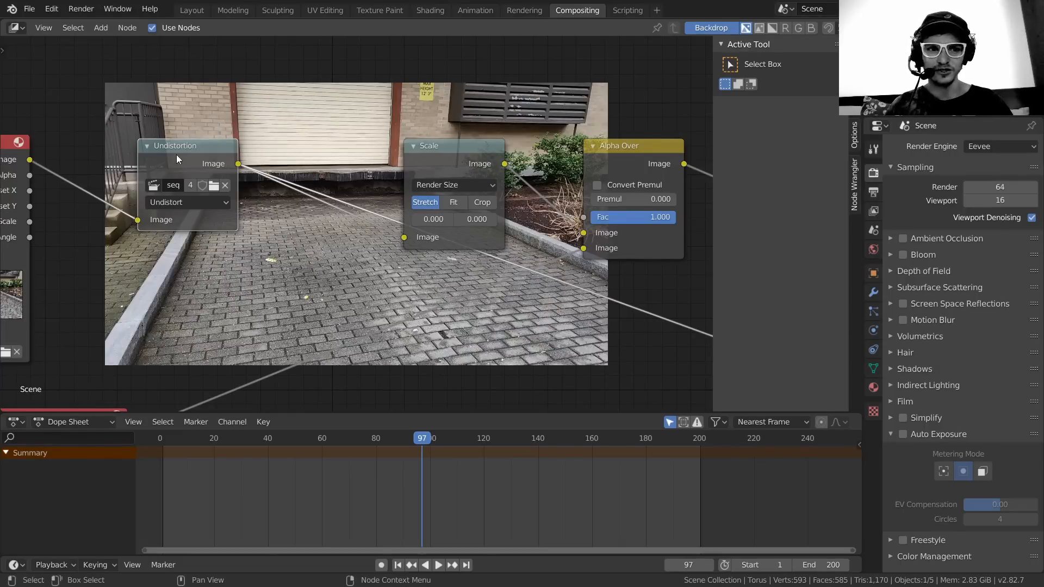
{"action": "key", "text": "ctrl+x"}
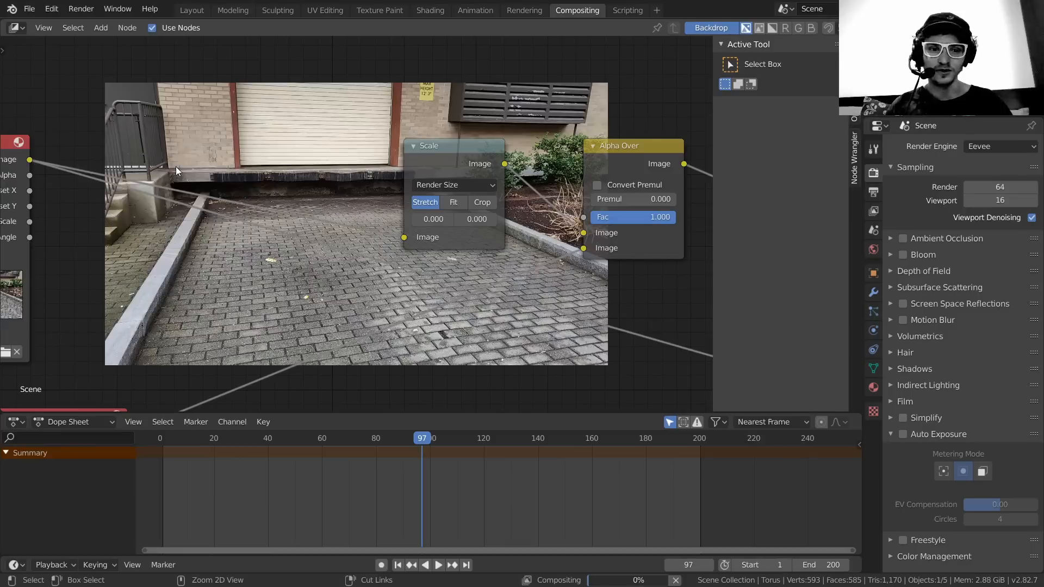
- Preview the Movie Clip and Scale nodes in the Viewer and compare the result with the output resolution settings
{"action": "left_click", "coordinate": [8, 152], "text": "ctrl+shift"}
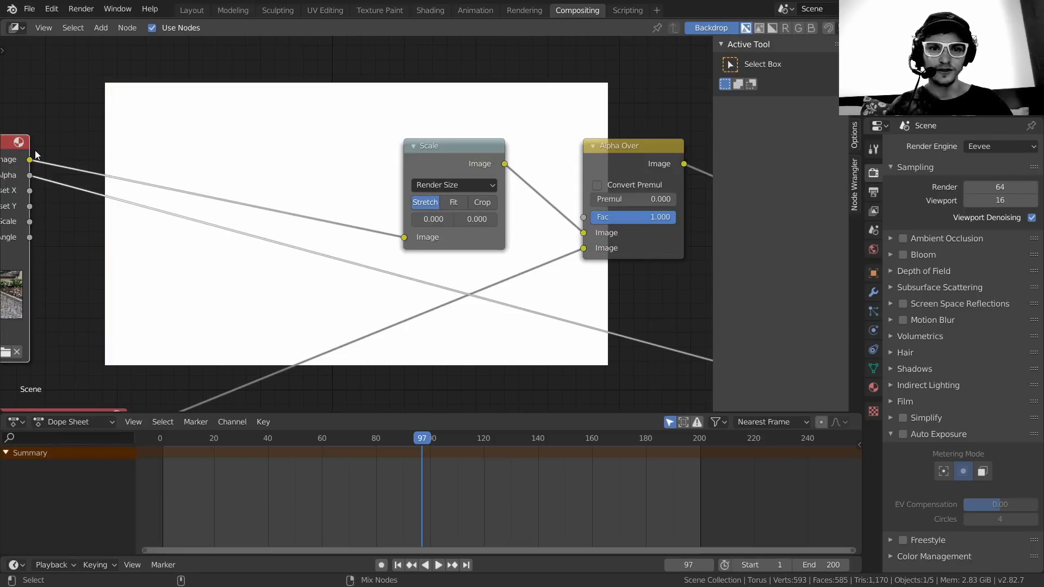
{"action": "left_click", "coordinate": [7, 152], "text": "ctrl+shift"}
{"action": "left_click", "coordinate": [16, 151], "text": "ctrl+shift"}
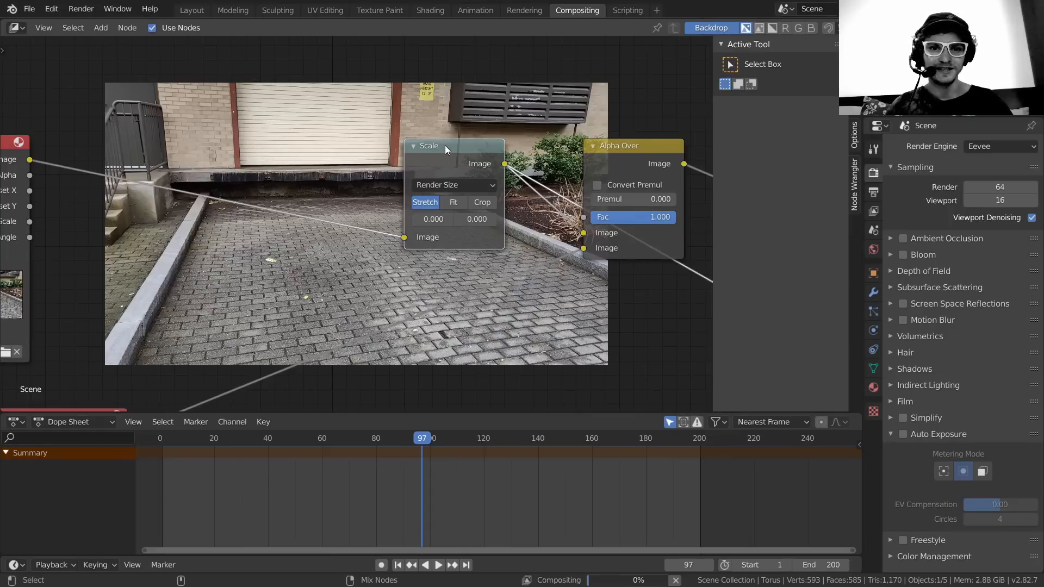
{"action": "left_click_drag", "start_coordinate": [445, 145], "coordinate": [418, 146]}
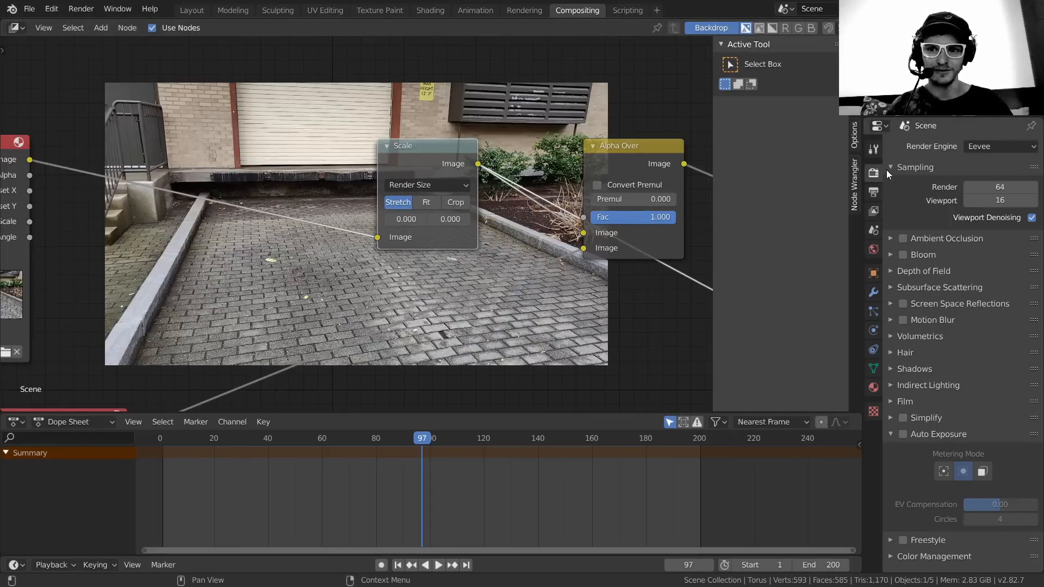
{"action": "left_click", "coordinate": [873, 192]}
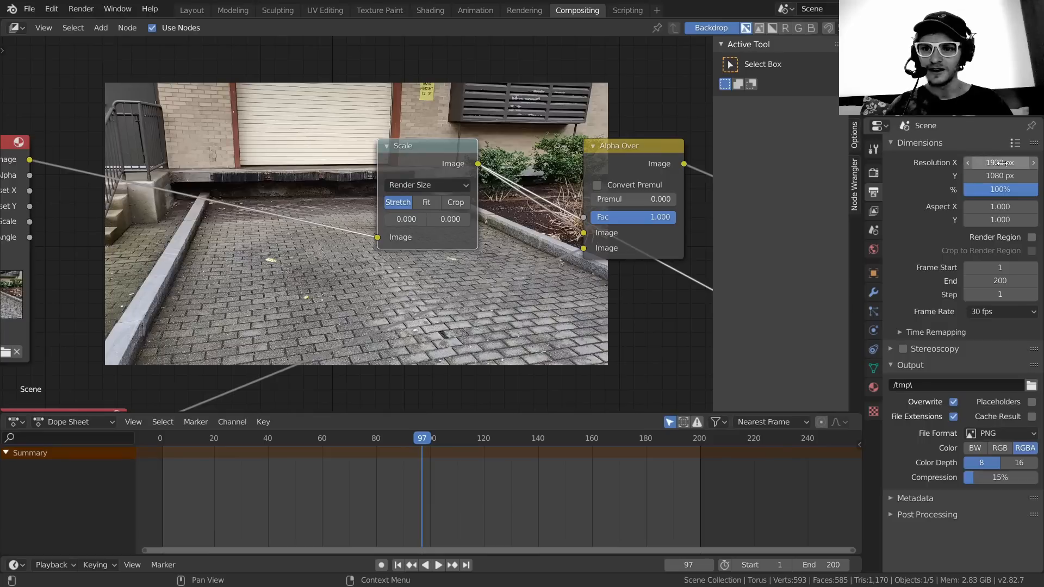
- Remove the Scale node while keeping the Movie Clip image linked directly into the Alpha Over node
{"action": "key", "text": "g"}
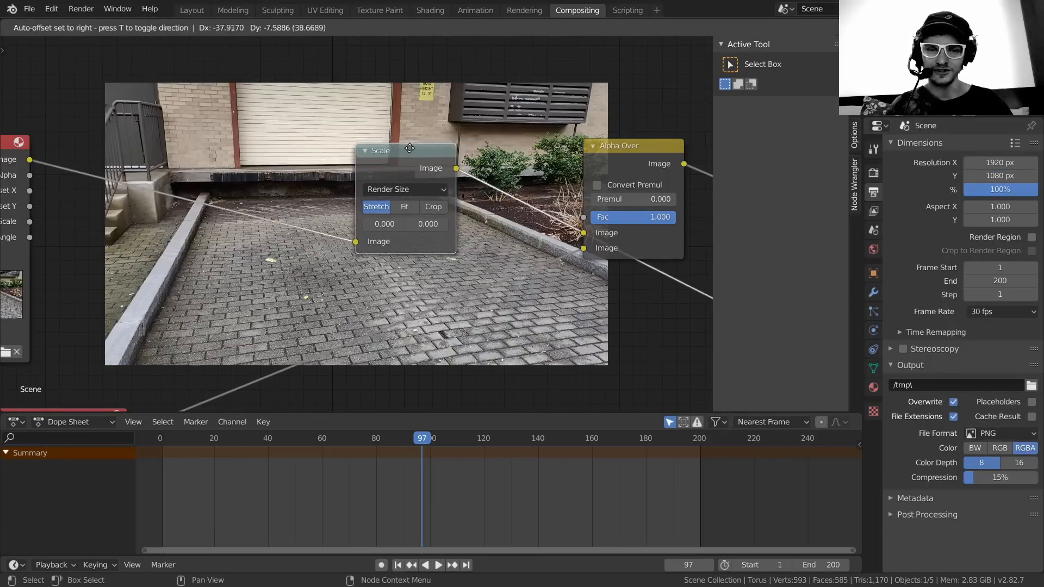
{"action": "left_click", "coordinate": [592, 151]}
{"action": "middle_click_drag", "start_coordinate": [590, 148], "coordinate": [426, 157]}
{"action": "middle_click_drag", "start_coordinate": [217, 171], "coordinate": [458, 150]}
{"action": "scroll", "coordinate": [457, 152], "scroll_direction": "down", "scroll_amount": 2}
{"action": "left_click_drag", "start_coordinate": [454, 162], "coordinate": [421, 190]}
{"action": "key", "text": "ctrl+x"}
- Preview the Movie Clip outputs and the Render Layers image separately in the Viewer
{"action": "left_click", "coordinate": [155, 161]}
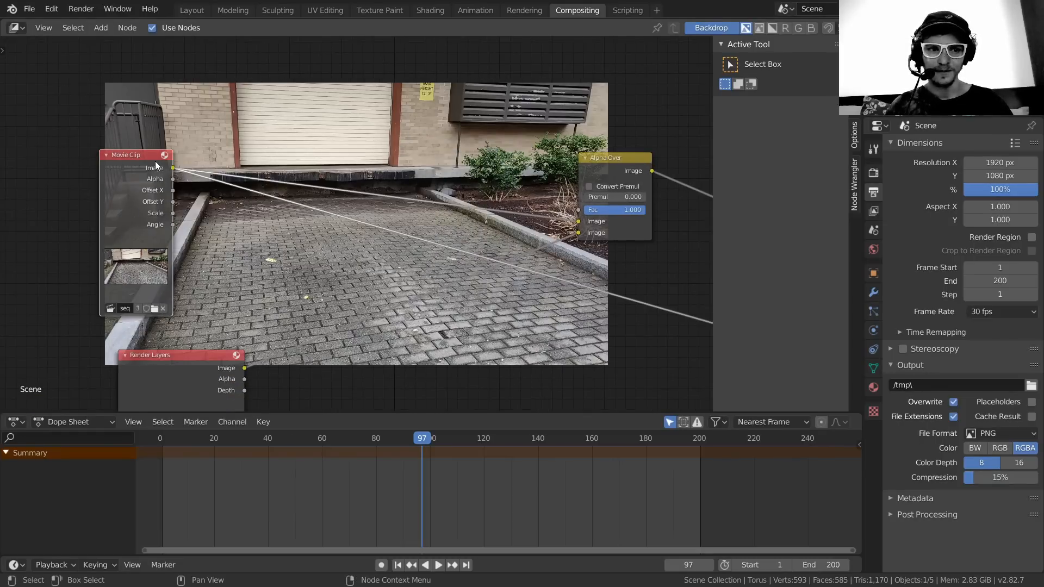
{"action": "left_click", "coordinate": [155, 161], "text": "ctrl+shift"}
{"action": "middle_click_drag", "start_coordinate": [527, 157], "coordinate": [452, 141]}
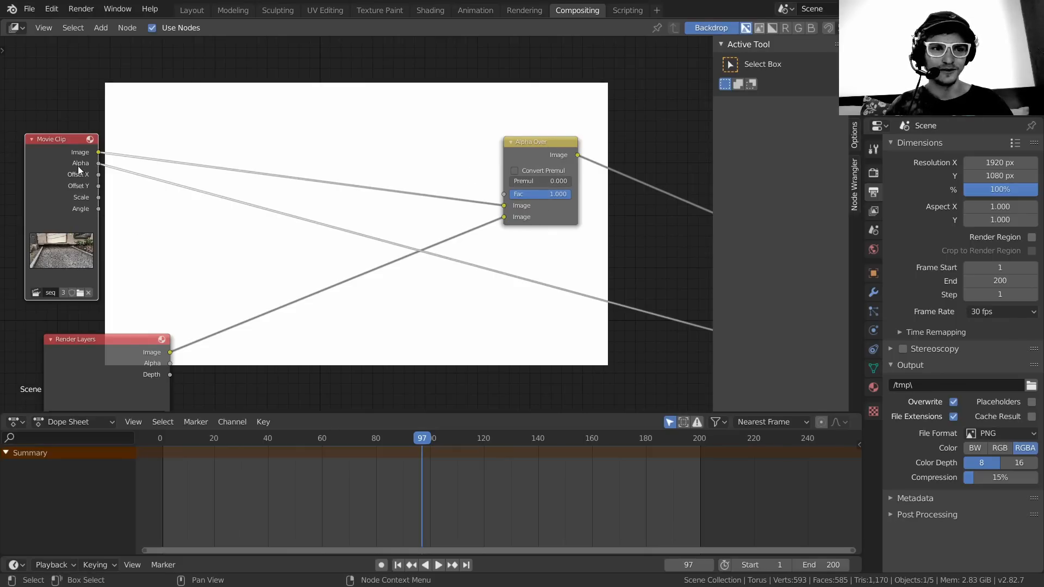
{"action": "left_click", "coordinate": [80, 143], "text": "ctrl+shift"}
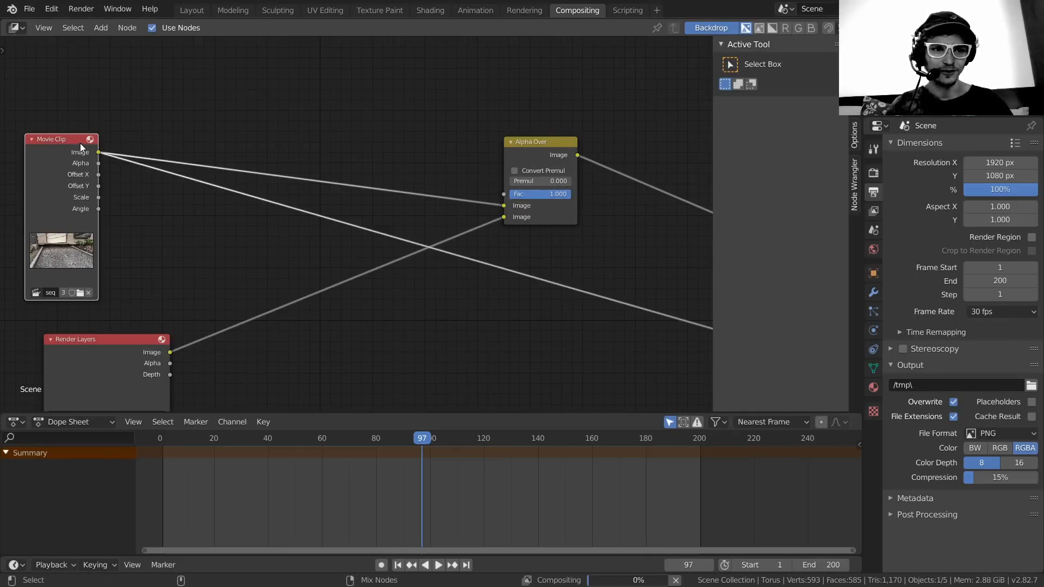
{"action": "middle_click_drag", "start_coordinate": [406, 273], "coordinate": [455, 226]}
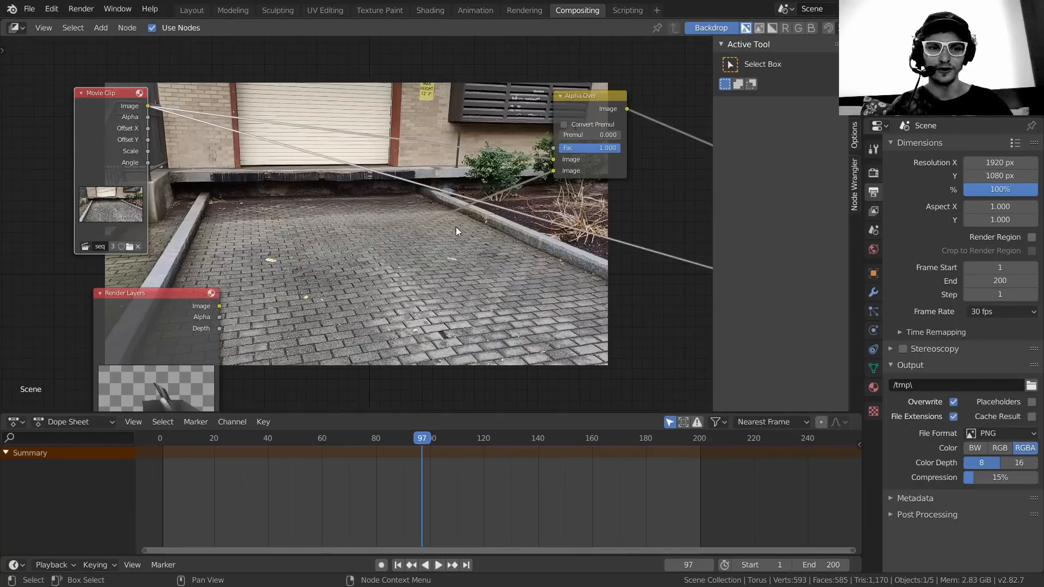
{"action": "left_click", "coordinate": [149, 301], "text": "ctrl+shift"}
{"action": "middle_click_drag", "start_coordinate": [290, 351], "coordinate": [284, 299]}
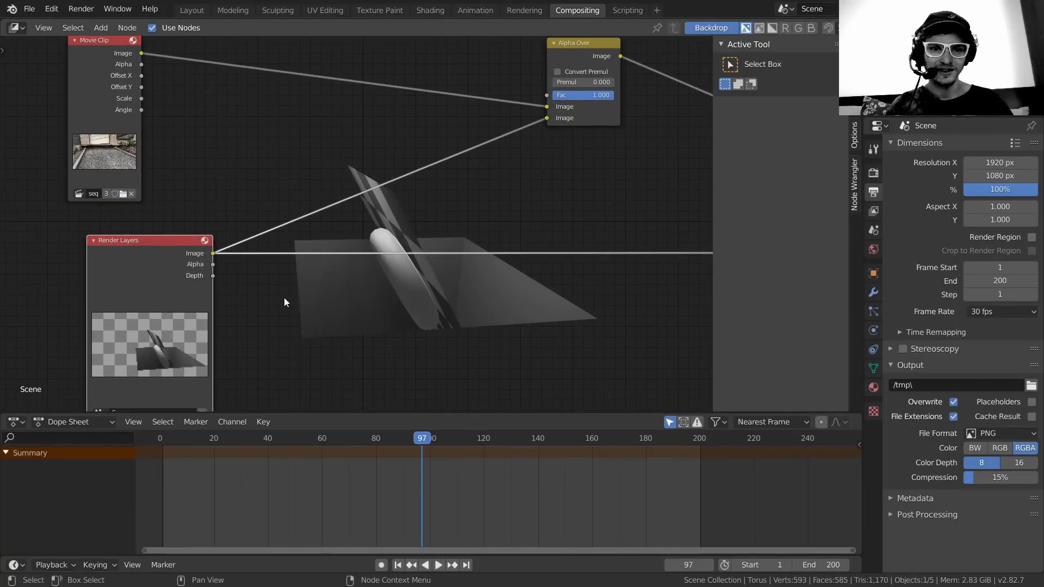
{"action": "middle_click_drag", "start_coordinate": [419, 221], "coordinate": [406, 290]}
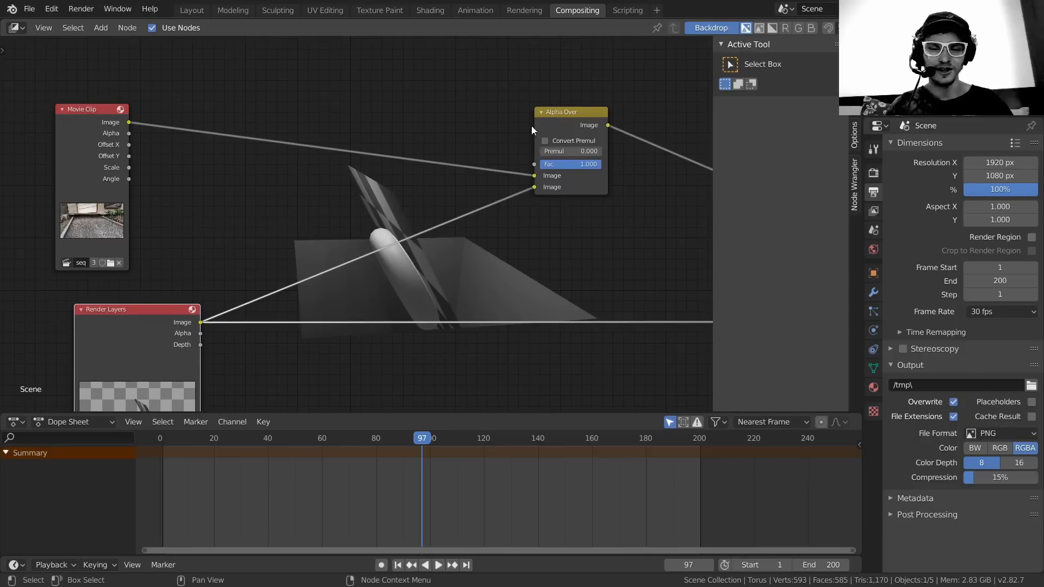
- Connect the Alpha Over output to the Viewer to preview the combined composite
{"action": "middle_click_drag", "start_coordinate": [639, 196], "coordinate": [410, 204]}
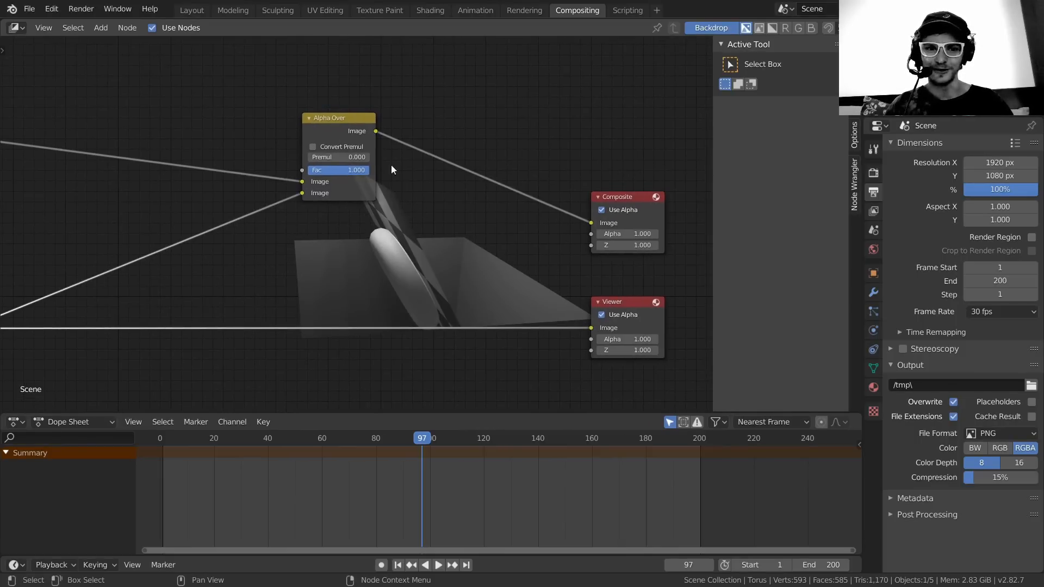
{"action": "left_click", "coordinate": [357, 123], "text": "ctrl+shift"}
{"action": "scroll", "coordinate": [384, 203], "scroll_direction": "down", "scroll_amount": 1}
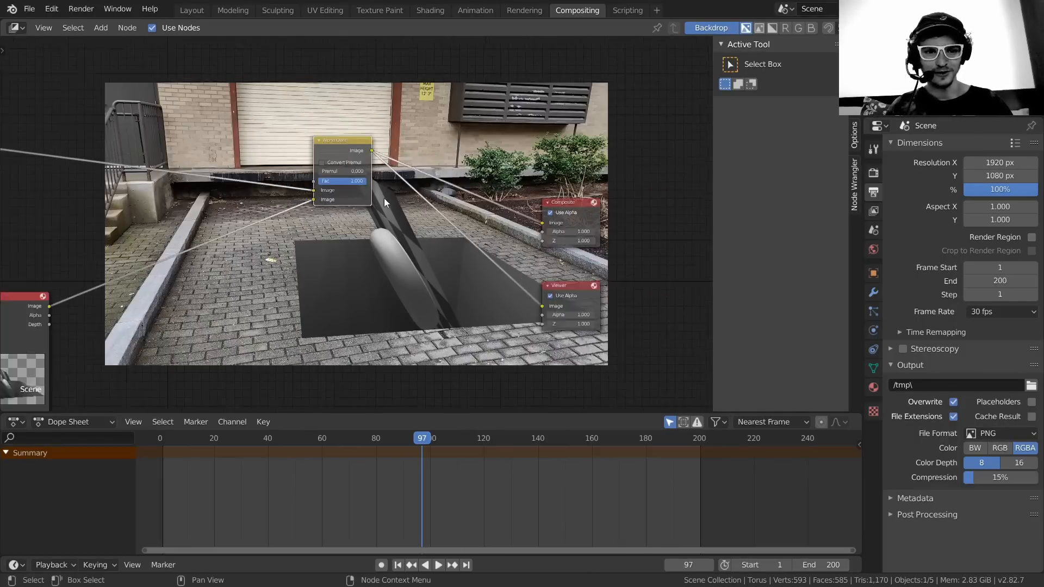
- Rearrange the node tree compactly, bringing Movie Clip, Render Layers, Composite and Viewer close around the Alpha Over node
{"action": "scroll", "coordinate": [384, 202], "scroll_direction": "down", "scroll_amount": 1}
{"action": "left_click_drag", "start_coordinate": [335, 148], "coordinate": [267, 196]}
{"action": "middle_click_drag", "start_coordinate": [374, 270], "coordinate": [455, 280]}
{"action": "left_click_drag", "start_coordinate": [587, 357], "coordinate": [668, 206]}
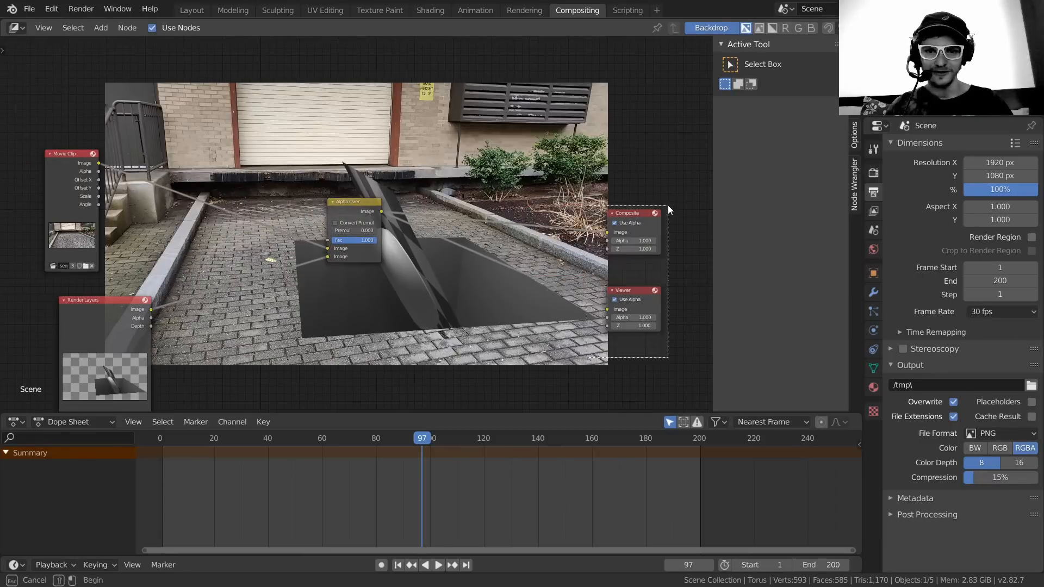
{"action": "key", "text": "g"}
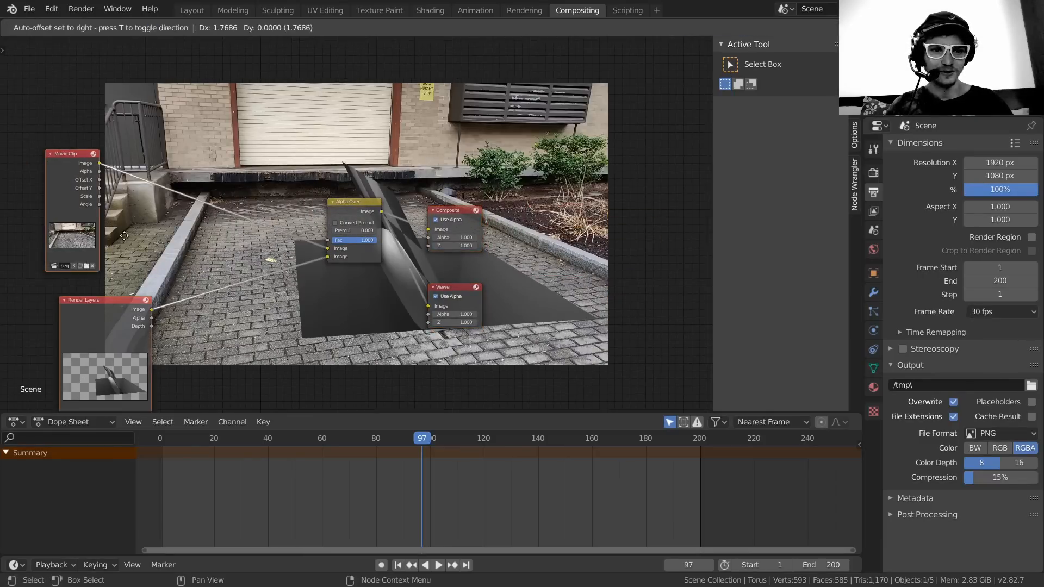
{"action": "left_click", "coordinate": [282, 211]}
{"action": "left_click", "coordinate": [364, 134]}
{"action": "scroll", "coordinate": [314, 194], "scroll_direction": "up", "scroll_amount": 4}
{"action": "middle_click_drag", "start_coordinate": [323, 192], "coordinate": [351, 163]}
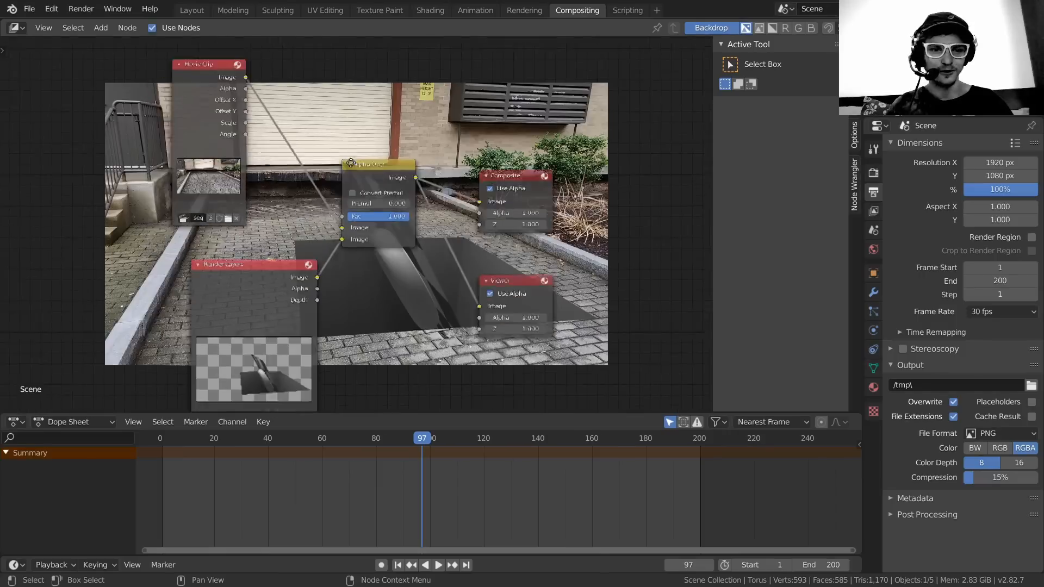
- Render frame 97 to check the composite with the simplified node tree
{"action": "scroll", "coordinate": [355, 156], "scroll_direction": "down", "scroll_amount": 2}
{"action": "key", "text": "F12"}
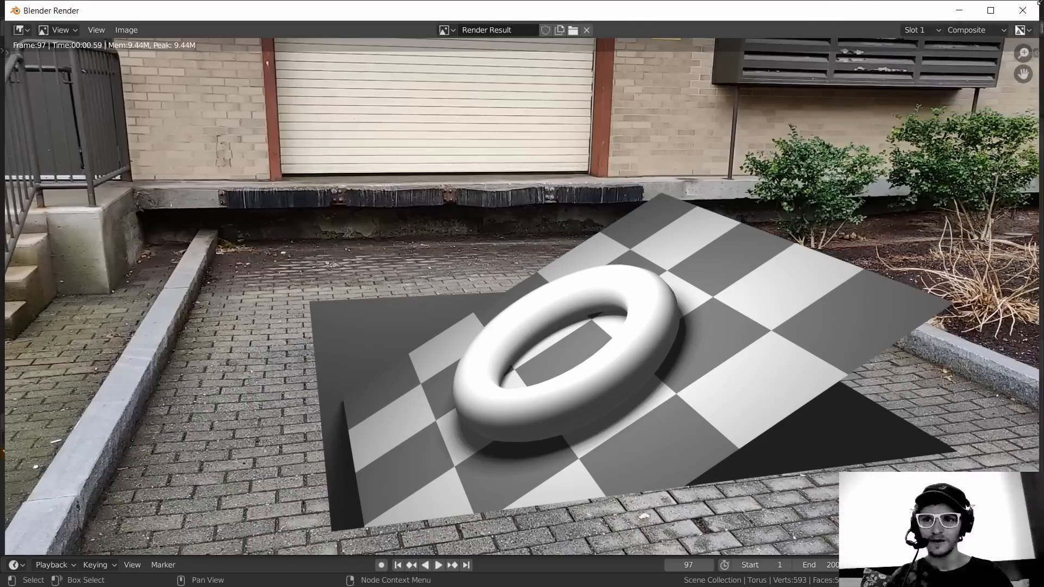
- Close the render result and set the output file format to FFmpeg video with an MPEG-4 container
{"action": "left_click", "coordinate": [1029, 16]}
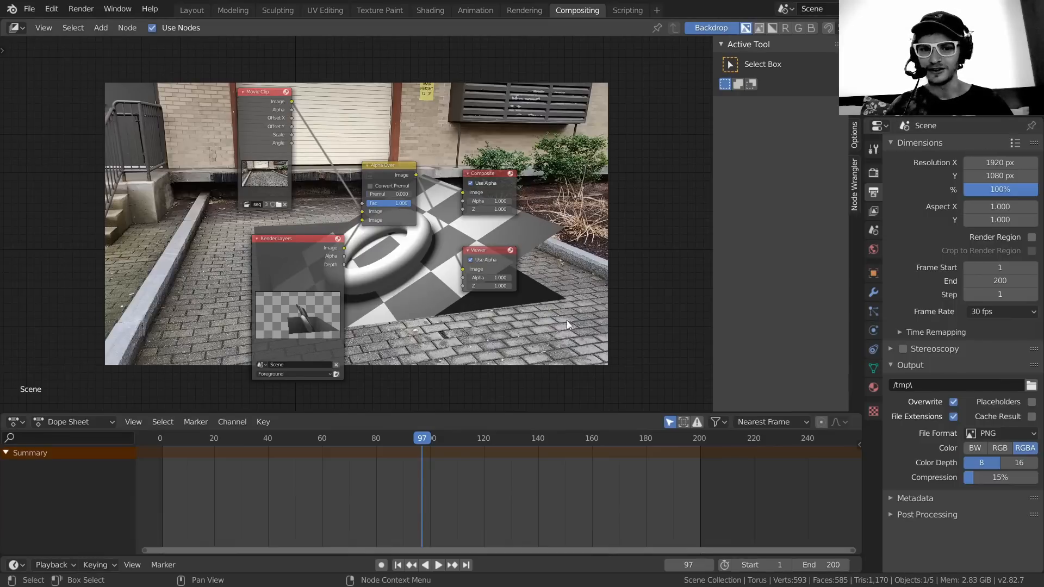
{"action": "scroll", "coordinate": [526, 334], "scroll_direction": "up", "scroll_amount": 2}
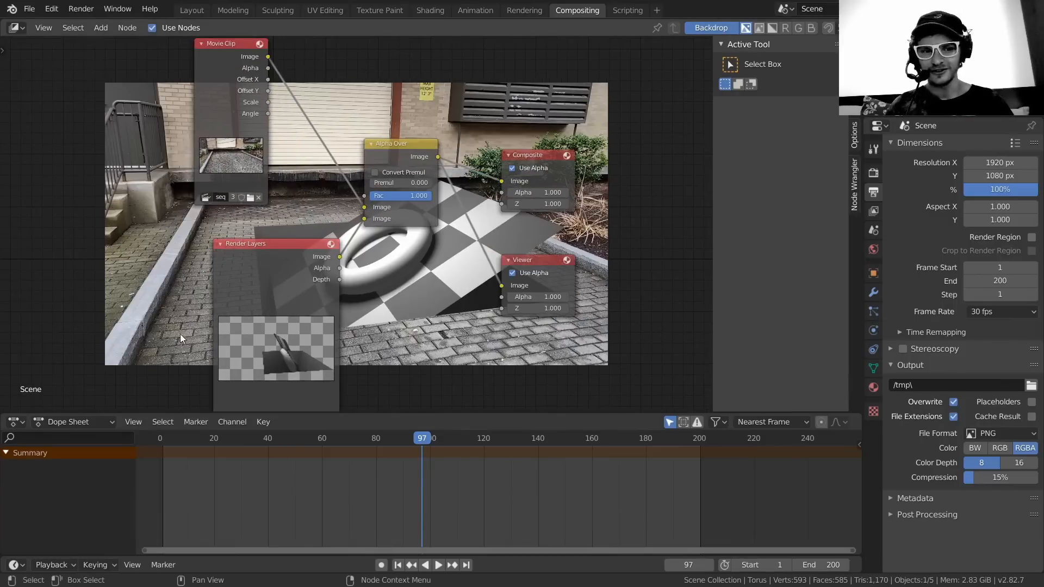
{"action": "left_click", "coordinate": [993, 435]}
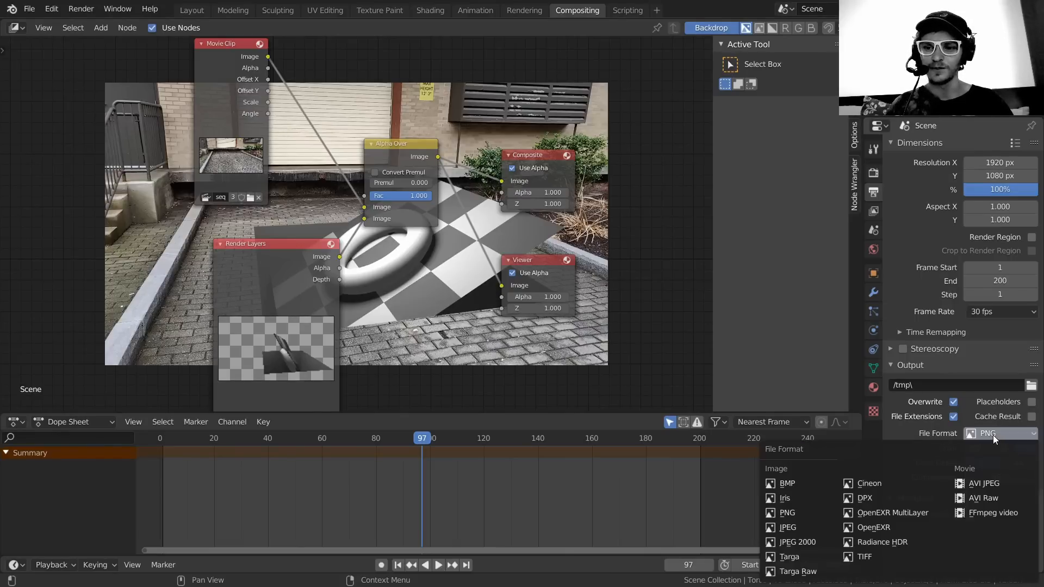
{"action": "left_click", "coordinate": [994, 513]}
{"action": "left_click", "coordinate": [928, 471]}
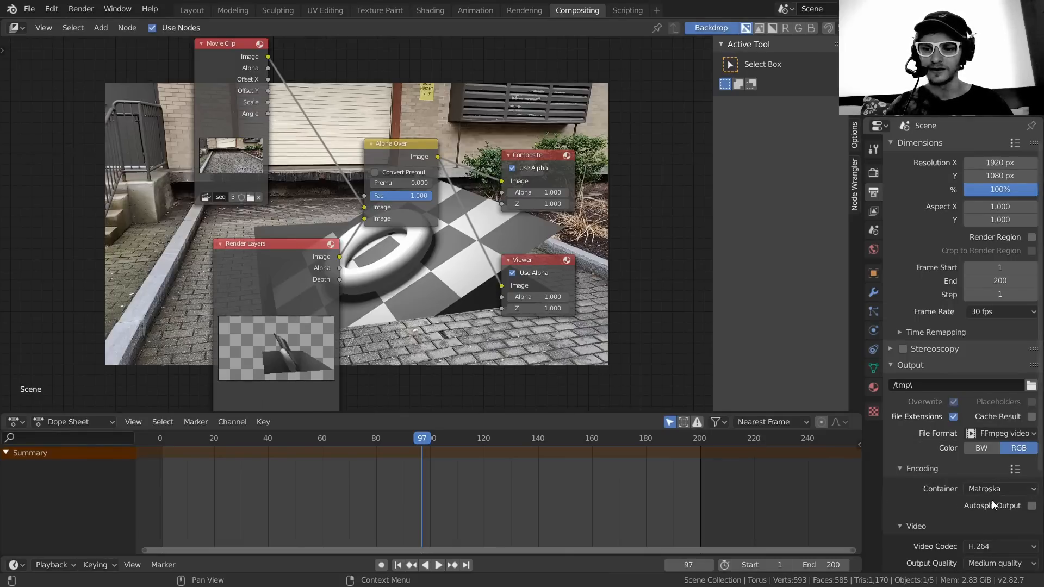
{"action": "left_click", "coordinate": [993, 488]}
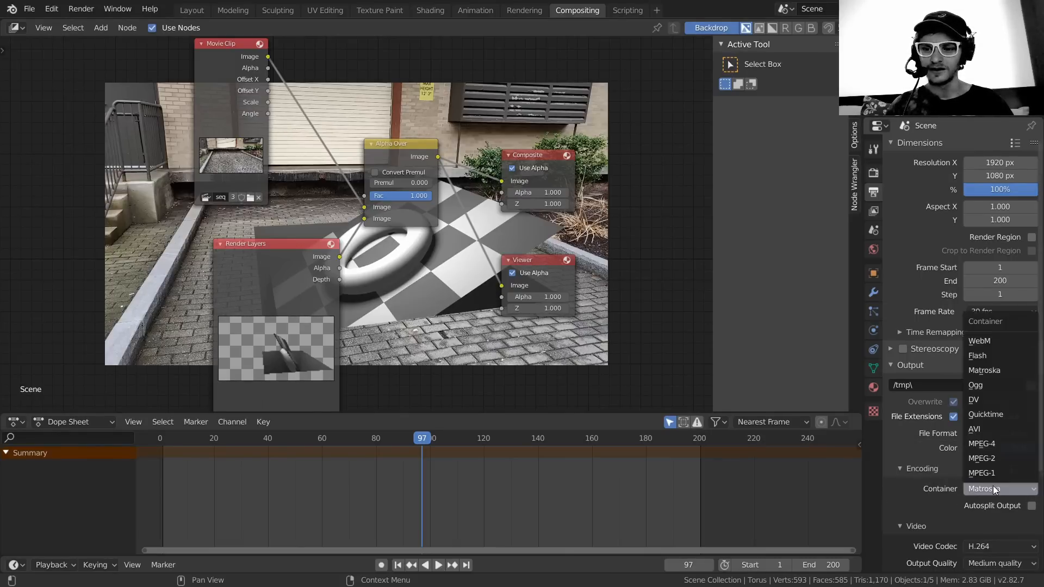
{"action": "left_click", "coordinate": [986, 444]}
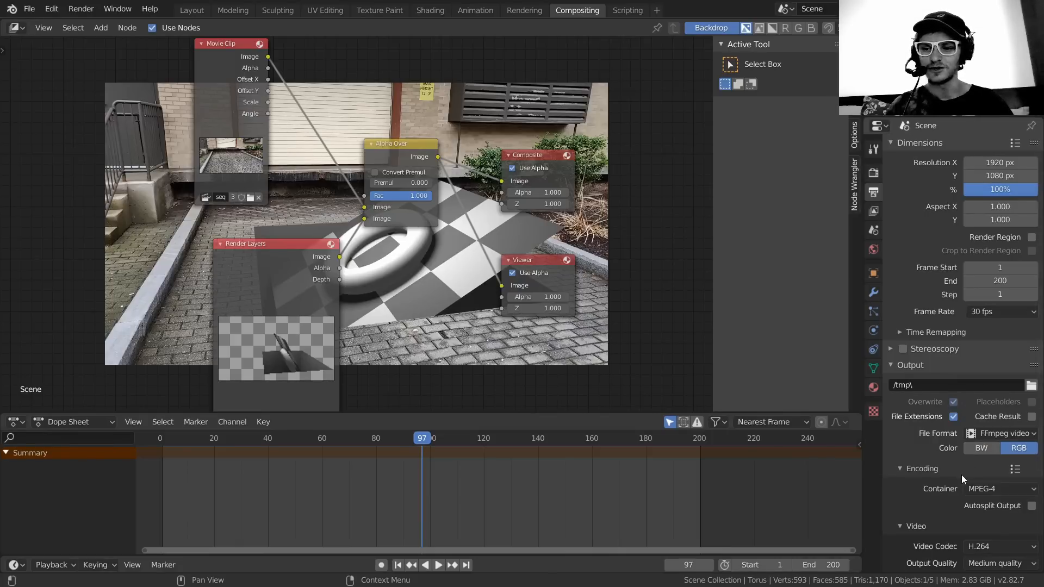
- Set the video encoding's output quality to High quality
{"action": "scroll", "coordinate": [963, 475], "scroll_direction": "down", "scroll_amount": 5}
{"action": "left_click", "coordinate": [991, 454]}
{"action": "left_click", "coordinate": [974, 394]}
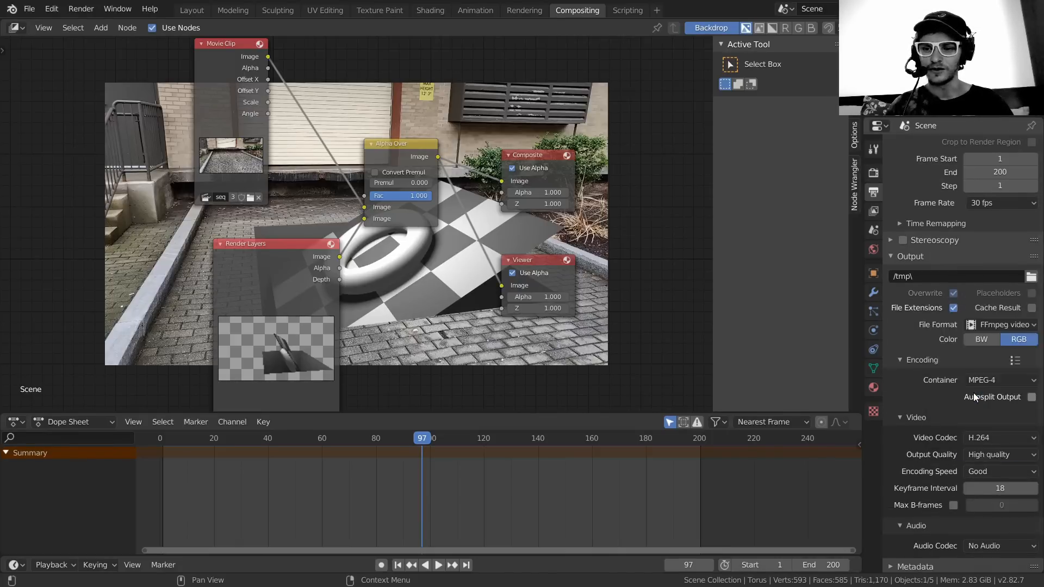
- Set the render output path to the Desktop folder with the file name finallydone
{"action": "left_click", "coordinate": [1033, 277]}
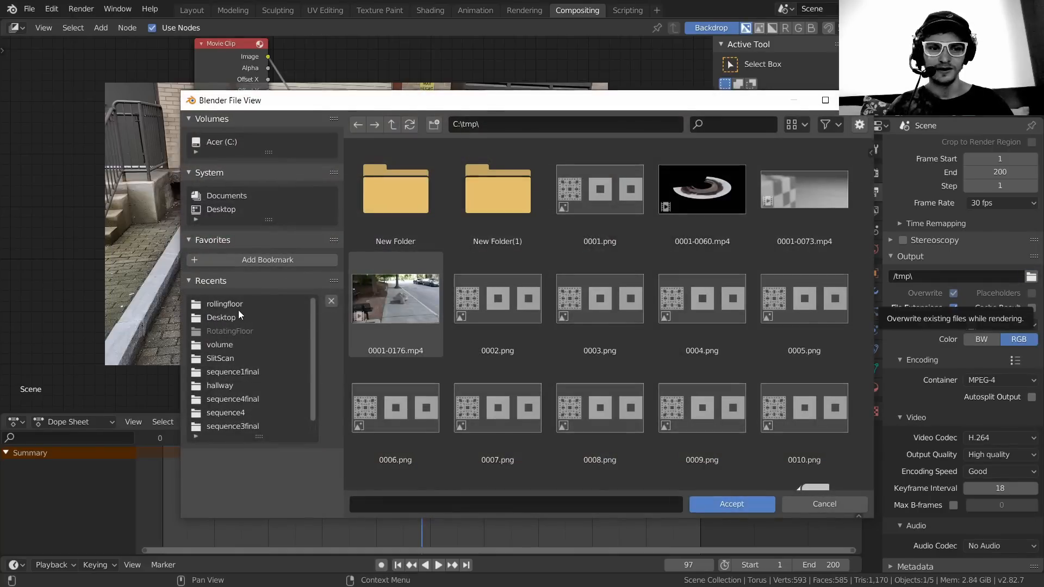
{"action": "left_click", "coordinate": [233, 318]}
{"action": "left_click", "coordinate": [423, 504]}
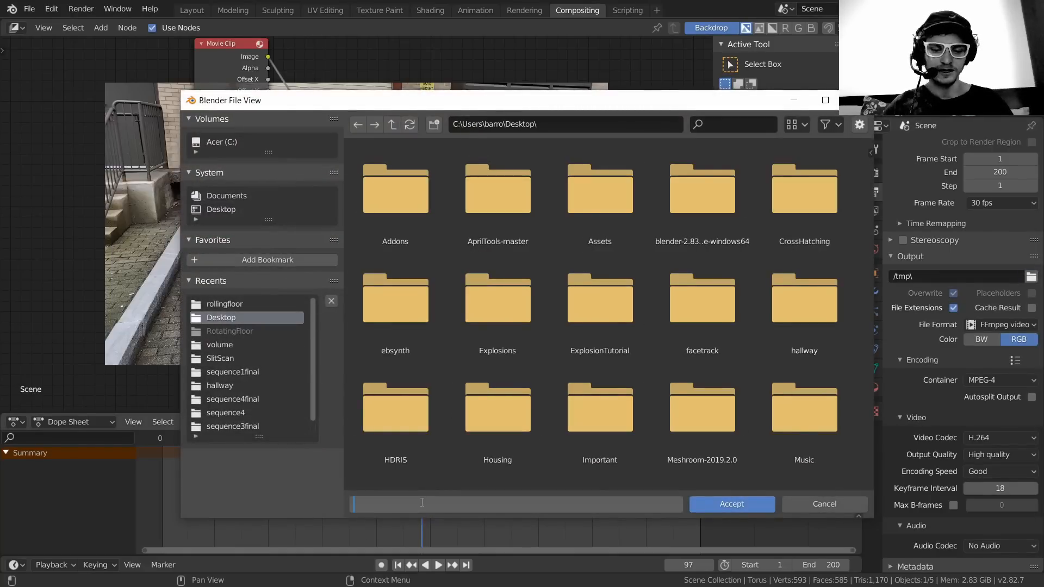
{"action": "type", "text": "finallydone"}
{"action": "key", "text": "Return"}
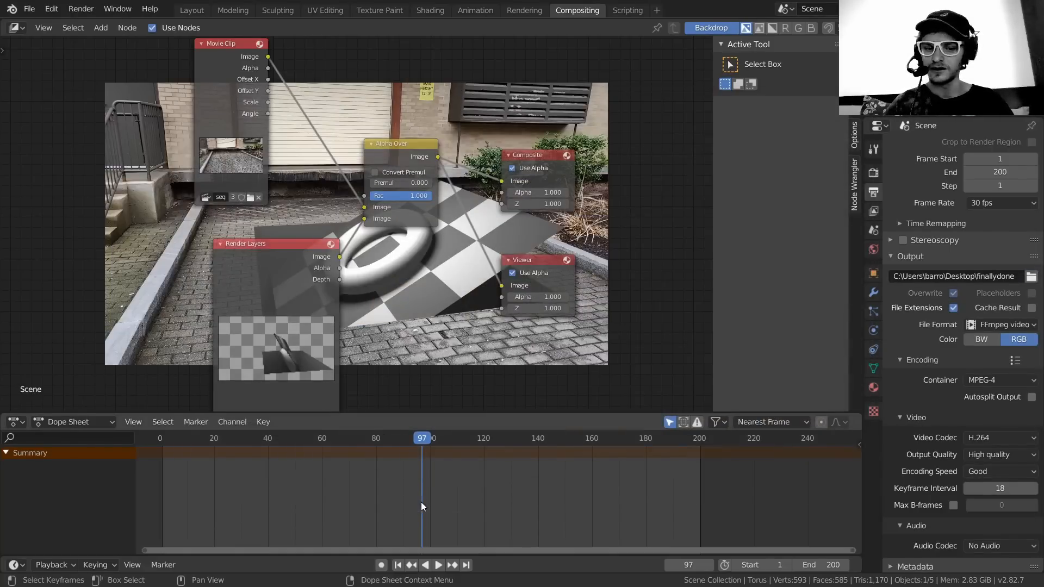
- Render the full animation, frames 1 to 200, and close the render window
{"action": "key", "text": "ctrl+F12"}
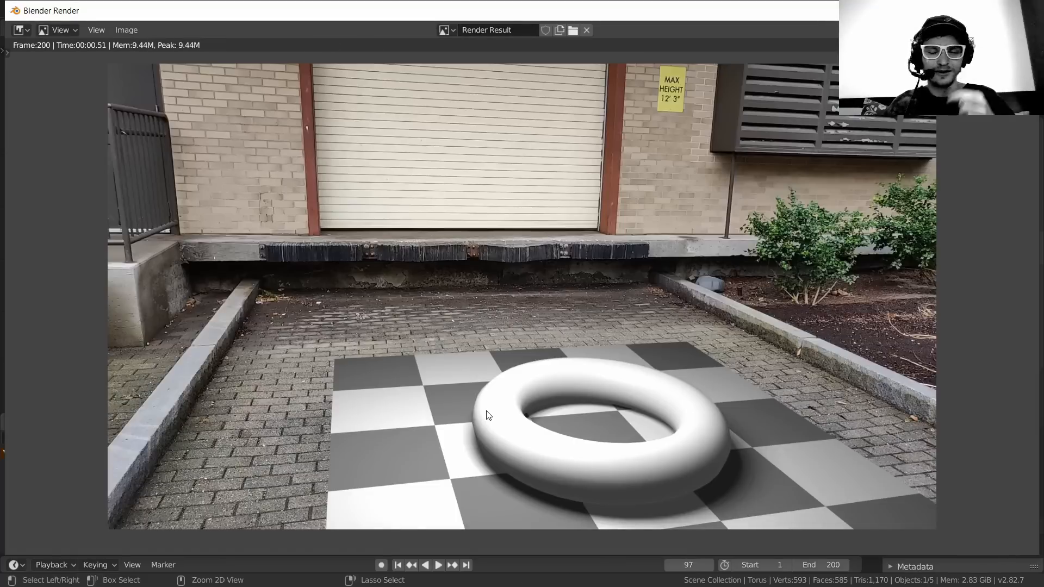
{"action": "key", "text": "Escape"}
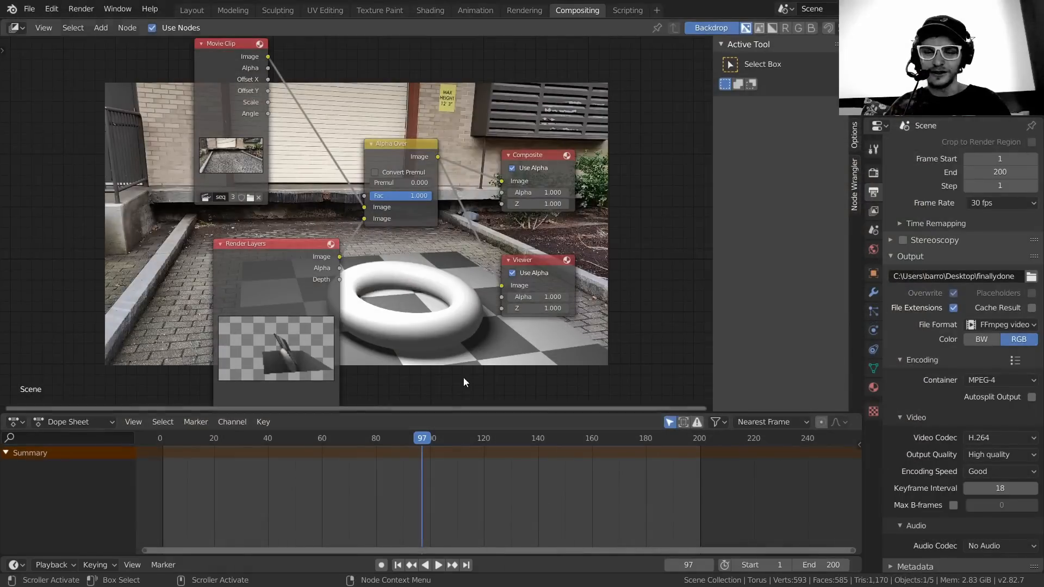
- Switch to the Windows desktop and move the rendered finallydone0001-0200 video to an empty area
{"action": "right_click", "coordinate": [487, 285]}
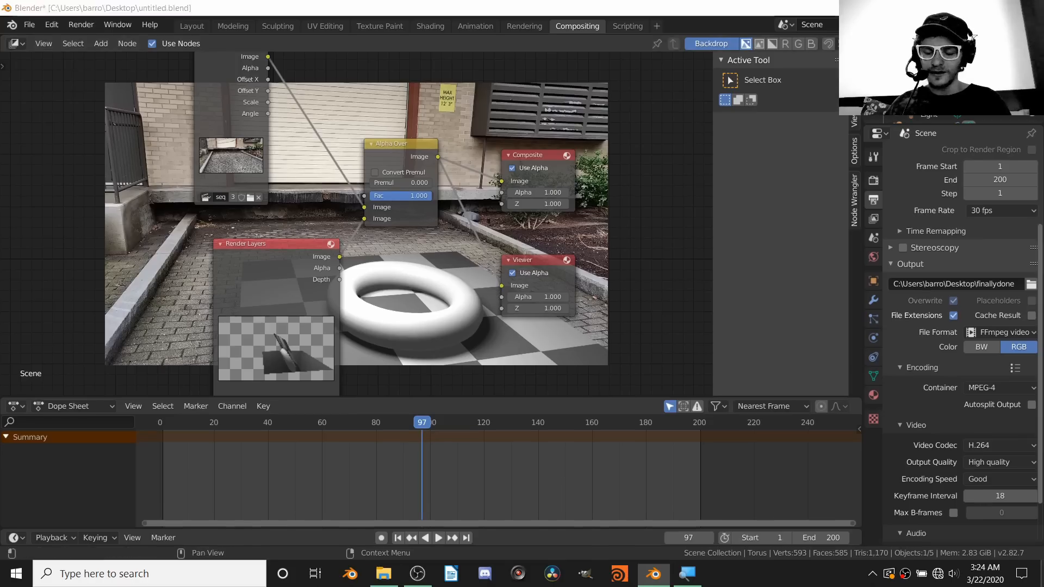
{"action": "key", "text": "super+d"}
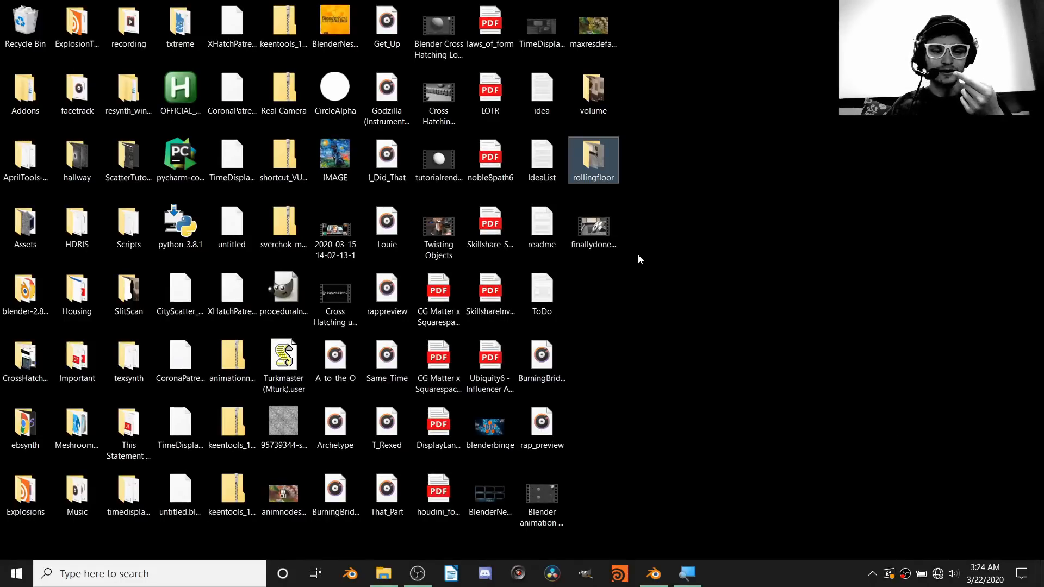
{"action": "left_click_drag", "start_coordinate": [607, 225], "coordinate": [774, 80]}
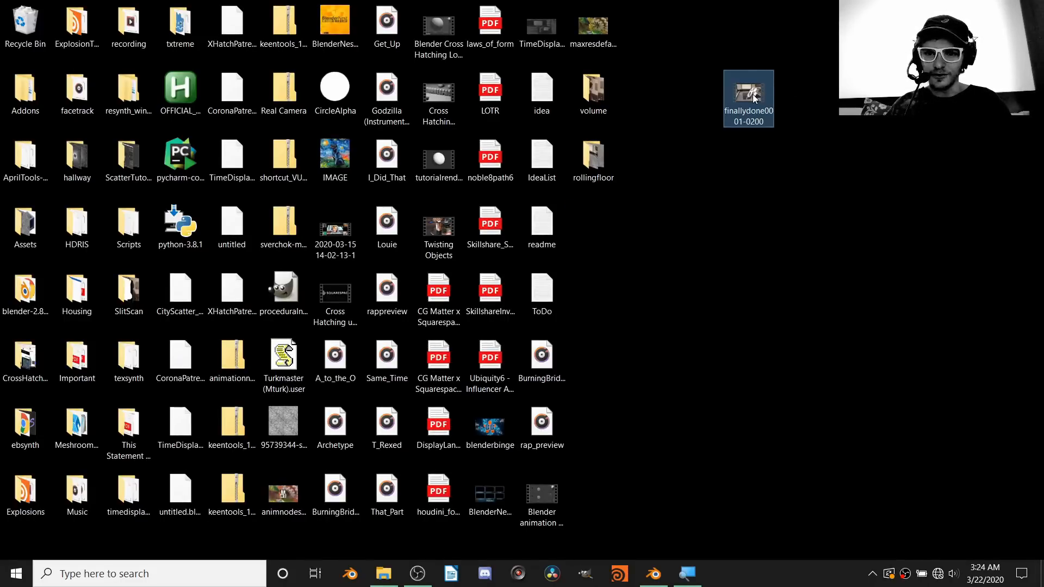
- Play the finallydone0001-0200 video, then pause it and scrub back to review the floor flip
{"action": "double_click", "coordinate": [753, 93]}
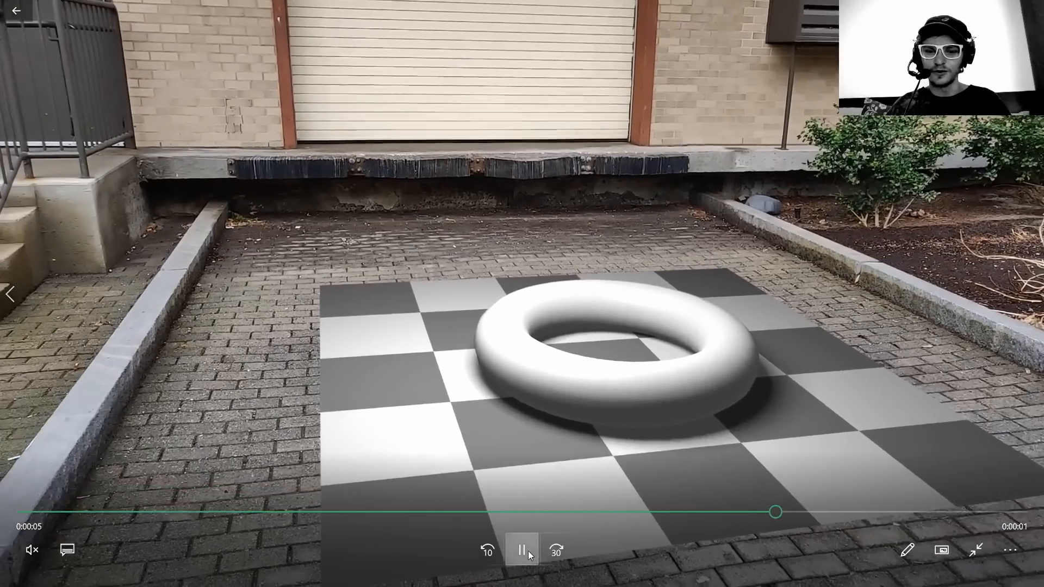
{"action": "left_click", "coordinate": [522, 550]}
{"action": "left_click_drag", "start_coordinate": [779, 514], "coordinate": [421, 471]}
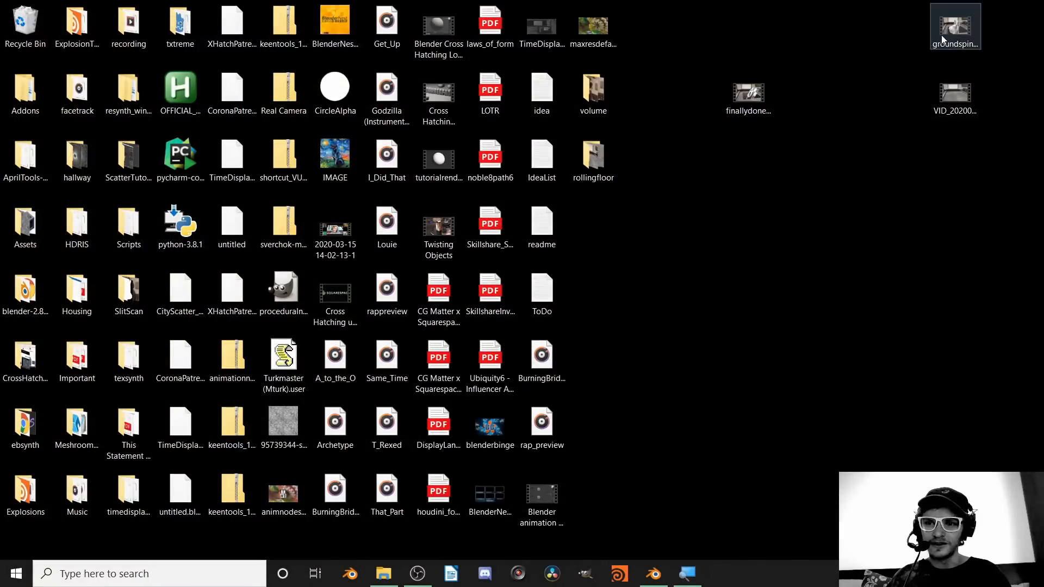
- Open the groundspin video from the desktop in the video player
{"action": "double_click", "coordinate": [955, 27]}
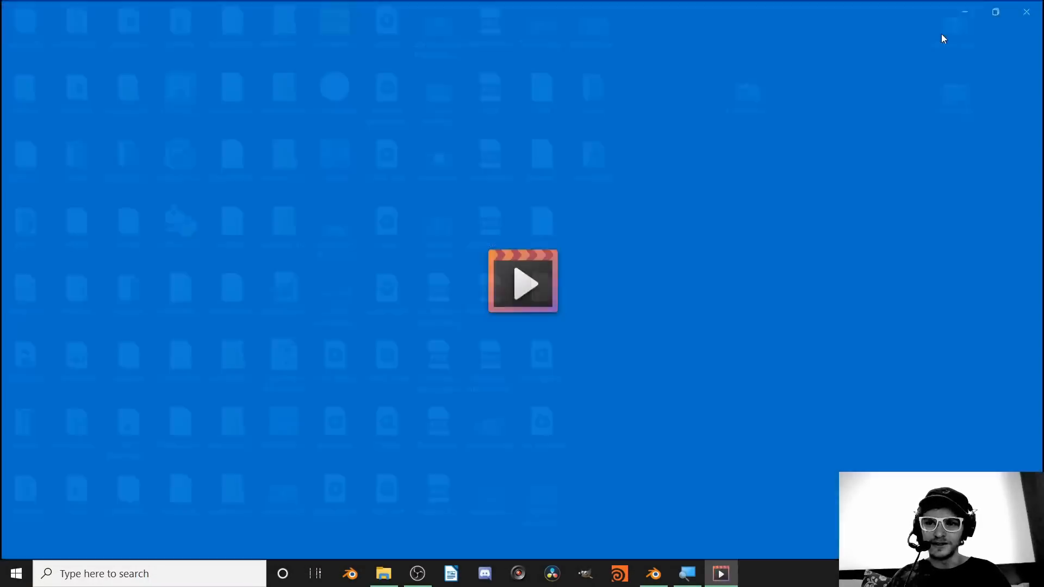